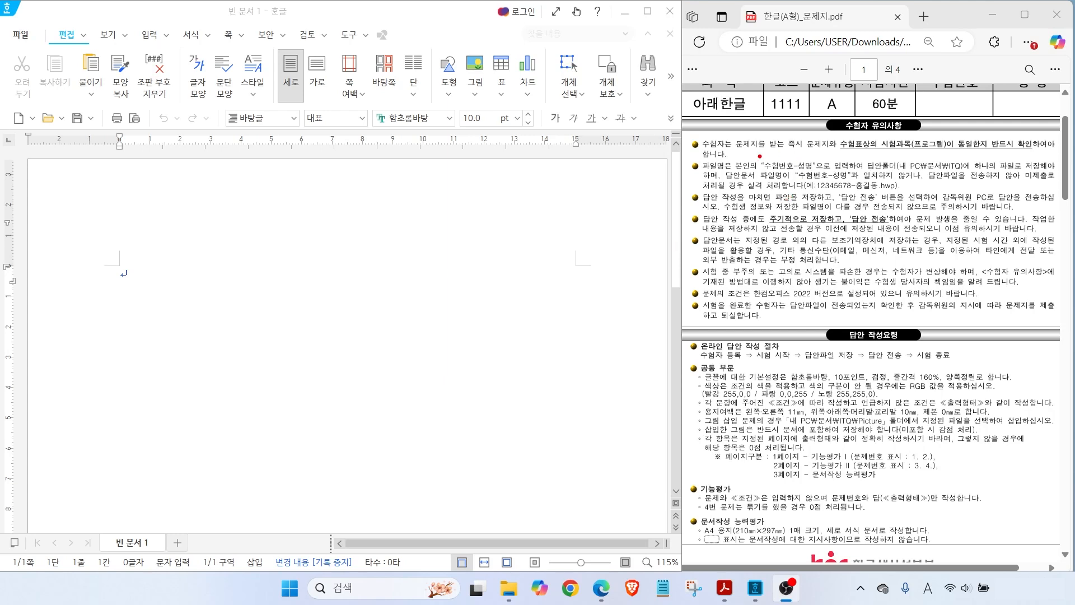
Mark up the PDF's file-naming, save-folder, font, RGB colour and margin requirements, then clear
left_click_drag(757, 154, 816, 173)
left_click_drag(897, 156, 963, 173)
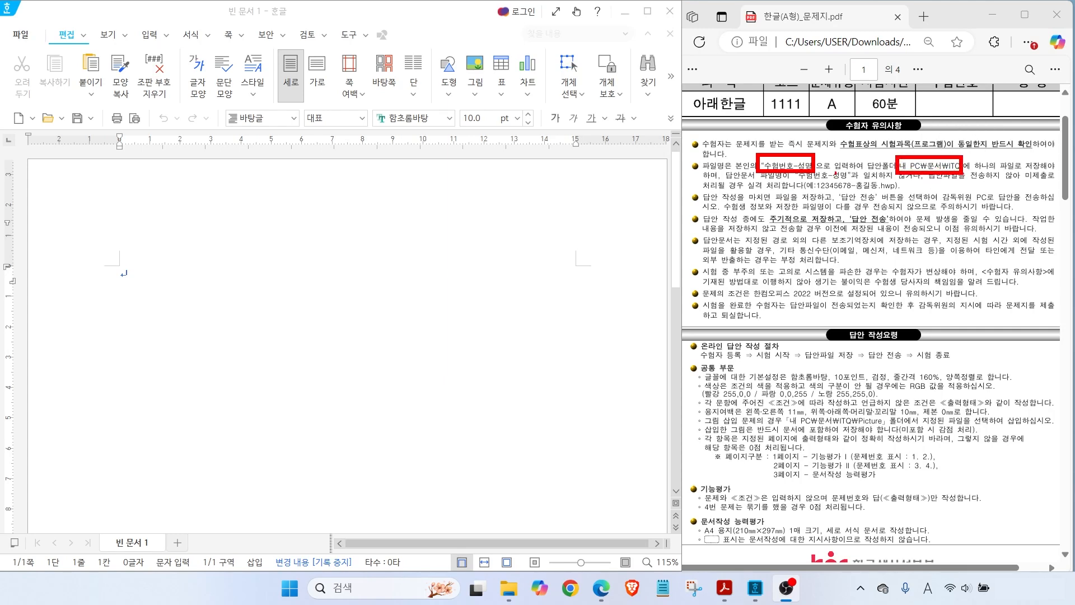
left_click_drag(810, 192, 894, 191)
left_click_drag(936, 151, 978, 133)
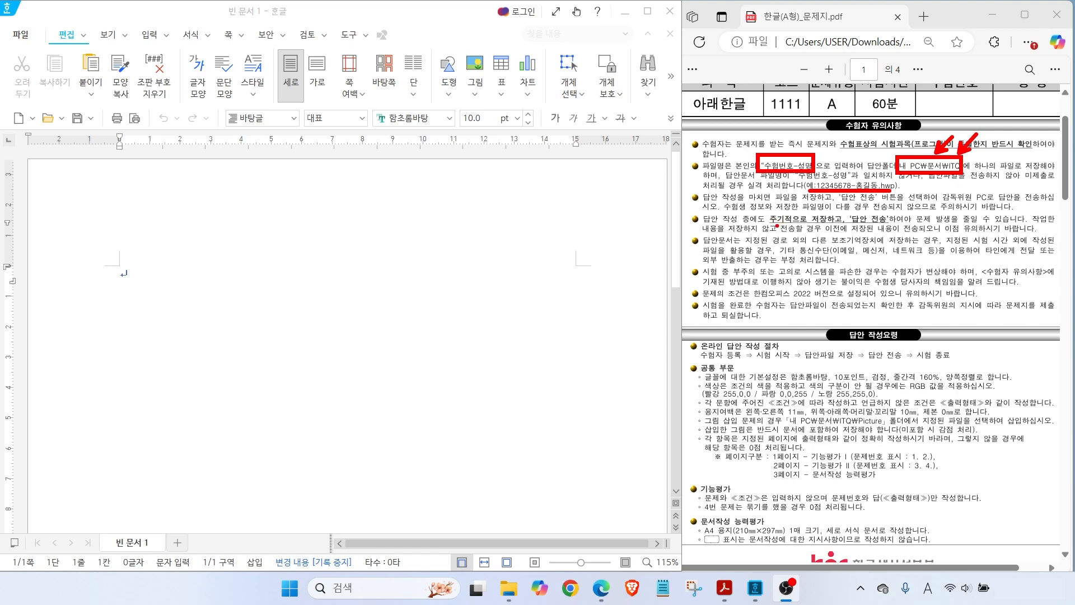
left_click_drag(770, 224, 897, 231)
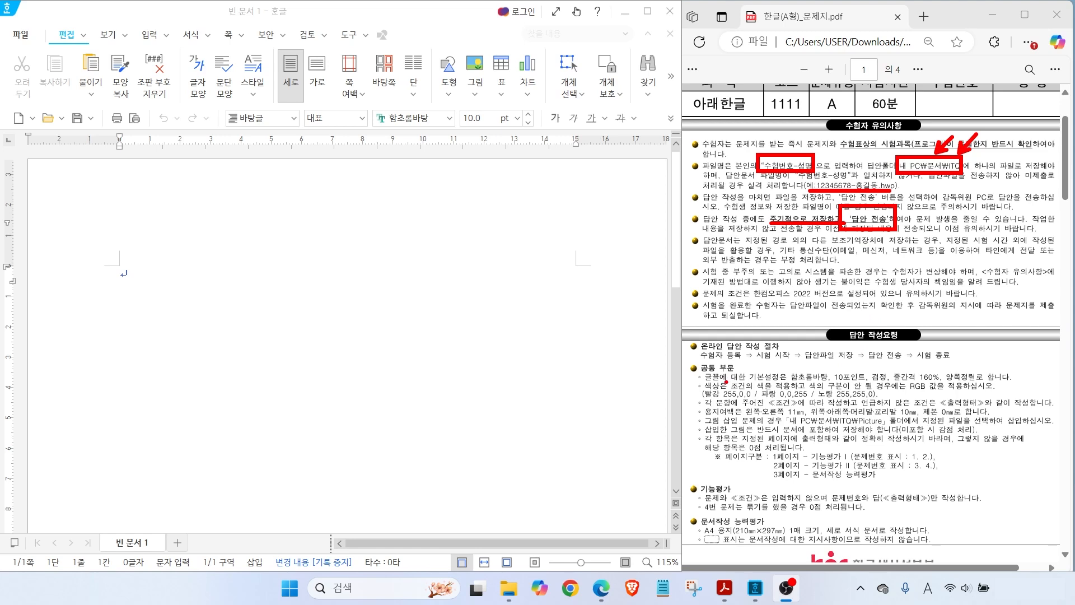
left_click_drag(723, 380, 797, 381)
left_click_drag(722, 398, 864, 398)
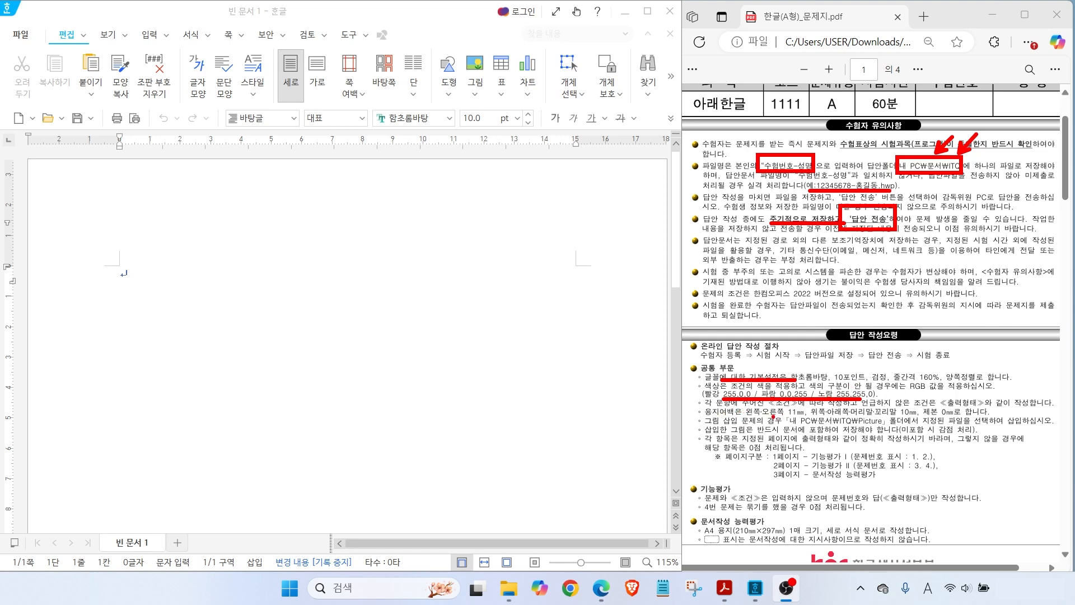
left_click_drag(745, 415, 964, 416)
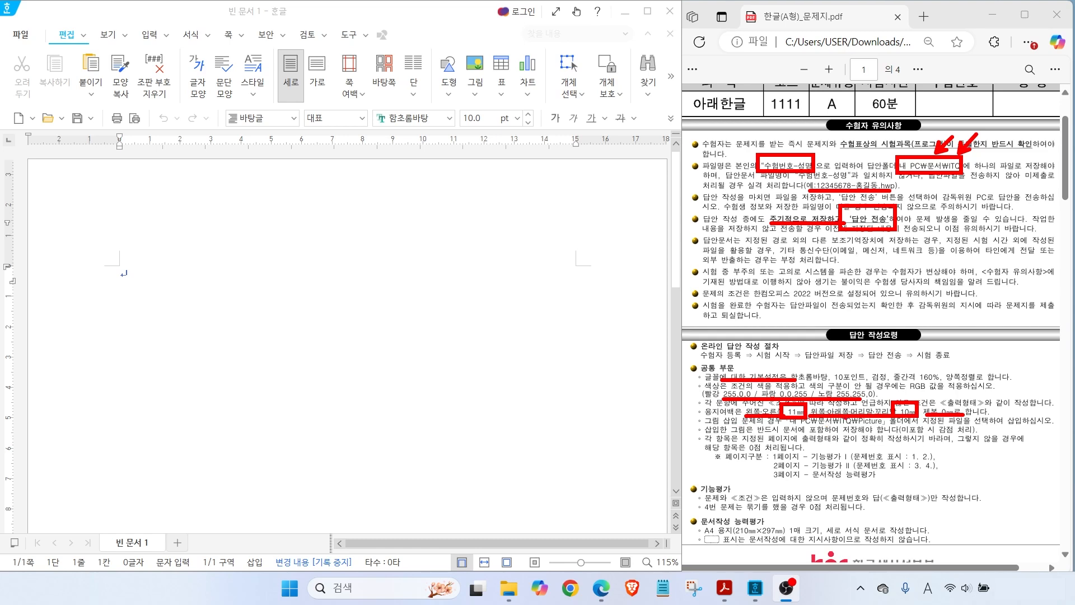
mouse_move(833, 420)
left_mouse_down()
mouse_move(862, 460)
mouse_move(899, 461)
left_mouse_up()
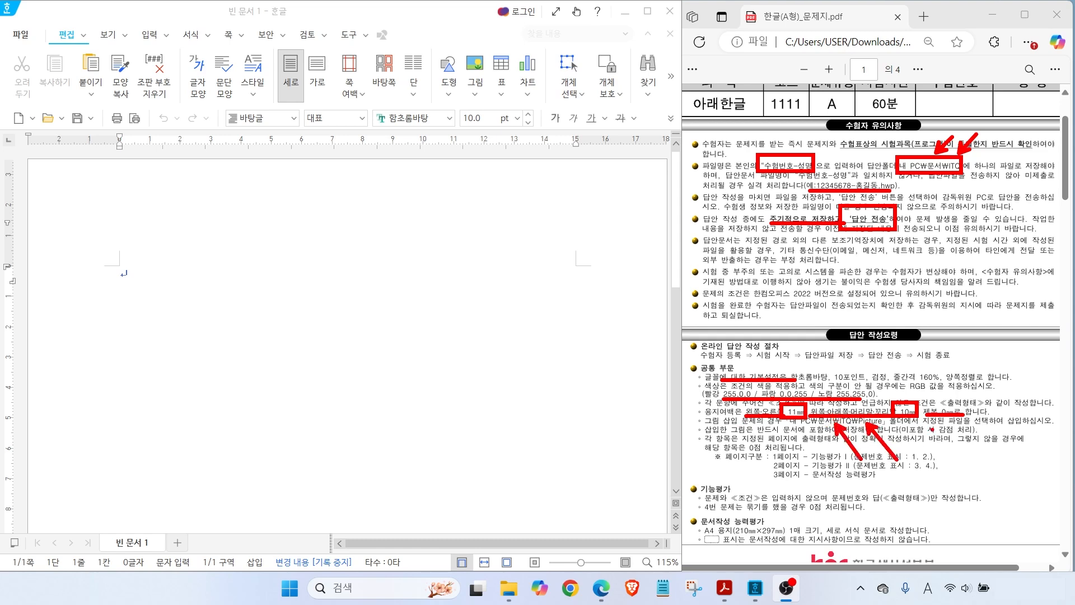
key("e")
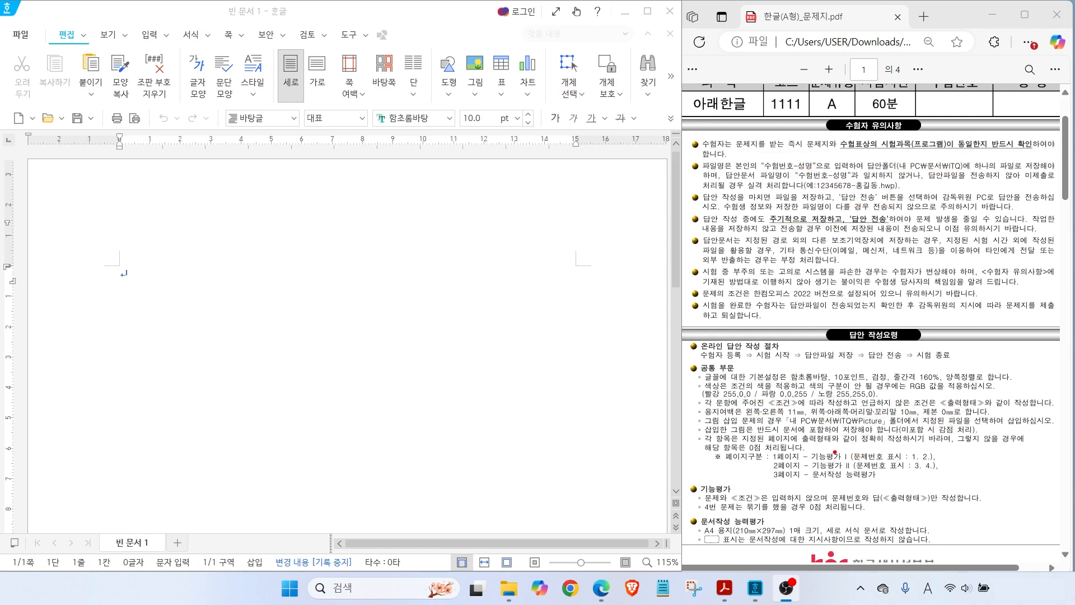
Highlight the PDF's page-division rules for problems per page and the grouped-object zero-point rule
left_click_drag(770, 448, 953, 486)
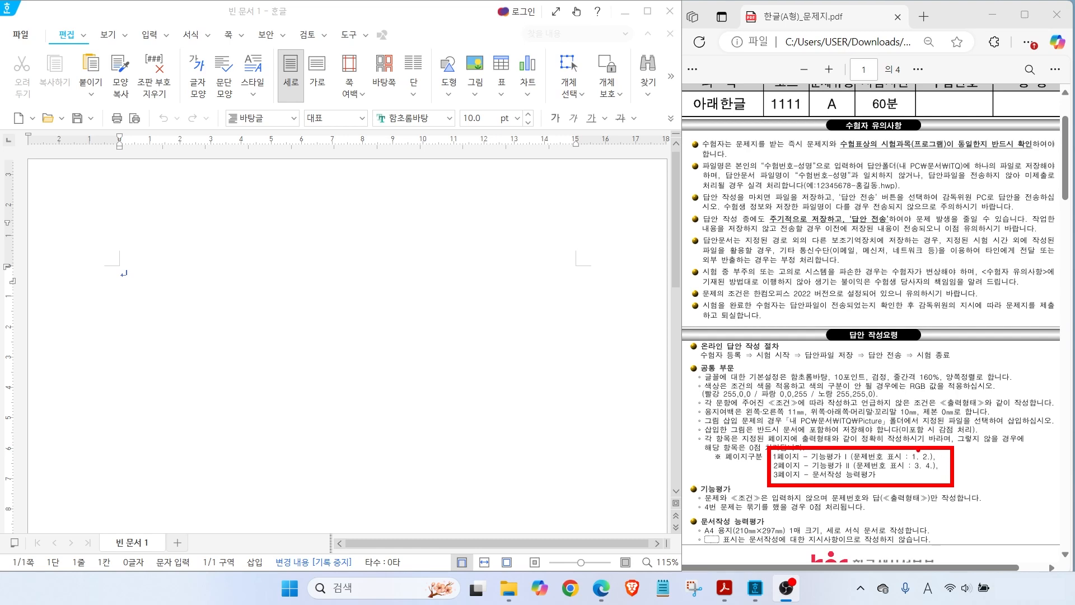
mouse_move(910, 450)
left_mouse_down()
mouse_move(938, 427)
mouse_move(942, 438)
mouse_move(961, 429)
left_mouse_up()
mouse_move(927, 478)
left_mouse_down()
mouse_move(919, 475)
mouse_move(941, 500)
mouse_move(932, 470)
mouse_move(957, 502)
left_mouse_up()
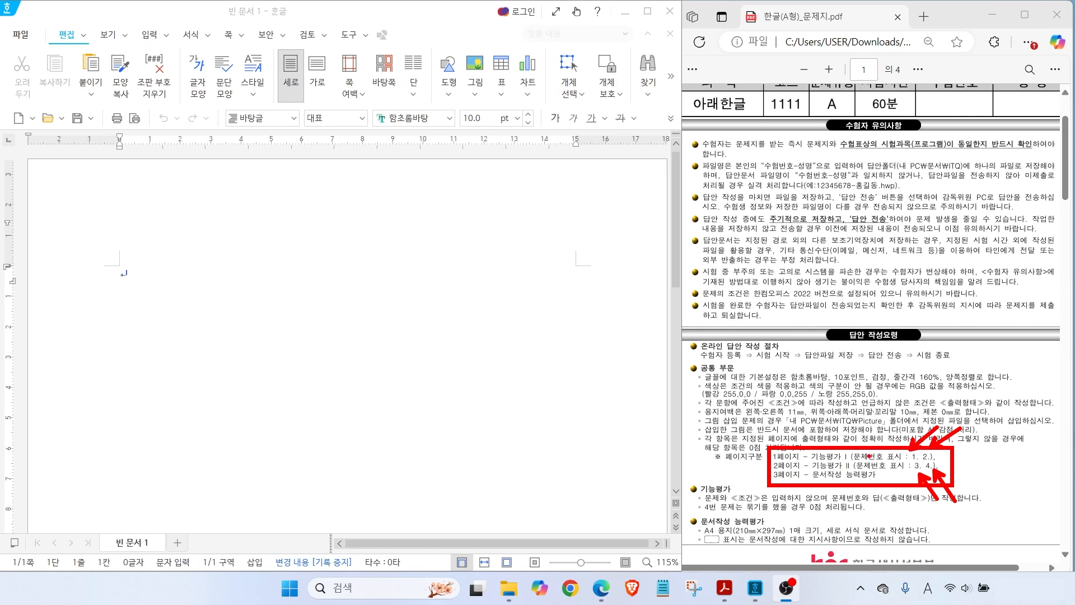
key("e")
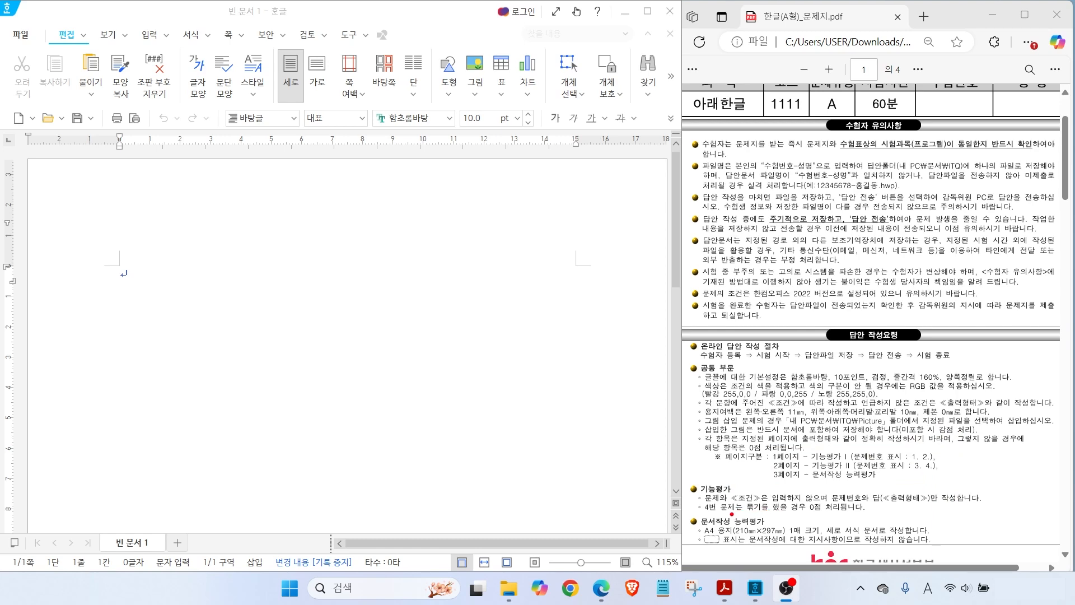
left_click_drag(724, 513, 832, 514)
Back in the Hangul document, bring up the 편집 용지 paper settings from the 쪽 tab
left_click(179, 470)
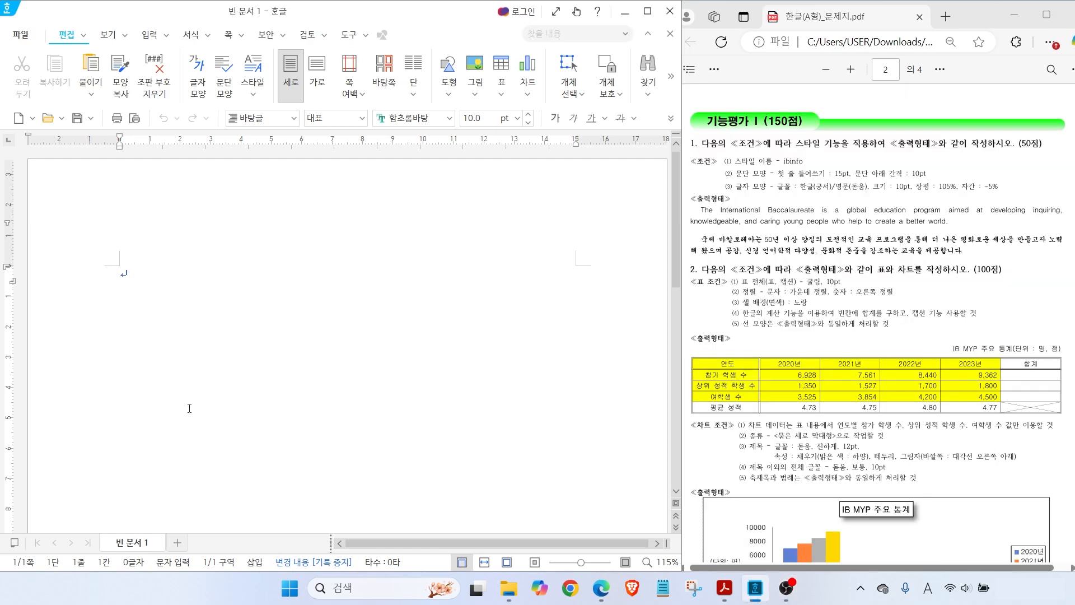
left_click(229, 35)
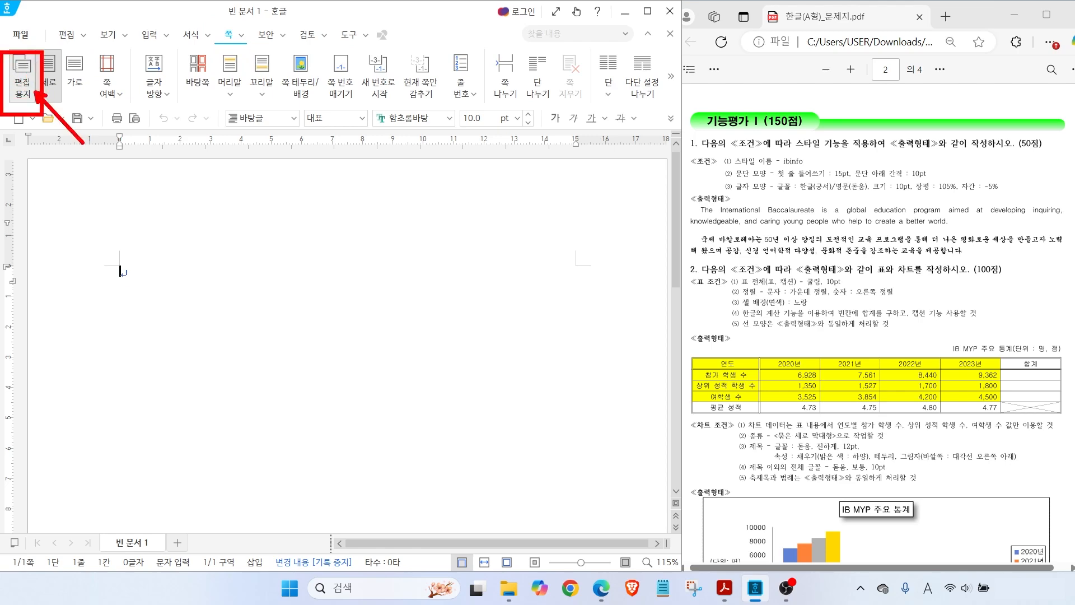
left_click(22, 78)
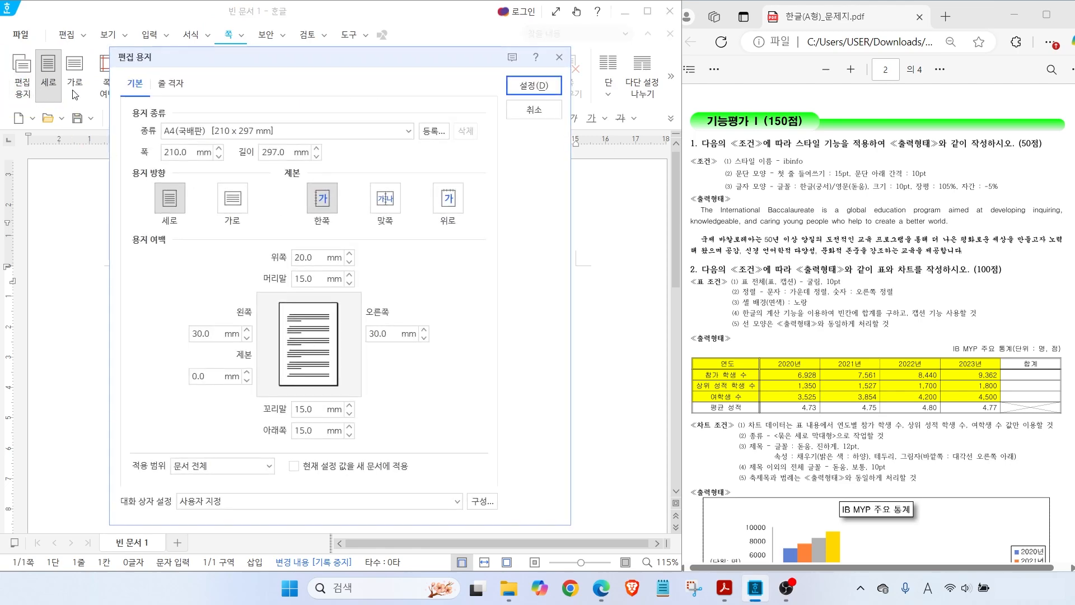
key("ctrl")
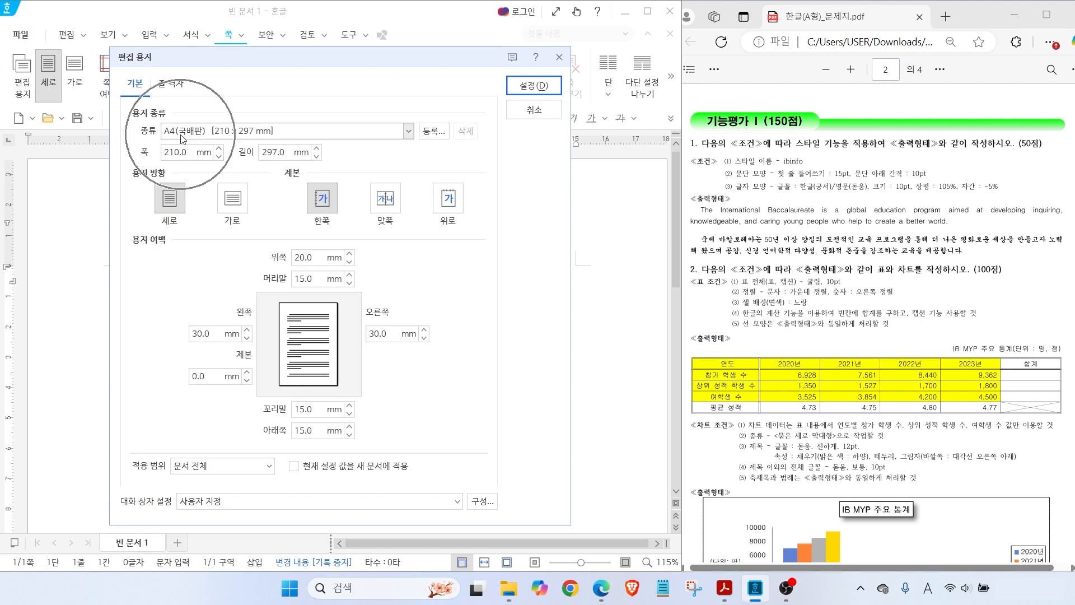
key("ctrl")
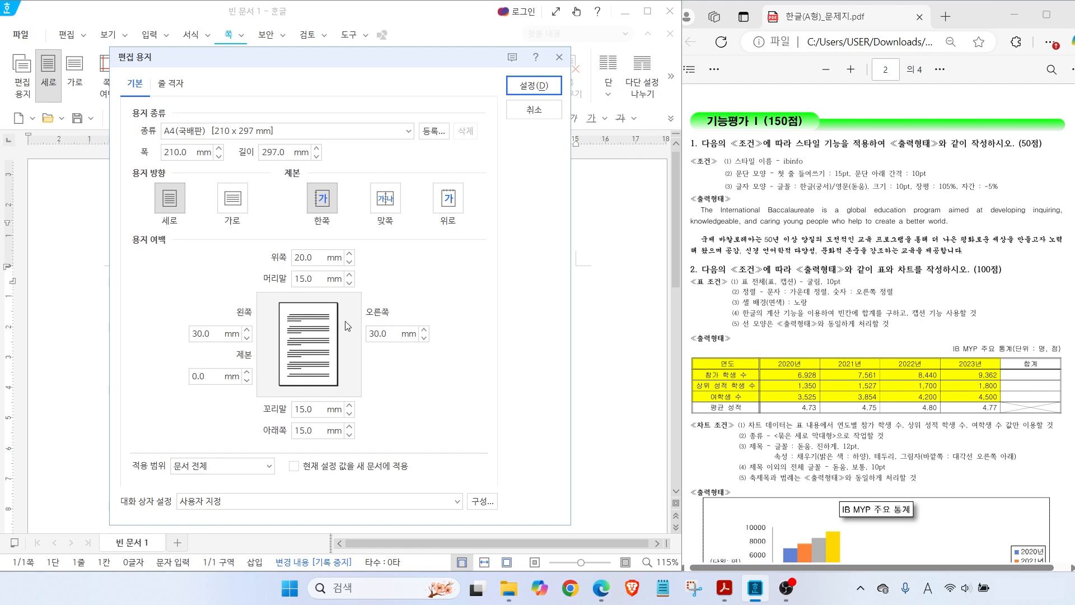
key("ctrl")
Enter margins of top 10, header 10, left 11, right 11, footer 10 and bottom 10 mm
double_click(315, 255)
type("10")
key("Tab")
type("10")
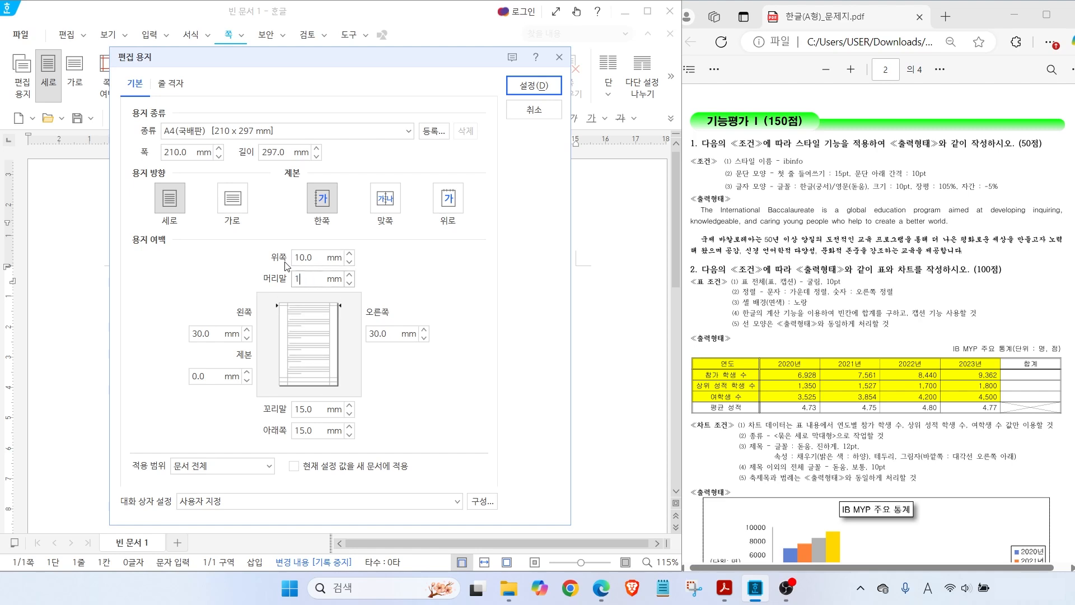
key("Tab")
type("11")
key("Tab")
key("Tab")
type("11")
key("Tab")
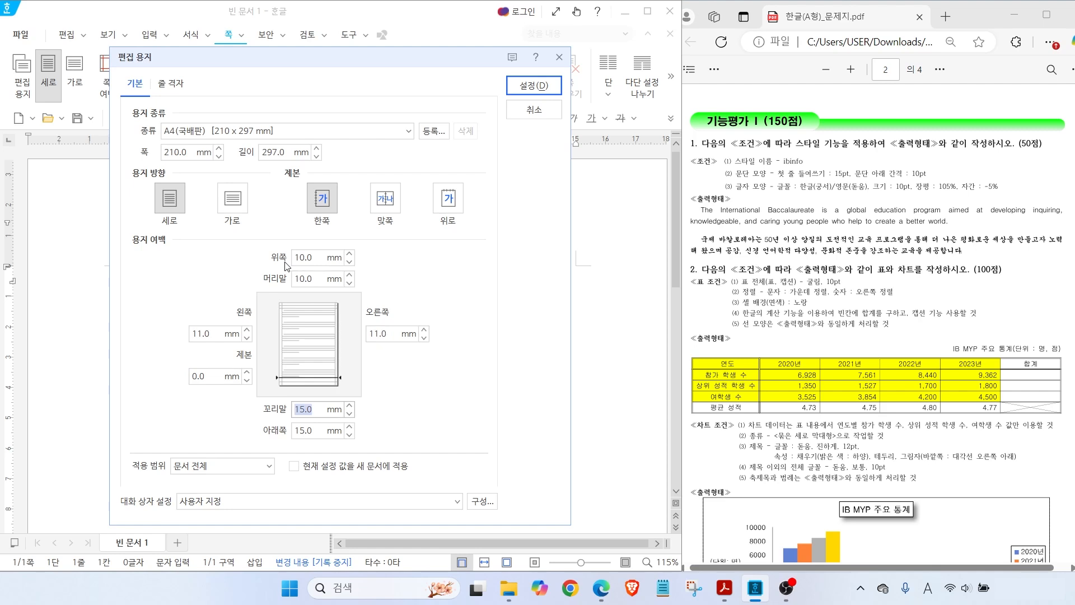
type("10")
key("Tab")
type("10")
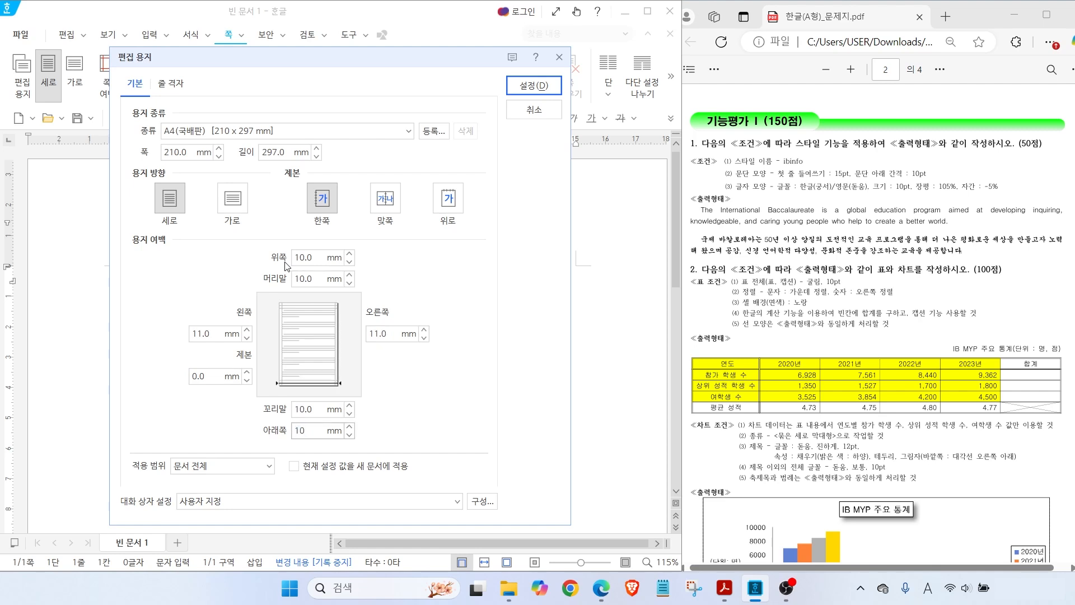
Highlight the entered margin values and apply them with 설정
key("alt")
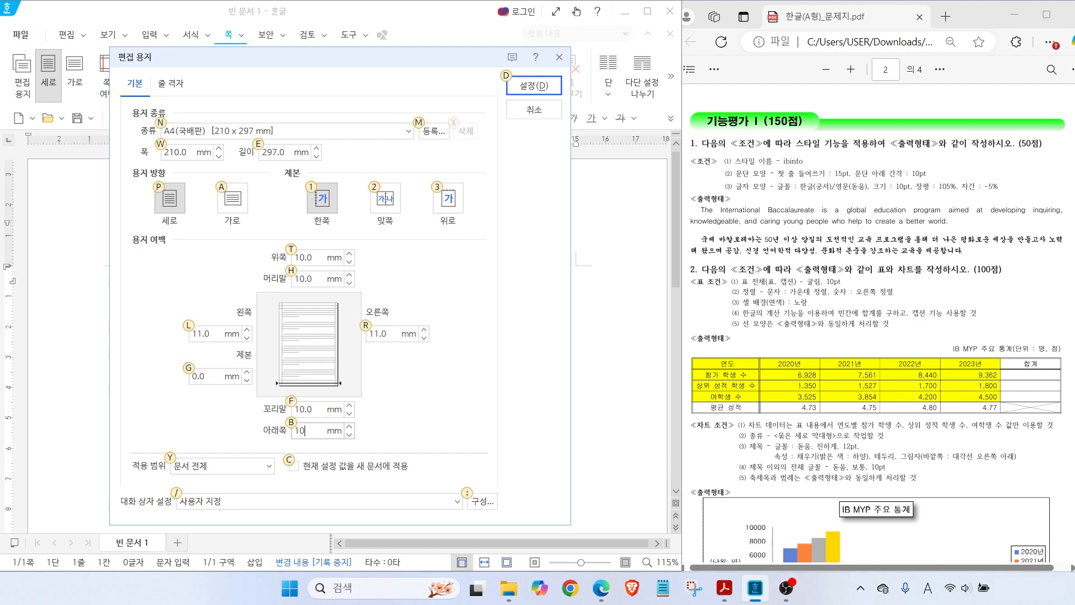
left_click_drag(177, 318, 421, 354)
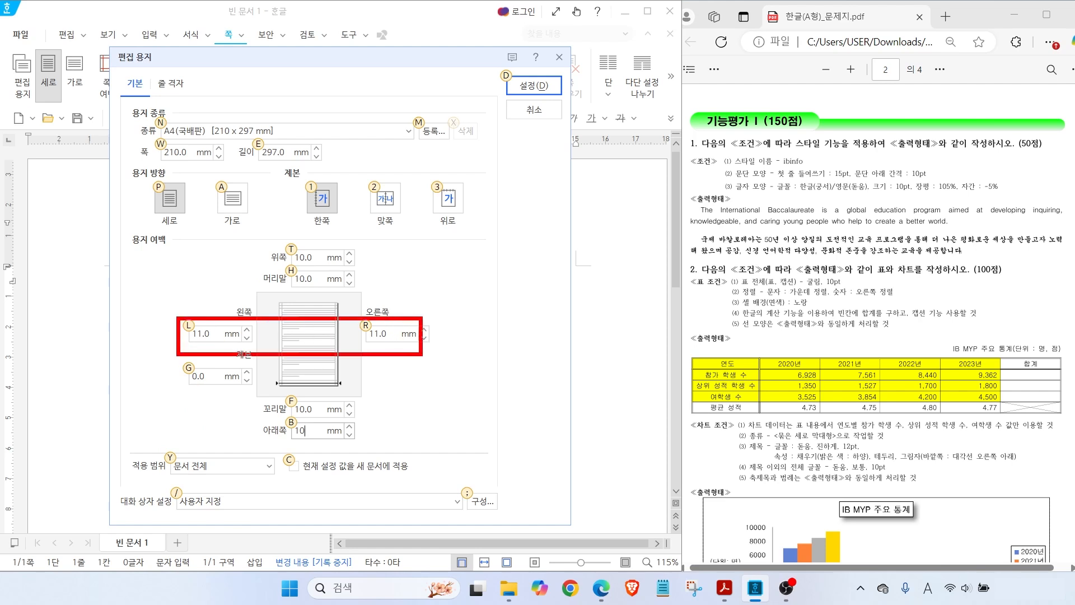
left_click_drag(278, 235, 314, 451)
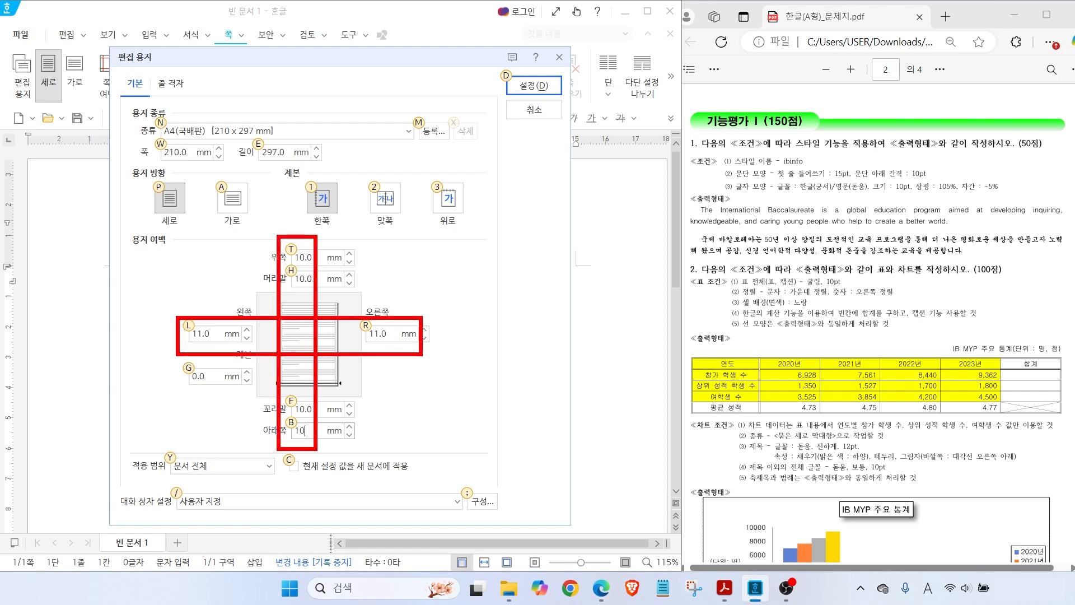
left_click_drag(513, 68, 562, 60)
left_click(534, 86)
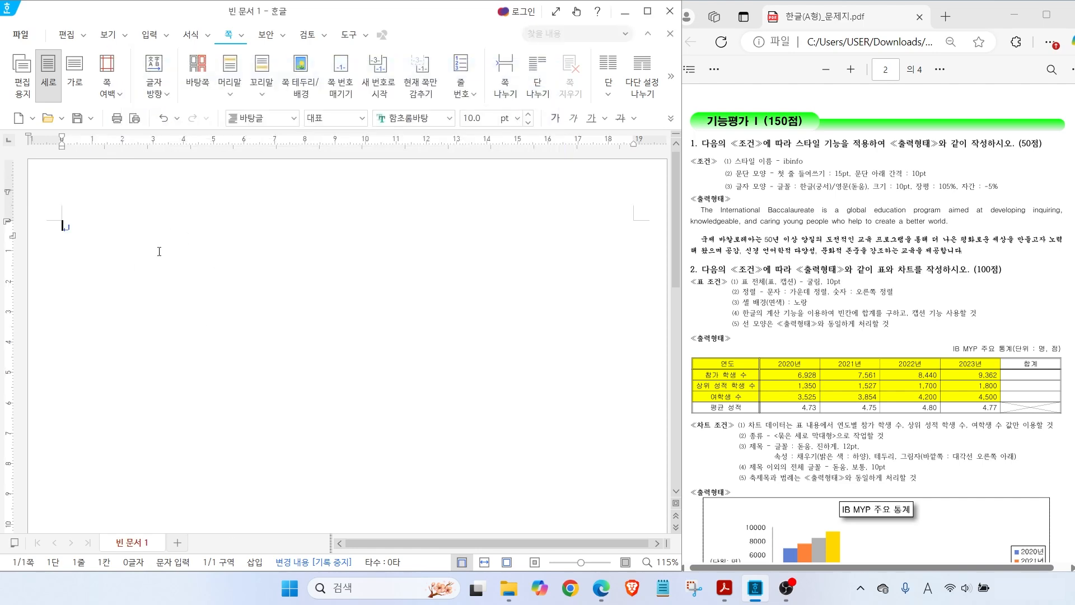
Mark where the text area now begins and ends on the page, then clear the guides
left_click_drag(65, 227, 63, 140)
left_click_drag(11, 223, 88, 223)
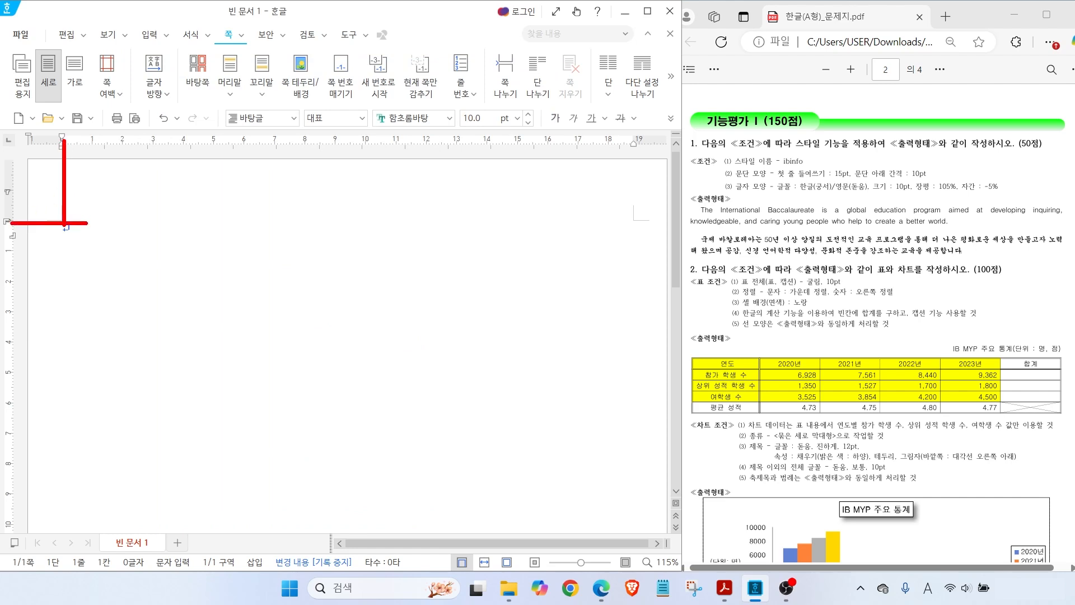
mouse_move(631, 136)
left_mouse_down()
mouse_move(631, 244)
mouse_move(630, 223)
mouse_move(703, 223)
left_mouse_up()
key("Escape")
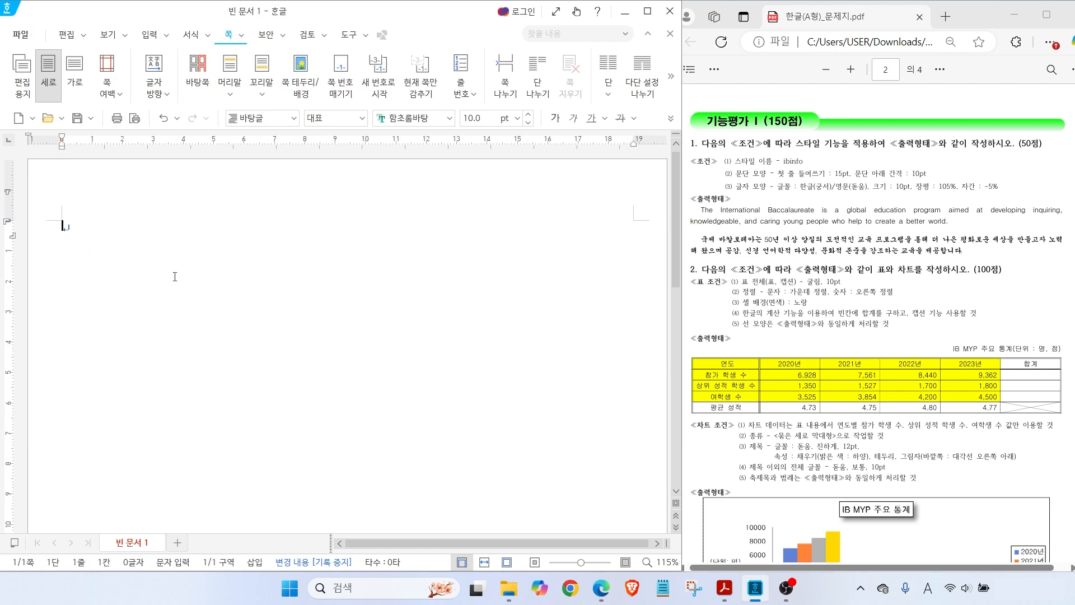
Type 1. and 2. on separate lines with blank lines, then break to a new page
type("1.")
key("Return")
key("Return")
key("Return")
key("Return")
type("2.")
key("Return")
key("Return")
key("Return")
key("ctrl+Return")
On page two, type 3. and 4. with blank lines, then start a third page
scroll(133, 406, "down", 3)
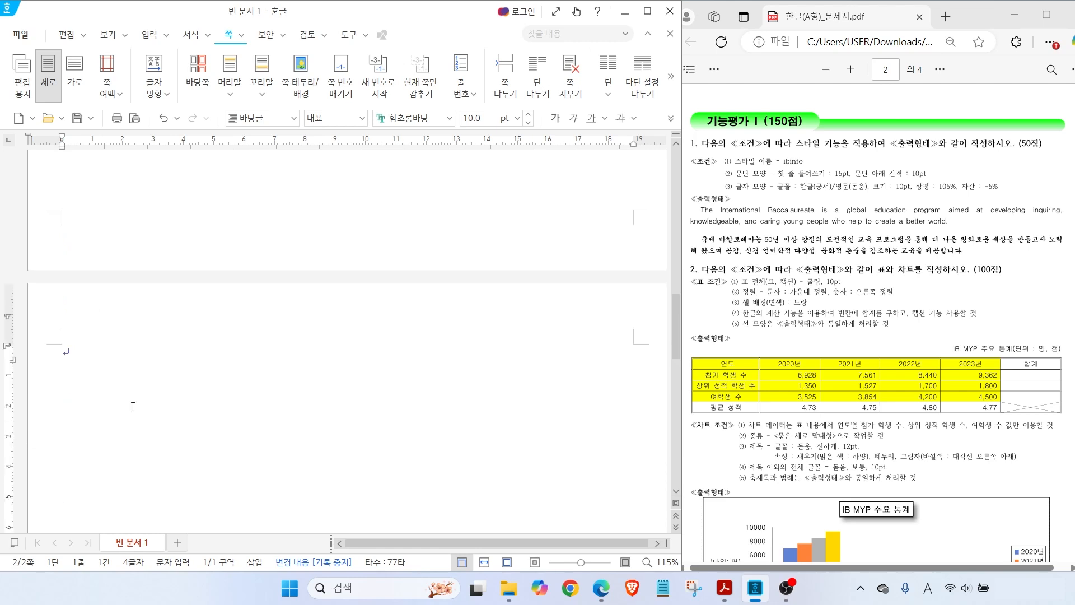
scroll(133, 406, "down", 2)
type("3.")
key("Return")
key("Return")
key("Return")
key("Return")
type("4.")
key("Return")
key("Return")
key("Return")
key("Return")
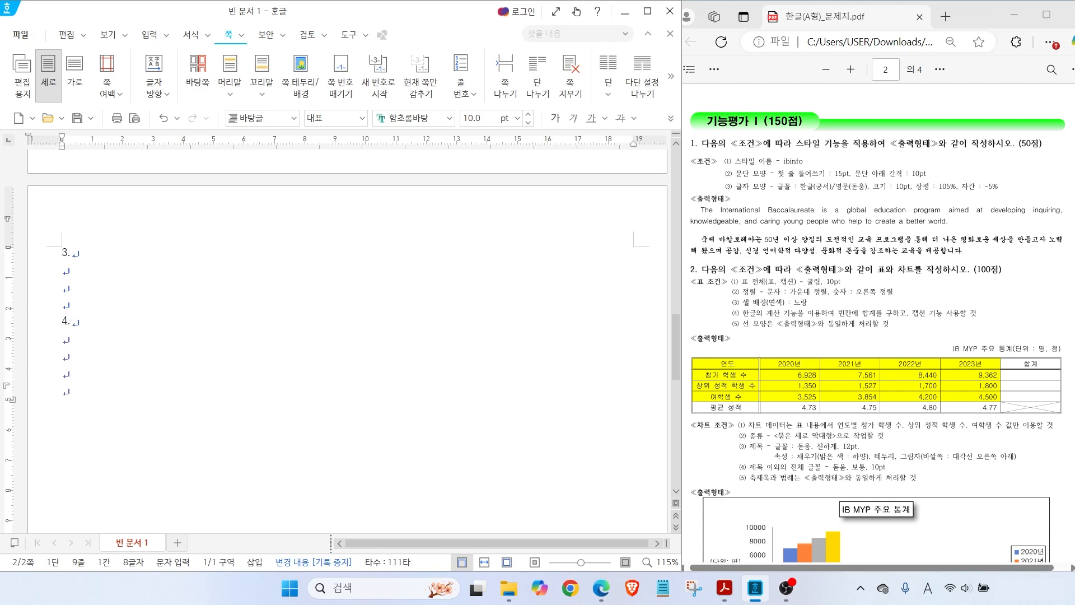
key("ctrl+Return")
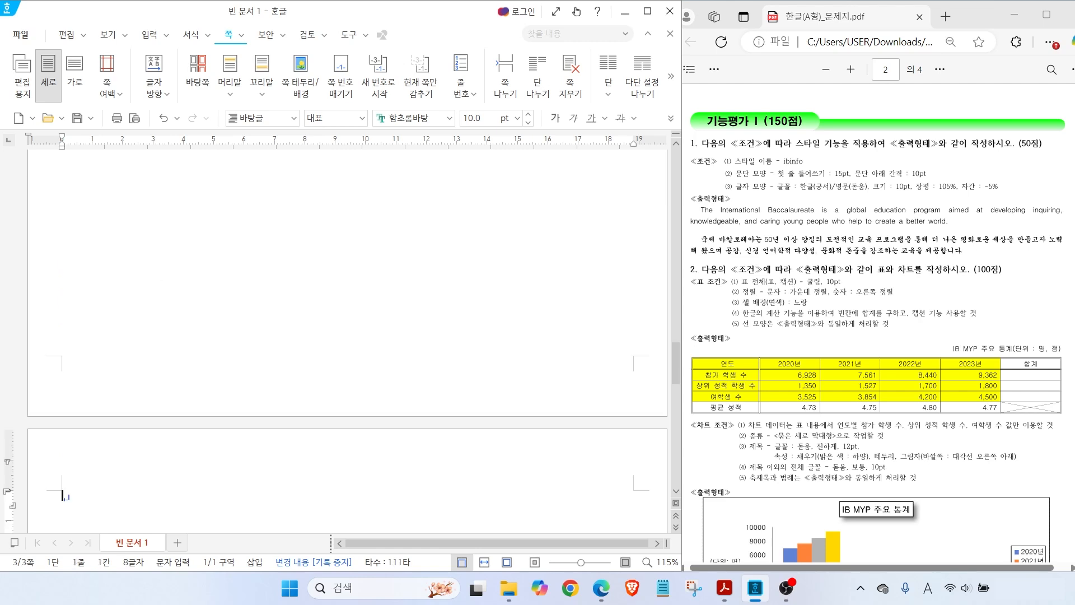
Scroll back to page one and place the cursor on the empty line under 1
scroll(112, 448, "down", 3)
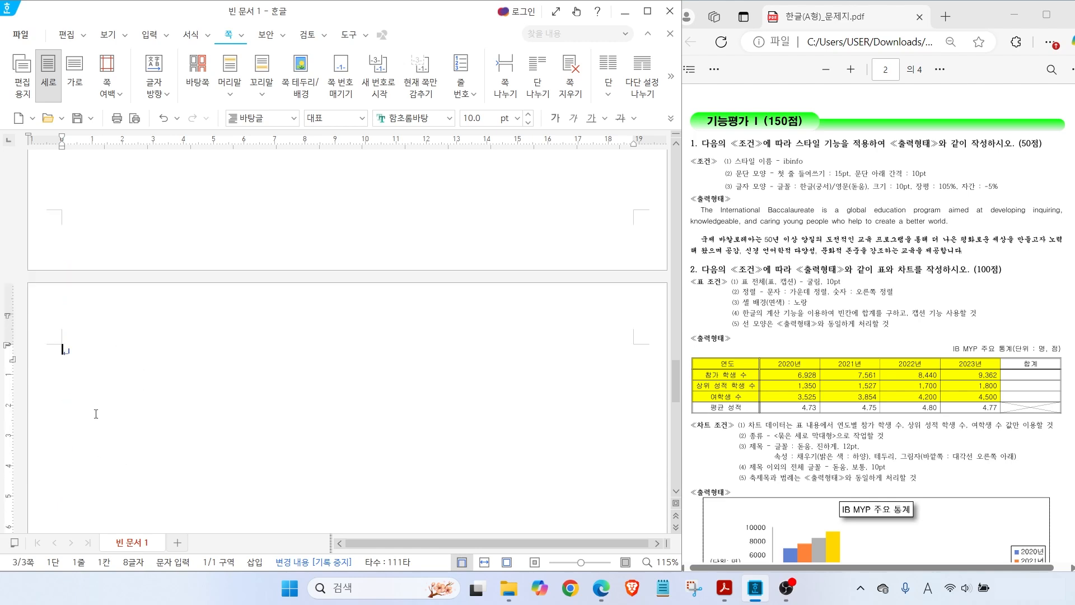
scroll(108, 386, "up", 6)
scroll(107, 386, "up", 5)
left_click(65, 243)
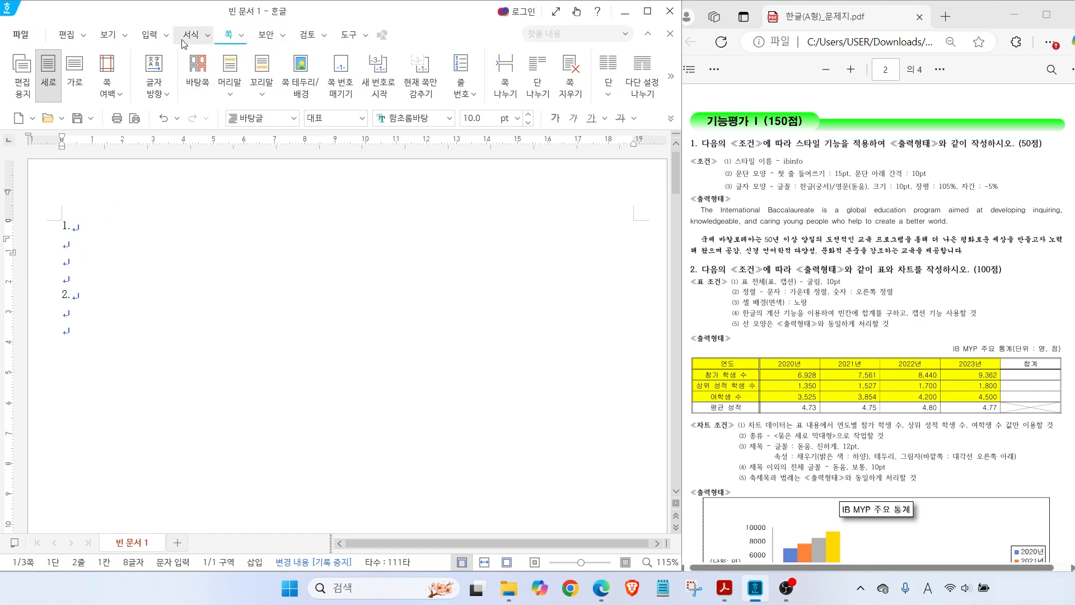
left_click(108, 34)
Uncheck 문단 부호 to hide paragraph marks, then point out the PDF's sample paragraphs
mouse_move(180, 68)
left_mouse_down()
mouse_move(170, 74)
mouse_move(146, 45)
mouse_move(173, 69)
left_mouse_up()
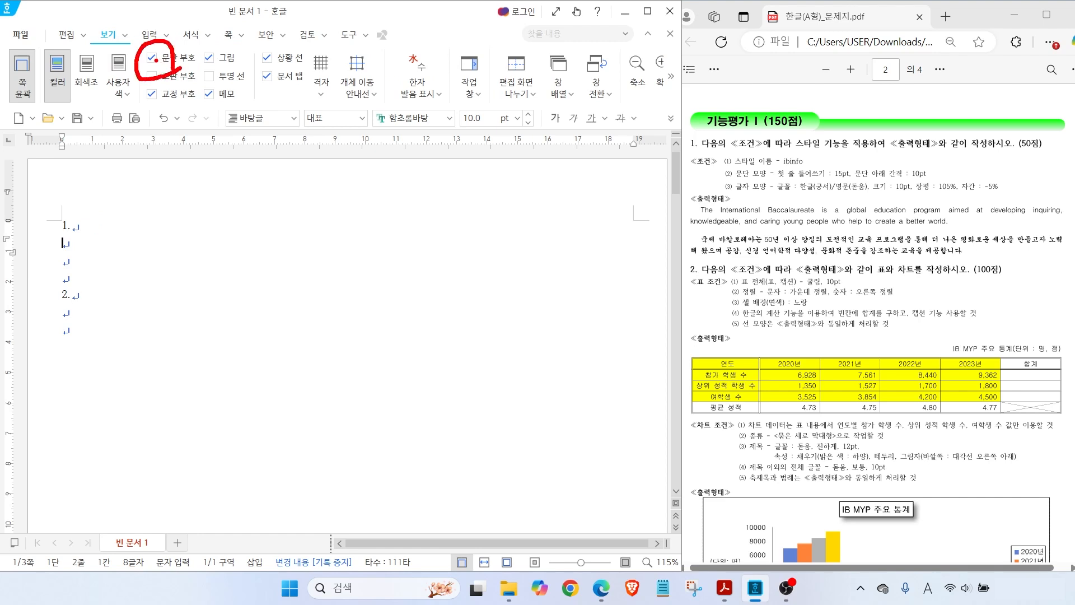
left_click(152, 58)
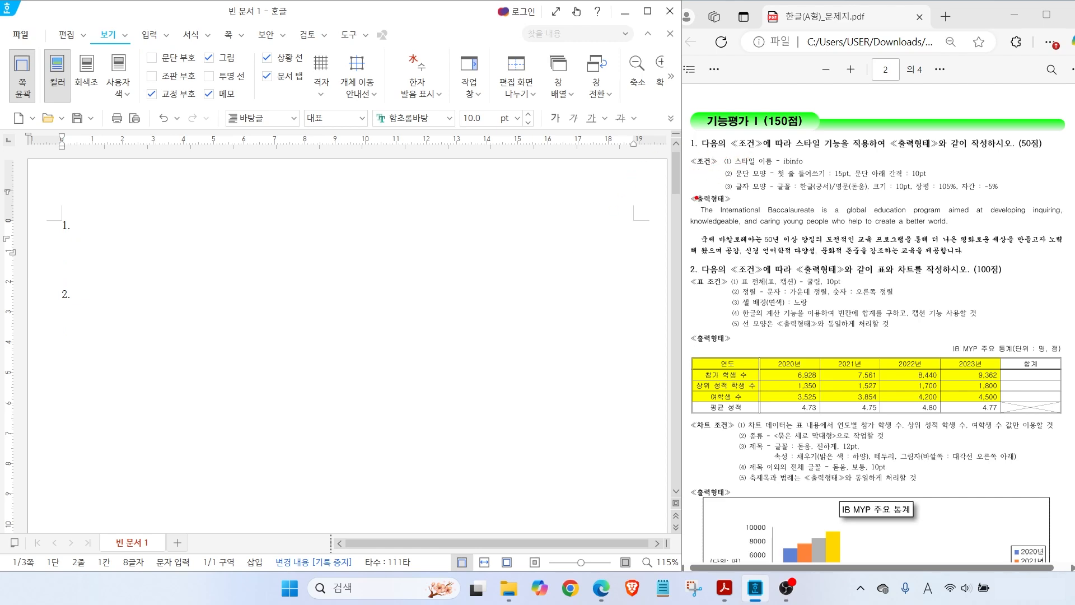
left_click_drag(681, 200, 906, 252)
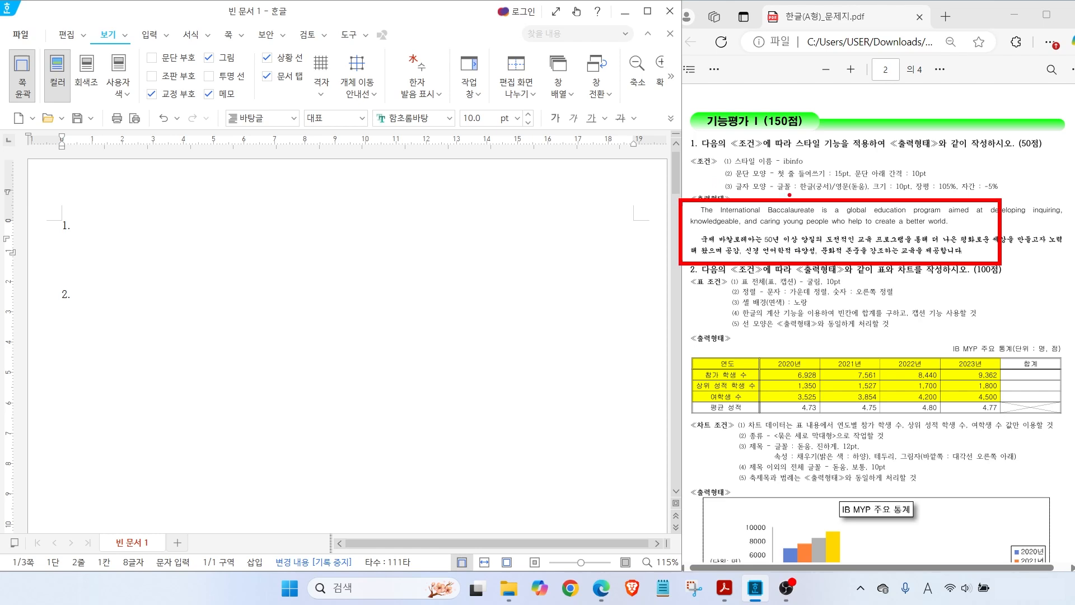
left_click_drag(787, 152, 819, 117)
Type the English International Baccalaureate paragraph, fixing 'knowledgeable', then the Korean 국제 바칼로레아 paragraph
key("Escape")
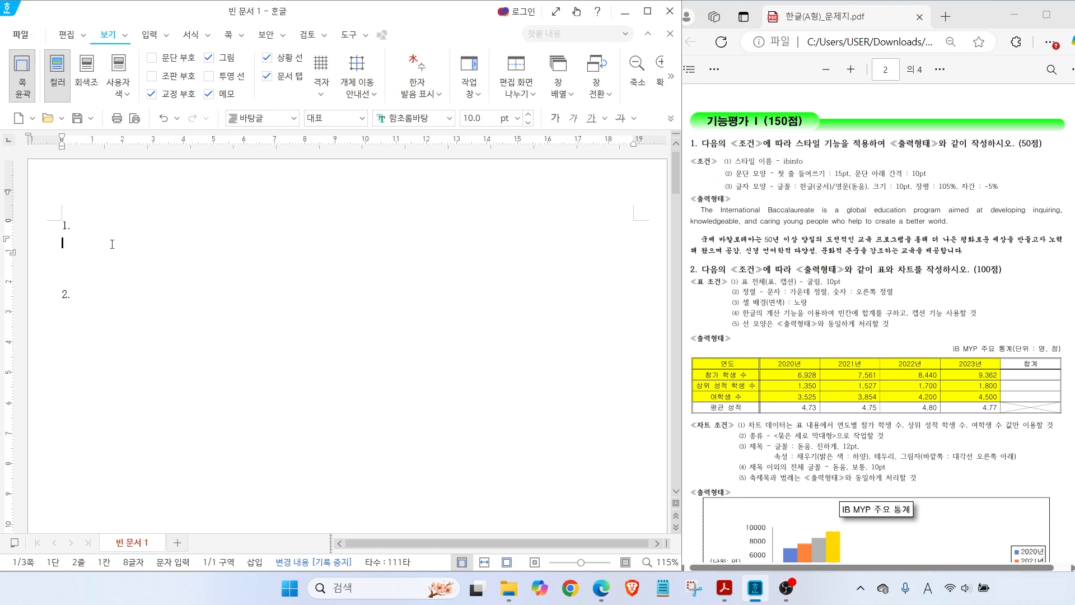
type("The Interna")
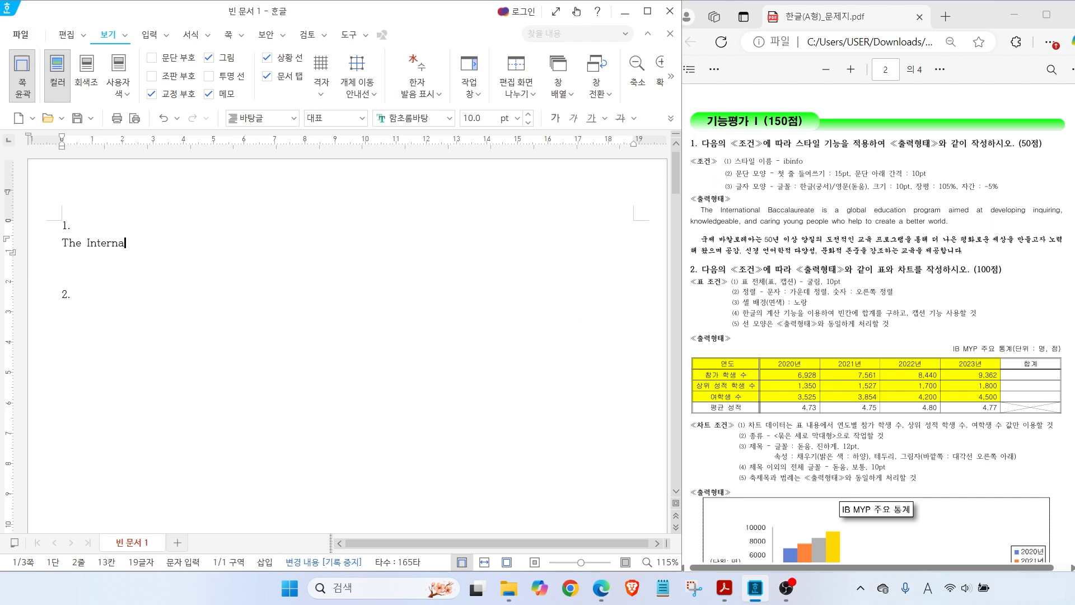
type("tional Baccalaureate is a gl")
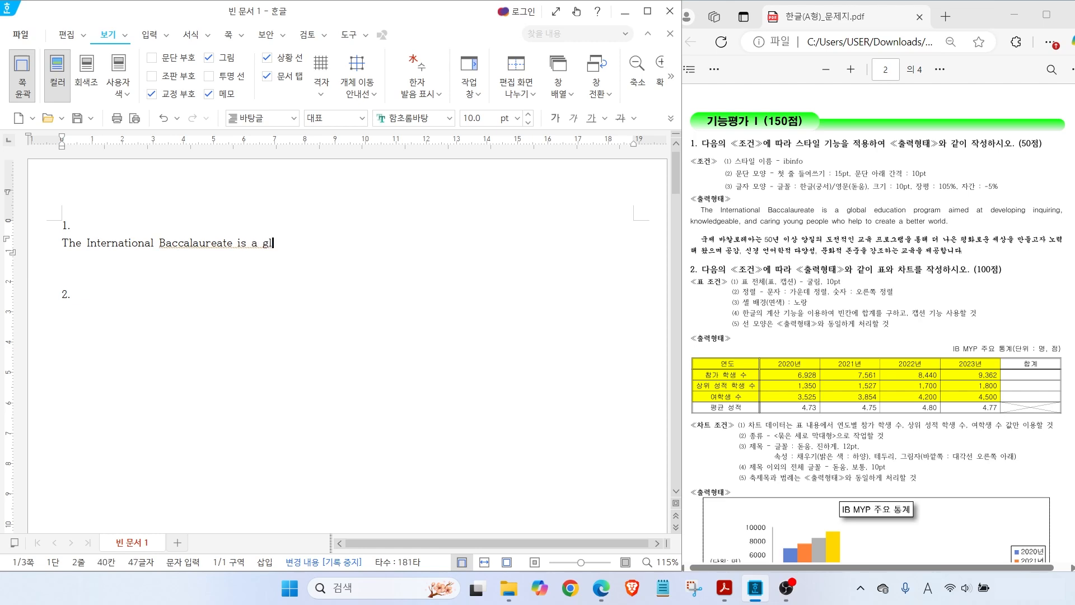
type("obal education program aimed at develo")
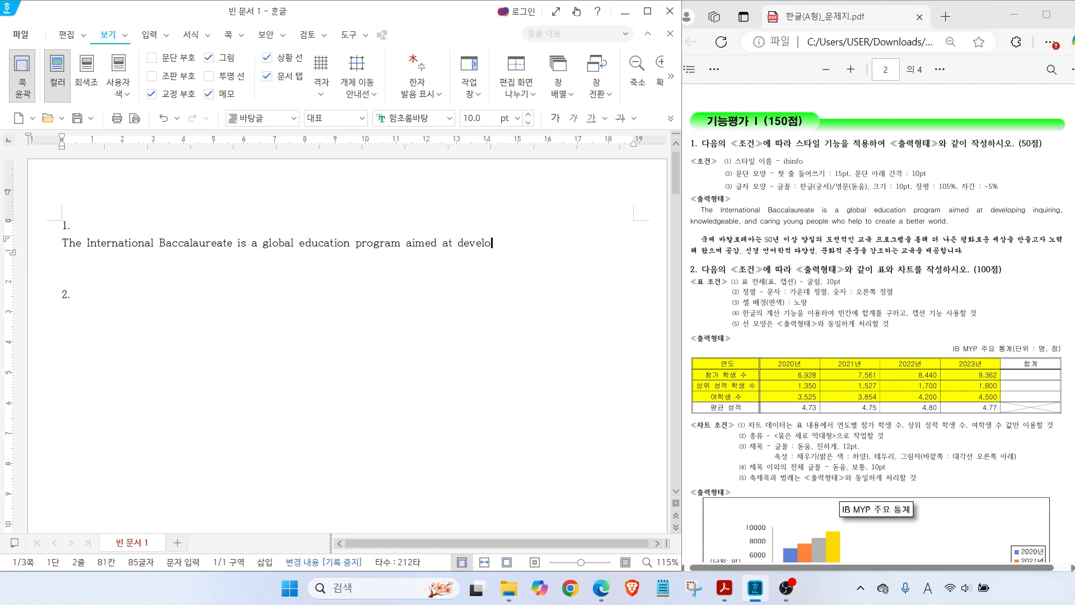
type("ping inquiring, knowledgeabel")
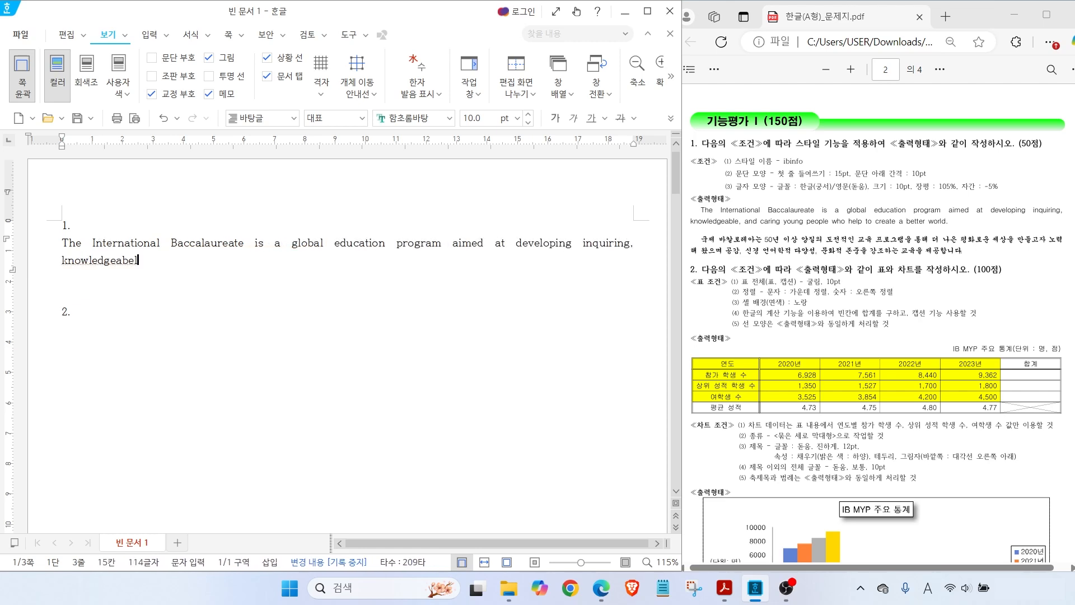
key("BackSpace")
key("BackSpace")
type("le, and caring young ")
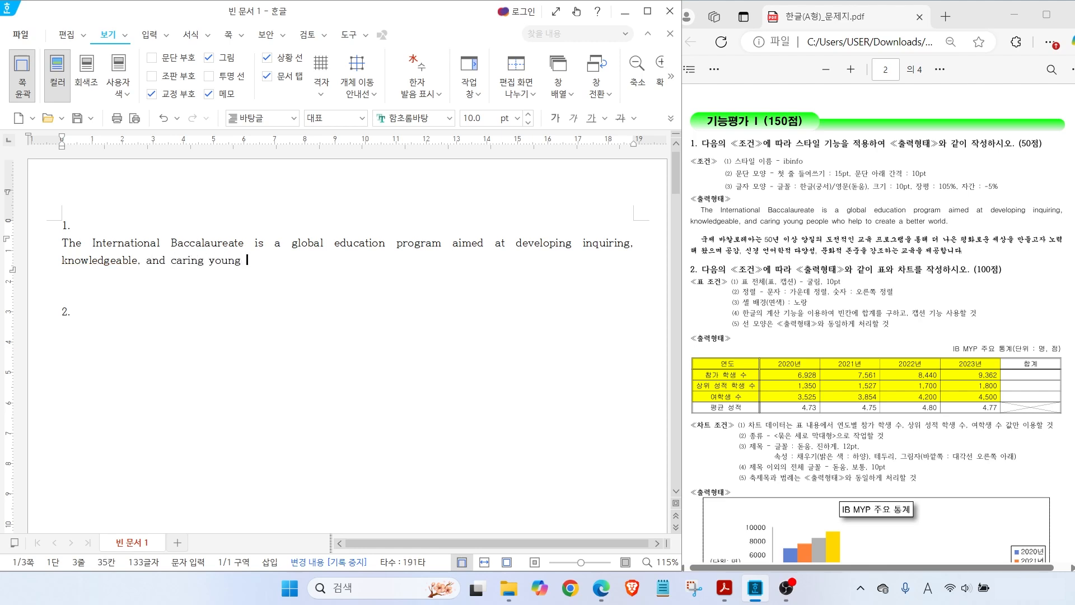
type("people who help to create a better world.")
key("Return")
type("국제 바칼로레아는 50년 이상 양질의 도")
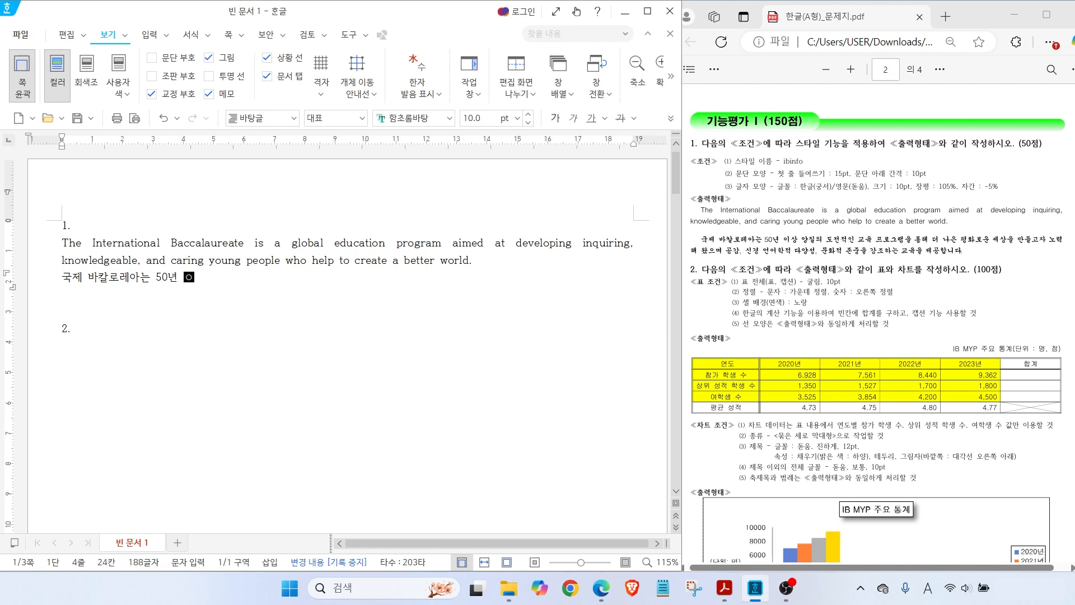
type("전적인 교육 프로그램을 통해 더 나은 평")
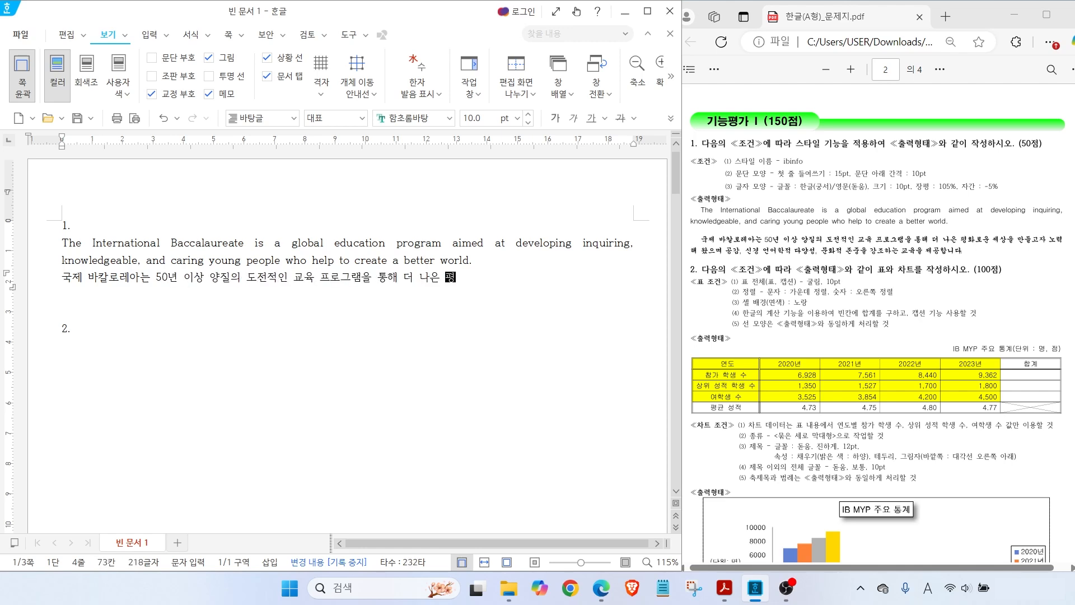
type("화로운 세상을 만들고자 노력해 왔으며, 공감, 신경 언어")
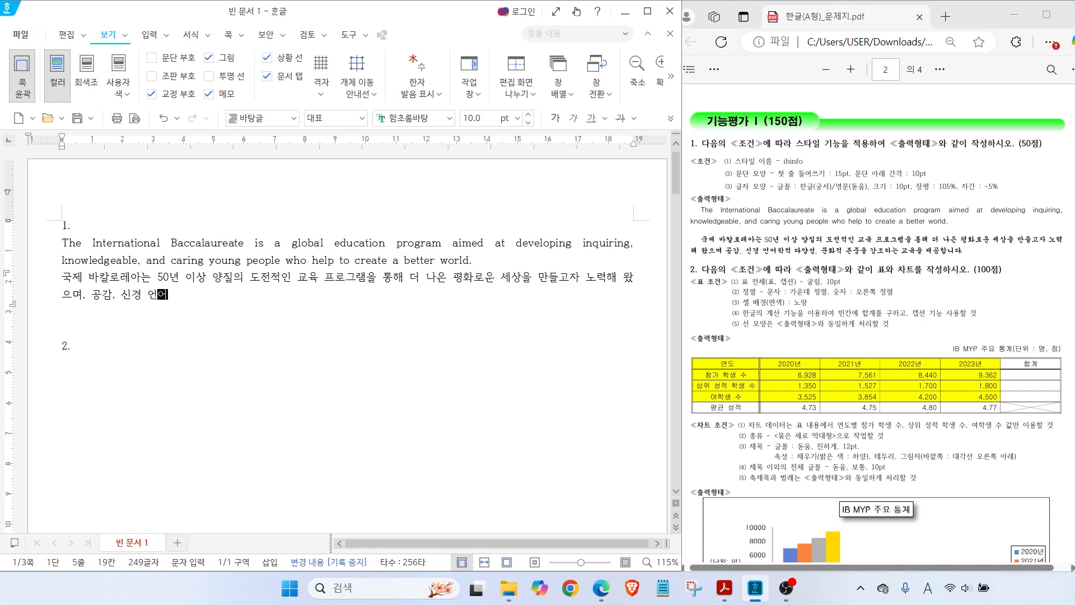
type("학적 다양성, 문화적 존중을 강조하는 교육을 제공합니다.")
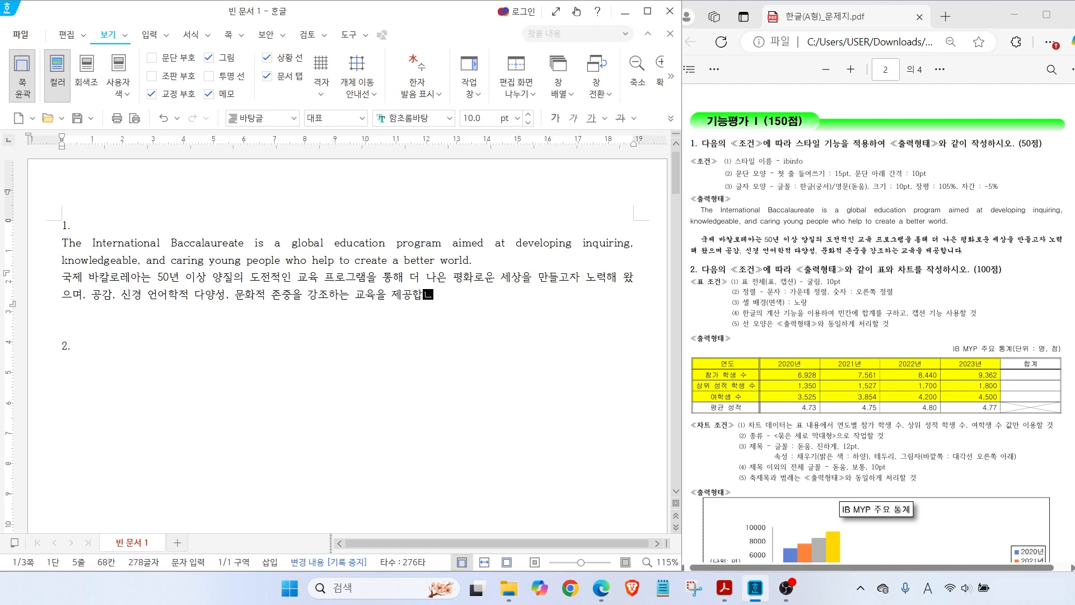
key("Return")
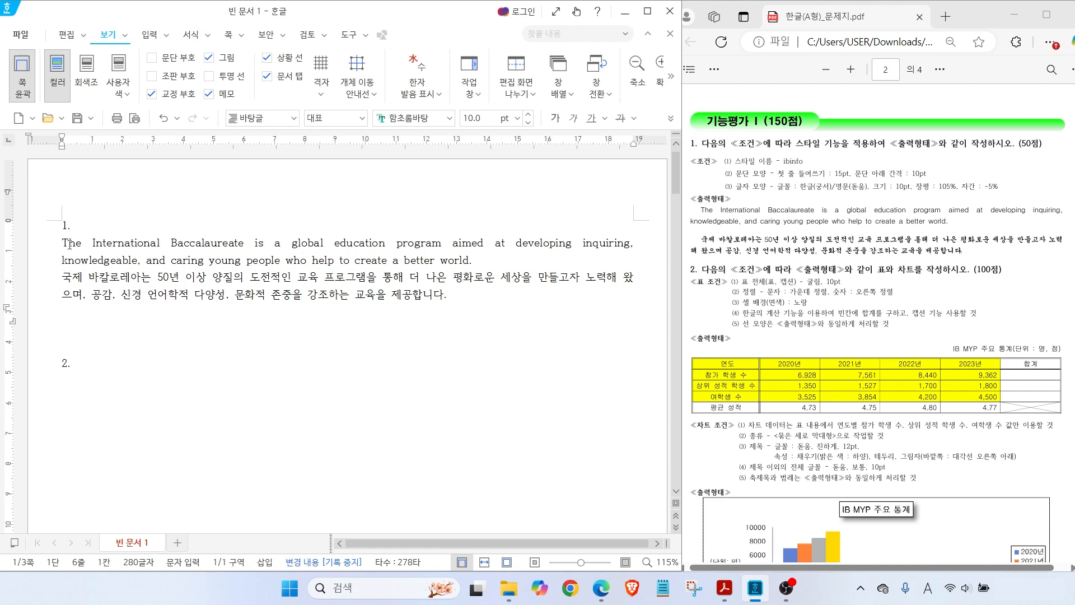
Select both paragraphs, open the 스타일 dialog, and mark the ibinfo requirement in the PDF
left_click_drag(62, 243, 484, 296)
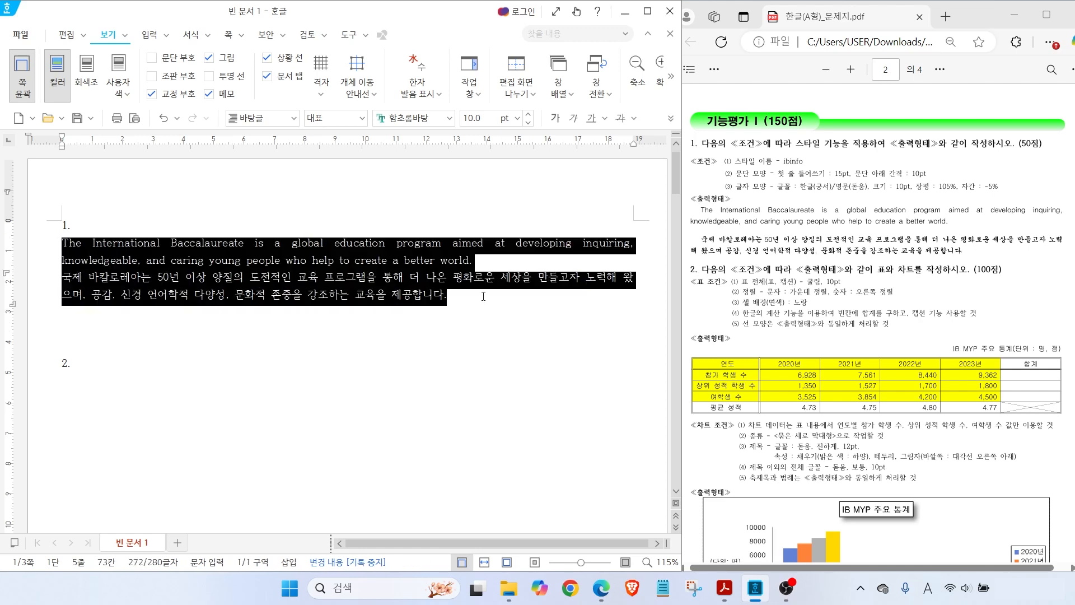
right_click(234, 270)
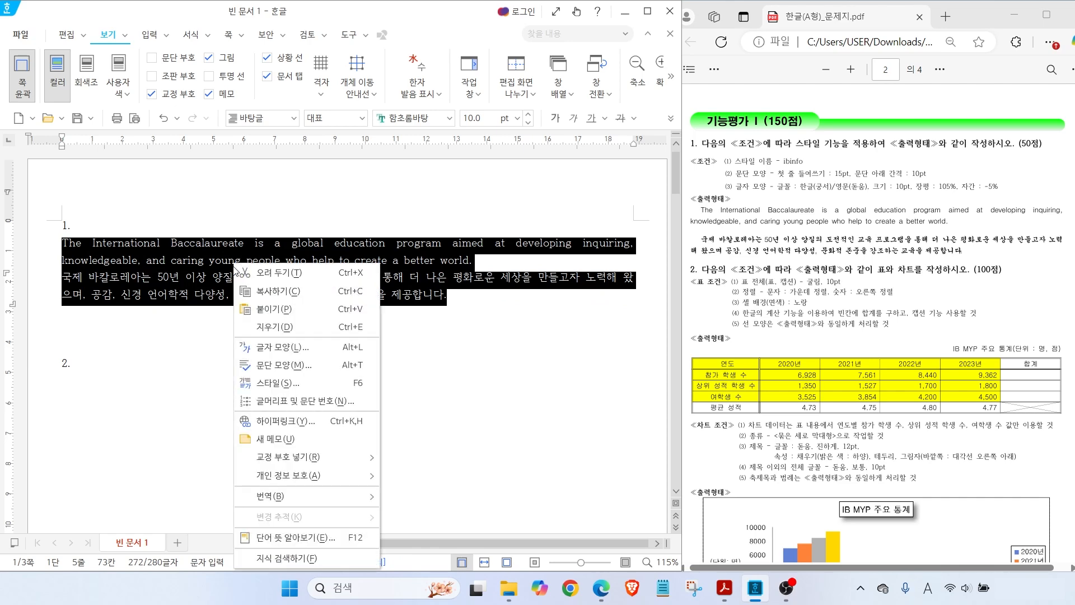
left_click(285, 385)
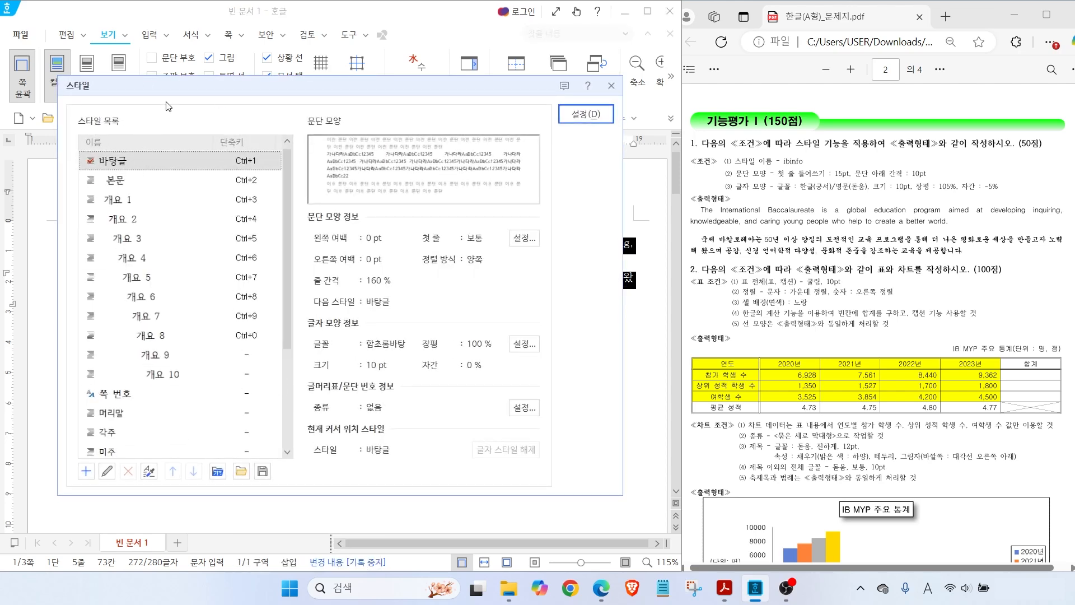
key("alt")
left_click_drag(796, 154, 840, 130)
left_click_drag(719, 171, 830, 173)
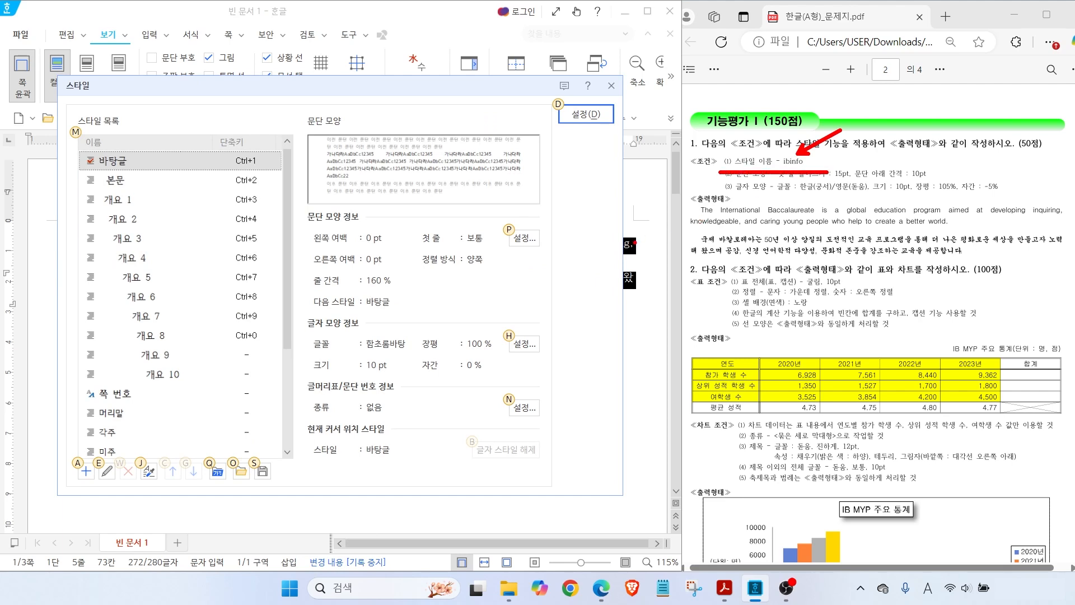
Add a new paragraph style named ibinfo and point out the paragraph settings requirement
mouse_move(105, 480)
left_mouse_down()
mouse_move(79, 489)
mouse_move(99, 451)
left_mouse_up()
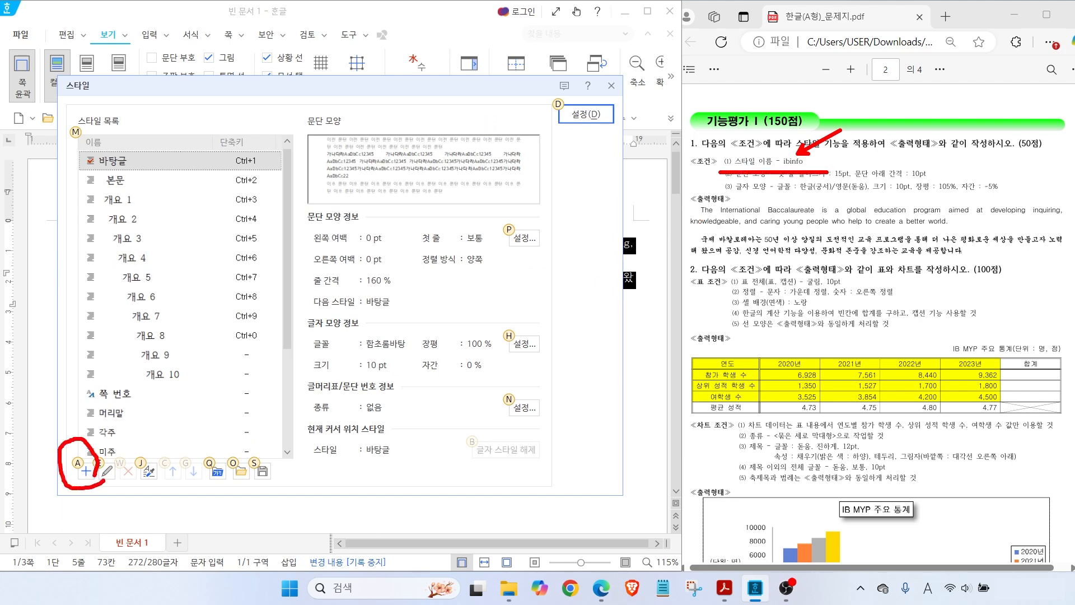
left_click_drag(137, 521, 96, 478)
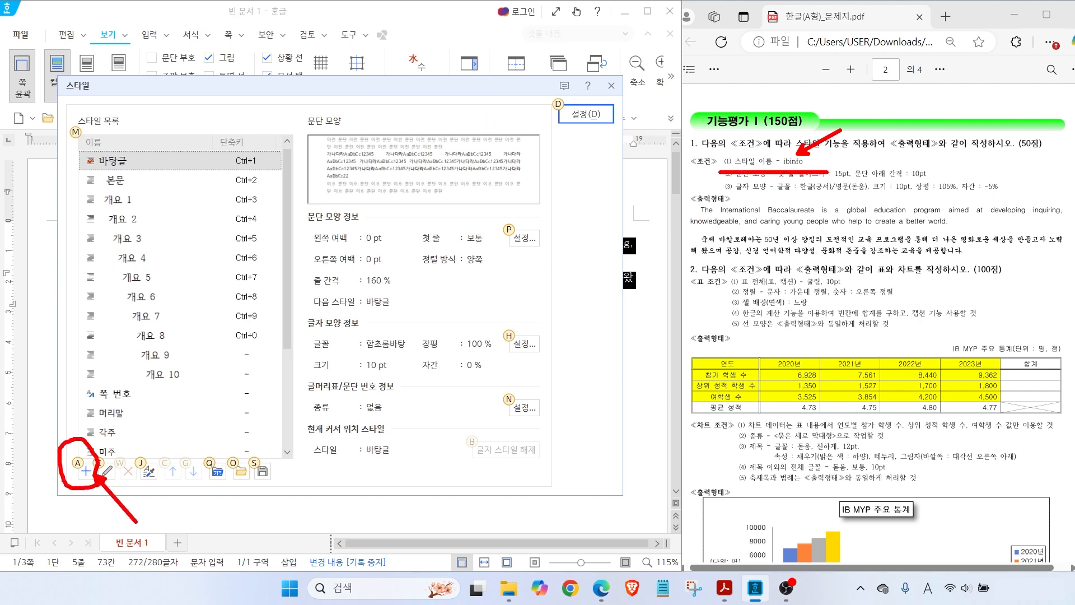
left_click(86, 471)
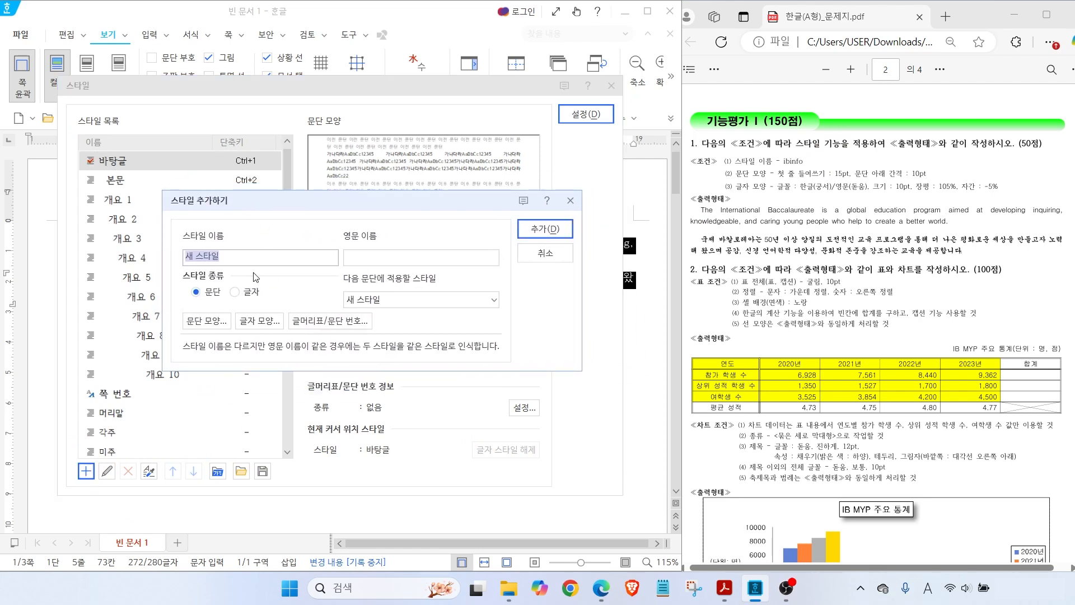
type("i")
key("Delete")
key("alt")
left_click_drag(751, 167, 798, 131)
mouse_move(175, 309)
left_mouse_down()
mouse_move(236, 337)
mouse_move(253, 415)
left_mouse_up()
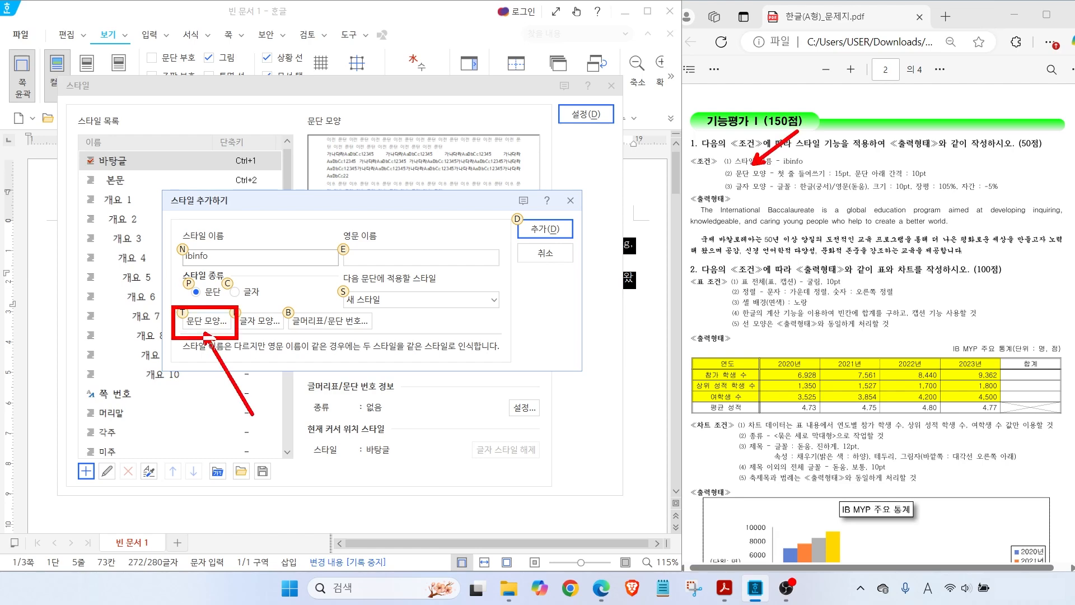
In ibinfo's 문단 모양, set a 15 pt 들여쓰기 and 10 pt 문단 아래 spacing, then confirm
key("Escape")
left_click(211, 325)
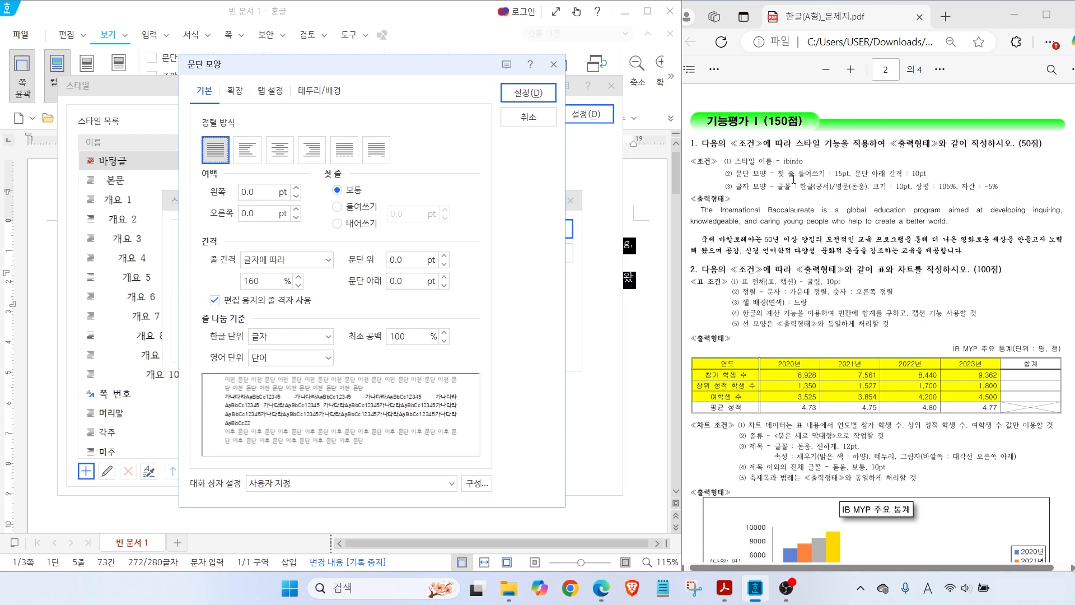
left_click(339, 209)
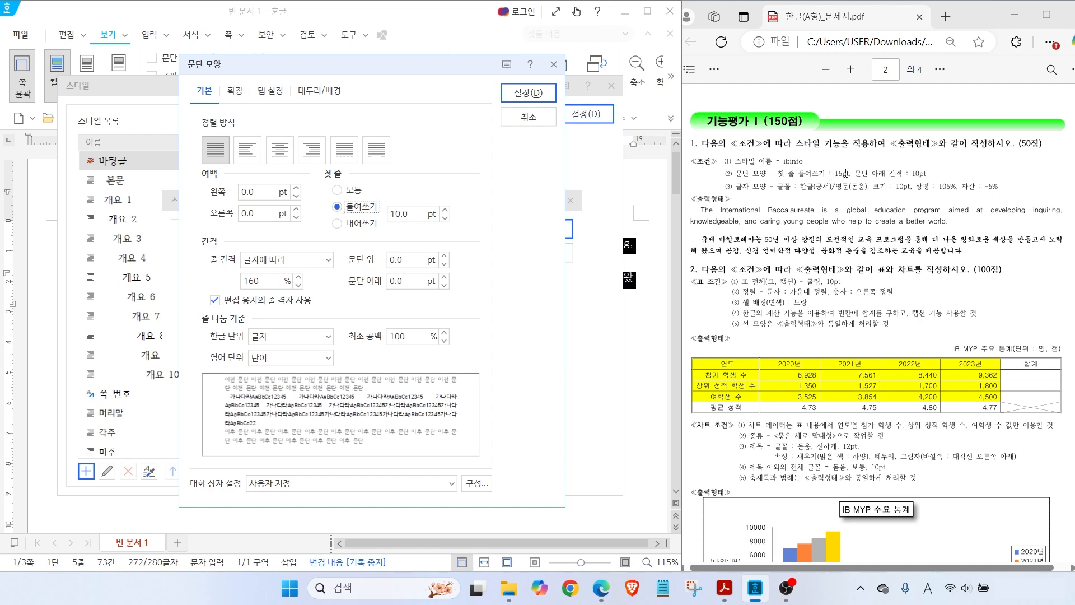
key("Tab")
type("15")
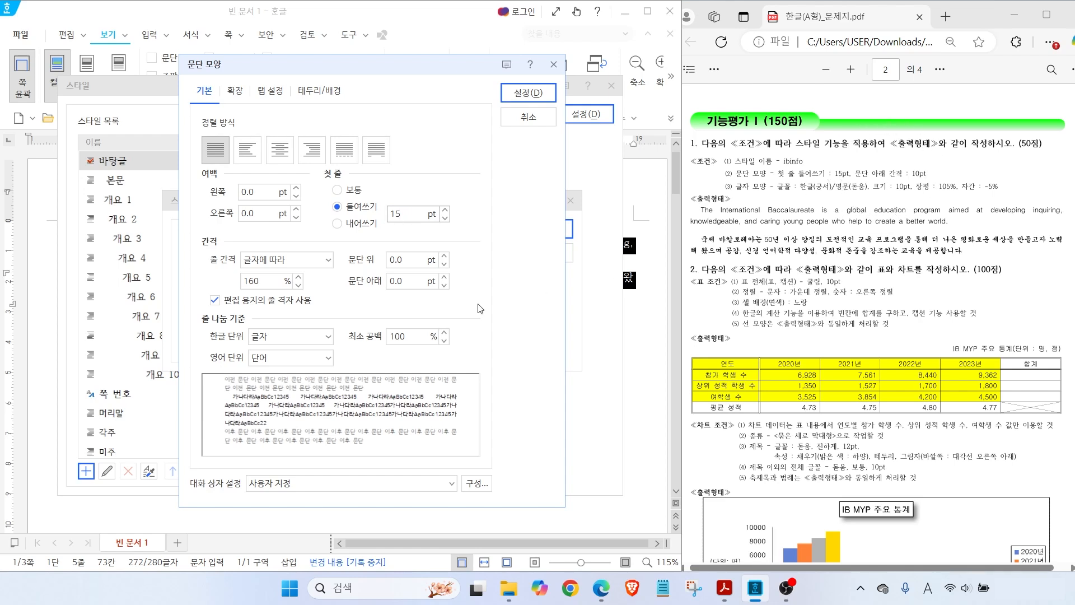
left_click(398, 280)
type("10")
key("alt")
left_click_drag(411, 225, 408, 236)
mouse_move(413, 304)
left_mouse_down()
mouse_move(400, 309)
mouse_move(429, 302)
left_mouse_up()
left_click_drag(508, 84, 543, 59)
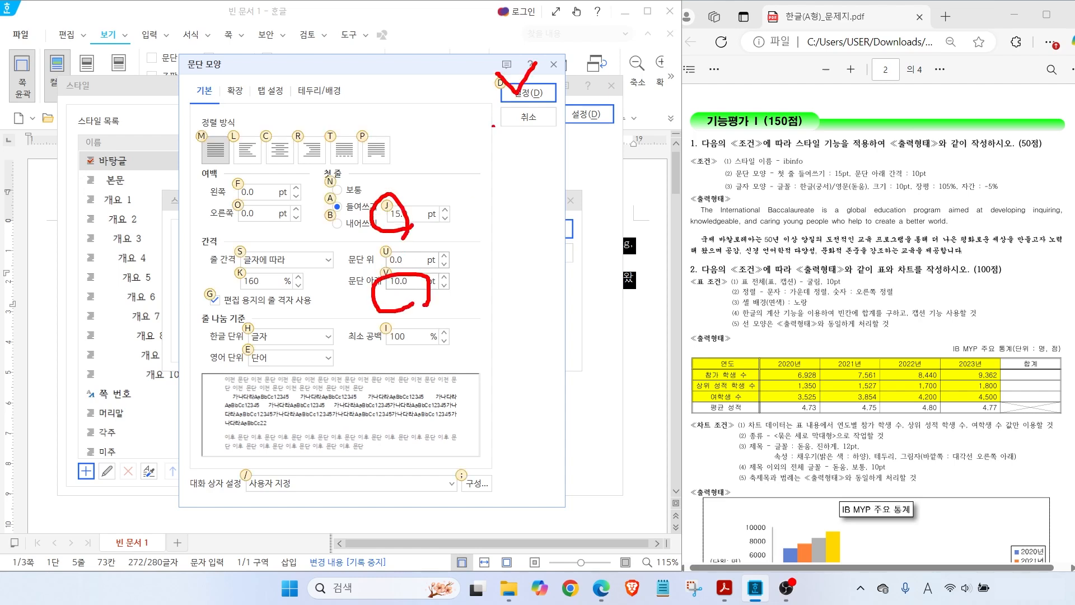
key("Escape")
left_click(519, 97)
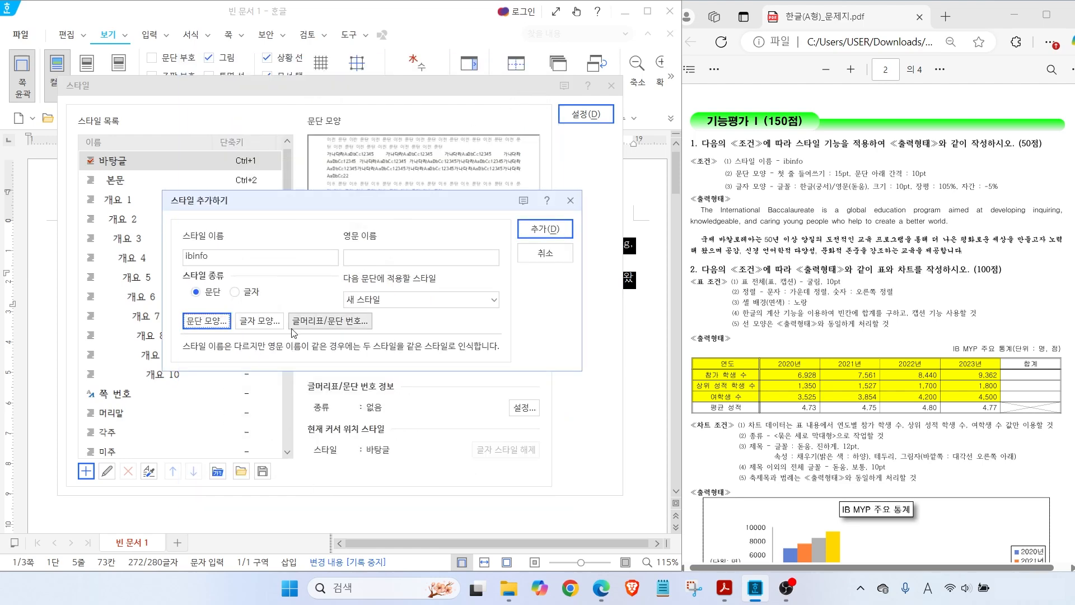
Mark the required fonts in the PDF and open ibinfo's 글자 모양 settings
key("alt")
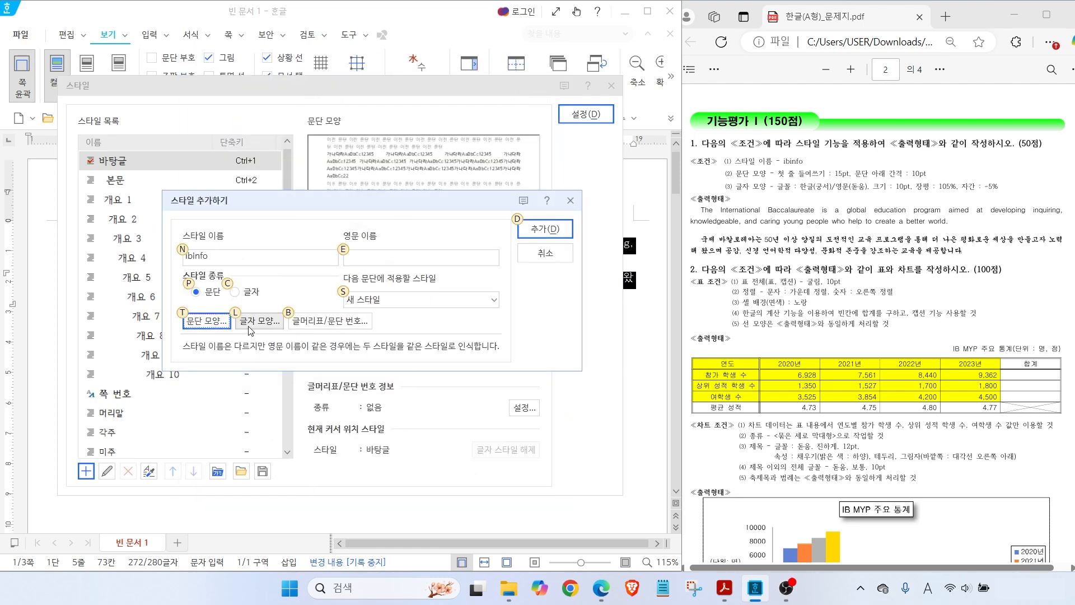
left_click_drag(760, 195, 869, 196)
left_click_drag(229, 307, 295, 349)
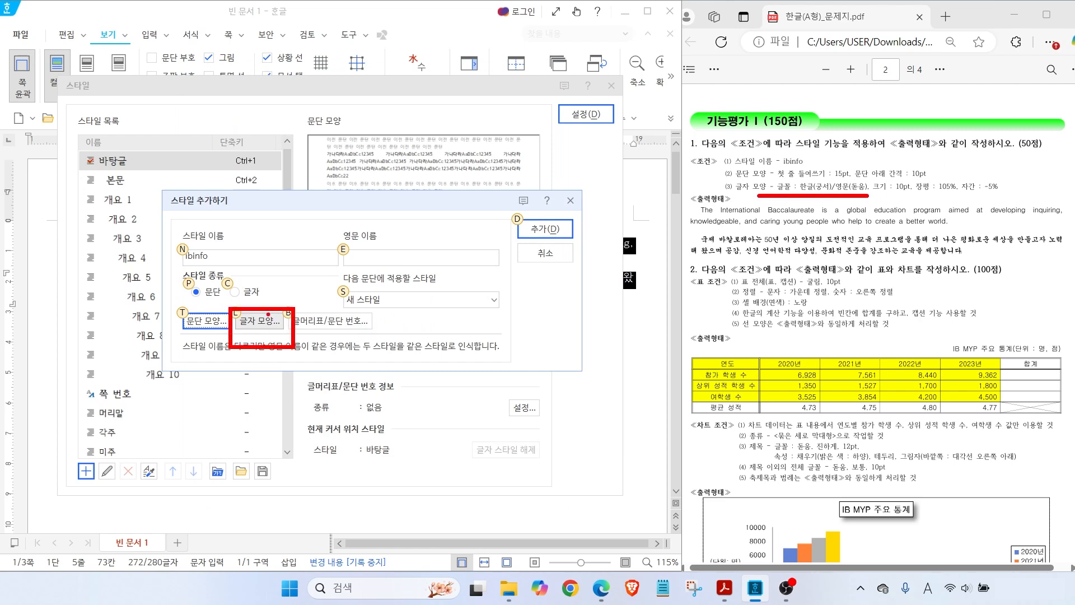
key("l")
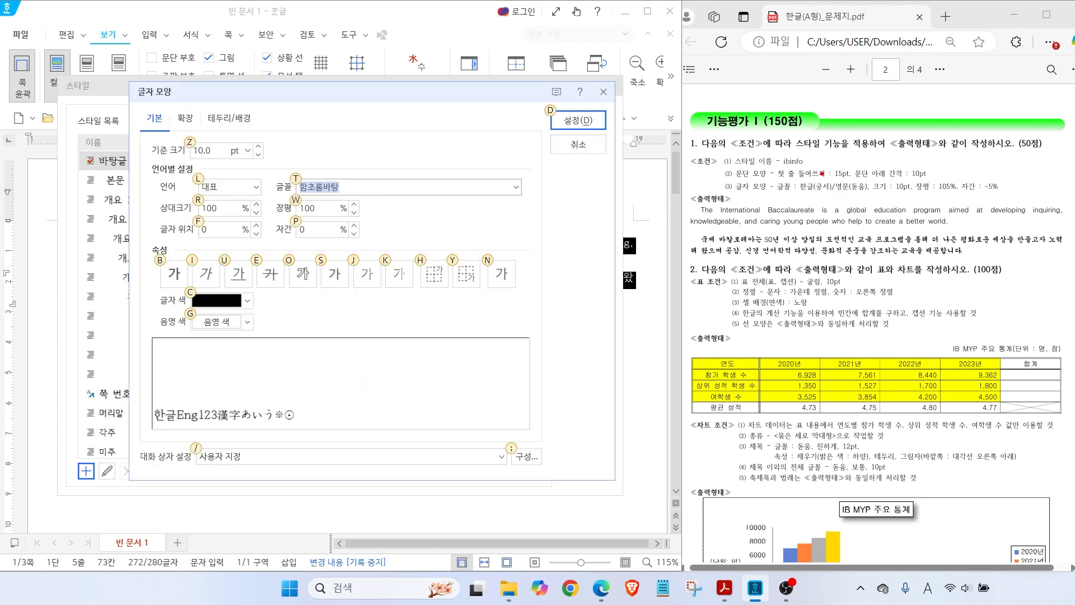
left_click_drag(809, 195, 786, 222)
mouse_move(844, 194)
left_mouse_down()
mouse_move(827, 219)
mouse_move(872, 195)
mouse_move(1008, 200)
left_mouse_up()
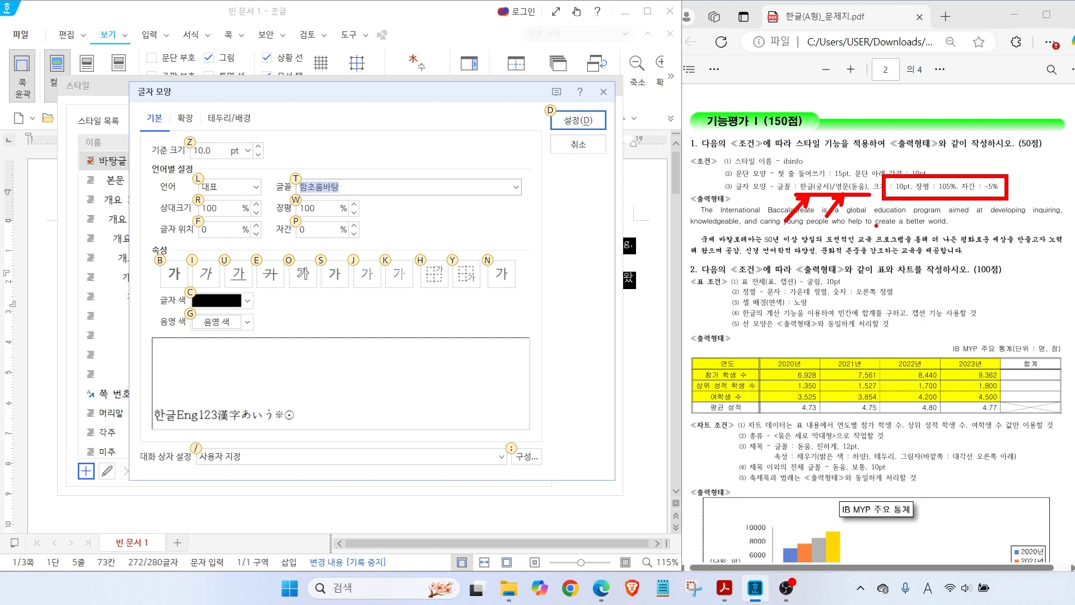
key("Escape")
Keep the size at 10.0 pt and set 장평 to 105% and 자간 to -5%
left_click(214, 150)
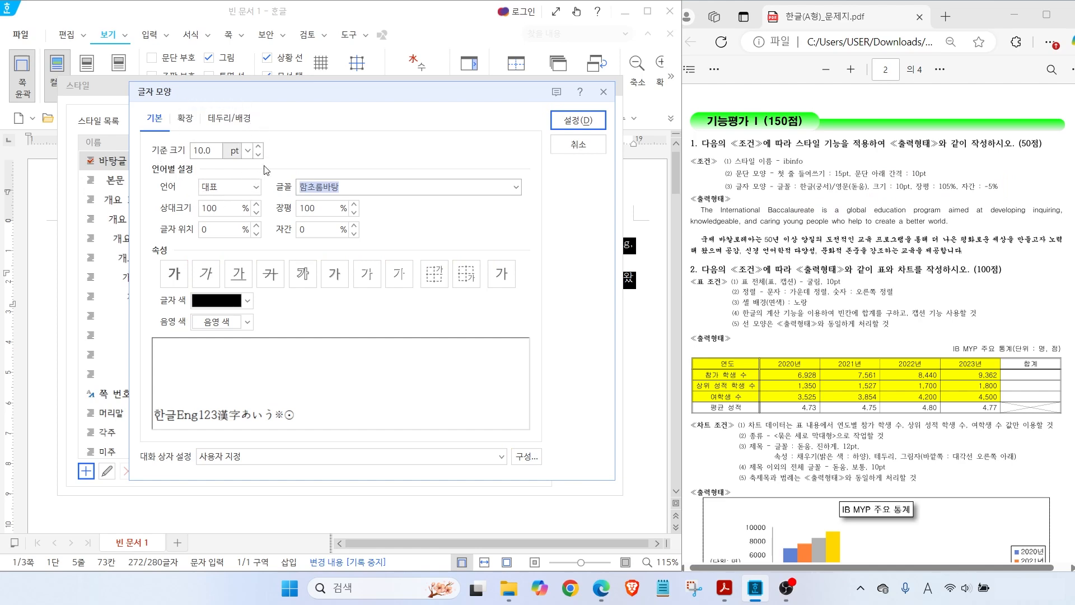
double_click(312, 209)
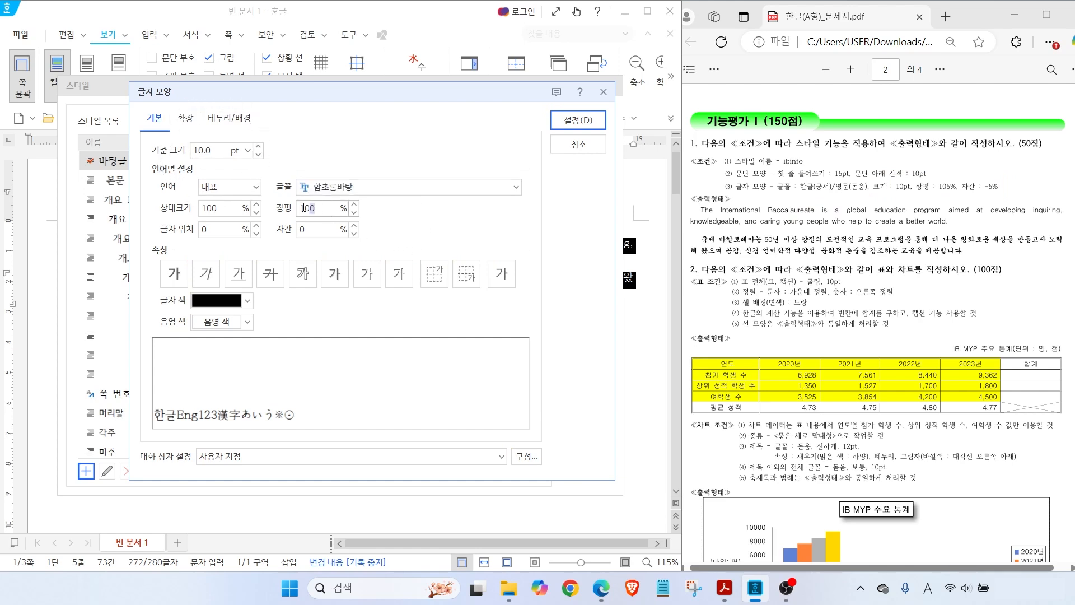
type("105")
key("Tab")
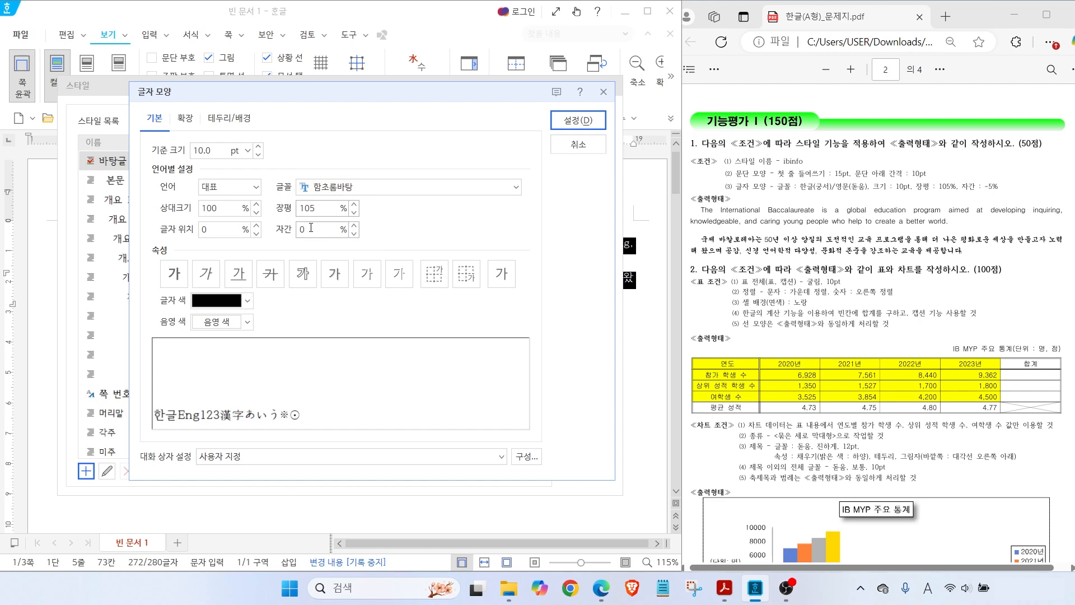
type("-5")
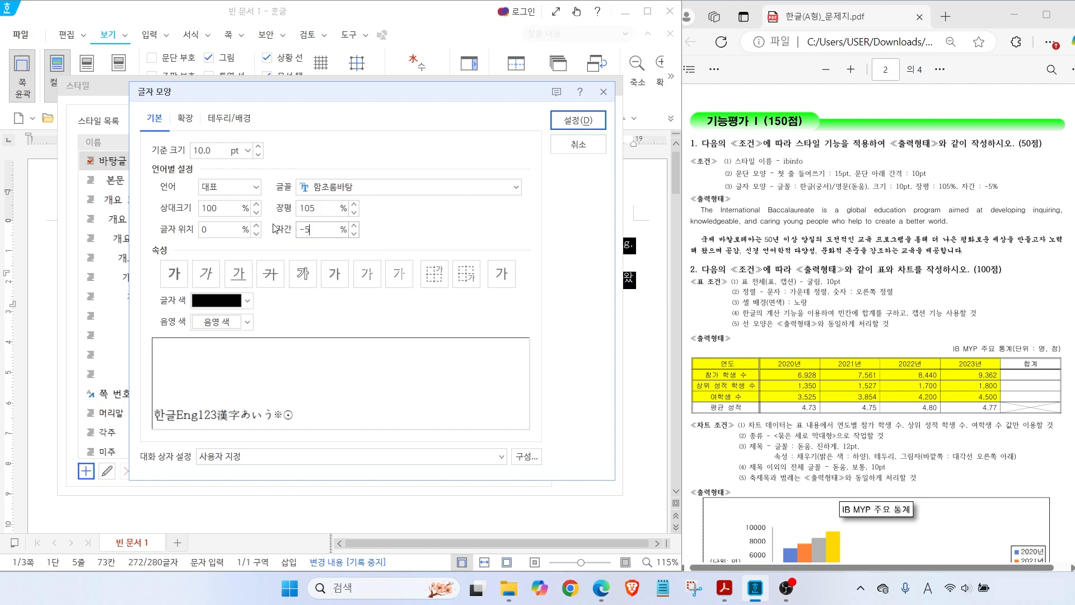
Set the Korean (한글) font to 궁서
left_click(247, 192)
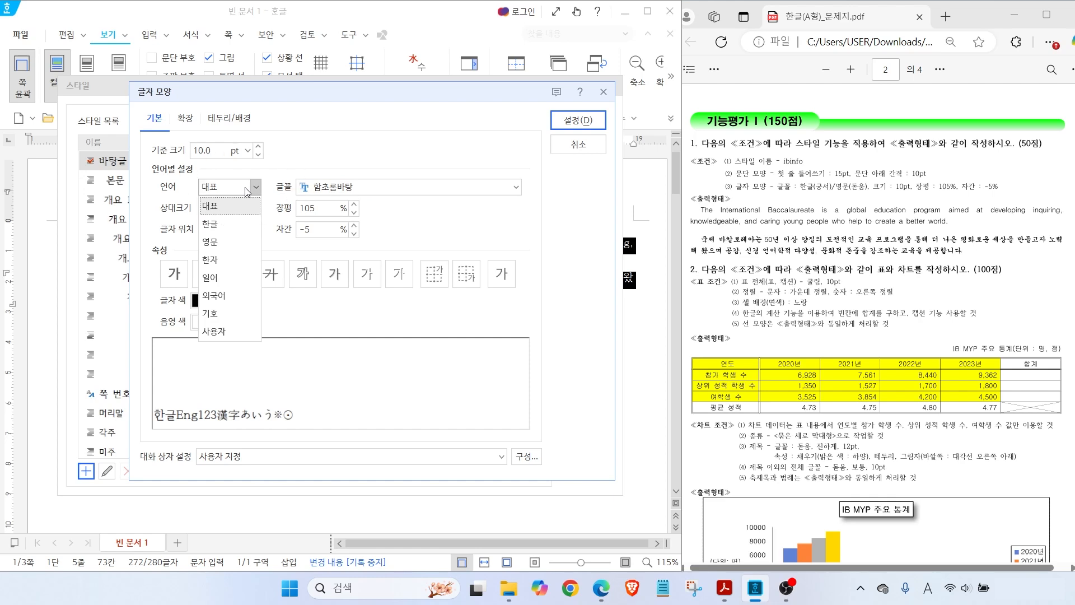
left_click(230, 224)
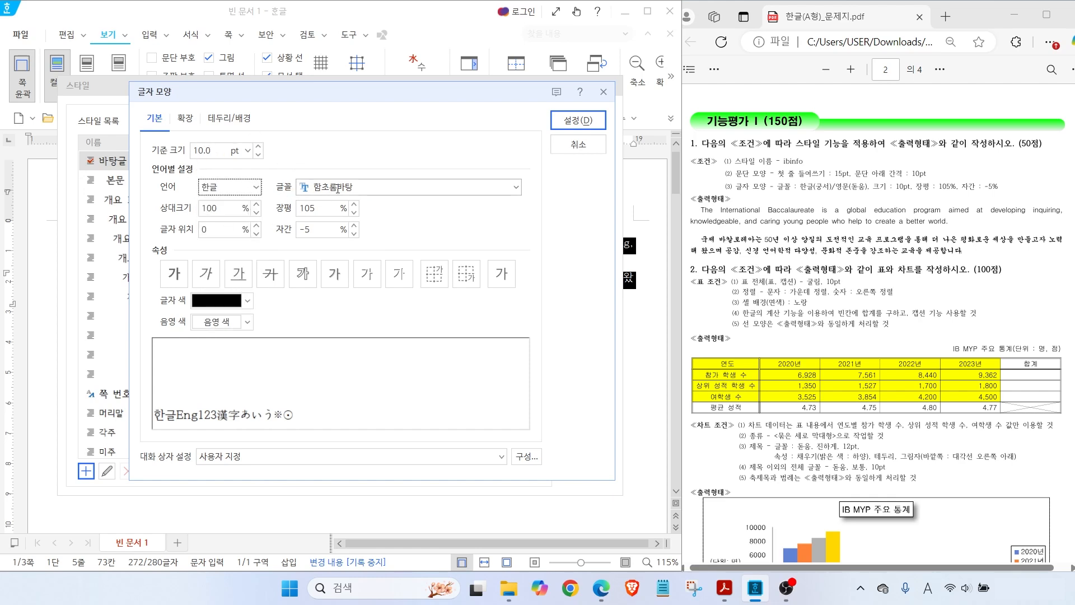
key("ctrl")
left_click(516, 187)
left_click_drag(516, 263, 509, 212)
left_click(318, 276)
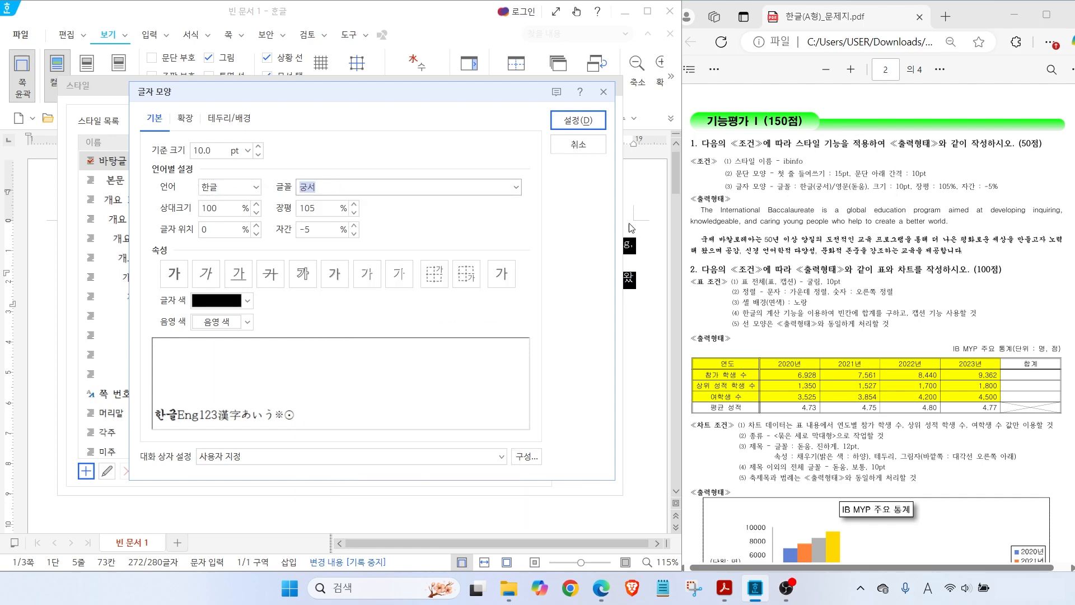
Set the English (영문) font to 돋움, recheck Korean, and confirm the character formatting
left_click(253, 187)
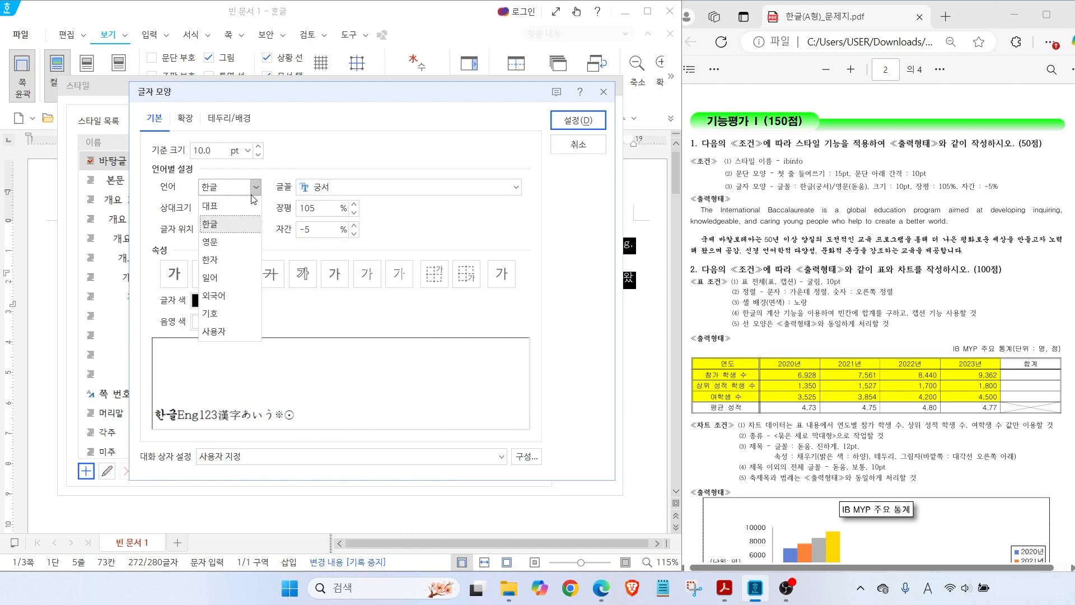
left_click(234, 243)
left_click(516, 187)
left_click_drag(511, 260, 509, 217)
left_click(324, 465)
left_click(246, 192)
left_click(230, 225)
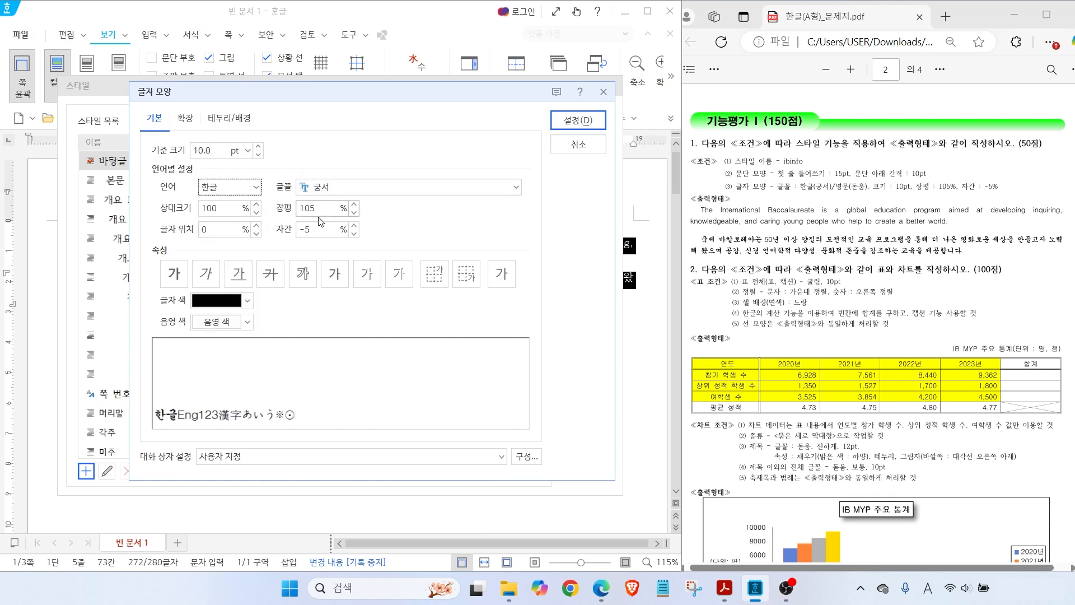
left_click(251, 187)
left_click(230, 227)
key("ctrl")
left_click(573, 120)
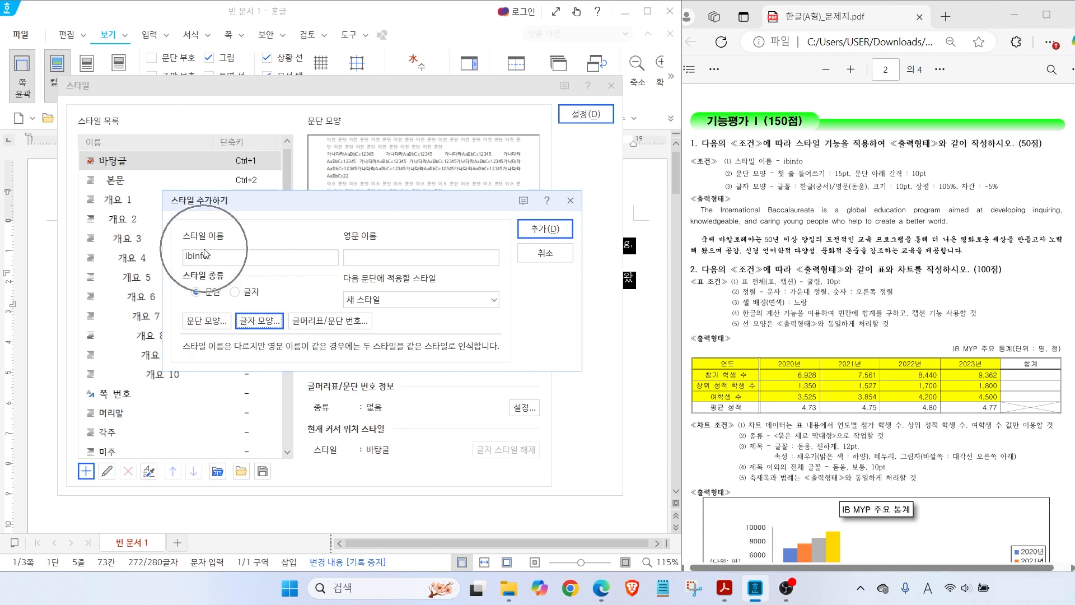
Add ibinfo to the style list, apply it to both paragraphs, and deselect the text
left_click(545, 228)
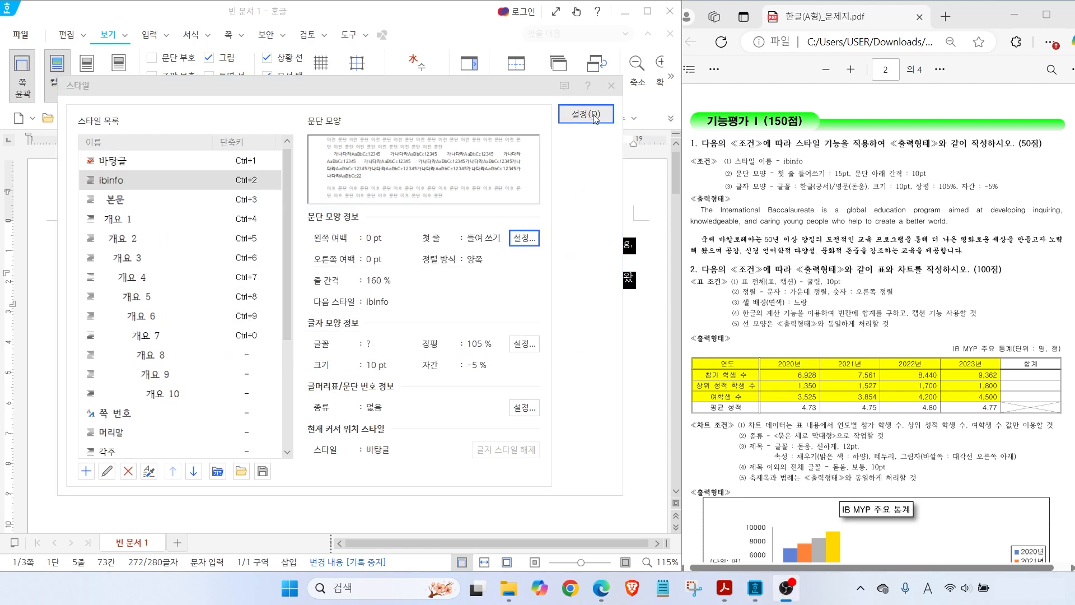
left_click(593, 115)
left_click(456, 368)
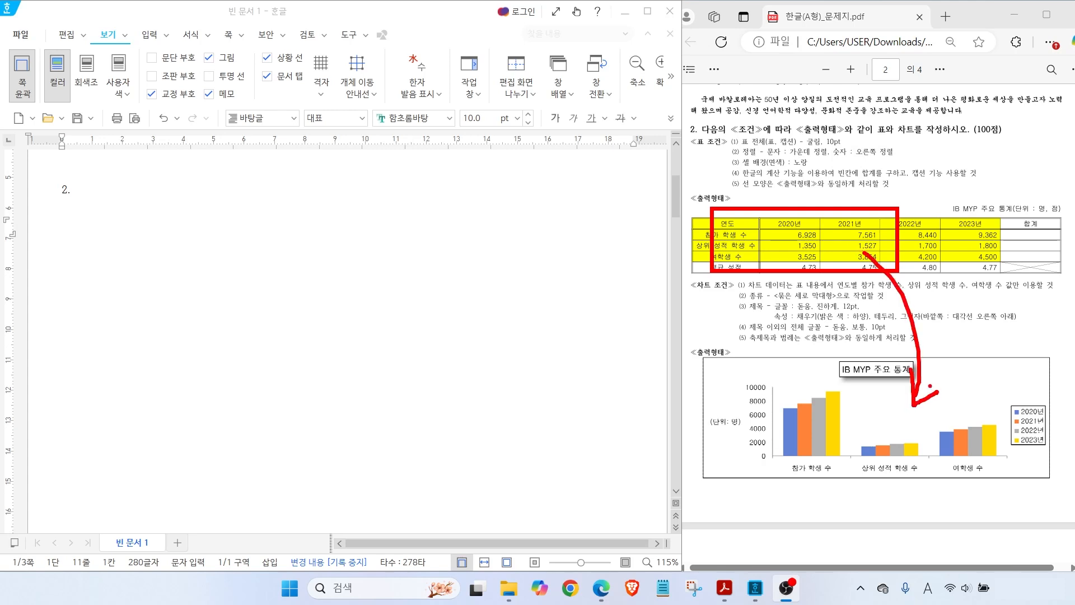
Below item 2., open the 표 creation dialog for a 5-row table, checking the PDF's table layout
left_click(69, 204)
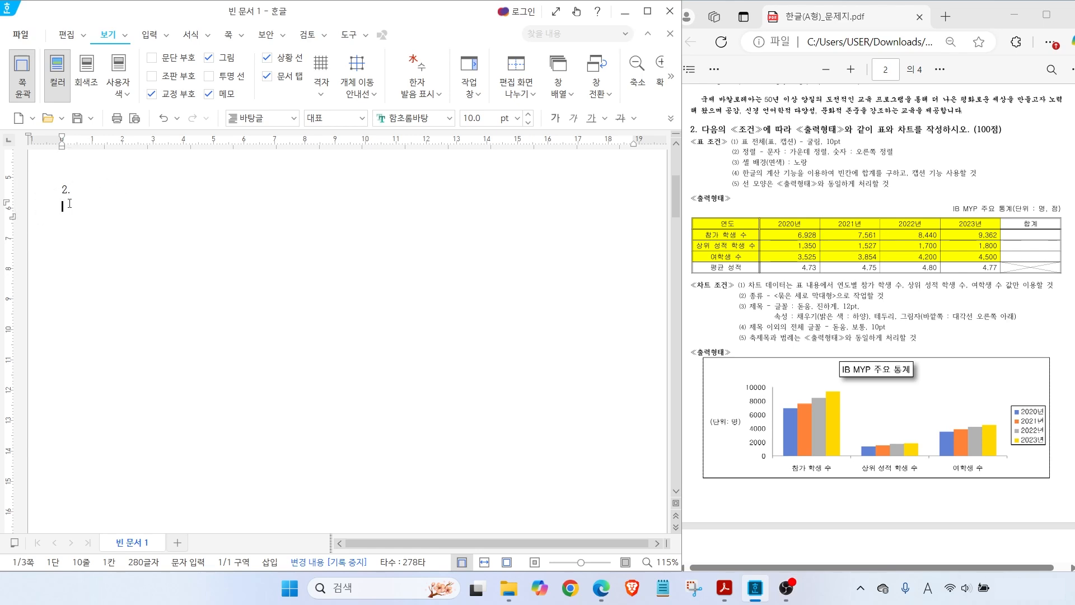
left_click(151, 37)
key("ctrl")
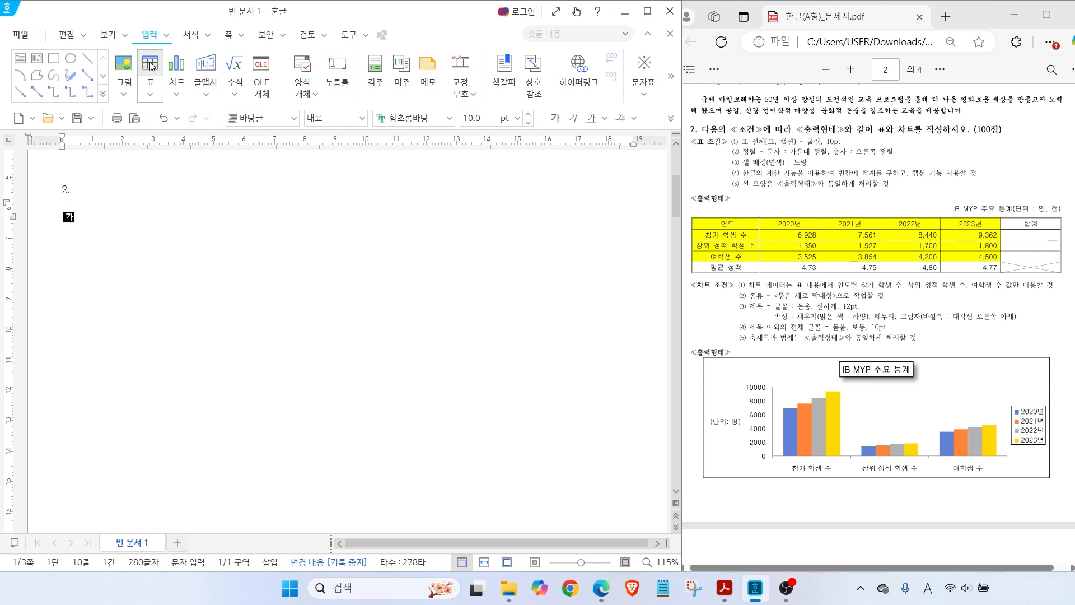
left_click(151, 66)
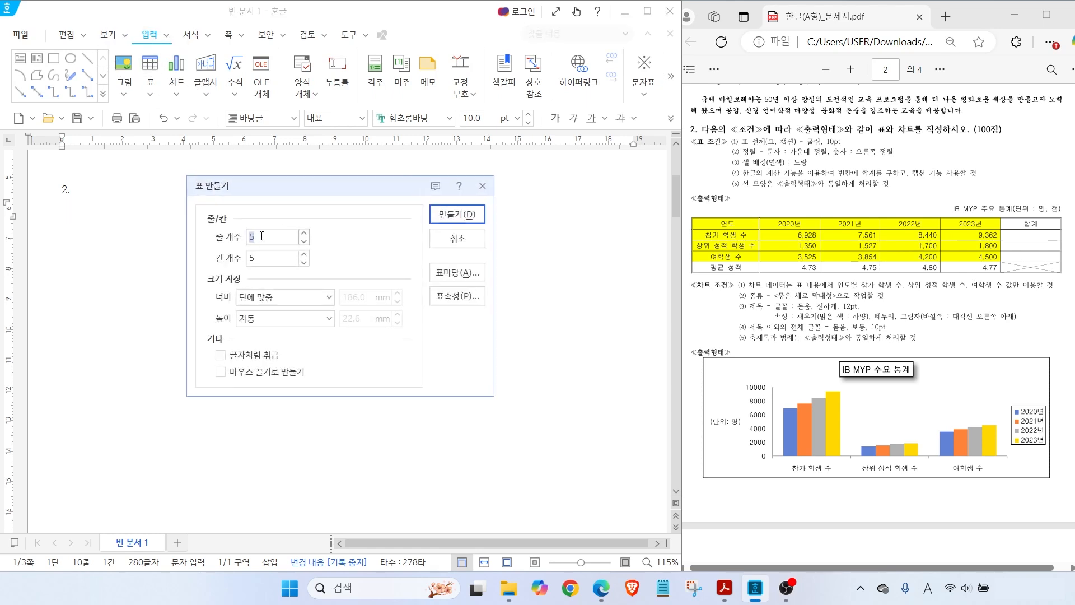
key("alt")
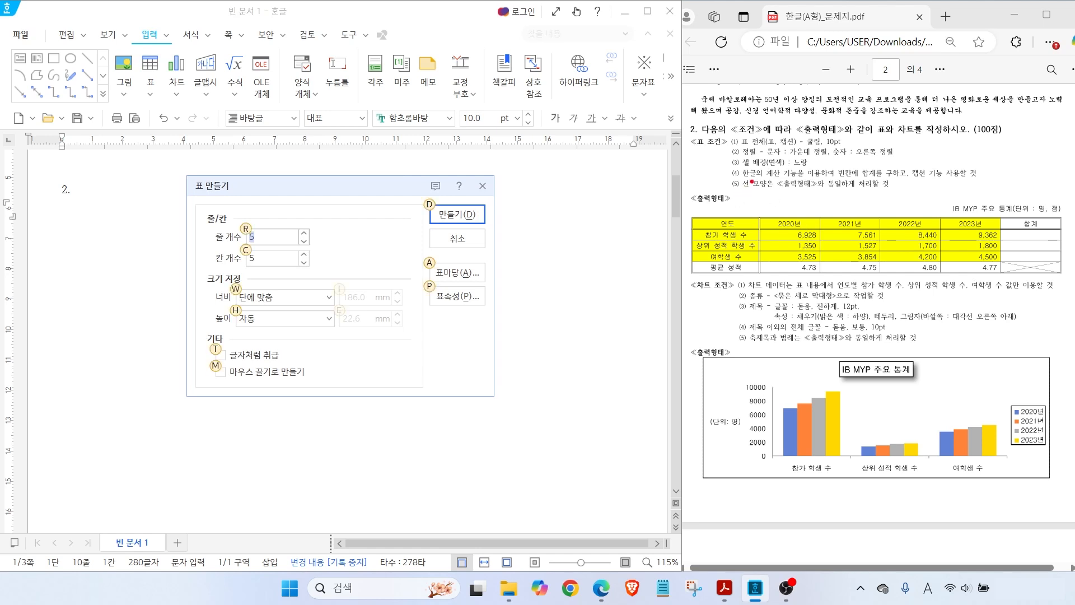
mouse_move(698, 220)
left_mouse_down()
mouse_move(662, 197)
mouse_move(650, 255)
mouse_move(679, 264)
mouse_move(656, 273)
mouse_move(670, 288)
left_mouse_up()
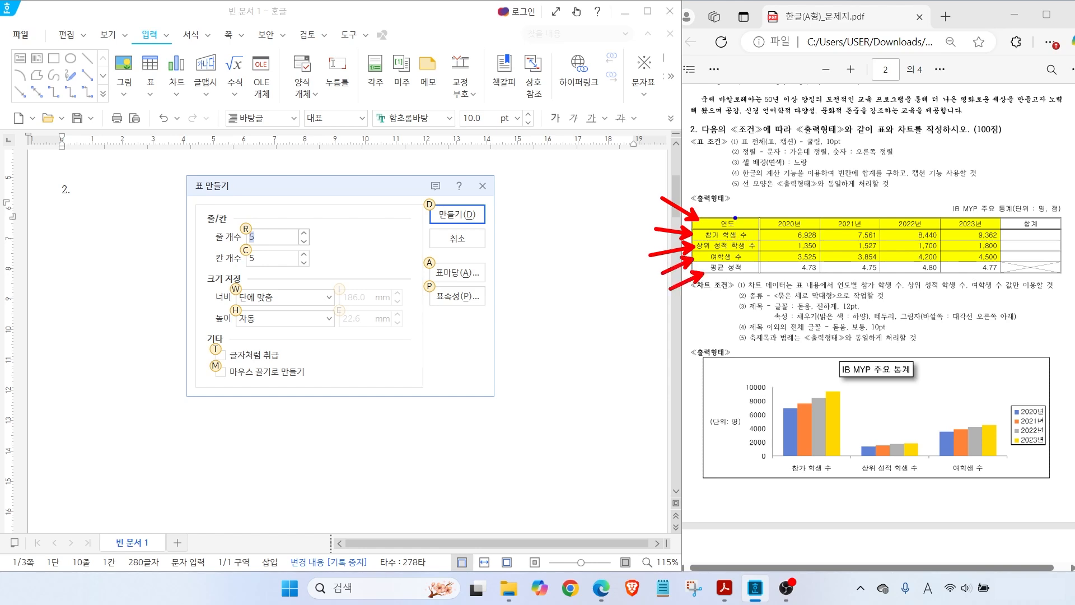
mouse_move(735, 221)
left_mouse_down()
mouse_move(756, 196)
mouse_move(819, 185)
left_mouse_up()
mouse_move(852, 217)
left_mouse_down()
mouse_move(886, 188)
mouse_move(1032, 190)
left_mouse_up()
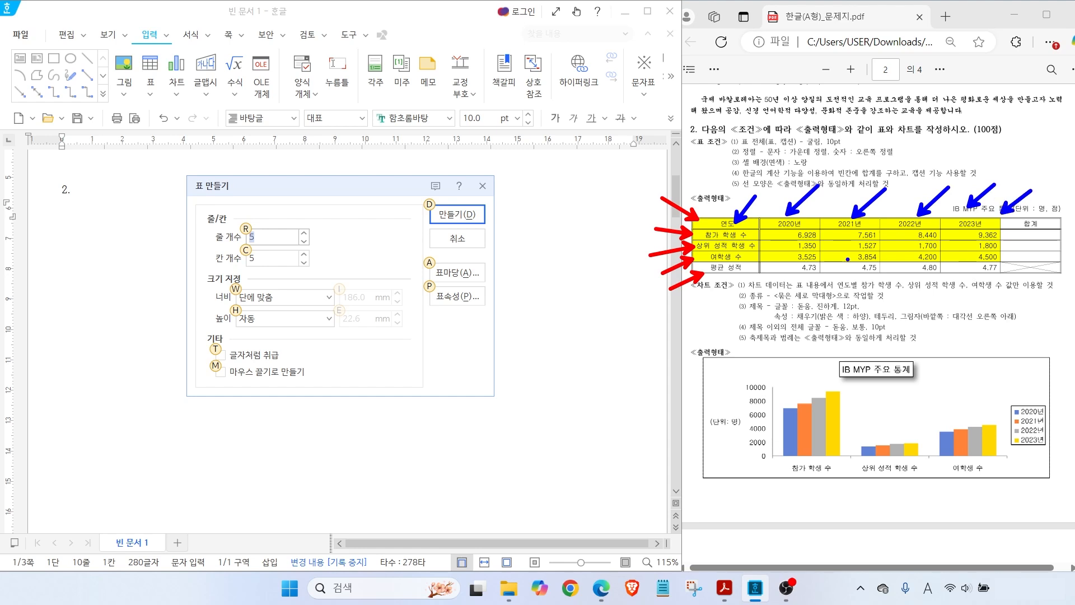
key("Escape")
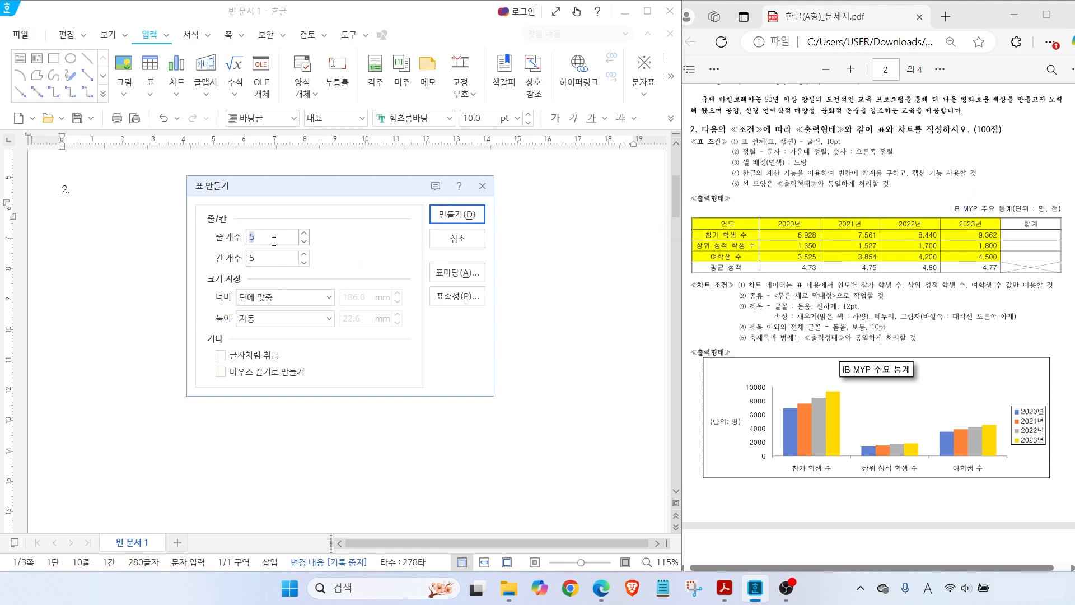
key("Tab")
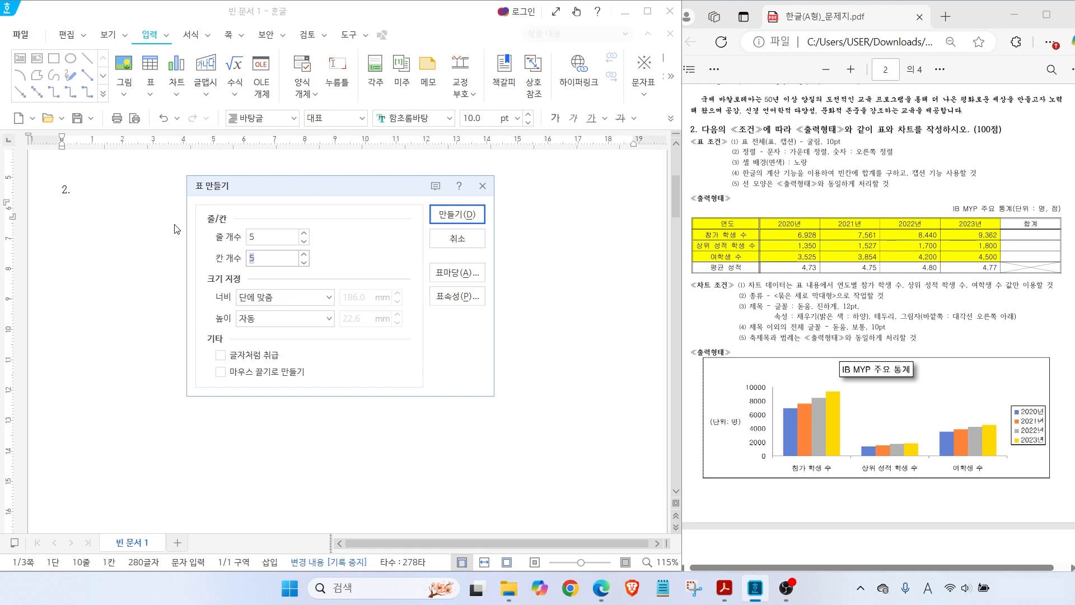
Create a 5-row, 6-column table with headings 연도, 2020년, 2021년, 2022년, 2023년, 합계
type("6")
left_click(435, 215)
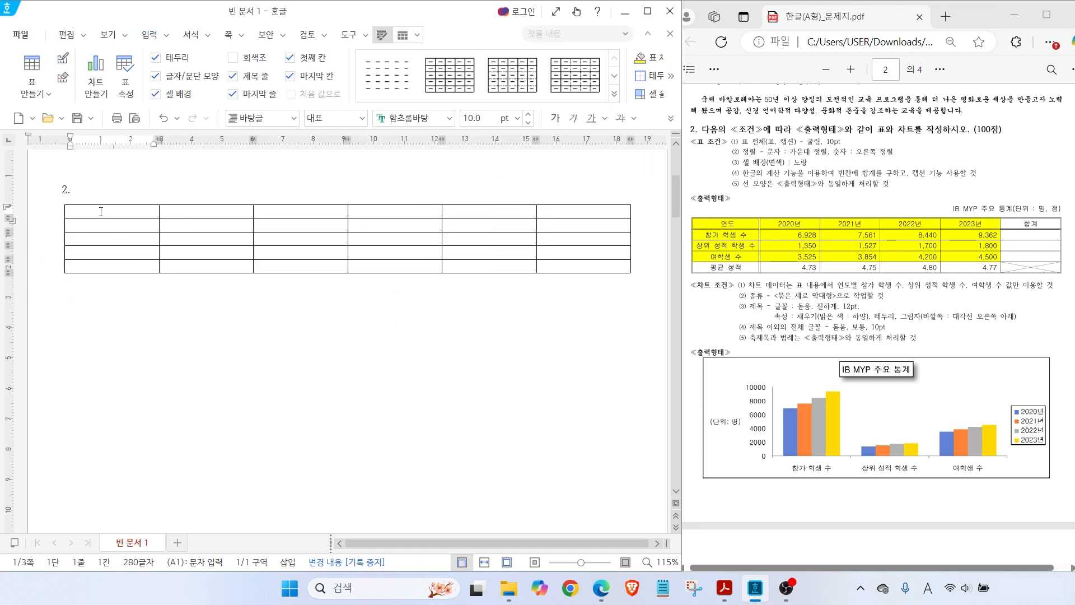
type("연도")
key("Tab")
type("2020년")
key("Tab")
type("2021년")
key("Tab")
type("2022년")
key("Tab")
type("2023년")
key("Tab")
type("합계")
key("Tab")
Enter the row labels 참가 학생 수, 상위 성적 학생 수, 여학생 수 and 평균 성적
type("참가 학생")
type("성적 학생 수")
key("Down")
type("여학생 수")
key("Down")
type("평균 성적")
key("Tab")
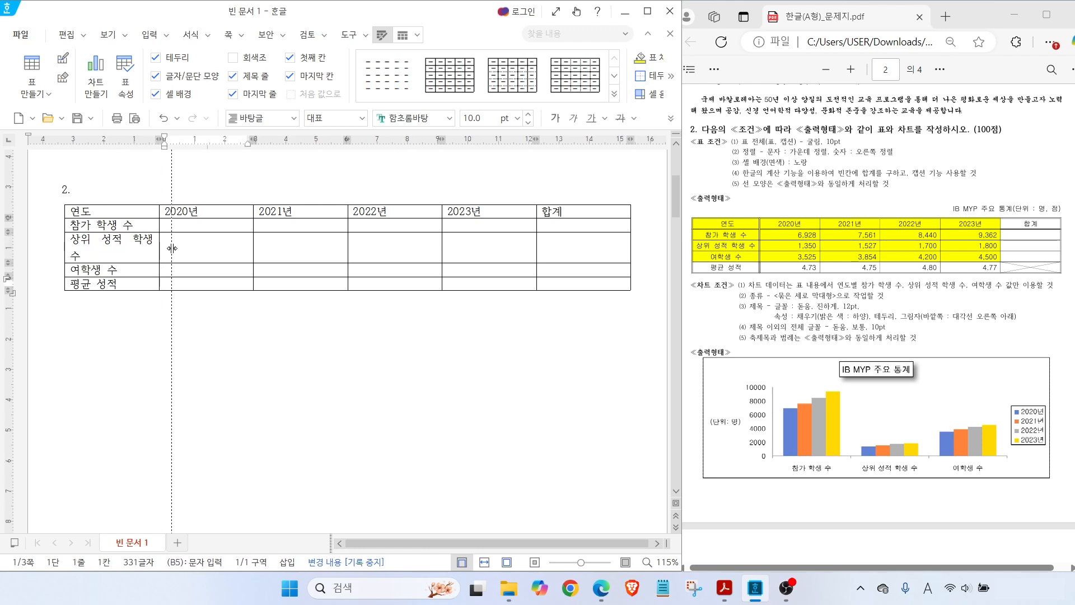
Widen the label column and make the 2020년–합계 columns equally wide
left_click_drag(163, 244, 177, 245)
left_click_drag(213, 212, 583, 266)
right_click(547, 252)
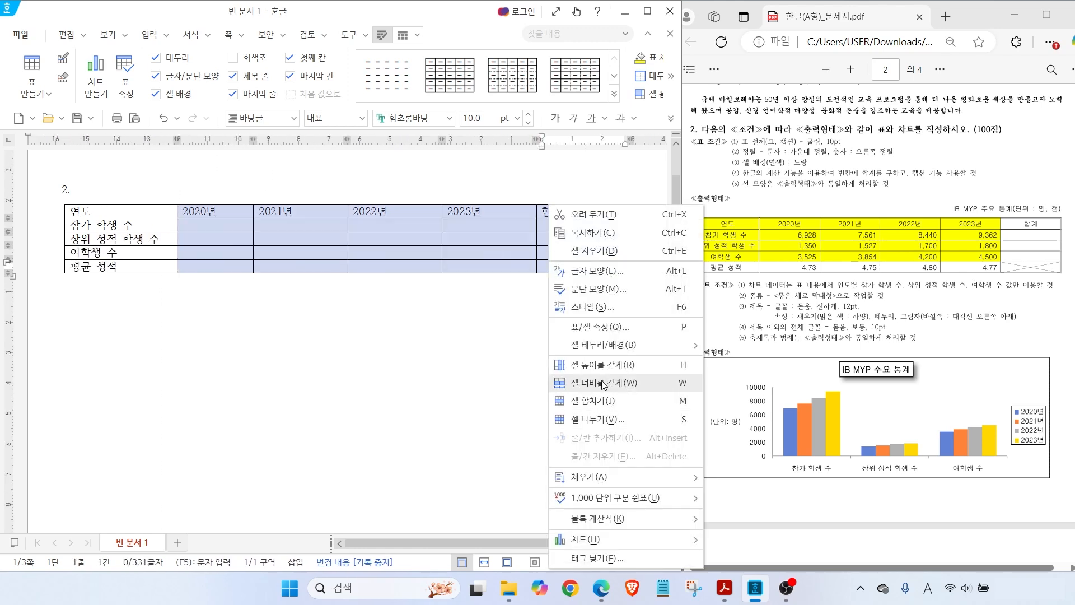
left_click(602, 383)
Fill the 2020년 column with 6928, 1350, 3525 and 4.73
left_click(196, 224)
type("6928")
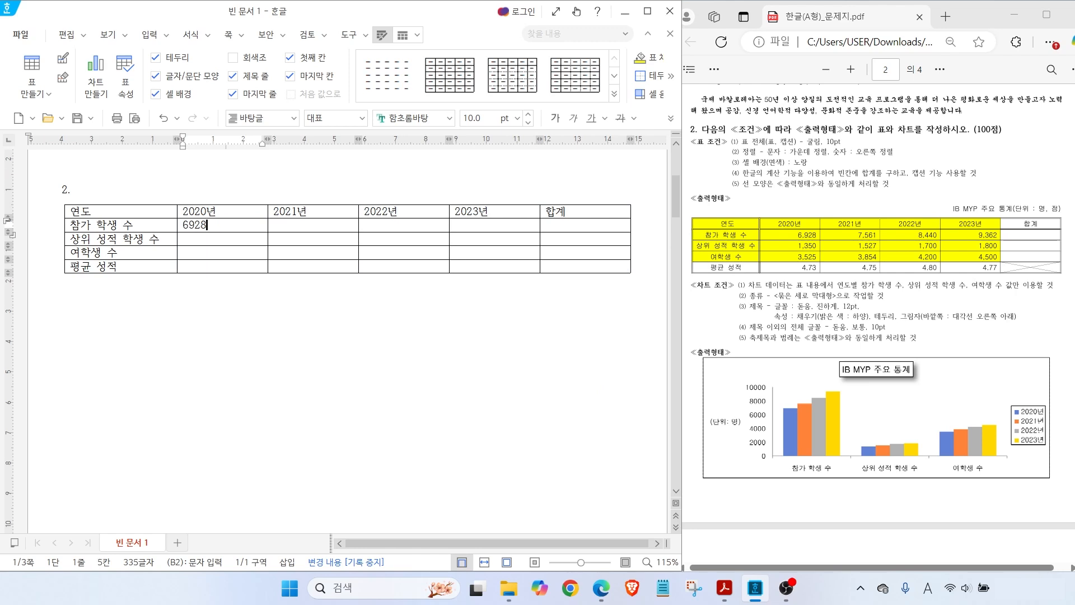
key("Down")
type("1350")
key("Down")
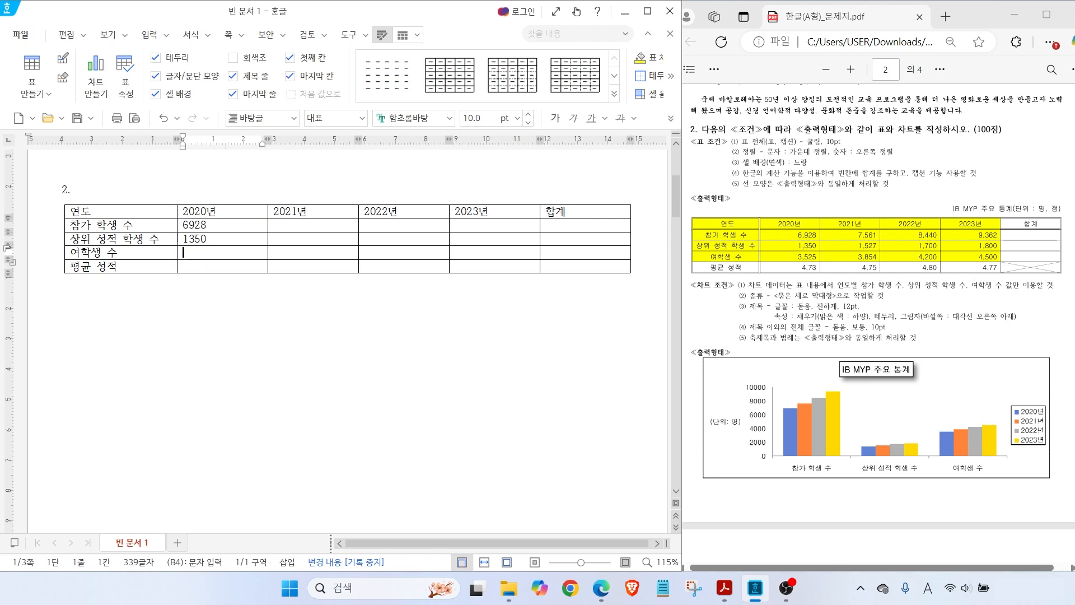
type("3525")
key("Down")
type("4.73")
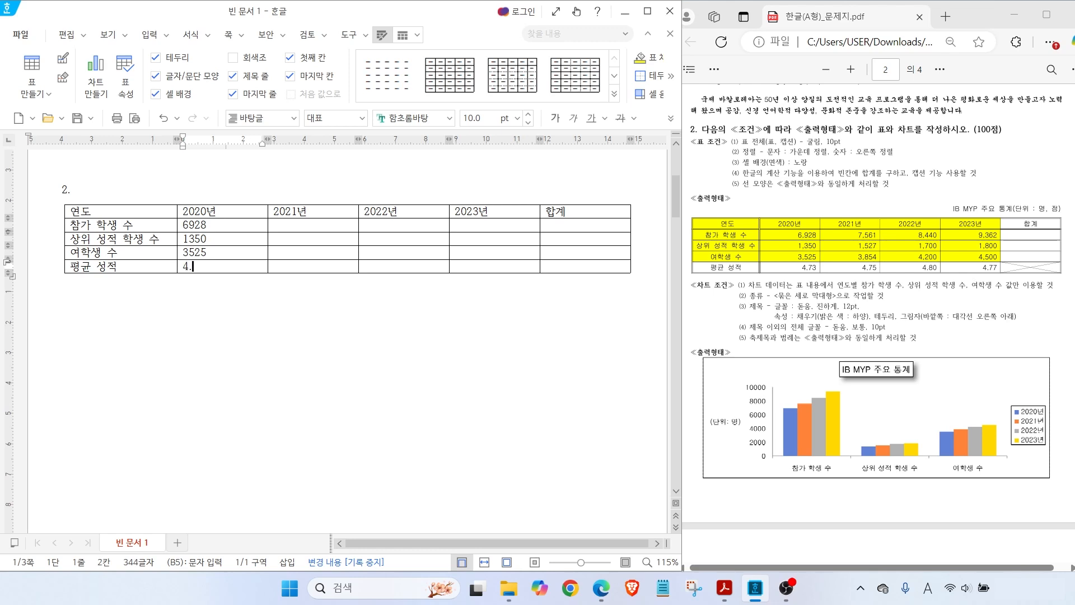
Fill the 2021년 column with 7561, 1527, 3854 and 4.75
left_click(274, 224)
type("7561")
key("Down")
type("1527")
key("Down")
type("3854")
key("Down")
type("4.75")
Fill the 2022년 column with 8440, 1700, 4200 and 4.80
left_click(364, 224)
type("8440")
key("Down")
type("1700")
key("Down")
type("4200")
Fill the 2023년 column with 9362, 1800, 4500 and 4.77
key("Down")
type("4.80")
left_click(459, 224)
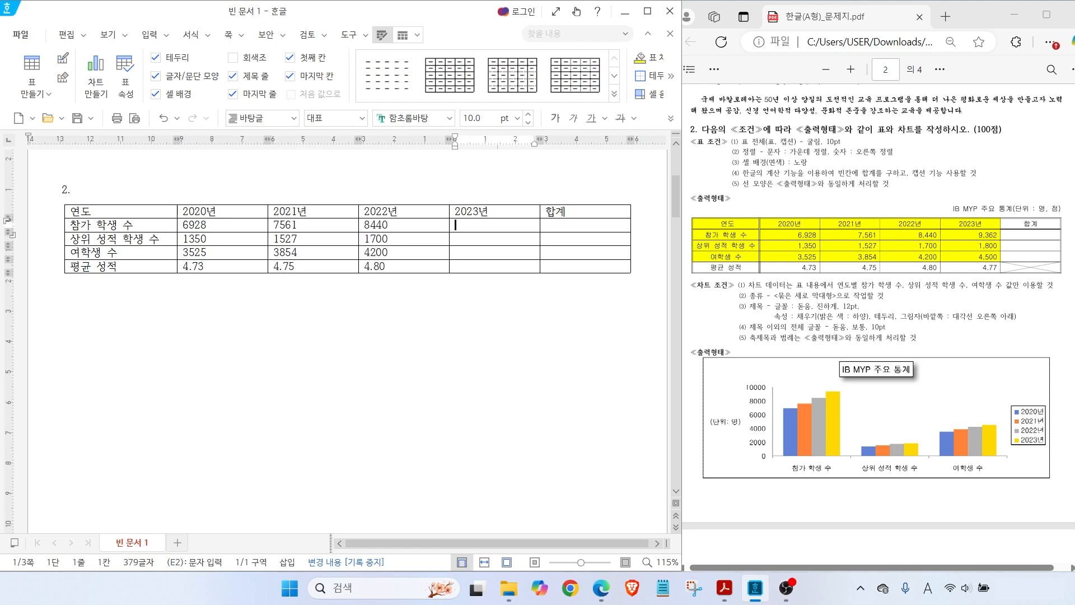
type("9362")
key("Down")
type("1800")
key("Down")
type("4500")
key("Down")
type("4.77")
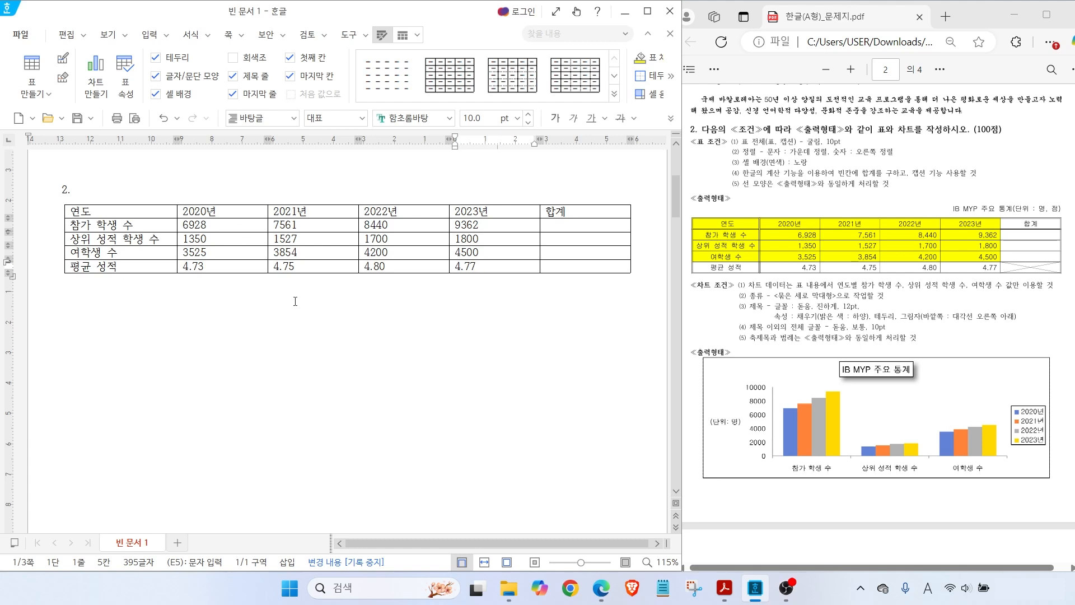
key("Hangul")
Add thousands separators to the count cells from 6928 to 4500 using 자릿점 넣기
left_click_drag(230, 221, 487, 253)
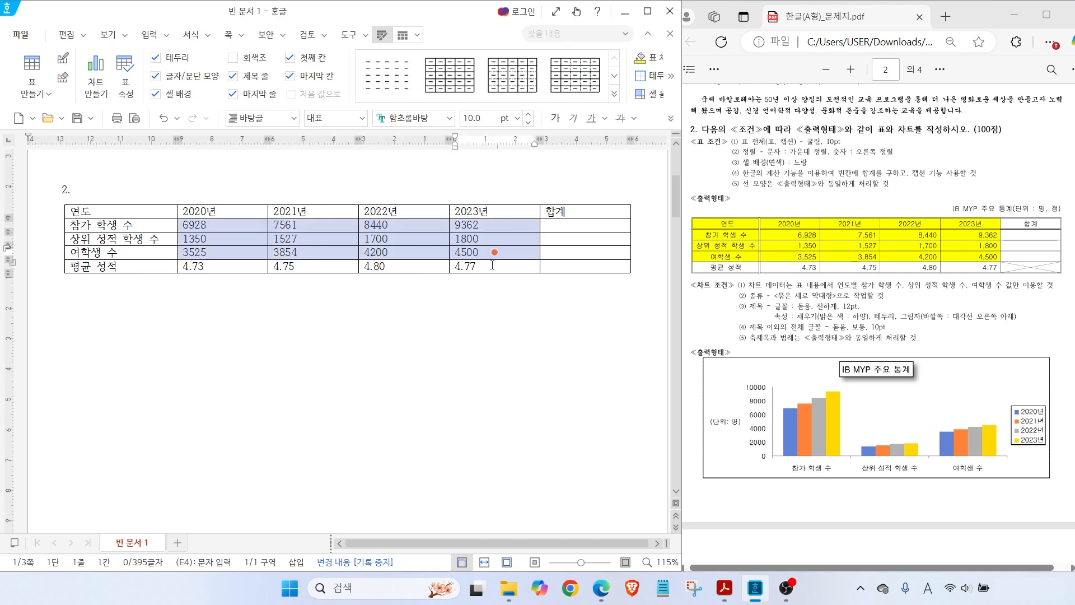
right_click(496, 226)
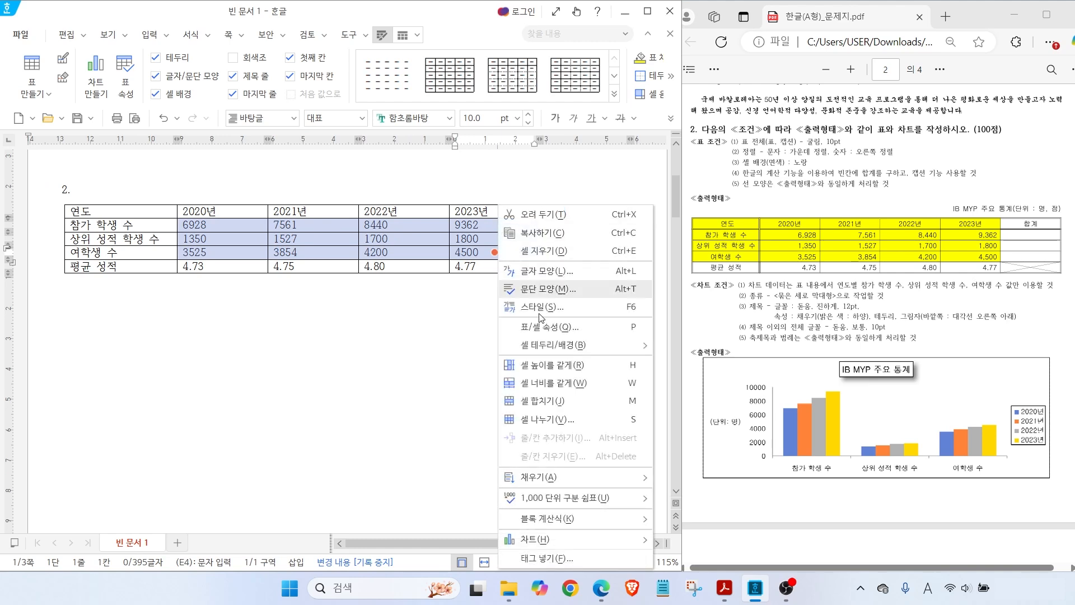
mouse_move(548, 503)
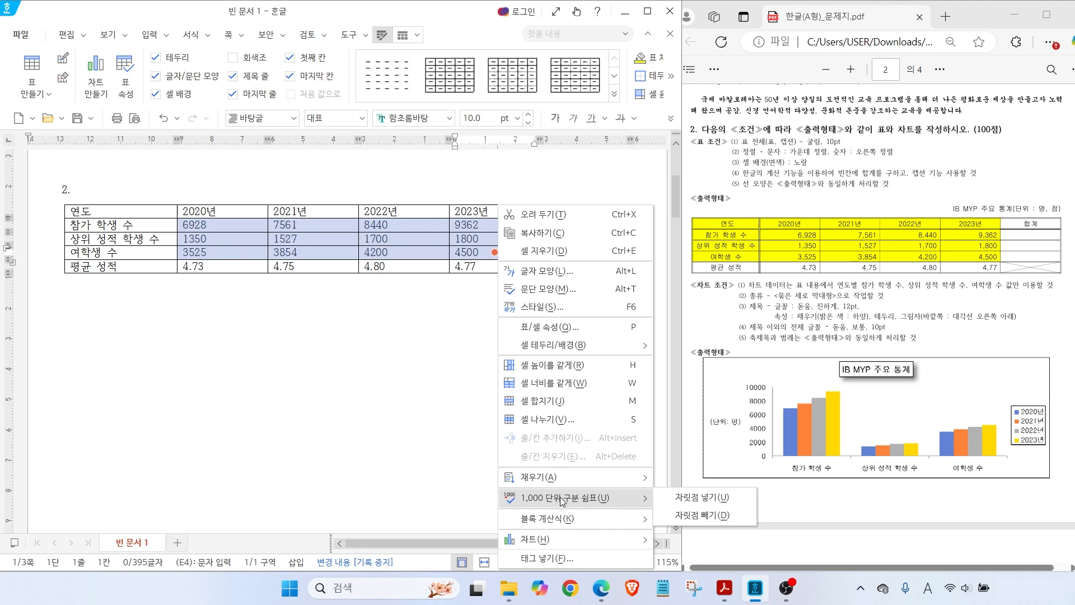
left_click(691, 498)
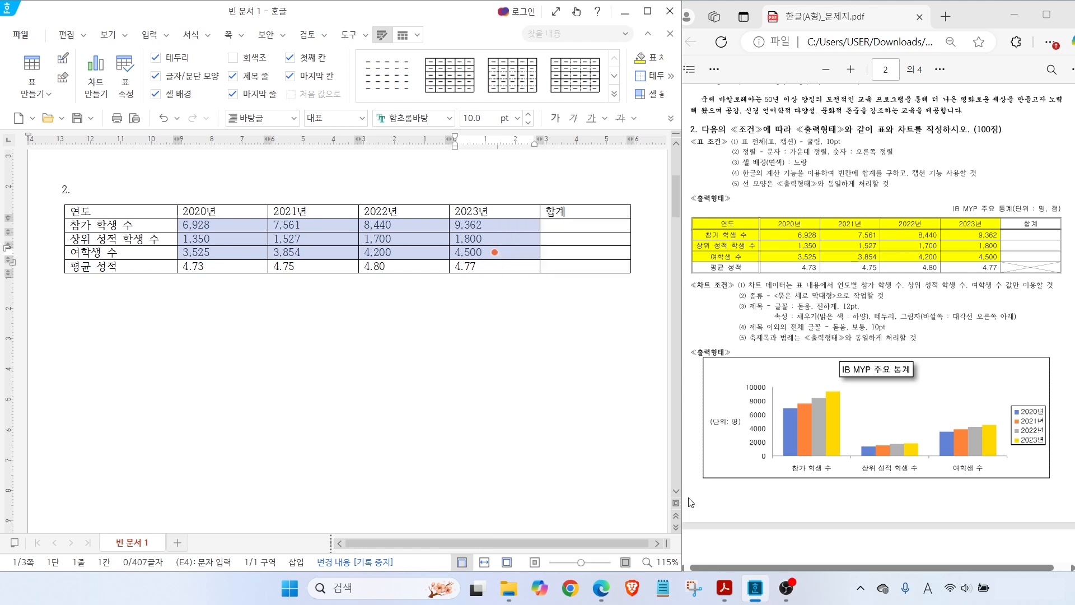
left_click(221, 297)
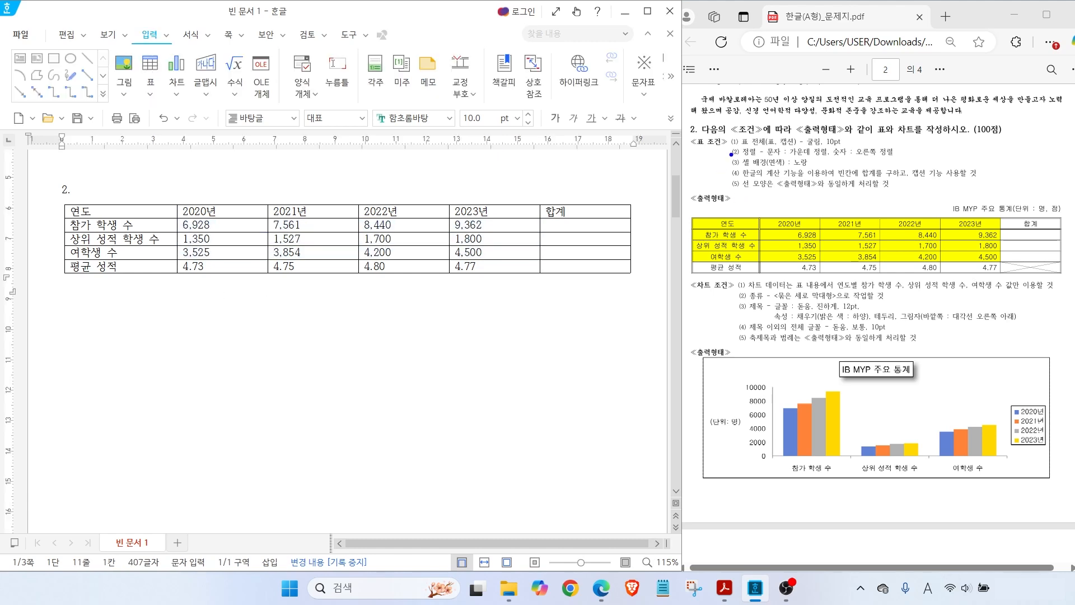
Set the table text in 굴림 and centre-align it
left_click_drag(747, 148, 833, 147)
key("Escape")
left_click_drag(148, 213, 576, 263)
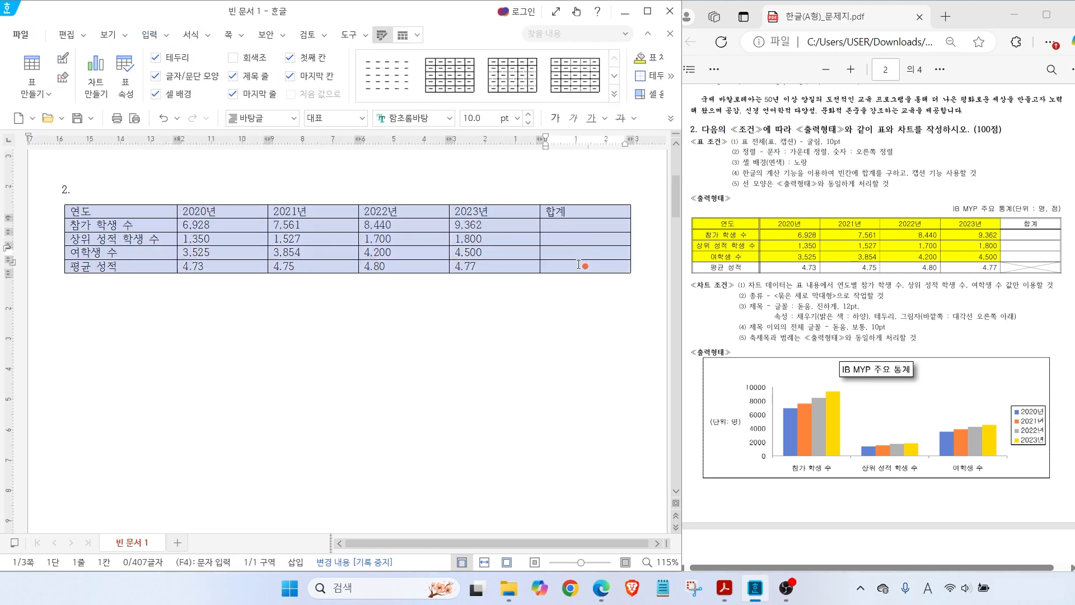
left_click(450, 118)
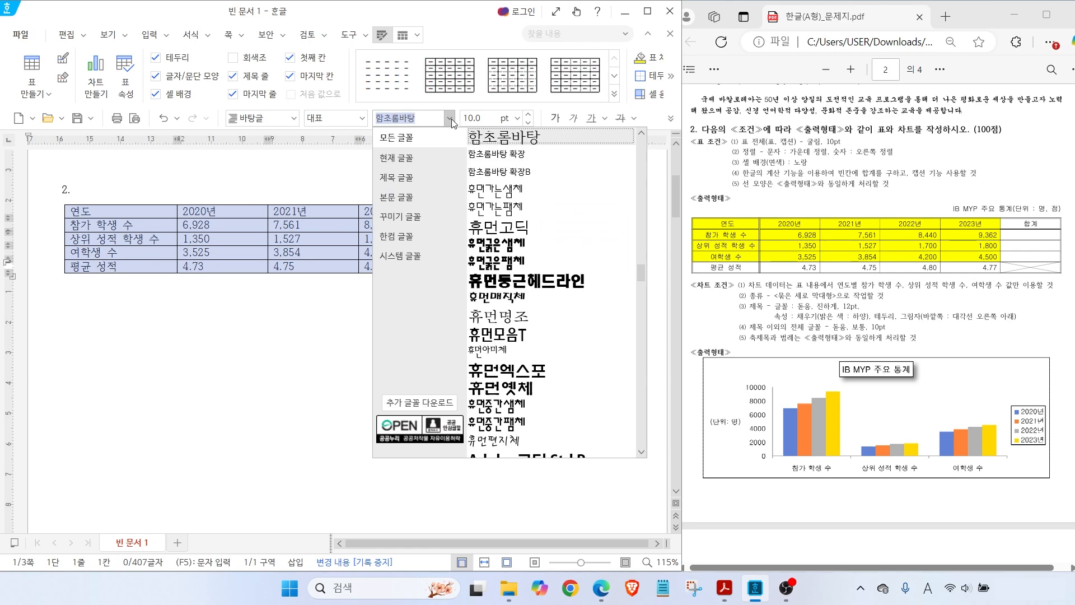
left_click_drag(640, 274, 641, 185)
left_click(508, 134)
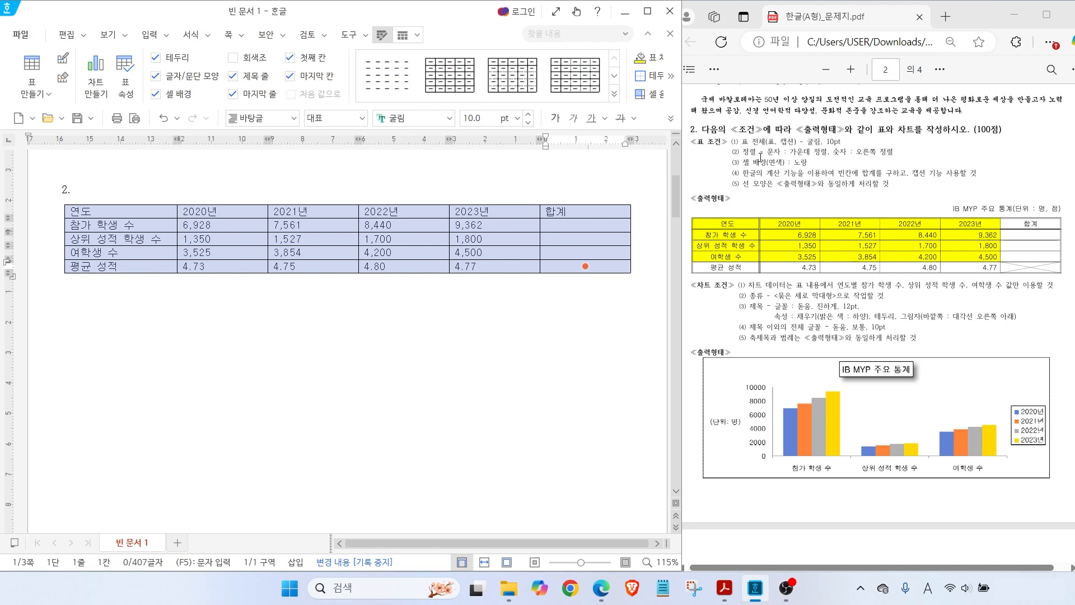
left_click_drag(759, 160, 895, 158)
key("Escape")
left_click(670, 118)
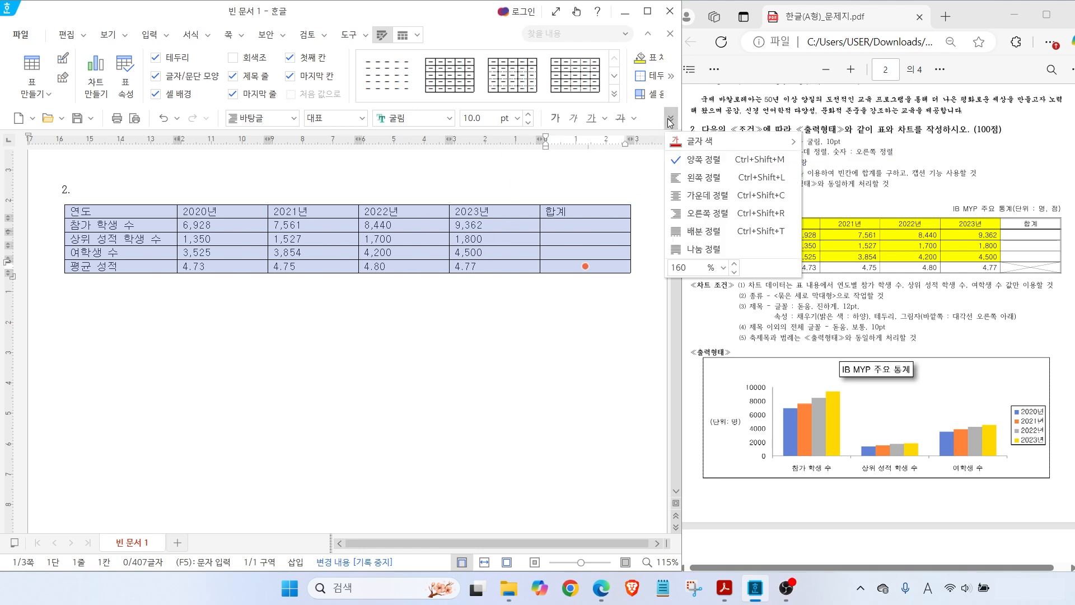
left_click(700, 202)
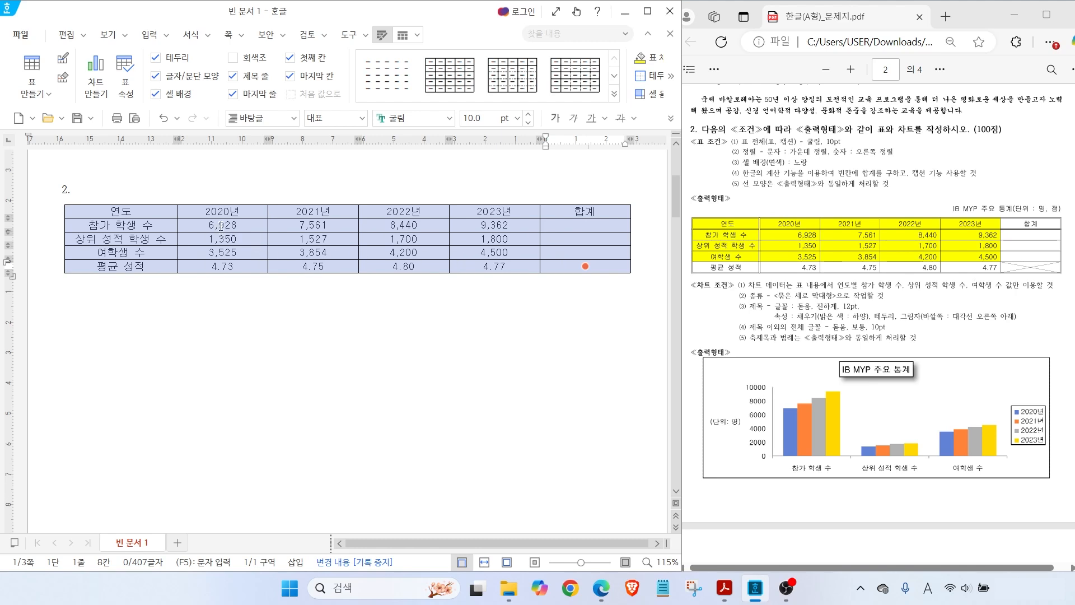
Right-align the number cells from 6,928 to 4.77
left_click_drag(221, 226, 575, 274)
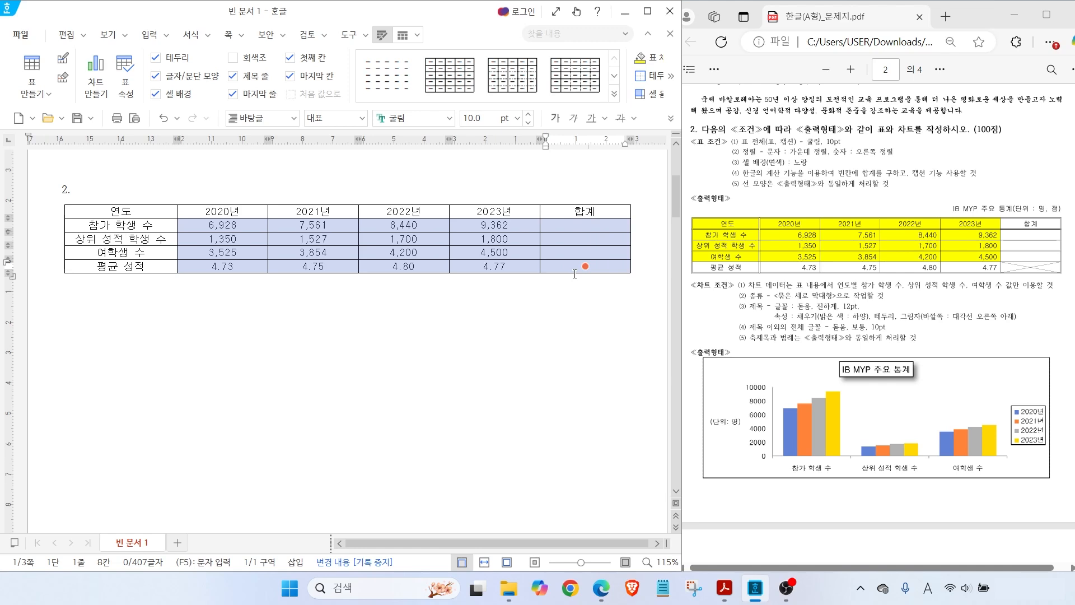
left_click(675, 124)
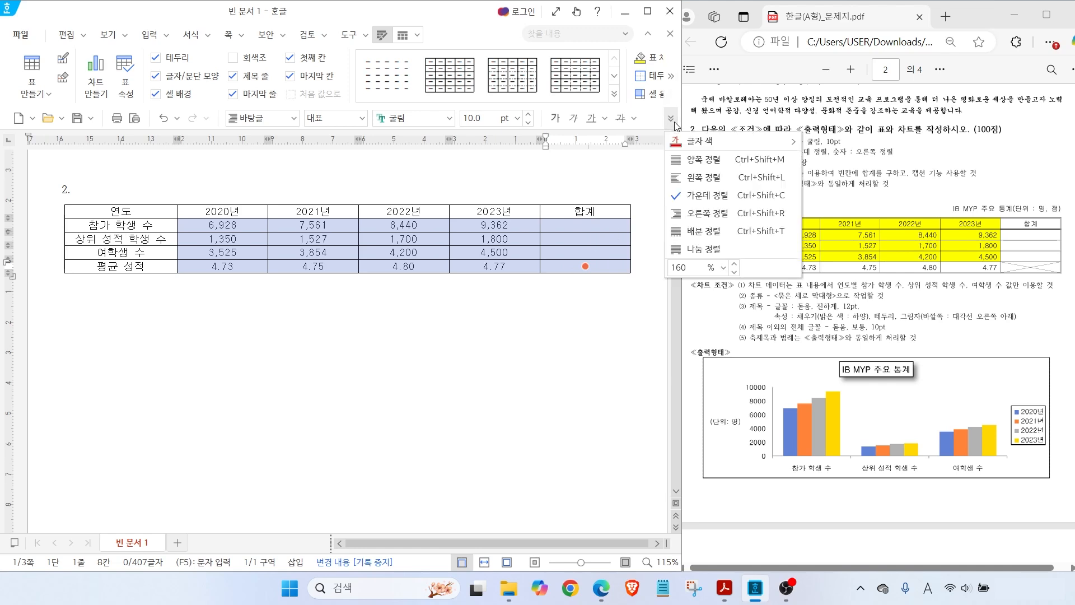
left_click(717, 216)
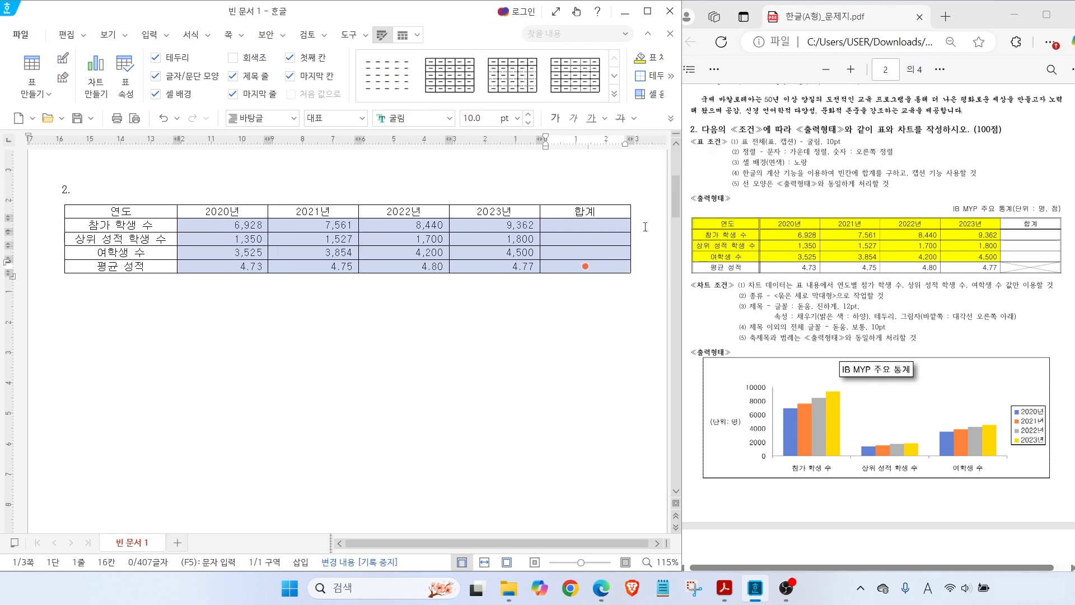
left_click(608, 303)
Select the table cells from the 연도 header through the 4,500 cell
left_click_drag(747, 173, 824, 170)
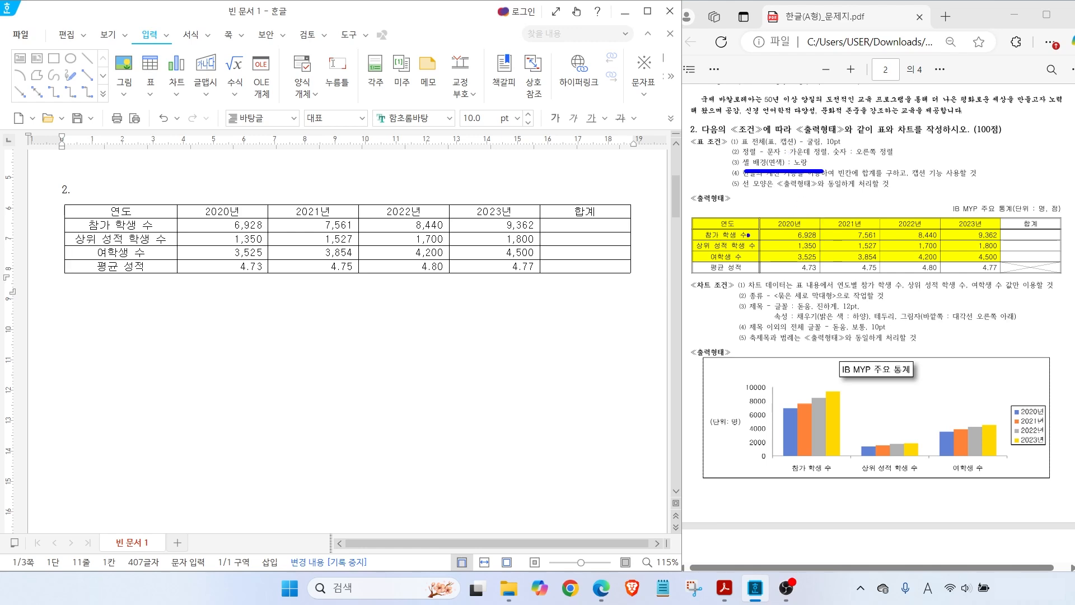
mouse_move(686, 214)
left_mouse_down()
mouse_move(808, 252)
mouse_move(1007, 262)
left_mouse_up()
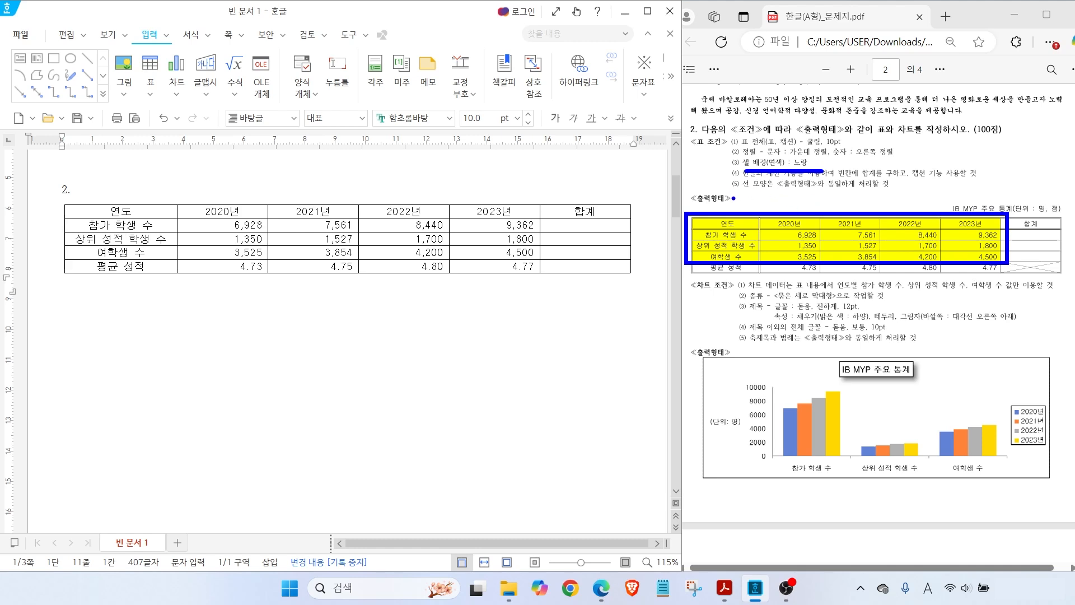
mouse_move(156, 209)
left_mouse_down()
mouse_move(147, 211)
mouse_move(475, 251)
left_mouse_up()
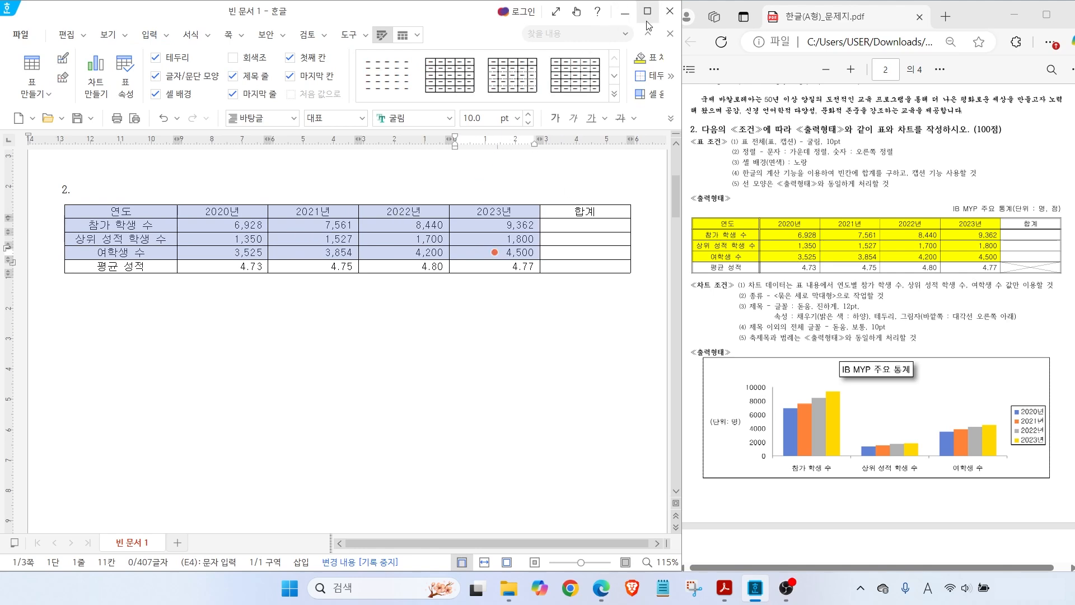
Give the selected cells a solid yellow background through the cell background settings
left_click(672, 76)
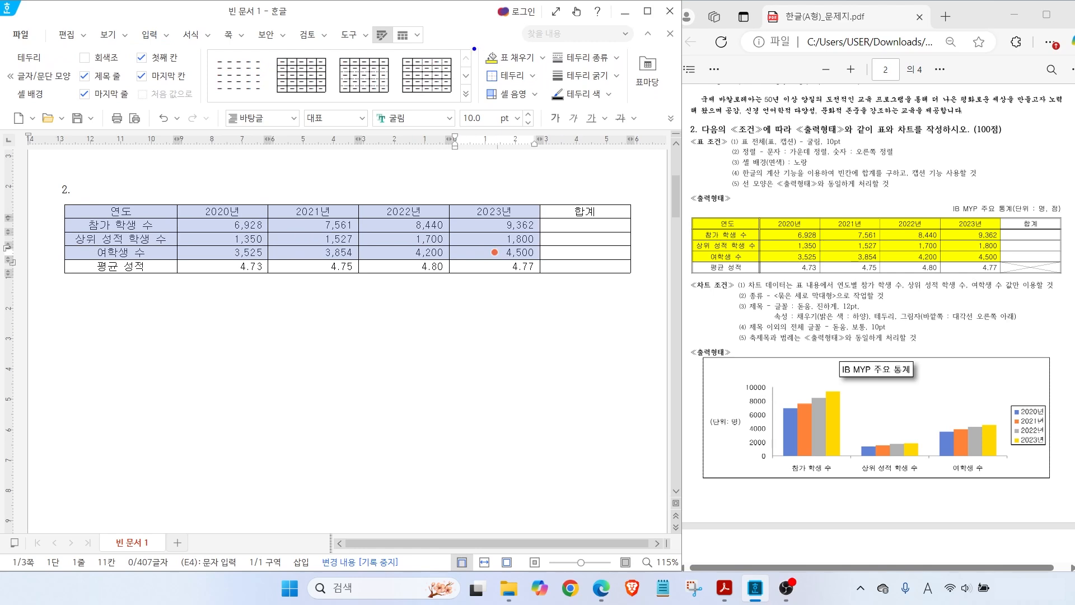
left_click_drag(358, 20, 400, 51)
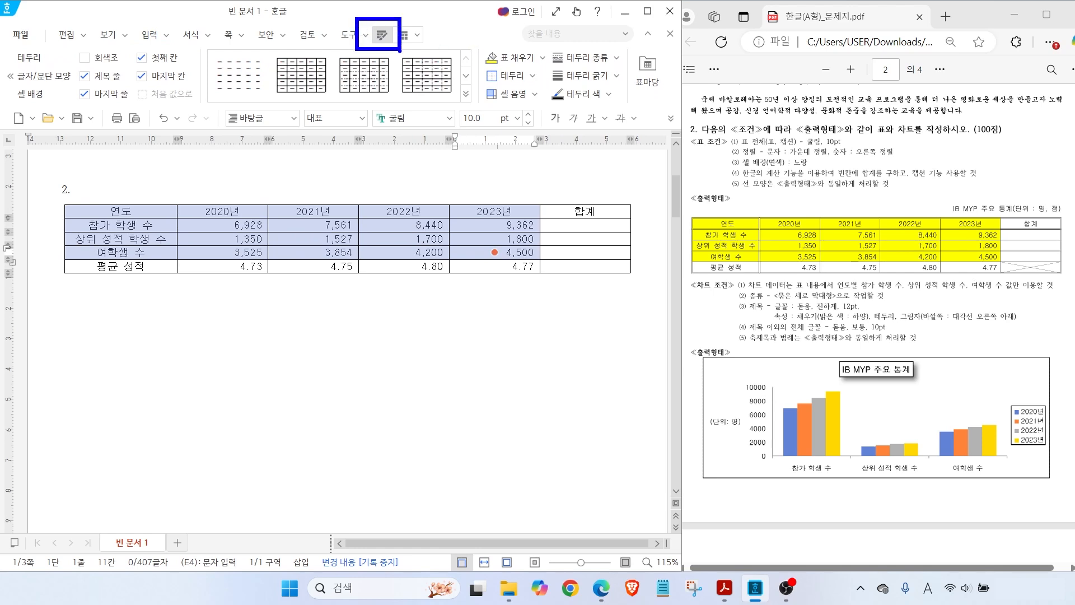
left_click_drag(476, 42, 545, 69)
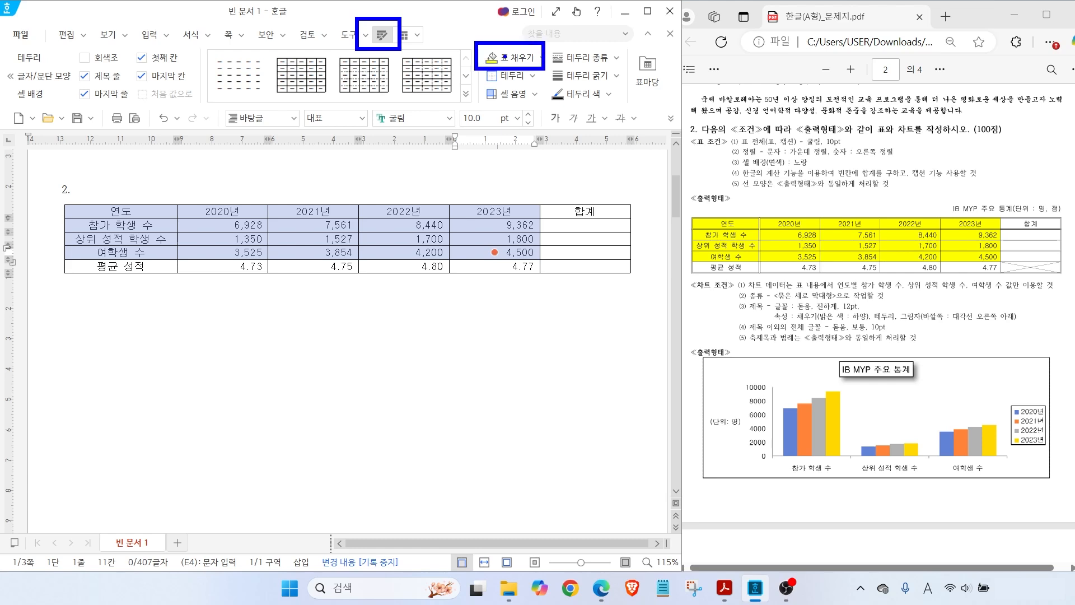
key("Escape")
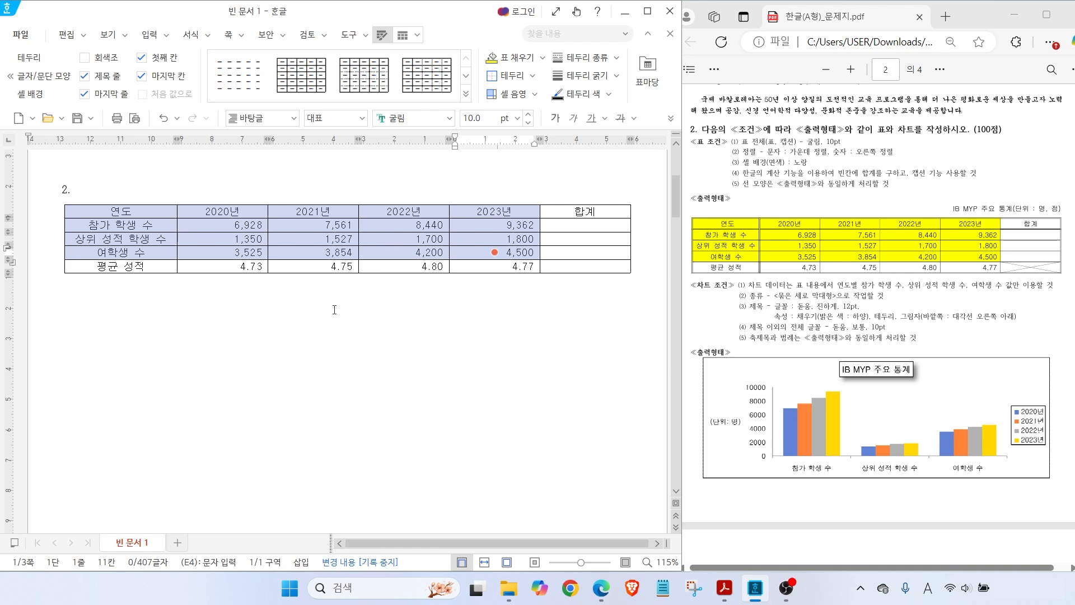
mouse_move(301, 315)
left_mouse_down()
mouse_move(256, 357)
mouse_move(291, 353)
left_mouse_up()
key("Escape")
key("l")
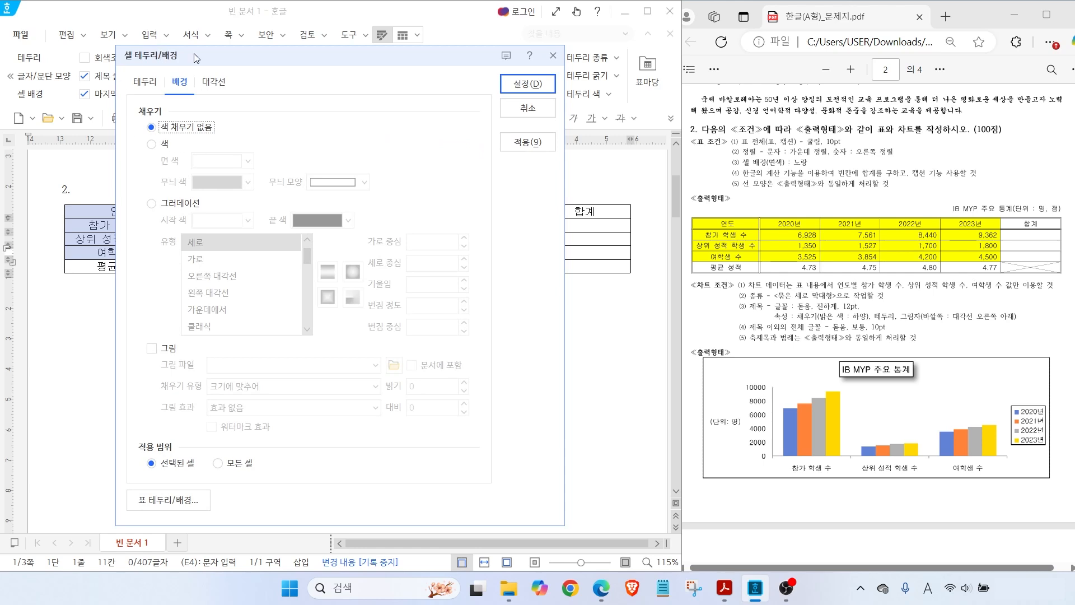
left_click(157, 147)
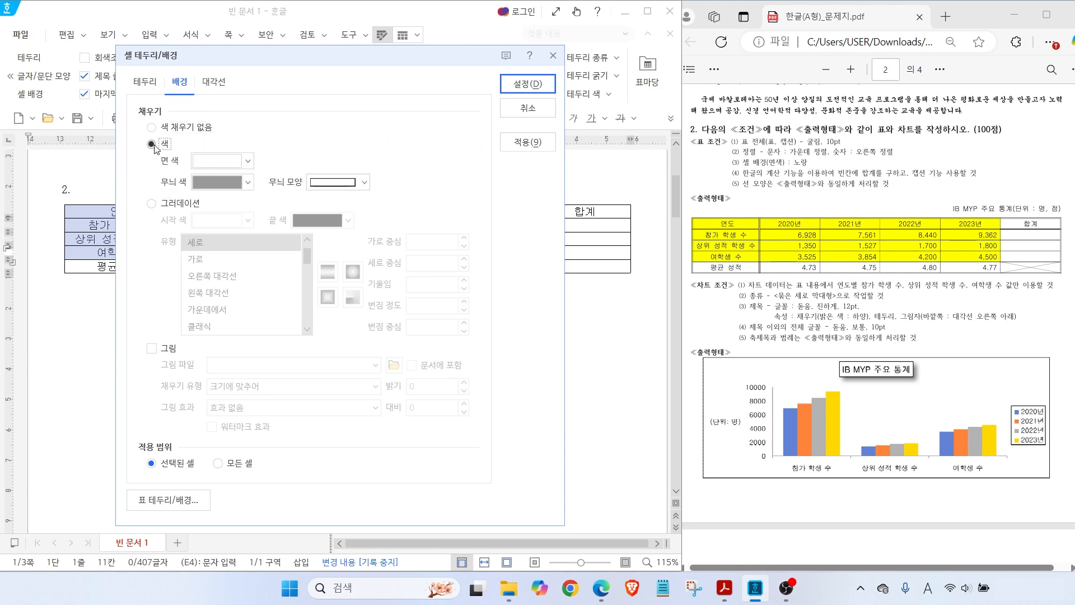
left_click(216, 161)
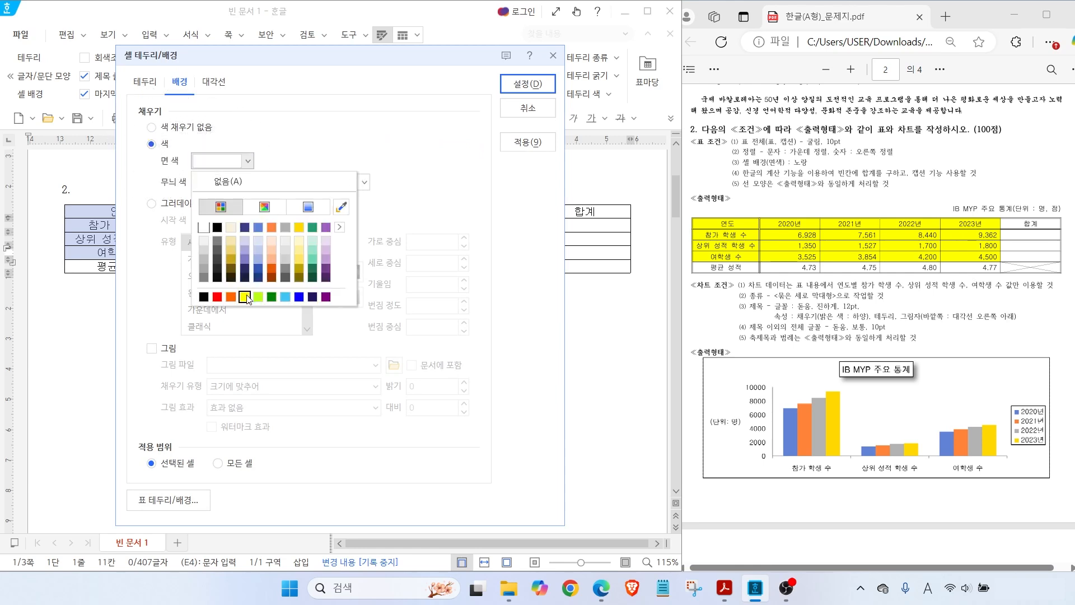
left_click(247, 297)
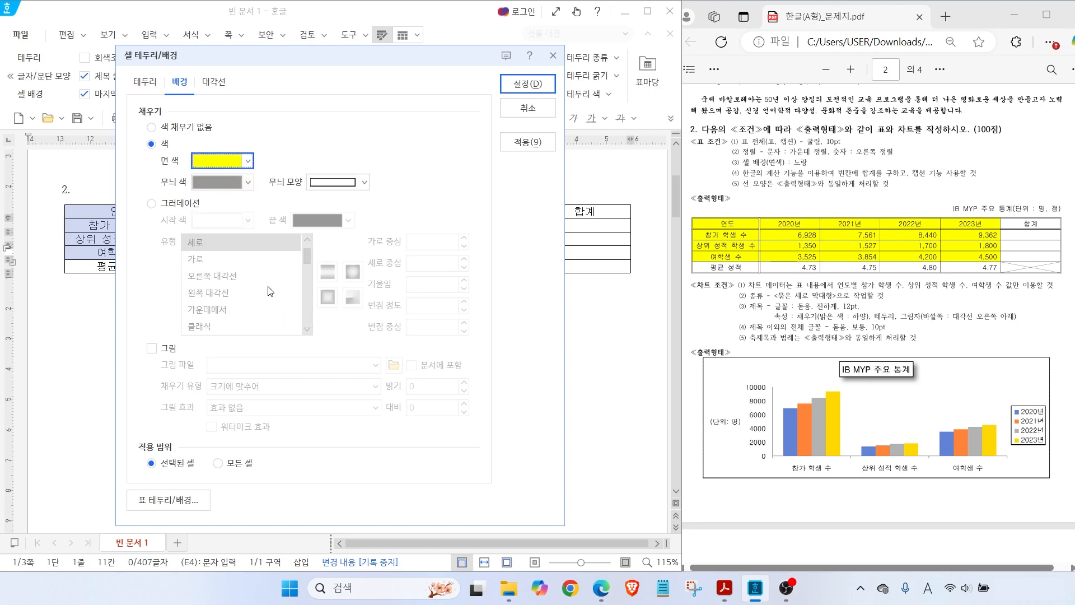
left_click(515, 85)
left_click(475, 295)
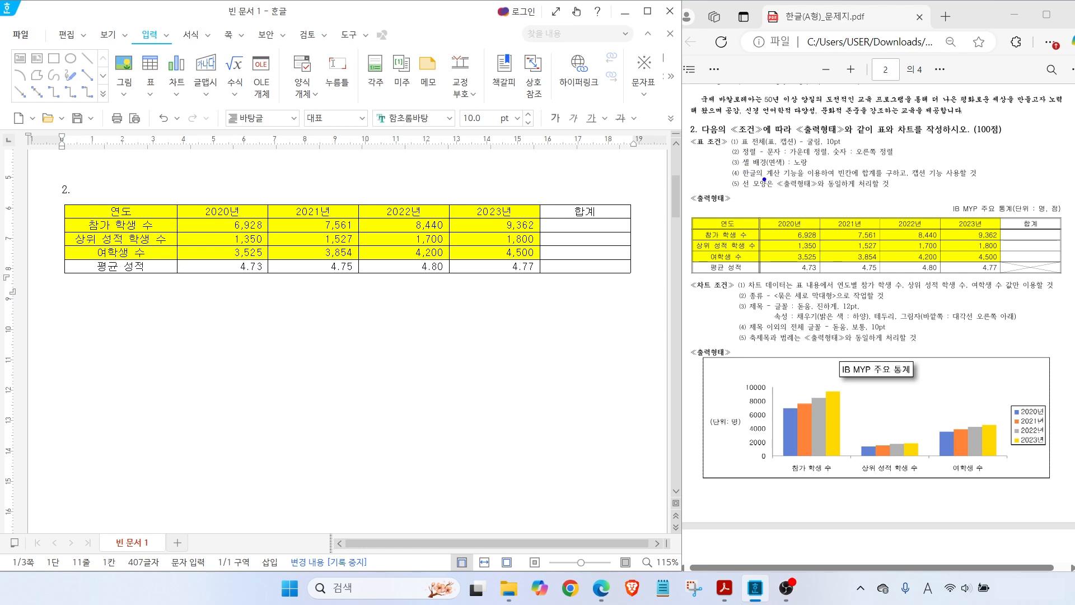
left_click_drag(766, 179, 871, 178)
Apply 블록 합계 to the three data rows, giving totals 32,291, 6,377 and 16,079
mouse_move(917, 155)
left_mouse_down()
mouse_move(898, 187)
mouse_move(978, 179)
left_mouse_up()
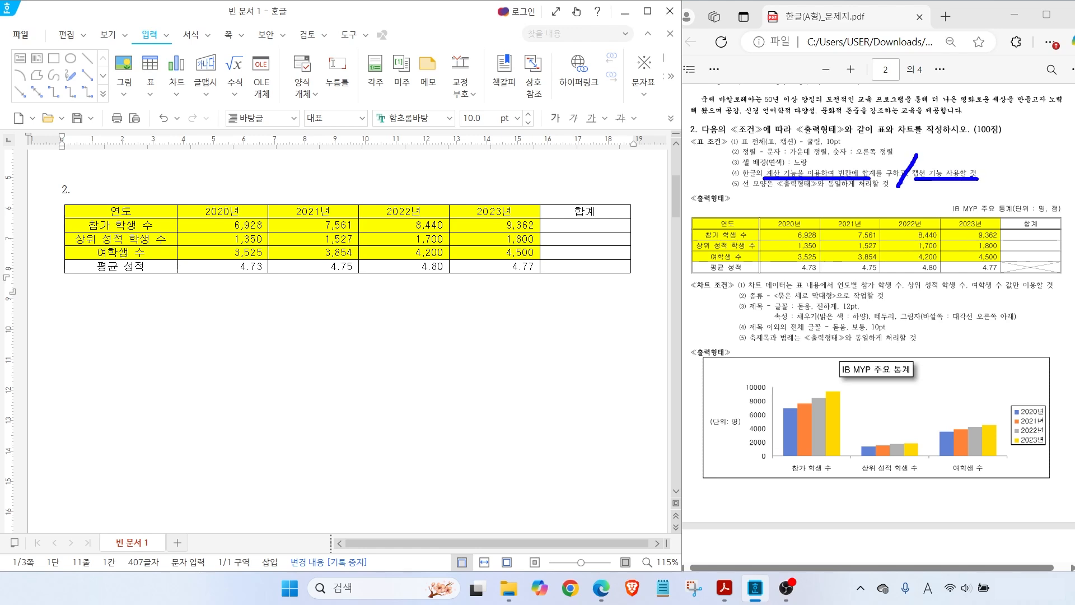
mouse_move(1044, 263)
left_mouse_down()
mouse_move(1034, 268)
mouse_move(999, 235)
mouse_move(1040, 225)
mouse_move(1045, 278)
mouse_move(1054, 270)
left_mouse_up()
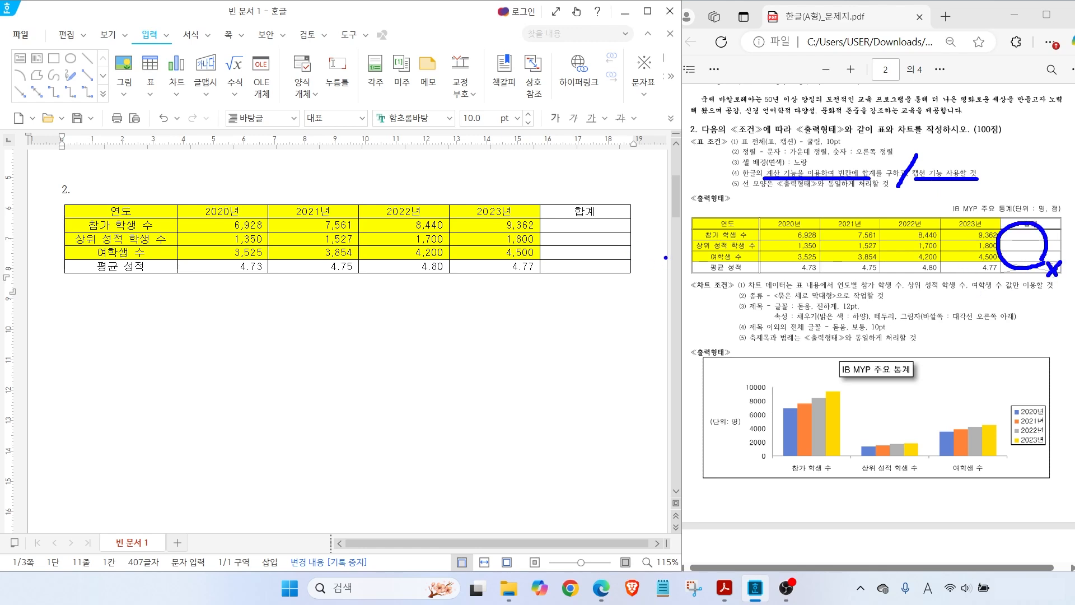
key("Escape")
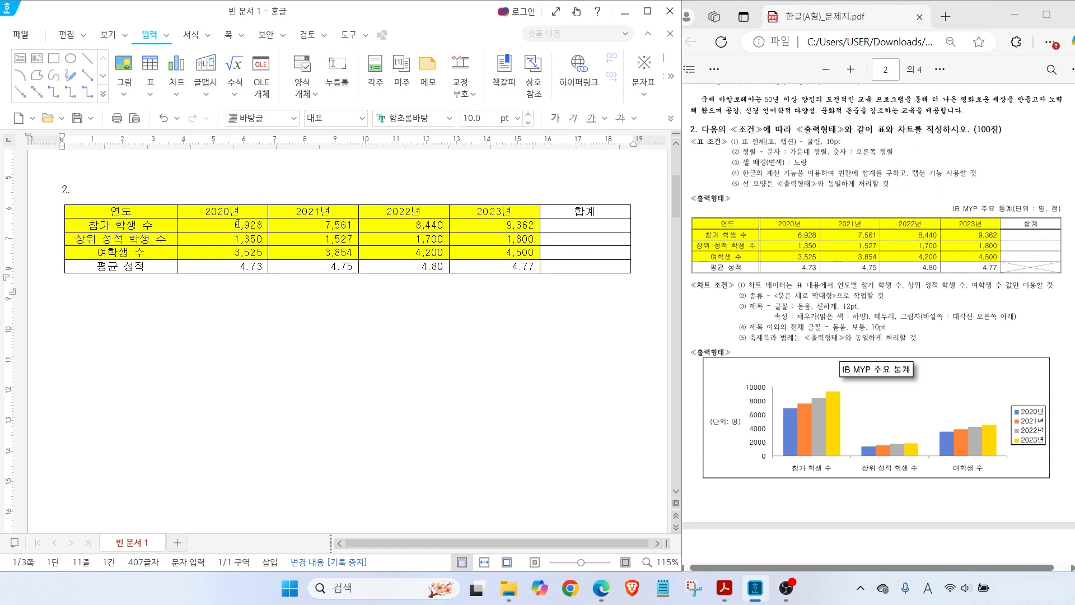
left_click_drag(194, 216, 540, 262)
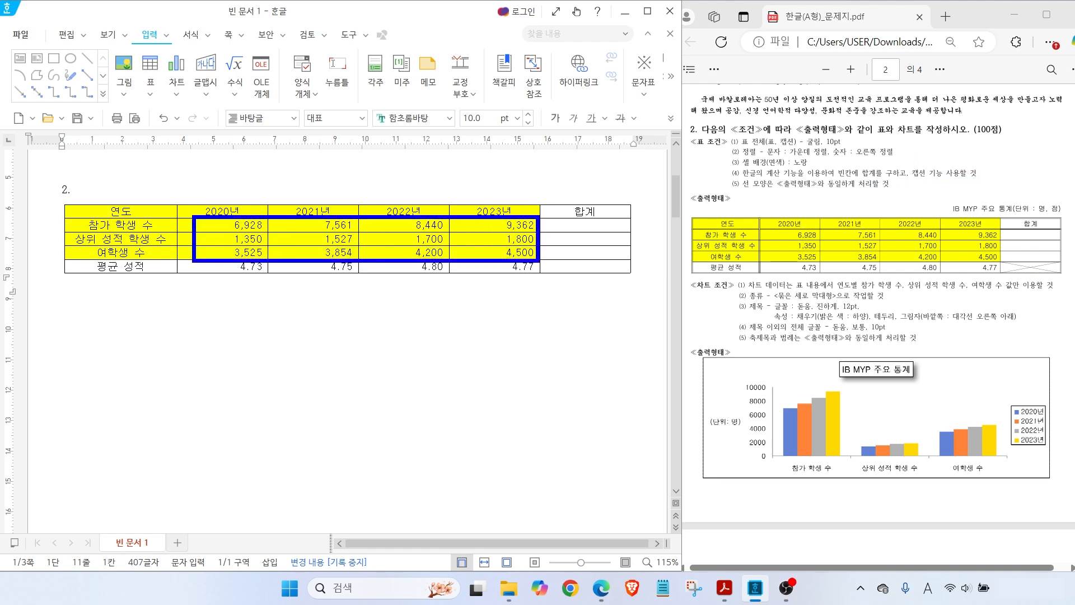
mouse_move(540, 217)
left_mouse_down()
mouse_move(600, 232)
mouse_move(631, 259)
left_mouse_up()
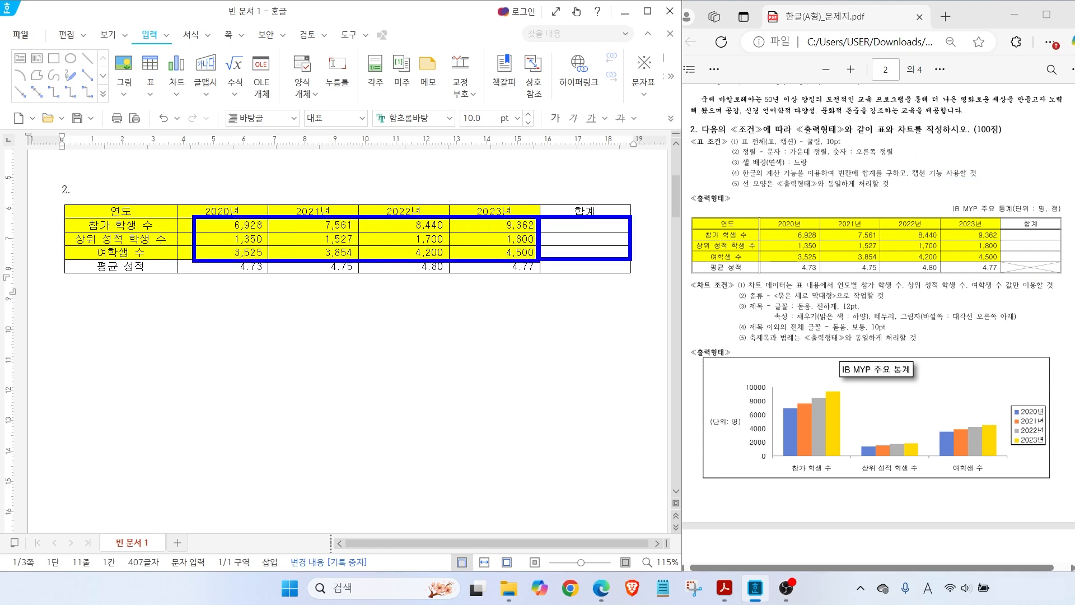
key("Escape")
left_click_drag(244, 226, 585, 252)
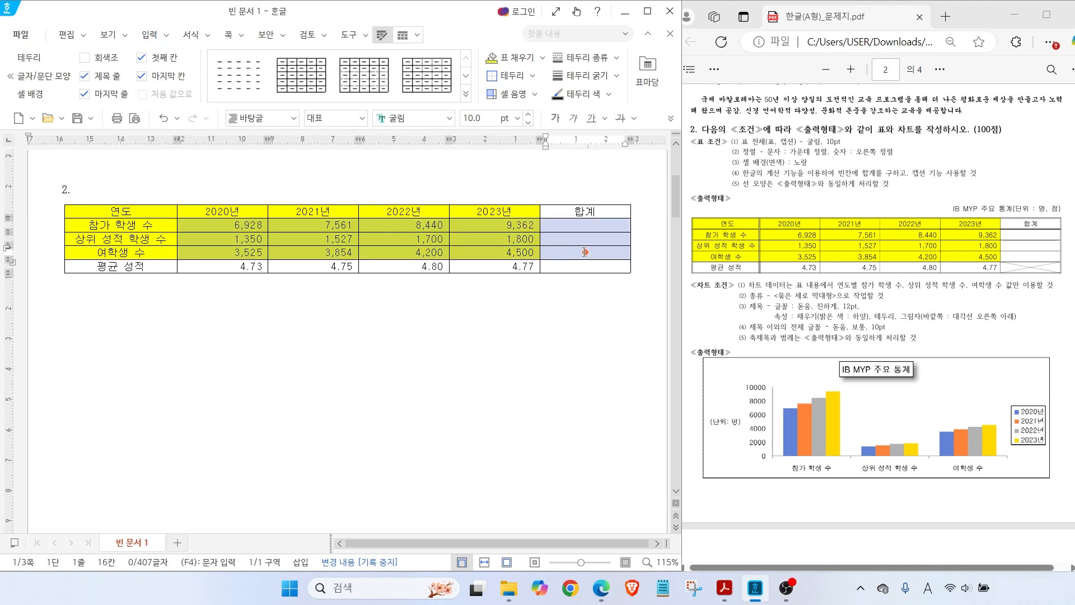
right_click(585, 252)
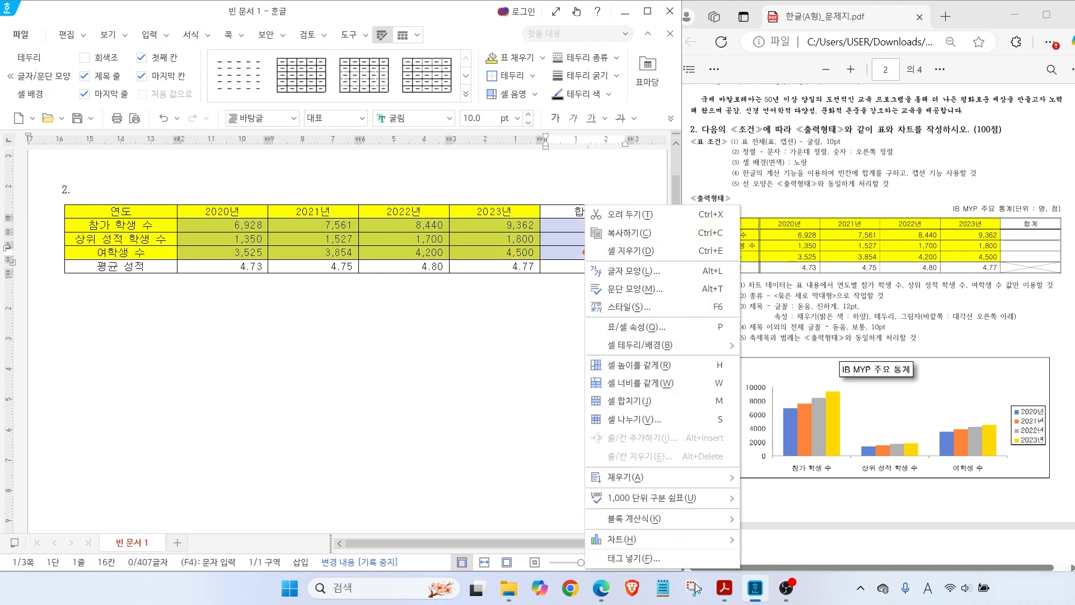
mouse_move(651, 522)
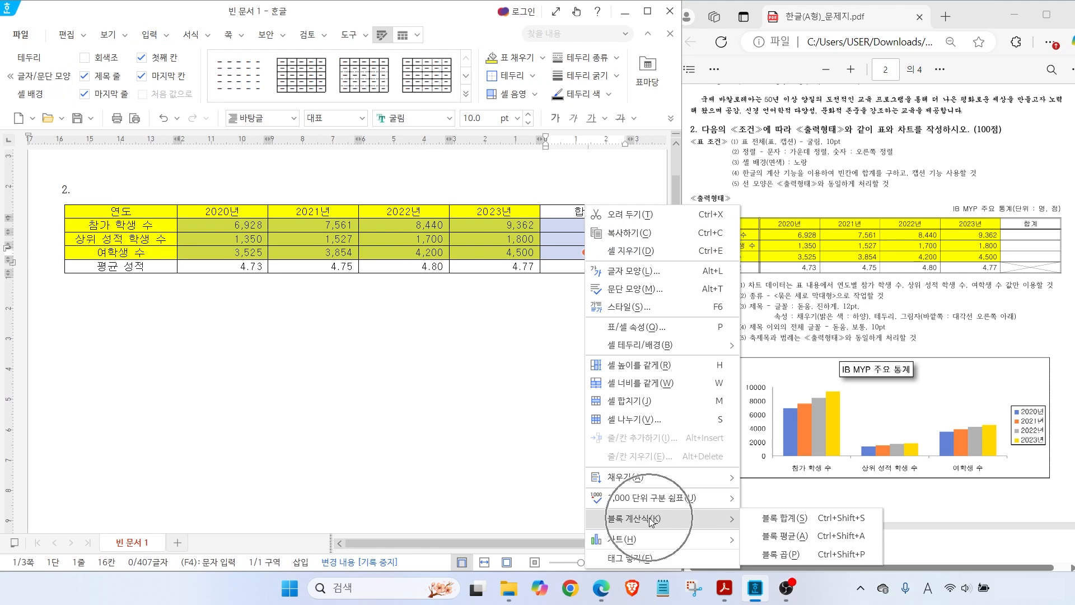
left_click(781, 521)
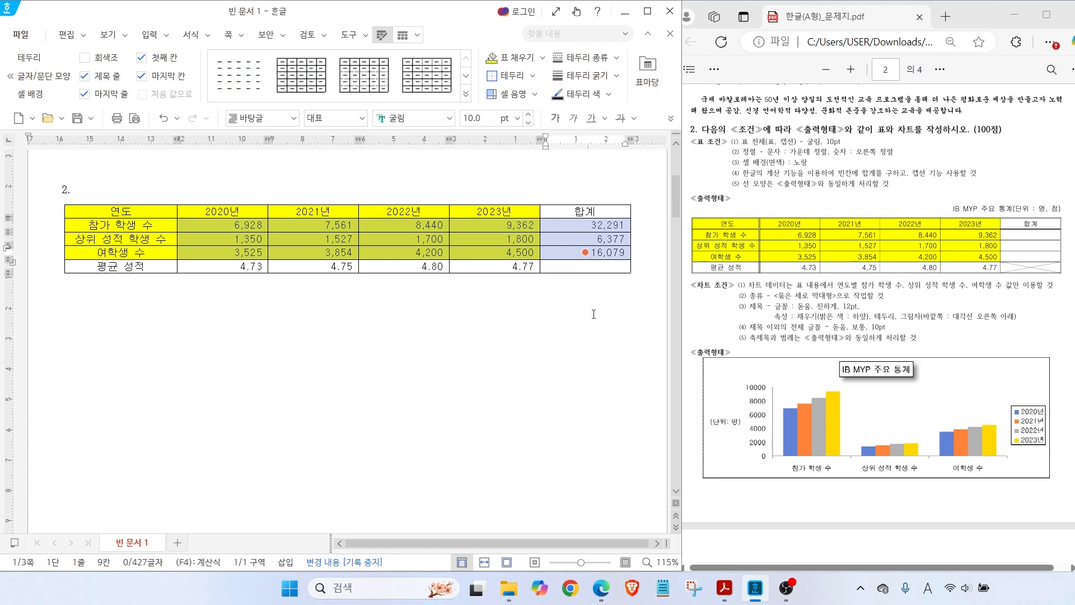
left_click(581, 371)
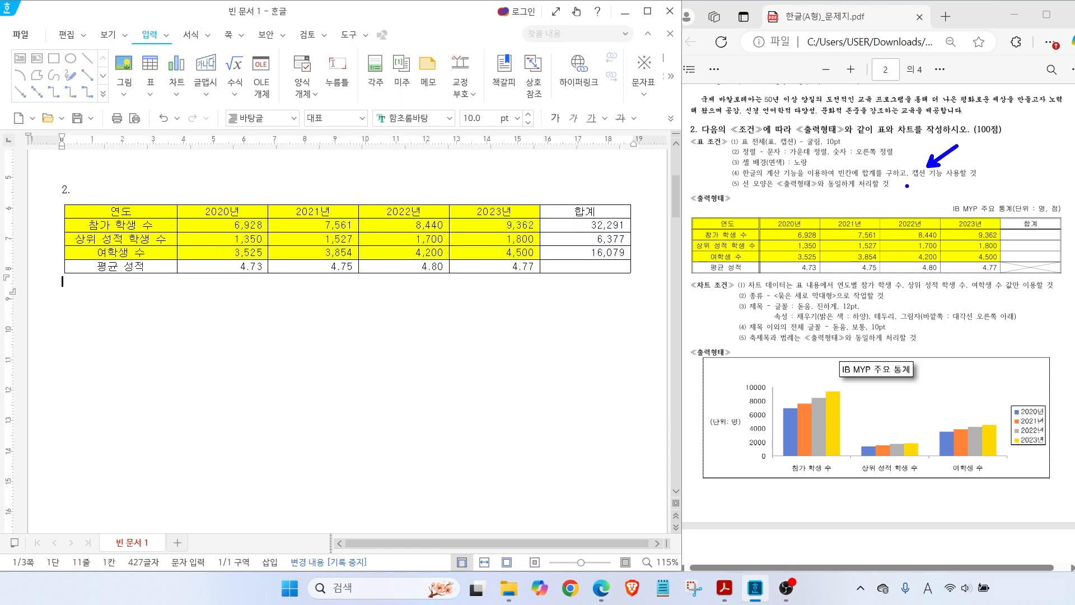
left_click_drag(944, 197, 1065, 219)
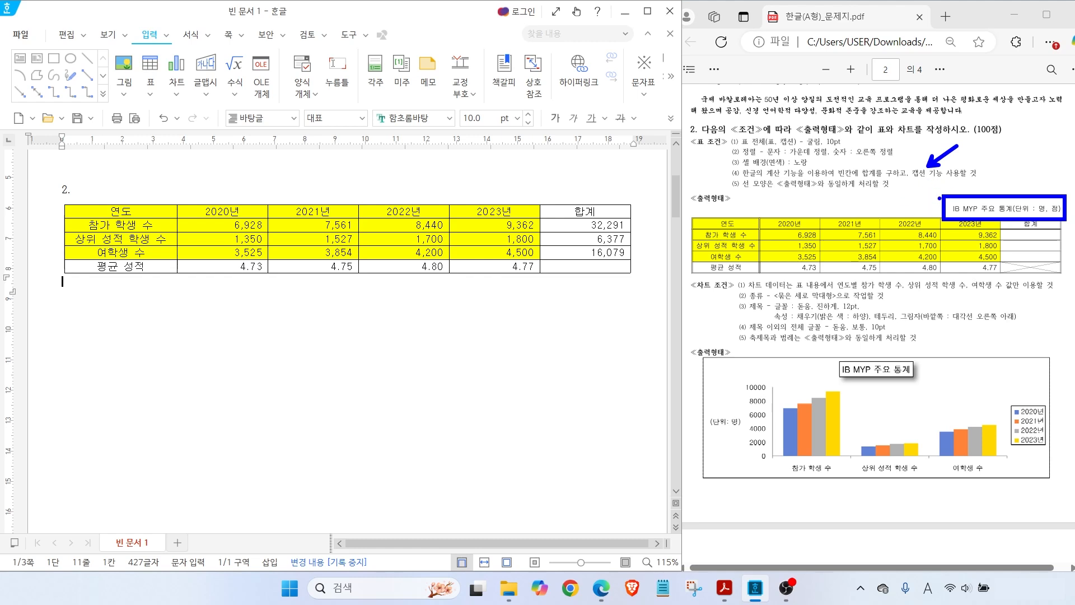
key("Escape")
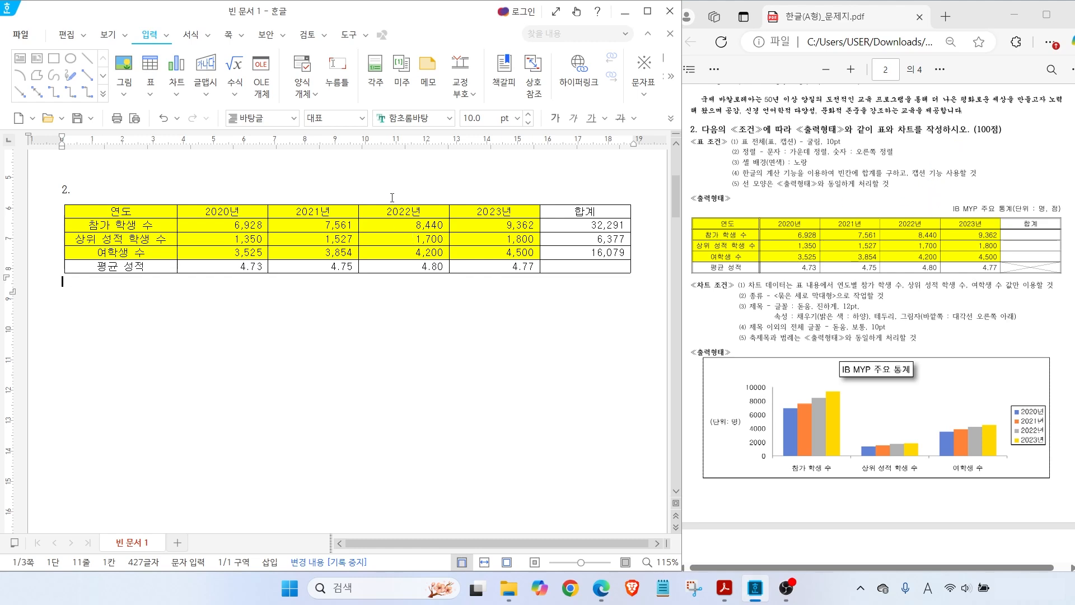
Add a caption positioned above the table from the table layout tools
left_click(392, 209)
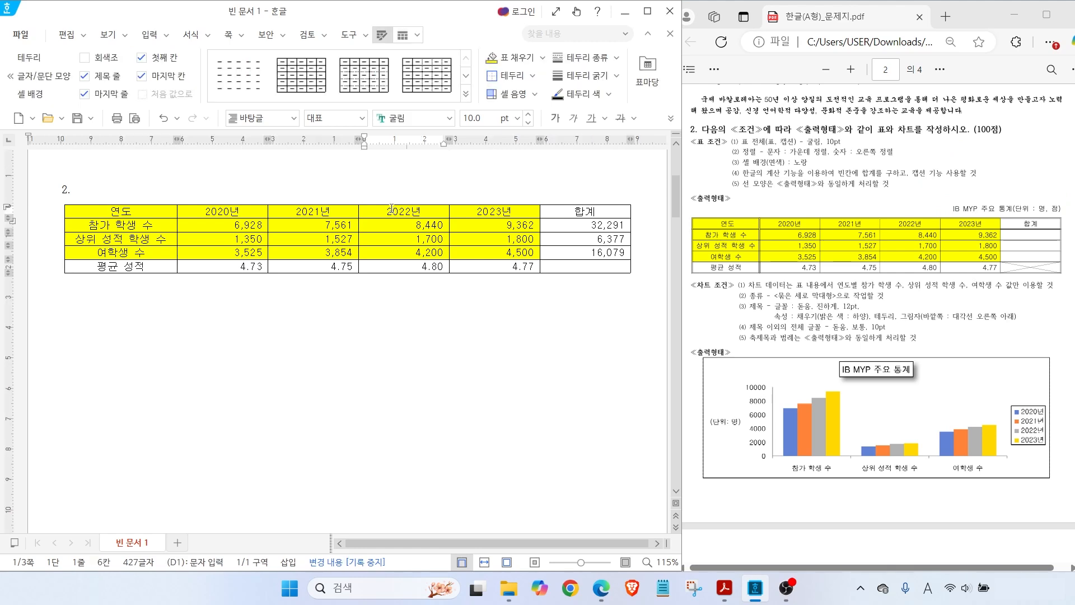
left_click_drag(364, 20, 410, 50)
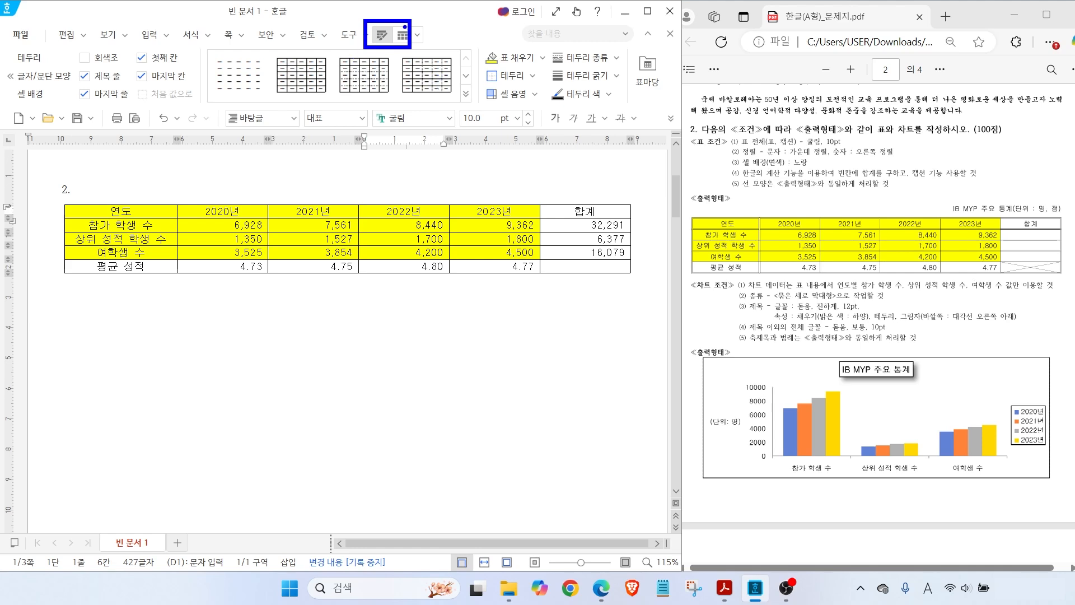
key("Escape")
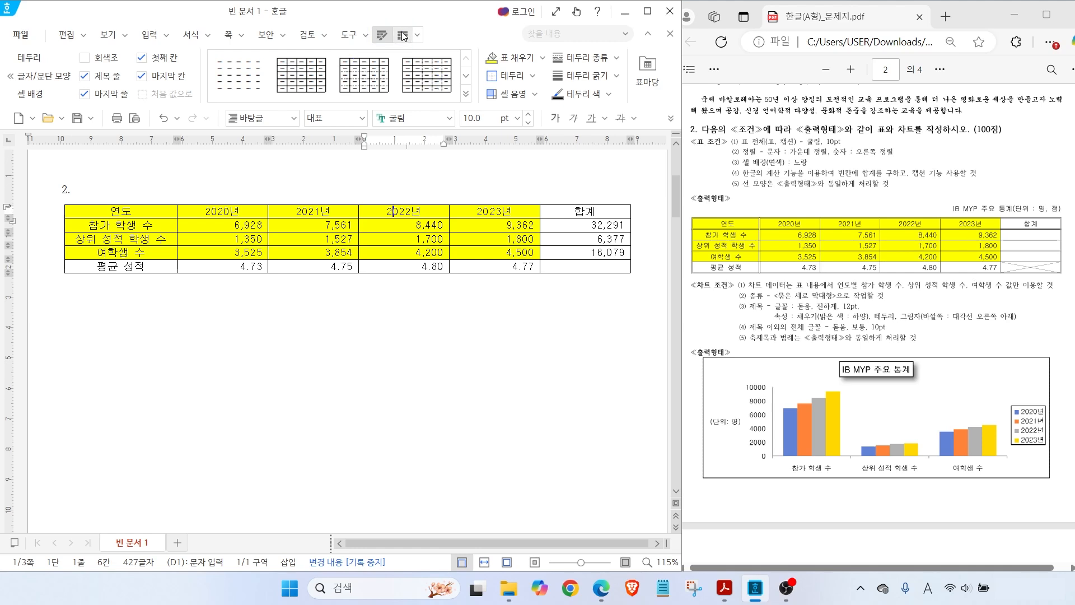
left_click(403, 36)
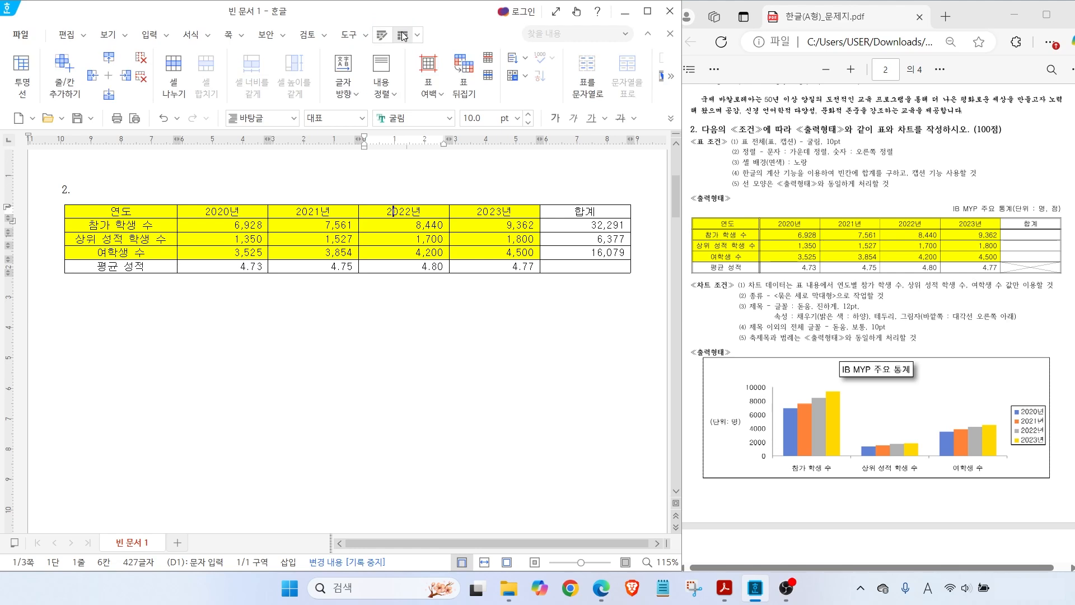
left_click(668, 77)
left_click(651, 94)
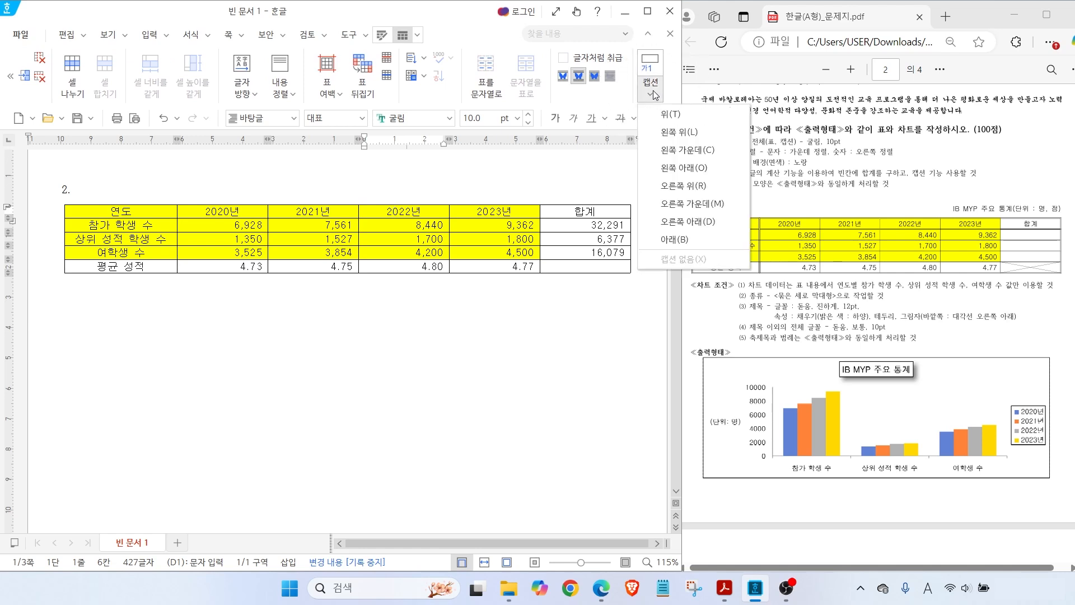
left_click(670, 116)
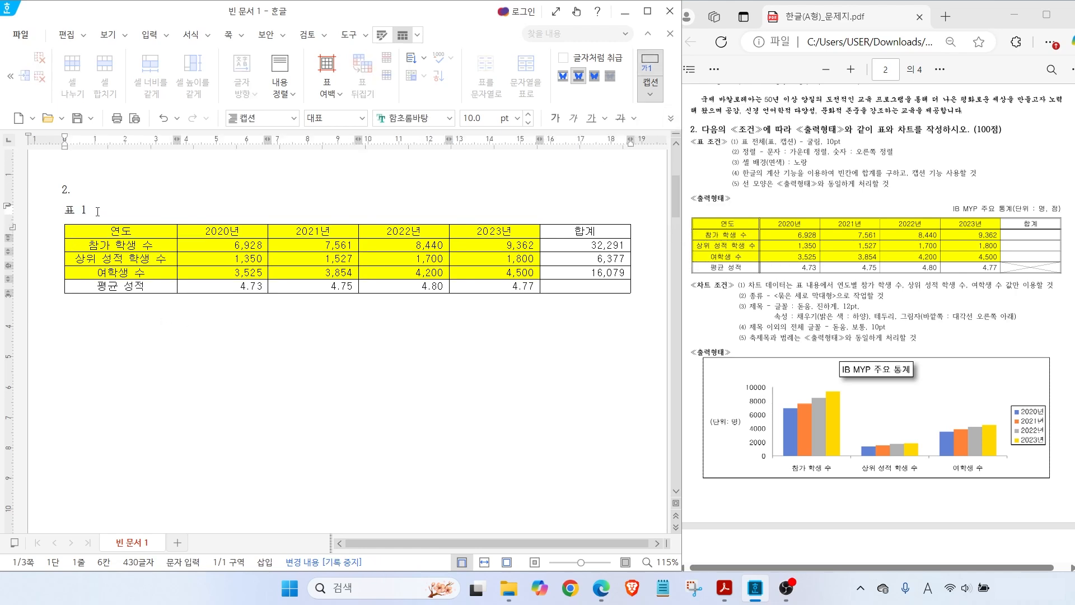
Replace the 표 1 caption text with 'IB MYP 주요 통계(단위 : 명, 점)' and select it
key("shift+Home")
key("ctrl+F12")
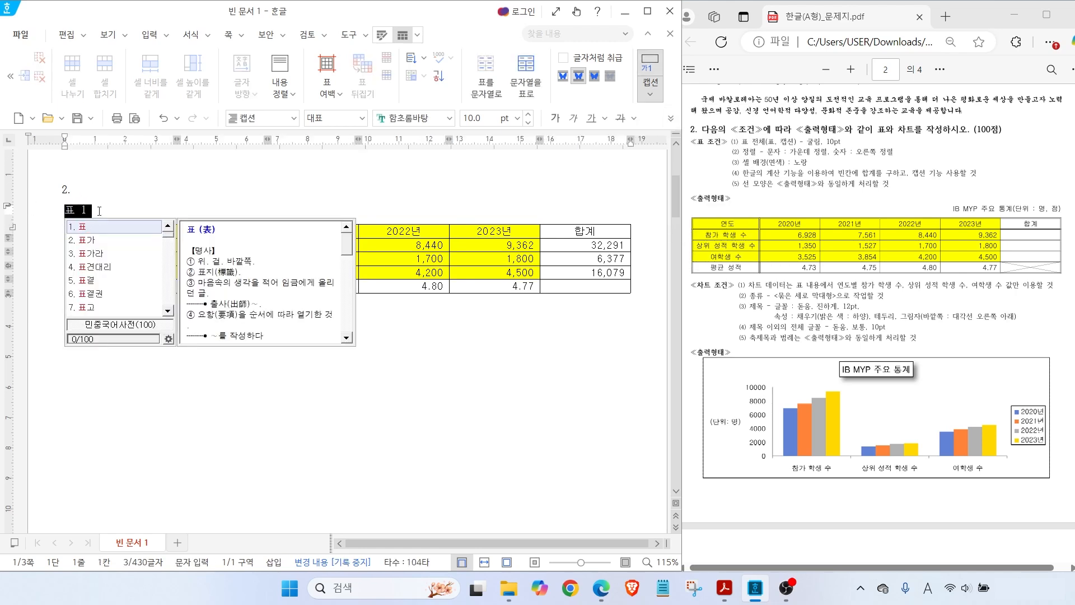
key("Escape")
left_click_drag(92, 210, 60, 211)
key("ctrl+F12")
left_click(960, 208)
type("IB")
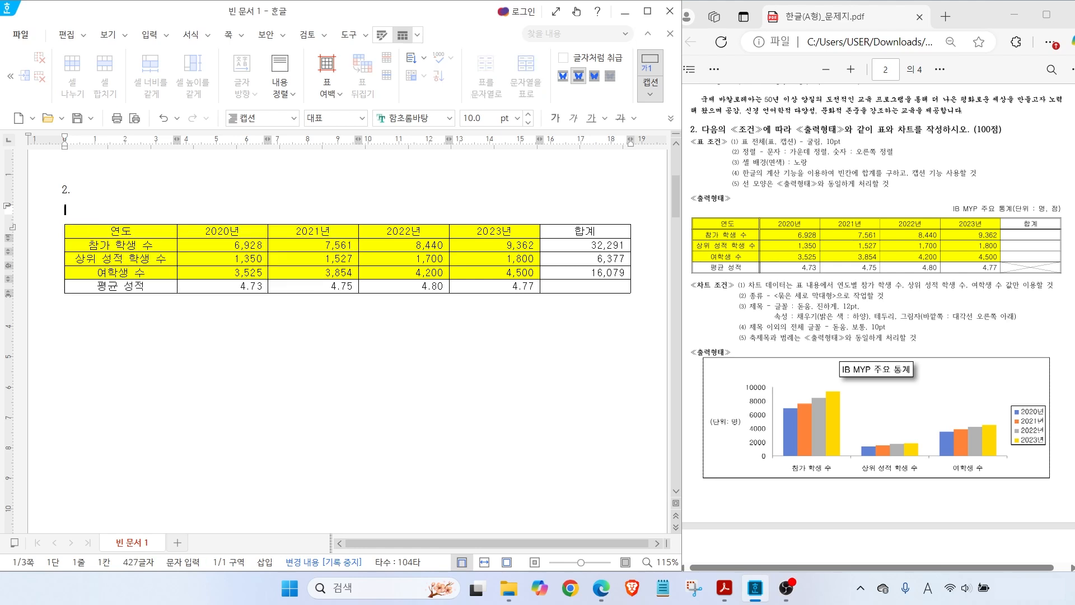
type(" MYP 주요 통계")
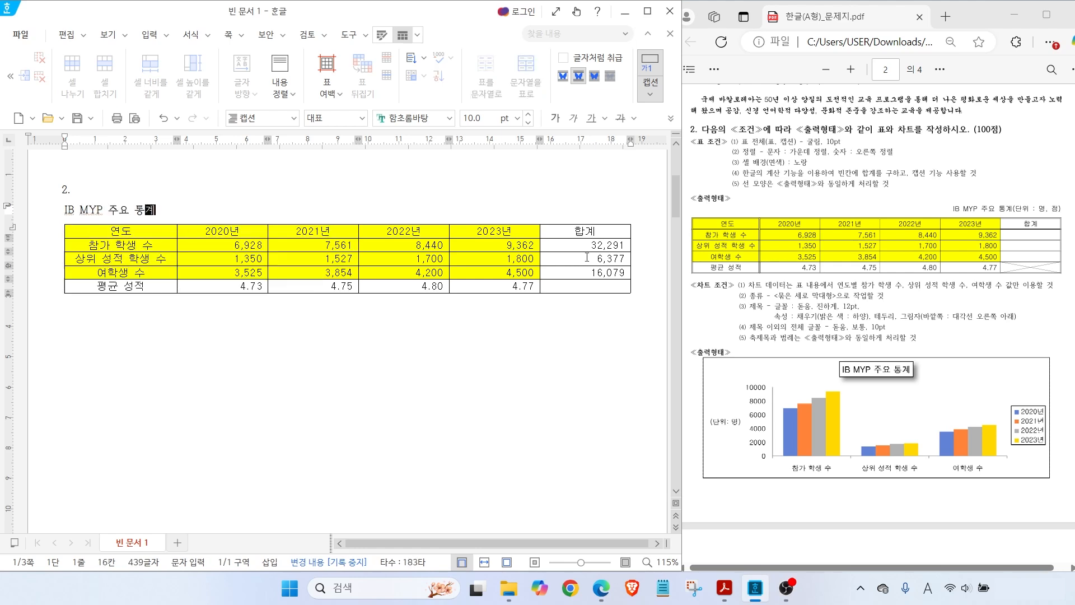
type("(ㄷ단위 : 명, 점)")
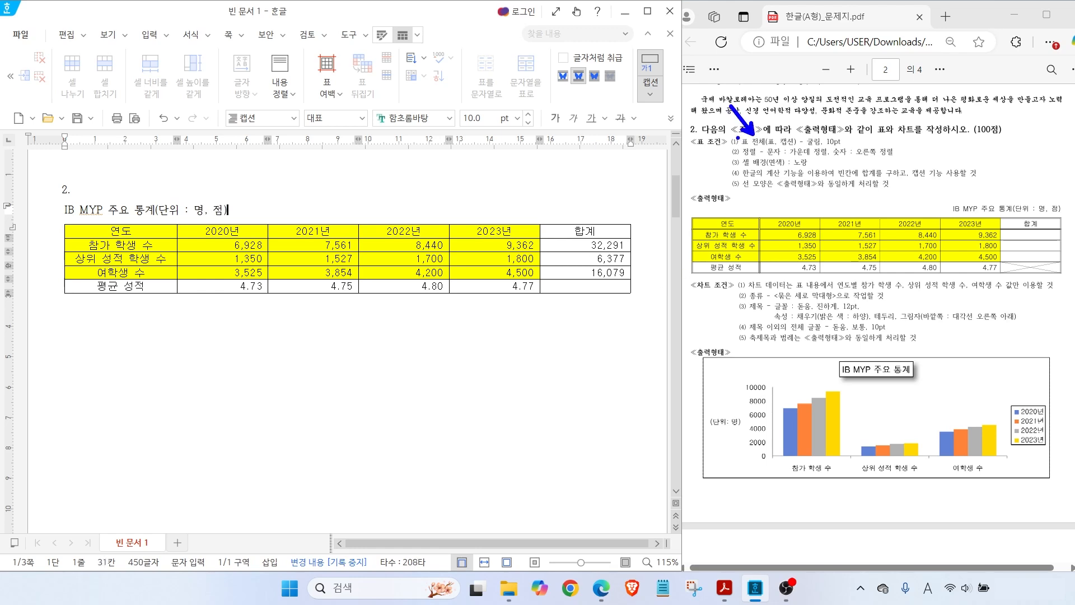
left_click_drag(751, 147, 859, 147)
left_click_drag(227, 210, 65, 209)
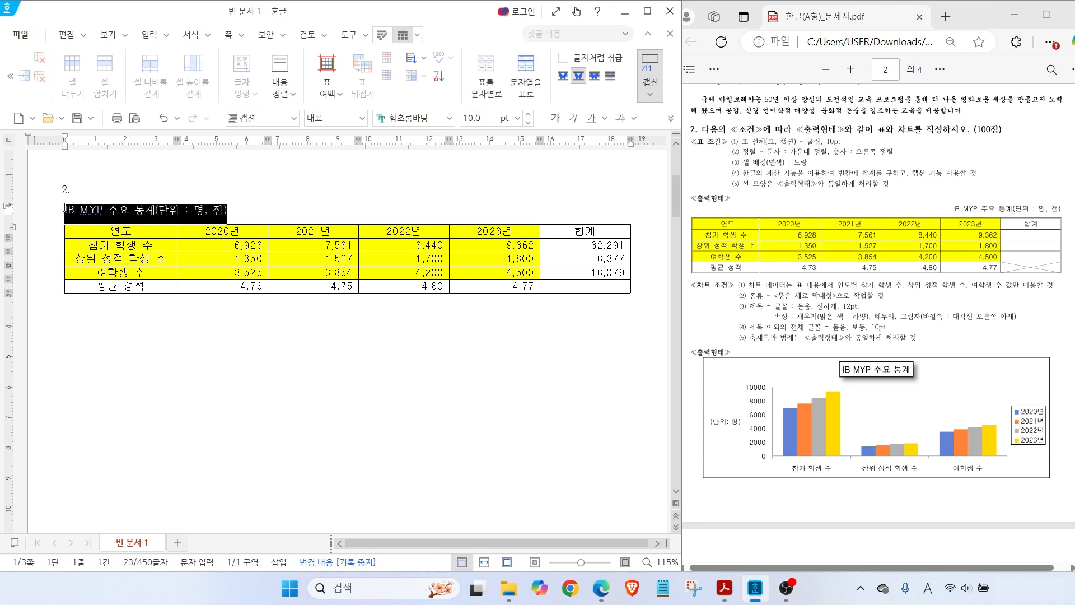
Set the caption 'IB MYP 주요 통계(단위 : 명, 점)' in 굴림, right-aligned
left_click(449, 118)
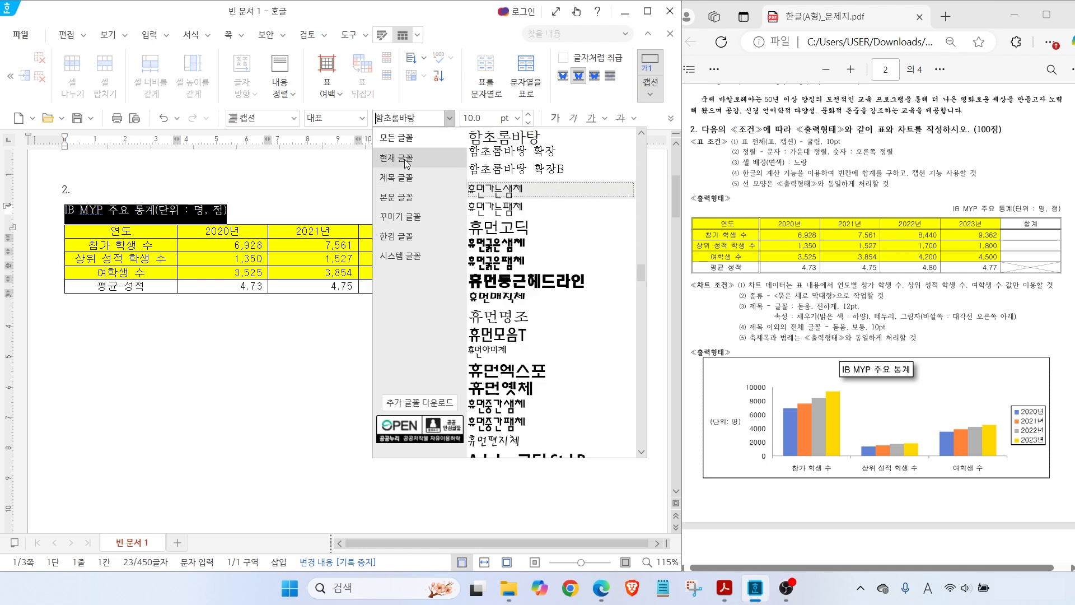
left_click(490, 143)
left_click(672, 119)
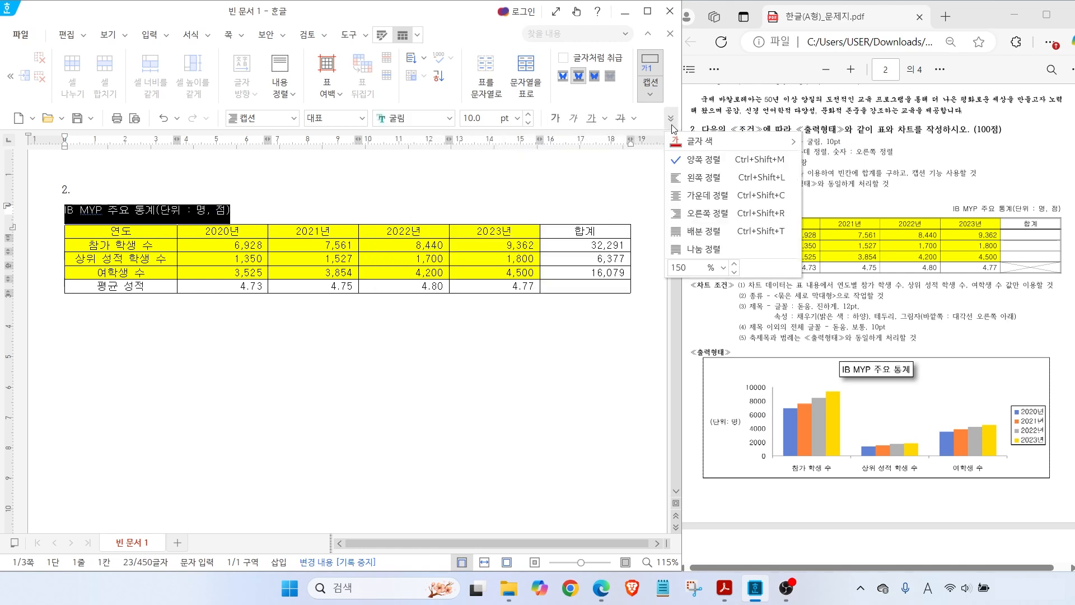
left_click(694, 213)
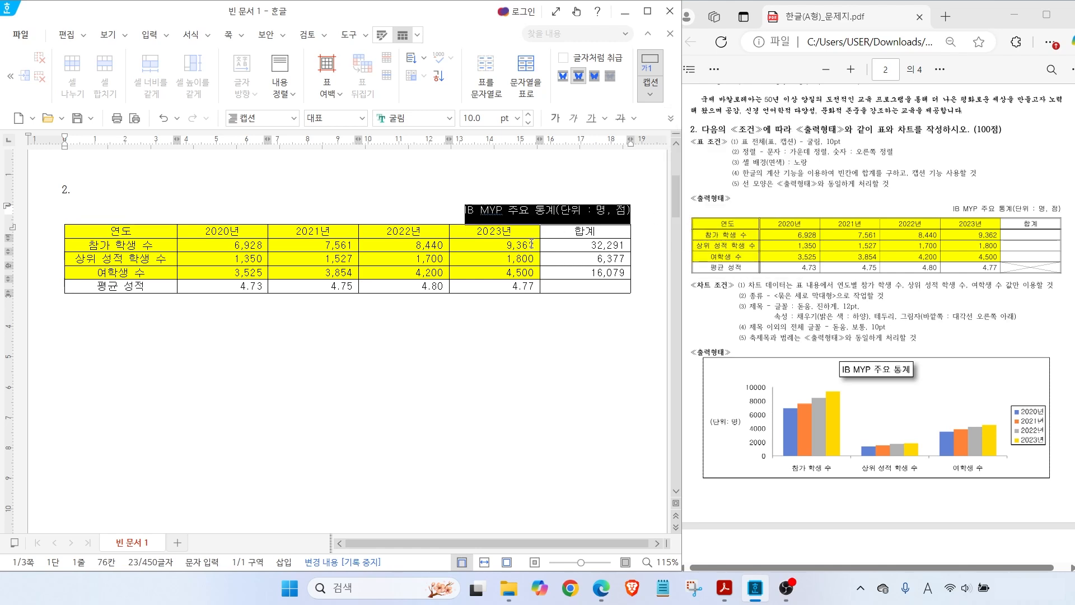
left_click(641, 211)
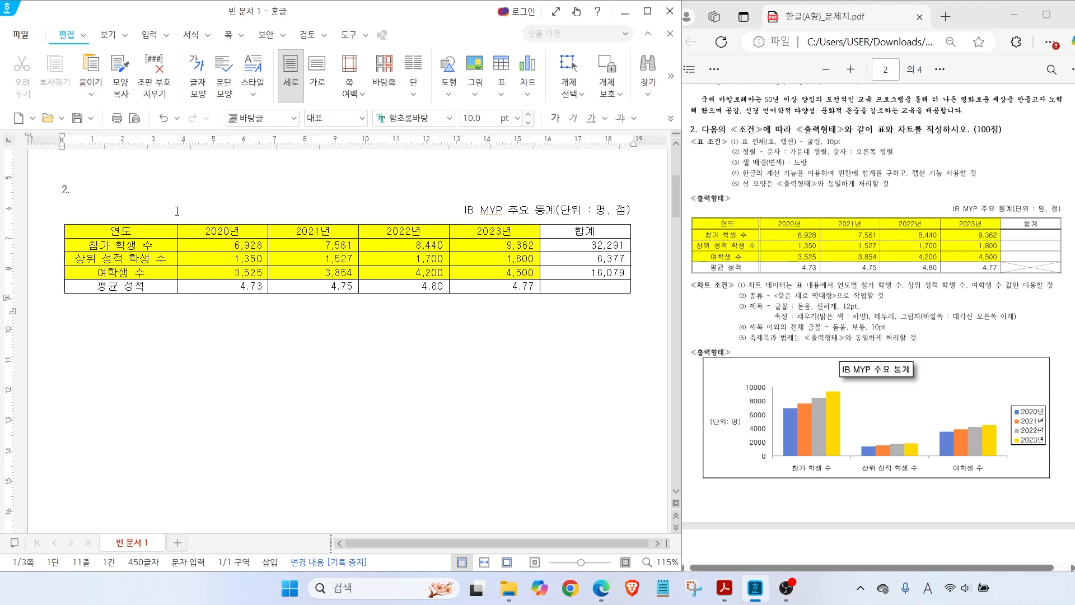
Apply a 0.5 mm double-line outer border to every cell of the table
left_click_drag(152, 232, 550, 293)
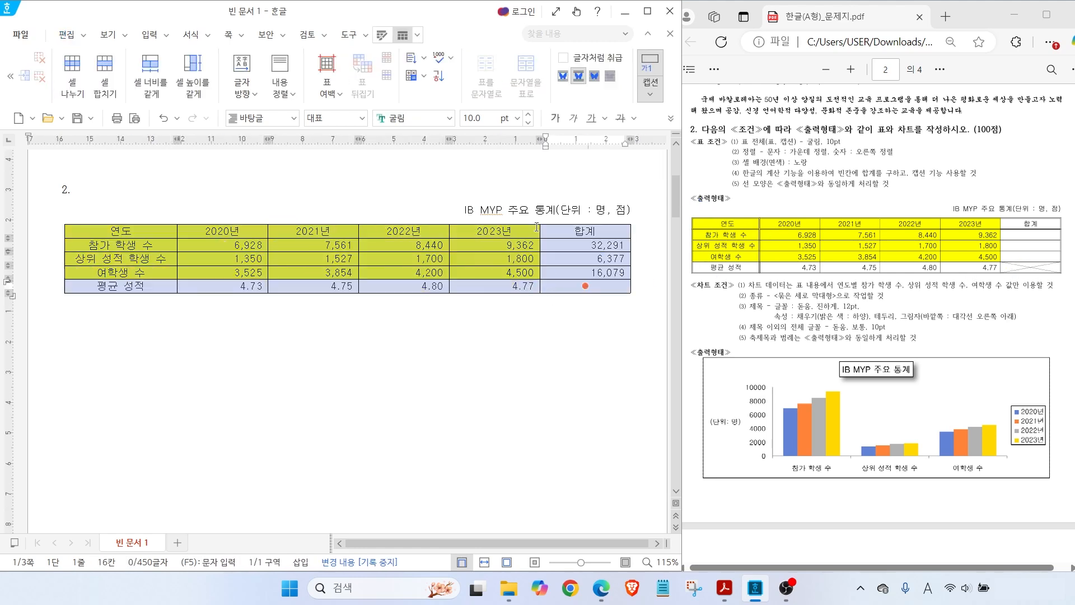
left_click(382, 35)
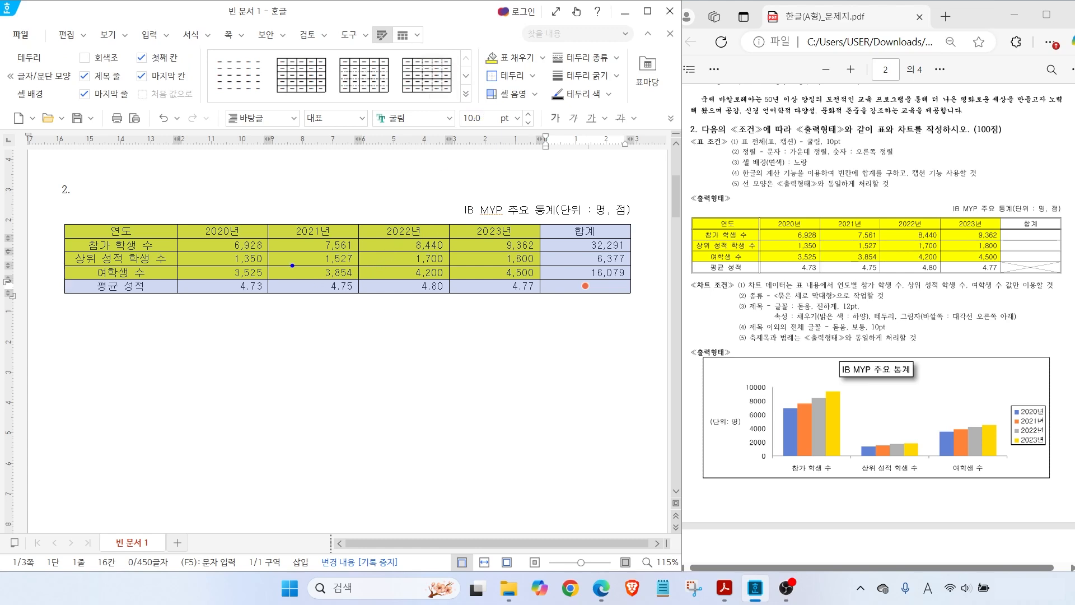
mouse_move(296, 273)
left_mouse_down()
mouse_move(372, 356)
mouse_move(393, 338)
left_mouse_up()
key("l")
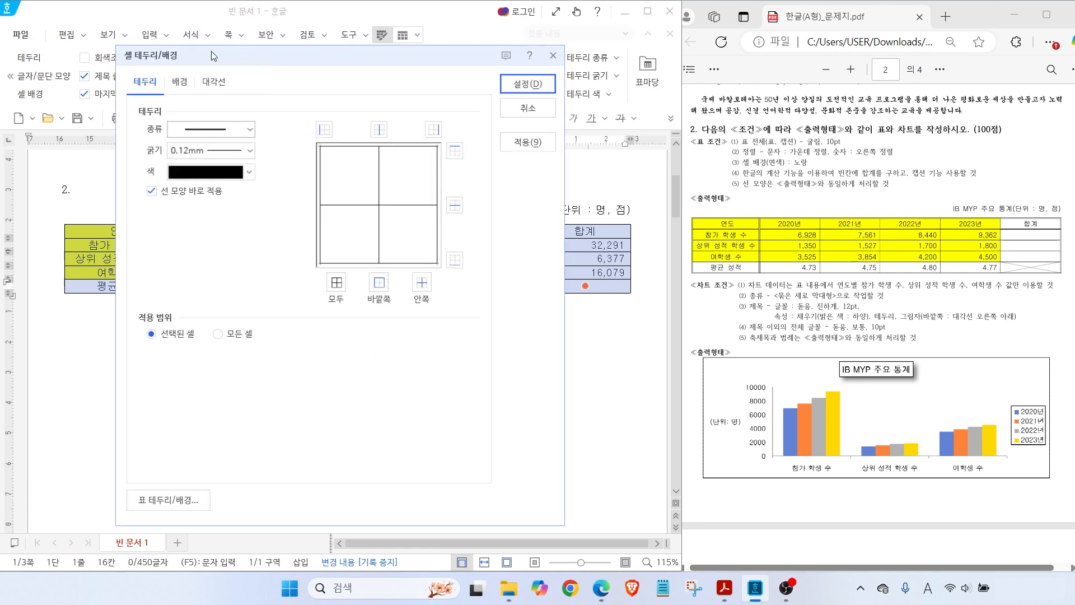
mouse_move(218, 56)
left_mouse_down()
mouse_move(290, 38)
mouse_move(230, 45)
left_mouse_up()
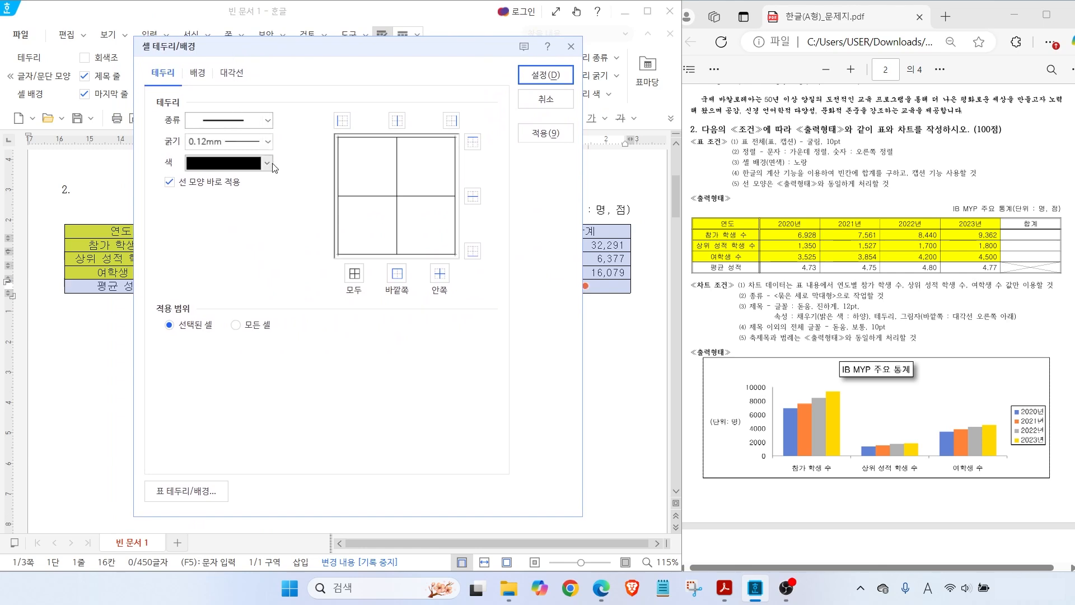
left_click(239, 123)
left_click(220, 280)
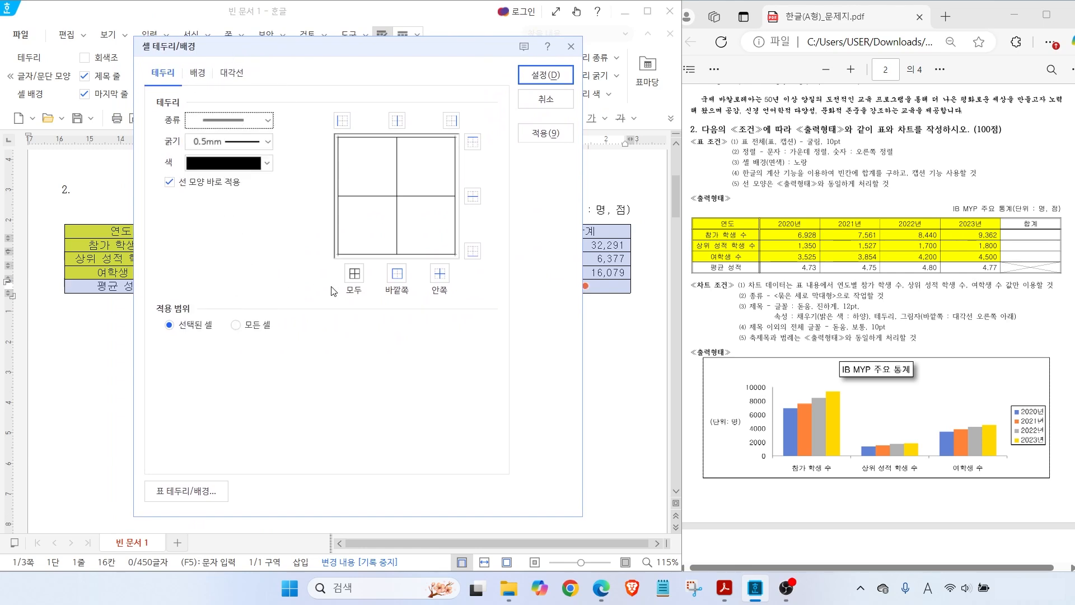
left_click(401, 278)
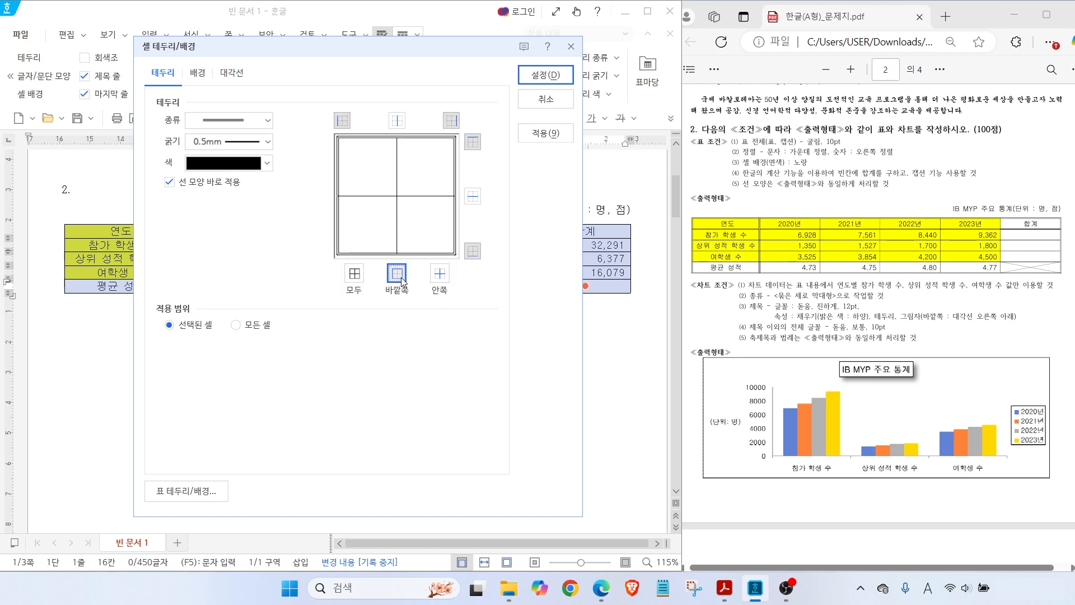
left_click(546, 75)
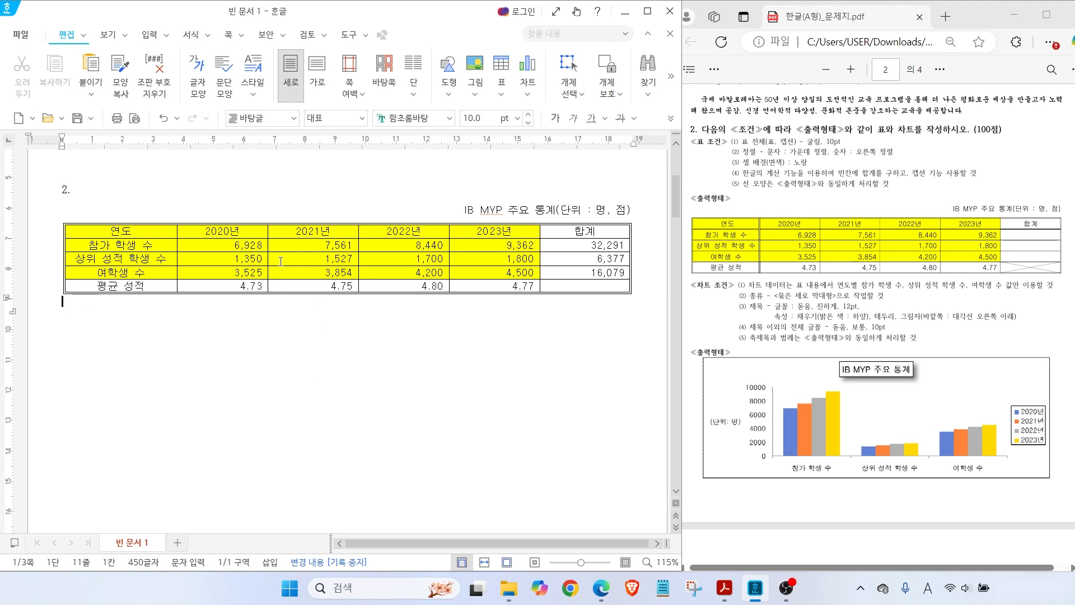
left_click_drag(155, 229, 585, 231)
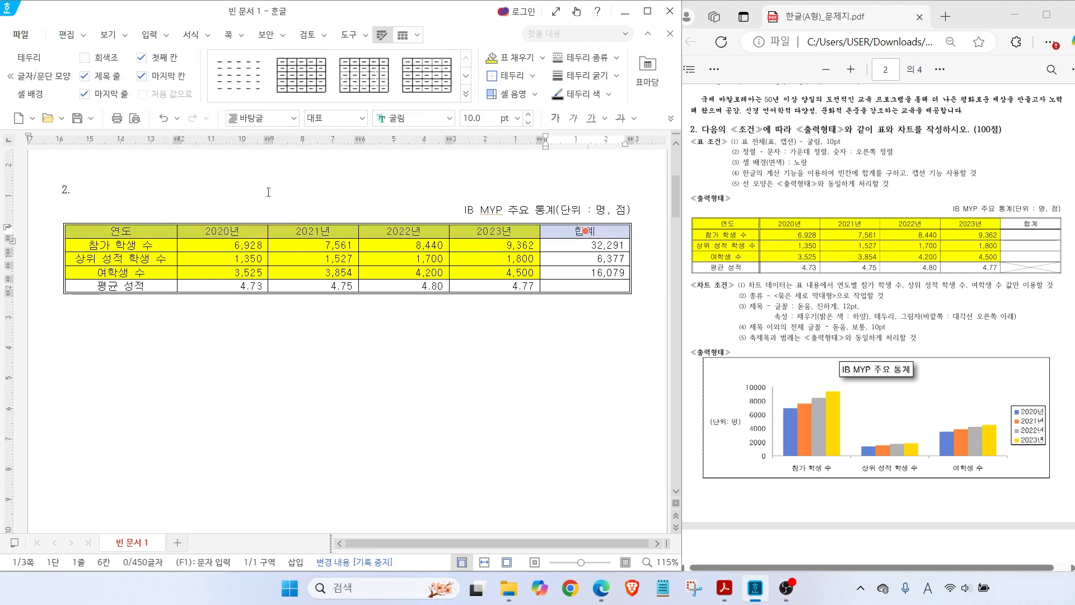
Give the selected header row a thin double-line outside border
key("l")
left_click(217, 130)
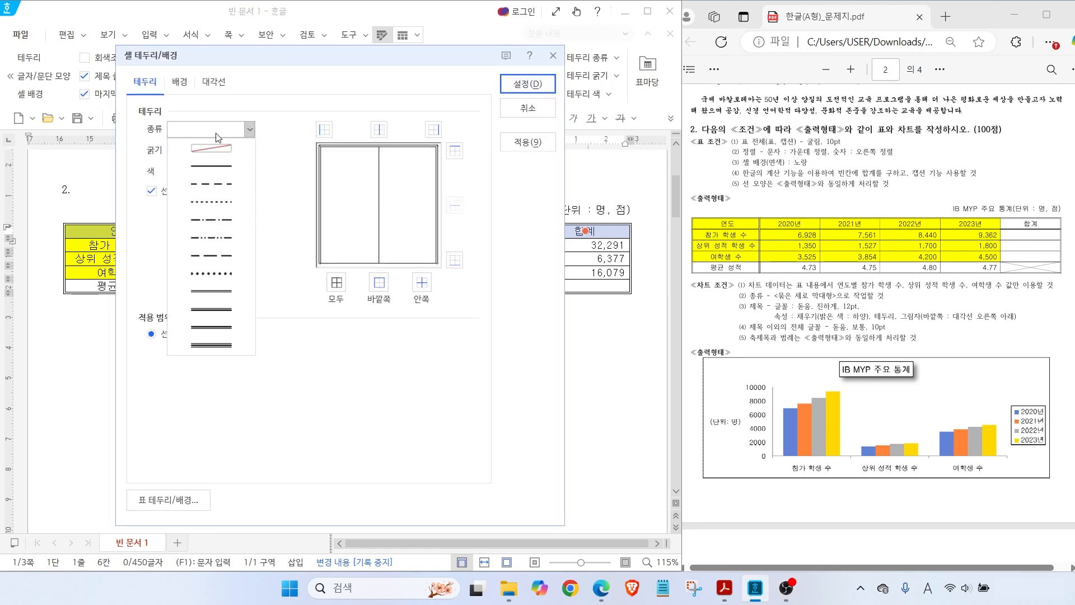
left_click(212, 291)
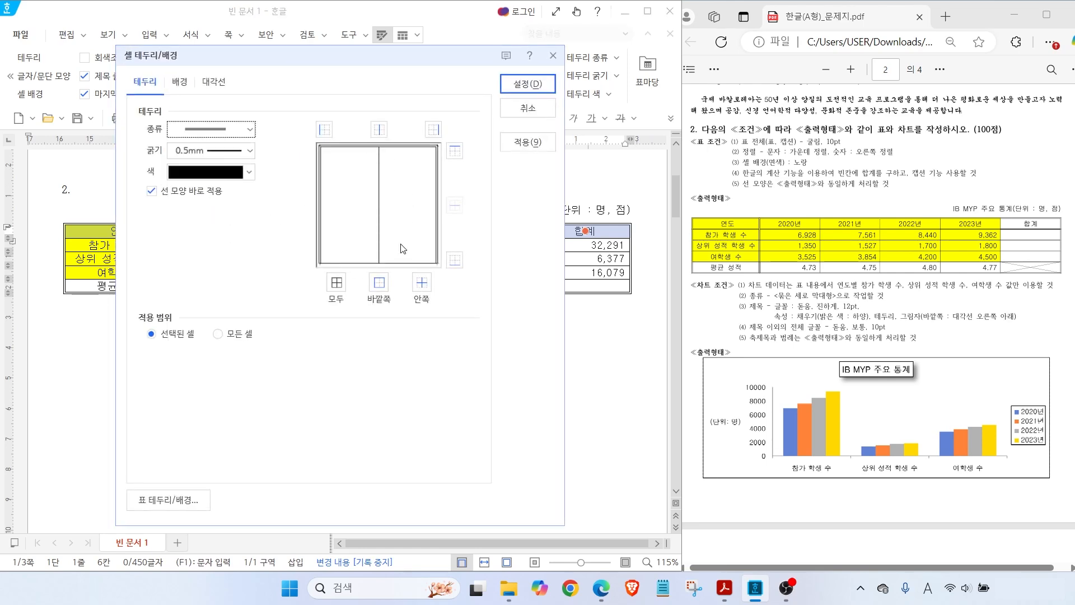
left_click(379, 282)
left_click(528, 84)
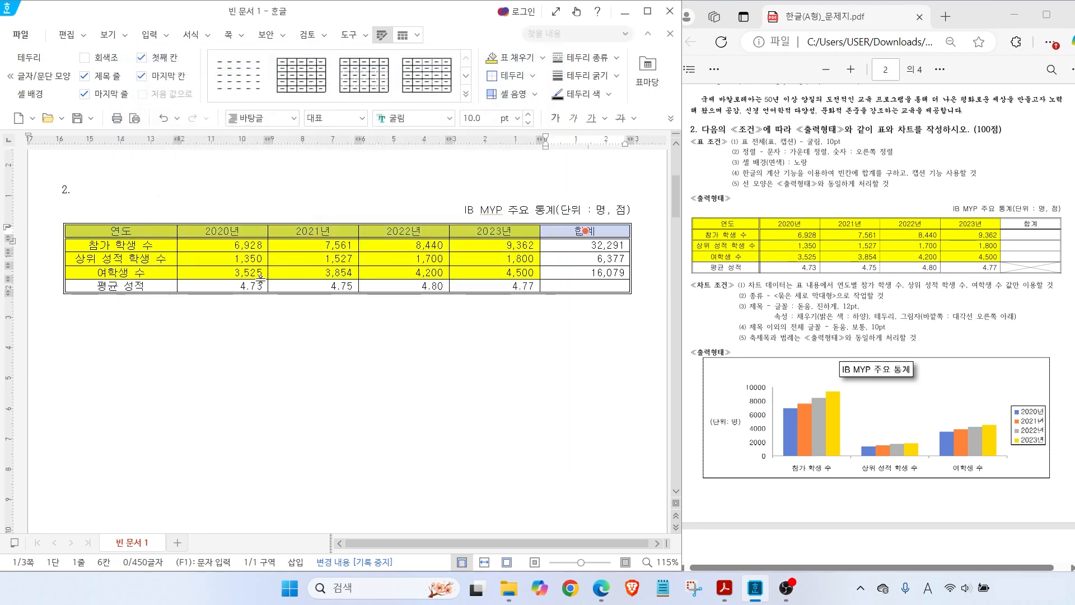
Give the 평균 성적 cell a thin double-line outside border
left_click(147, 285)
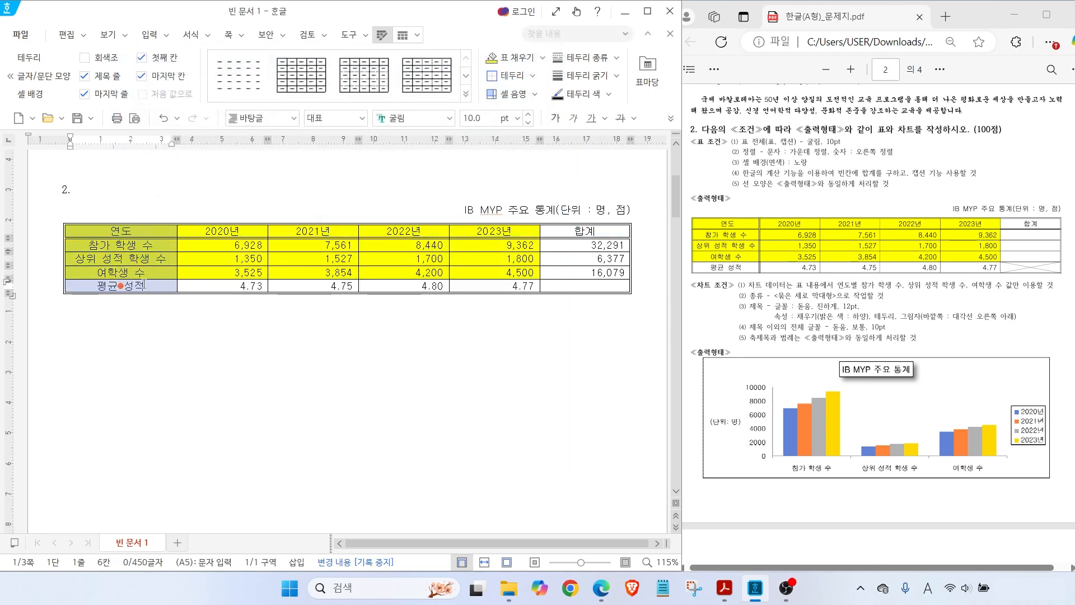
key("l")
left_click(250, 129)
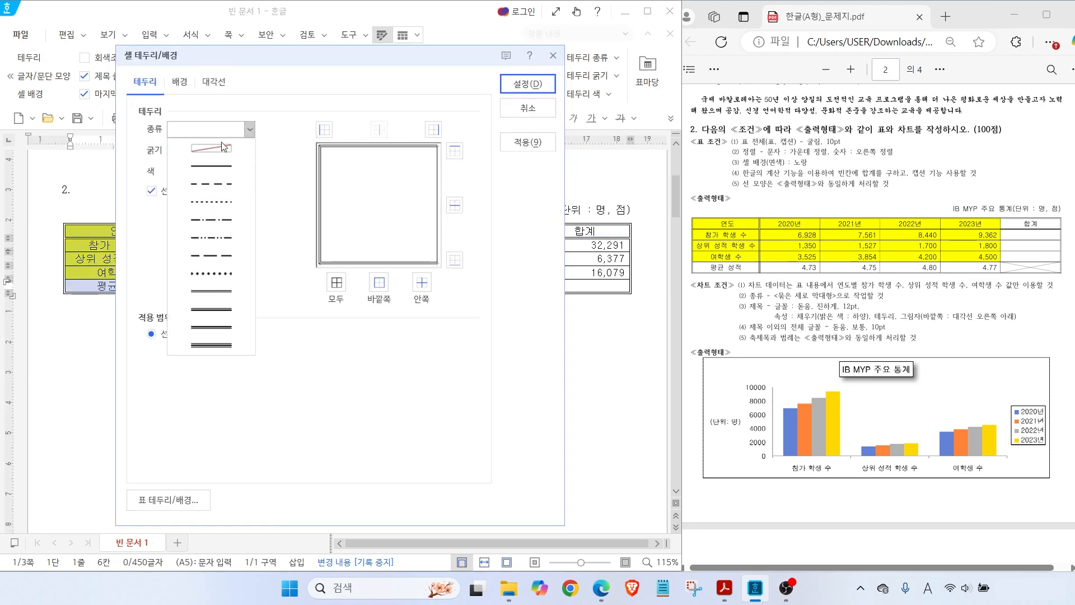
left_click(210, 291)
left_click(379, 282)
left_click(516, 84)
Cross the empty total cell after 4.77 with \ and / diagonals forming an X
left_click(572, 286)
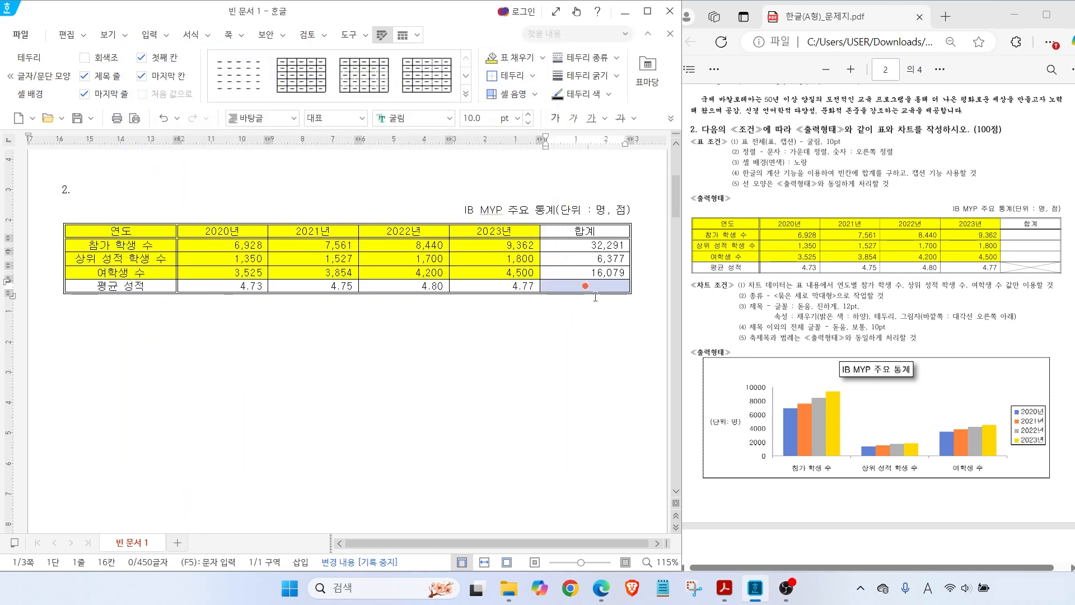
key("l")
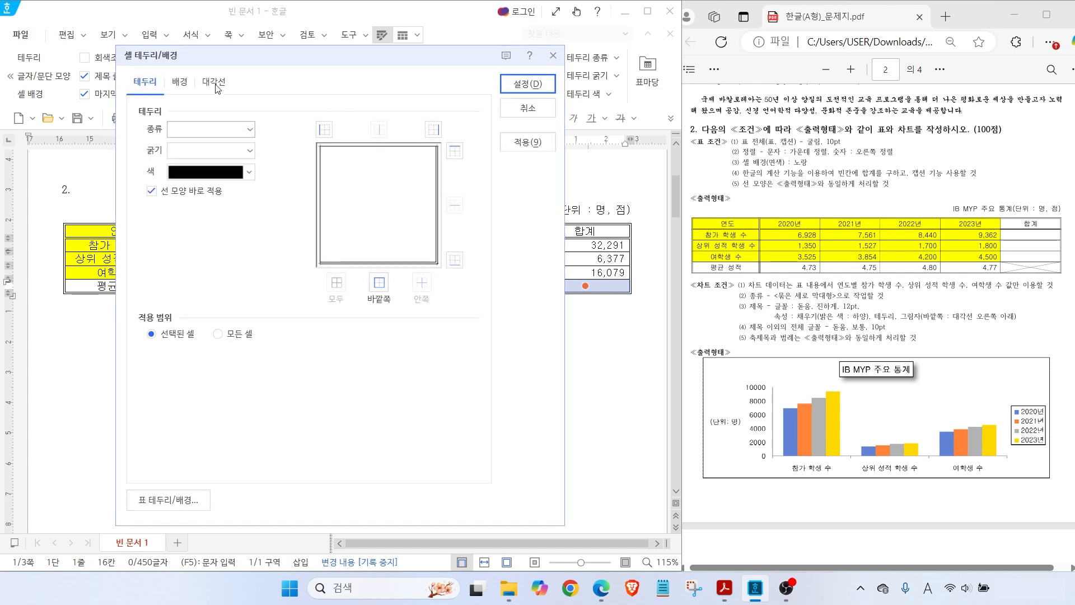
left_click(213, 81)
key("ctrl")
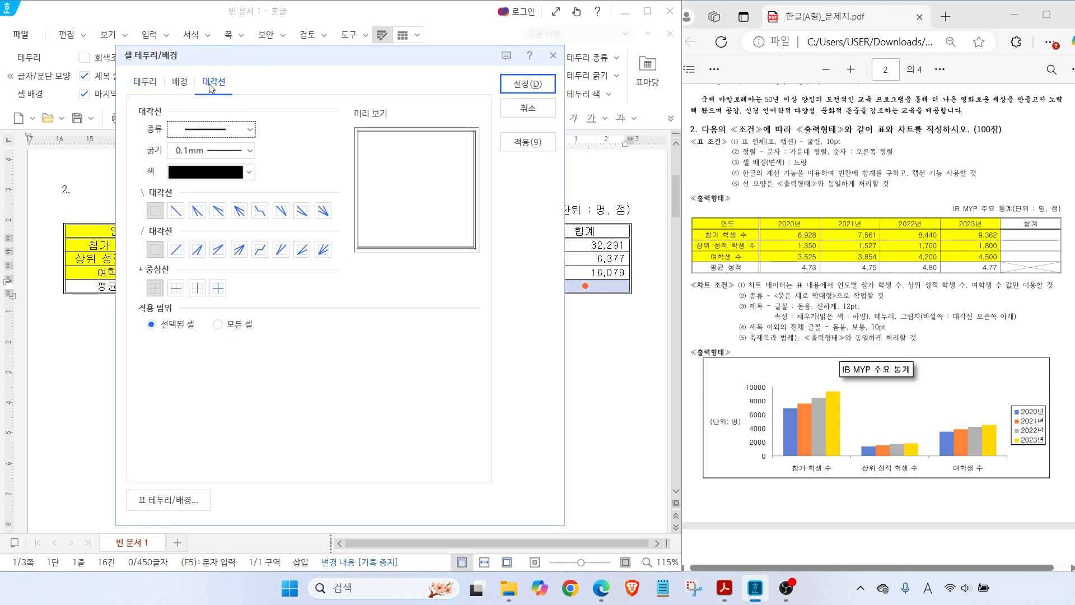
left_click(176, 211)
left_click(176, 250)
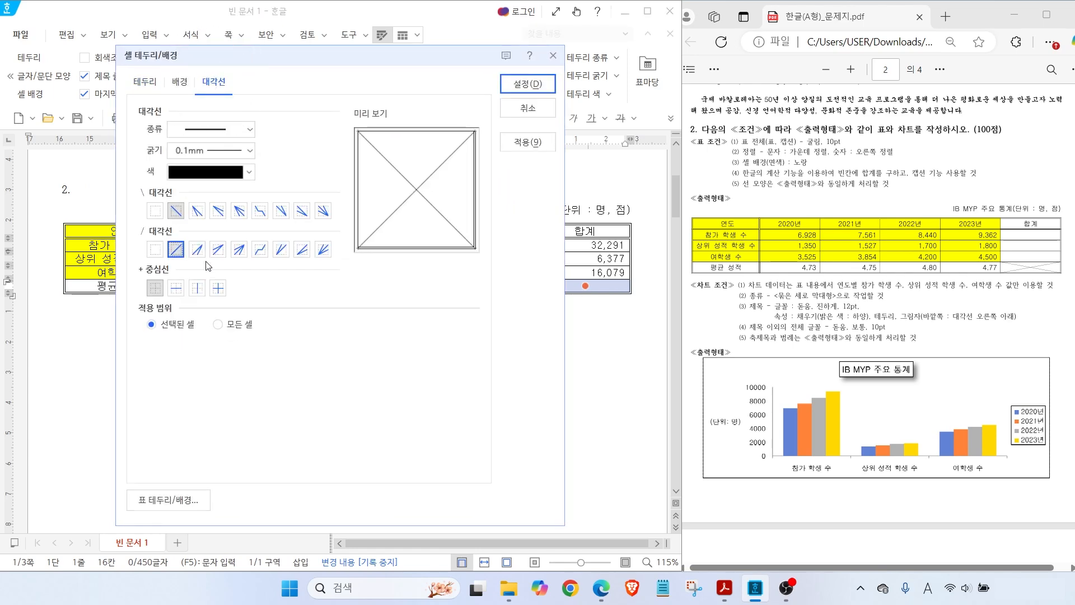
left_click(516, 85)
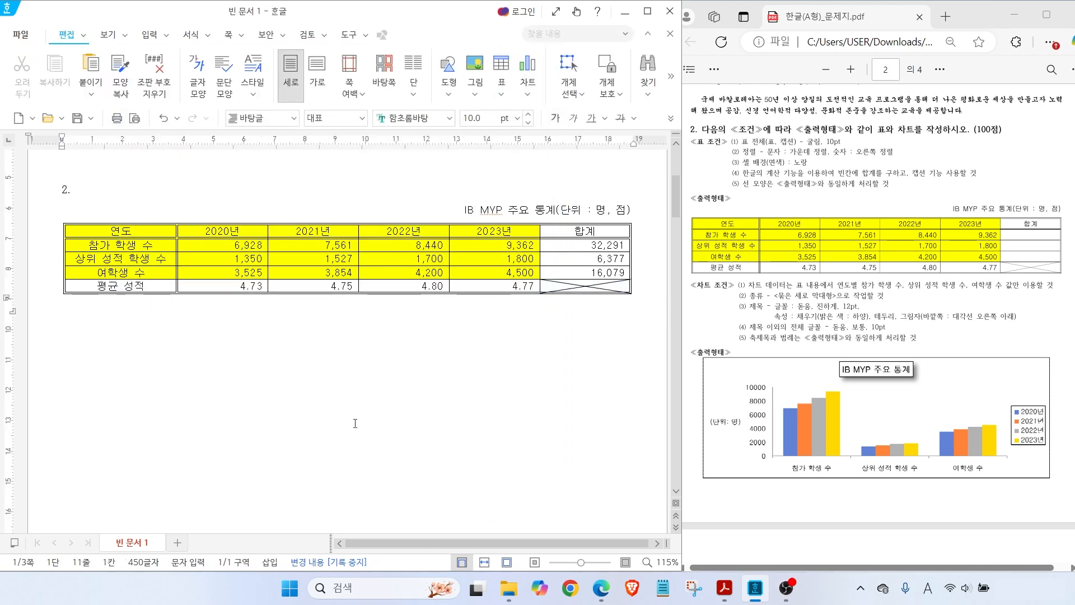
key("ctrl+2")
mouse_move(688, 214)
left_mouse_down()
mouse_move(1008, 271)
mouse_move(1042, 325)
mouse_move(1002, 269)
left_mouse_up()
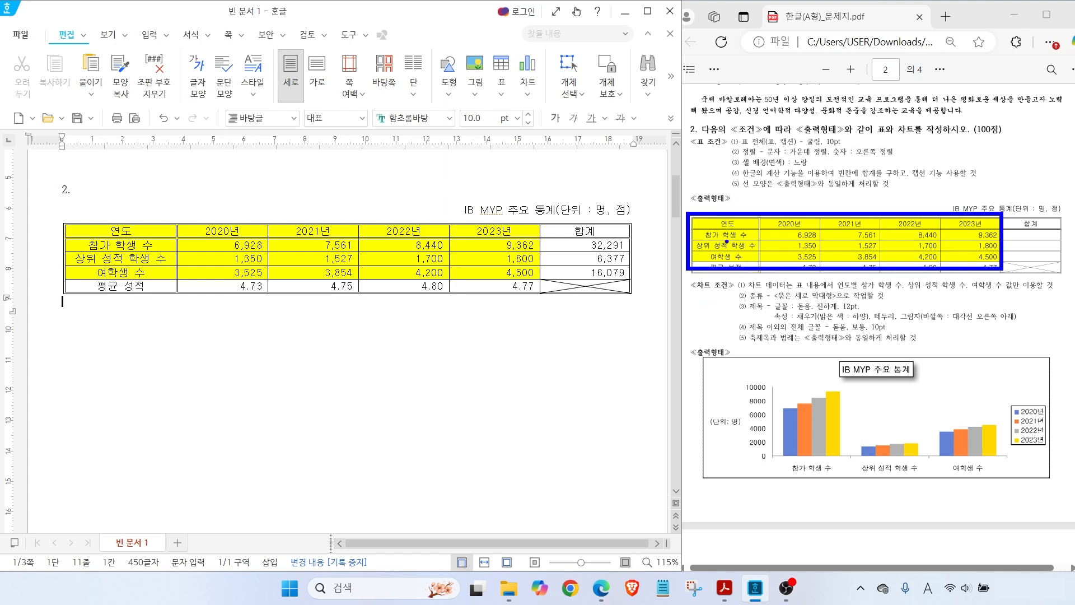
left_click_drag(741, 245, 788, 350)
Chart the 연도 to 4,500 range as a clustered column chart and dismiss the data editor
key("Escape")
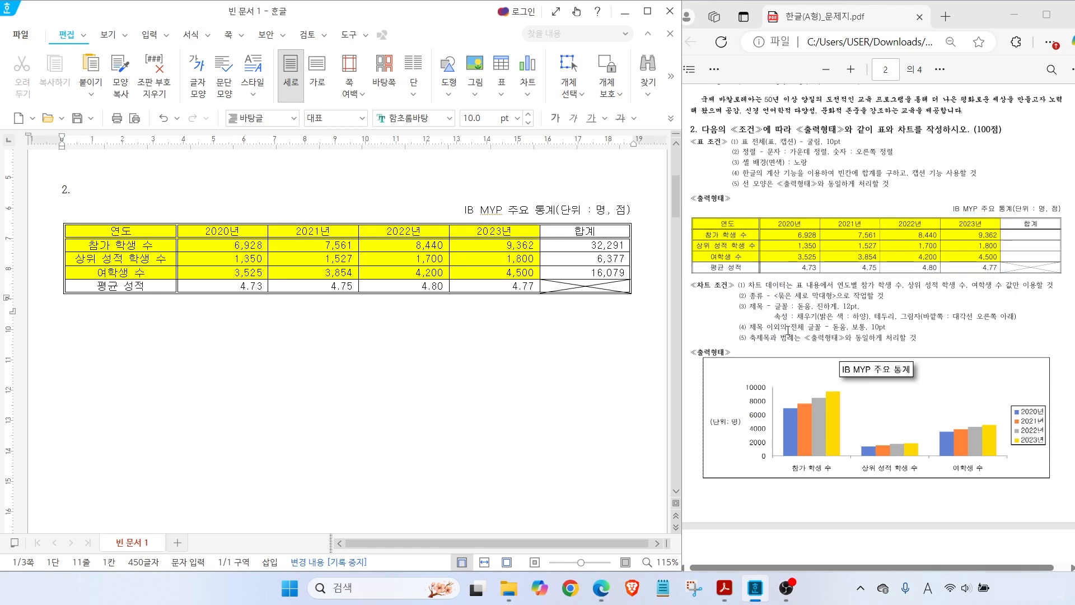
left_click_drag(136, 227, 485, 273)
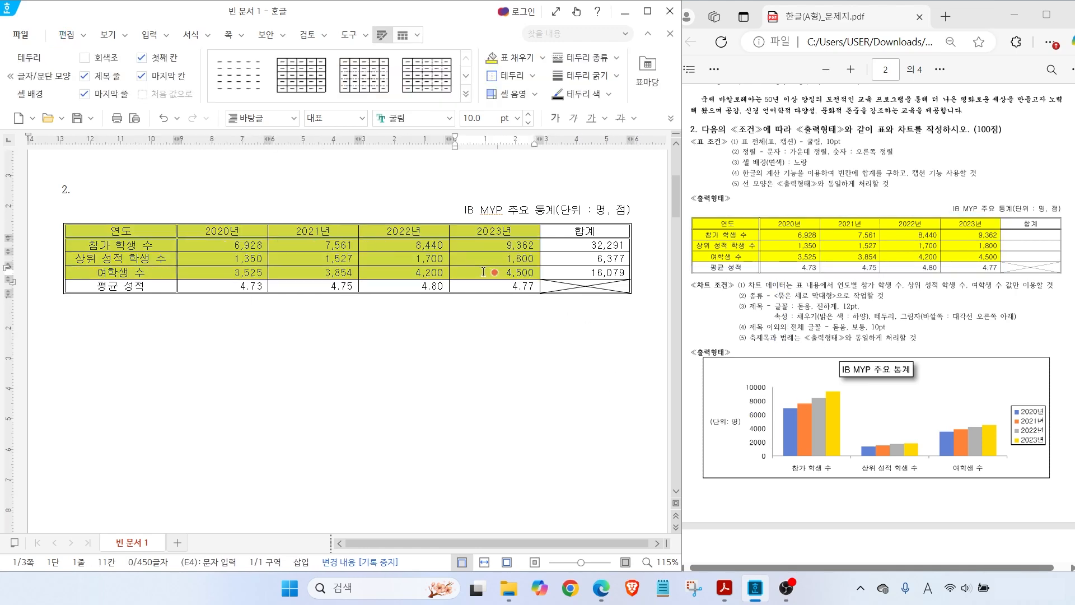
left_click(150, 38)
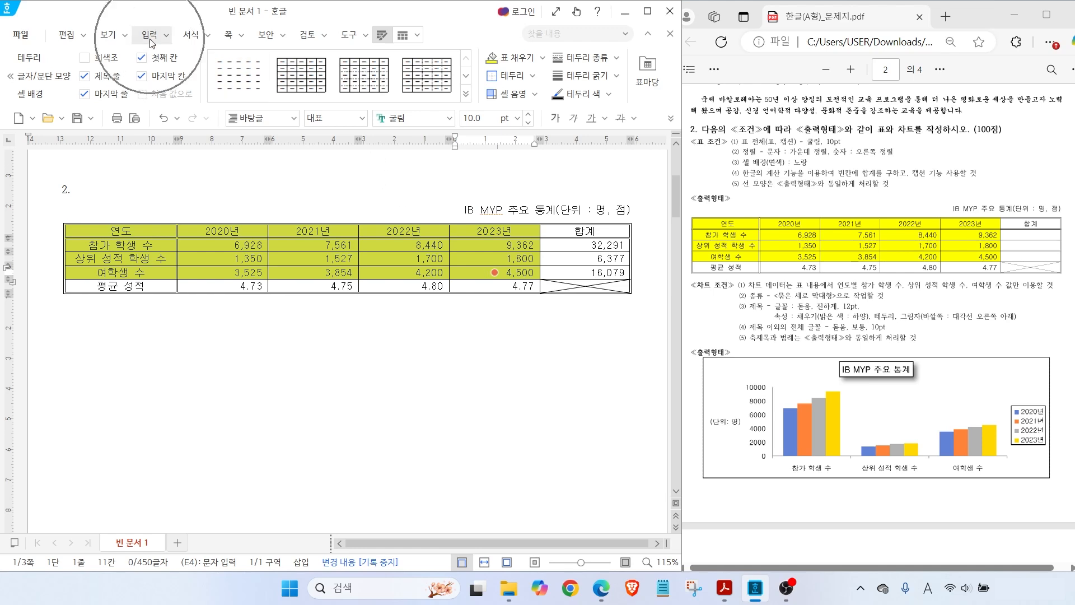
left_click(176, 73)
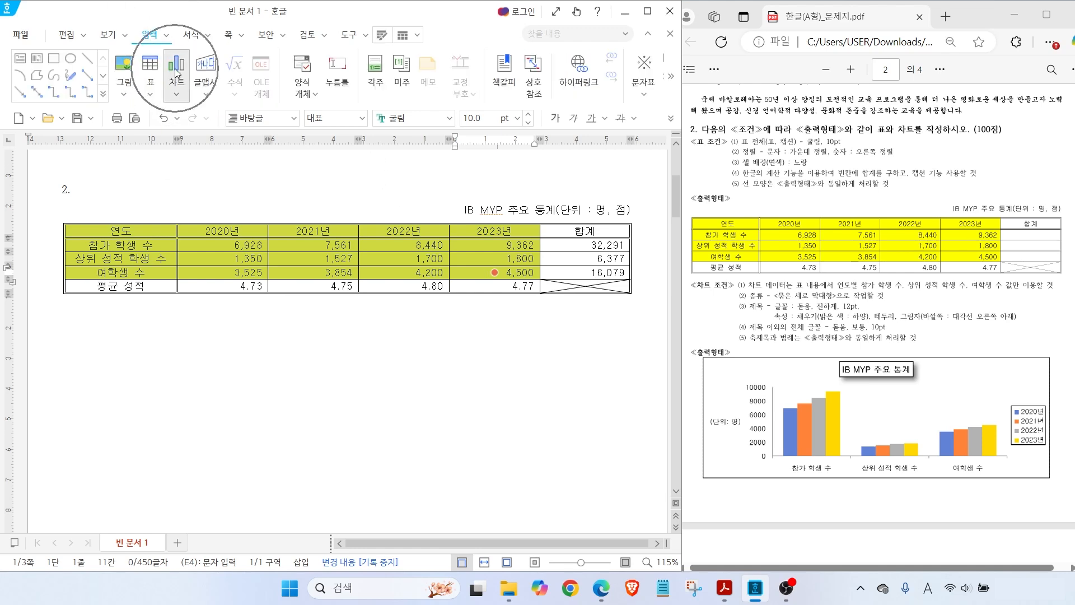
left_click(815, 415)
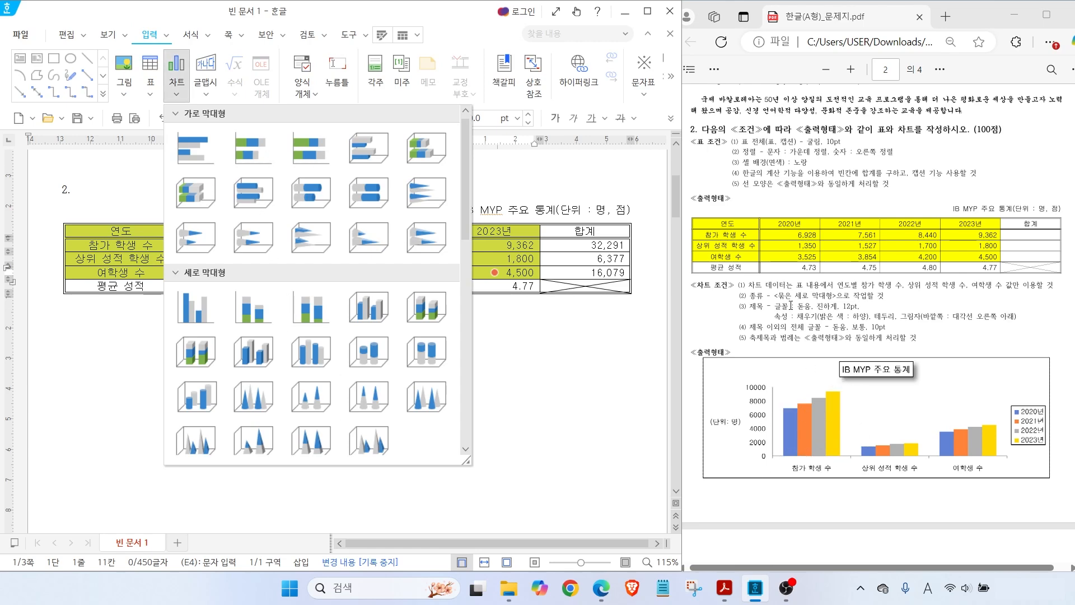
left_click(195, 307)
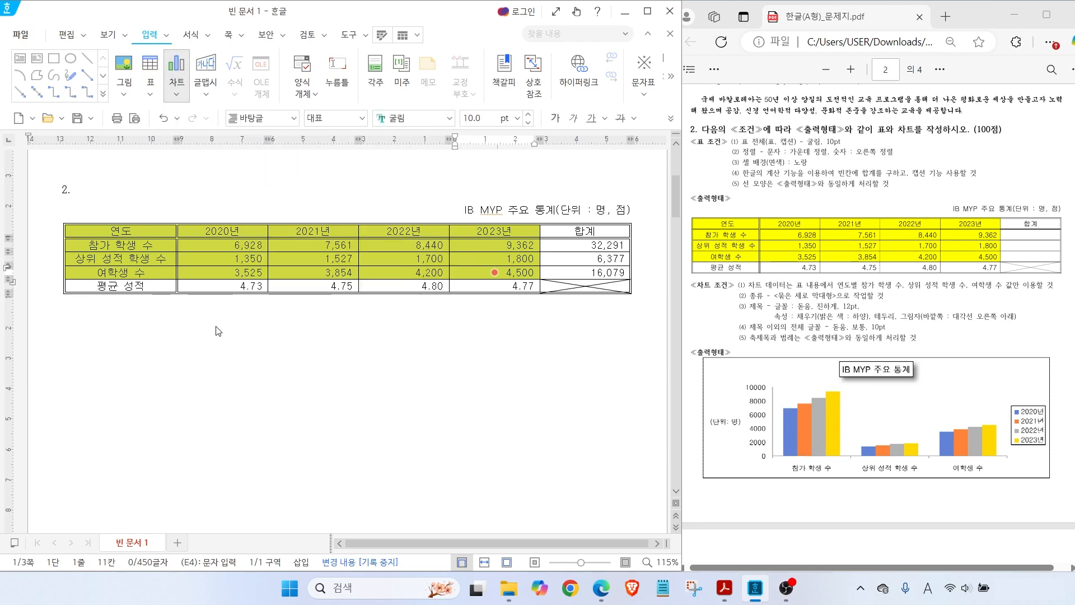
left_click(238, 290)
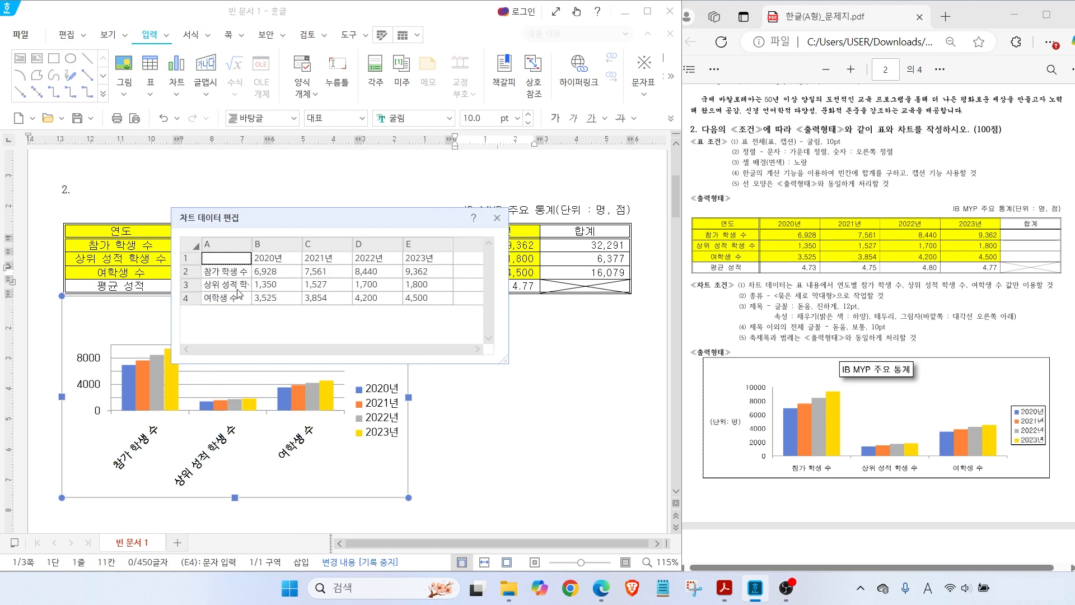
left_click_drag(273, 217, 316, 209)
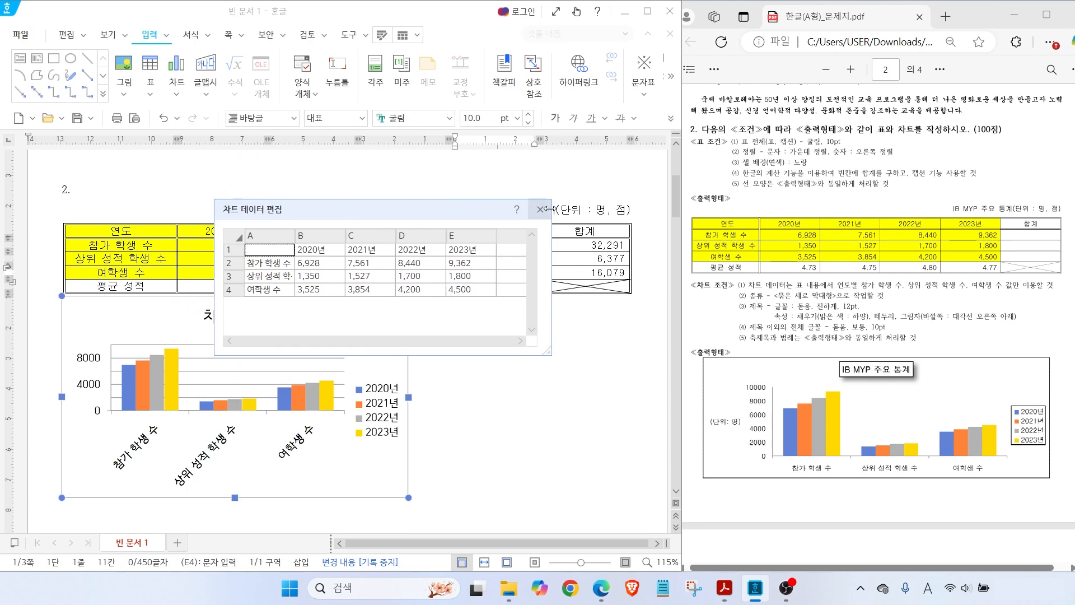
left_click(541, 210)
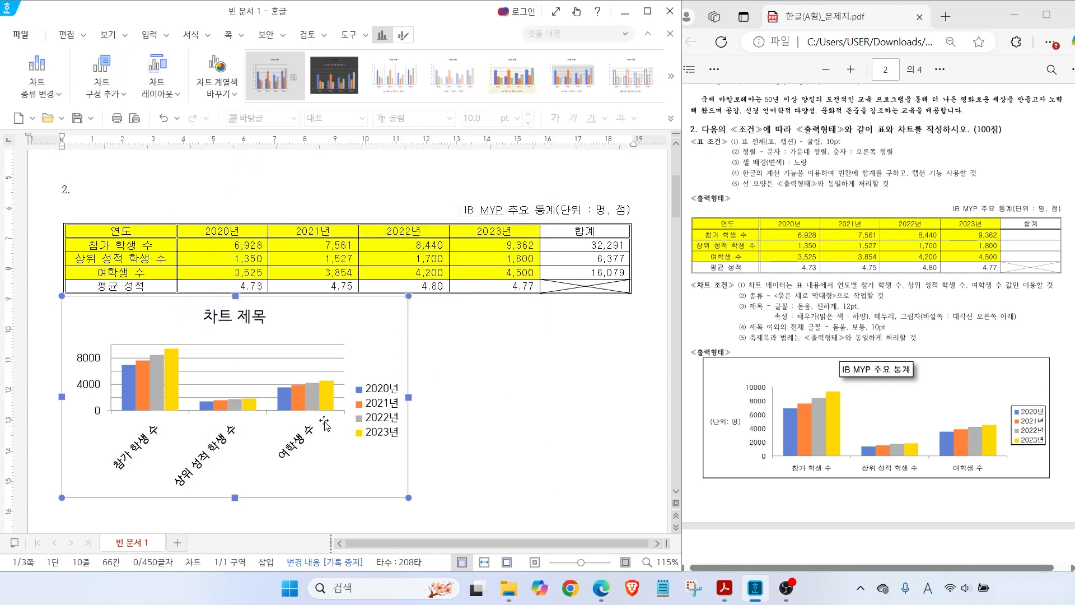
Stretch the chart to the table's right edge and lower it slightly beneath the table
left_click(410, 396)
left_click_drag(409, 398, 627, 397)
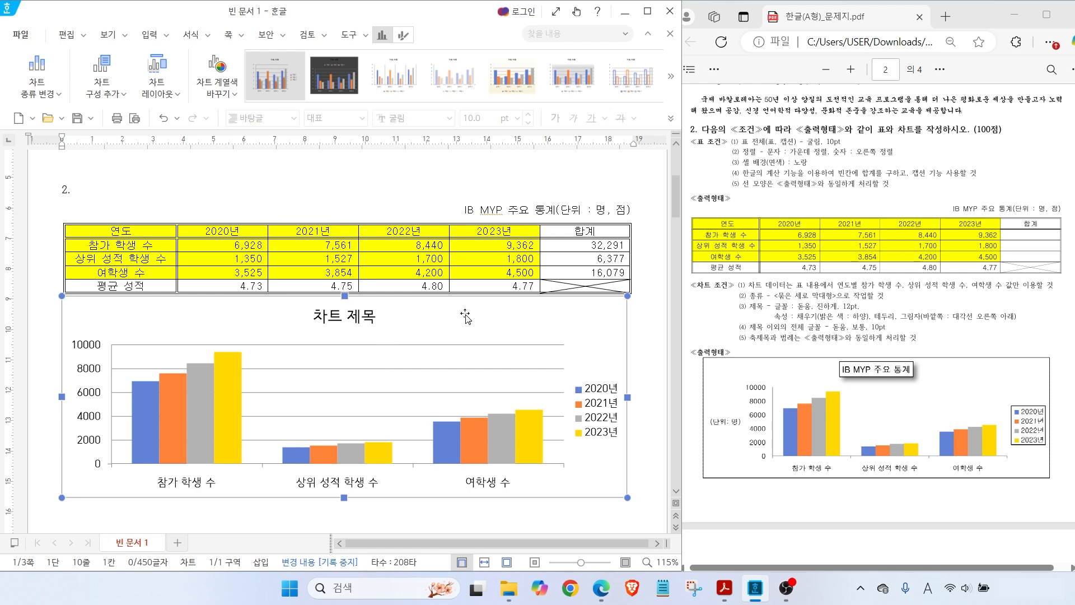
left_click_drag(489, 328, 496, 347)
left_click_drag(611, 334, 612, 358)
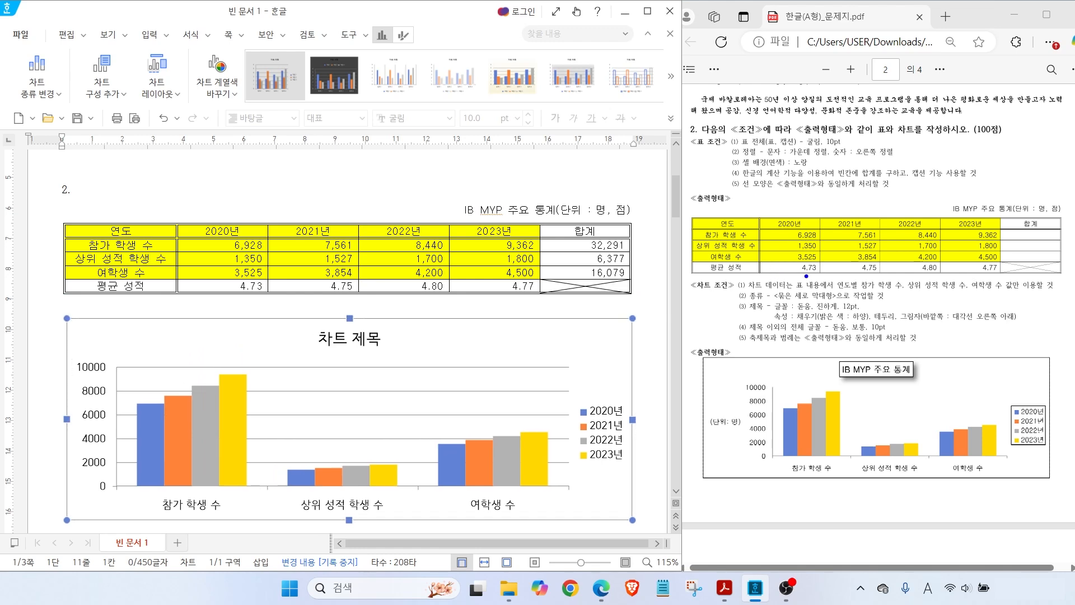
left_click_drag(804, 275, 777, 249)
left_click_drag(866, 288, 1024, 288)
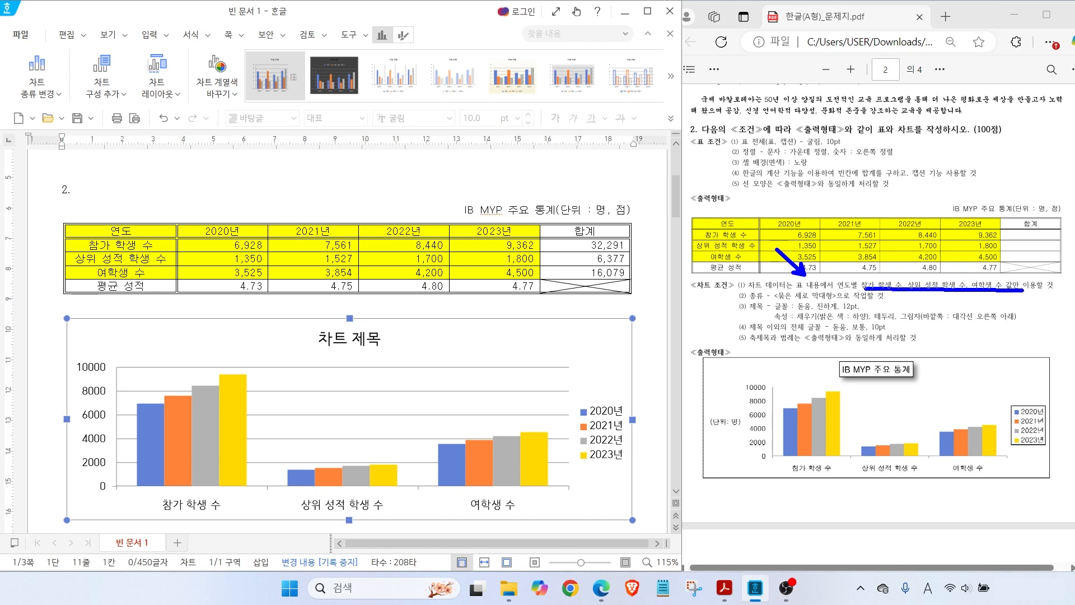
left_click_drag(783, 300, 895, 299)
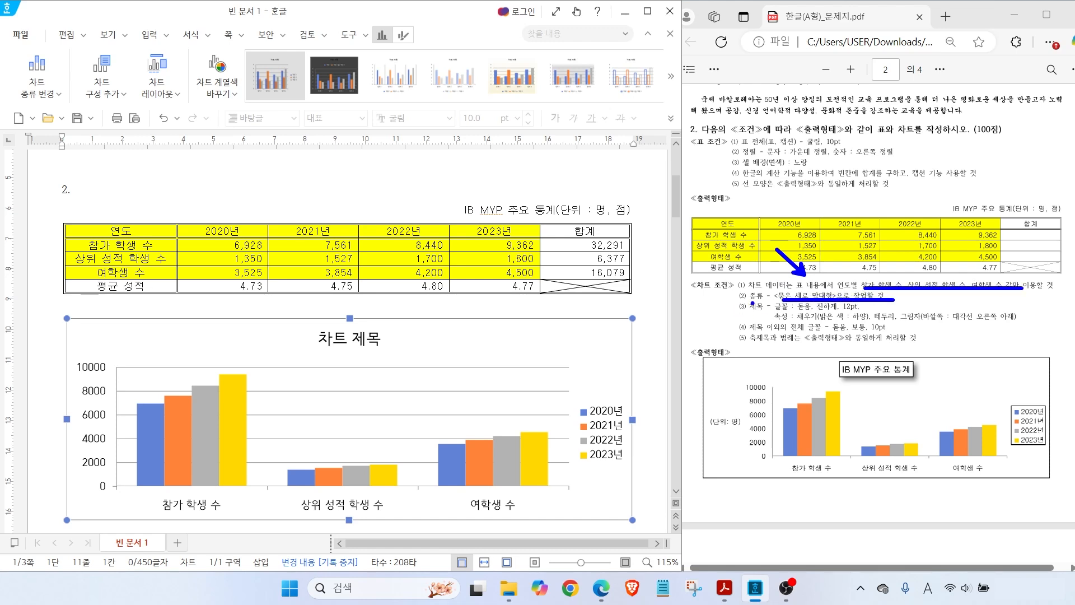
key("Escape")
key("ctrl")
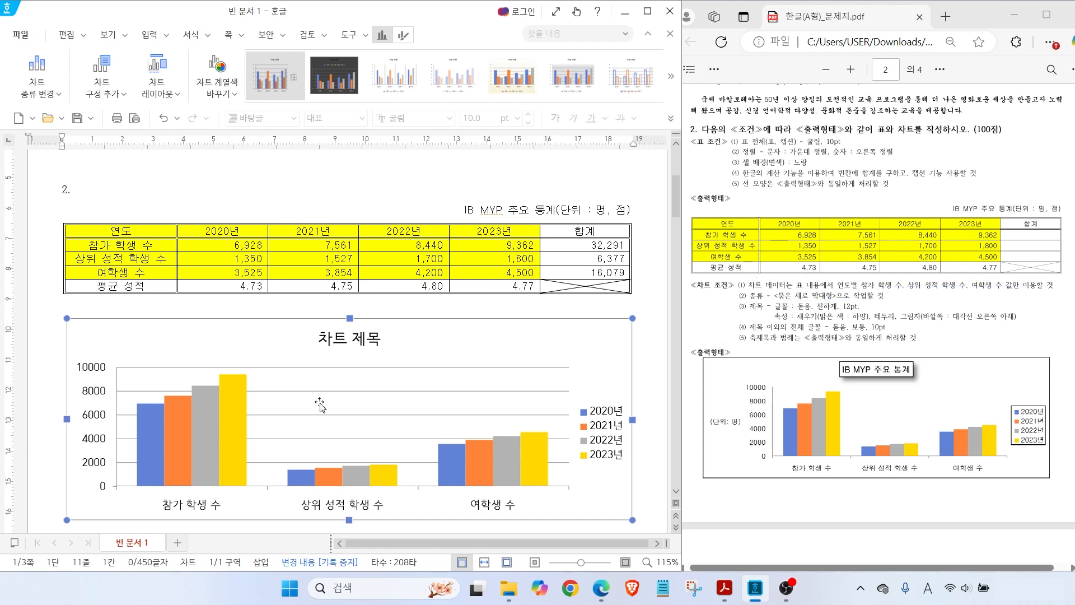
left_click(342, 339)
Replace the chart title '차트 제목' with 'IB MYP 주요 통계'
right_click(340, 342)
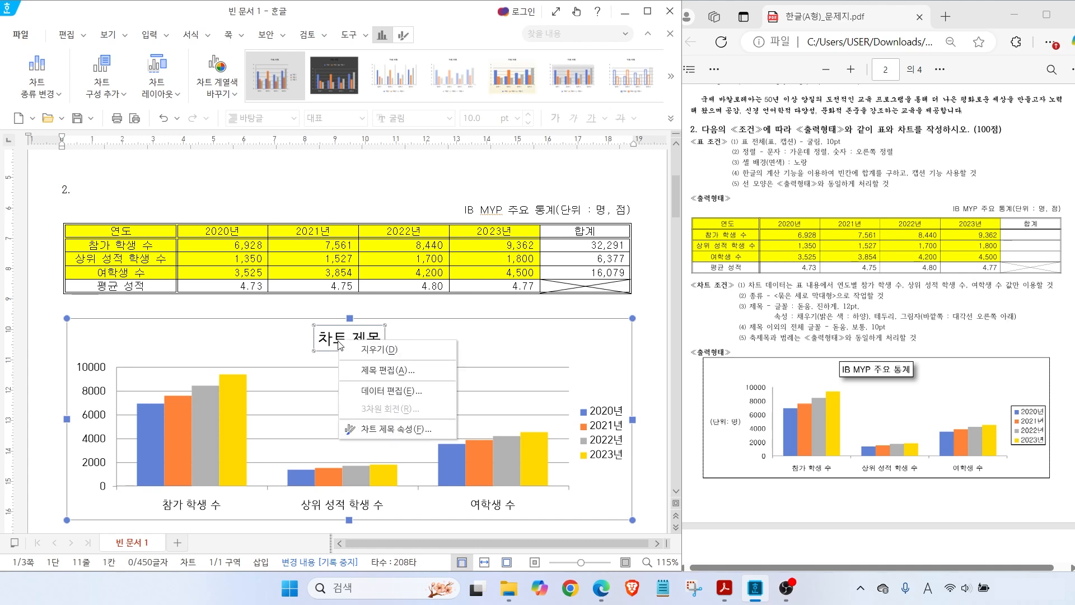
key("ctrl")
left_click(376, 372)
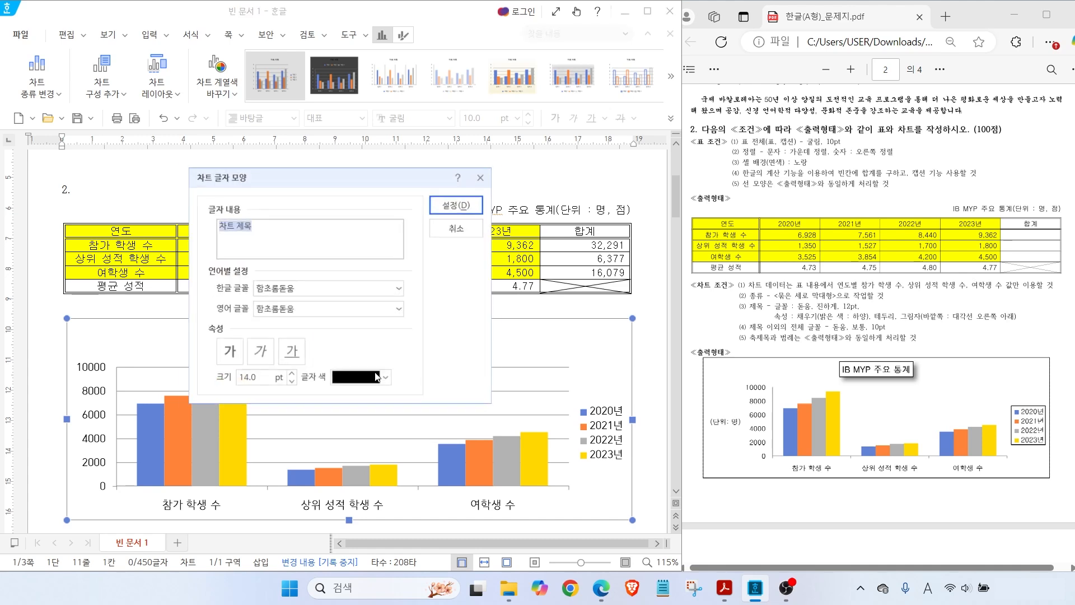
key("BackSpace")
type("IB MYP")
key("Hangul")
type("주요 통ㄱ")
key("alt")
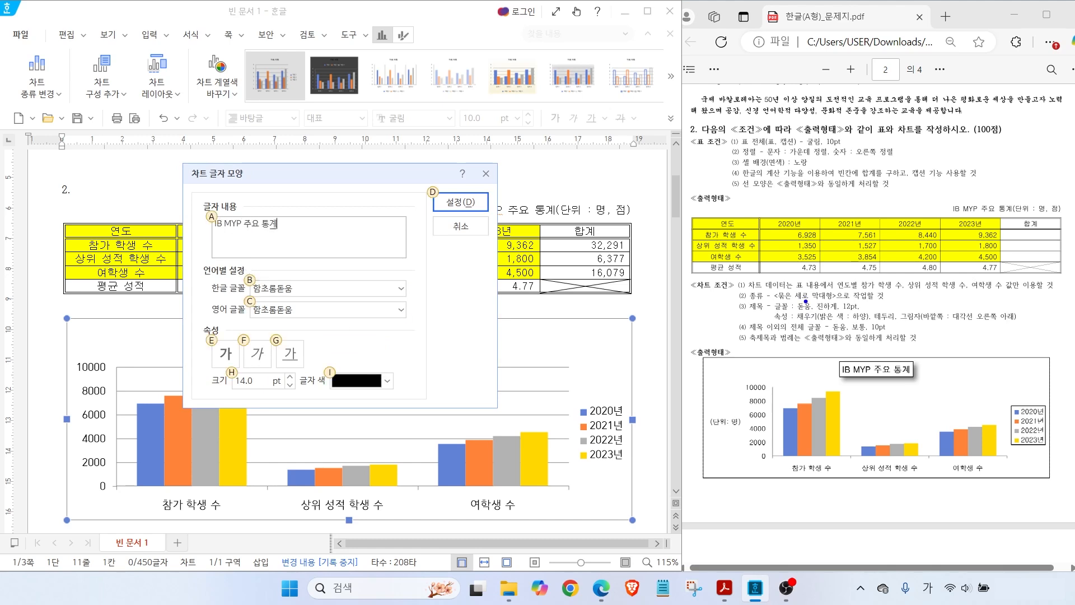
left_click_drag(809, 300, 827, 279)
key("Escape")
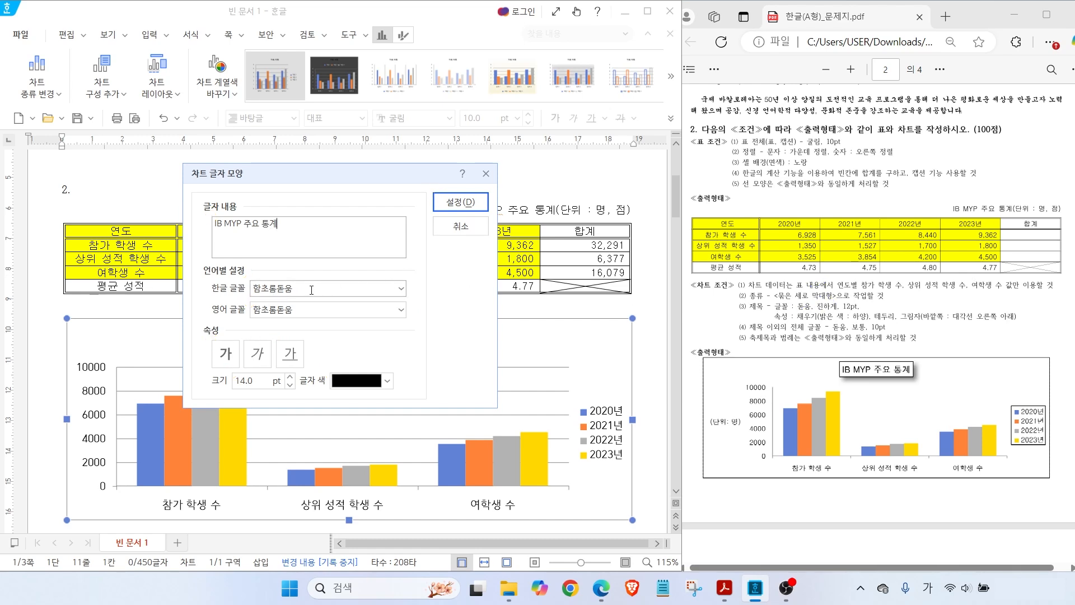
Format the title in 돋움 for Korean and English text, 12 pt, bold
left_click(401, 288)
left_click_drag(401, 553, 392, 424)
left_click(358, 523)
left_click(399, 310)
left_click_drag(400, 282, 398, 260)
left_click(268, 82)
left_click(291, 386)
left_click(290, 386)
key("alt+e")
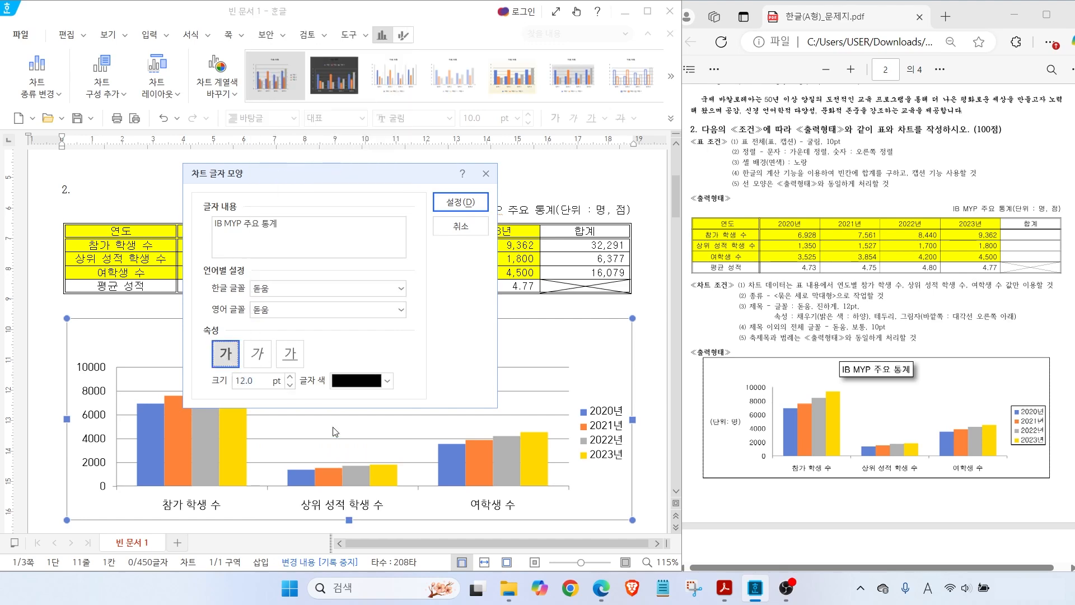
mouse_move(828, 284)
left_mouse_down()
mouse_move(816, 299)
mouse_move(844, 292)
mouse_move(837, 298)
mouse_move(854, 304)
left_mouse_up()
left_click_drag(482, 193, 443, 221)
left_click(453, 203)
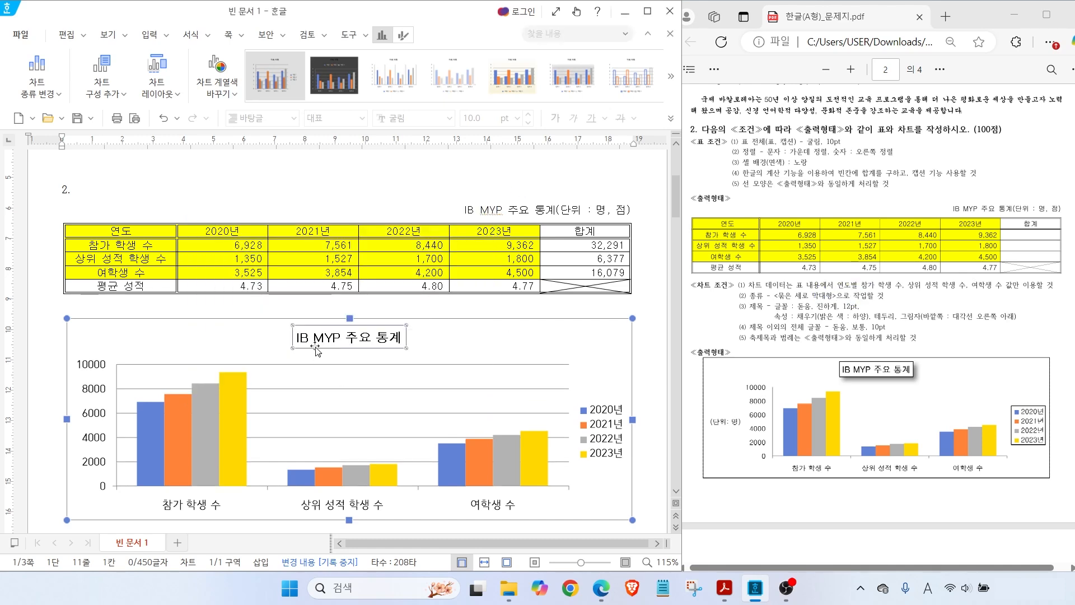
mouse_move(839, 288)
left_mouse_down()
mouse_move(816, 310)
mouse_move(838, 324)
mouse_move(908, 323)
left_mouse_up()
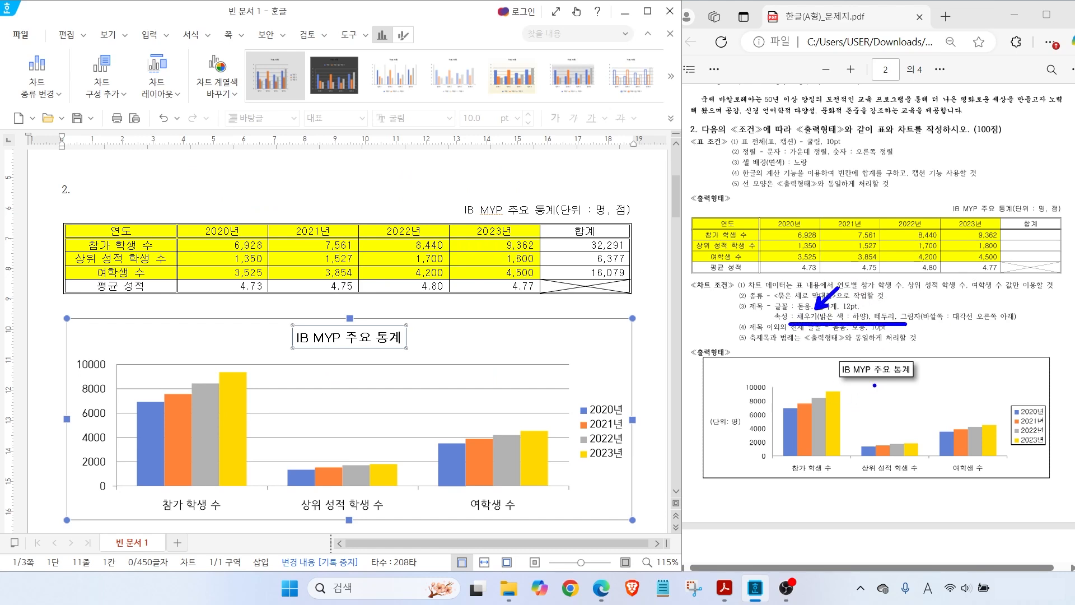
left_click_drag(882, 381, 898, 401)
key("Escape")
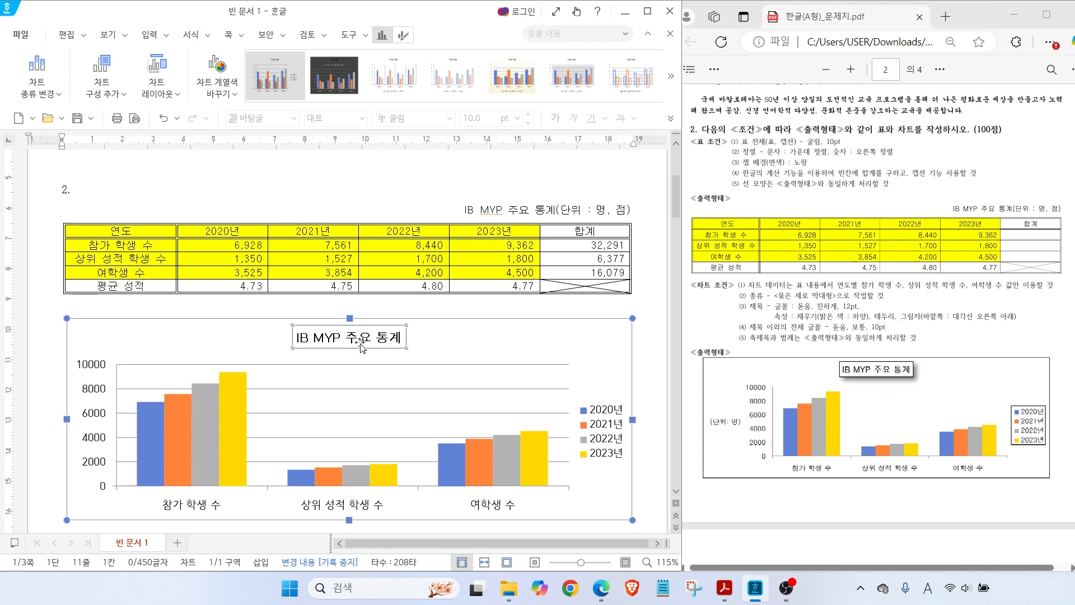
Give the chart title box a white fill and a black border
right_click(363, 347)
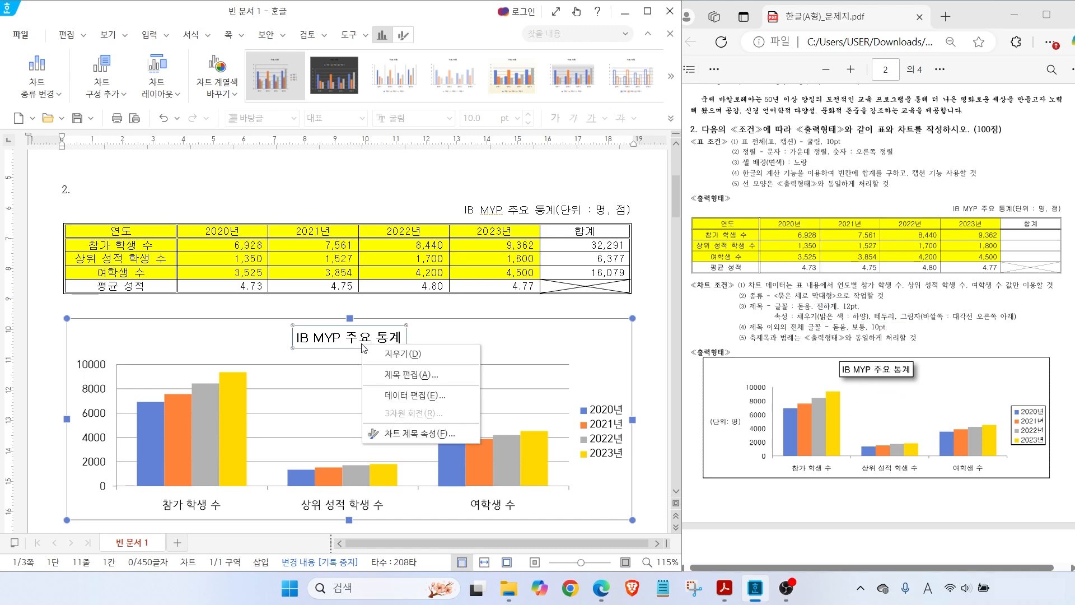
left_click(421, 434)
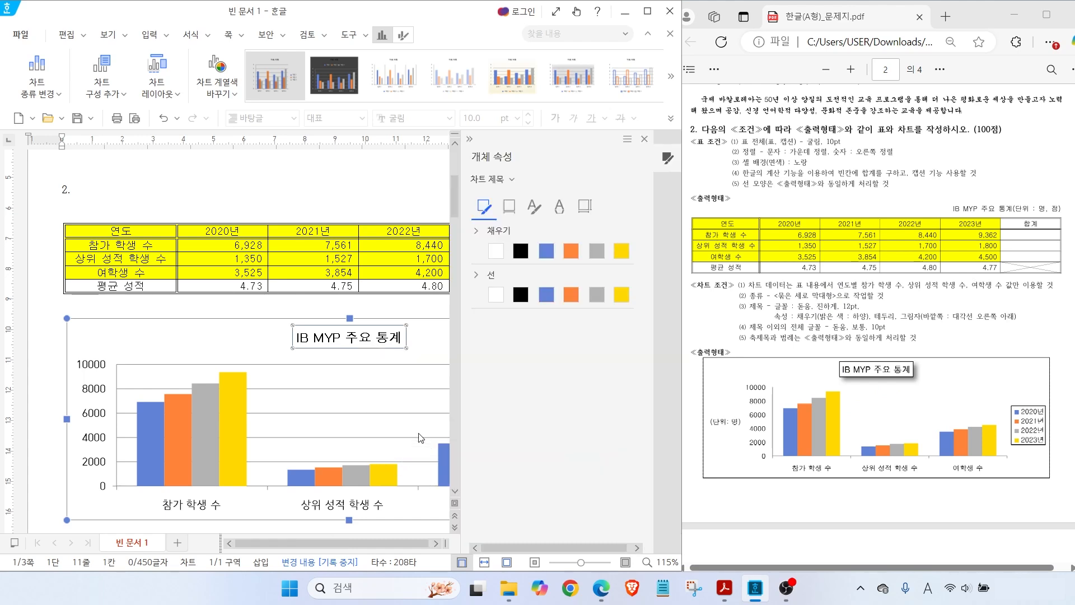
left_click_drag(687, 72, 1028, 527)
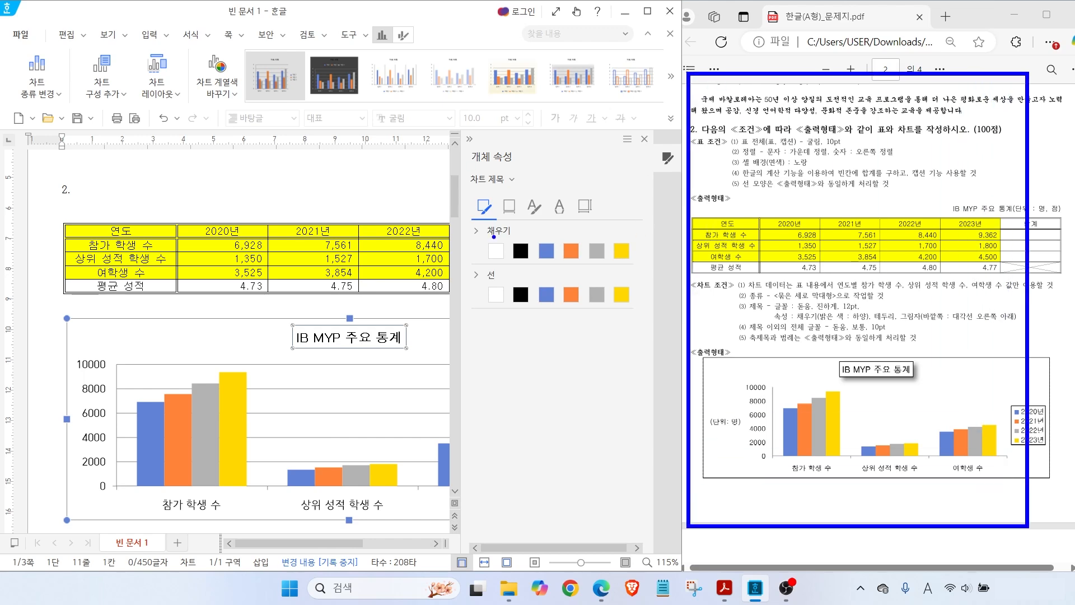
left_click_drag(462, 146, 640, 348)
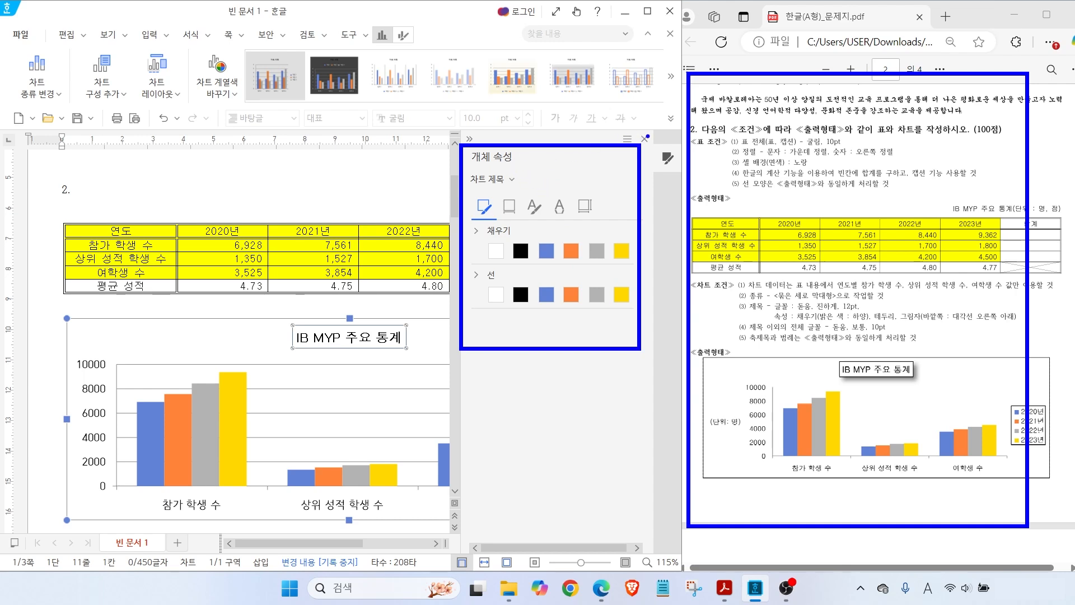
mouse_move(651, 148)
left_mouse_down()
mouse_move(639, 124)
mouse_move(651, 135)
left_mouse_up()
left_click(497, 251)
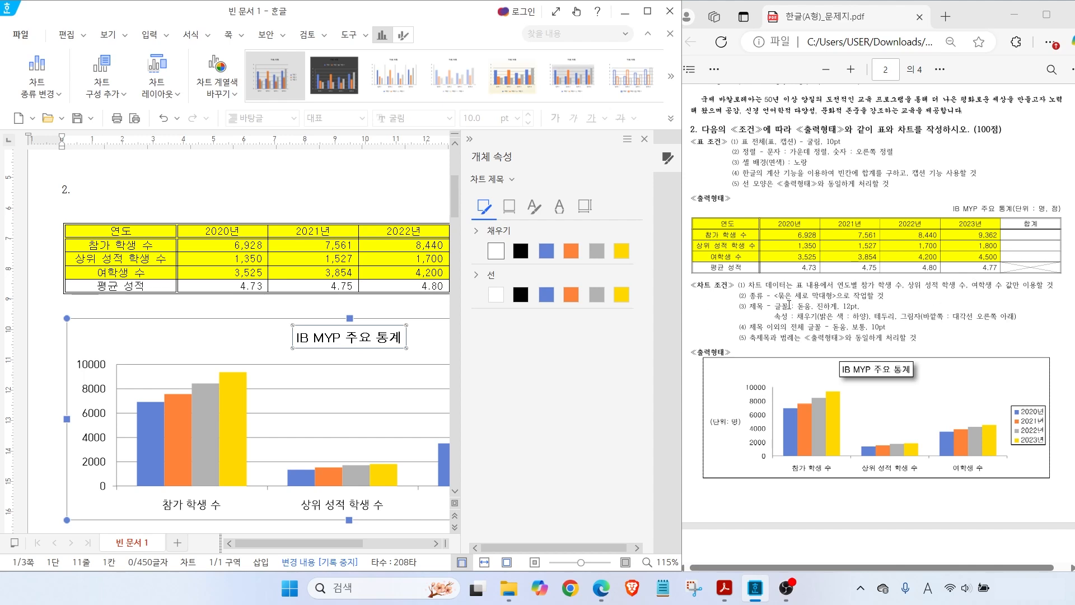
left_click(519, 296)
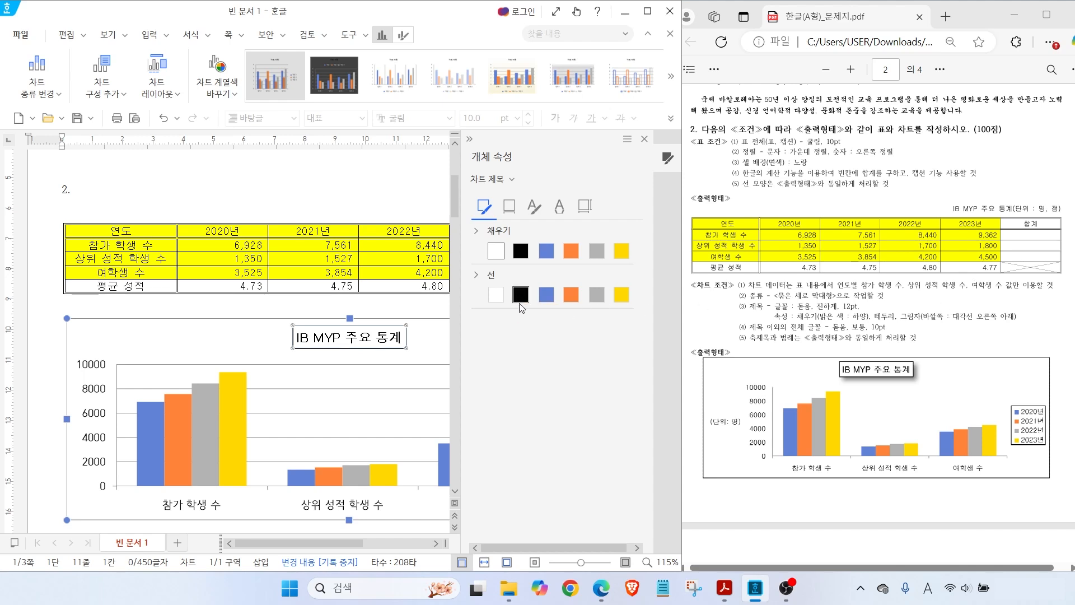
Add an outer drop shadow toward the lower right to the title box
left_click(509, 207)
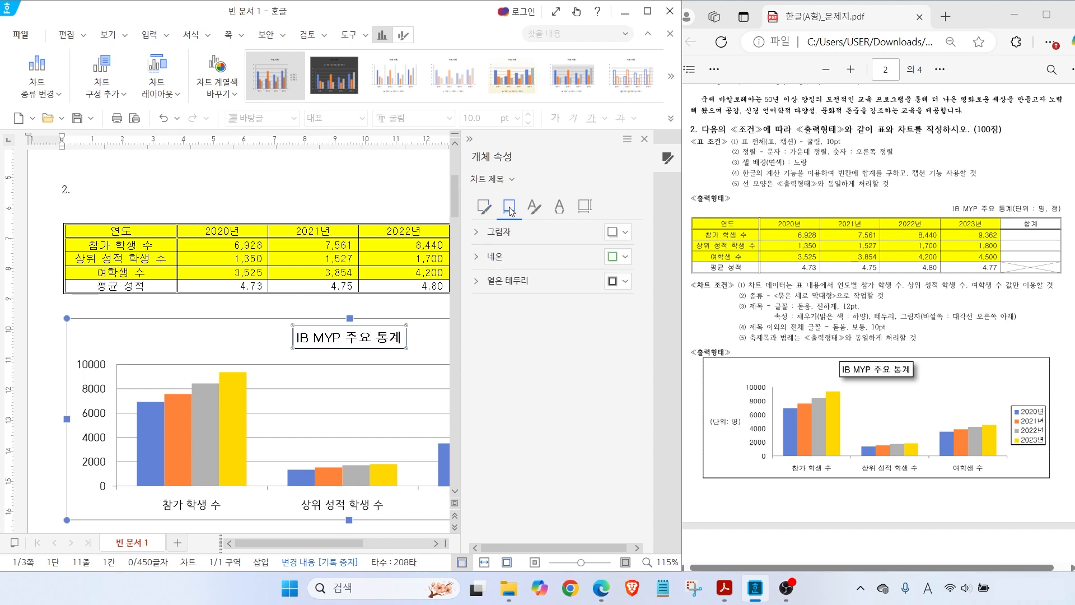
left_click(502, 239)
left_click(617, 234)
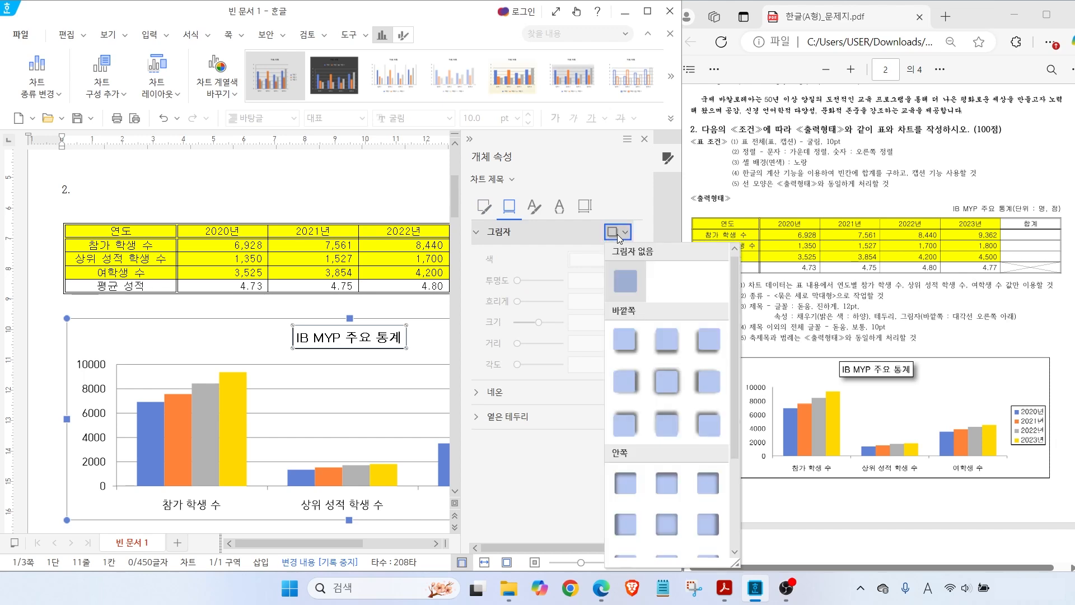
left_click(631, 342)
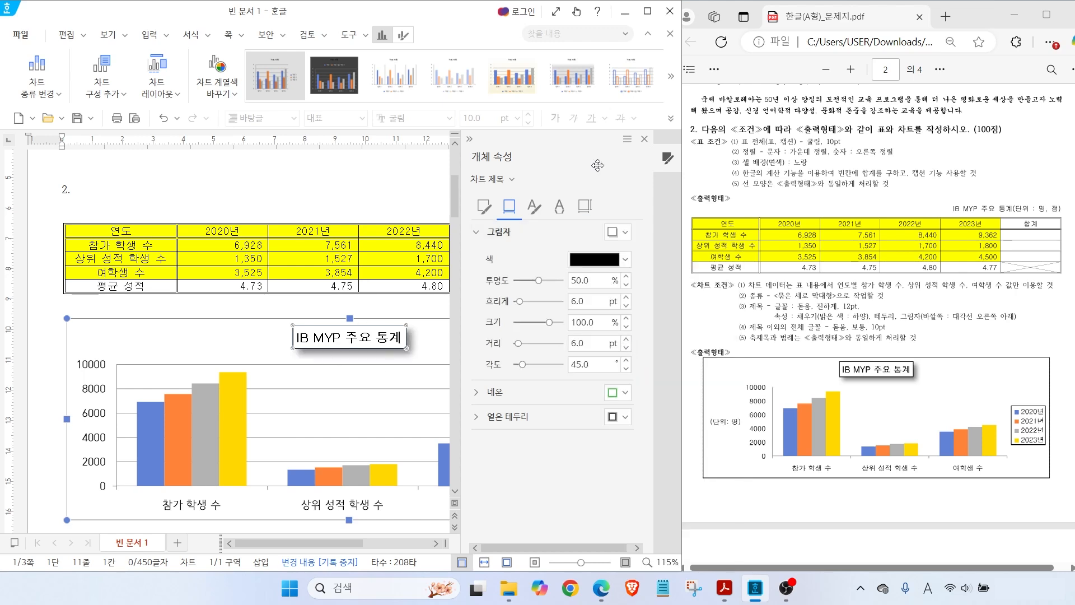
left_click(644, 138)
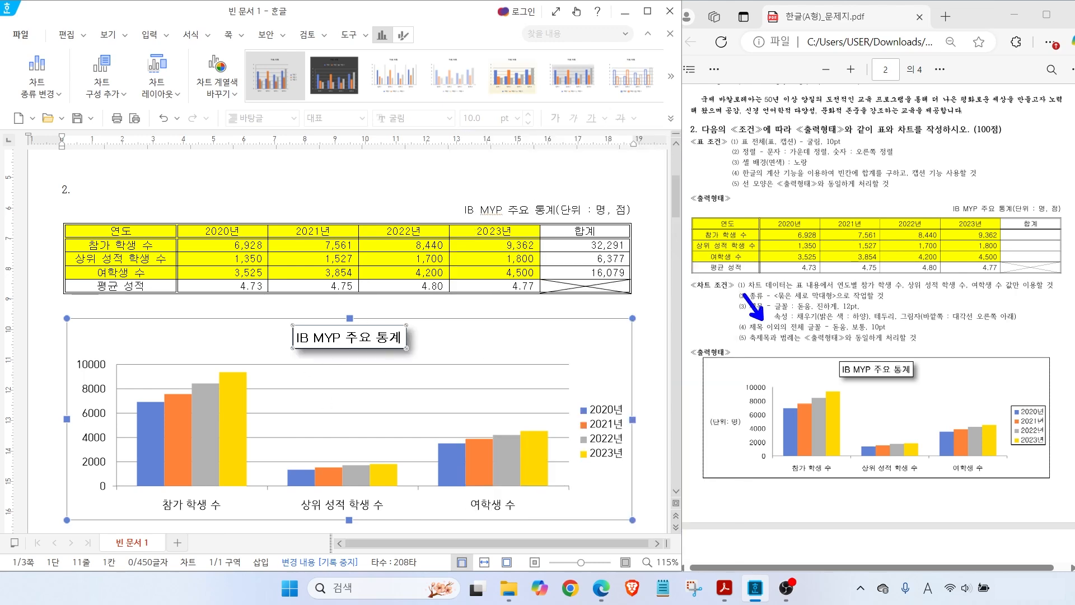
left_click_drag(768, 333, 902, 335)
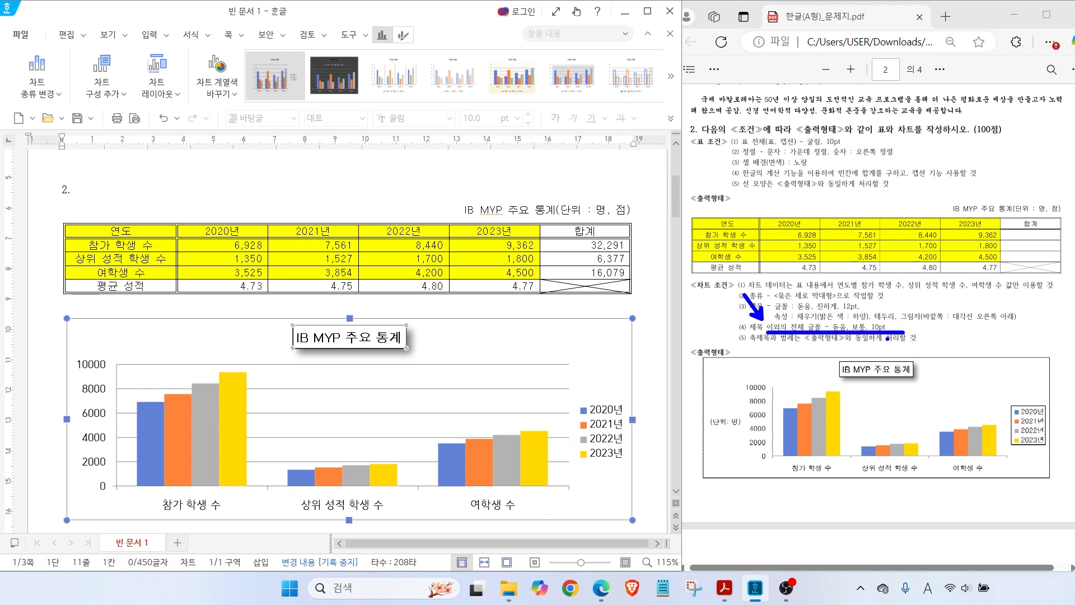
left_click(96, 389)
Set the value axis labels to 돋움 for both Korean and English text
right_click(95, 390)
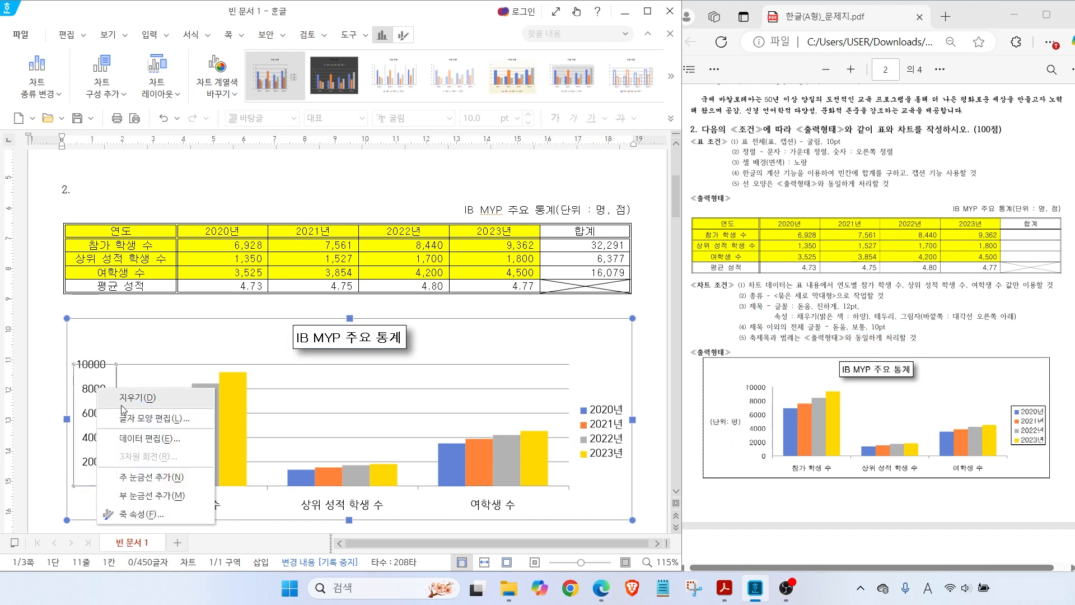
left_click(133, 421)
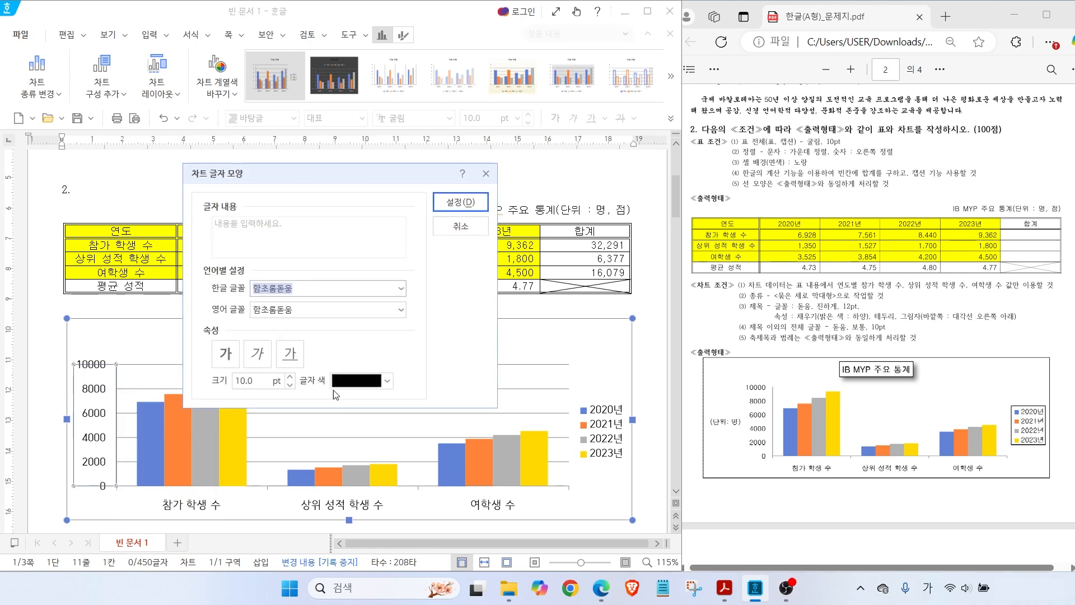
left_click(401, 289)
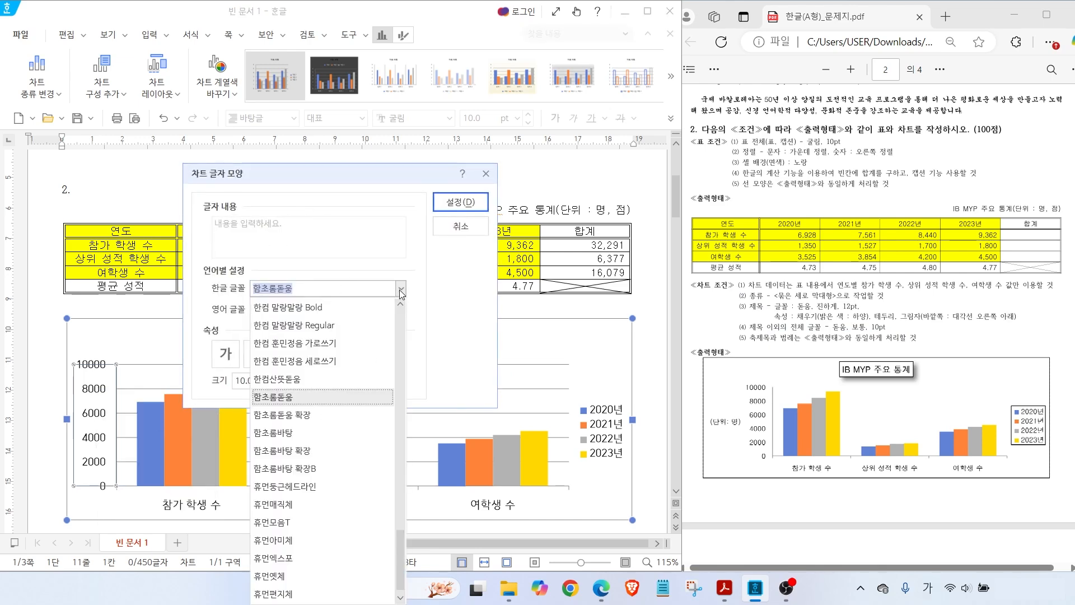
scroll(398, 430, "up", 5)
left_click(270, 452)
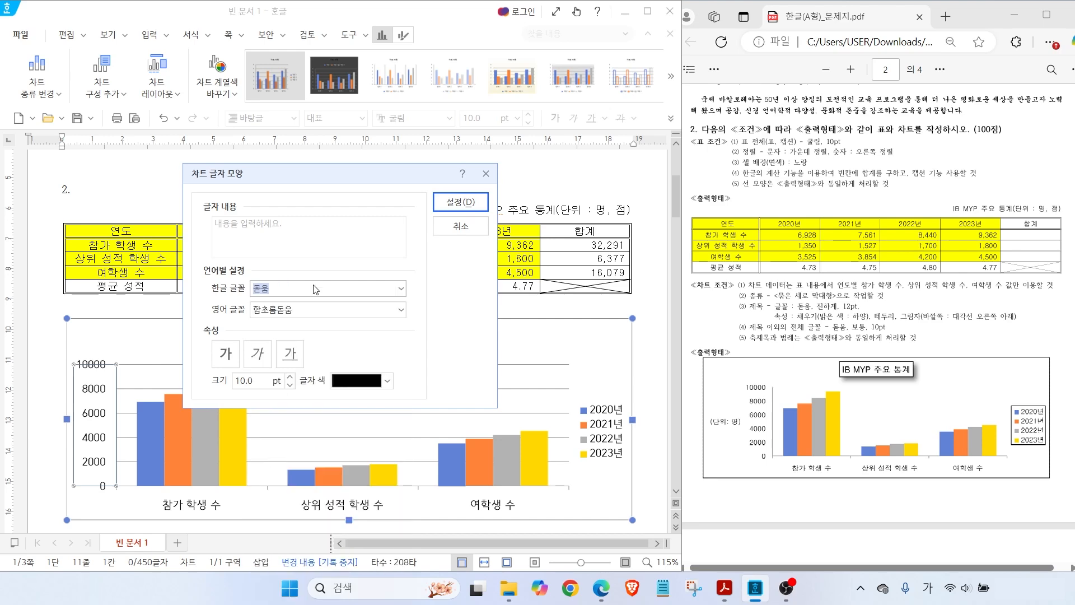
left_click(401, 309)
left_click_drag(402, 282, 402, 265)
left_click(272, 101)
left_click(460, 202)
Set the category axis labels to 돋움 for both Korean and English text
right_click(197, 502)
left_click(253, 462)
left_click(401, 288)
scroll(397, 504, "up", 8)
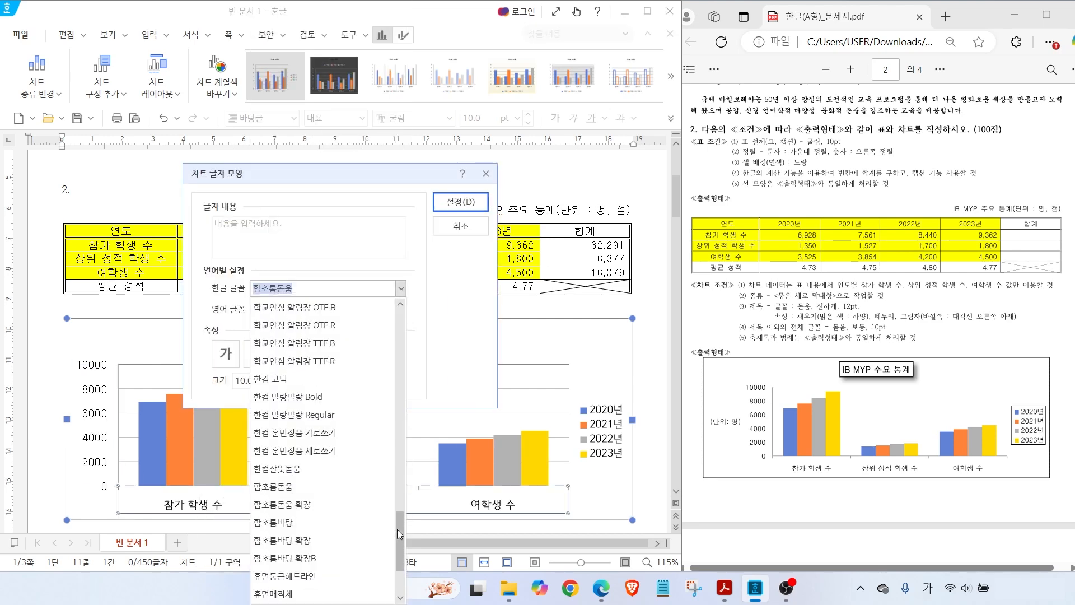
left_click(266, 350)
left_click(401, 309)
left_click_drag(401, 282, 400, 264)
left_click(271, 225)
left_click(460, 202)
Set the legend text to 돋움 for both Korean and English text
right_click(603, 431)
left_click(633, 497)
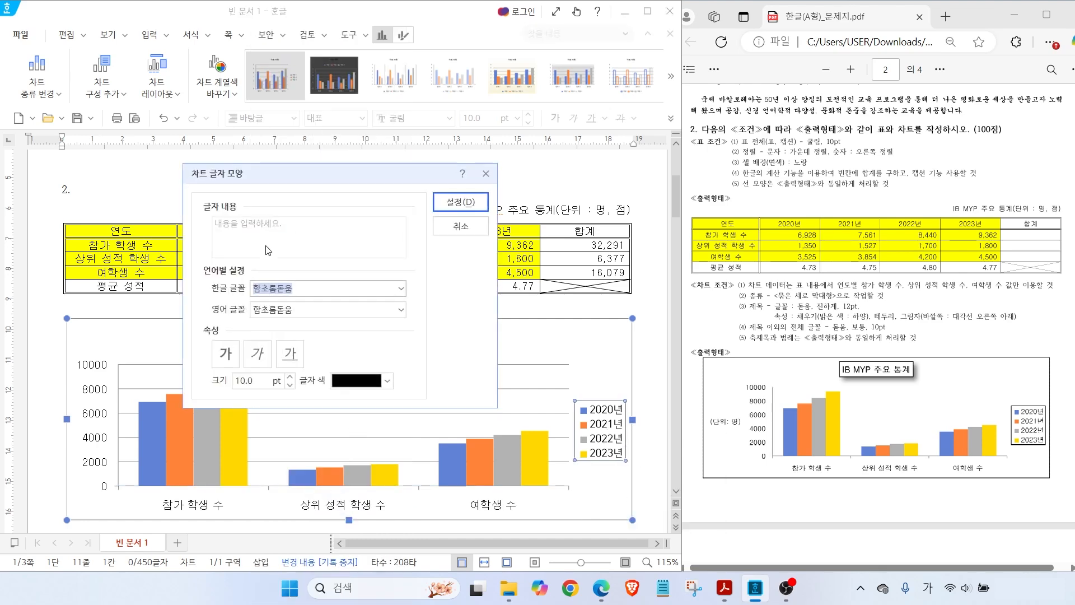
left_click(400, 288)
left_click_drag(392, 513, 381, 449)
left_click(308, 379)
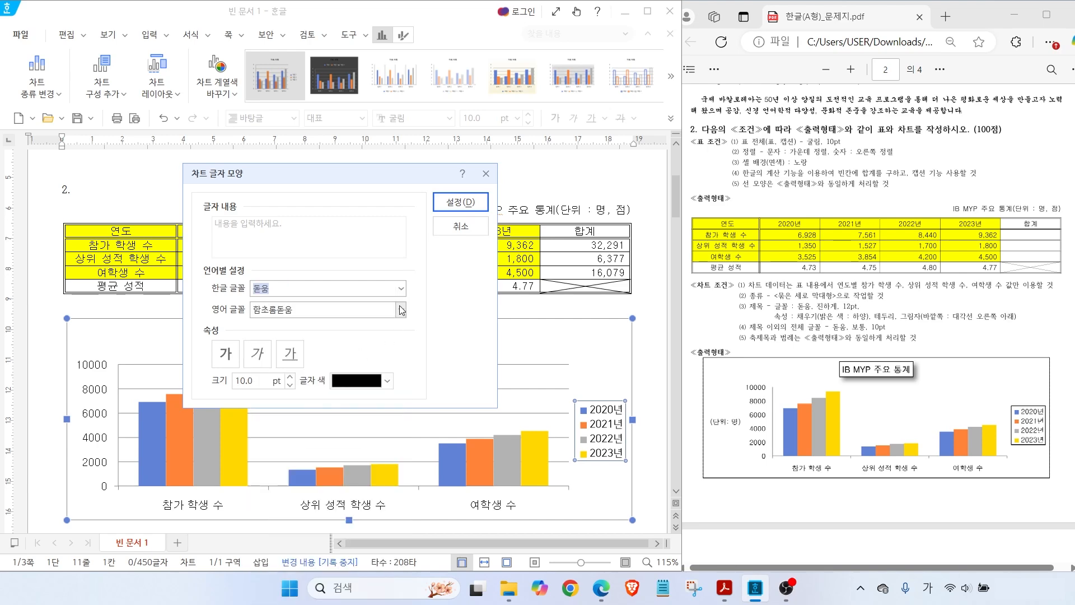
left_click(401, 310)
left_click_drag(400, 281, 391, 265)
left_click(280, 157)
left_click(448, 203)
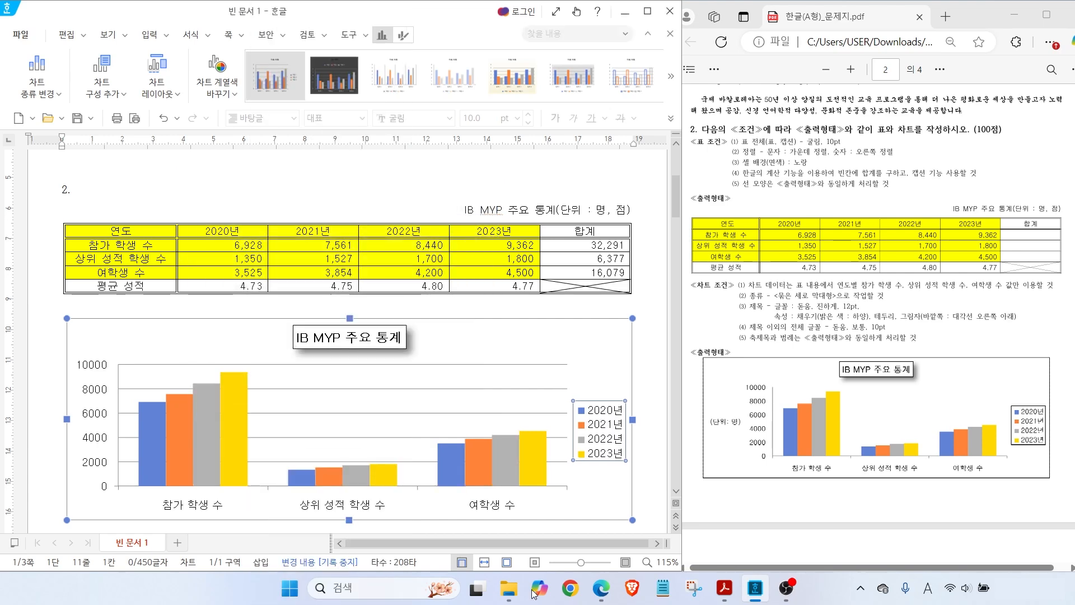
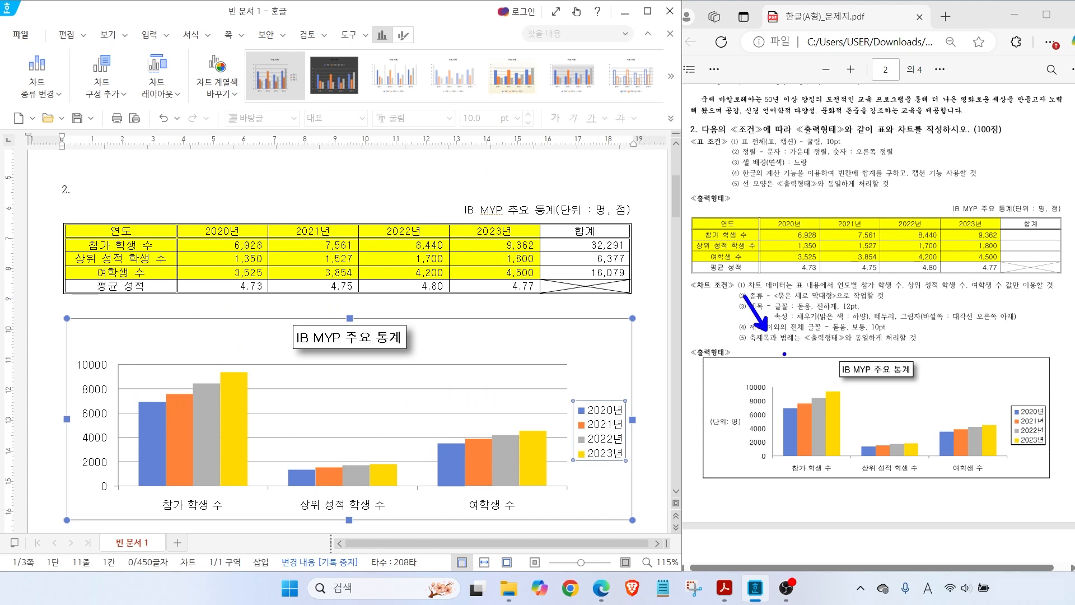
Mark condition (5), the (단위: 명) label and the legend on the sample chart
left_click_drag(758, 348, 875, 346)
mouse_move(740, 431)
left_mouse_down()
mouse_move(701, 414)
mouse_move(738, 421)
left_mouse_up()
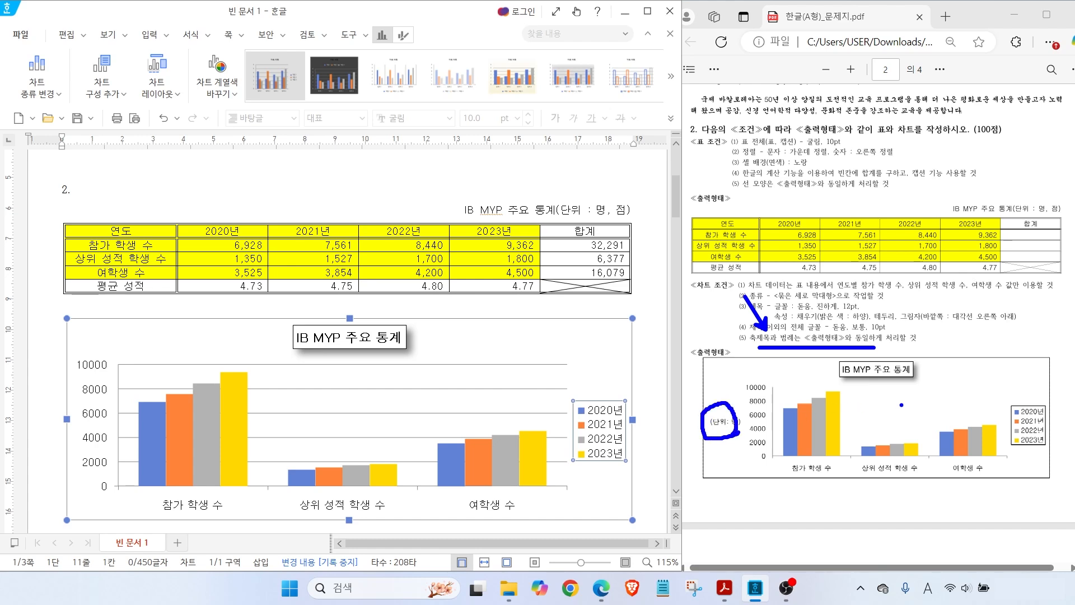
mouse_move(1026, 439)
left_mouse_down()
mouse_move(989, 438)
mouse_move(1030, 445)
left_mouse_up()
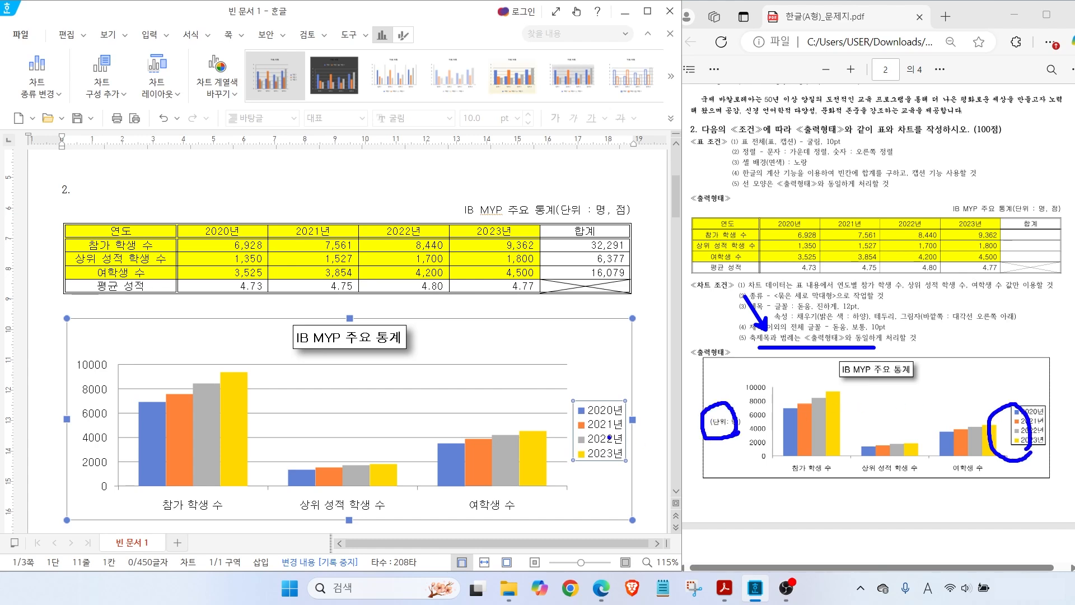
left_click_drag(610, 410, 639, 378)
key("Escape")
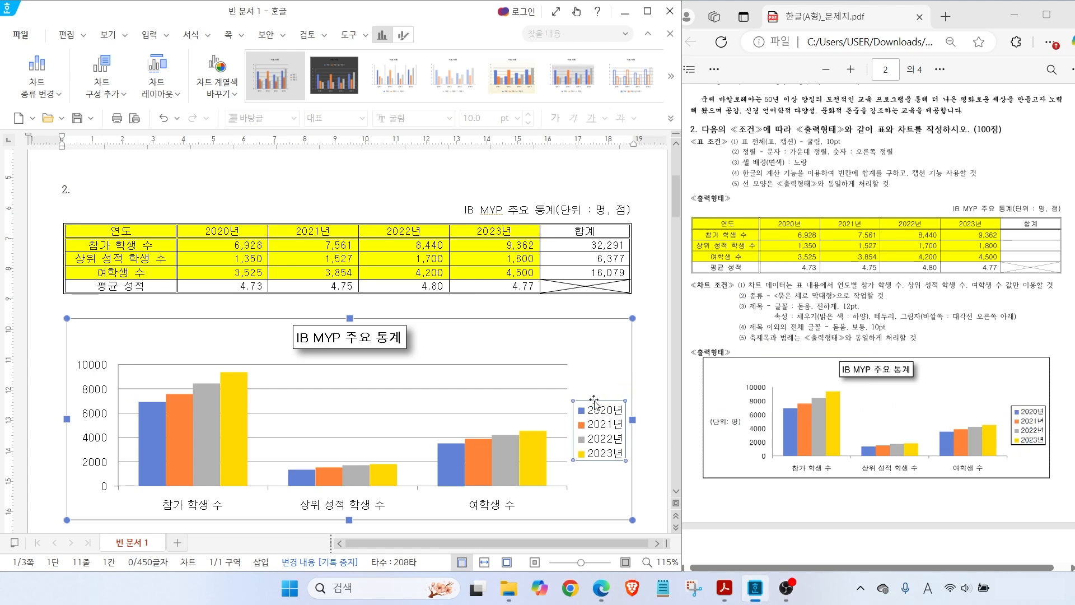
Inspect the chart legend's fill and line properties
left_click(644, 398)
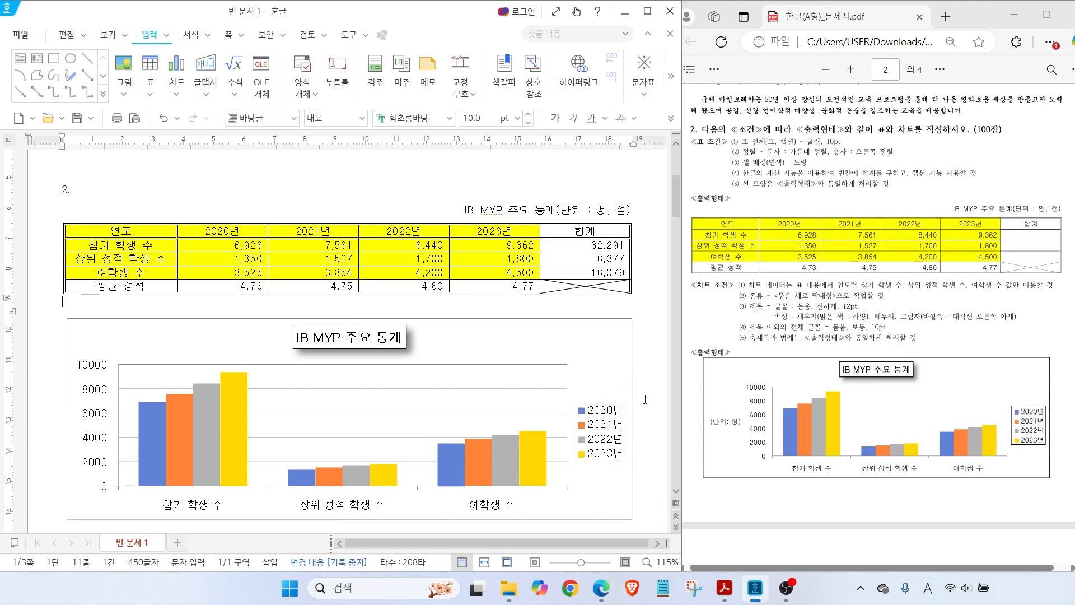
left_click(600, 421)
left_click(599, 424)
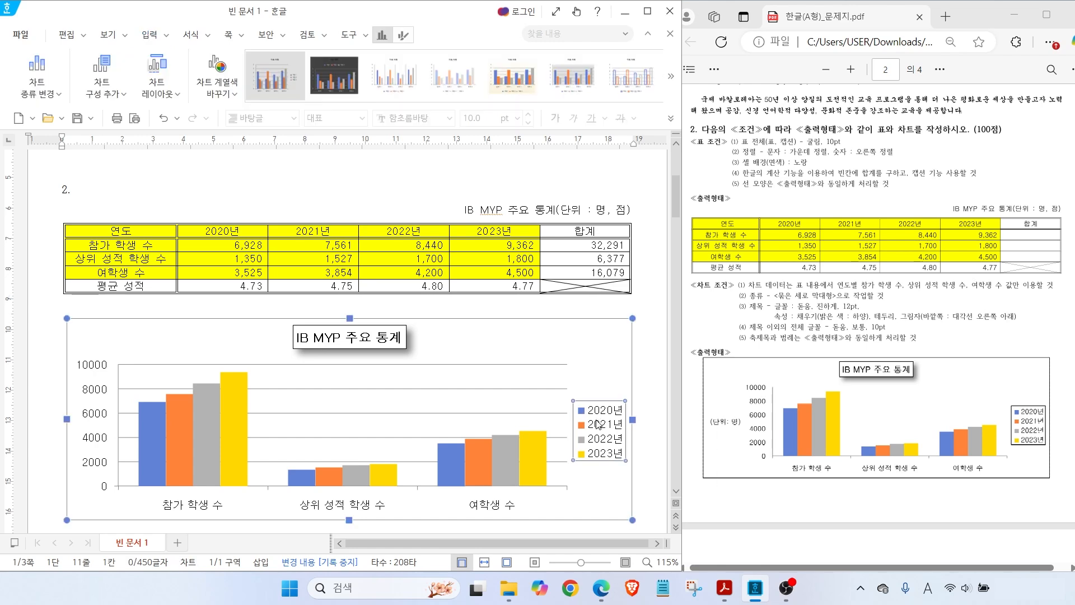
right_click(597, 424)
left_click(629, 511)
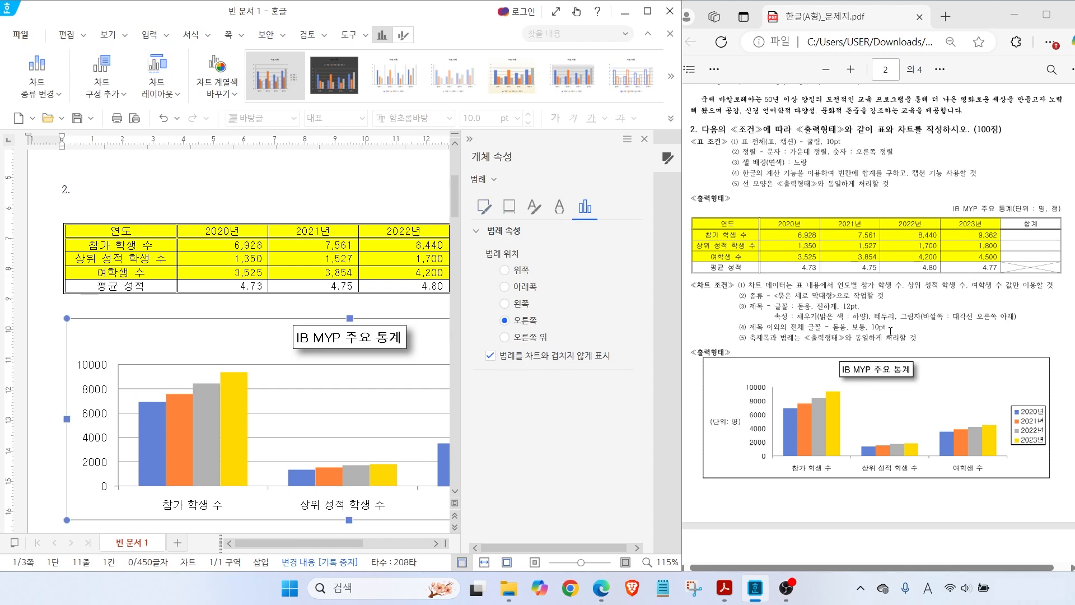
left_click(485, 208)
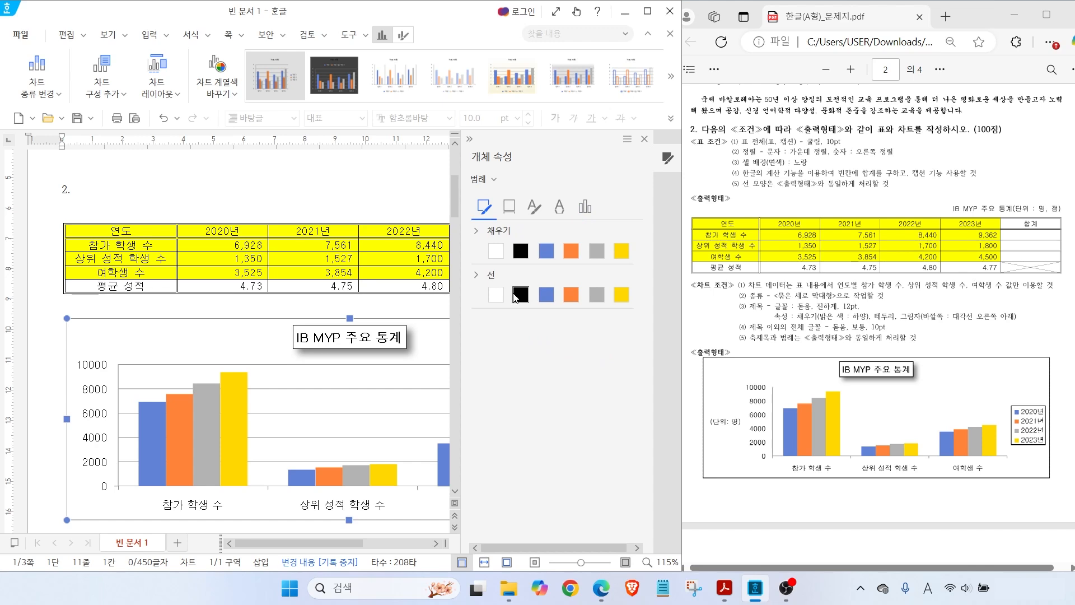
left_click(641, 141)
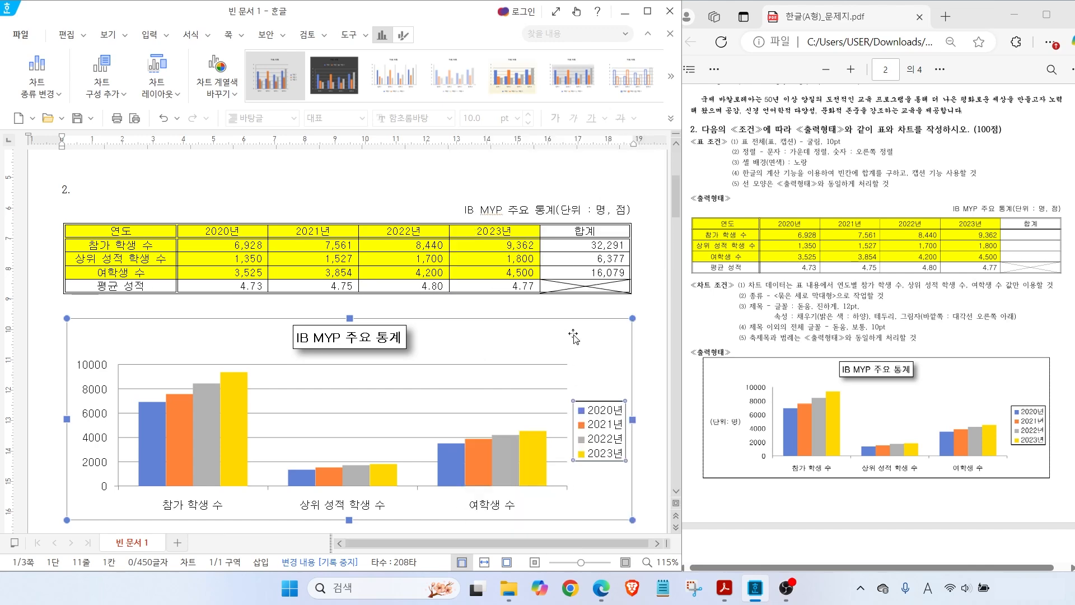
Reselect the chart while pointing out the sample's unit label and the chart editing options
left_click(554, 210)
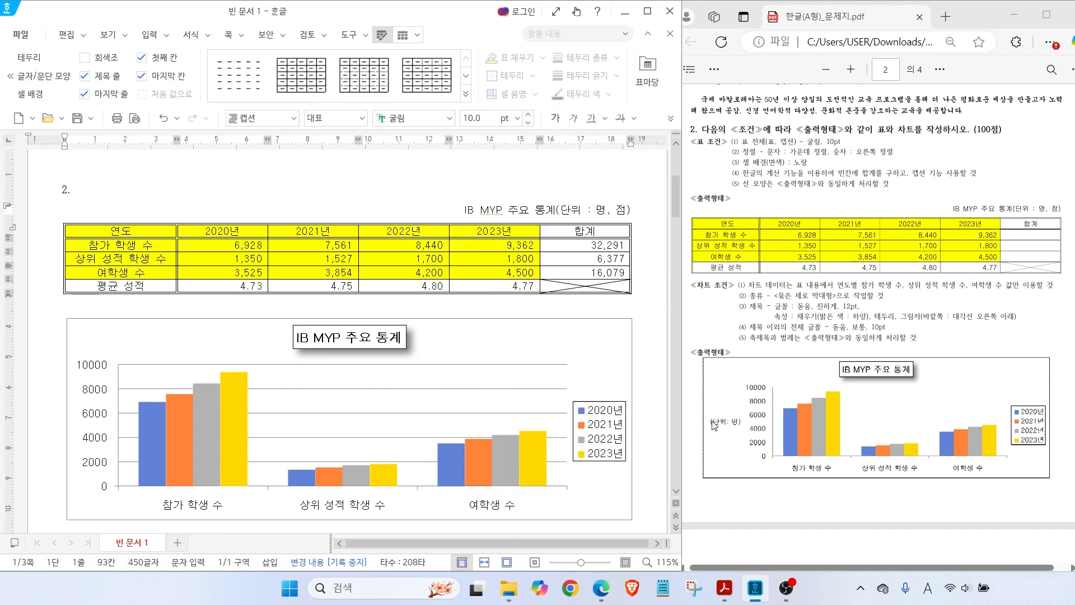
mouse_move(742, 429)
left_mouse_down()
mouse_move(706, 432)
mouse_move(734, 417)
left_mouse_up()
key("Escape")
left_click(579, 358)
mouse_move(396, 63)
left_mouse_down()
mouse_move(389, 11)
mouse_move(399, 54)
left_mouse_up()
key("Escape")
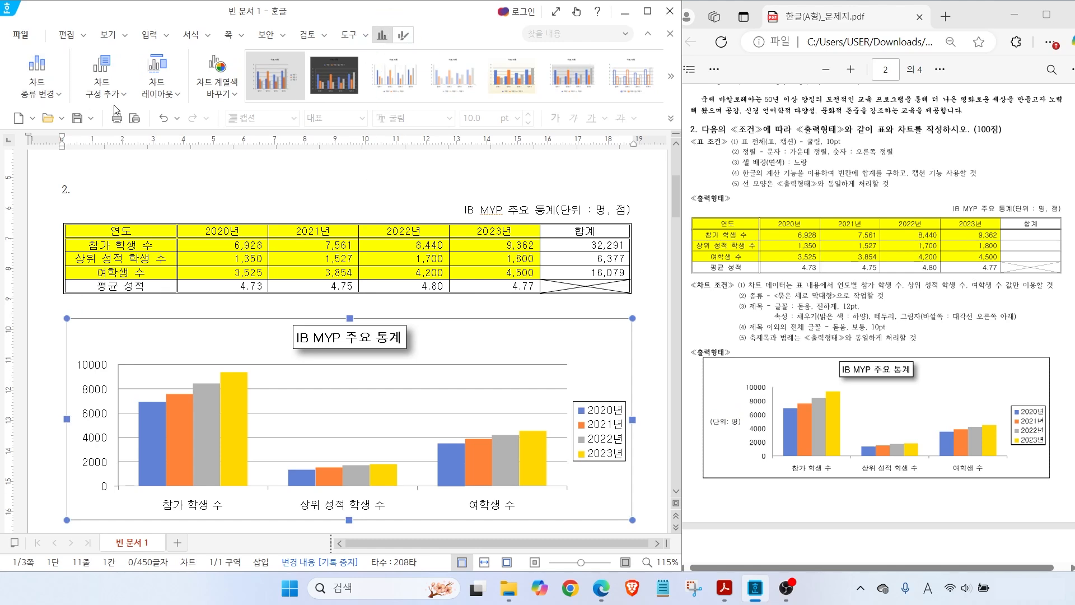
Add a primary vertical axis title to the chart
mouse_move(123, 94)
left_mouse_down()
mouse_move(65, 92)
mouse_move(112, 103)
left_mouse_up()
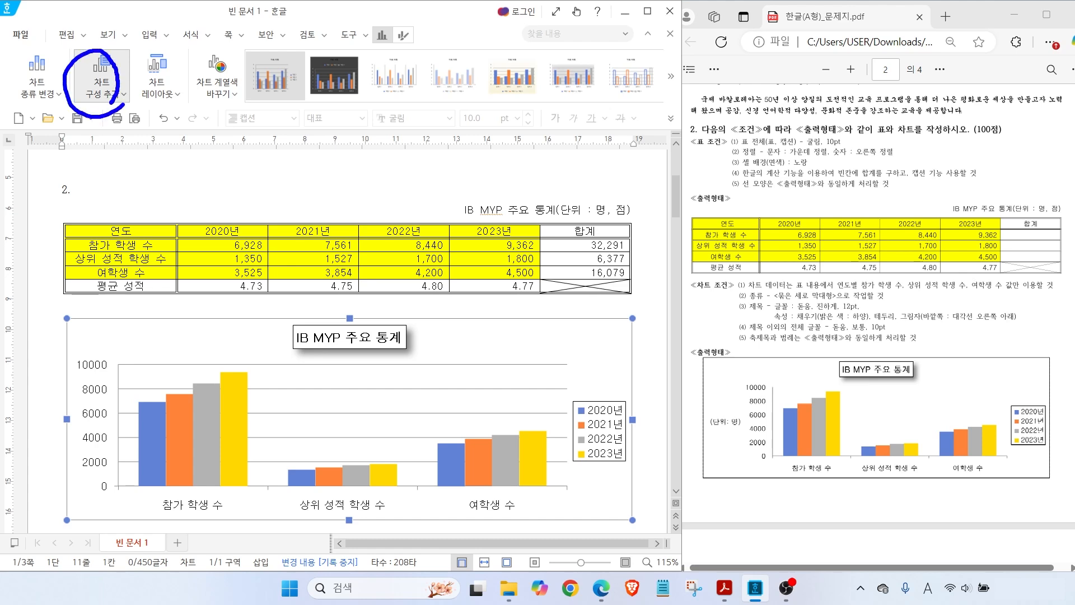
key("Escape")
left_click(120, 93)
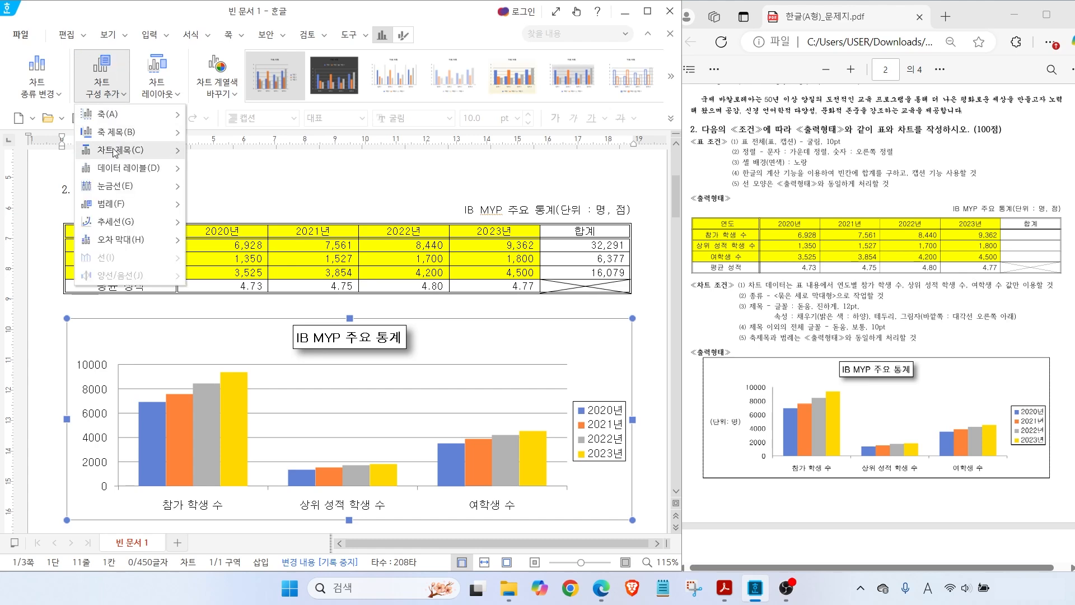
mouse_move(116, 134)
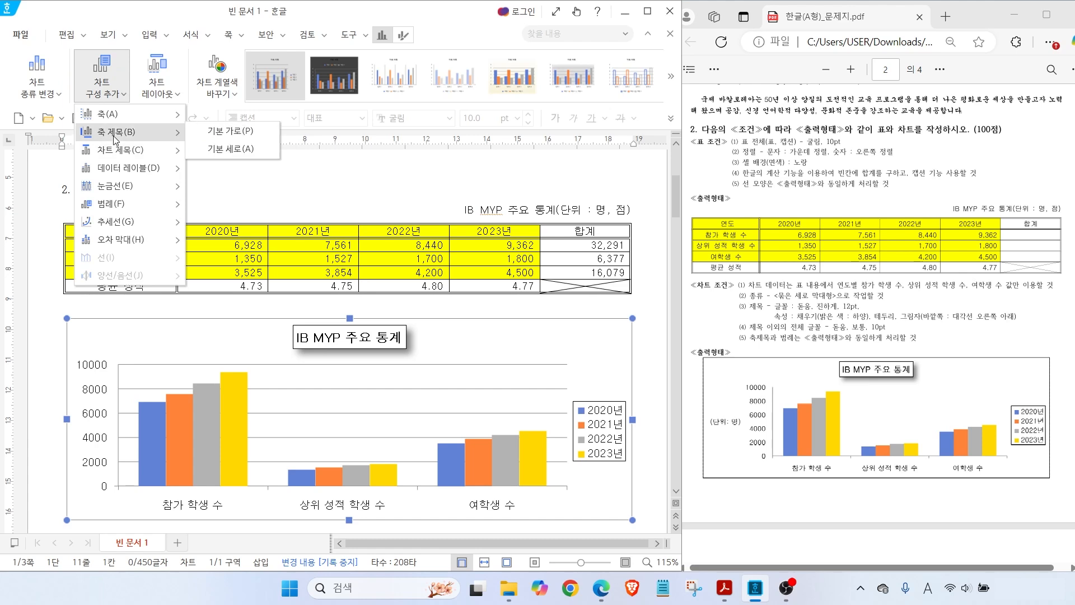
left_click(215, 150)
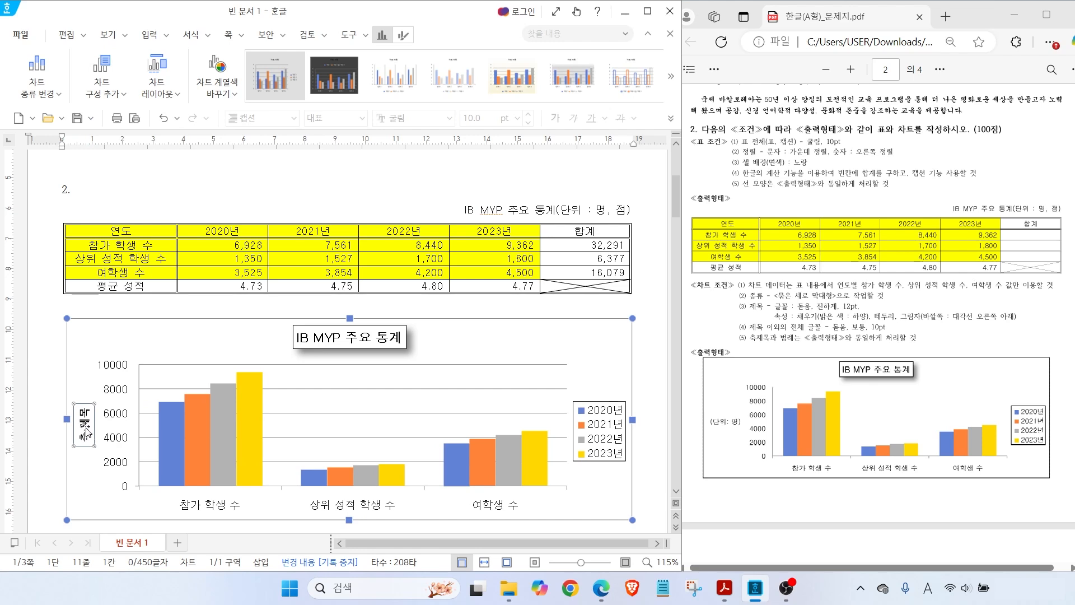
Set the axis title text to (단위 : 명) with 돋움 as both the Korean and English font
right_click(85, 432)
left_click(121, 460)
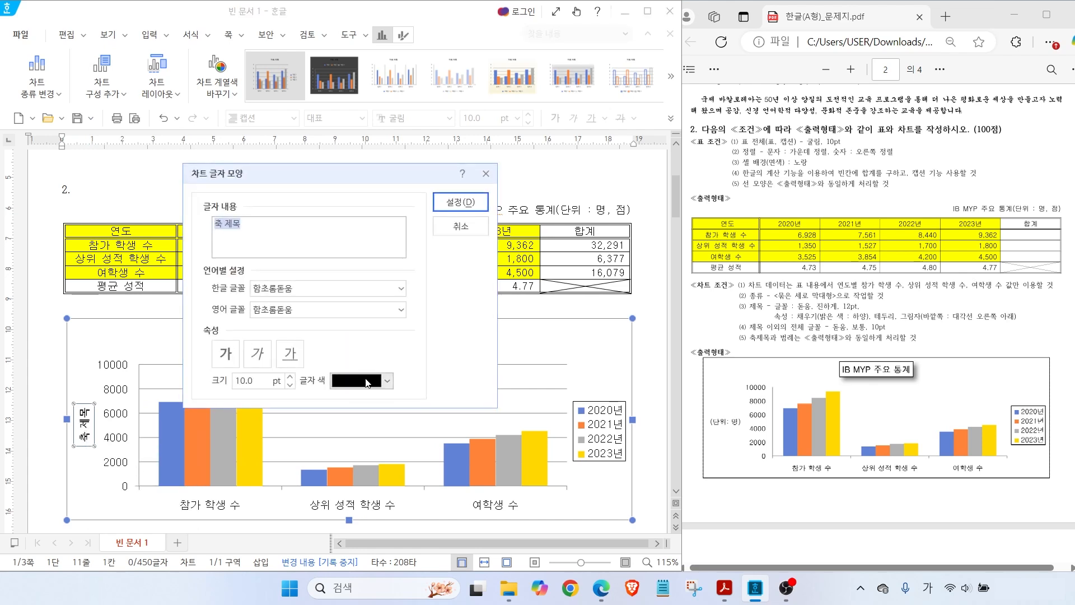
type("(단위 : 명")
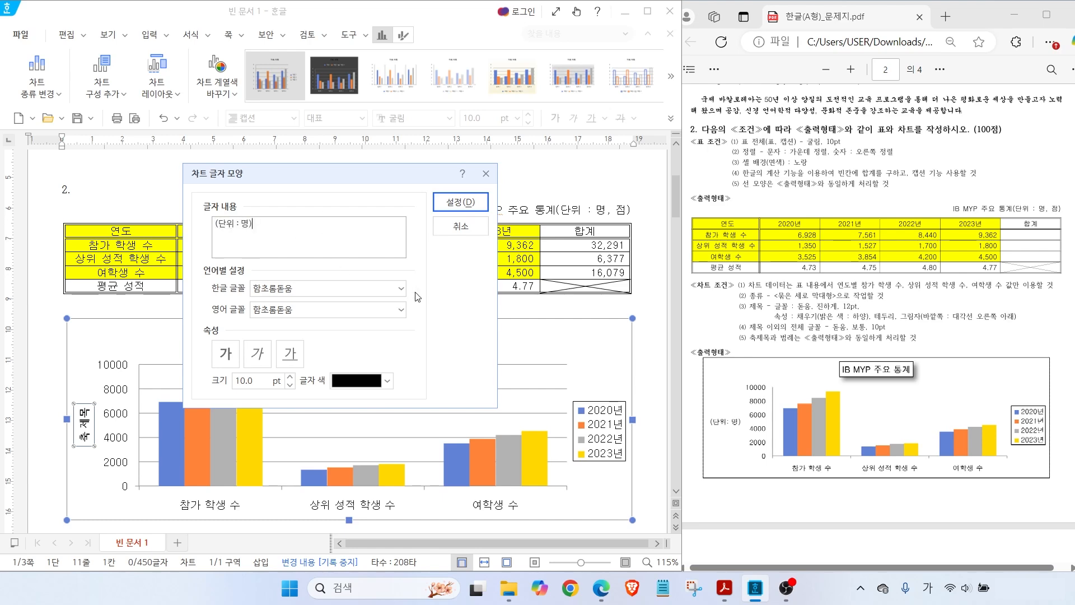
left_click(401, 288)
left_click_drag(400, 547, 395, 448)
left_click(258, 346)
left_click(400, 309)
left_click_drag(398, 284, 396, 249)
left_click(274, 198)
left_click(438, 207)
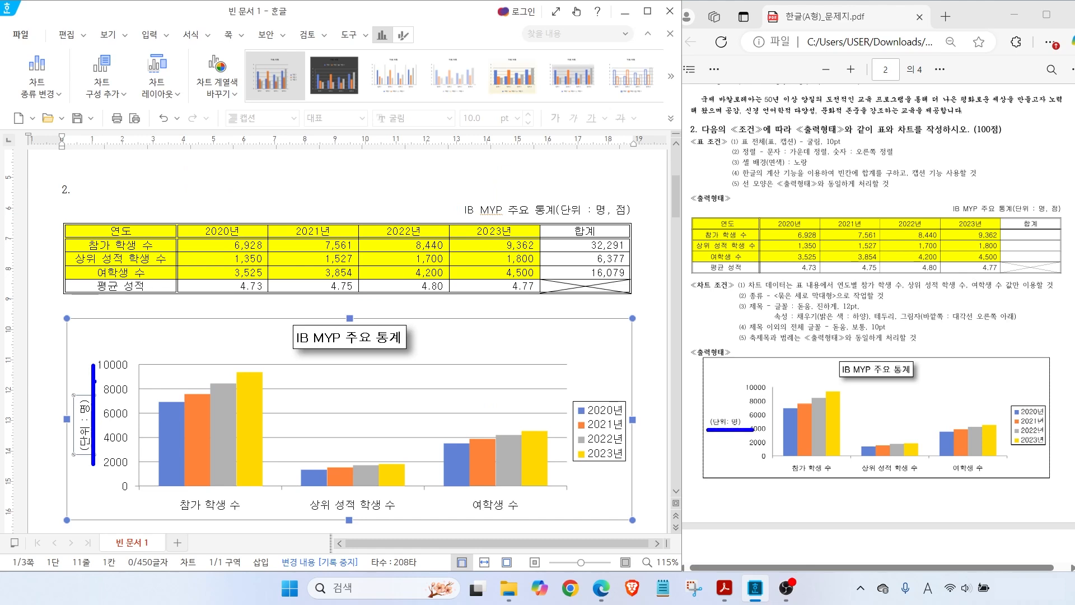
Change the axis title's text box direction to horizontal (가로)
right_click(85, 412)
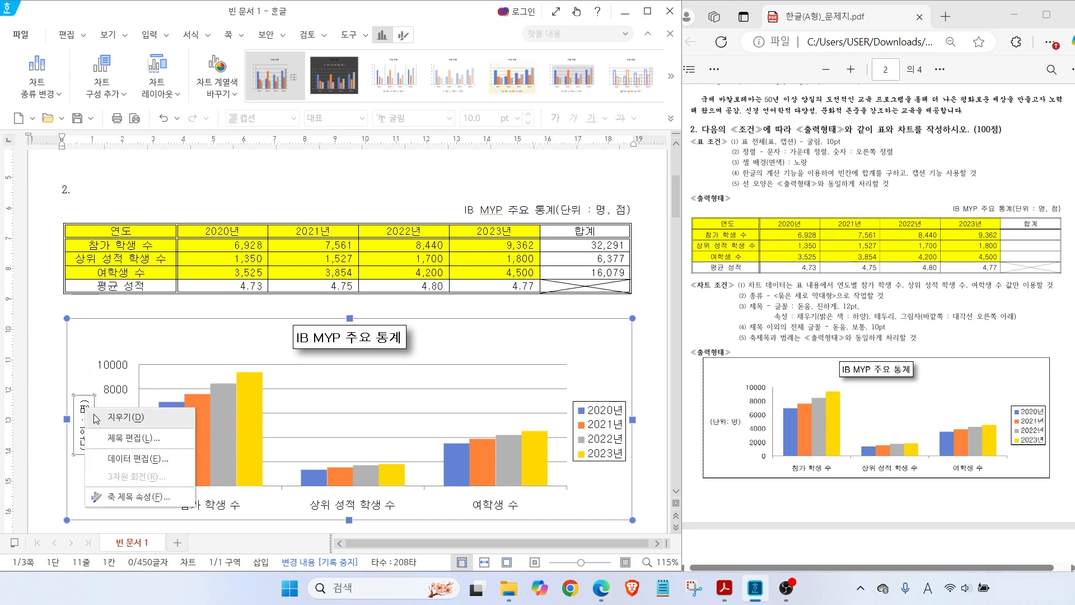
left_click(112, 496)
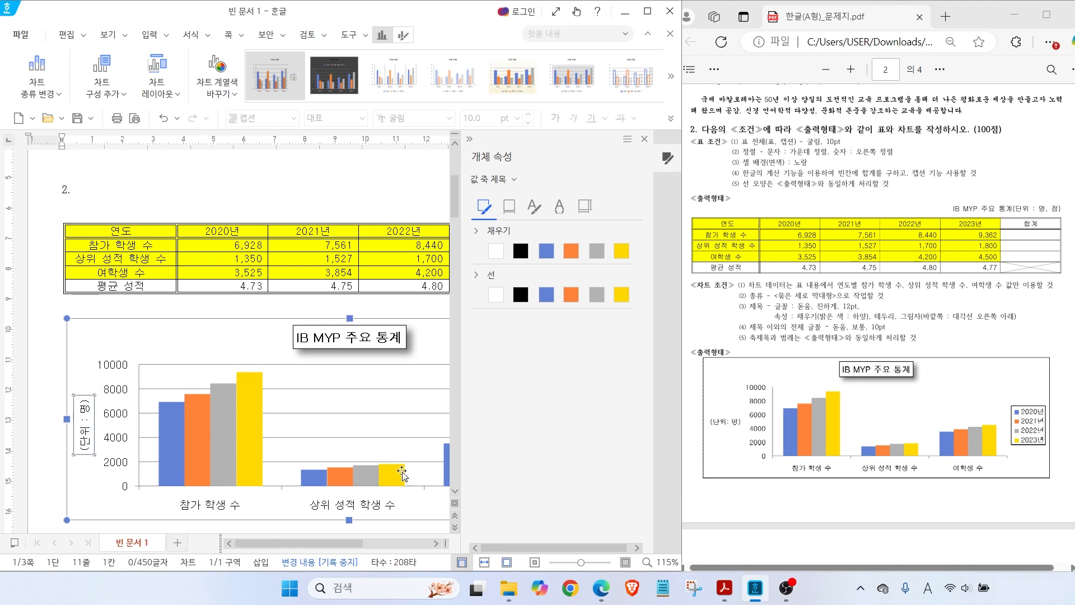
left_click(588, 208)
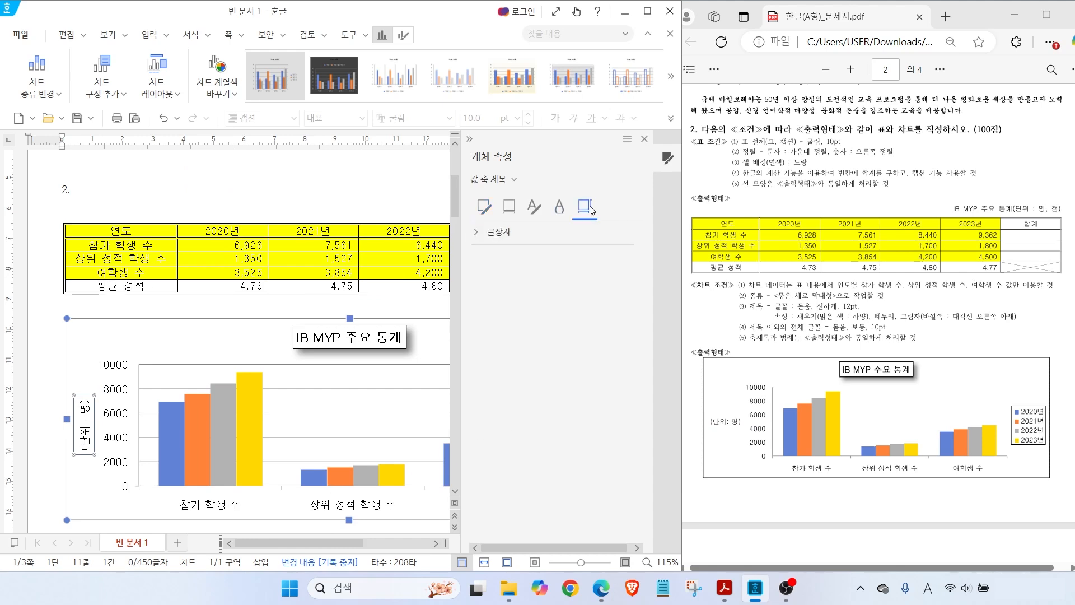
left_click(583, 232)
left_click(576, 259)
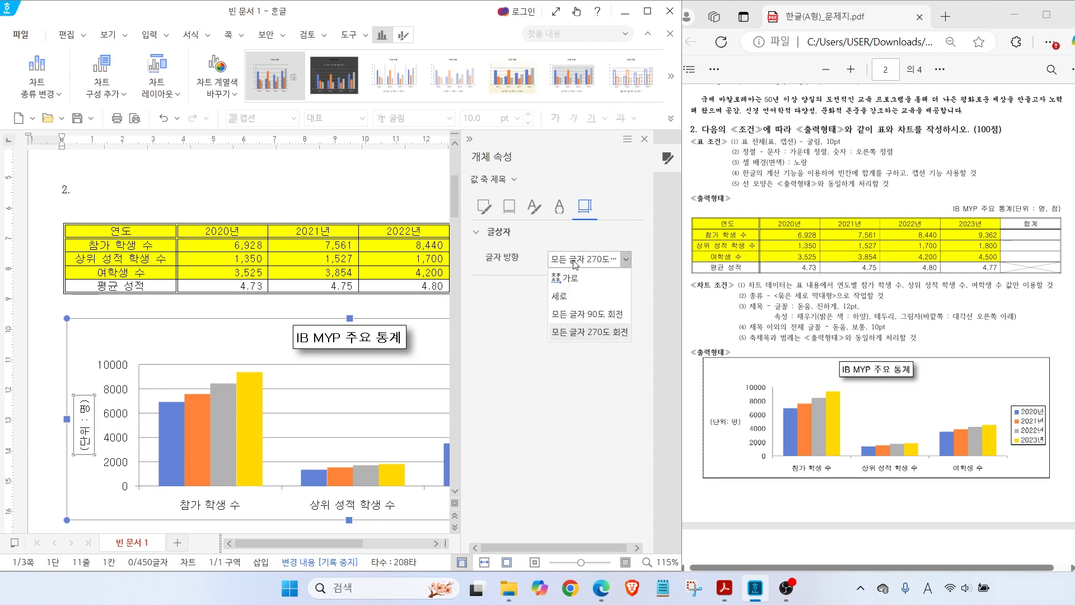
left_click(567, 277)
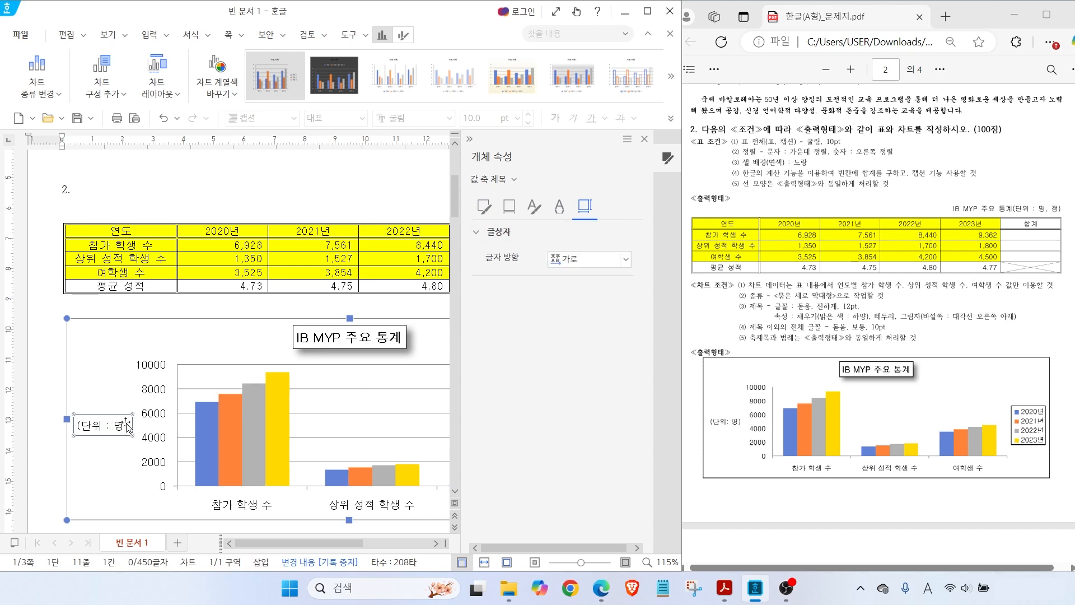
left_click(644, 138)
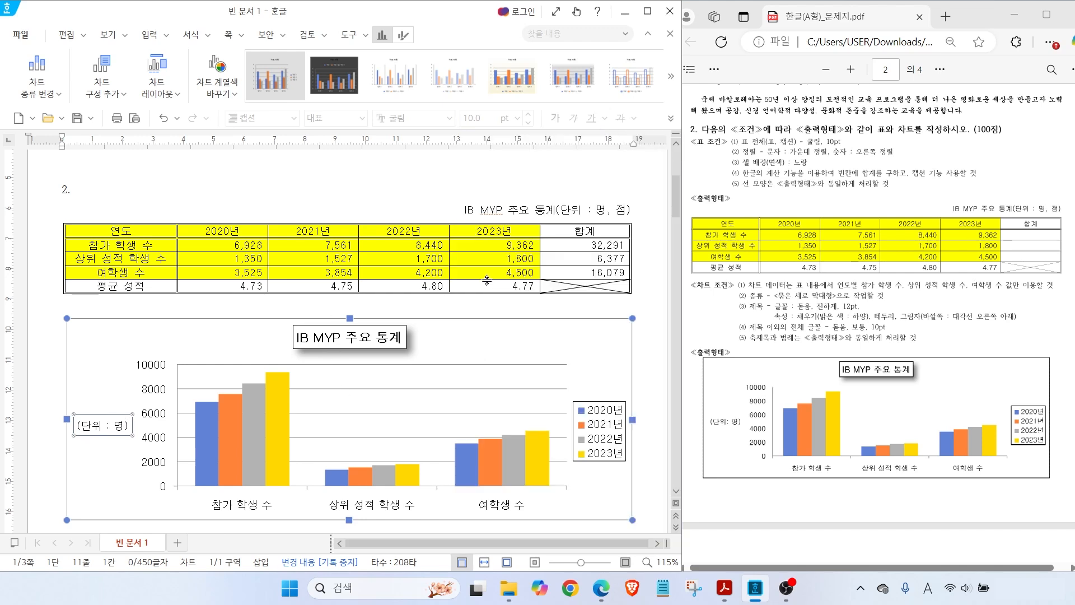
key("Escape")
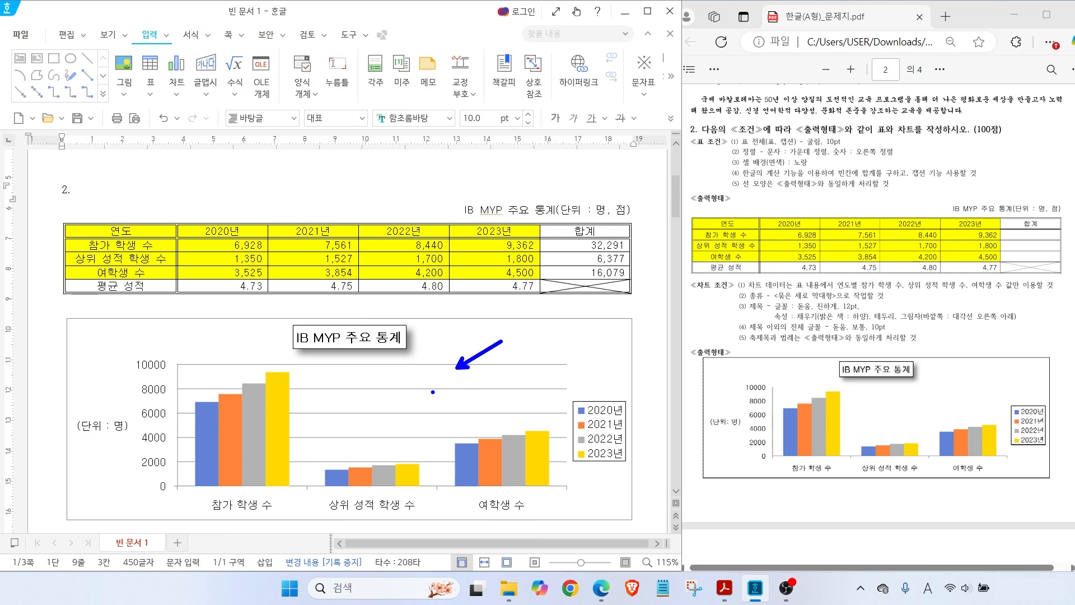
Delete the chart's horizontal gridlines
left_click(396, 392)
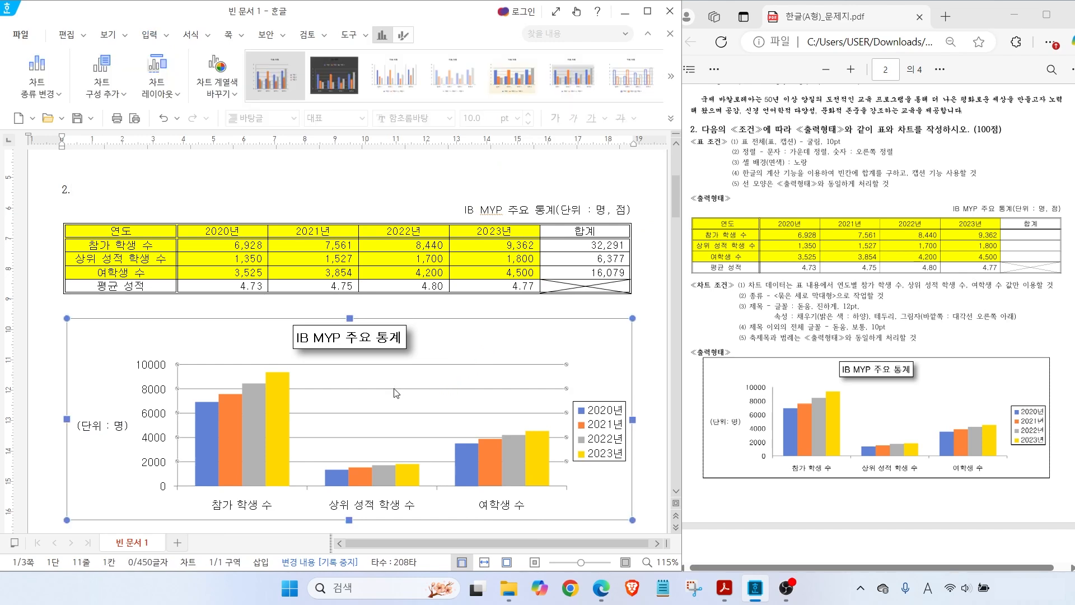
right_click(396, 392)
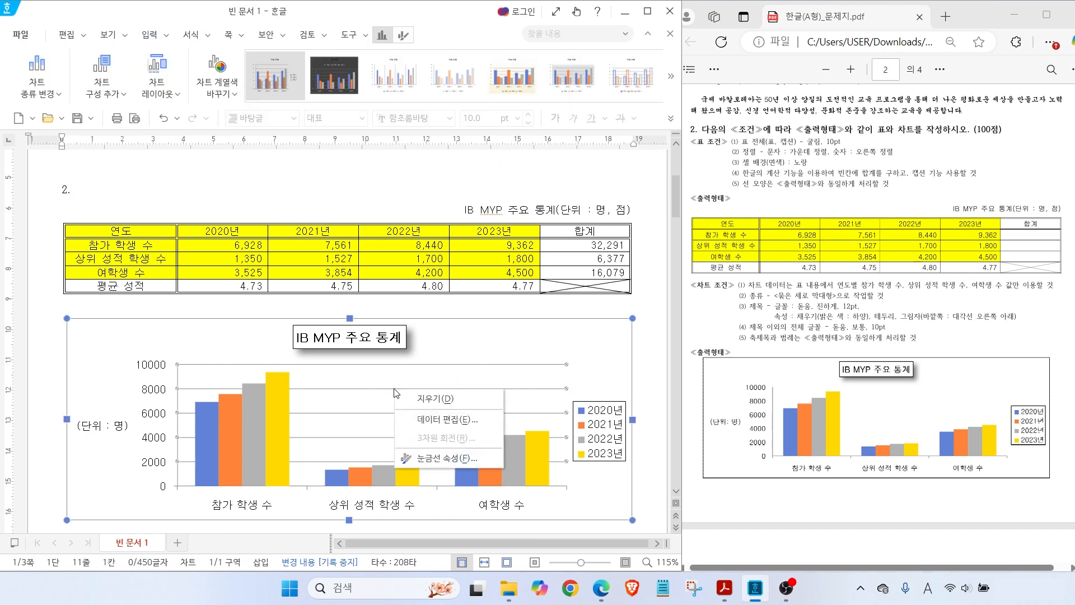
left_click(433, 400)
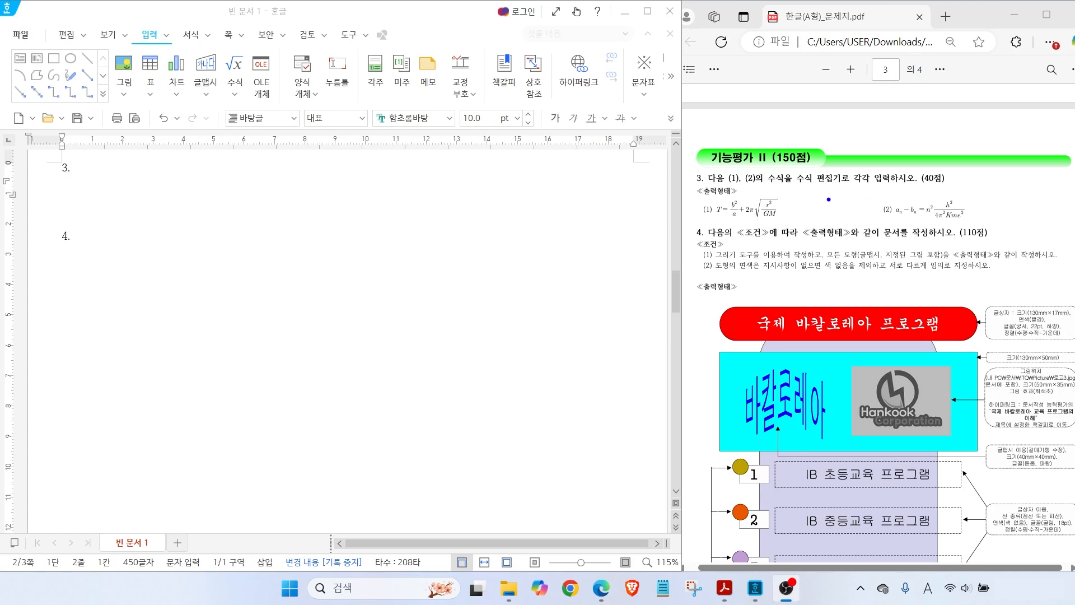
Mark the equation instruction and formulas (1) and (2) on the exam sheet
left_click_drag(812, 172, 838, 149)
left_click_drag(717, 222, 778, 221)
left_click_drag(879, 223, 975, 222)
left_click_drag(695, 214, 719, 211)
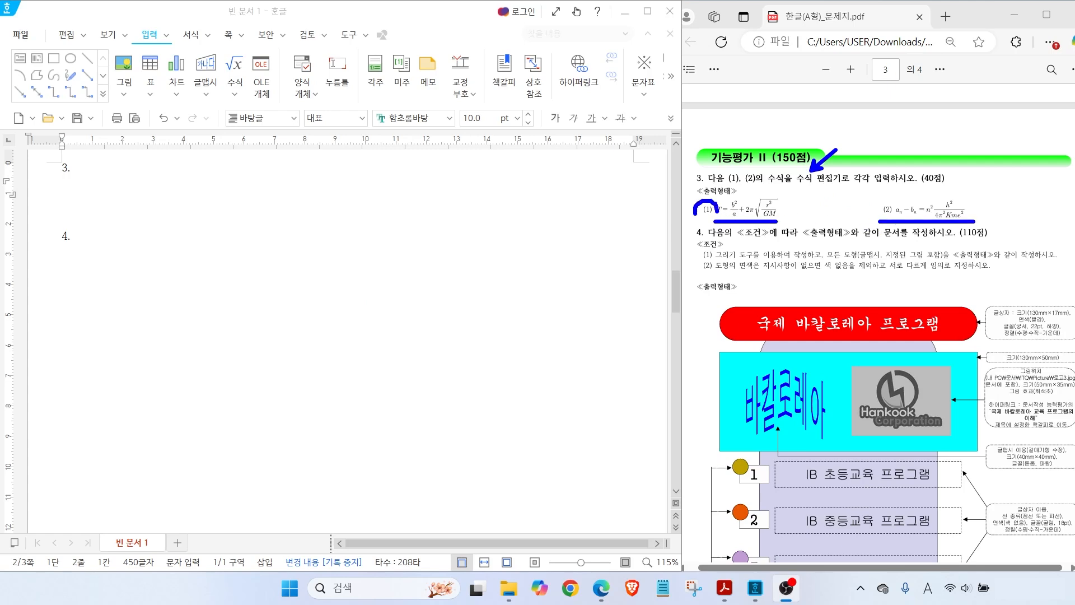
mouse_move(884, 219)
left_mouse_down()
mouse_move(871, 208)
mouse_move(889, 215)
left_mouse_up()
key("Escape")
Type labels (1) and (2) under heading 3 and return the caret after (1)
left_click(68, 186)
type("(1)")
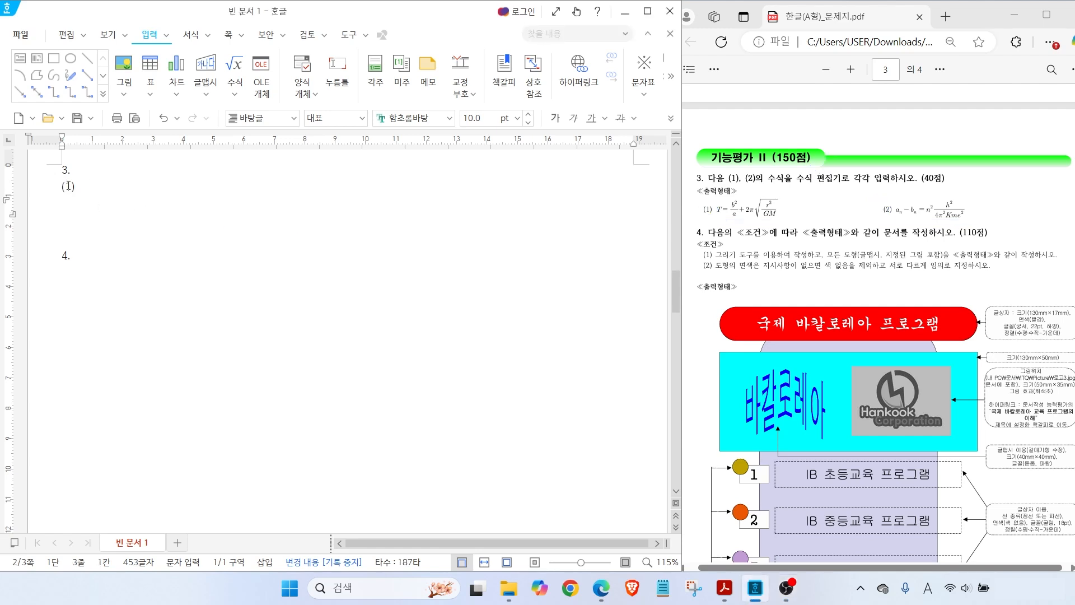
type("(2)")
left_click(99, 185)
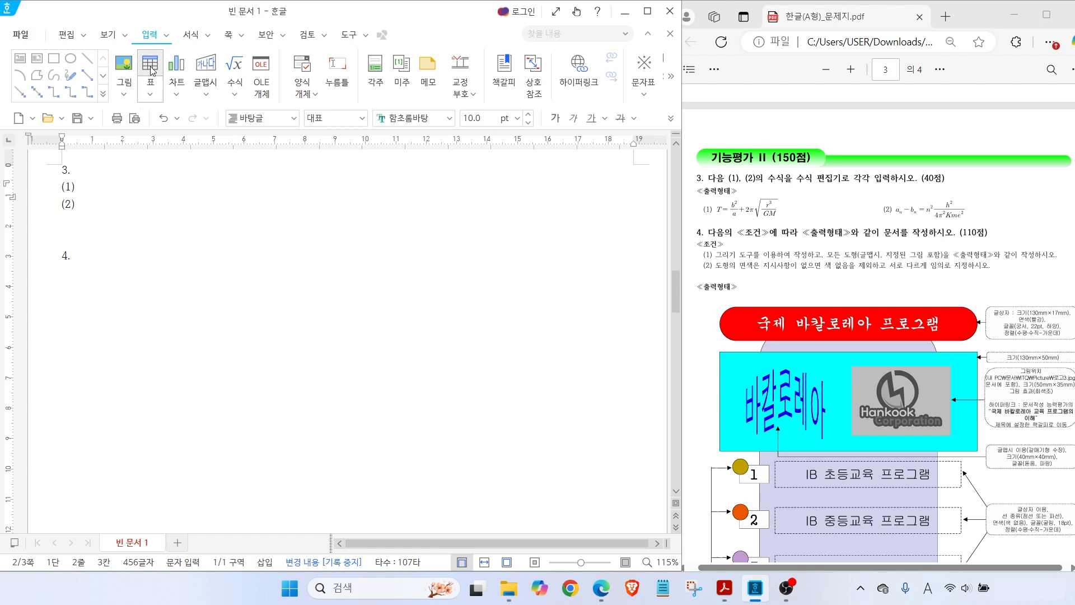
left_click(149, 35)
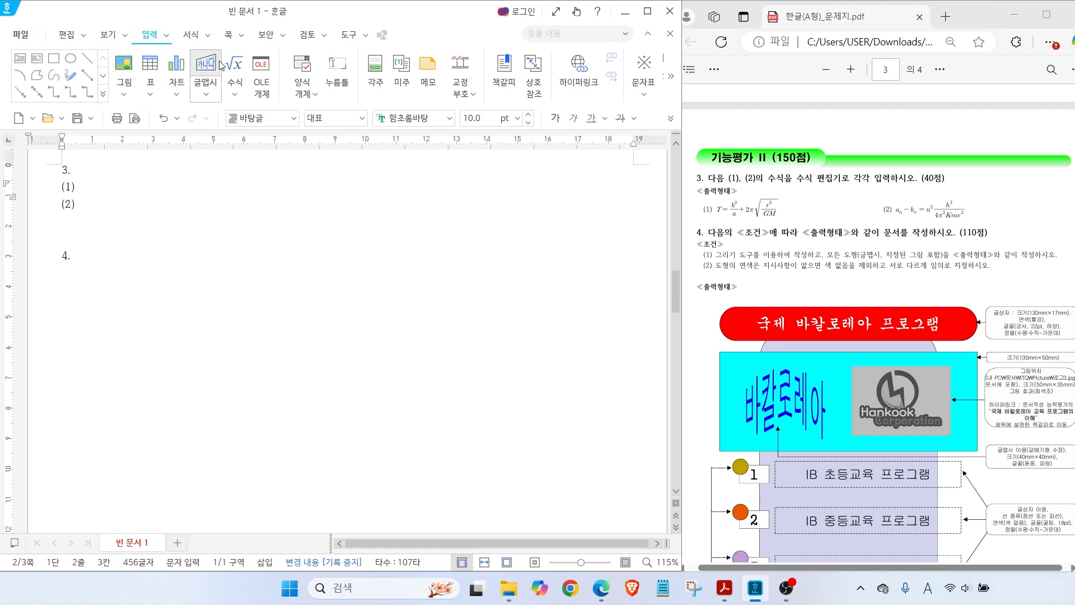
left_click(239, 67)
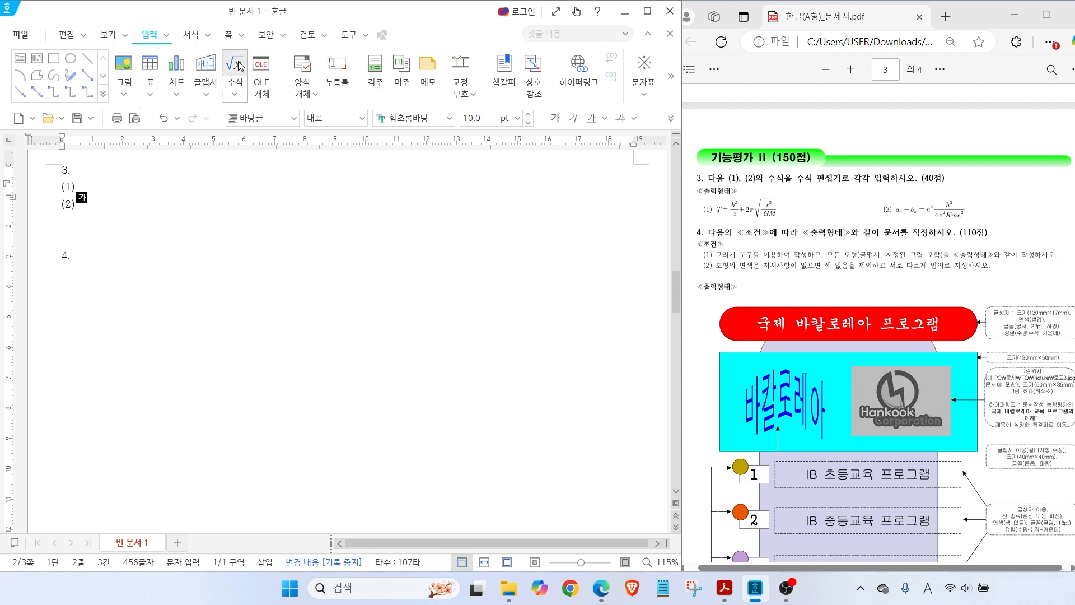
Begin the equation as T = b²/a + 2 using the fraction and superscript templates
left_click_drag(360, 171, 221, 93)
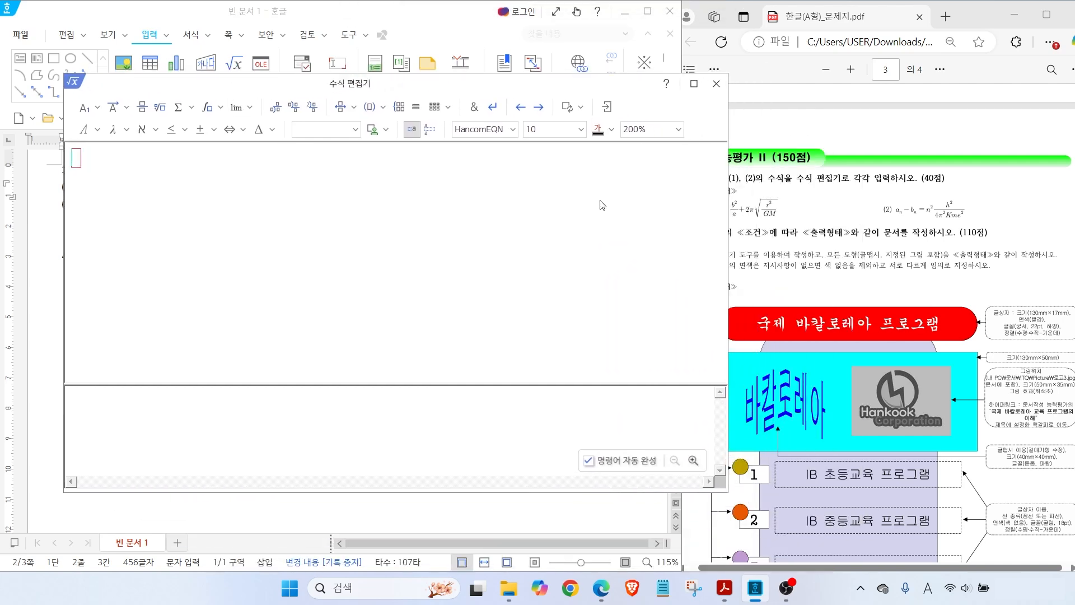
type("T=")
left_click(150, 117)
left_click(142, 108)
type("B")
key("BackSpace")
type("b} over {}")
left_click(87, 113)
left_click(88, 115)
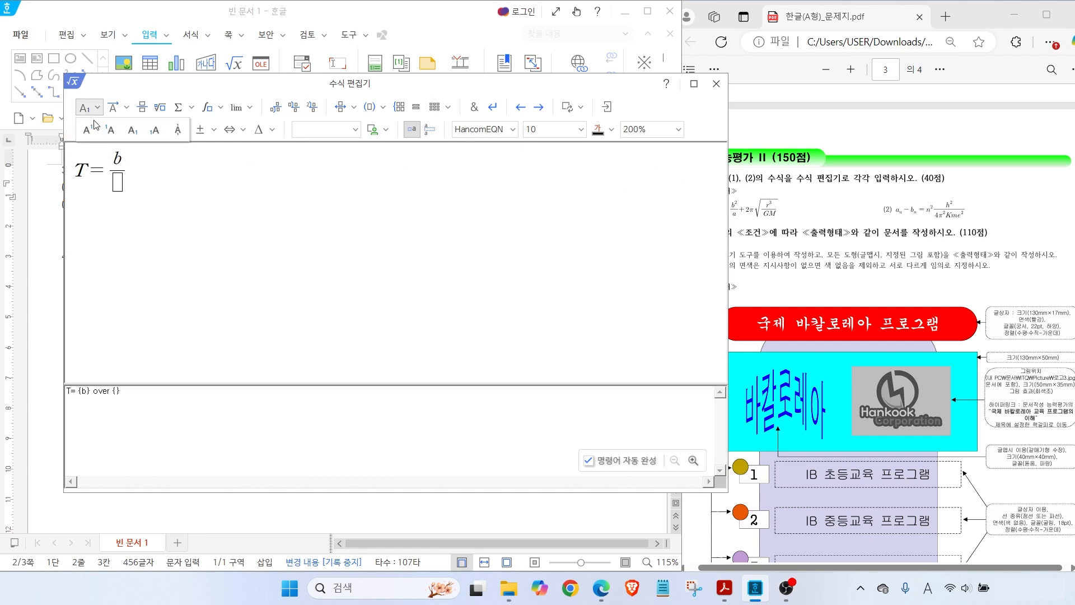
left_click(89, 128)
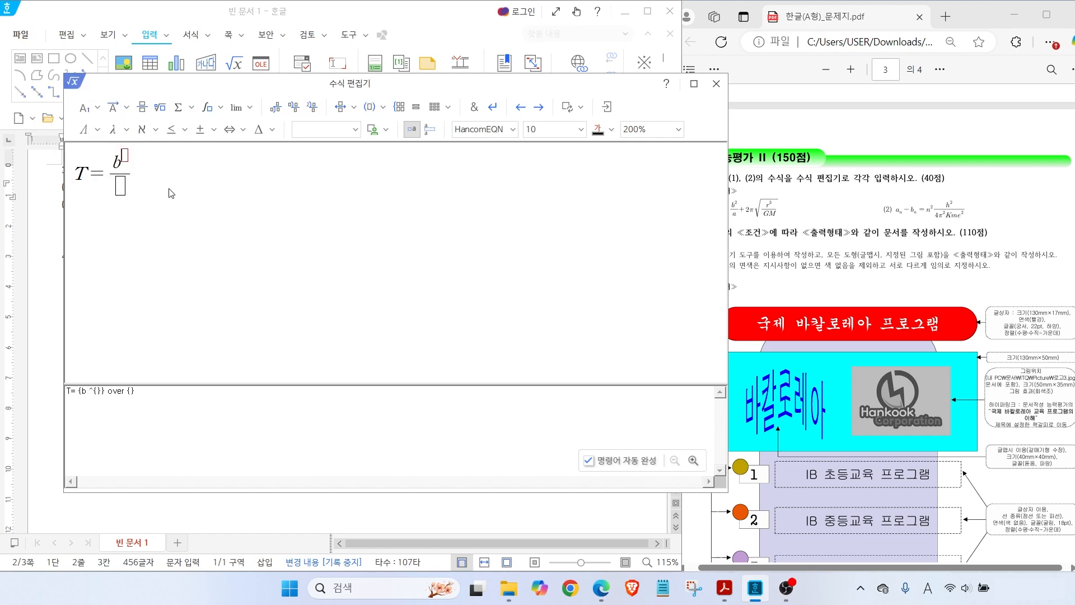
type("2")
key("Tab")
type("a} +2")
Complete it with π and a square root of r³/GM
left_click(123, 132)
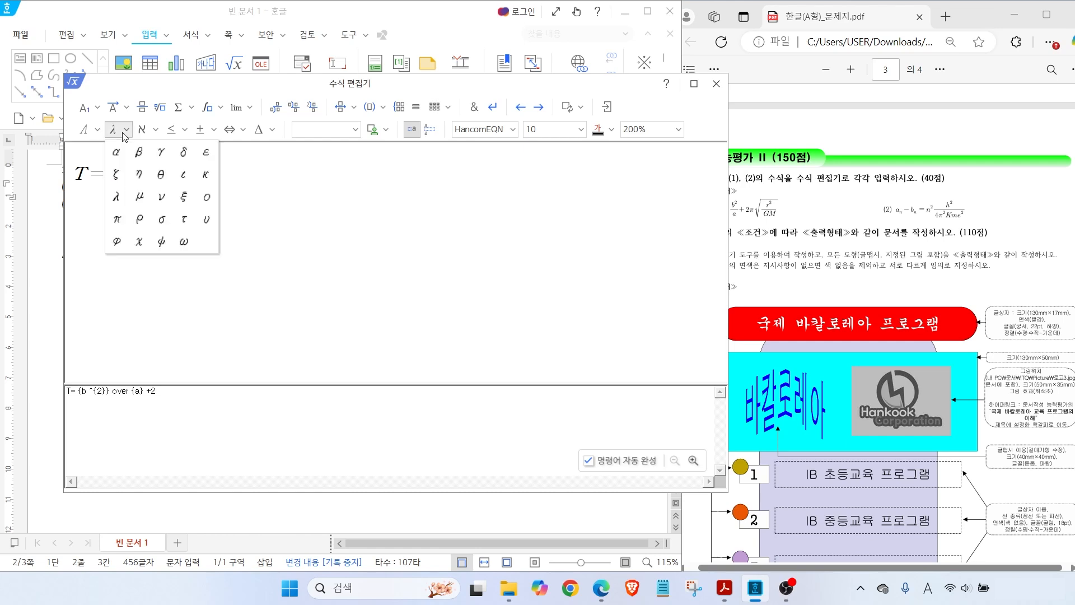
left_click(117, 220)
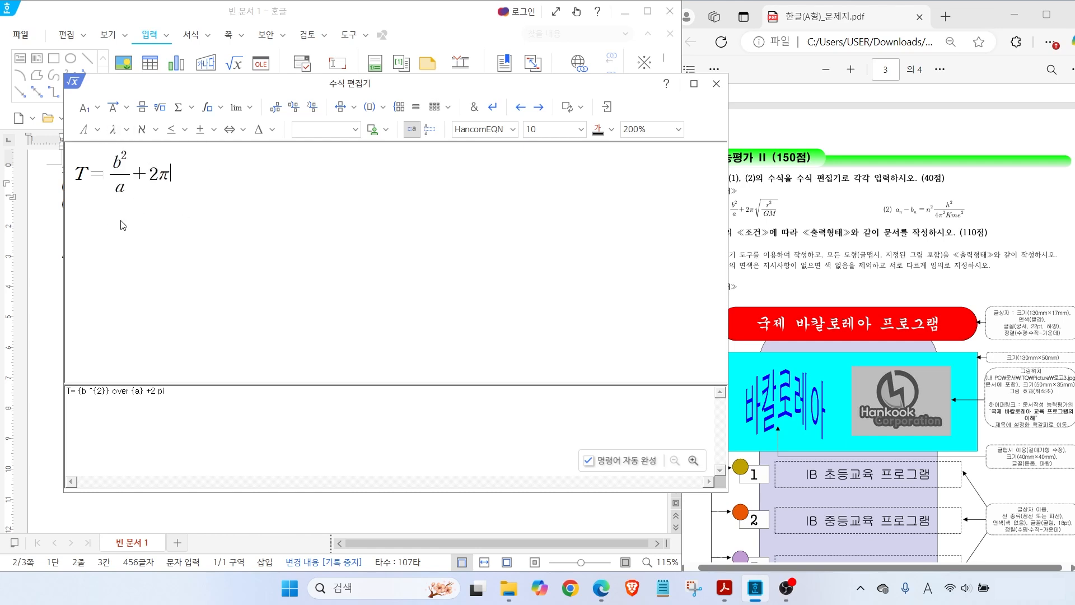
left_click(142, 107)
left_click(142, 107)
type("r")
left_click(96, 107)
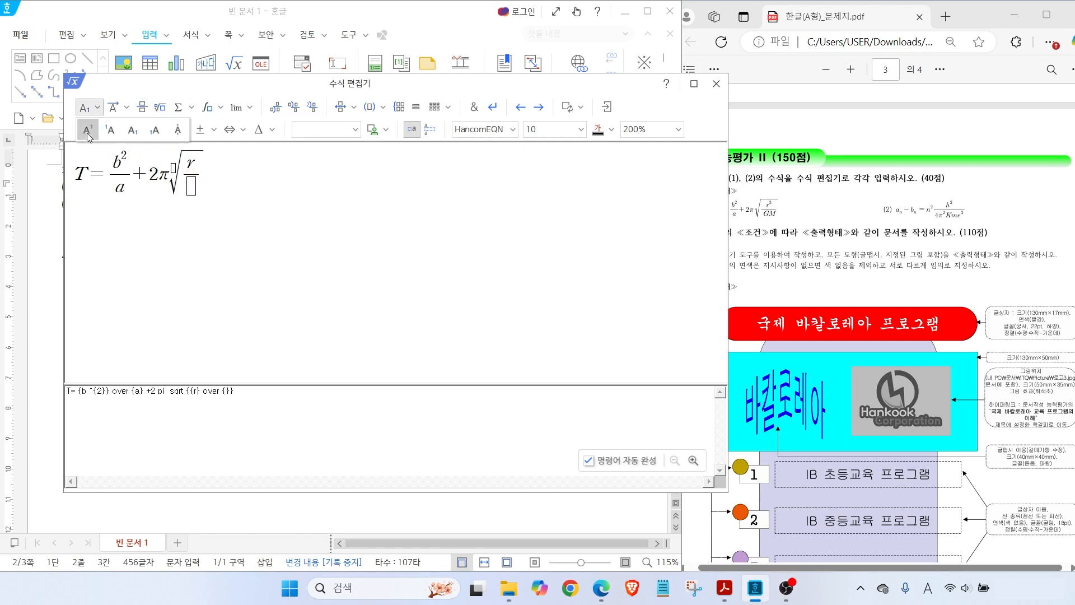
left_click(88, 129)
type("3")
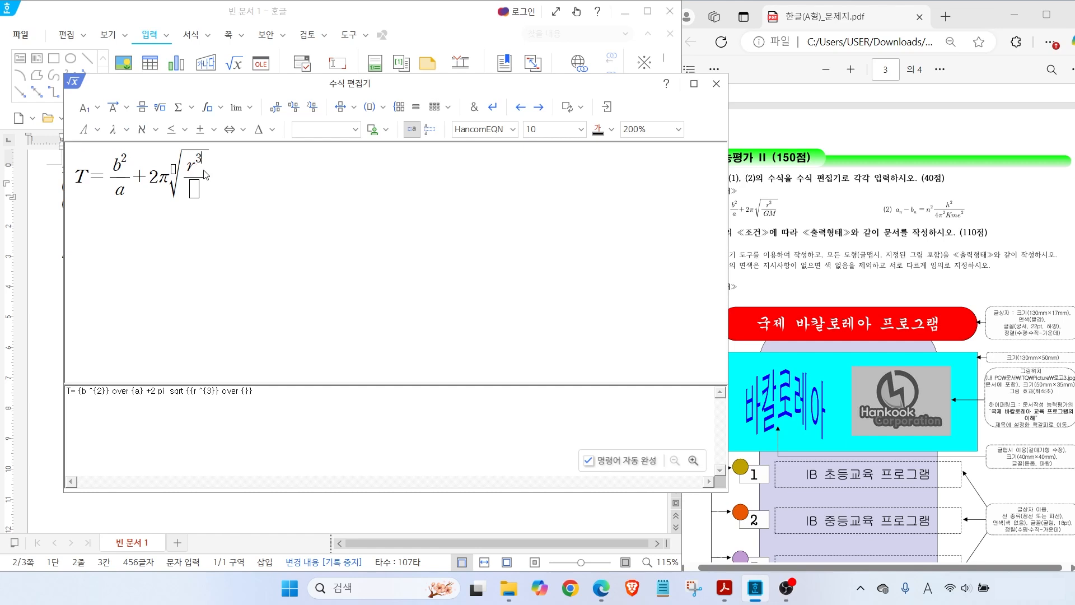
key("Right")
key("Right")
key("Right")
key("Right")
key("Left")
key("Left")
key("Left")
key("Right")
type("g")
key("BackSpace")
type("GM")
Insert equation (1) after its label, recheck it, and move the caret after (2)
mouse_move(612, 114)
left_mouse_down()
mouse_move(582, 103)
mouse_move(623, 112)
mouse_move(653, 175)
left_mouse_up()
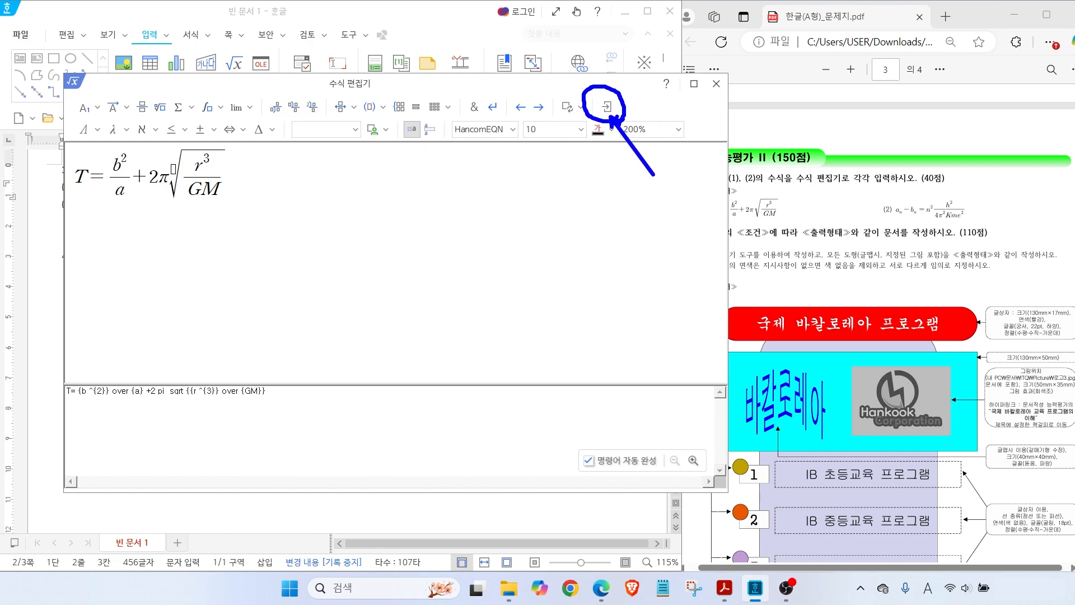
left_click(606, 107)
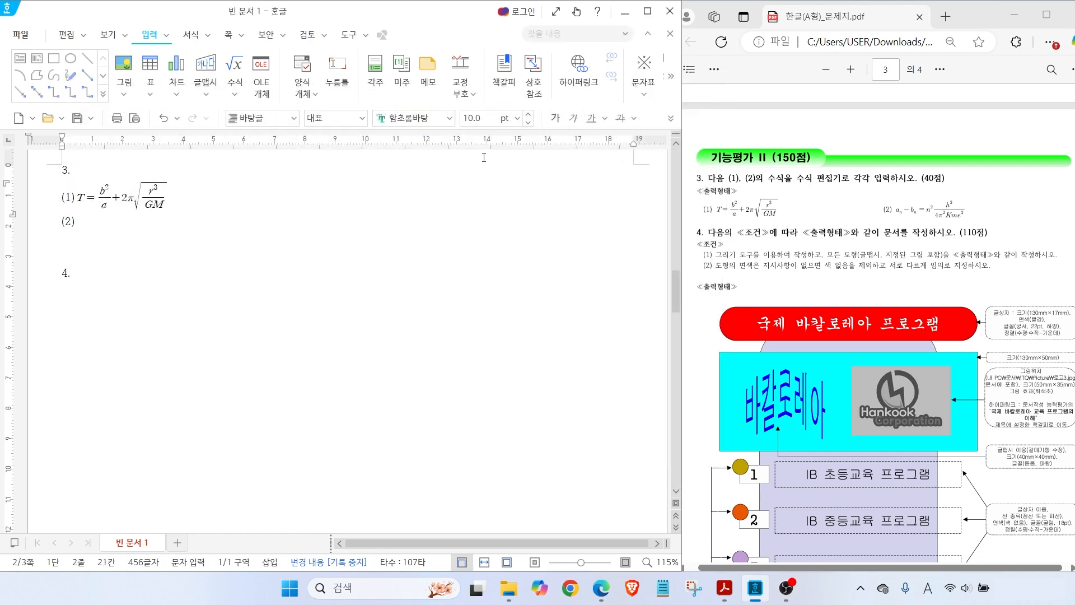
left_click(183, 185)
double_click(154, 207)
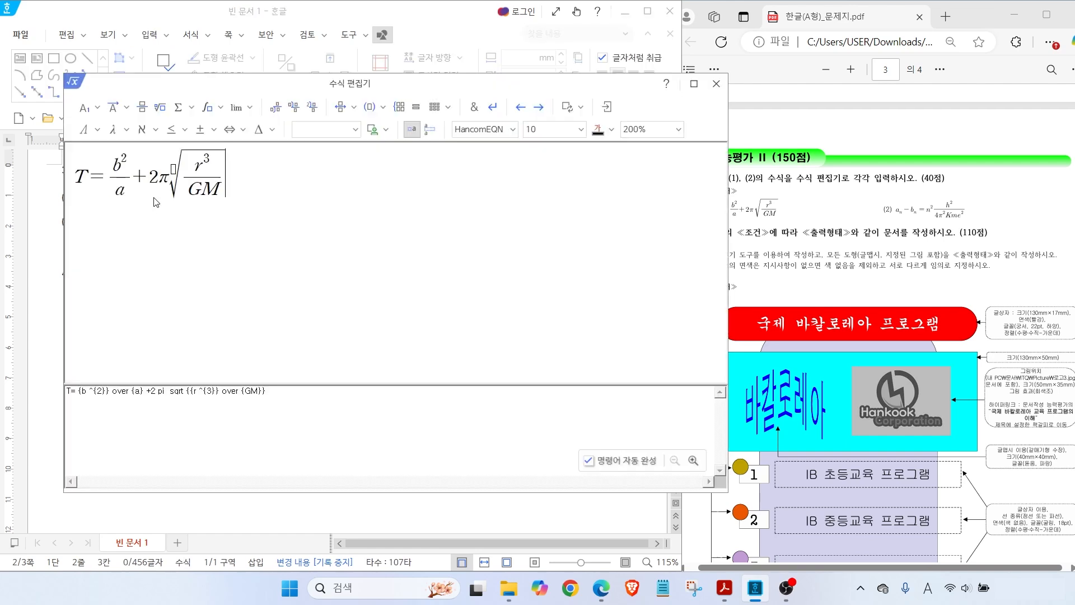
mouse_move(323, 83)
left_mouse_down()
mouse_move(327, 112)
mouse_move(324, 85)
left_mouse_up()
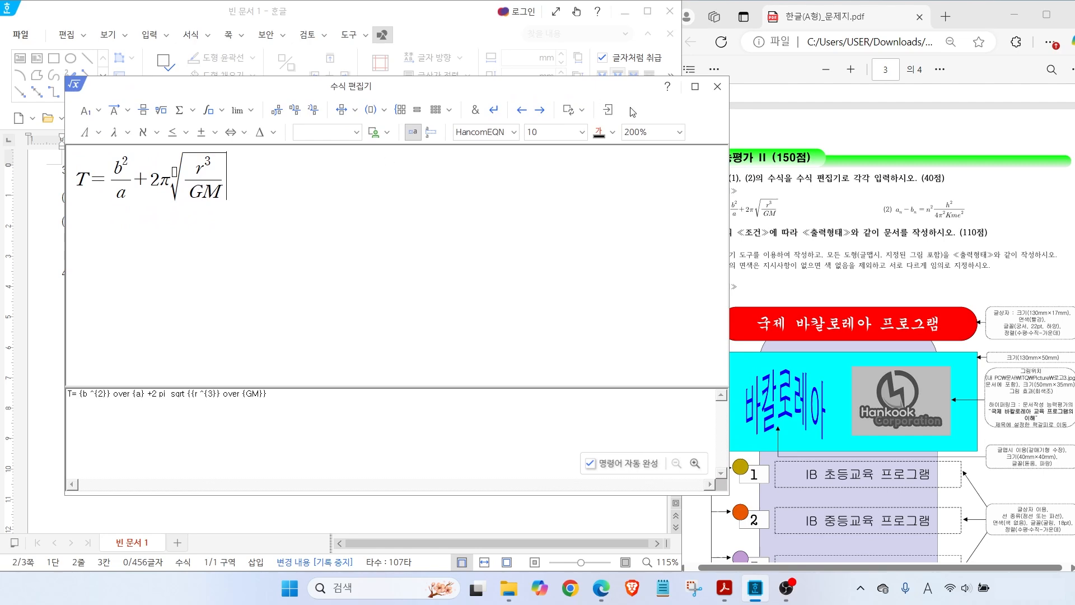
left_click(606, 110)
left_click(90, 222)
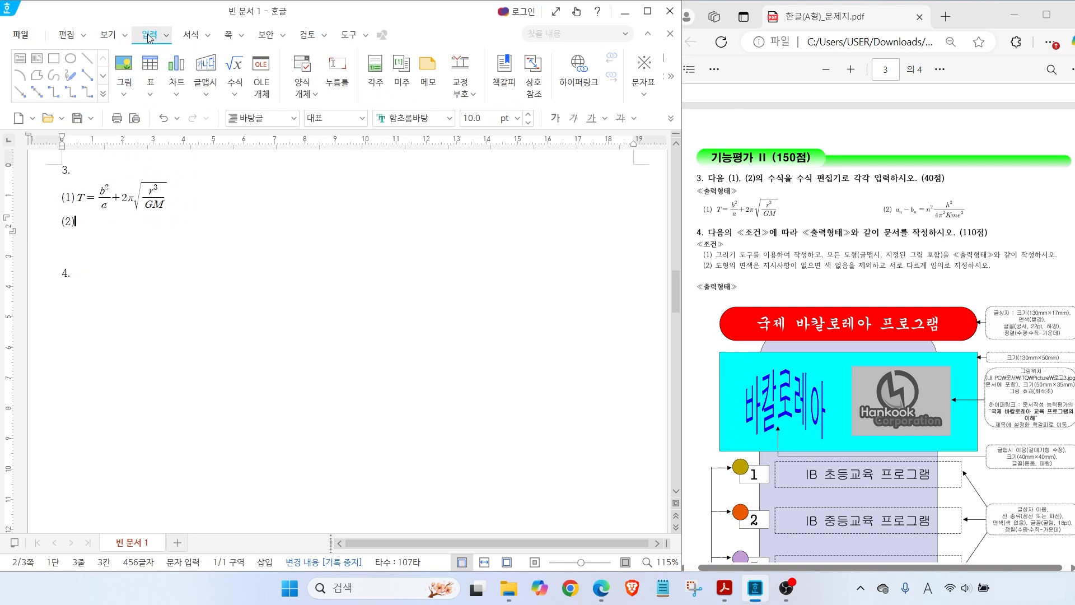
Start the second equation with aₙ − bₙ = n² using subscripts and a superscript
left_click(231, 68)
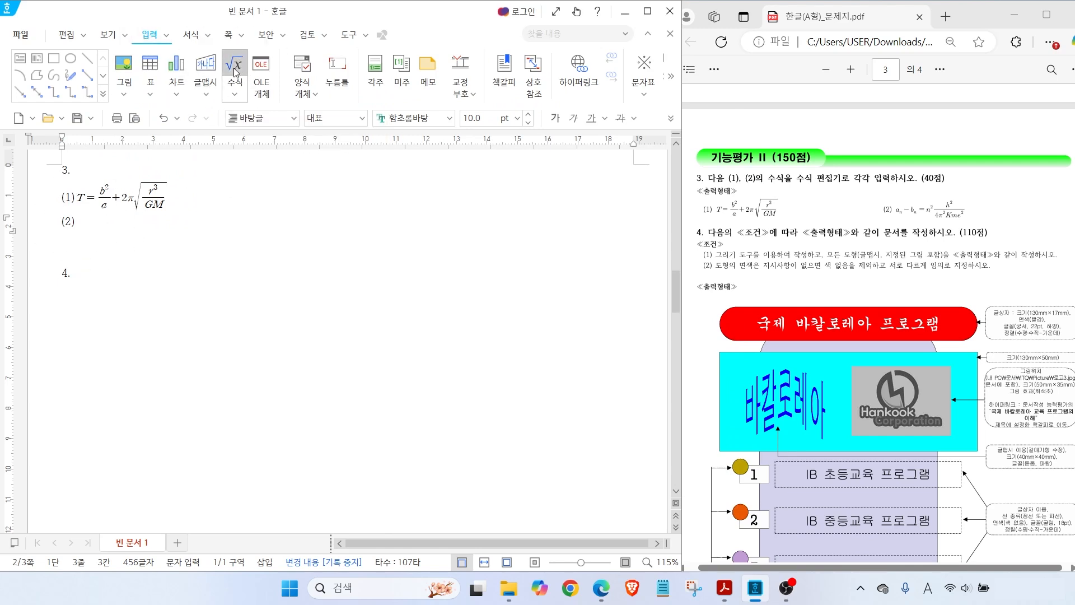
type("a")
left_click(98, 110)
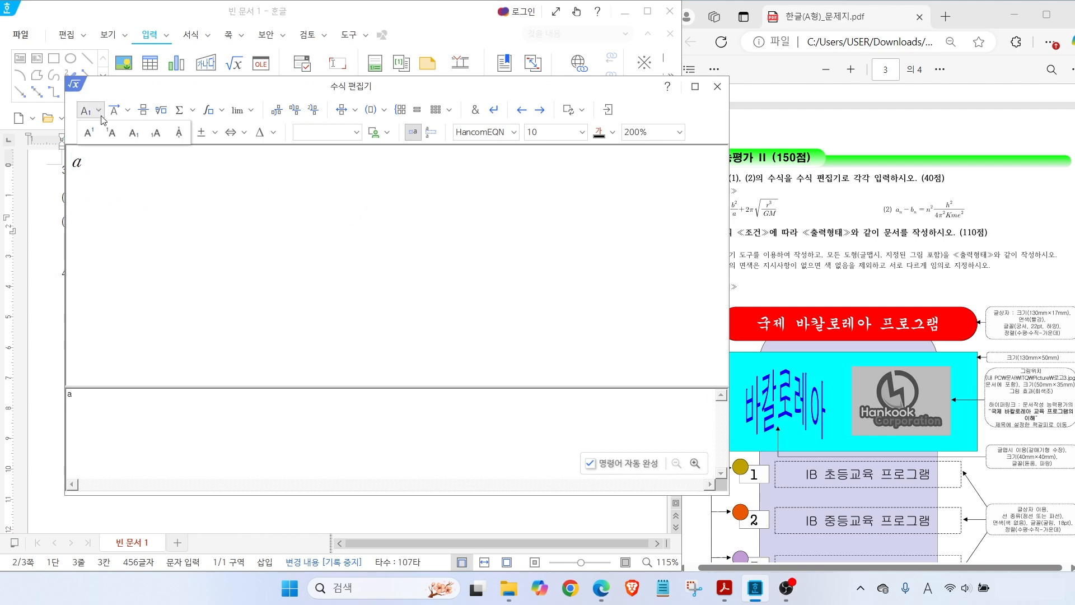
left_click(133, 134)
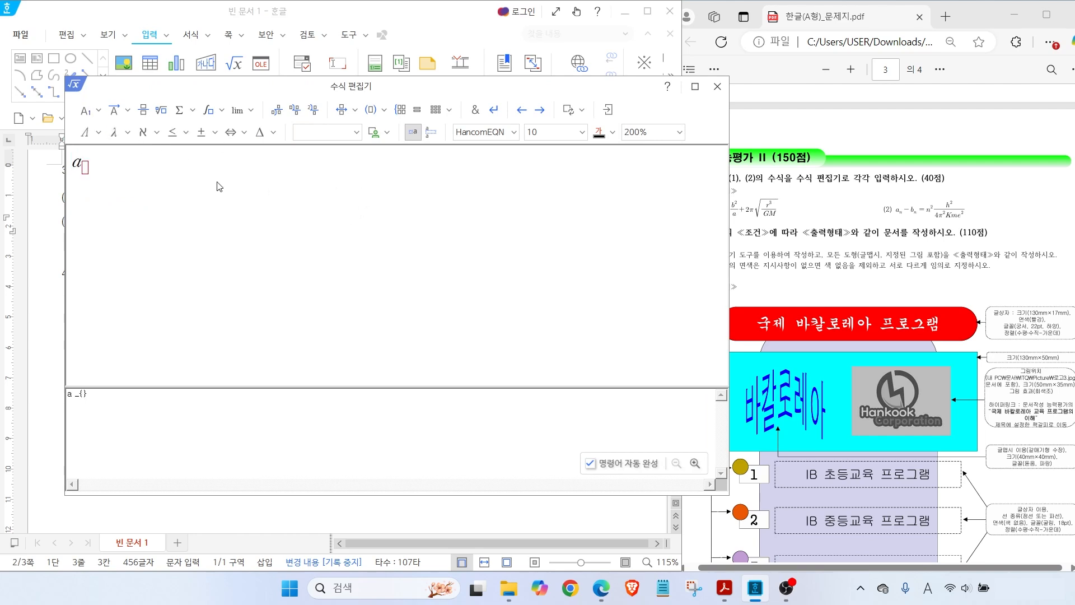
type("n} -b")
left_click(99, 111)
left_click(137, 133)
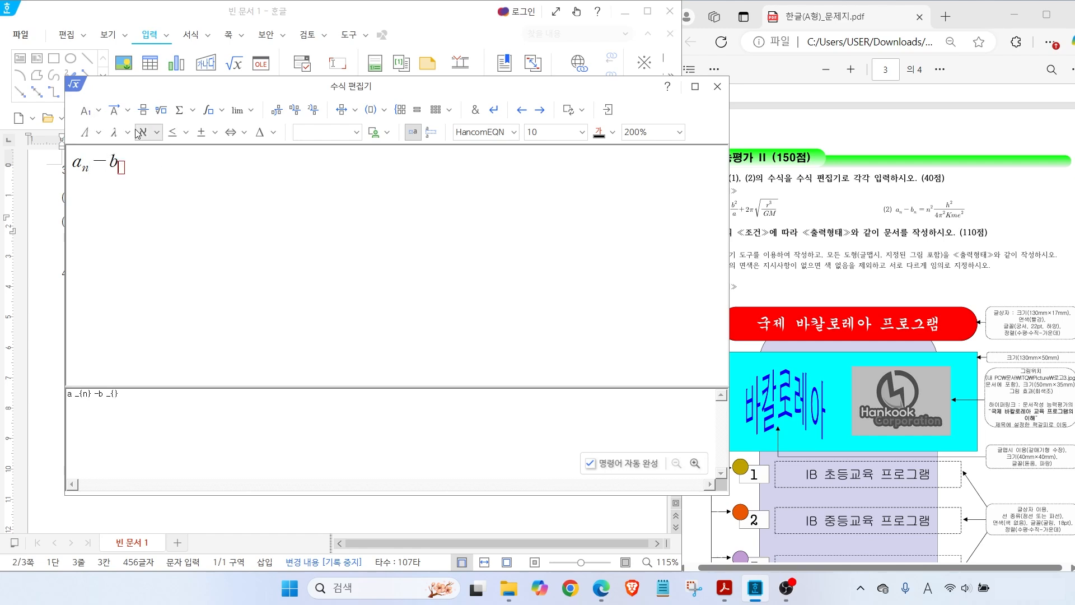
type("n")
key("Right")
type("=n")
left_click(86, 110)
left_click(89, 132)
type("2")
key("Right")
Add a fraction after n² with h² as its numerator
left_click(143, 110)
type("h")
left_click(86, 110)
left_click(89, 132)
type("2")
key("Tab")
Fill the denominator with 4π²Kme² and insert the equation after (2)
type("4")
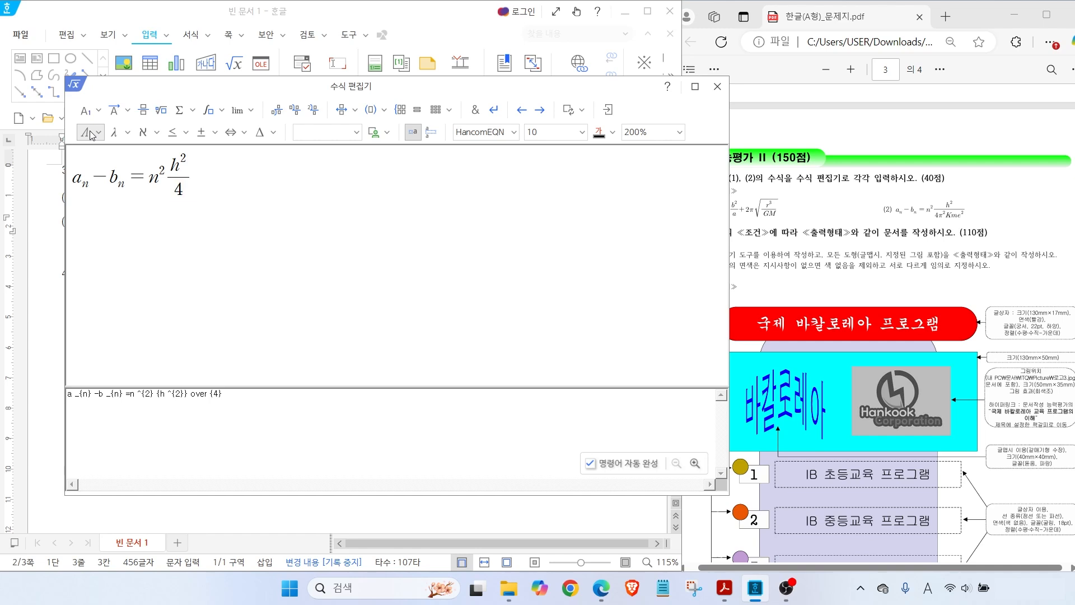
left_click(115, 133)
left_click(127, 229)
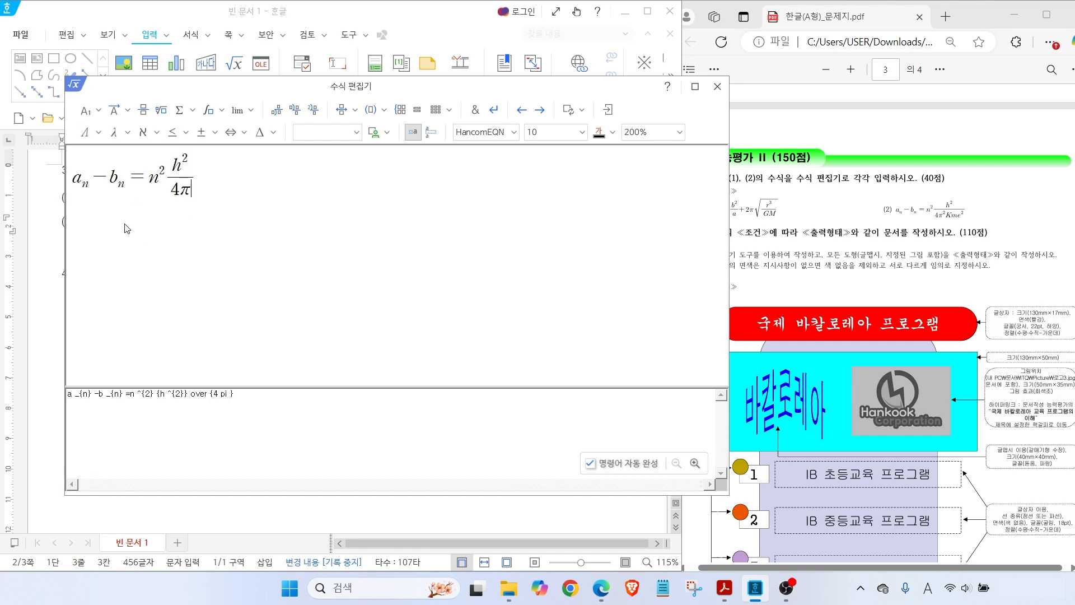
left_click(85, 110)
left_click(89, 132)
type("2")
key("Right")
type("Kme")
left_click(85, 111)
left_click(89, 133)
type("2")
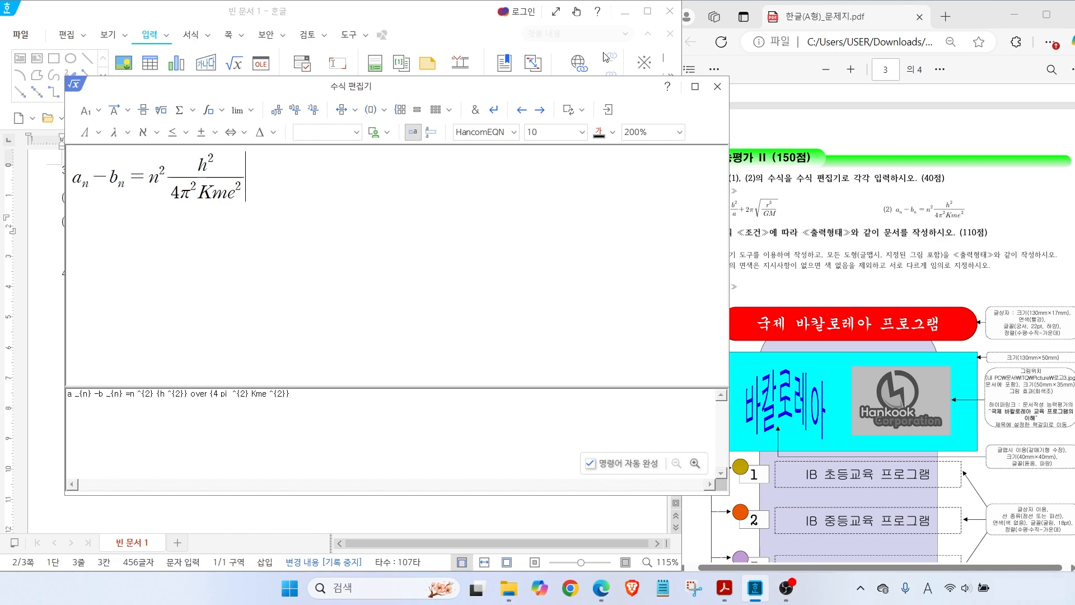
left_click(609, 109)
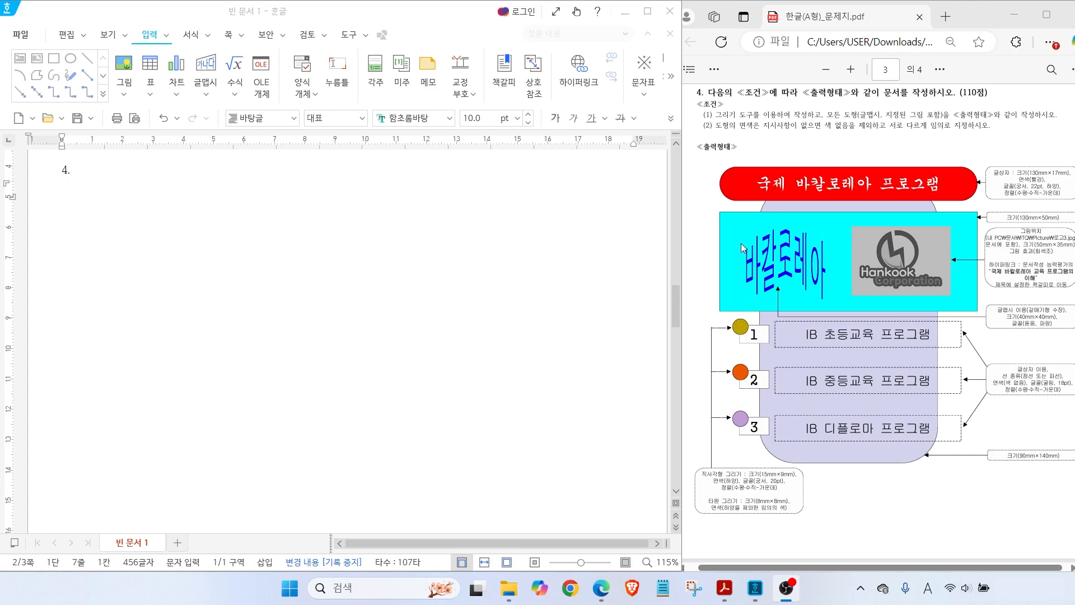
Point out the reference's lavender rounded box and its 90mm×140mm size note
left_click_drag(844, 459, 880, 507)
mouse_move(935, 464)
left_mouse_down()
mouse_move(919, 464)
mouse_move(941, 453)
mouse_move(934, 463)
left_mouse_up()
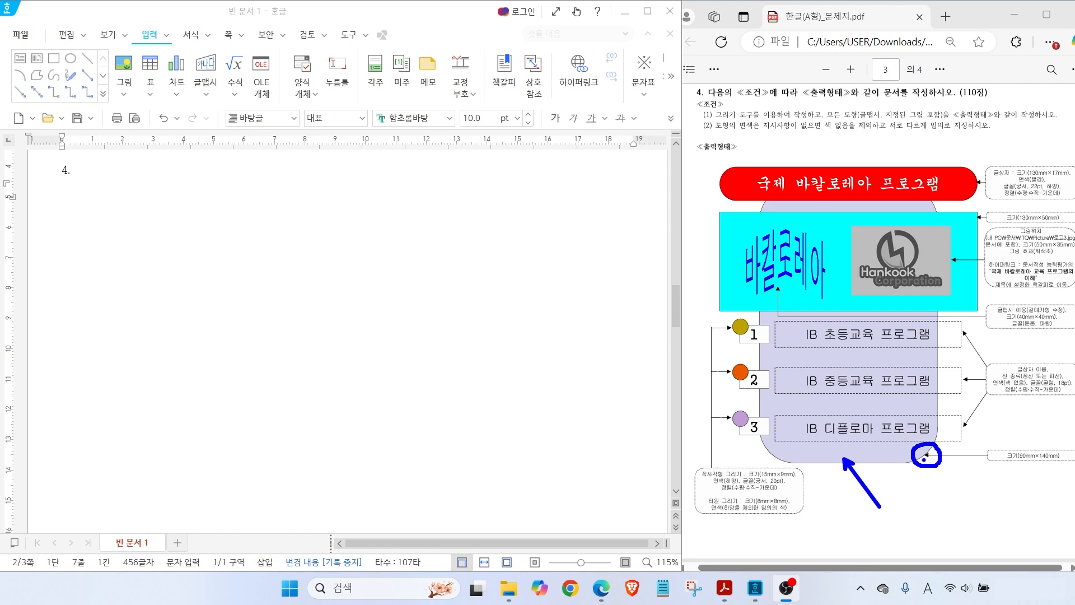
left_click_drag(999, 465, 1062, 465)
key("Escape")
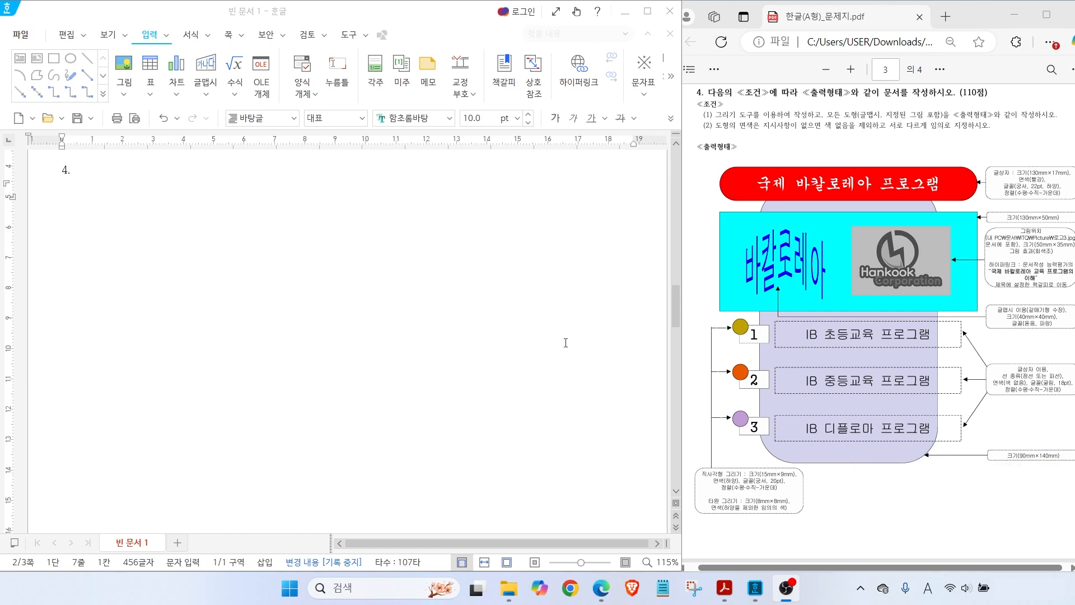
Return to the Hangul document and choose the rectangle drawing tool
left_click(86, 200)
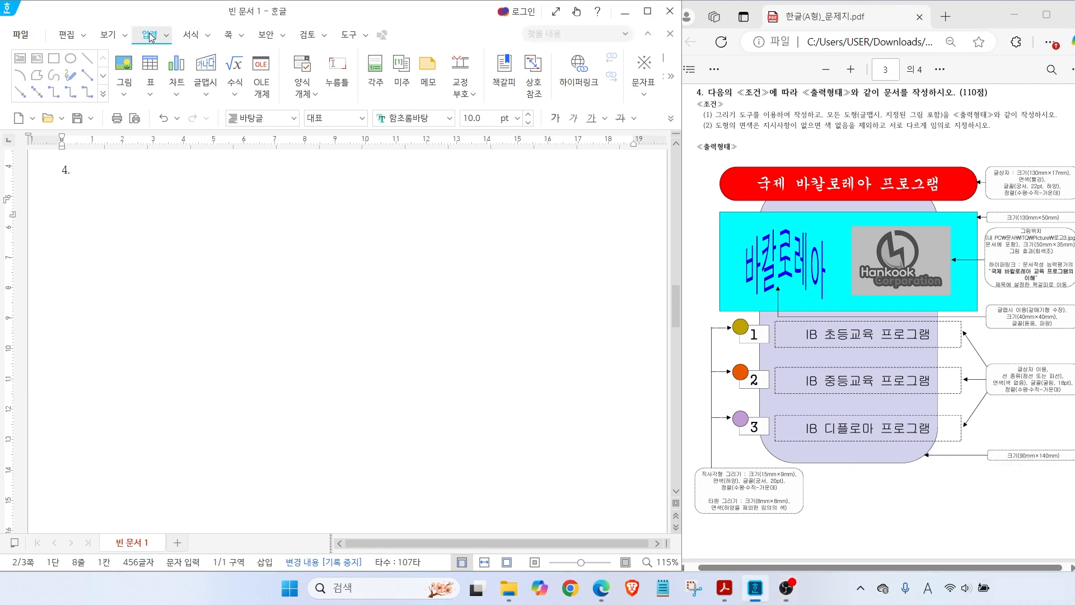
mouse_move(19, 51)
left_mouse_down()
mouse_move(37, 28)
mouse_move(86, 29)
left_mouse_up()
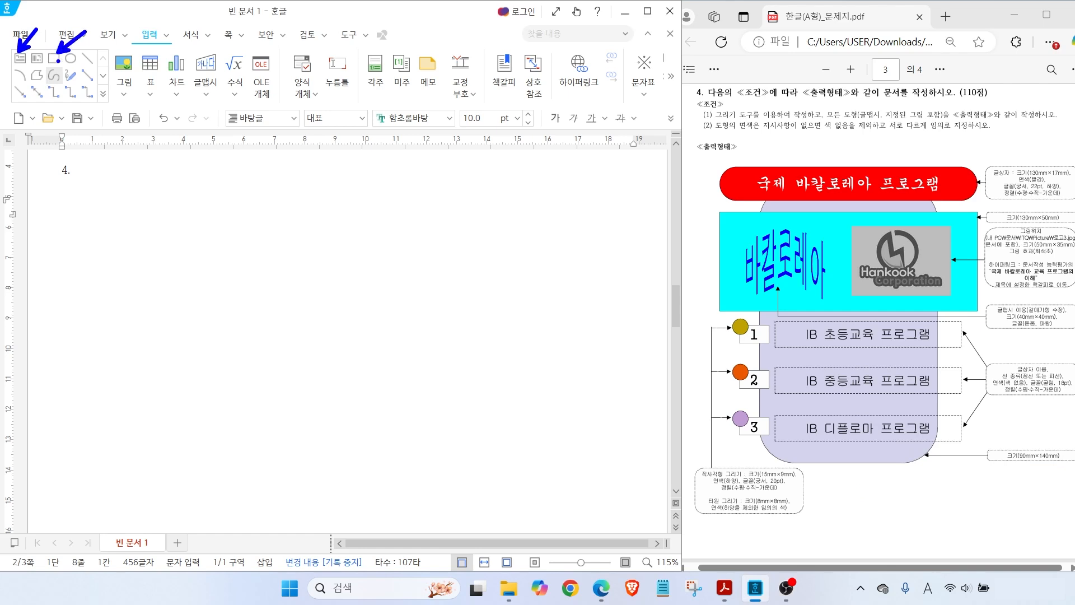
key("Escape")
left_click(54, 58)
Draw a rectangle below question 4 and mark its 90×140 mm target size and current dimensions
left_click_drag(193, 207, 379, 394)
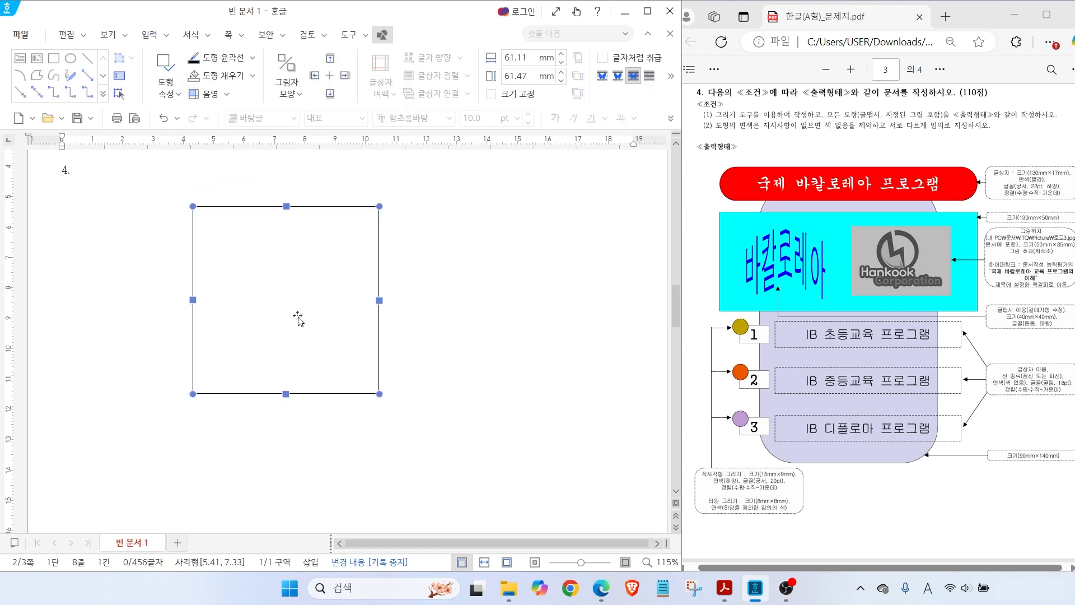
left_click_drag(996, 464, 1055, 465)
mouse_move(389, 56)
left_mouse_down()
mouse_move(411, 32)
mouse_move(412, 47)
left_mouse_up()
left_click_drag(528, 54, 552, 37)
left_click_drag(522, 87, 550, 95)
Resize the rectangle to 90 × 140 mm and fix its size
double_click(286, 273)
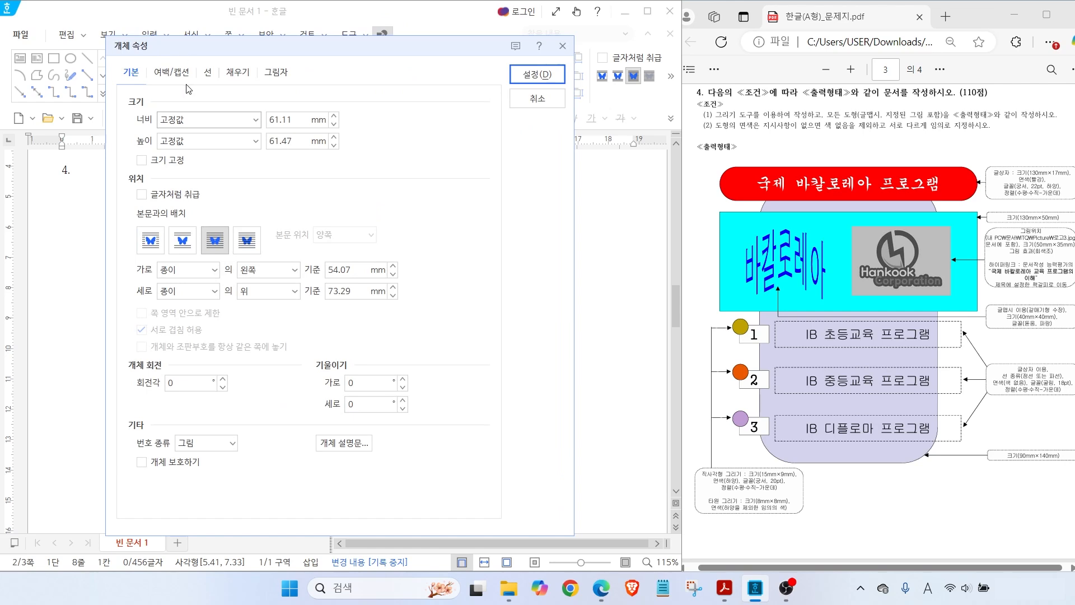
left_click_drag(296, 119, 243, 122)
type("90")
key("Tab")
key("Tab")
type("140")
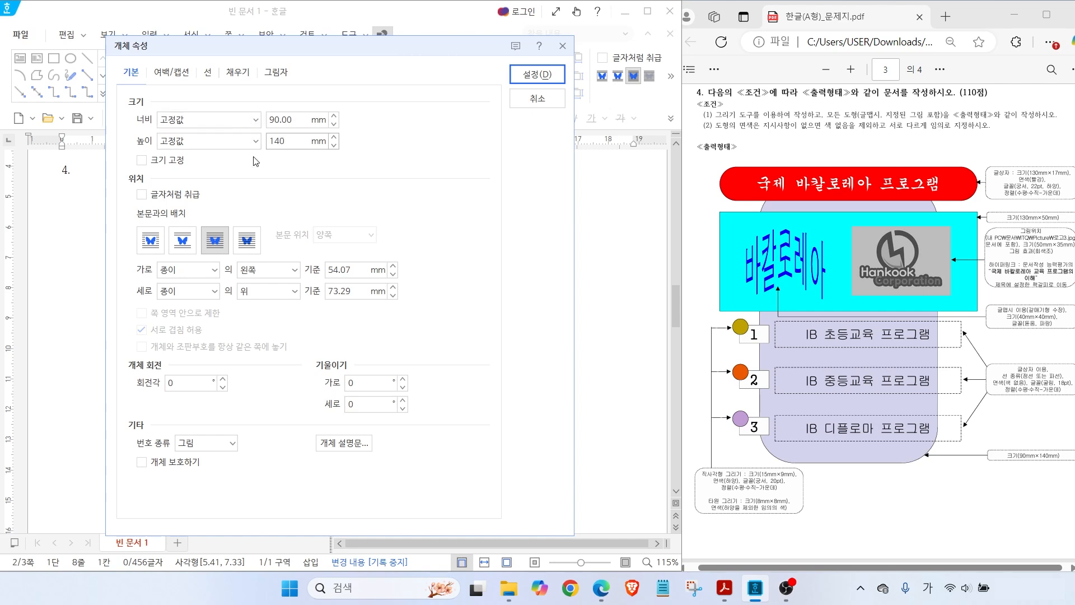
left_click(144, 166)
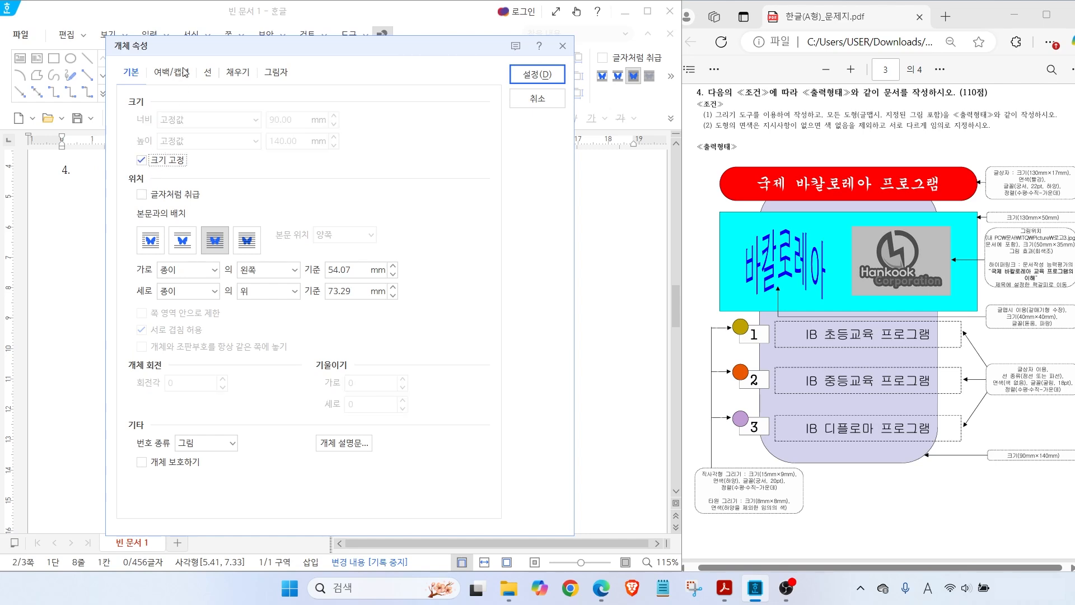
Fill the rectangle light yellow and give it the Rounded corner style
left_click(242, 75)
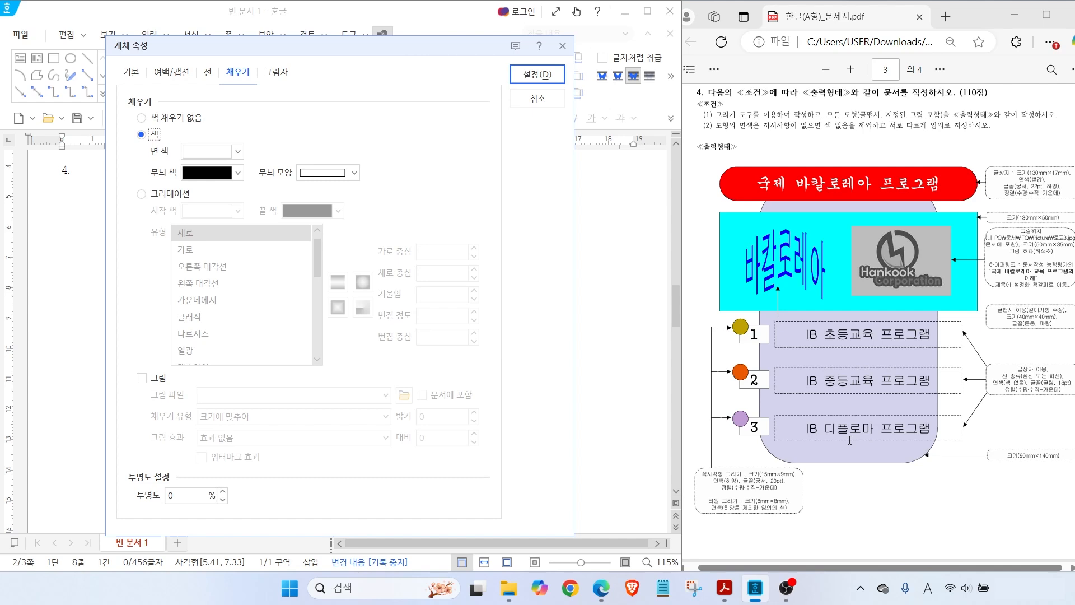
left_click(237, 151)
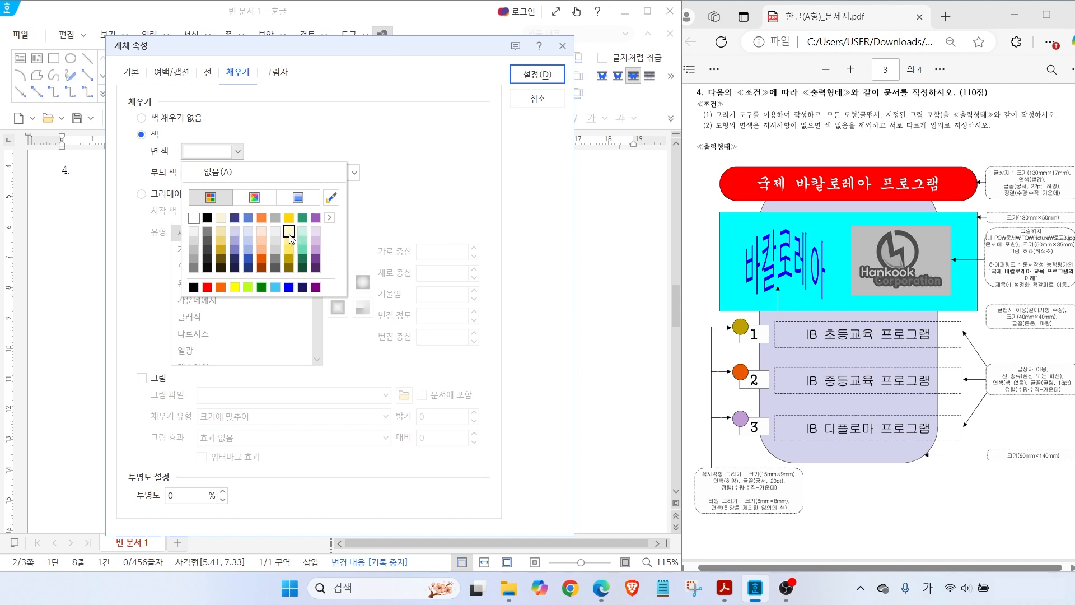
left_click(289, 232)
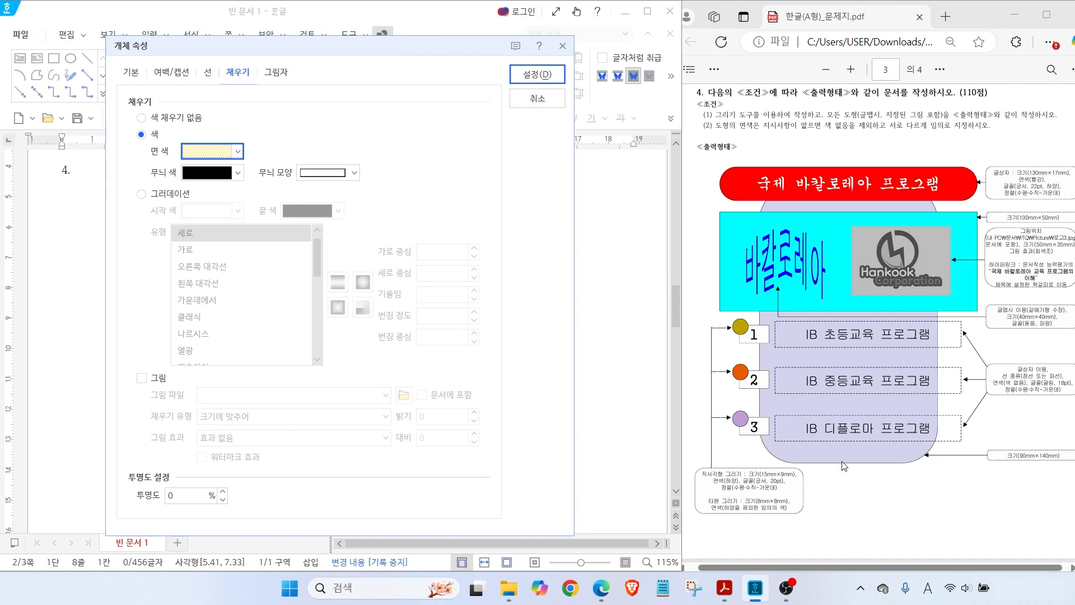
left_click(207, 74)
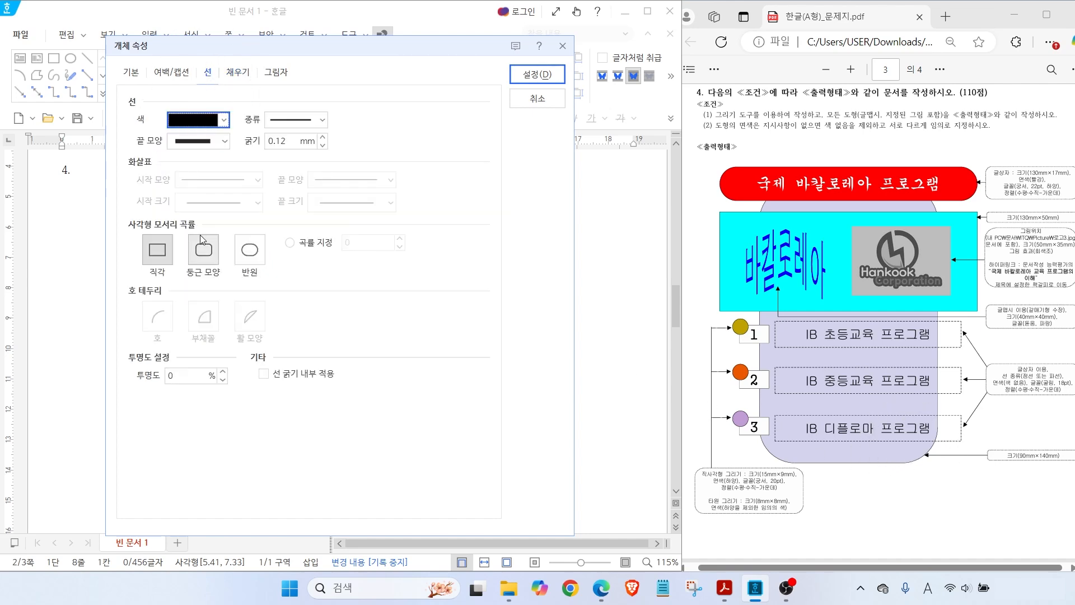
left_click(200, 255)
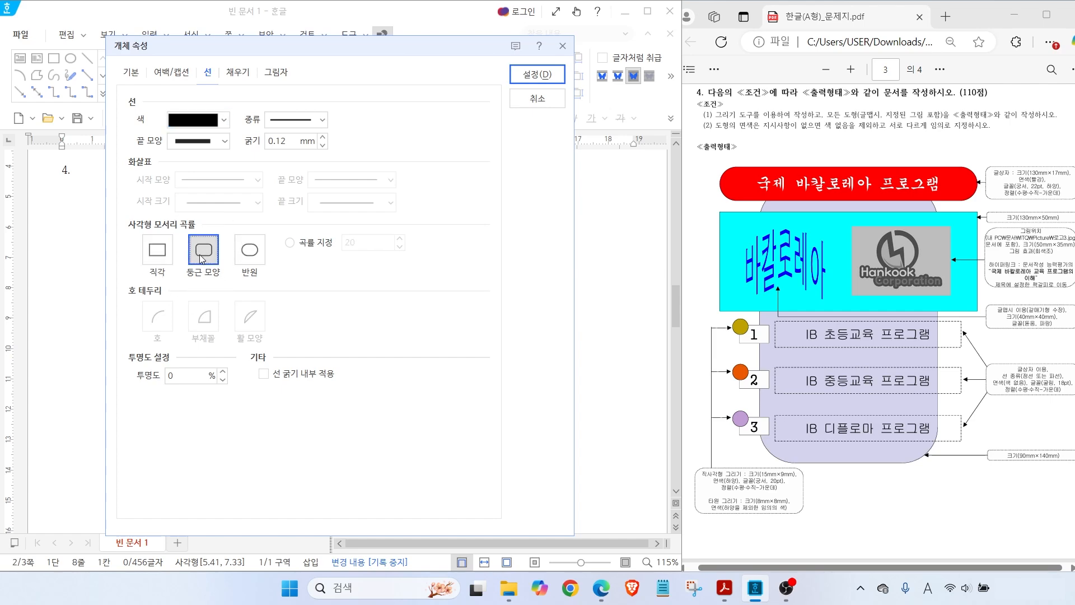
left_click(538, 73)
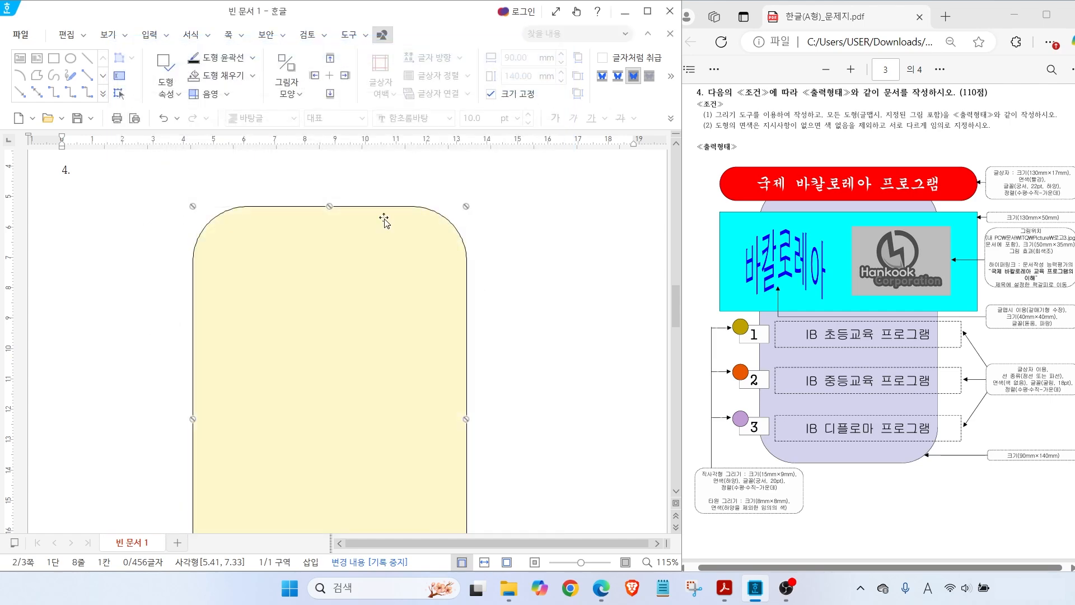
Draw a text box above the yellow shape and type 국제 바칼로레아 플로그램
left_click_drag(757, 174, 724, 147)
key("Escape")
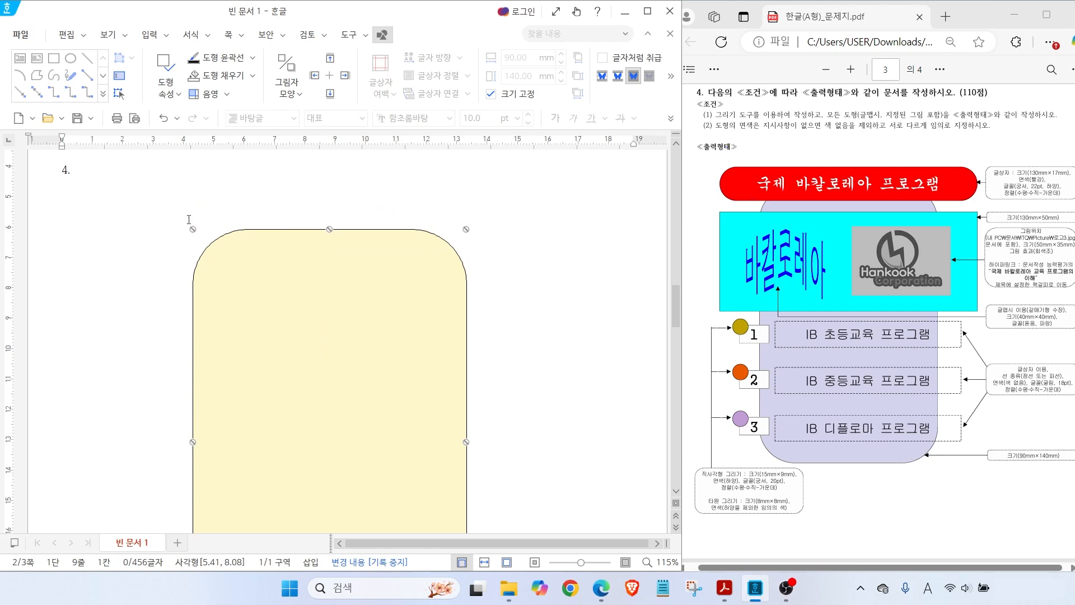
key("Escape")
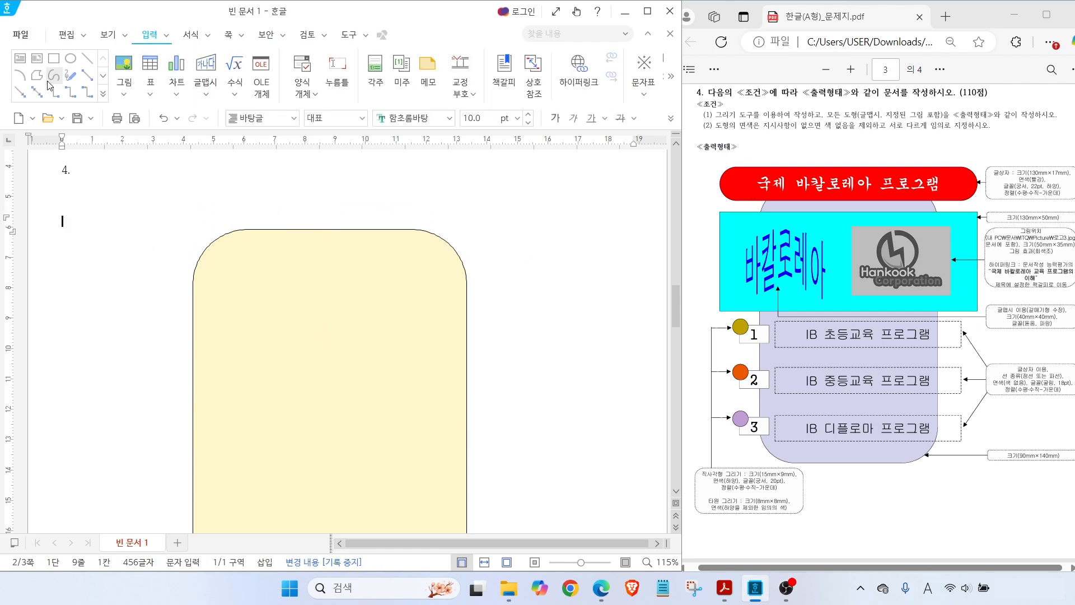
left_click_drag(25, 49, 53, 23)
left_click(23, 57)
left_click_drag(174, 212, 504, 262)
type("국제 바칼로레아 플")
type("로그램")
Size the title box to 130 × 17 mm and fix its size
left_click(267, 214)
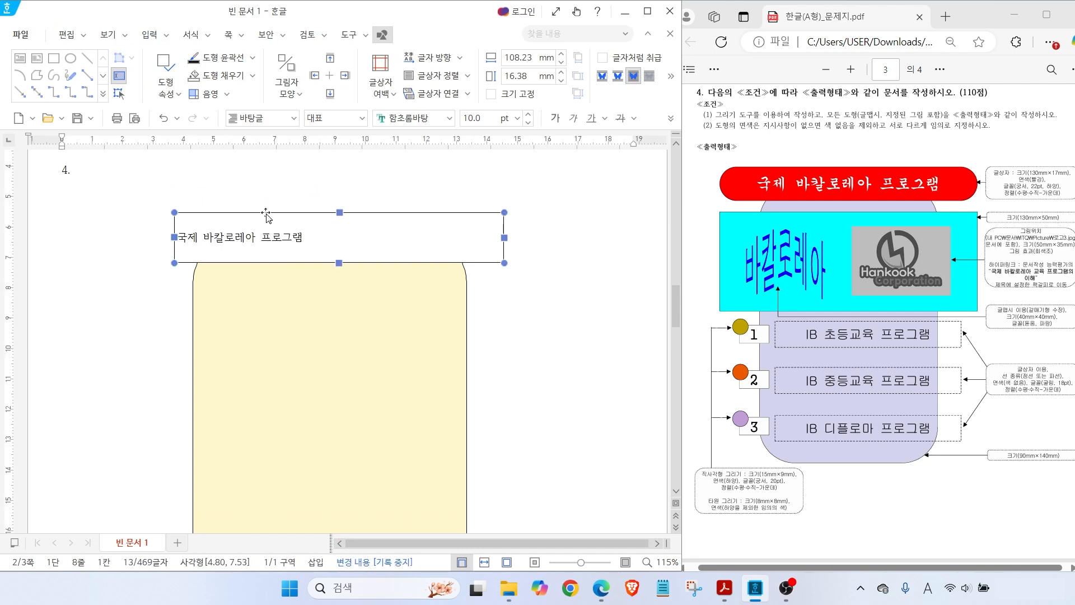
double_click(267, 214)
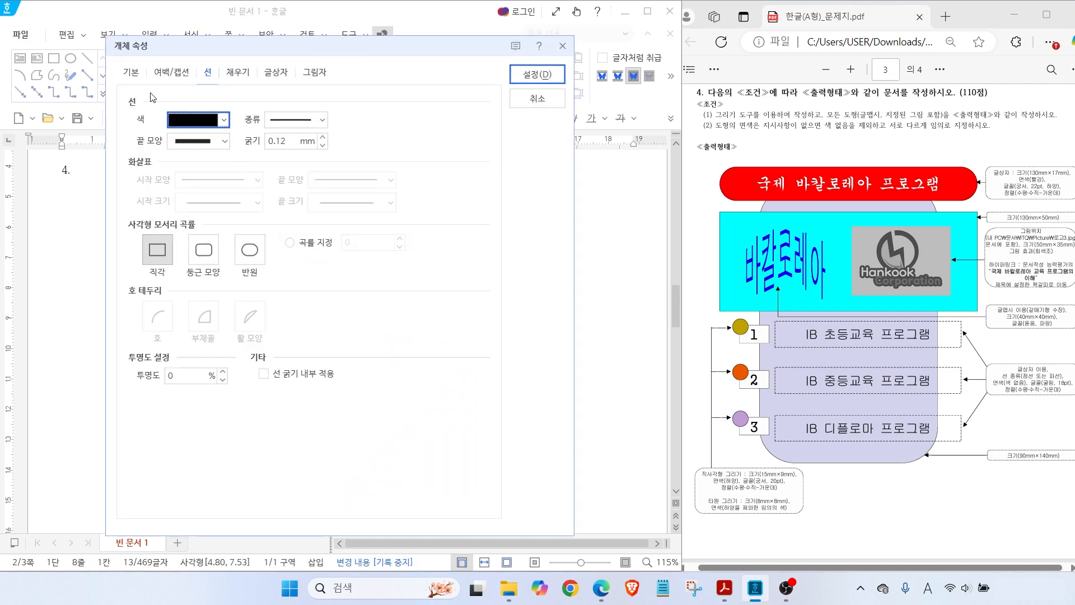
left_click(131, 74)
key("alt")
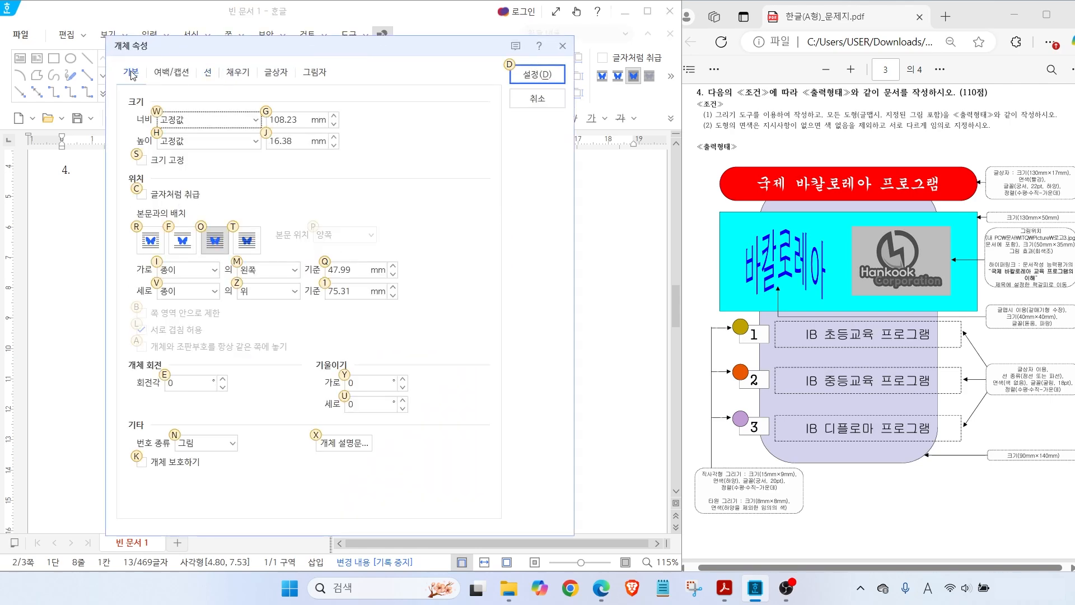
left_click_drag(1012, 159, 981, 129)
left_click_drag(1008, 200, 1056, 199)
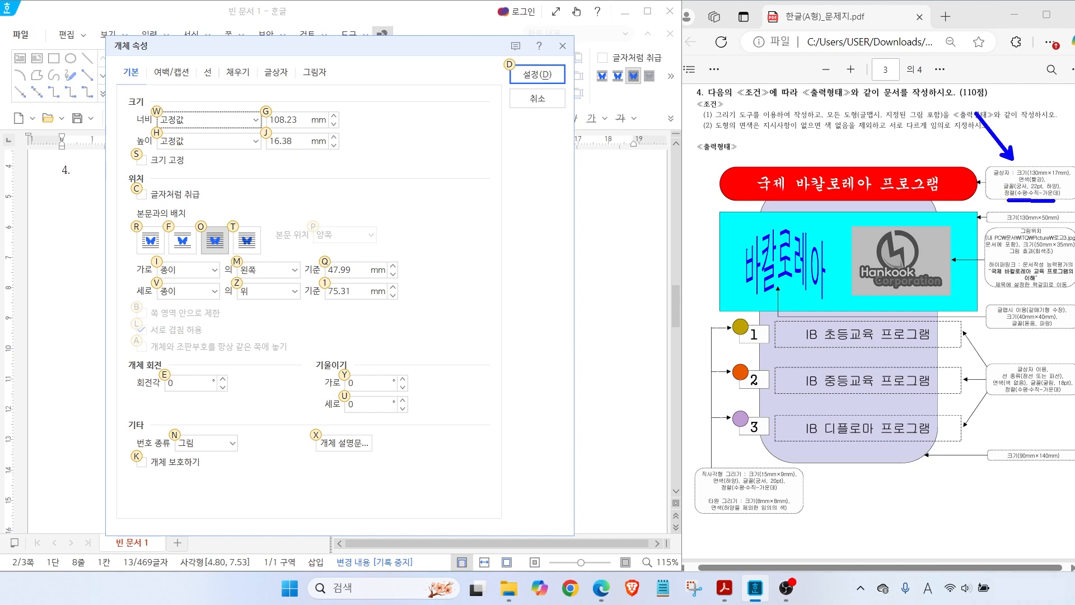
key("Escape")
double_click(295, 120)
type("1")
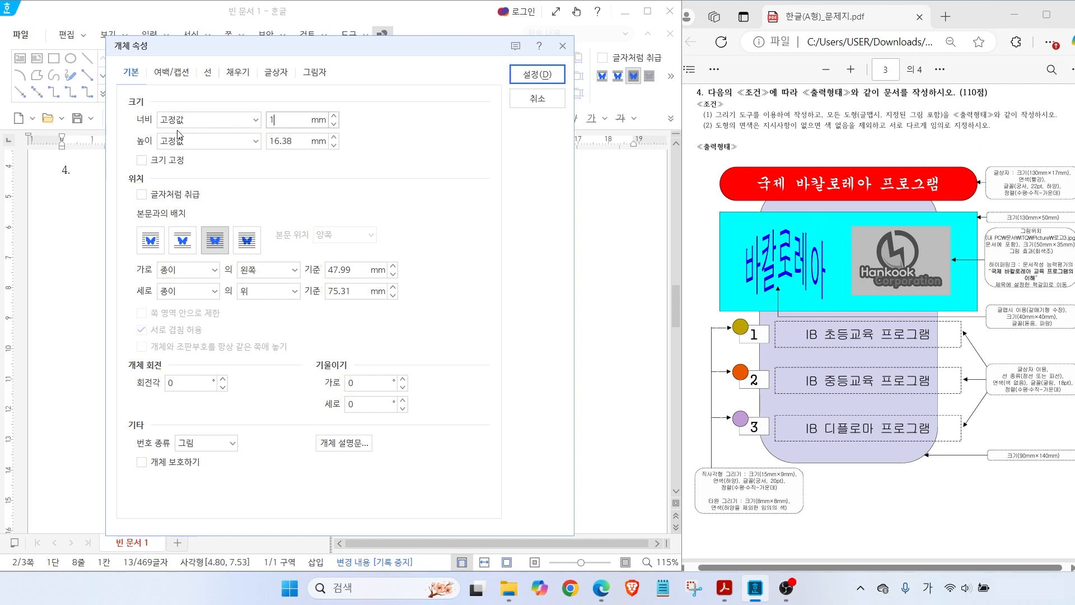
key("Tab")
key("Tab")
type("1")
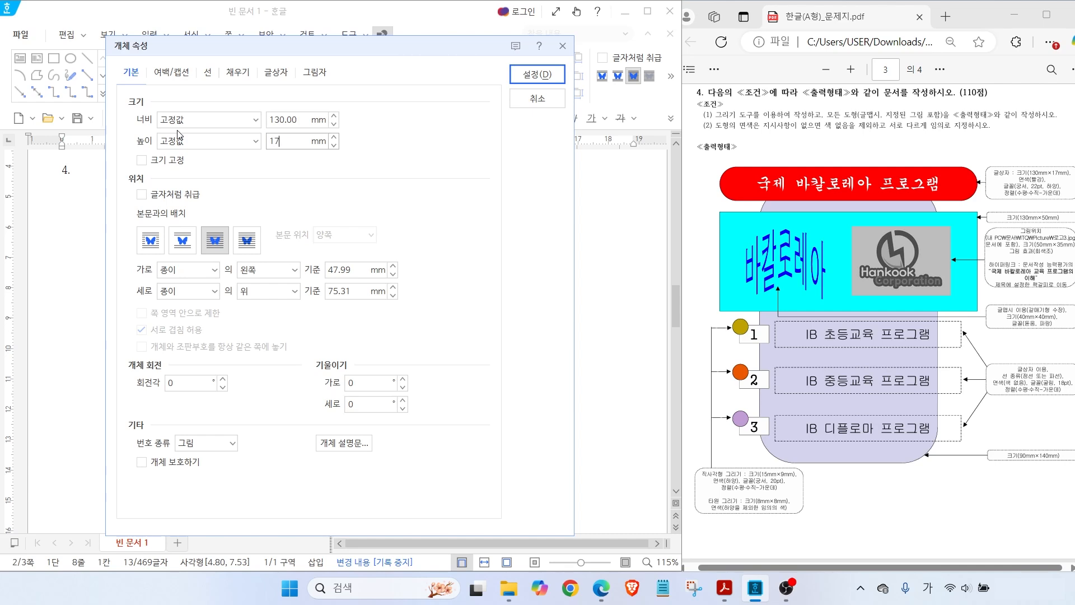
left_click(141, 160)
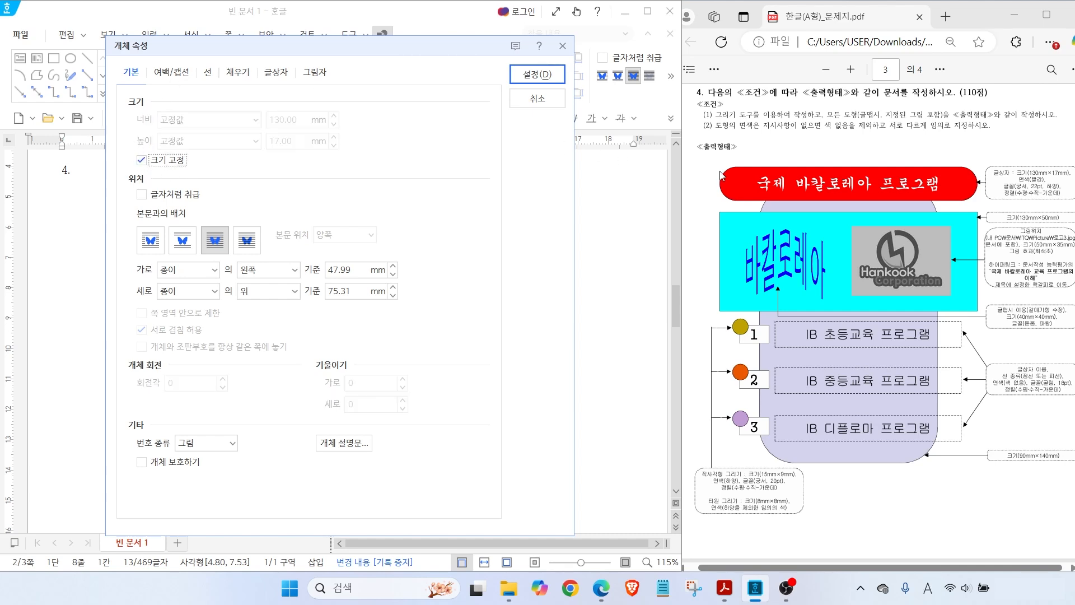
Give the title box semicircle corners and a red fill, then shift it slightly left
left_click(207, 71)
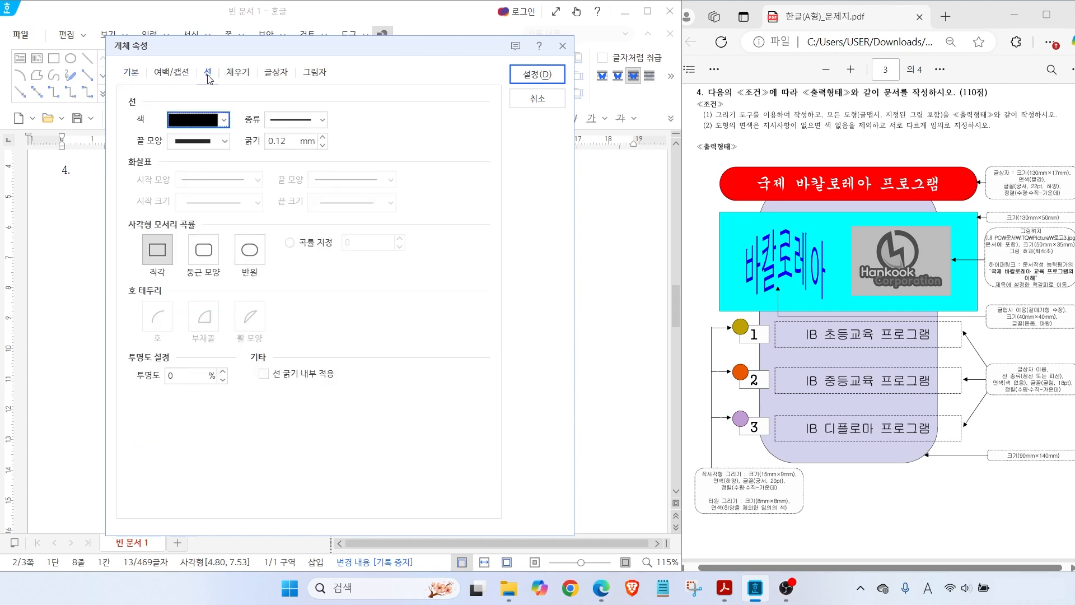
left_click(250, 257)
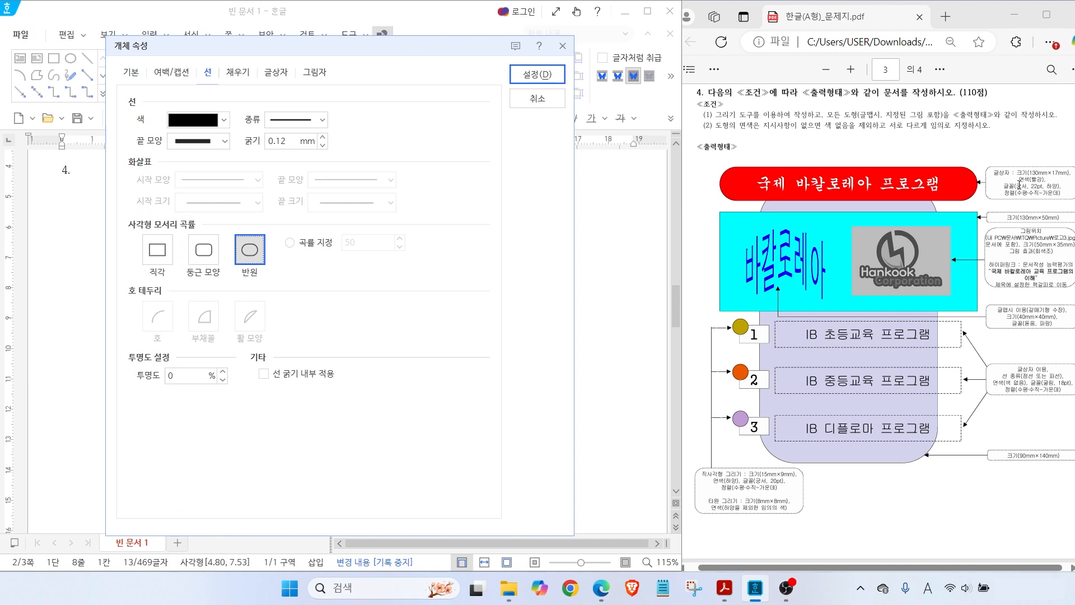
left_click(238, 71)
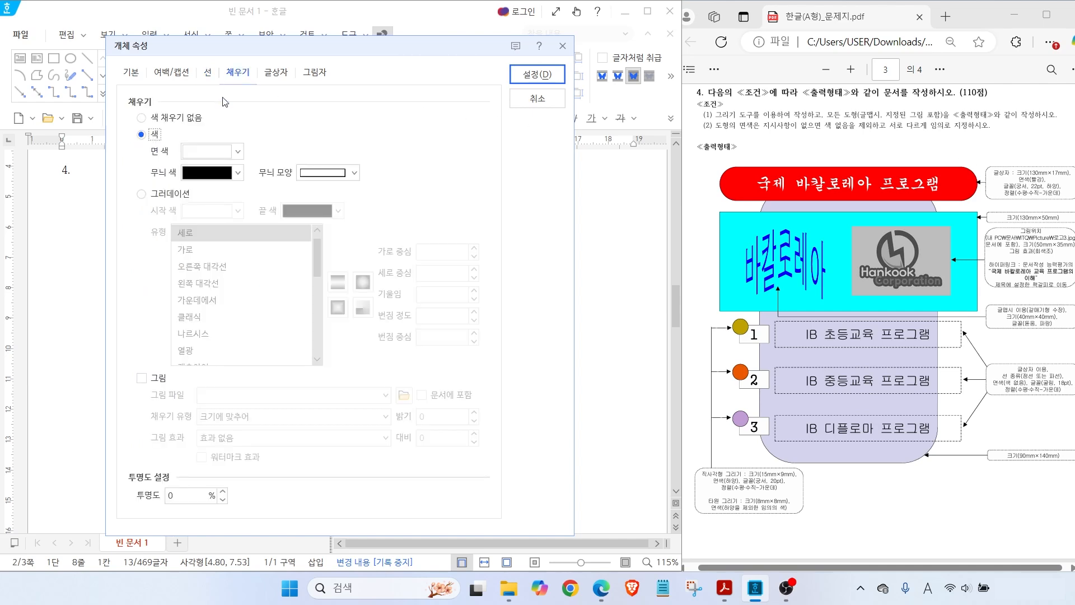
left_click(198, 152)
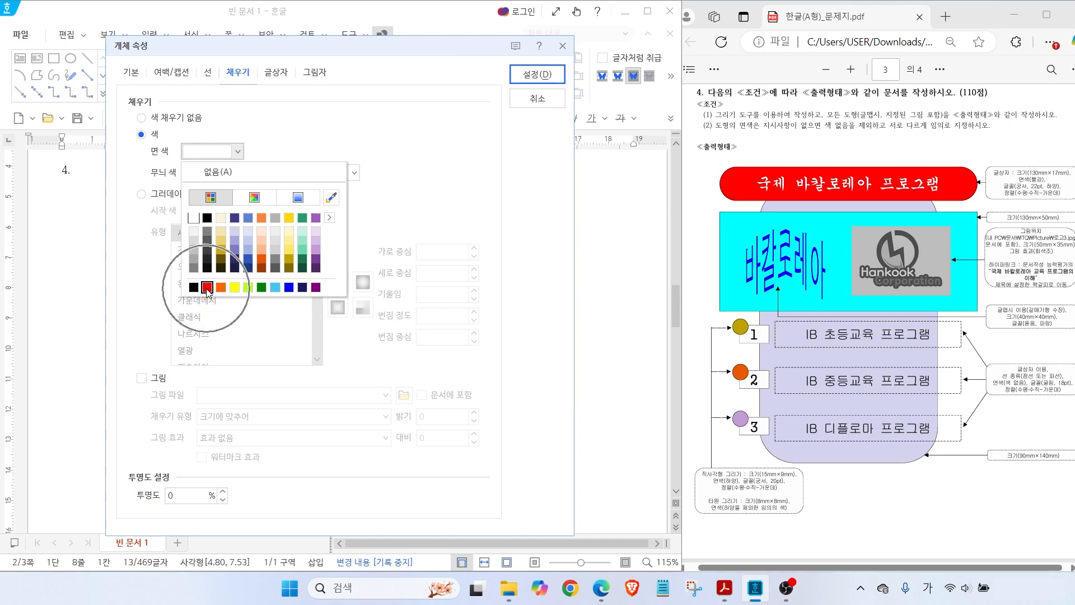
left_click(207, 287)
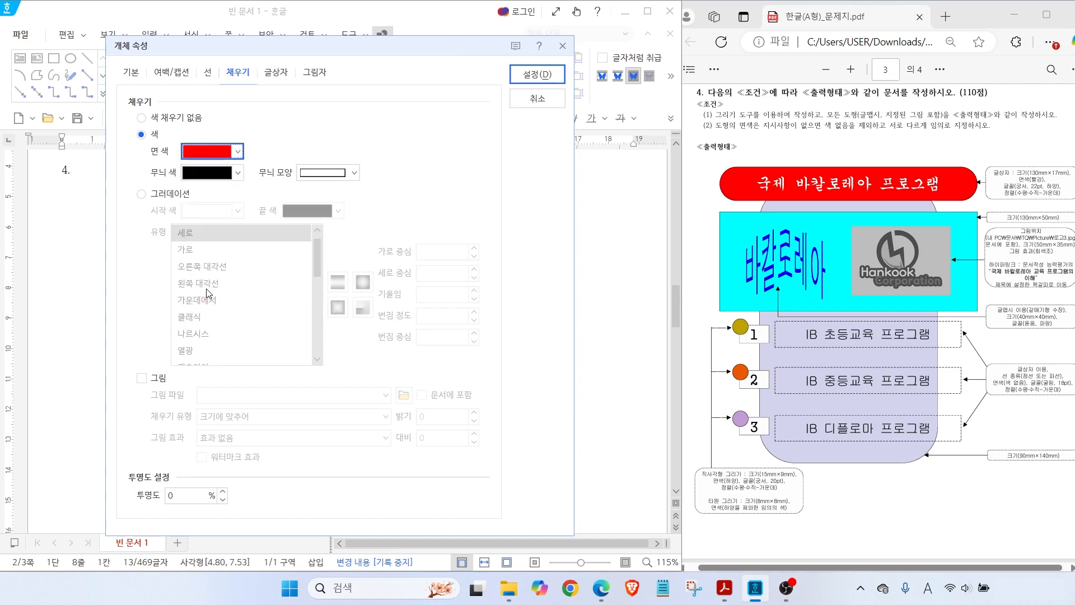
left_click(538, 74)
left_click_drag(338, 232, 295, 237)
Set the title text to the 궁서 font at 22 pt
left_click(261, 243)
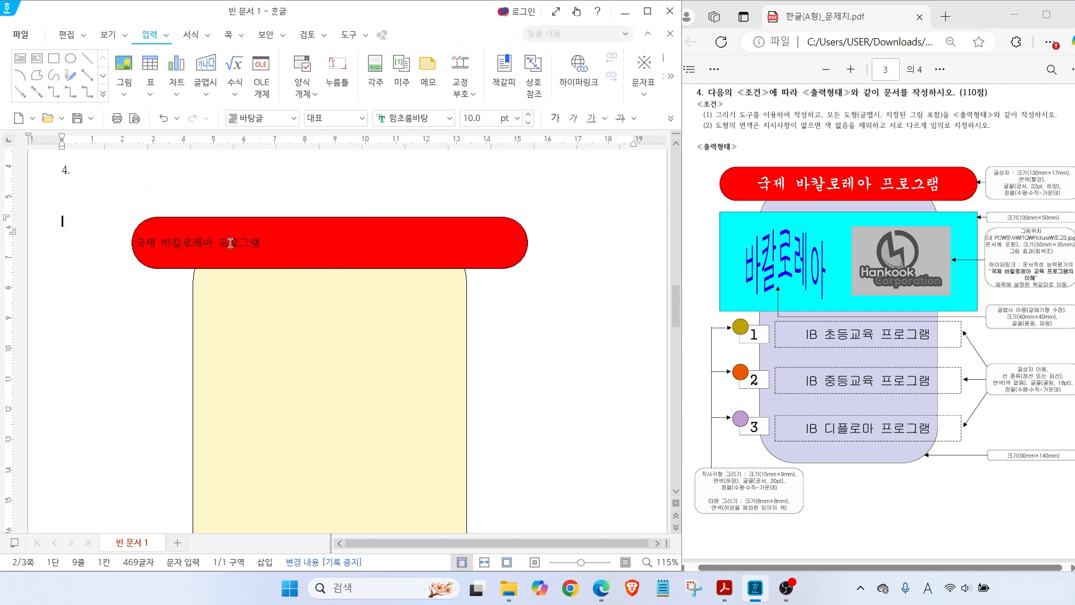
left_click_drag(261, 244, 128, 252)
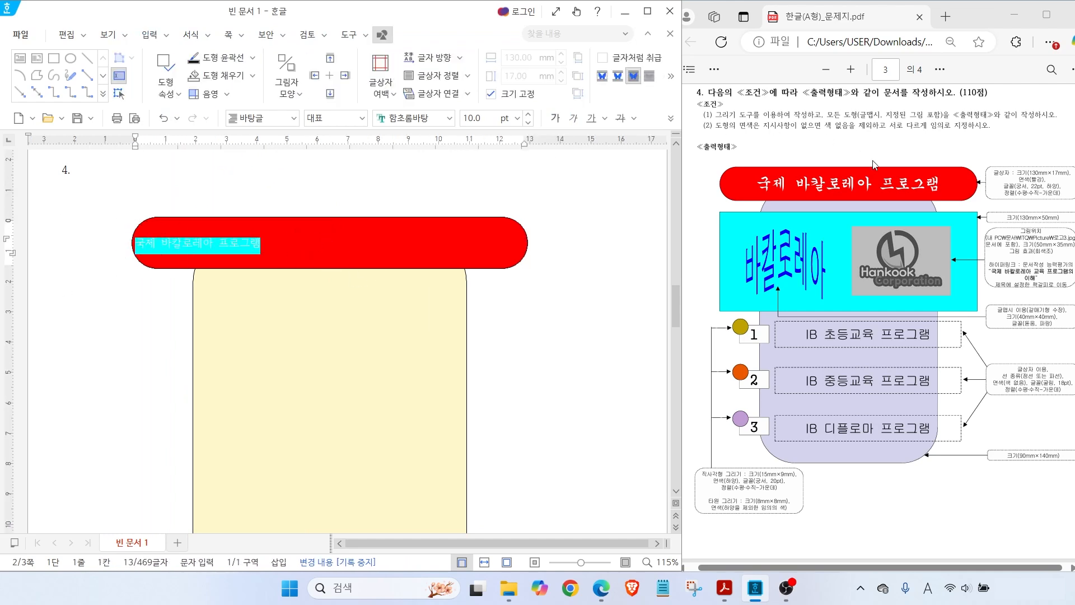
left_click(449, 118)
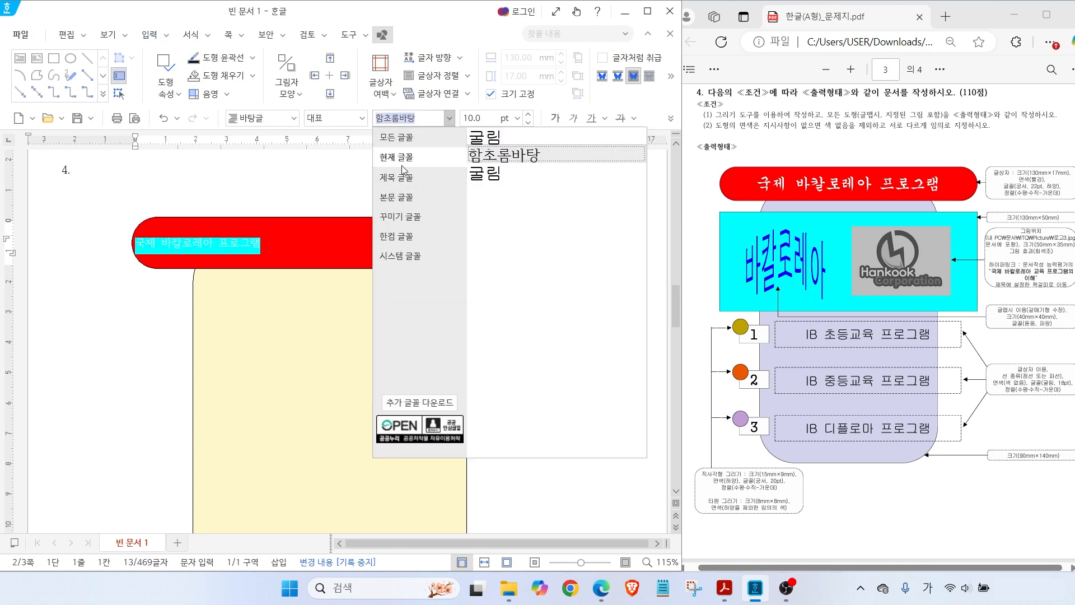
left_click(401, 252)
left_click(483, 177)
left_click(496, 119)
type("22")
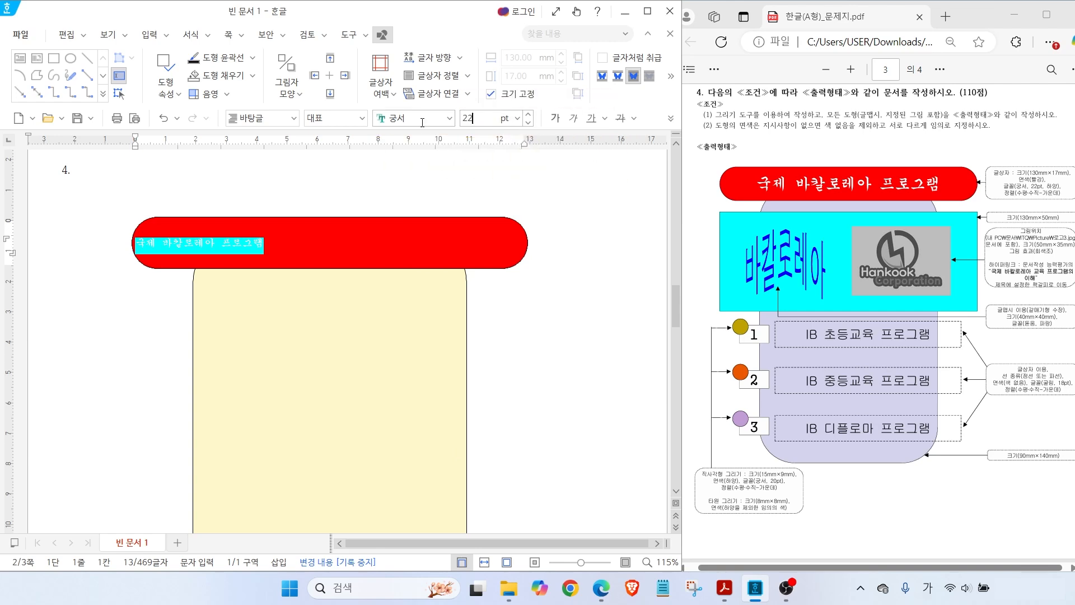
key("Return")
Make the title text white and centre it in the red box
left_click(671, 120)
left_click(672, 120)
left_click(672, 120)
mouse_move(756, 141)
left_click(814, 176)
left_click(672, 119)
left_click(707, 195)
left_click(101, 202)
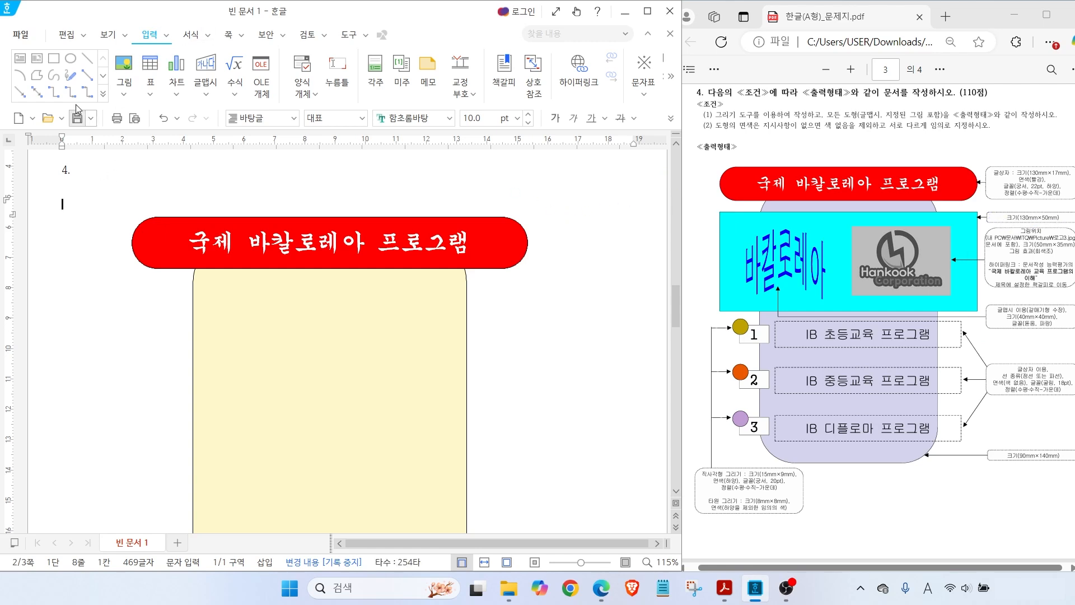
left_click(54, 58)
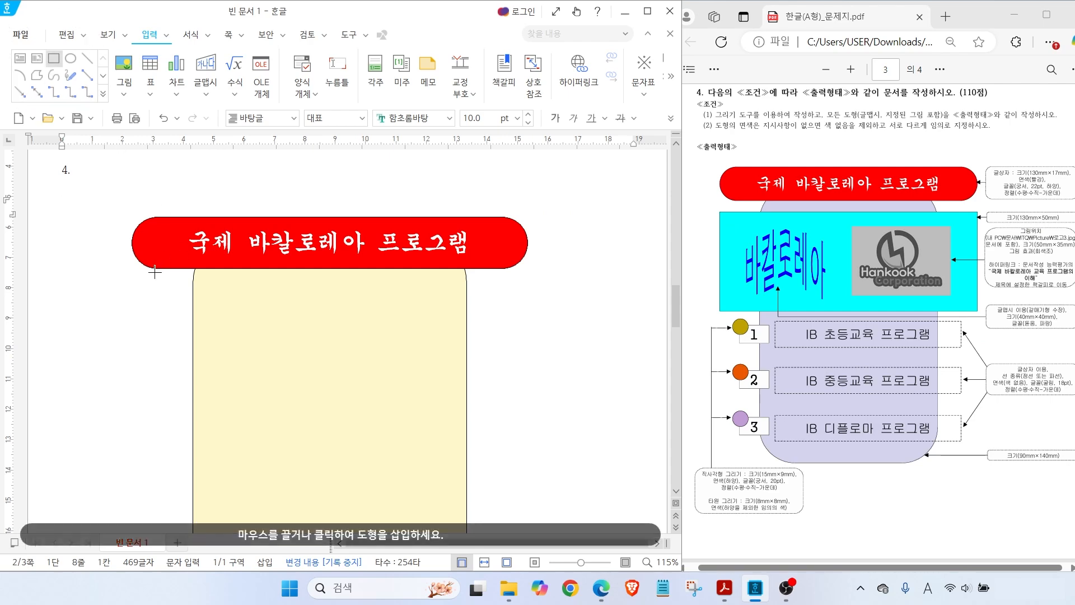
Draw a rectangle below the title and set it to a fixed 130 × 50 mm
left_click_drag(155, 292, 508, 407)
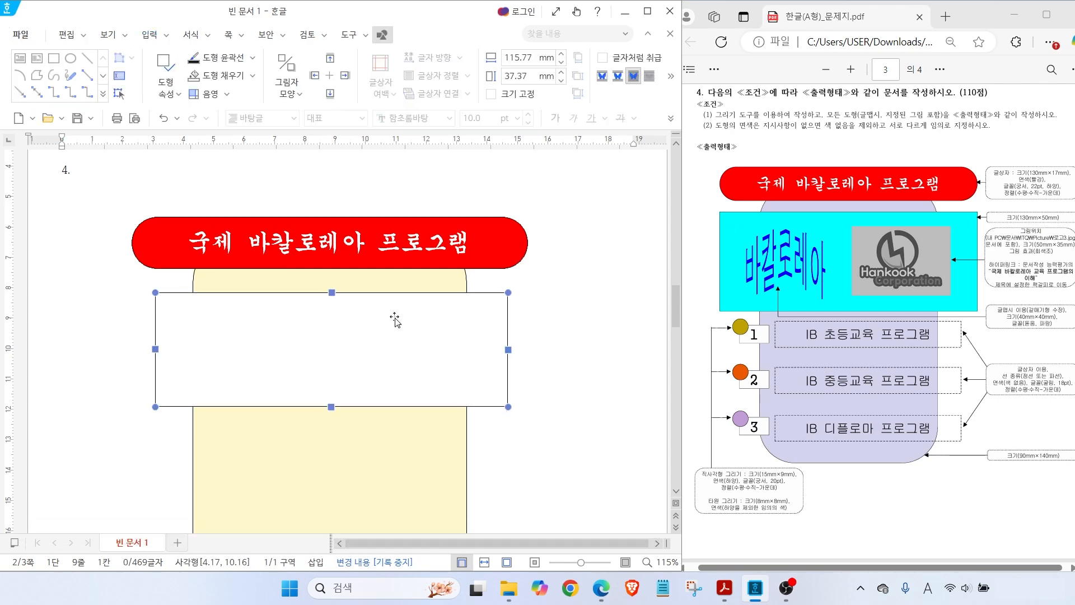
double_click(367, 335)
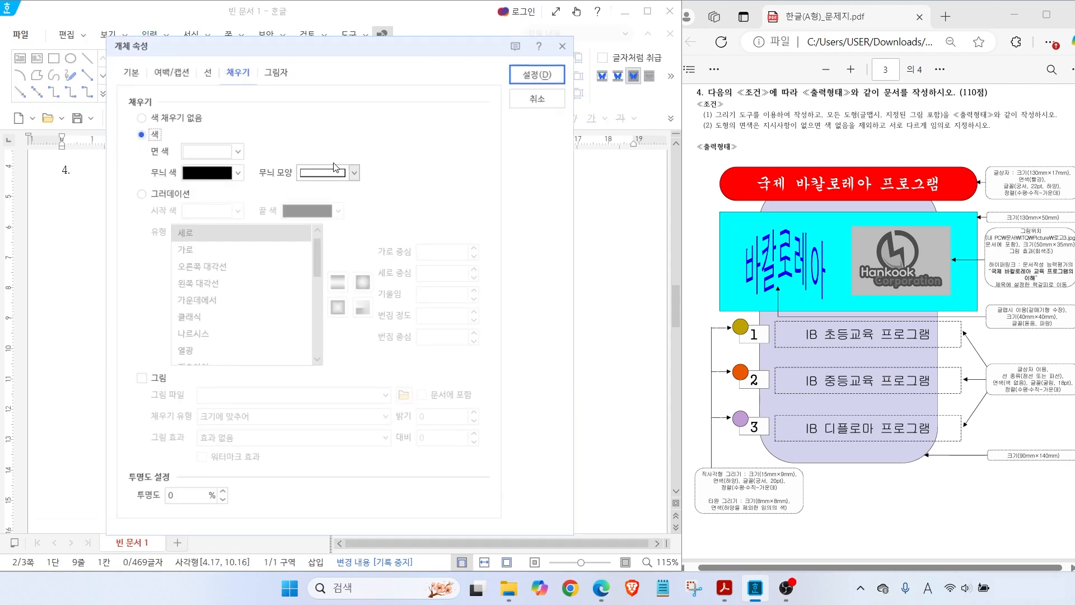
left_click(133, 71)
key("Tab")
type("130")
key("Tab")
key("Tab")
type("50")
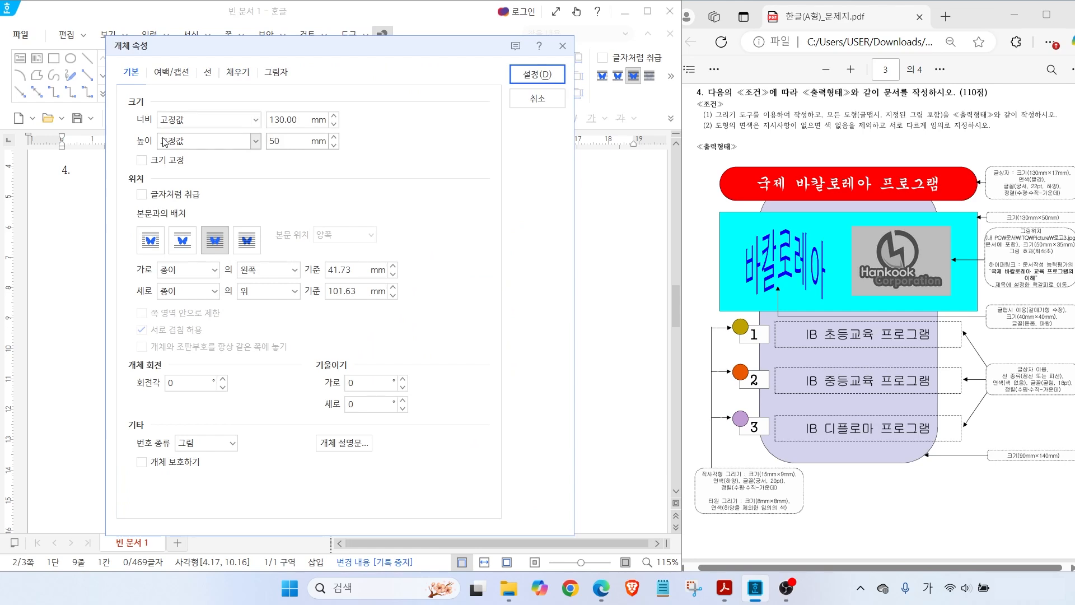
left_click(141, 162)
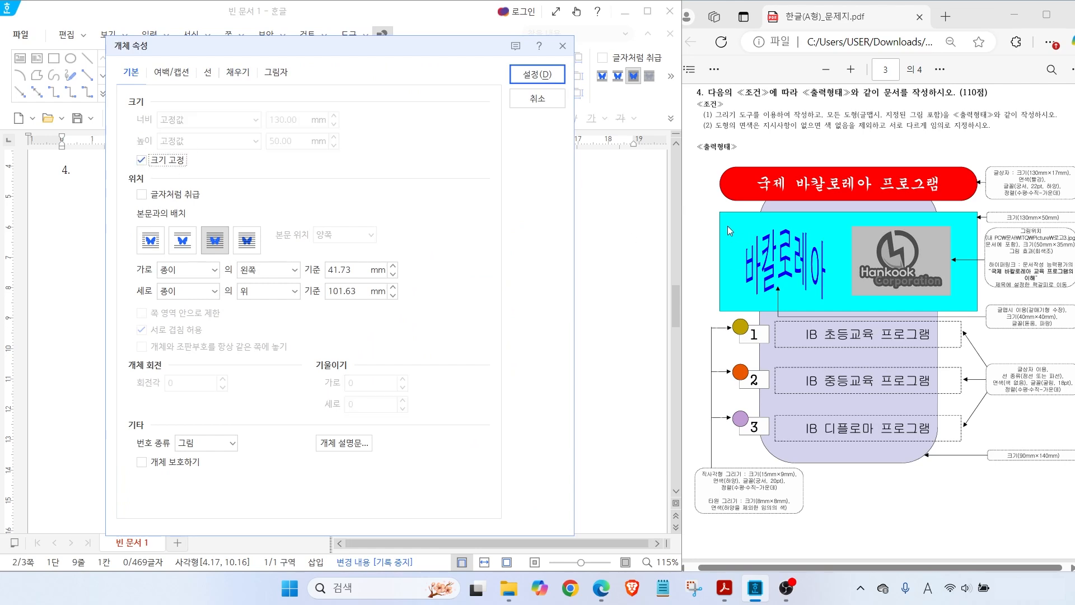
Fill the rectangle mint and move it directly beneath the red title box
left_click(233, 71)
left_click(211, 150)
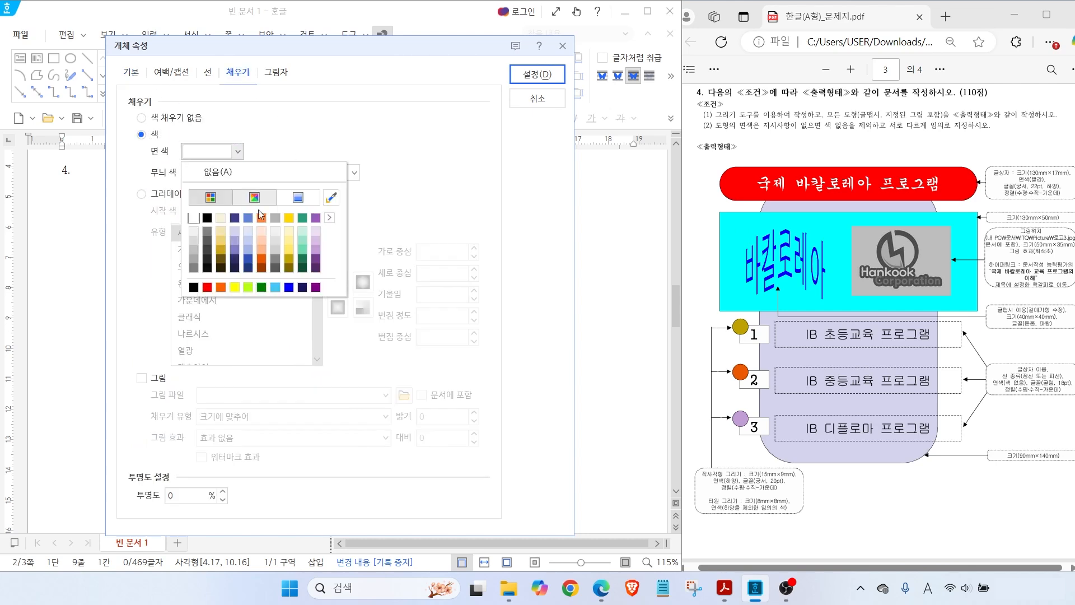
left_click(307, 232)
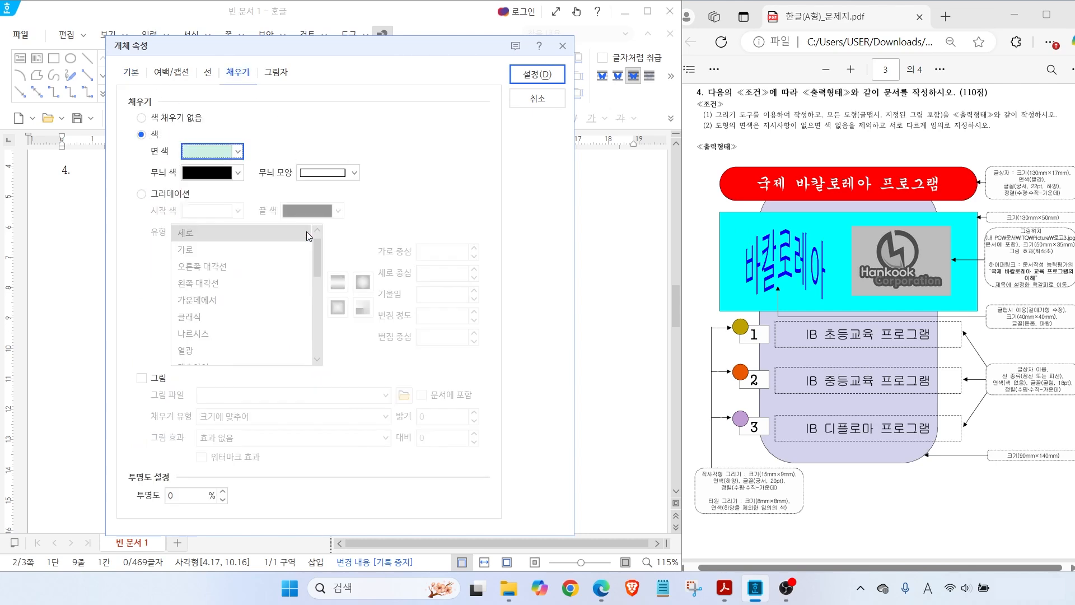
left_click(526, 81)
left_click_drag(298, 348, 339, 349)
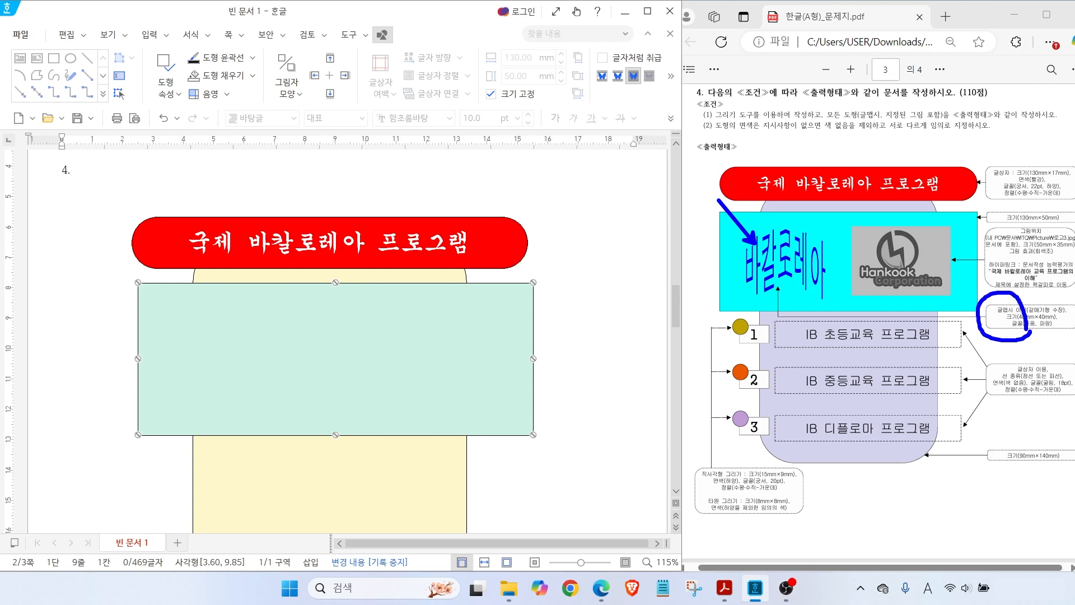
key("Escape")
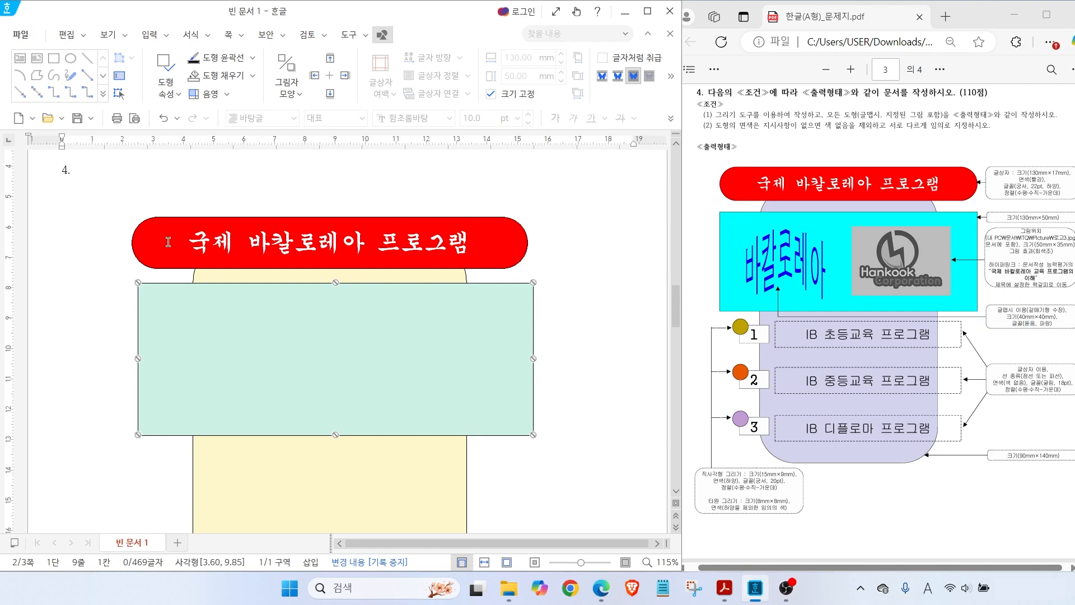
left_click(87, 197)
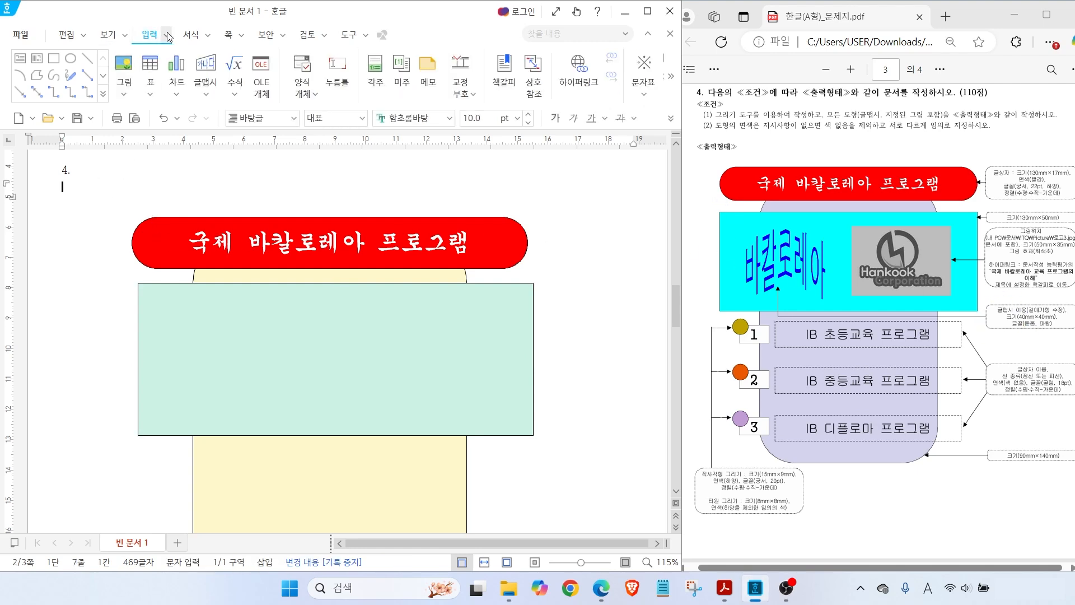
left_click(204, 65)
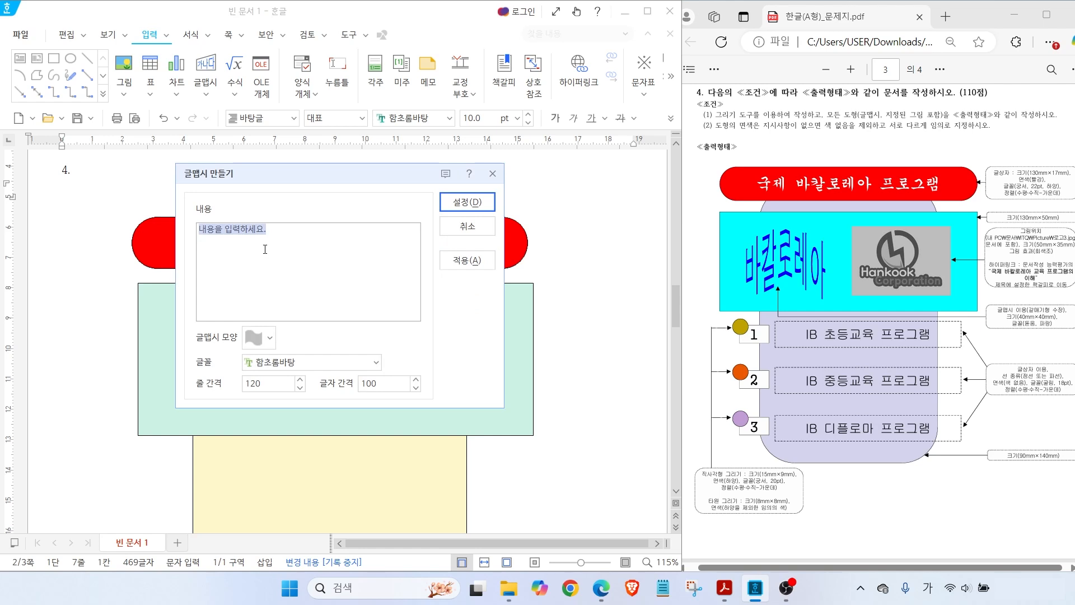
Enter 바칼로레아 as the word art text
type("바칼로레아")
key("alt")
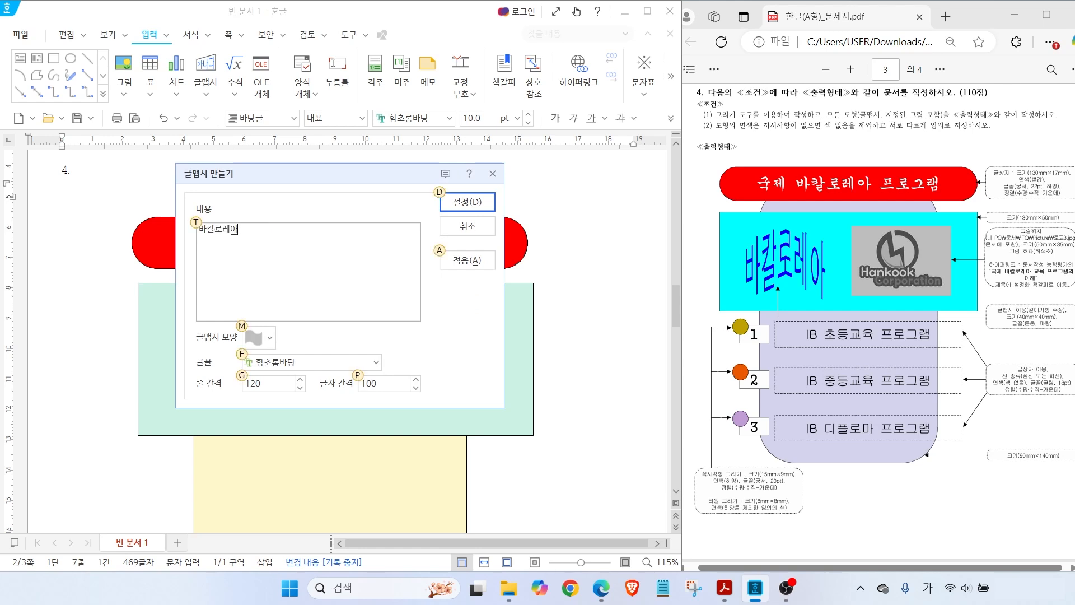
mouse_move(1073, 338)
left_mouse_down()
mouse_move(1022, 284)
mouse_move(1071, 325)
left_mouse_up()
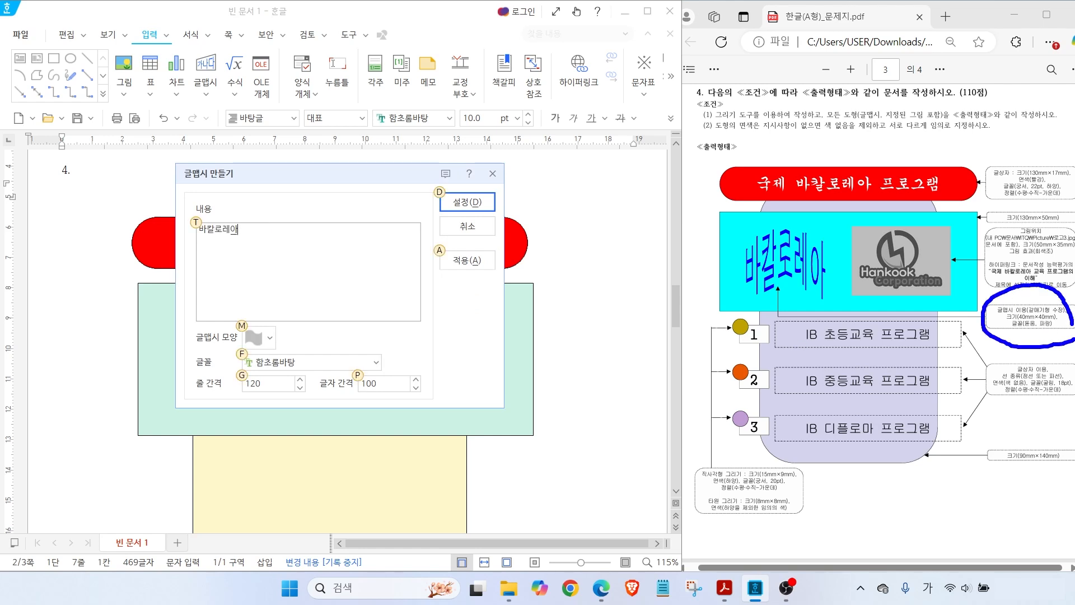
left_click_drag(1029, 302, 1000, 270)
mouse_move(1008, 325)
left_mouse_down()
mouse_move(989, 346)
mouse_move(1025, 347)
mouse_move(1022, 356)
left_mouse_up()
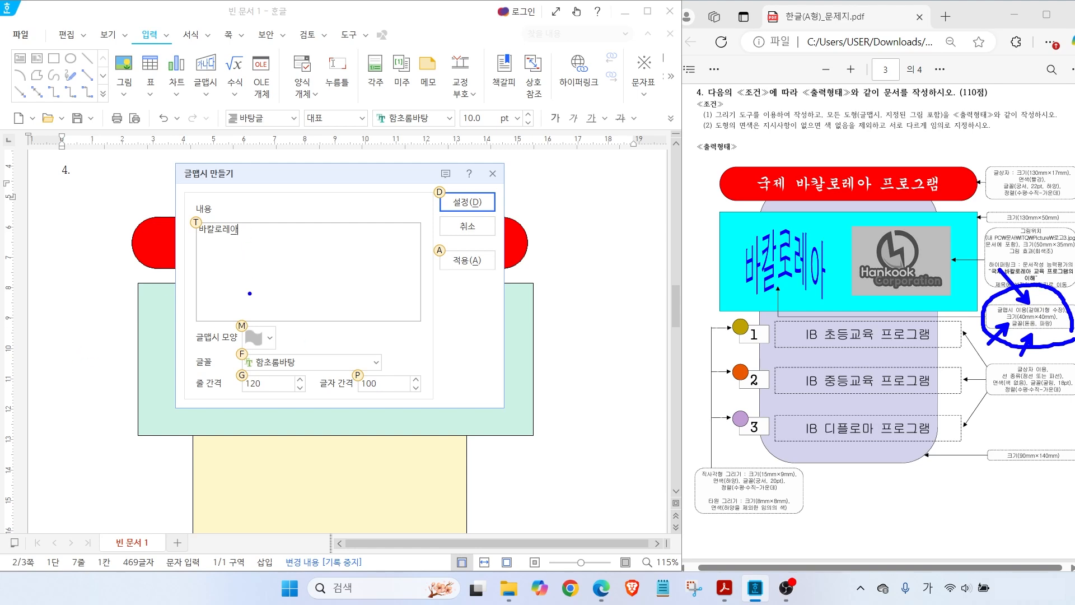
left_click_drag(300, 358, 338, 337)
left_click_drag(264, 329, 299, 306)
left_click_drag(1038, 328, 1063, 321)
left_click_drag(250, 393, 437, 394)
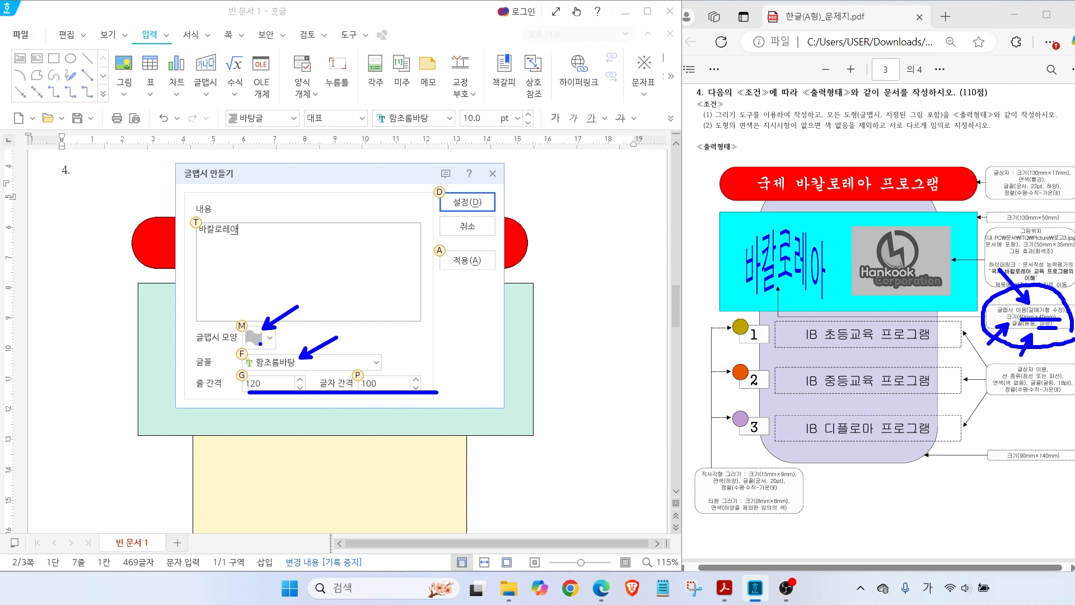
Choose the peaked word art shape and the 돋움 font, and create the word art
left_click(267, 343)
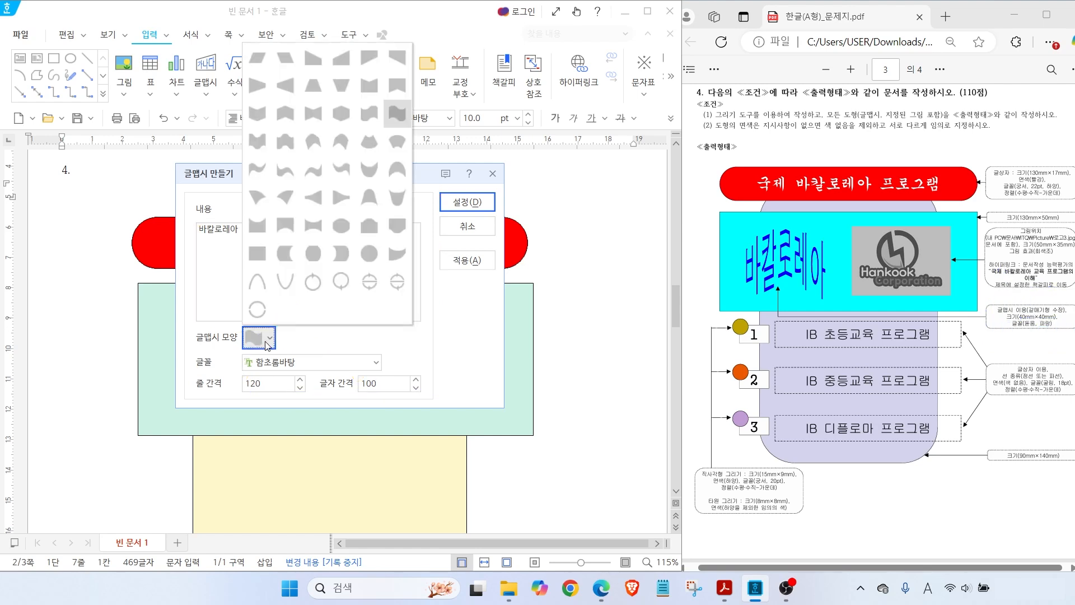
left_click(289, 122)
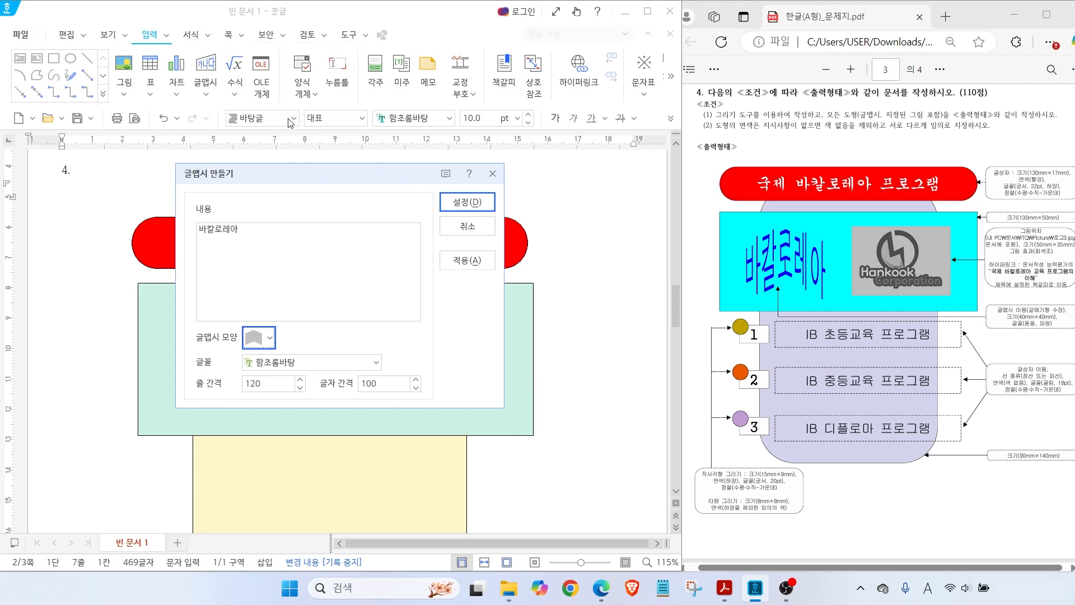
left_click(376, 364)
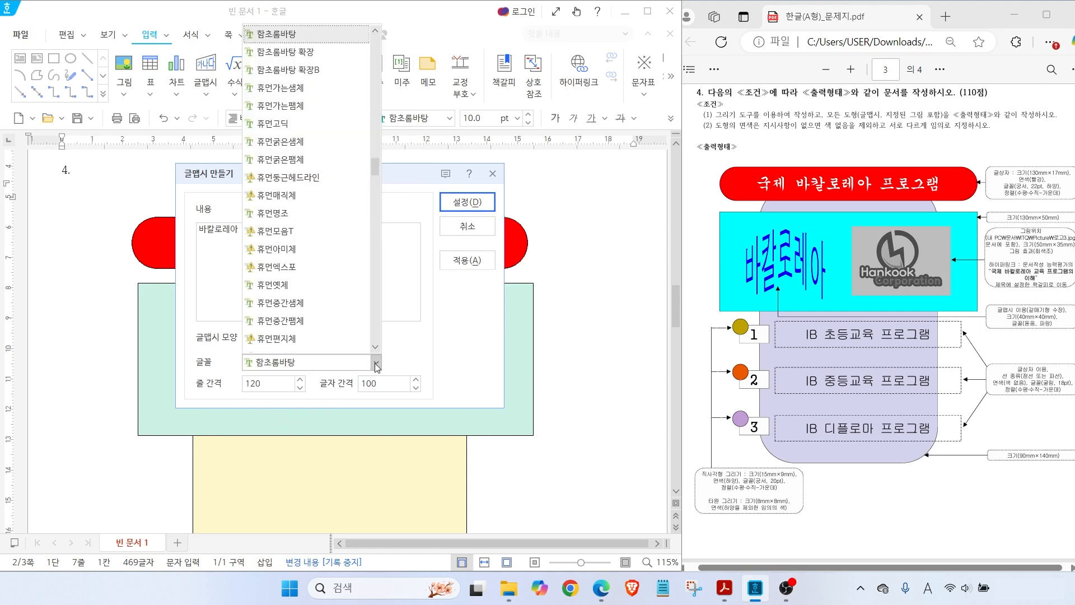
scroll(361, 135, "up", 10)
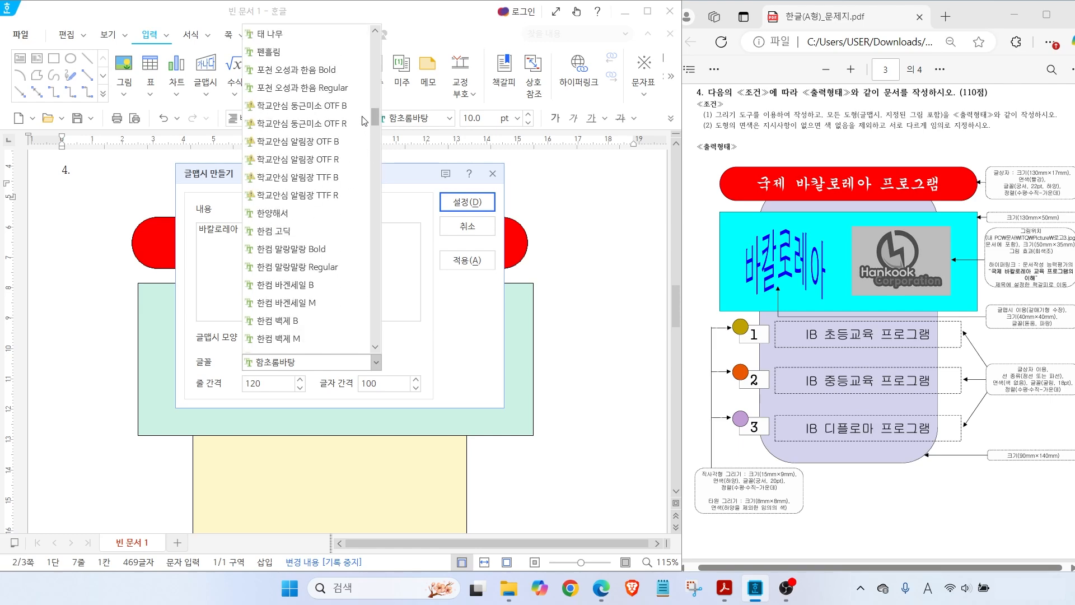
scroll(361, 106, "up", 5)
left_click(358, 126)
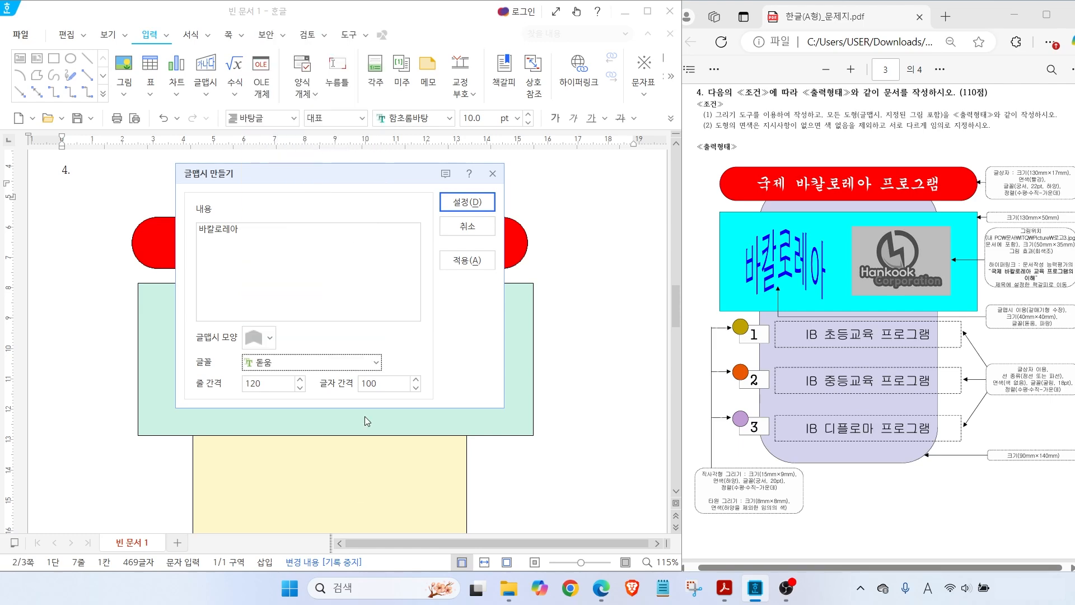
left_click(465, 203)
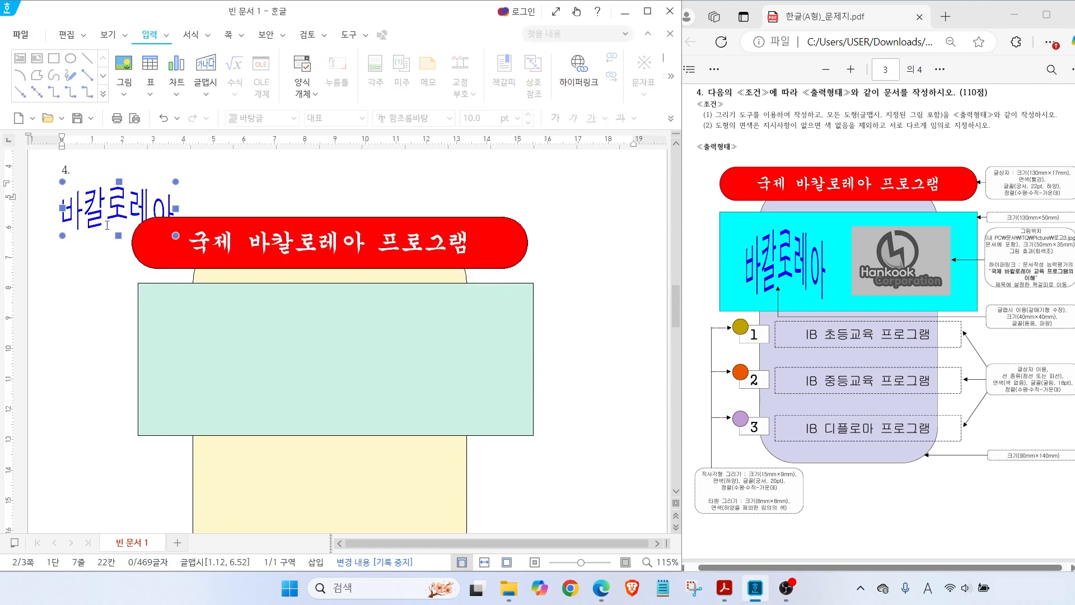
Move the word art down and set it to a fixed 40 × 40 mm
left_click(92, 206)
left_click_drag(93, 206, 96, 304)
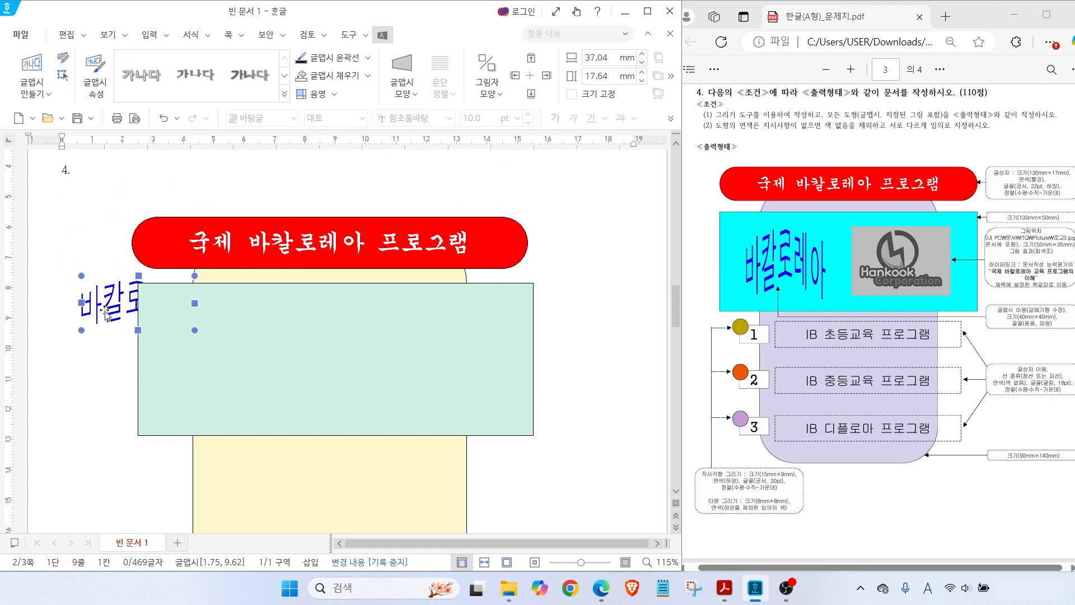
double_click(112, 310)
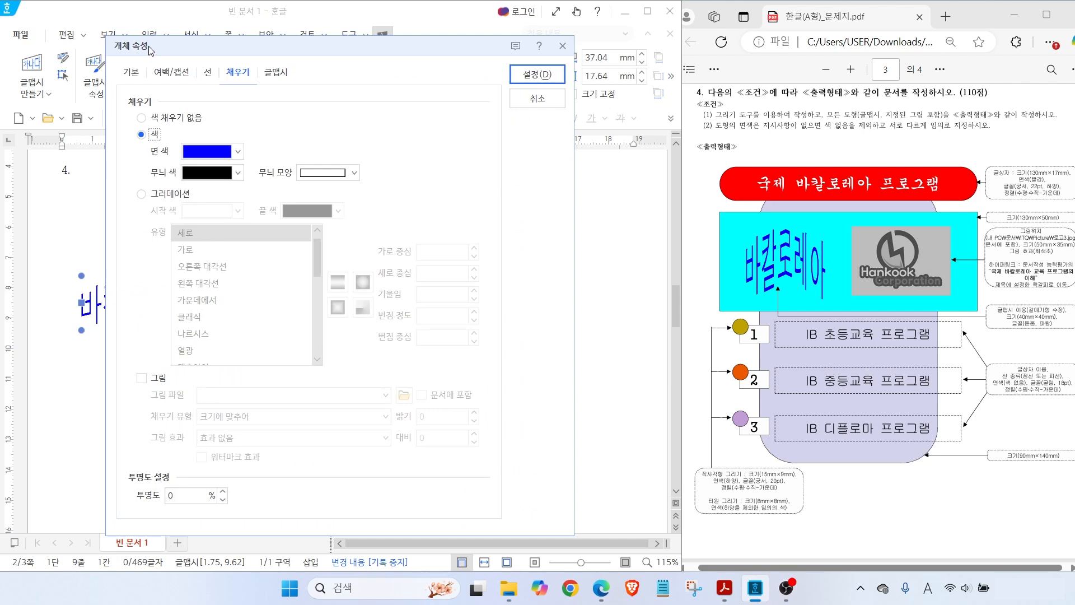
left_click(132, 74)
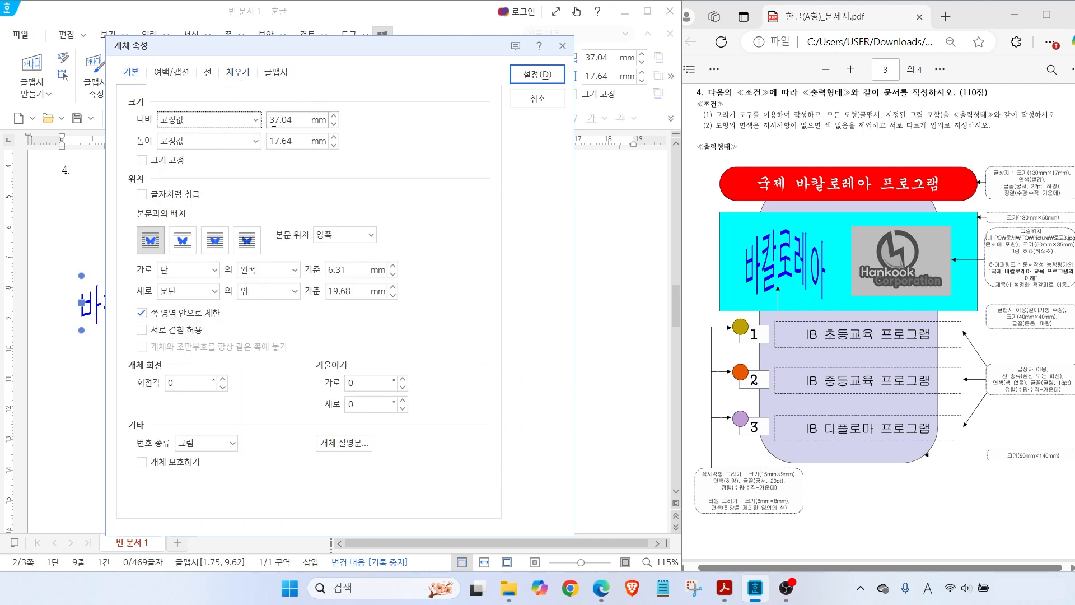
double_click(294, 122)
type("4")
key("Tab")
key("Tab")
type("40")
left_click(142, 160)
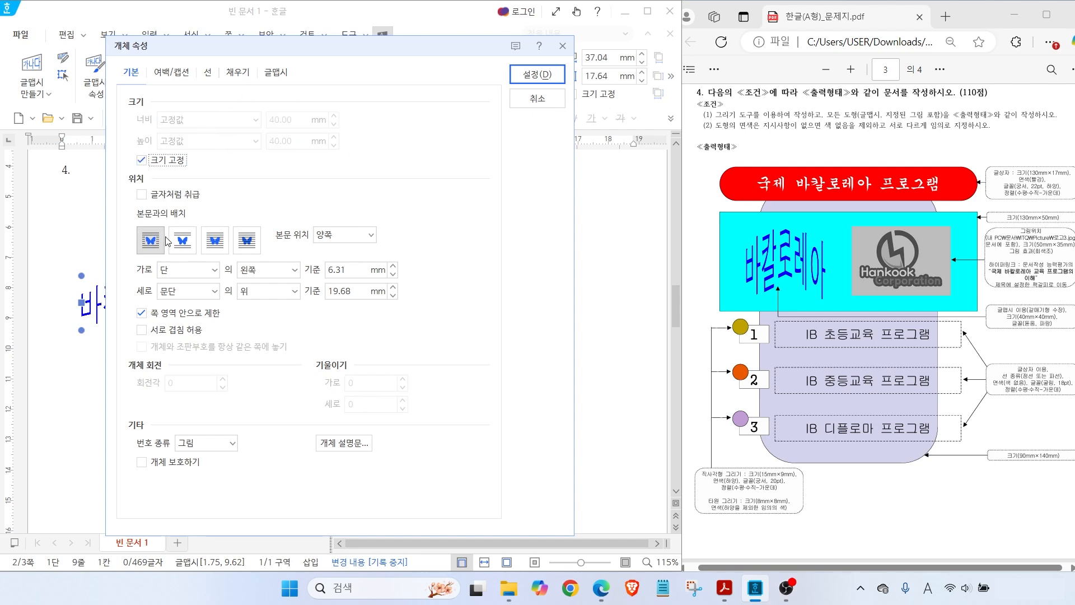
Place the word art behind text with a blue face colour
key("alt")
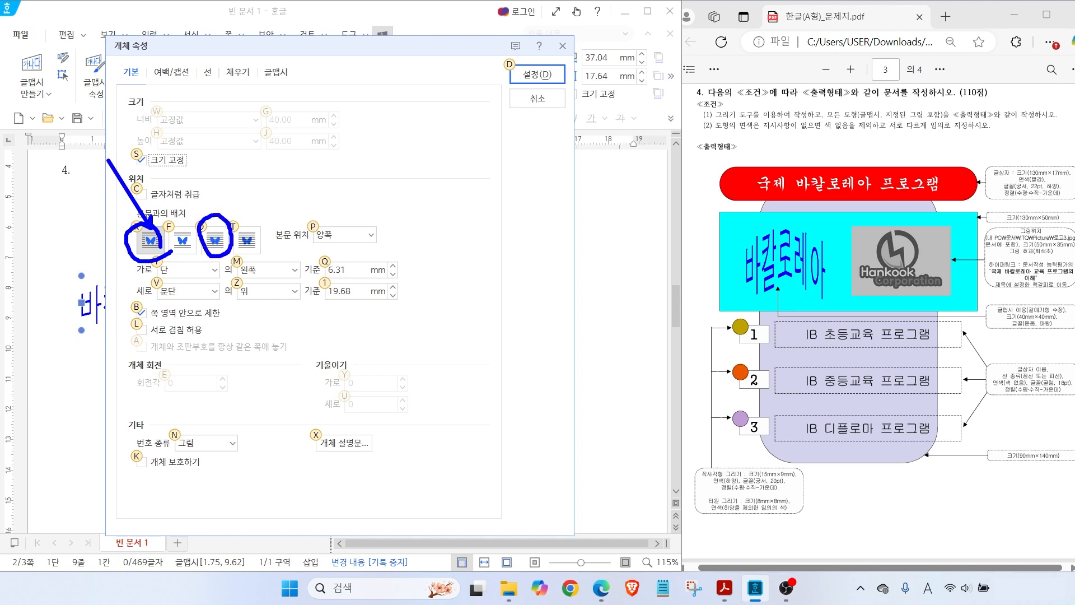
left_click(220, 247)
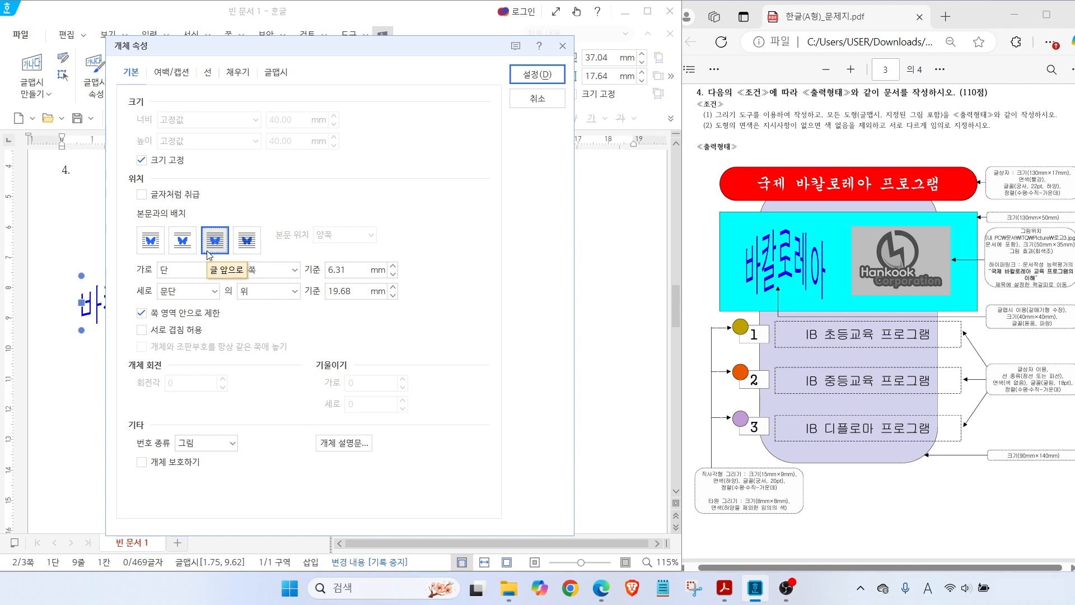
left_click(238, 73)
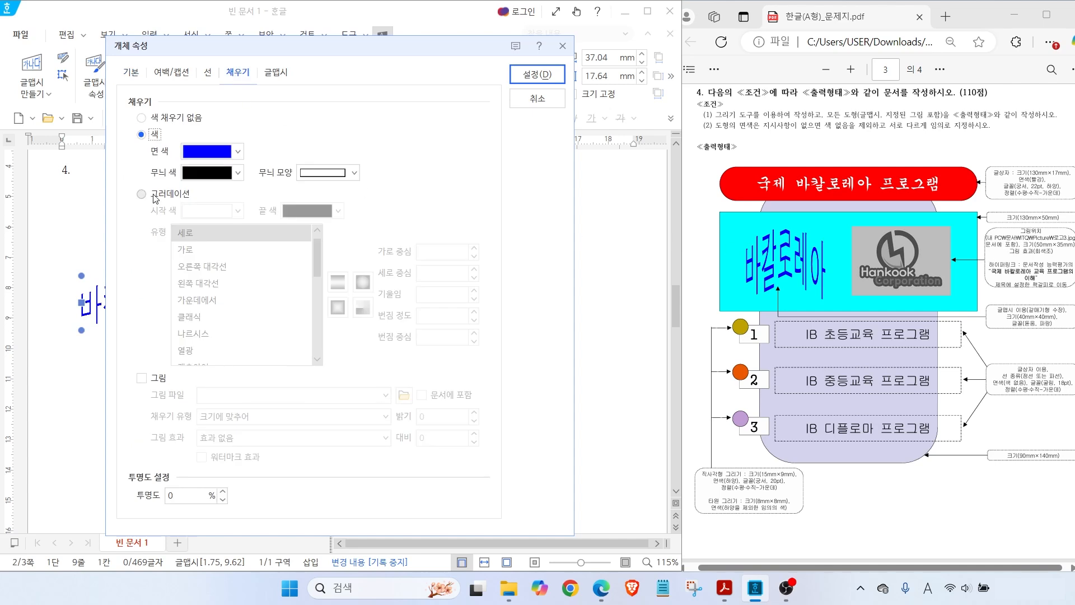
left_click(208, 151)
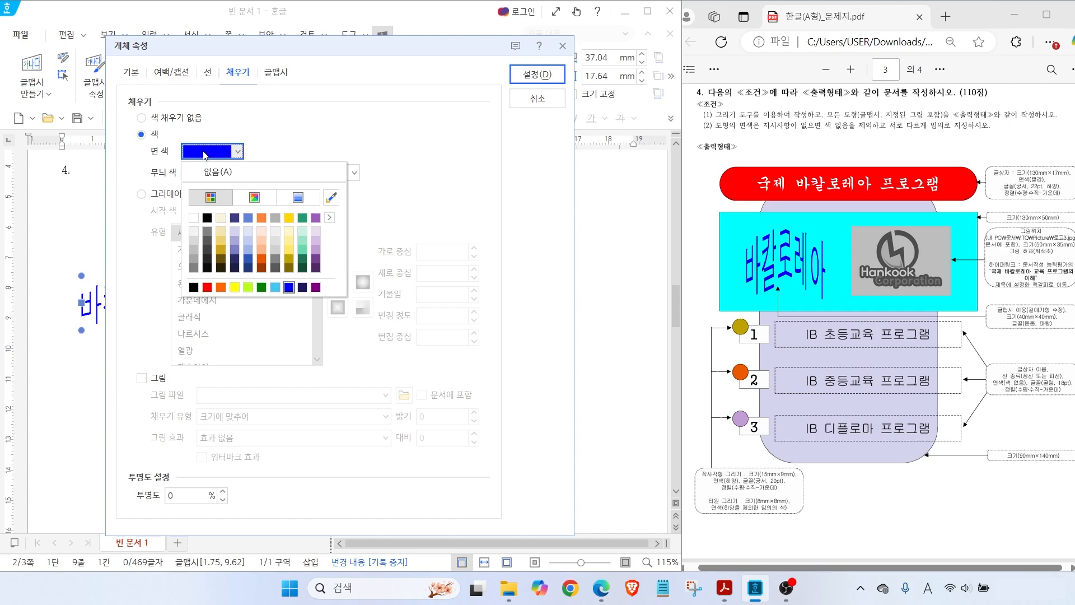
left_click(289, 290)
left_click(532, 75)
Drag the word art into the left side of the mint rectangle
left_click_drag(121, 346, 209, 370)
key("Escape")
left_click_drag(941, 239, 972, 207)
mouse_move(1056, 293)
left_mouse_down()
mouse_move(1042, 200)
mouse_move(1045, 289)
left_mouse_up()
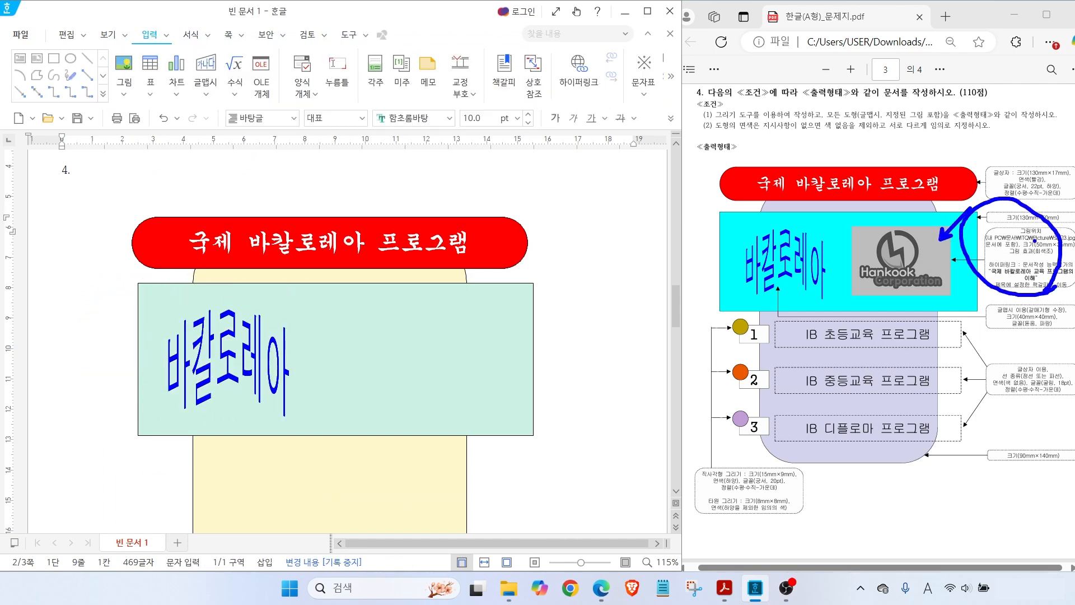
mouse_move(1014, 242)
left_mouse_down()
mouse_move(1074, 244)
mouse_move(1011, 244)
left_mouse_up()
key("Escape")
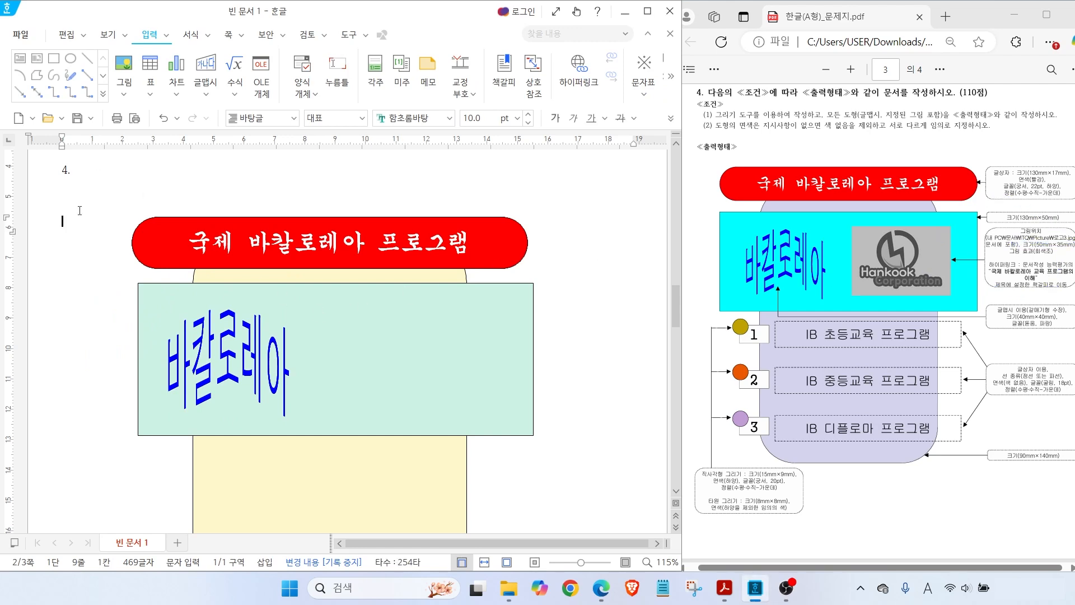
Insert 로고3.jpg from Documents > ITQ > Picture and place it near the page's top-left
left_click(127, 67)
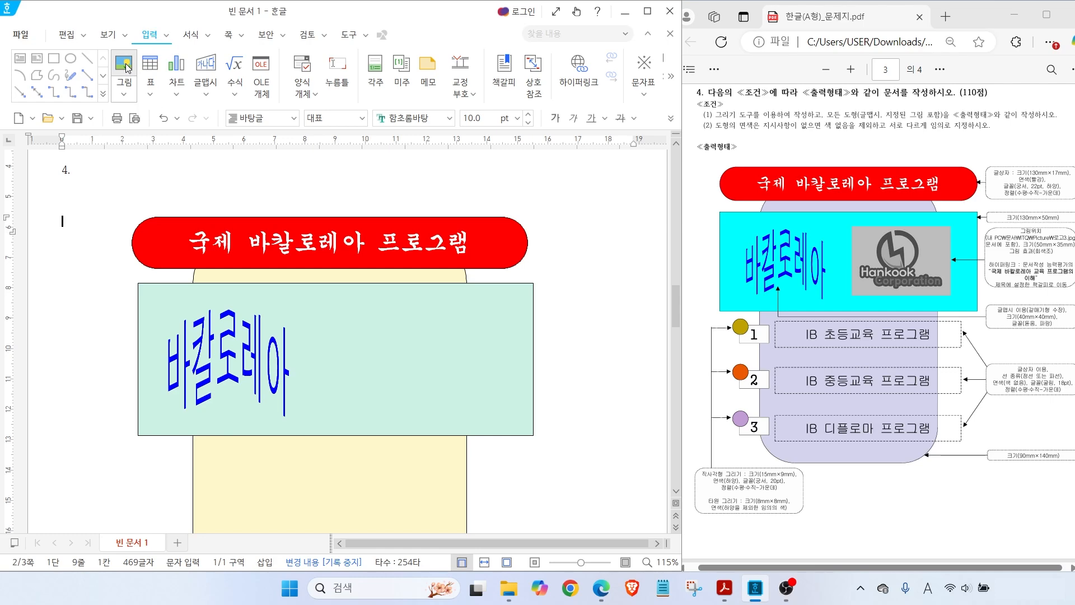
left_click(127, 67)
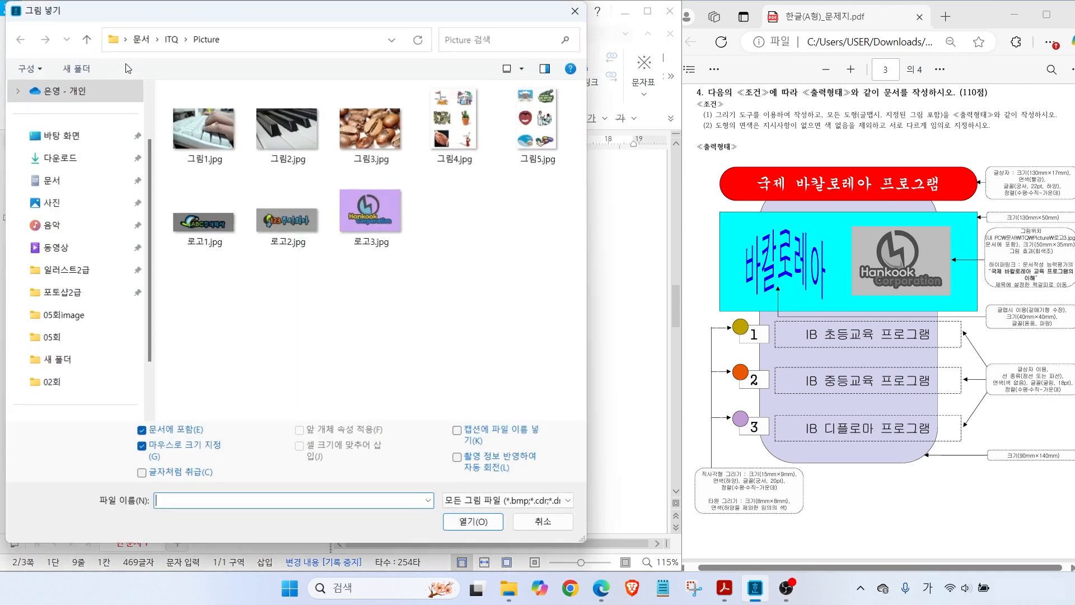
left_click(75, 179)
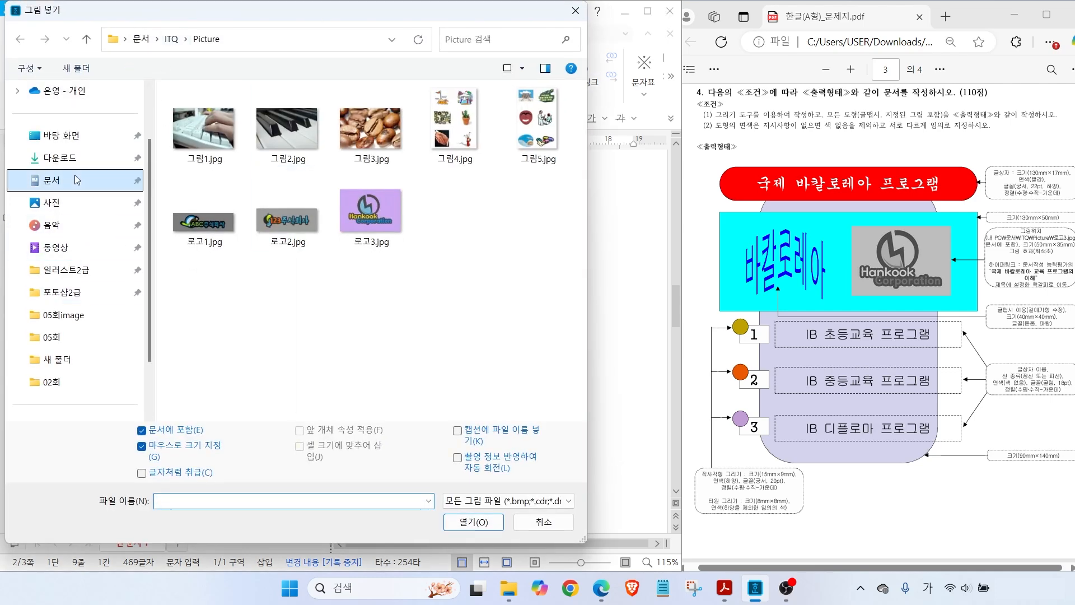
double_click(209, 174)
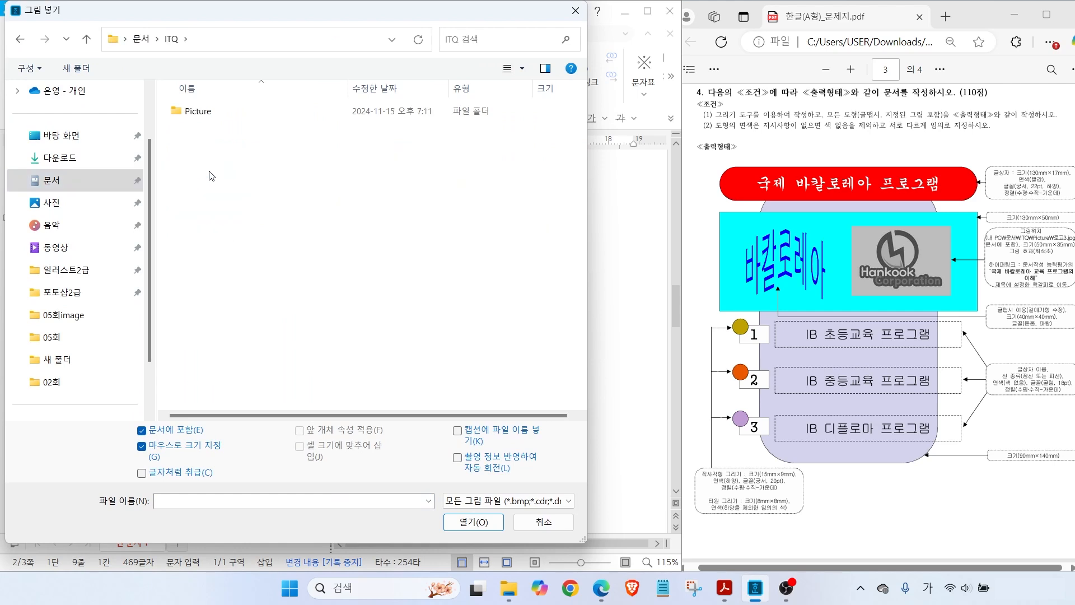
double_click(206, 112)
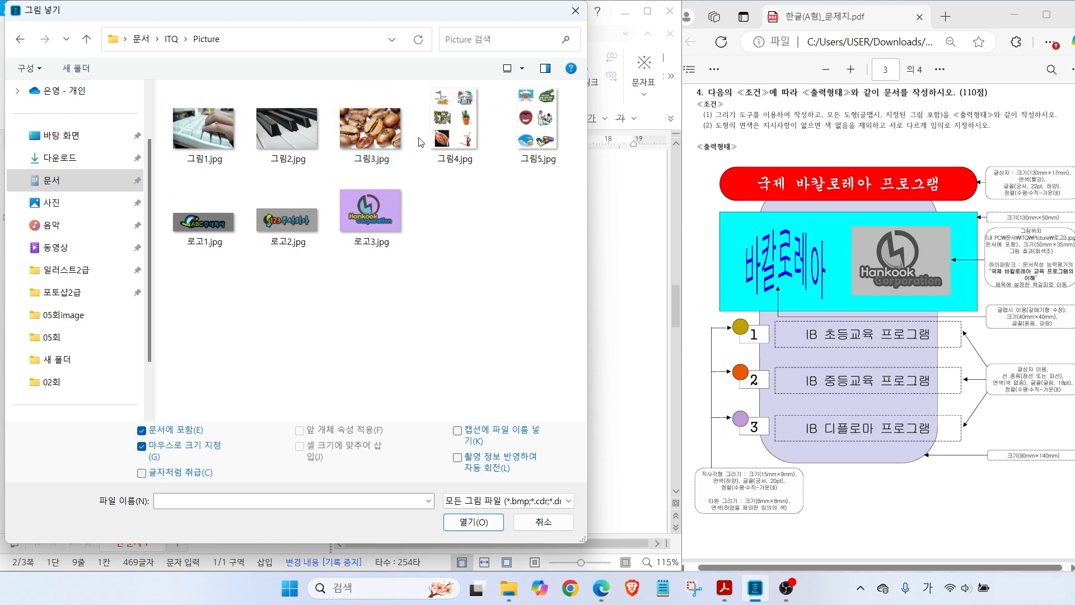
left_click(367, 234)
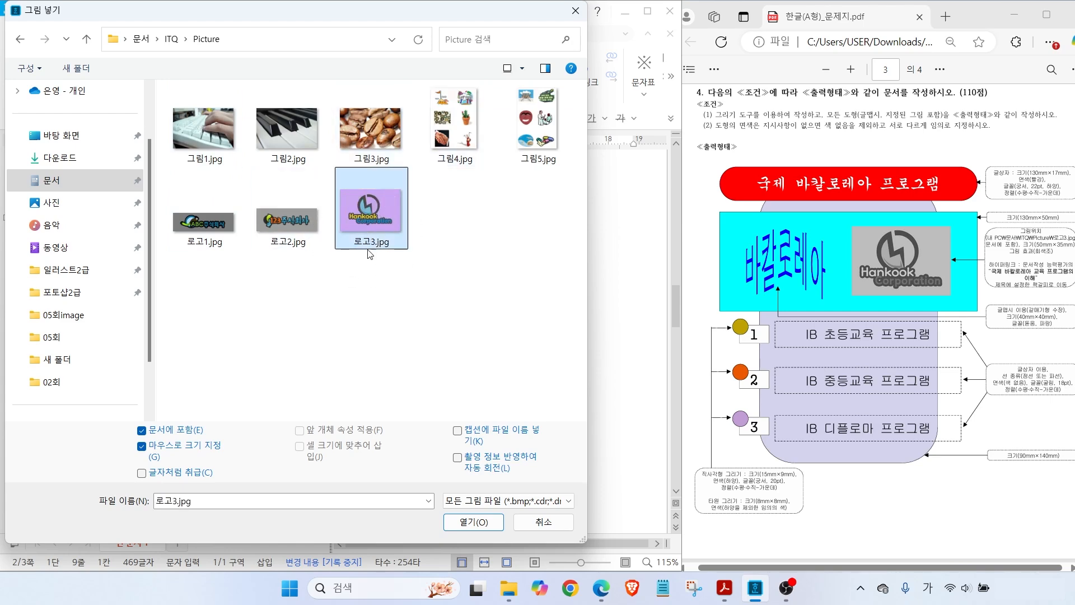
left_click(473, 522)
left_click_drag(78, 194, 230, 300)
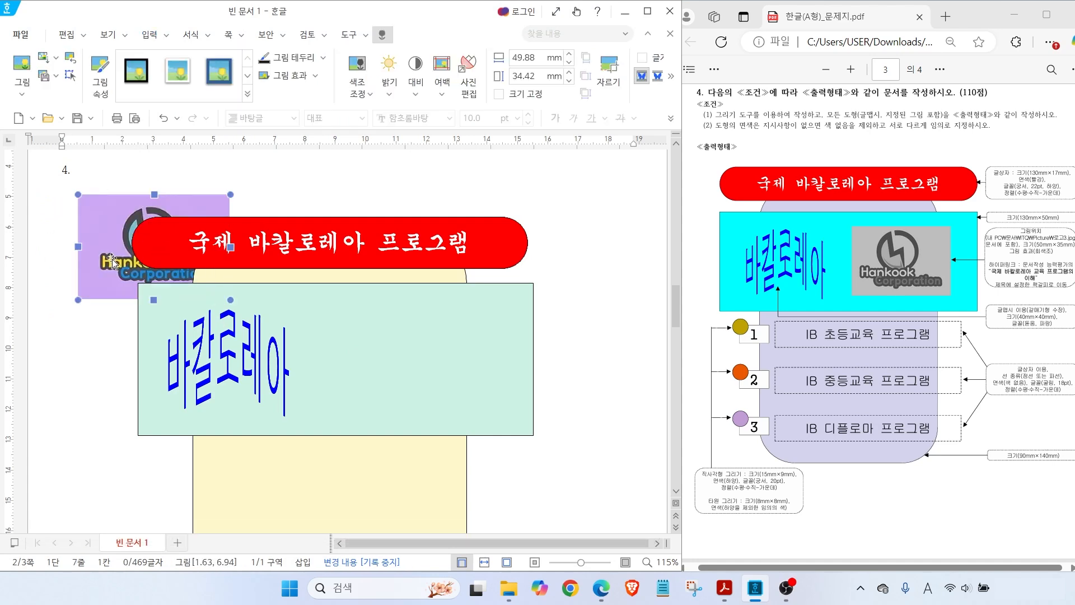
left_click_drag(136, 294, 93, 245)
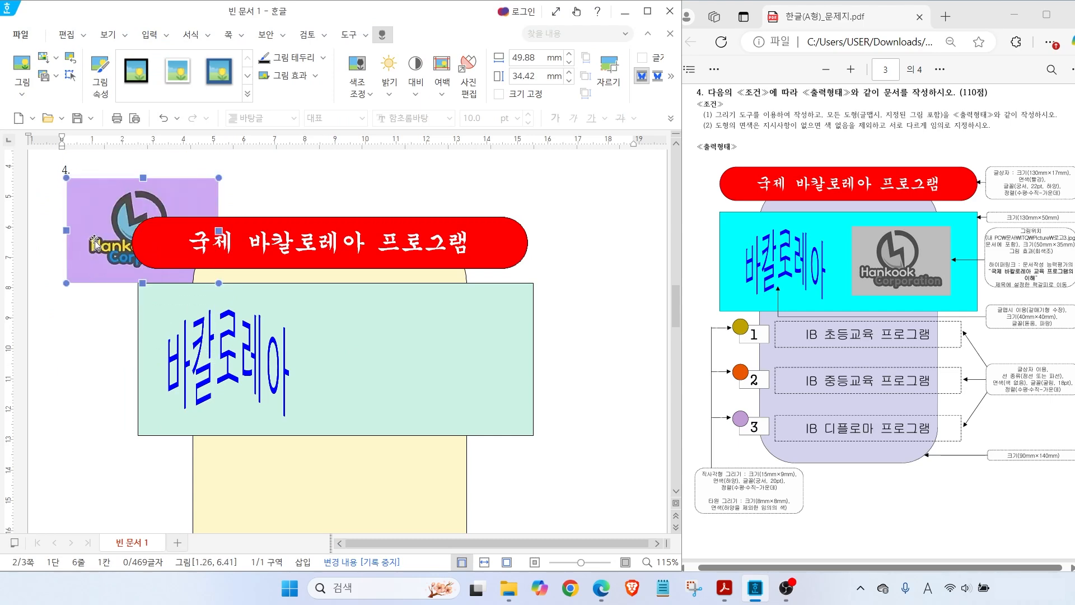
Size the logo picture to 50 × 35 mm with its size locked, floating in front of text
double_click(95, 245)
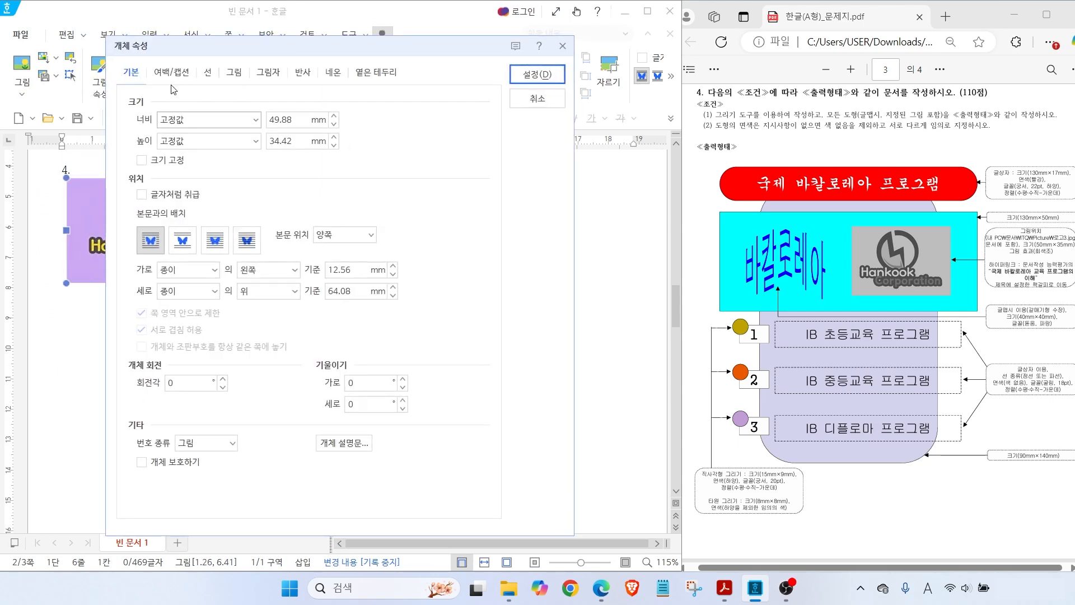
key("alt")
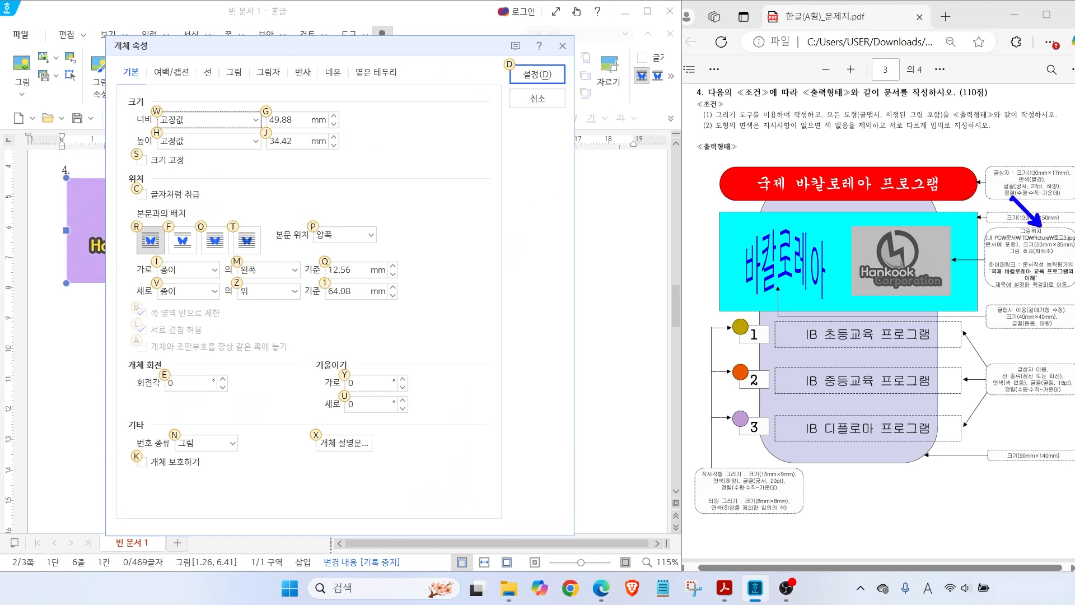
key("Hangul")
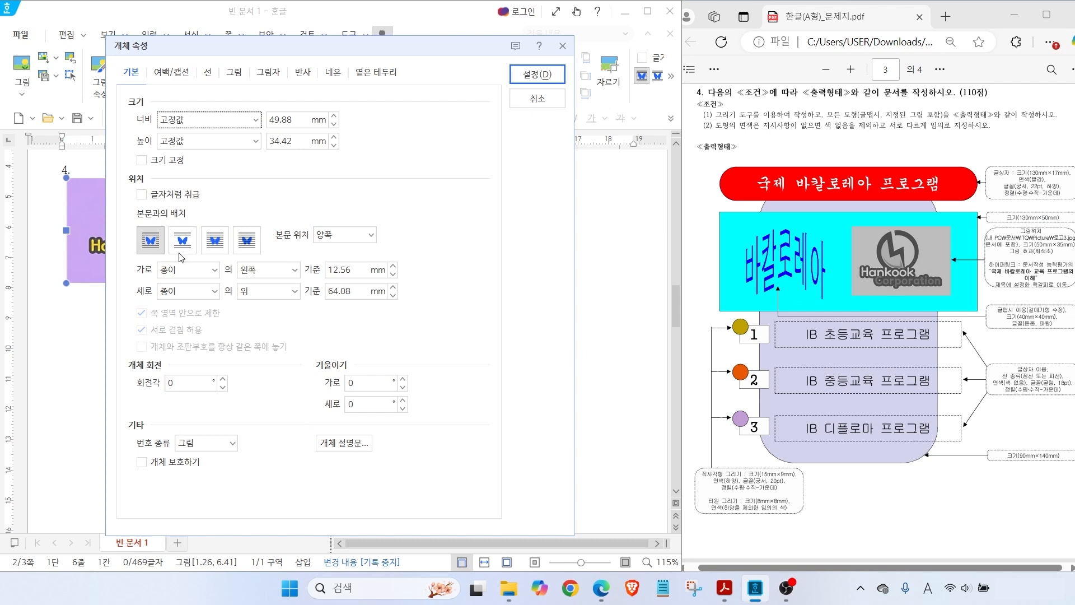
left_click(283, 119)
type("50")
key("Tab")
type("35")
left_click(142, 161)
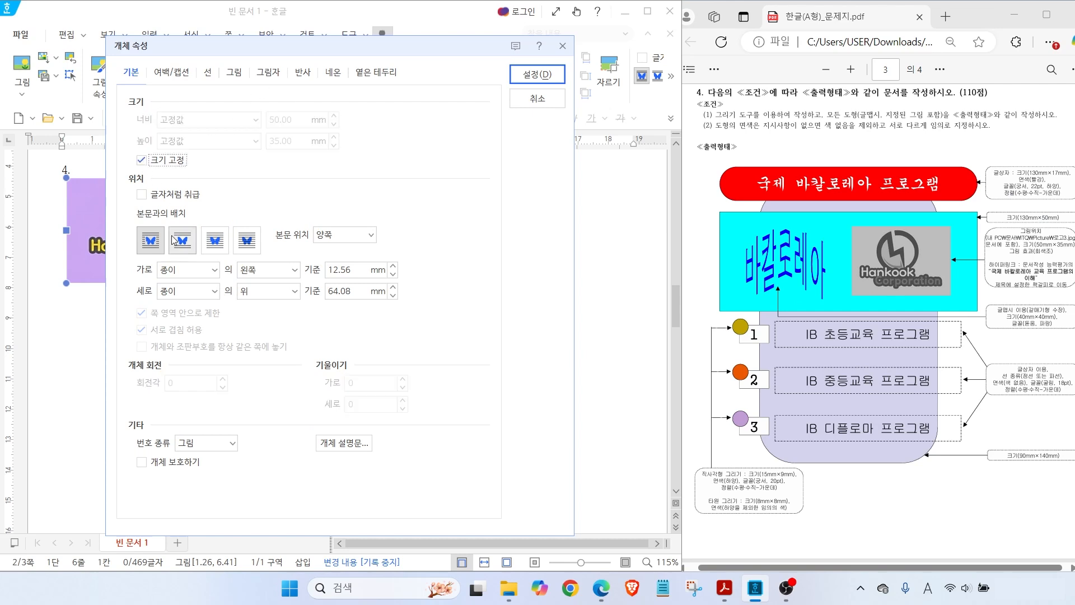
left_click(160, 250)
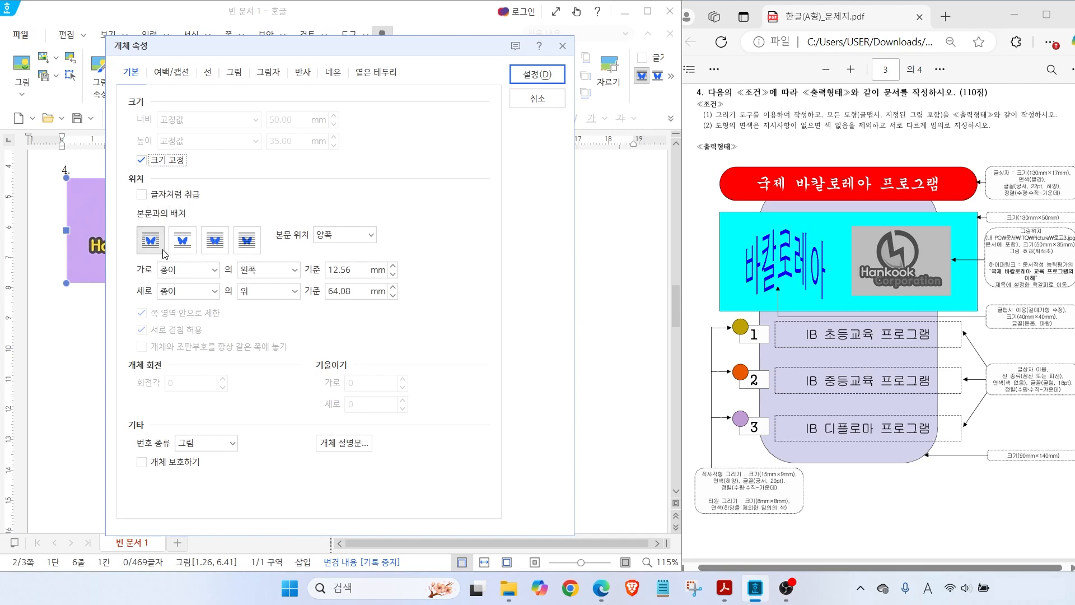
left_click(162, 250)
left_click(162, 249)
left_click(215, 247)
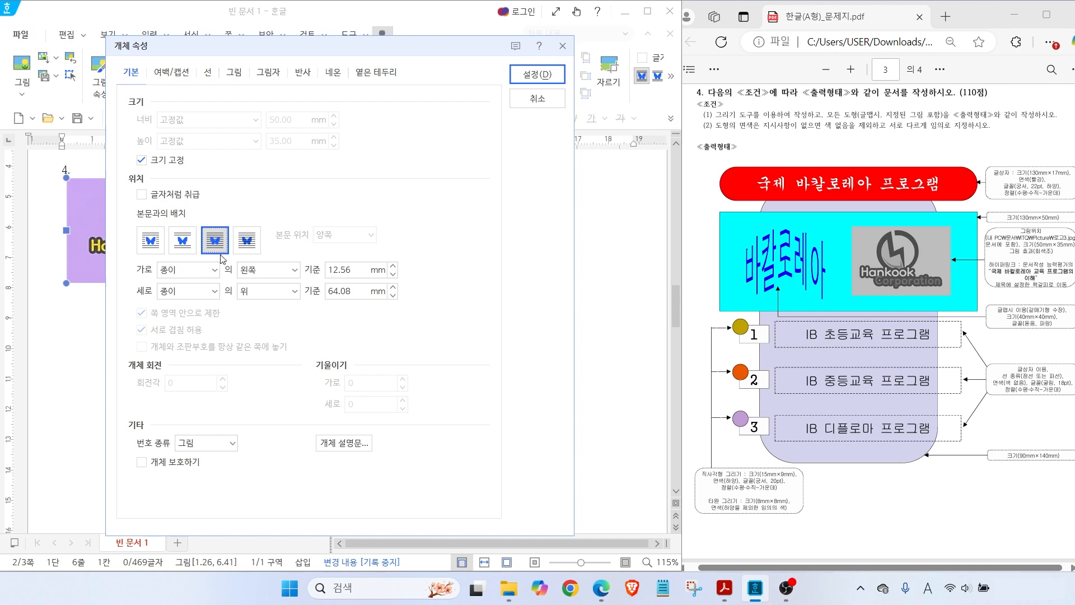
Change the logo picture's colour mode to grayscale and apply the settings
left_click(234, 74)
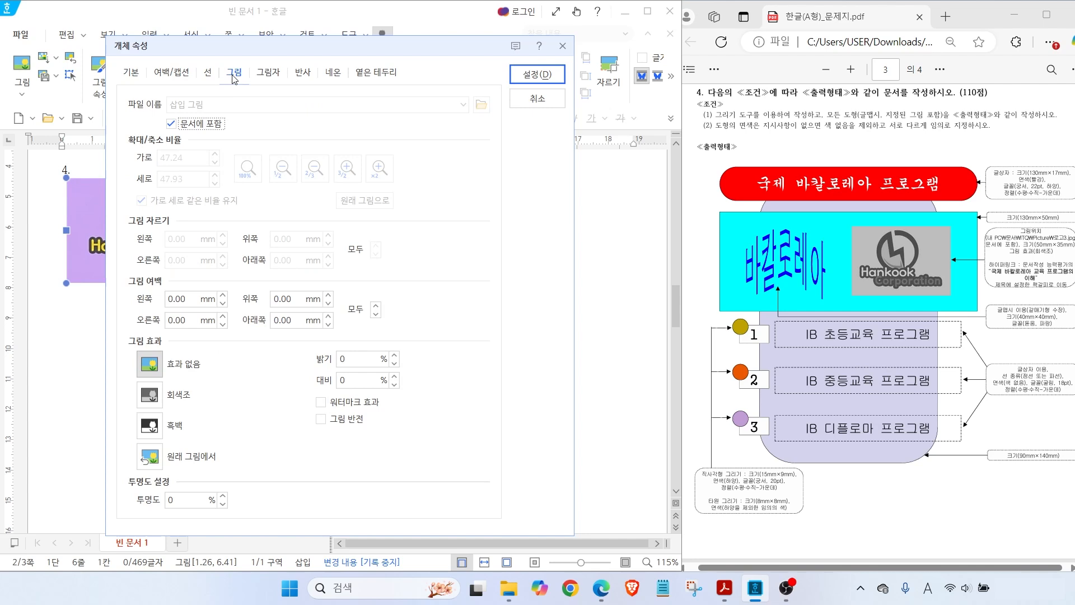
key("alt+2")
mouse_move(249, 86)
left_mouse_down()
mouse_move(249, 52)
mouse_move(259, 93)
left_mouse_up()
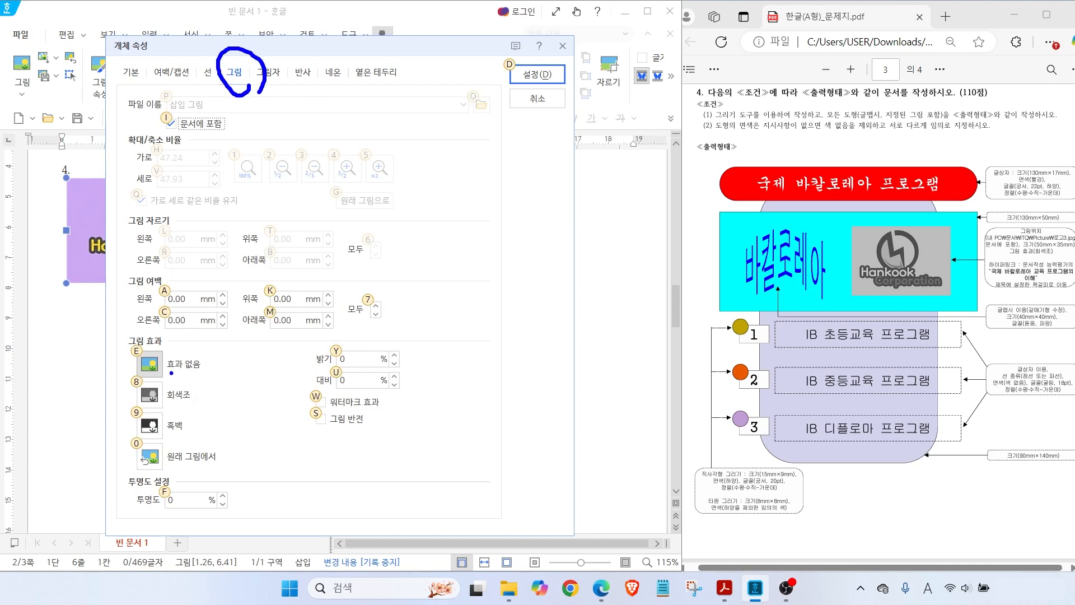
left_click_drag(118, 327, 430, 480)
key("Escape")
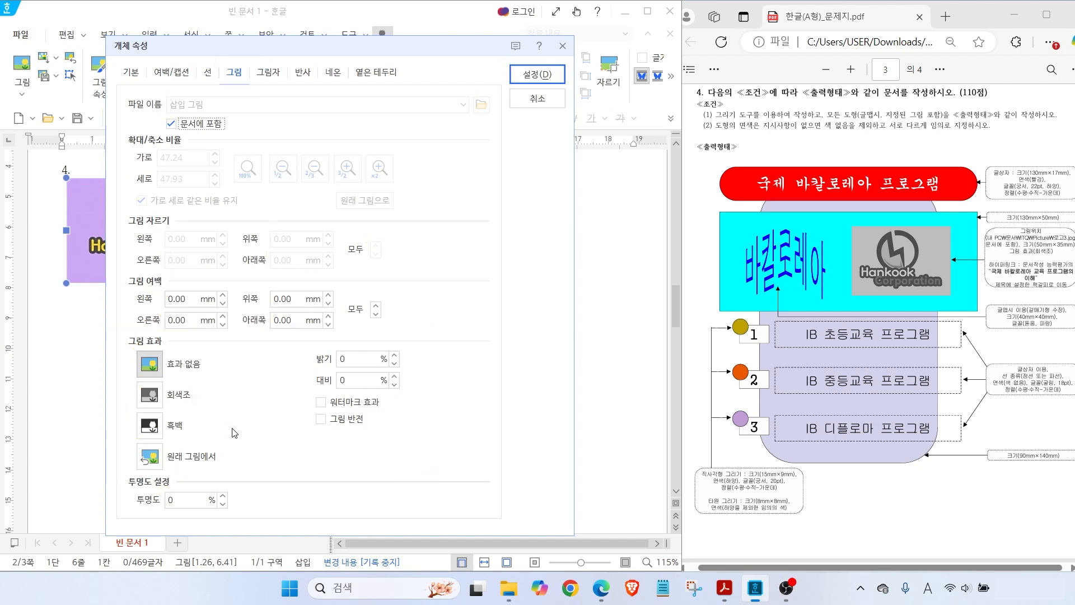
left_click(180, 401)
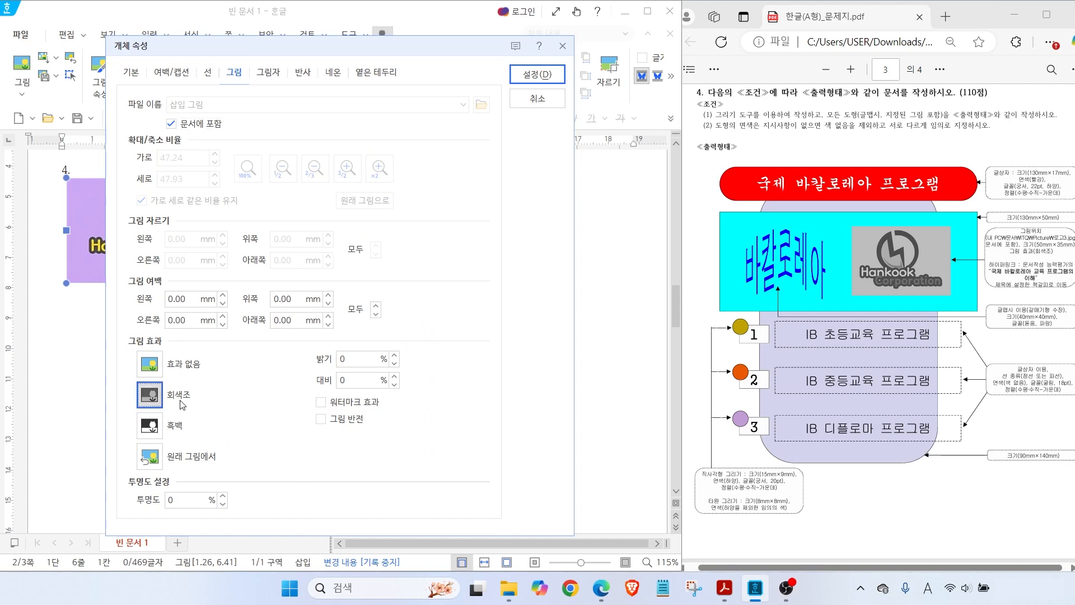
left_click(537, 74)
Position the grayscale logo in the right half of the mint rectangle
left_click_drag(125, 247, 392, 371)
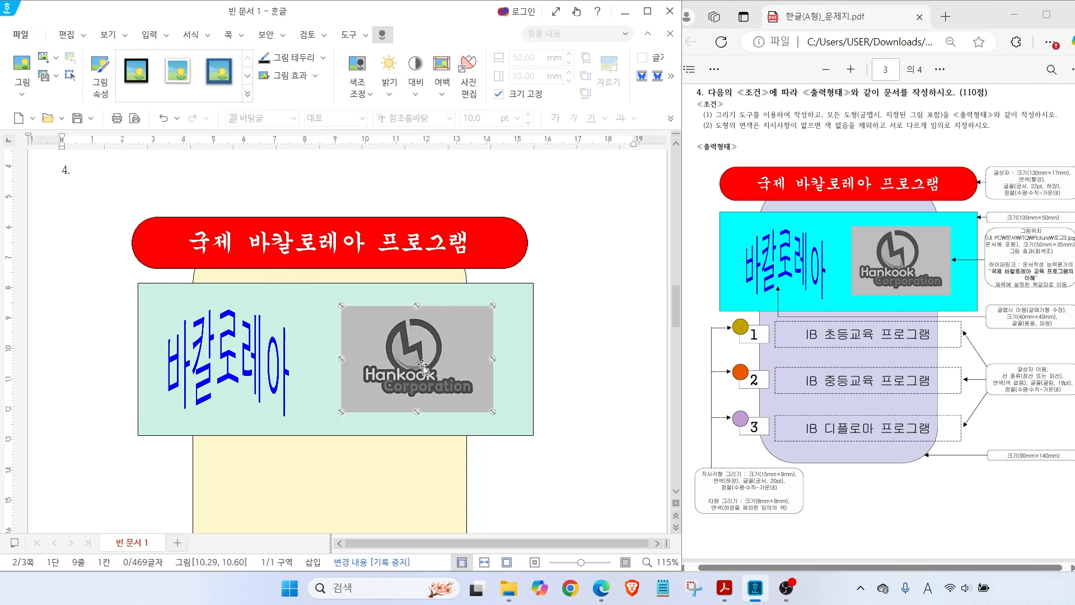
left_click_drag(977, 248, 1072, 299)
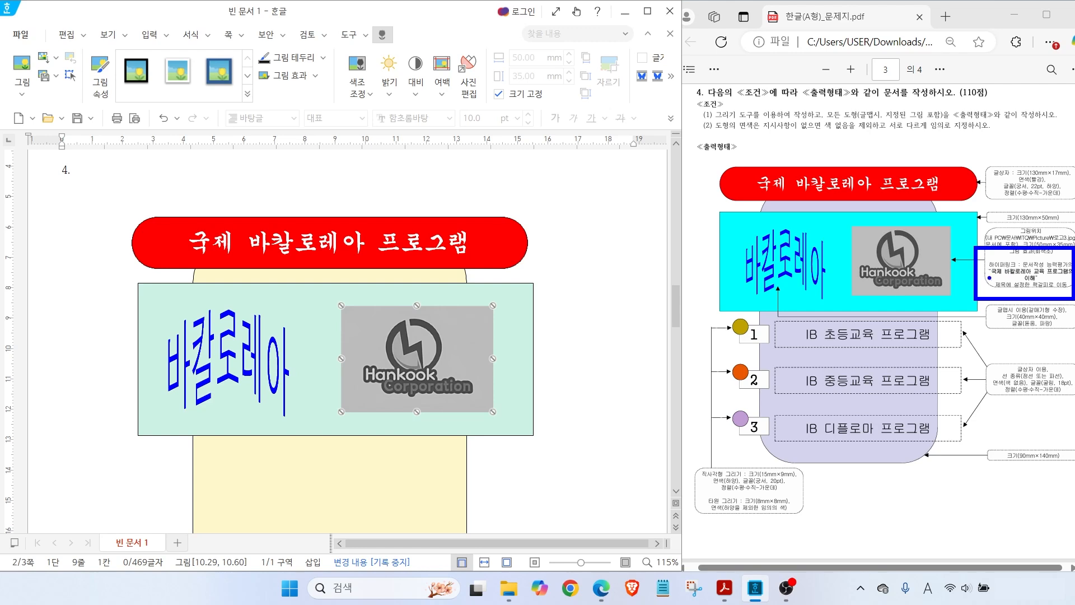
key("Escape")
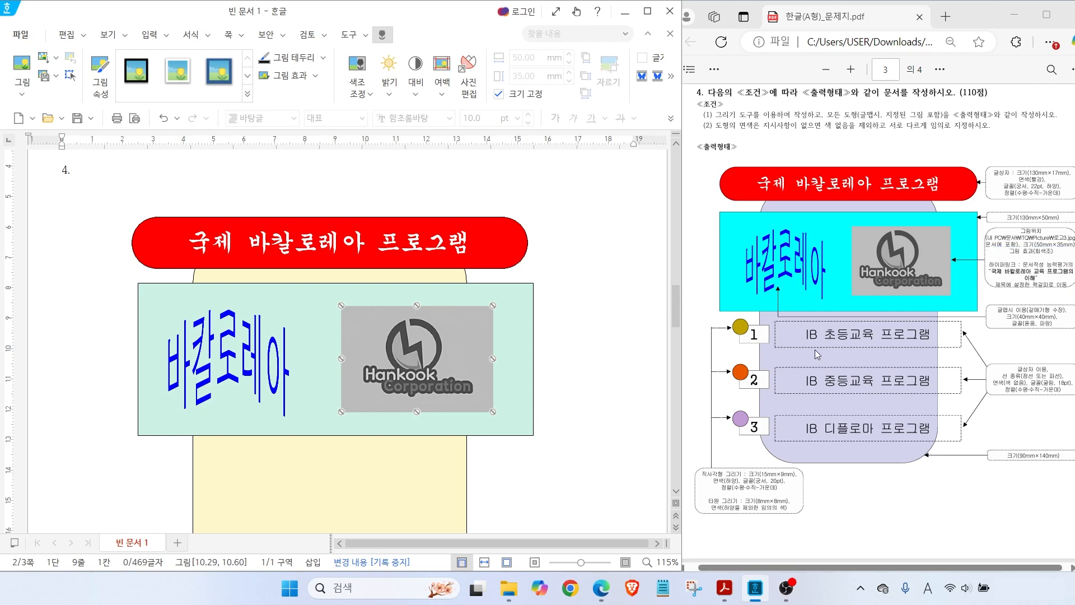
left_click_drag(713, 318, 963, 351)
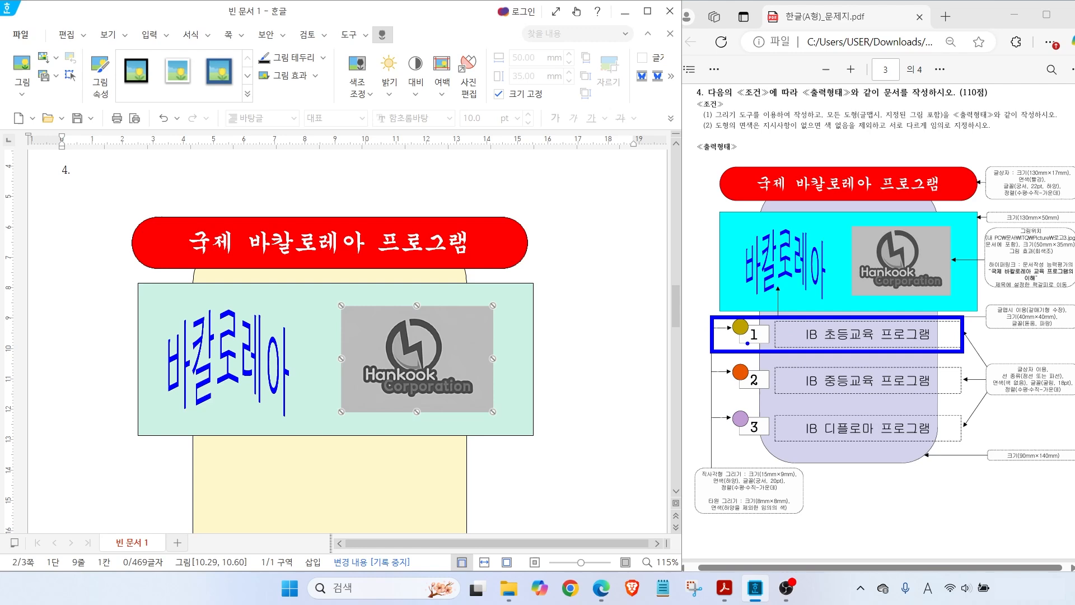
left_click_drag(743, 343, 721, 364)
left_click_drag(712, 306, 733, 326)
key("Escape")
left_click(122, 203)
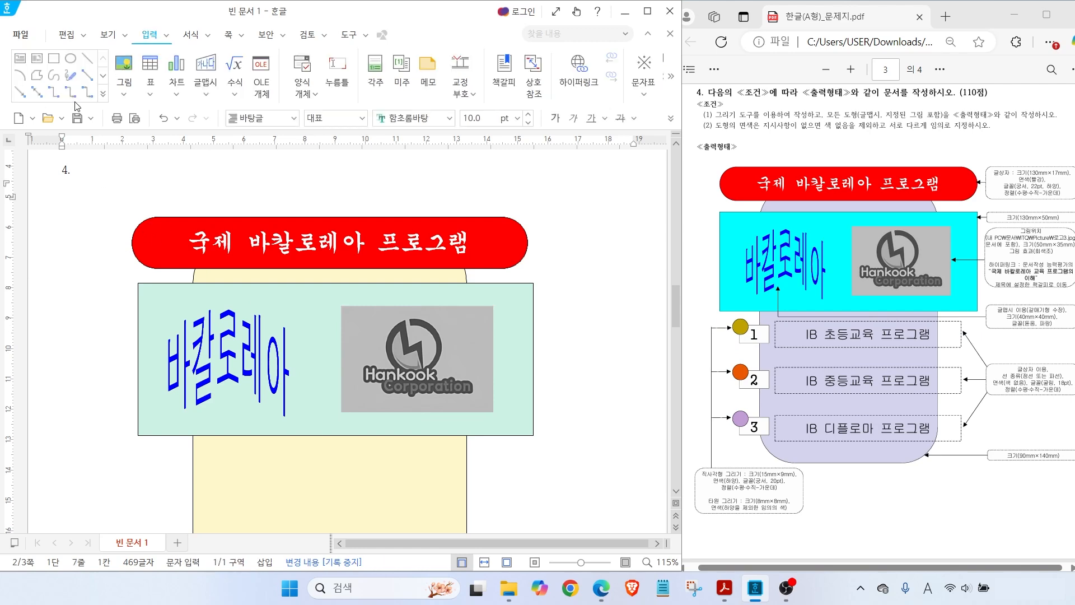
Draw a small horizontal text box below the mint rectangle
left_click(21, 59)
scroll(177, 409, "down", 3)
left_click_drag(175, 358, 236, 389)
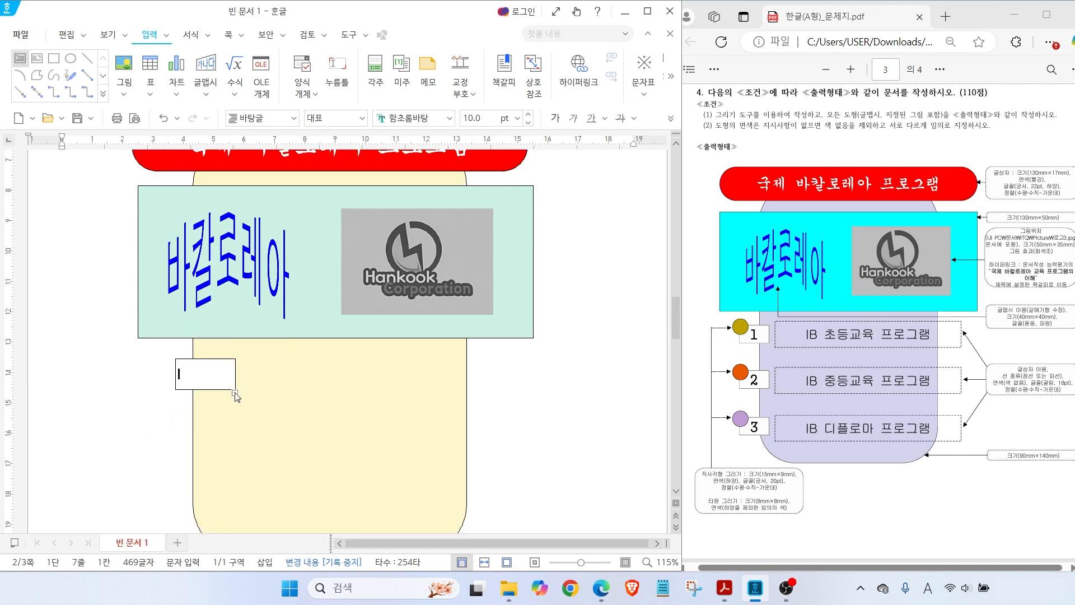
left_click(179, 382)
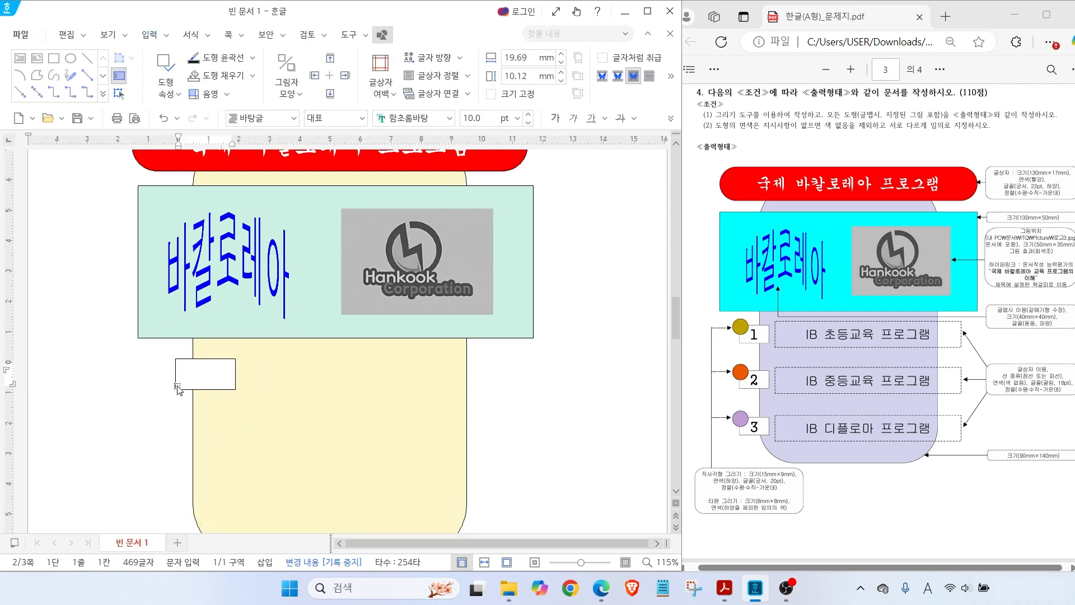
Set the text box to 15 × 9 mm with its size locked
double_click(178, 388)
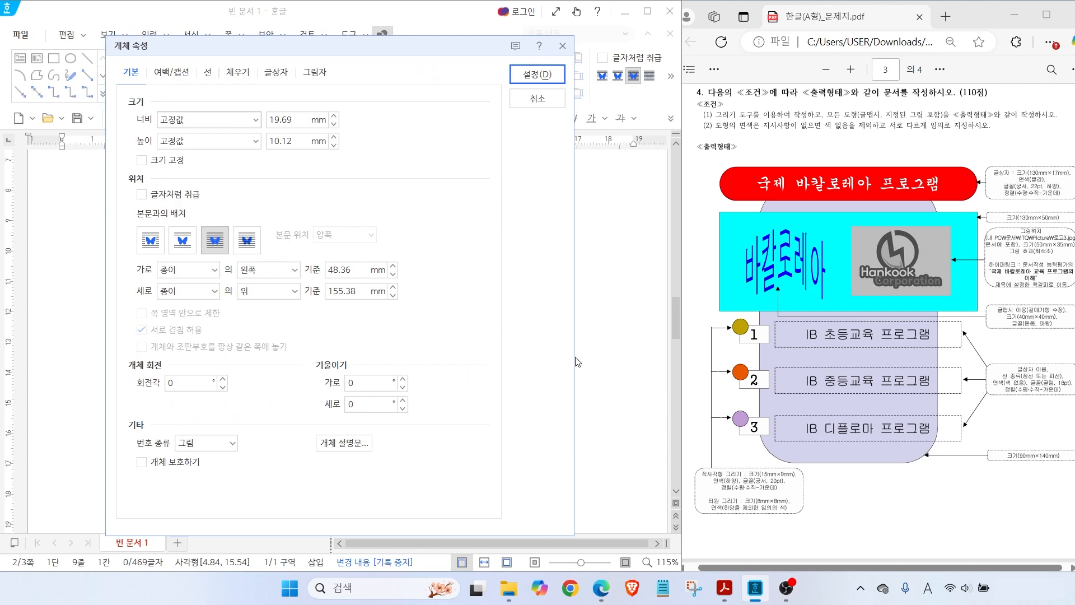
key("alt")
left_click_drag(714, 462, 688, 442)
left_click_drag(754, 483, 810, 482)
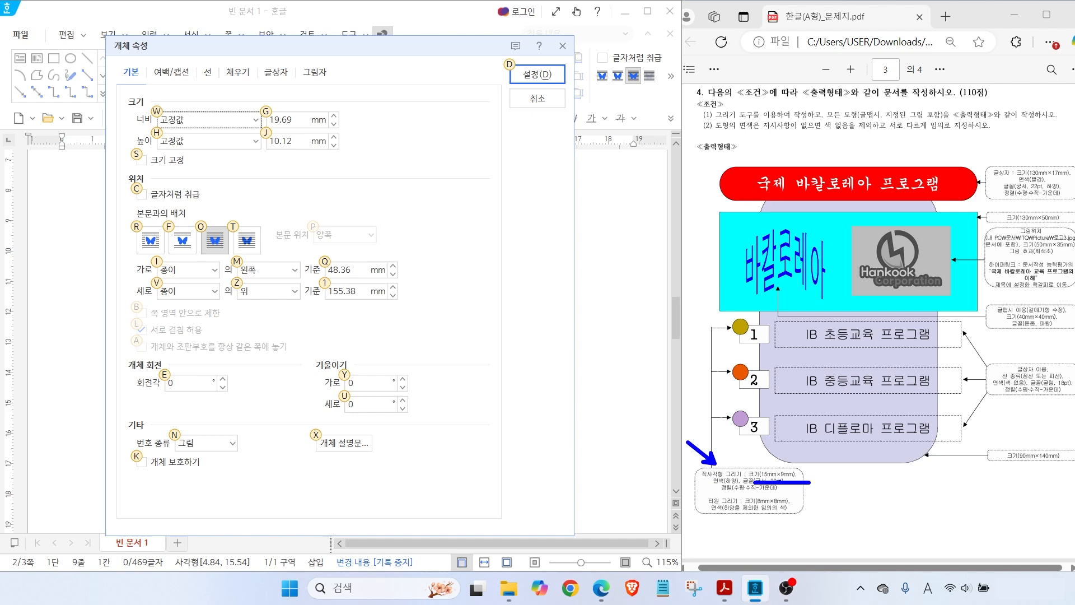
key("Escape")
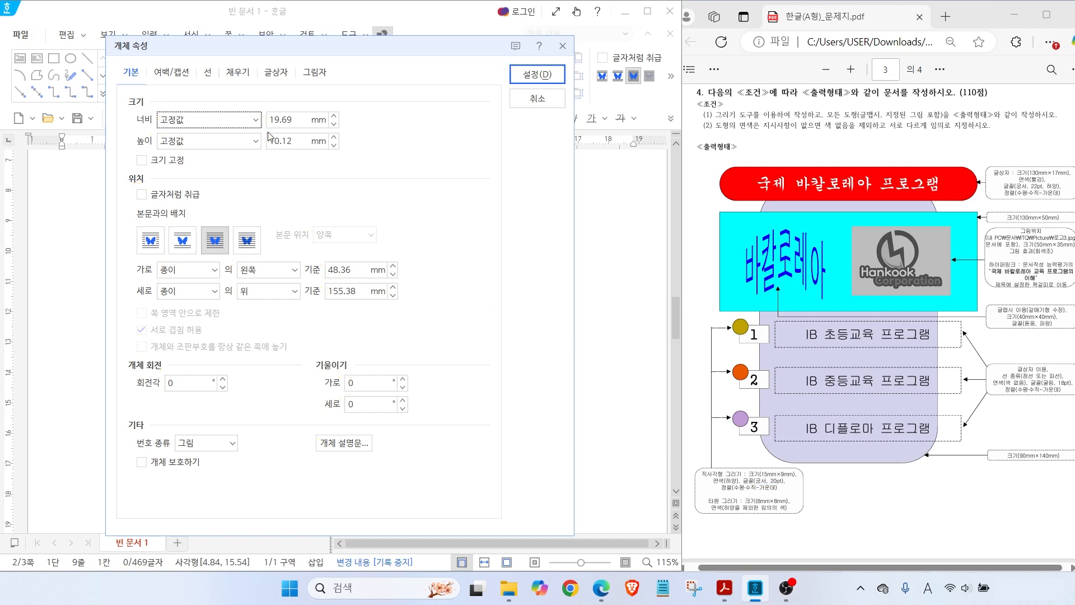
key("Tab")
type("15")
key("Tab")
key("Tab")
type("9")
left_click(142, 160)
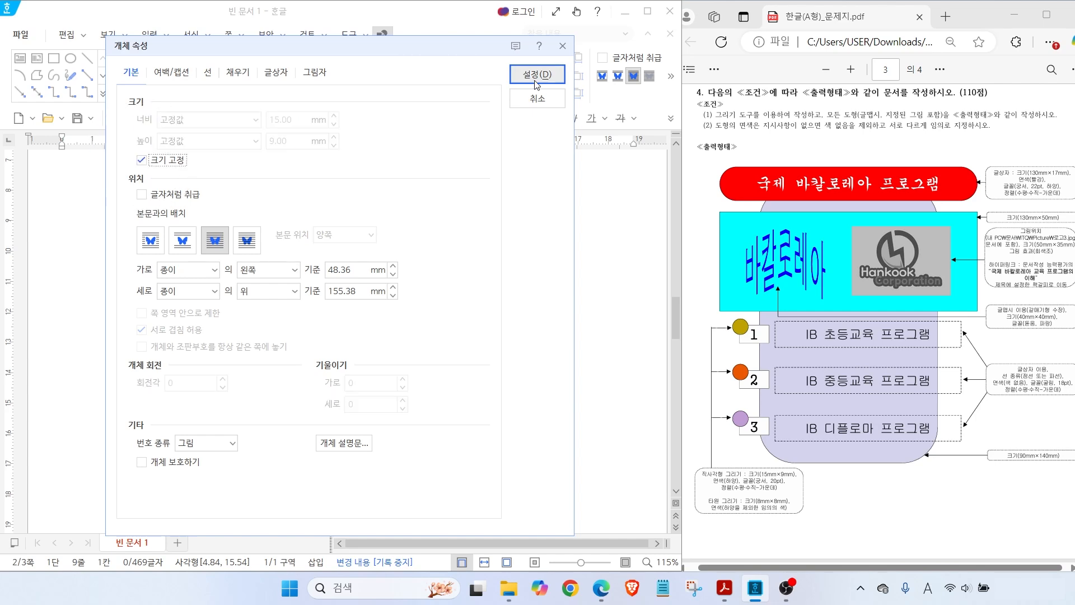
key("alt")
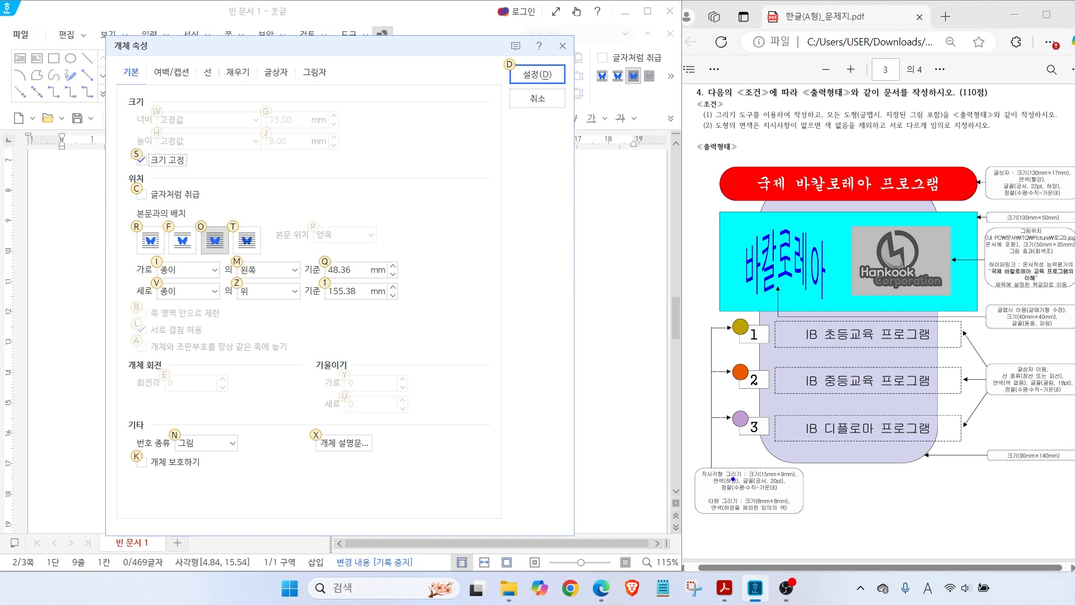
left_click(238, 72)
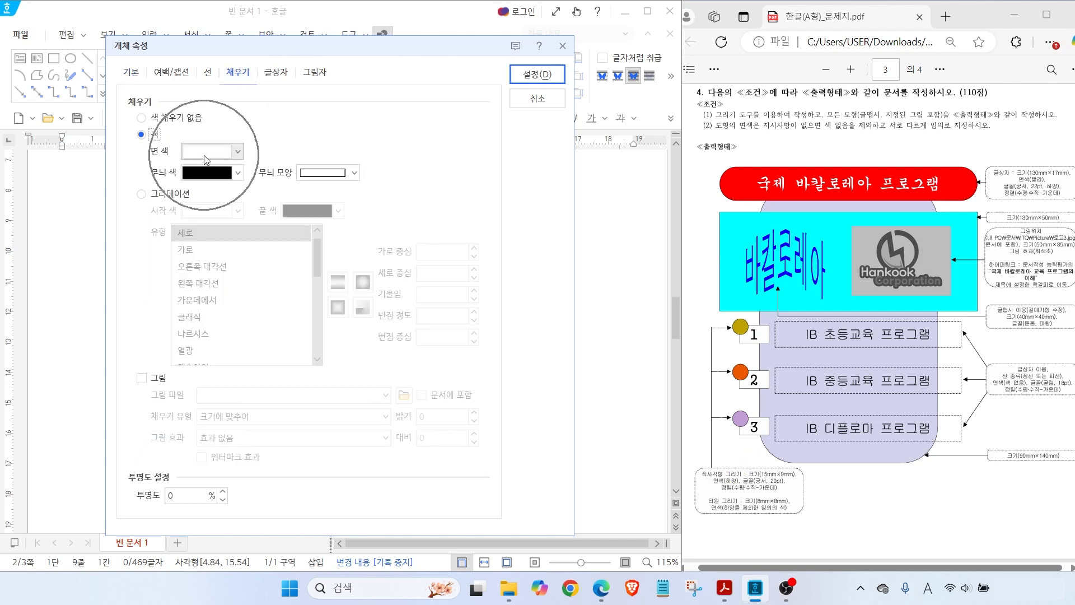
left_click(535, 74)
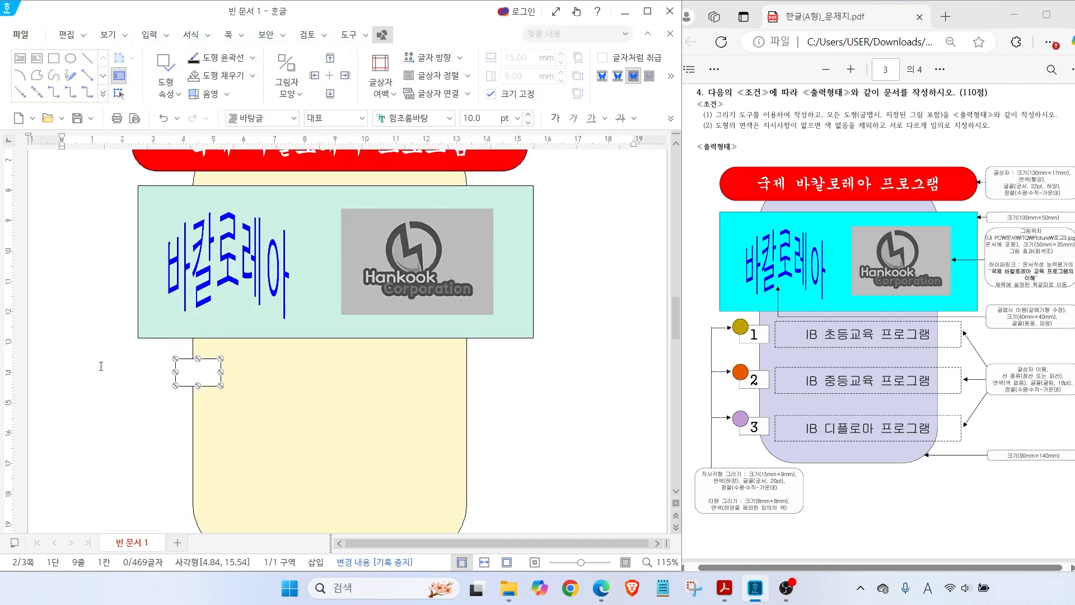
Nudge the small box right and format its text as centred 궁서 20 pt, Korean input on
left_click_drag(204, 374, 211, 374)
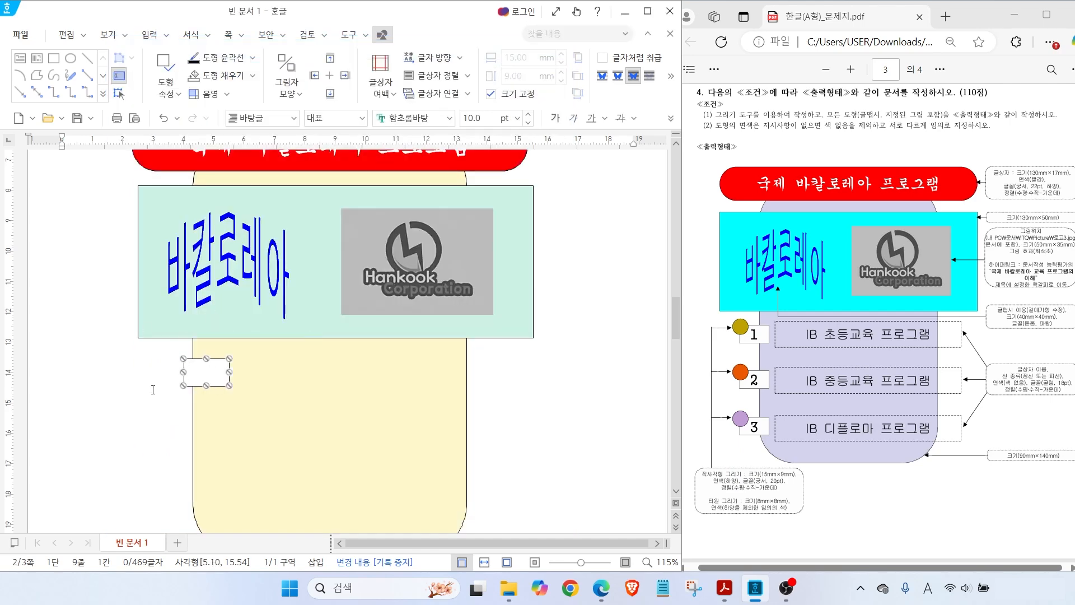
key("Escape")
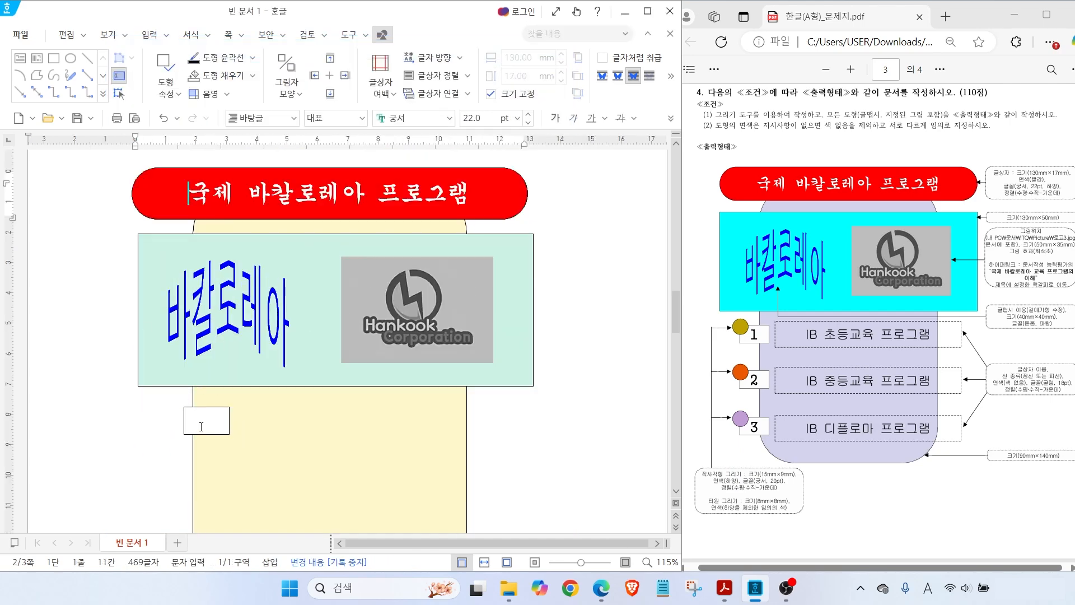
left_click(202, 426)
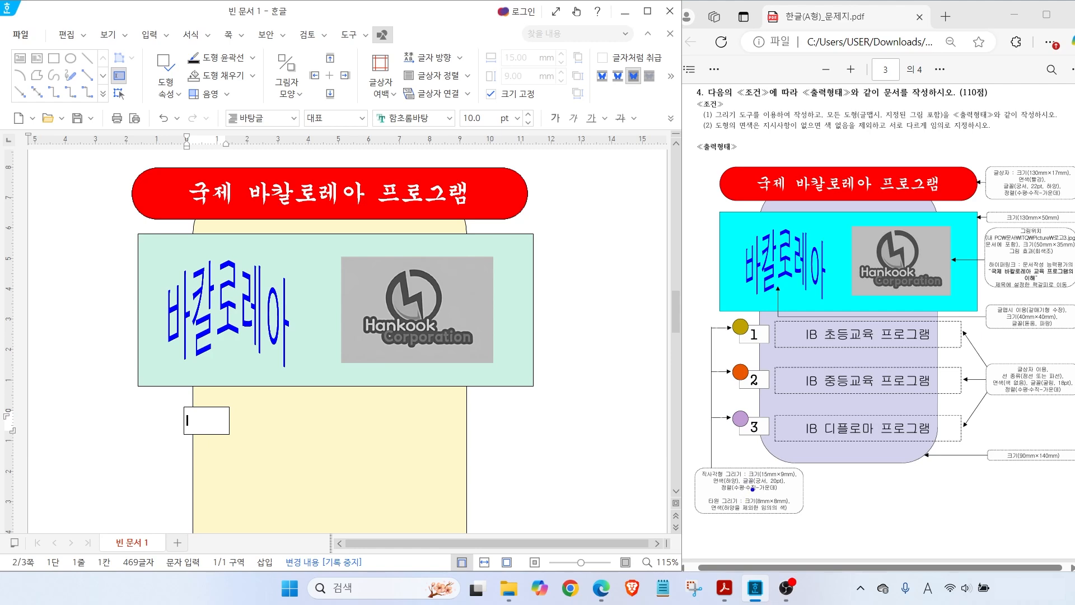
mouse_move(763, 472)
left_mouse_down()
mouse_move(790, 437)
mouse_move(812, 452)
left_mouse_up()
left_click_drag(775, 490, 809, 523)
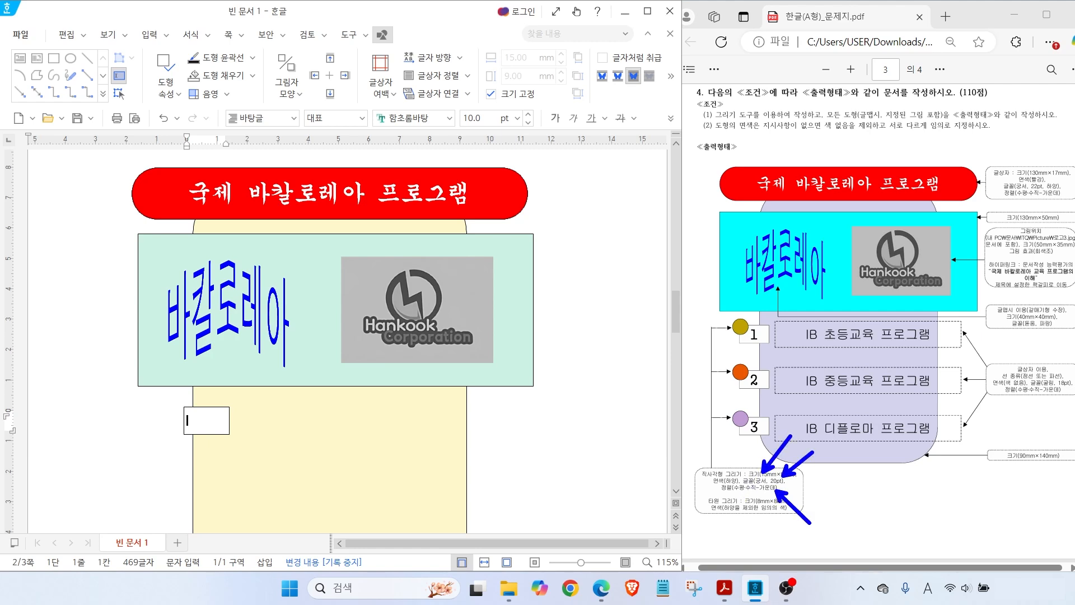
left_click(449, 118)
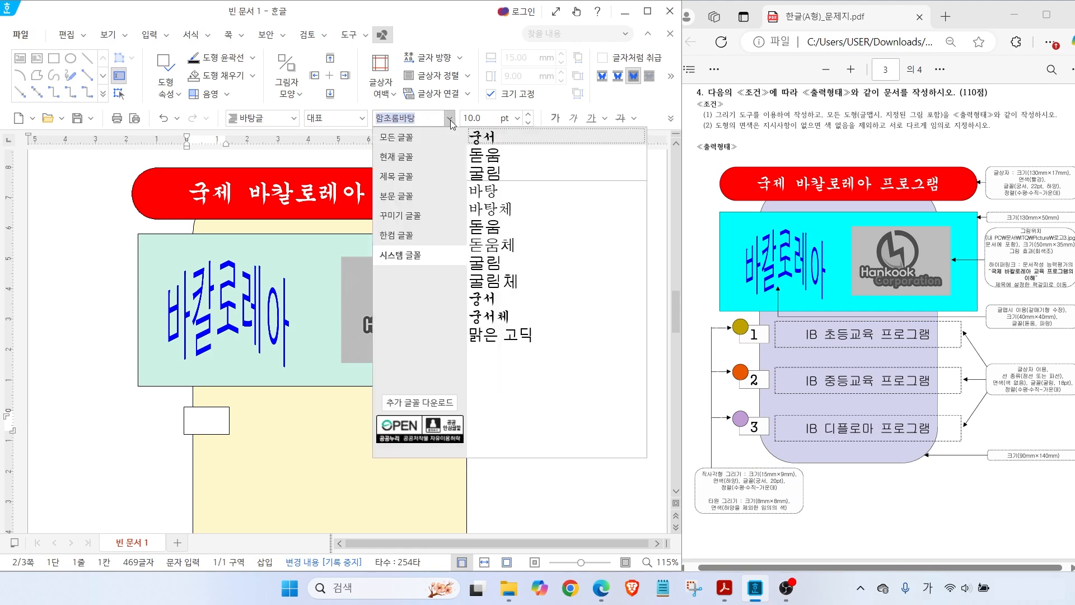
left_click(489, 142)
left_click(517, 118)
left_click(476, 343)
left_click(670, 120)
left_click(696, 199)
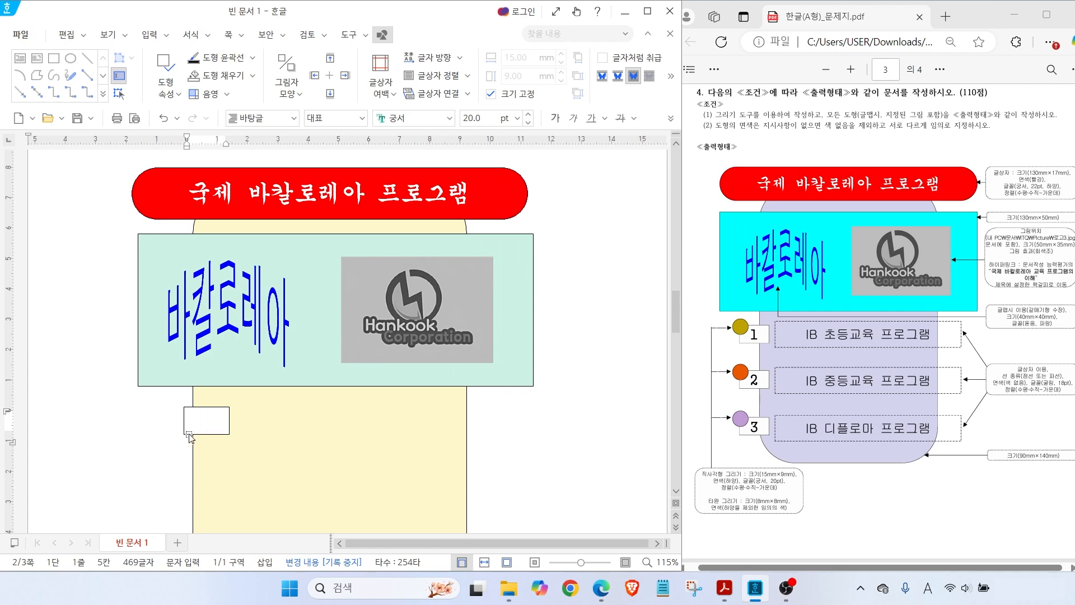
key("Hangul")
Draw a small circle beside the small text box
left_click(101, 225)
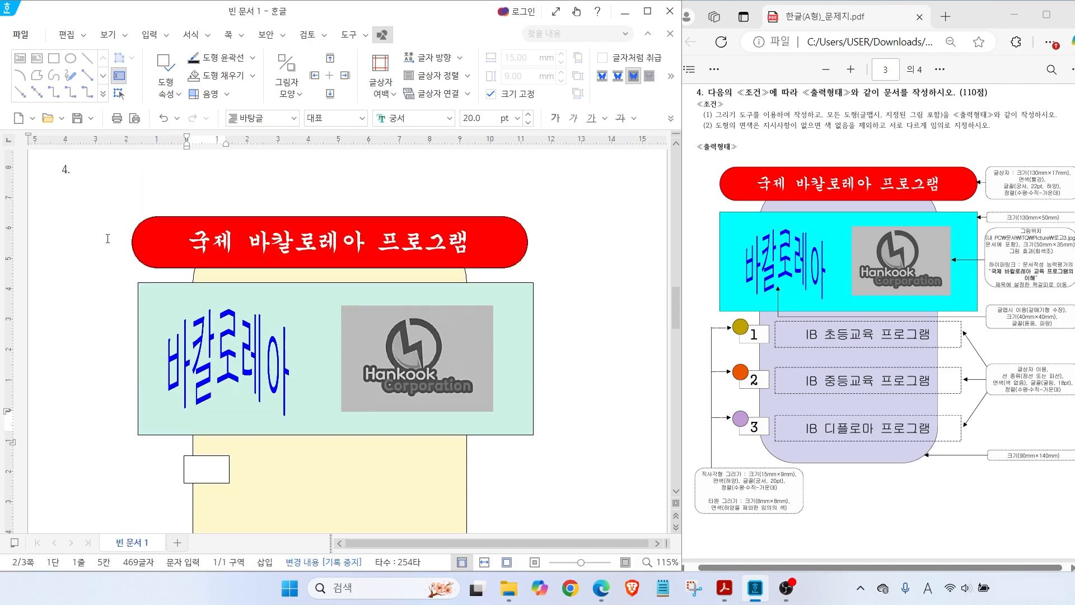
key("ctrl+2")
left_click_drag(730, 328, 711, 290)
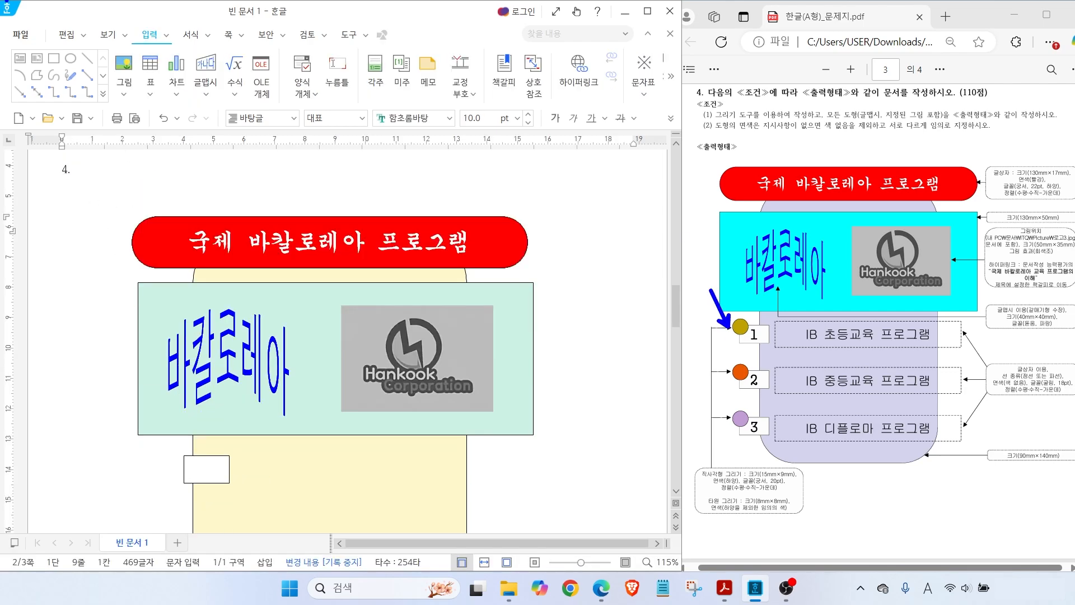
mouse_move(138, 49)
left_mouse_down()
mouse_move(177, 43)
mouse_move(166, 58)
left_mouse_up()
mouse_move(88, 72)
left_mouse_down()
mouse_move(61, 72)
mouse_move(79, 68)
left_mouse_up()
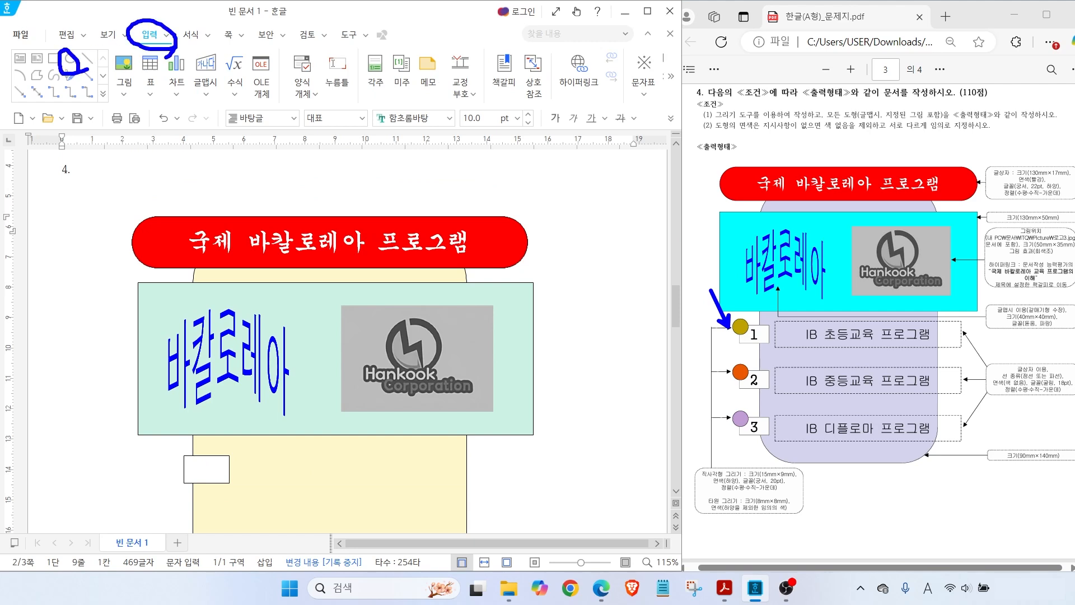
left_click(70, 58)
left_click_drag(163, 445, 189, 468)
Give the circle a locked 8 × 8 mm size and an orange fill
double_click(175, 459)
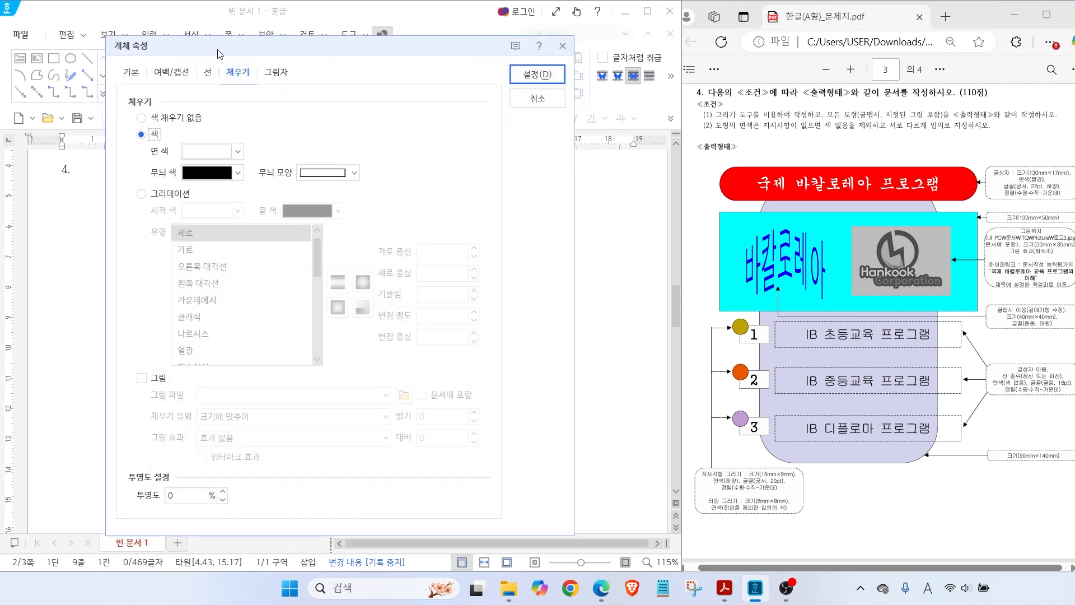
left_click(137, 80)
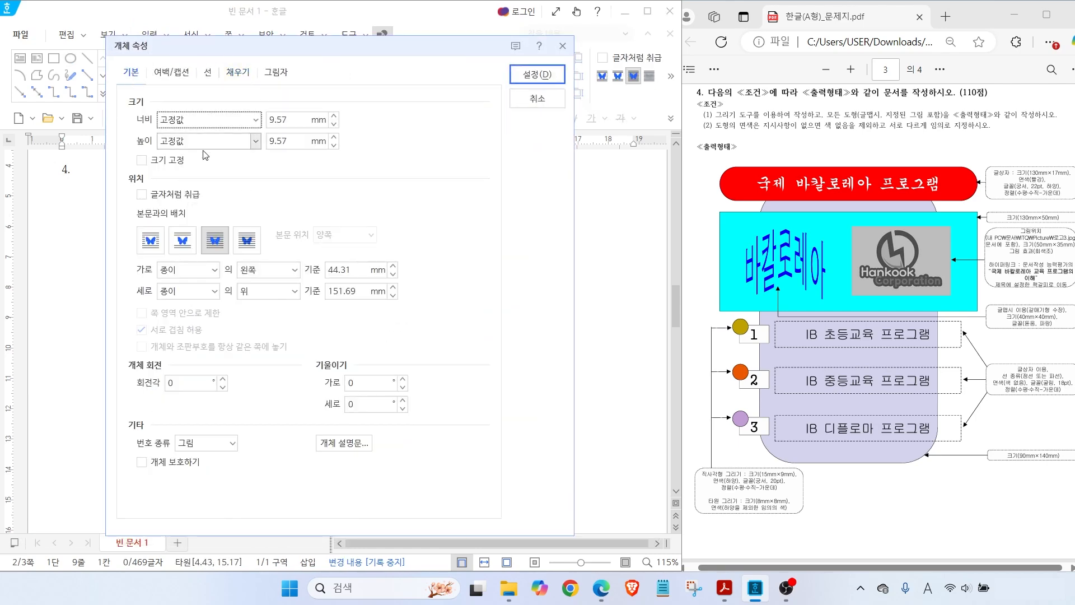
double_click(292, 118)
type("8")
key("Tab")
key("Tab")
type("8")
left_click(142, 160)
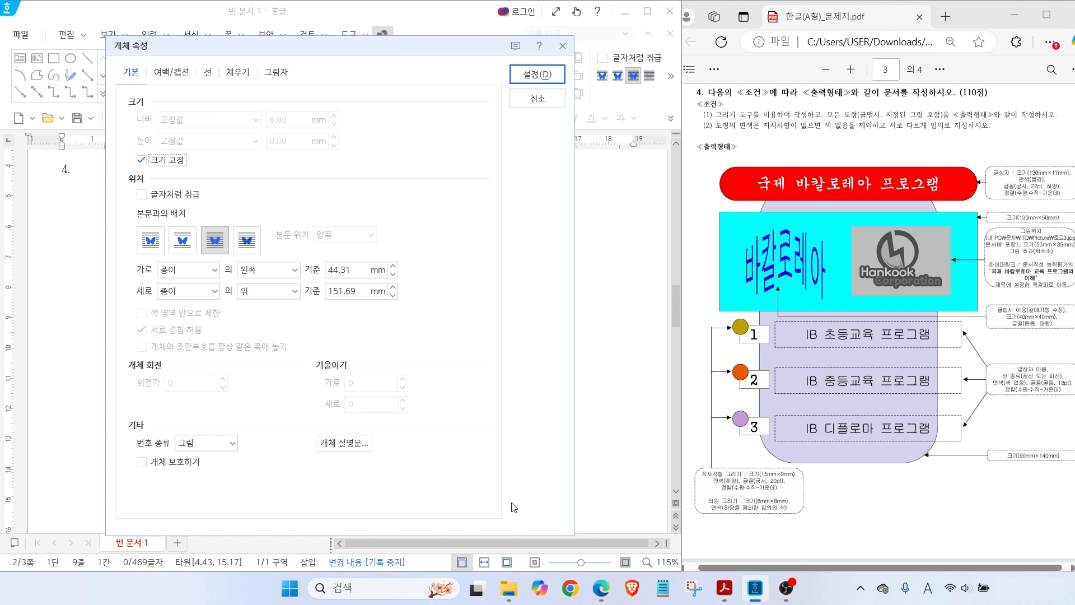
key("alt")
mouse_move(732, 513)
left_mouse_down()
mouse_move(803, 514)
mouse_move(804, 550)
left_mouse_up()
key("Escape")
left_click(232, 72)
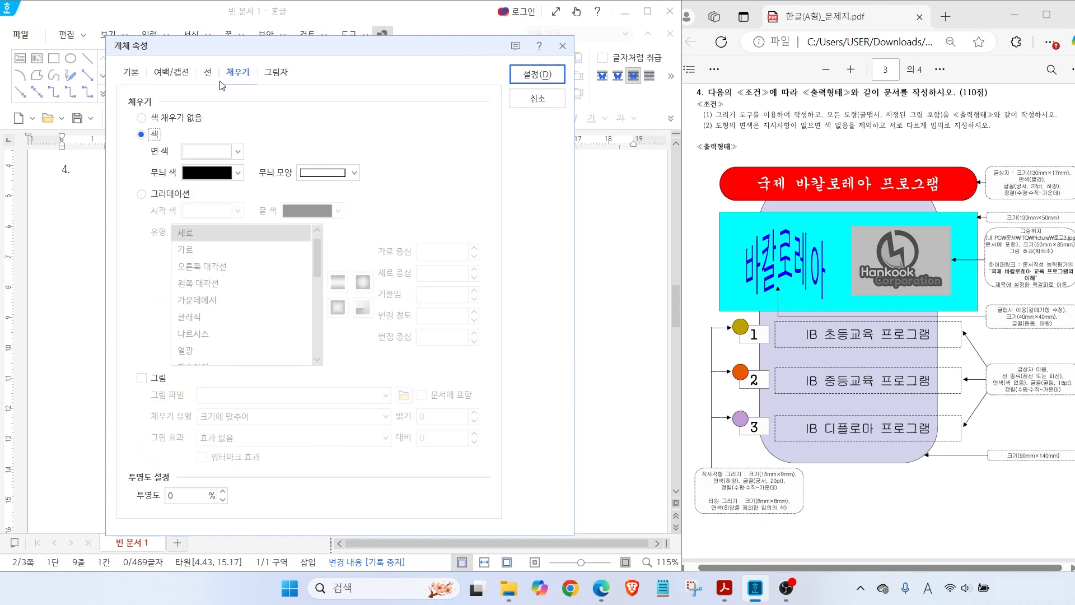
left_click(203, 153)
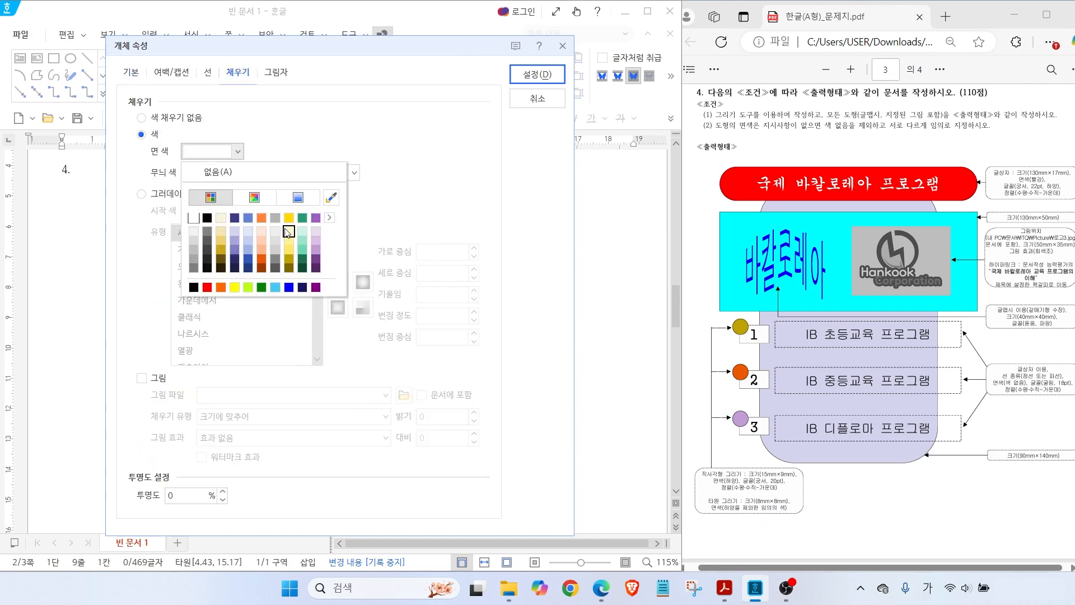
left_click(261, 219)
left_click(538, 74)
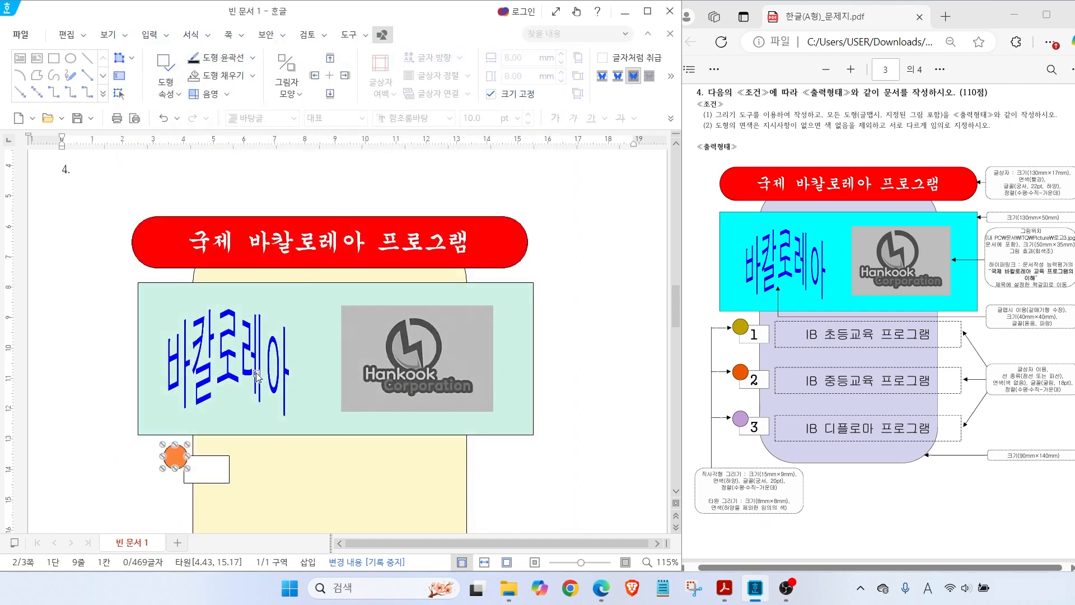
Line up the orange circle with the small white box, shifting both slightly left
left_click_drag(174, 460, 182, 460)
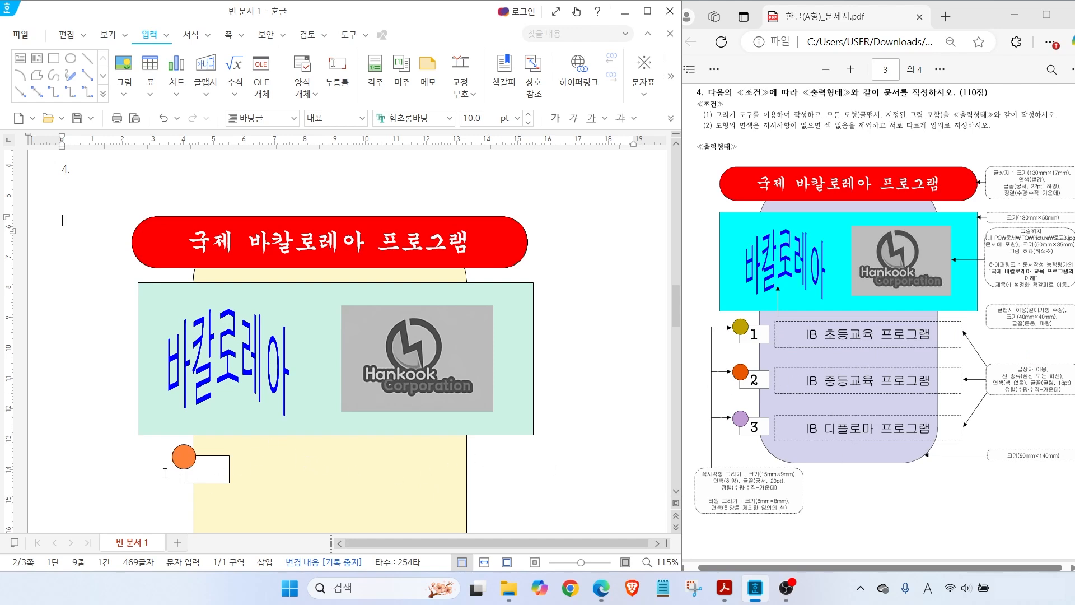
left_click(185, 462)
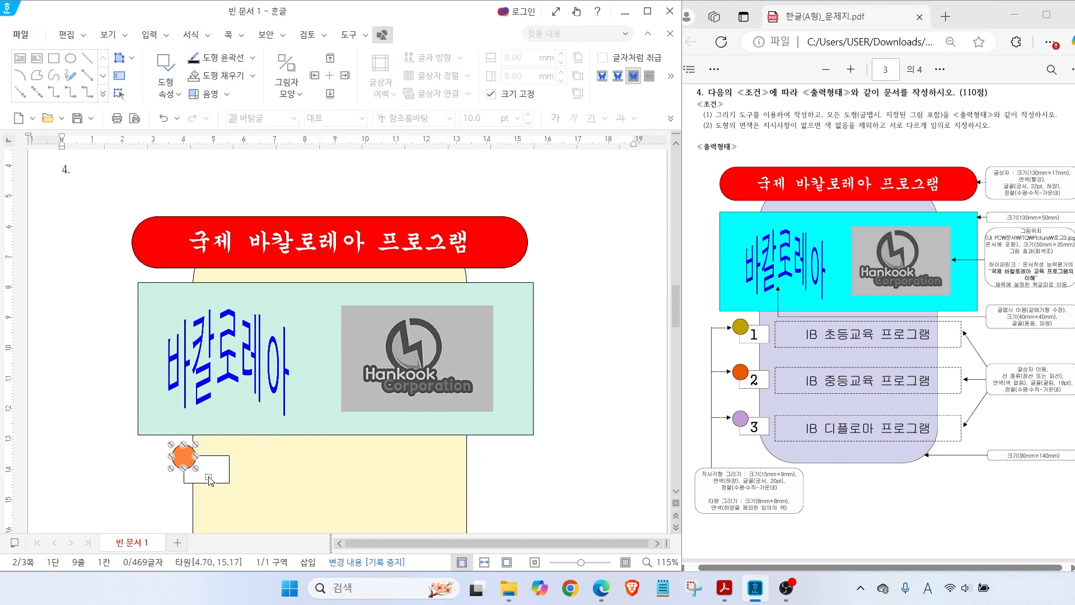
left_click(185, 478, "shift")
left_click_drag(185, 477, 171, 478)
key("Escape")
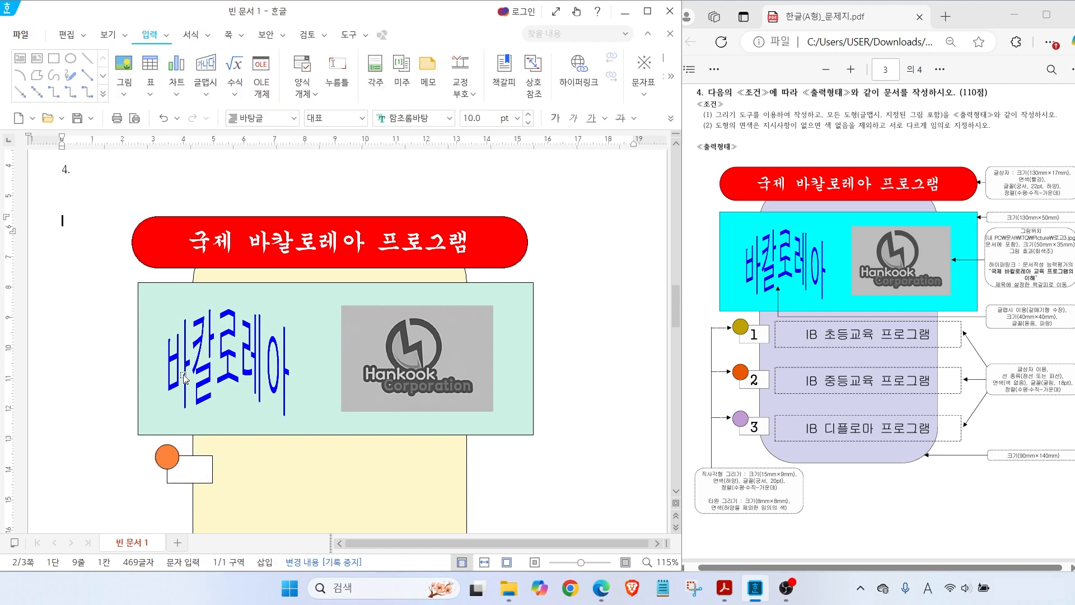
Draw a wide text box right of the small box with a dashed outline and no fill
left_click(19, 58)
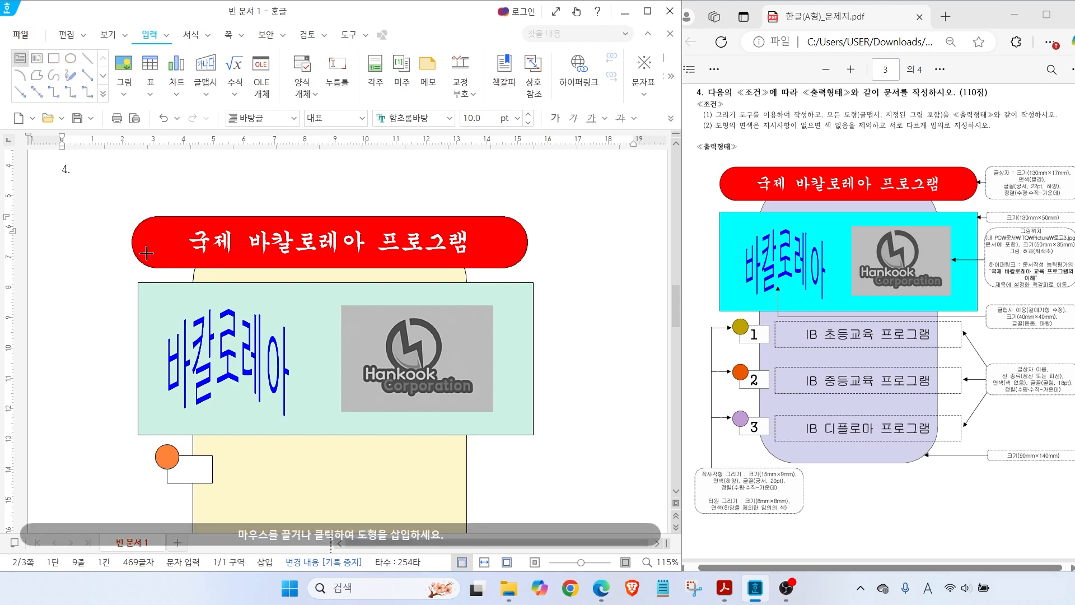
left_click_drag(221, 441, 514, 491)
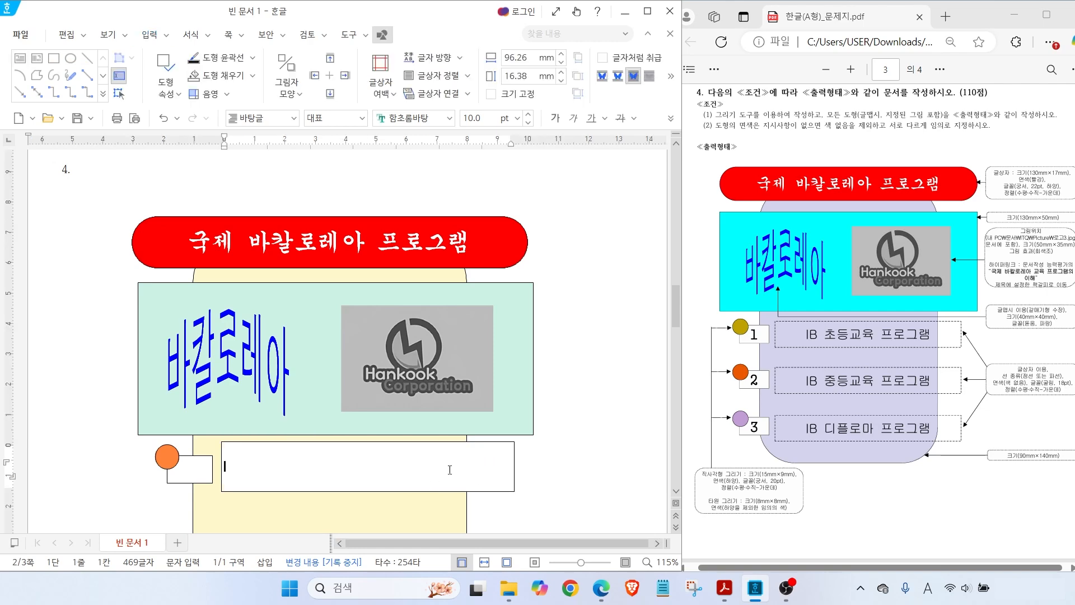
double_click(510, 448)
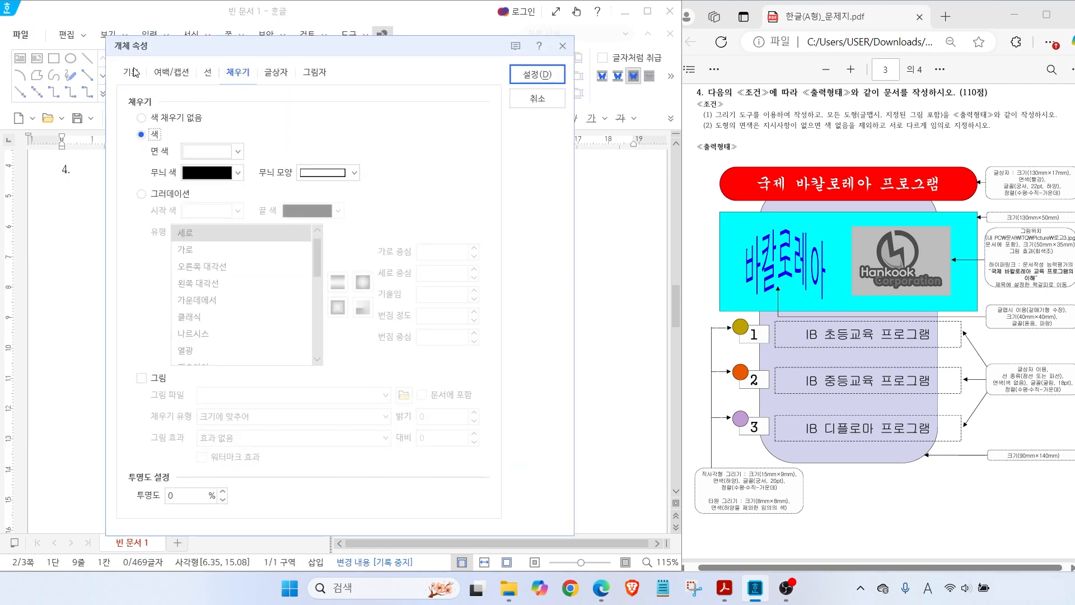
left_click(134, 72)
left_click(298, 122)
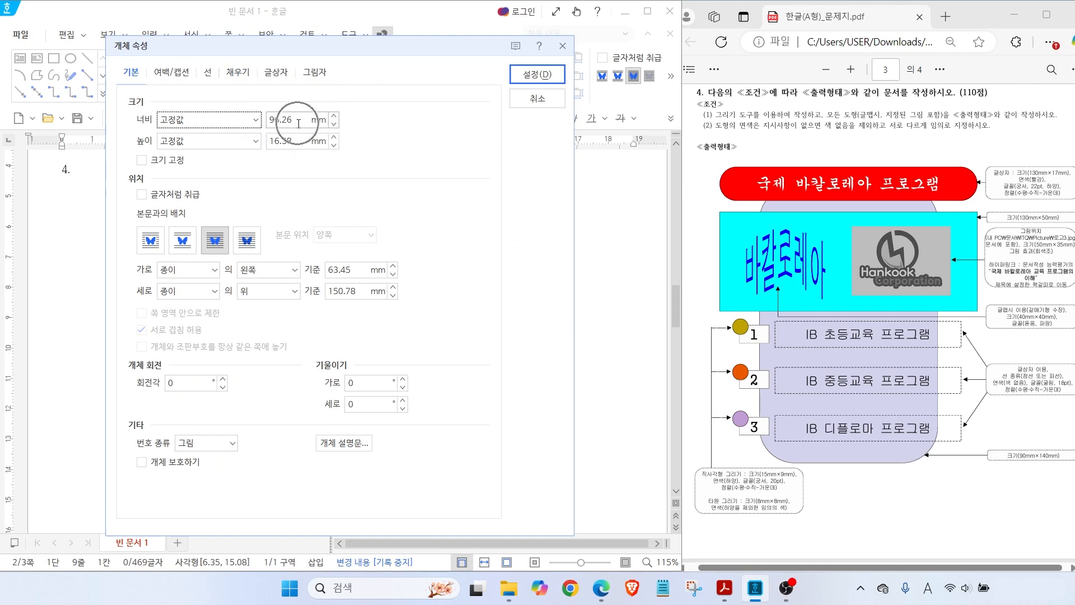
left_click(207, 73)
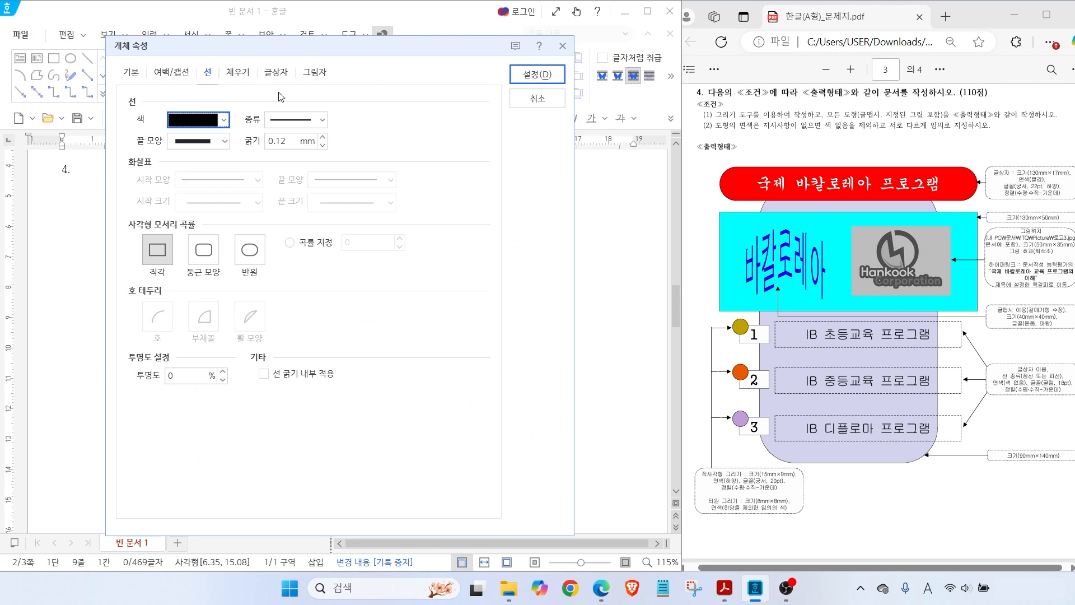
left_click(308, 121)
left_click(302, 179)
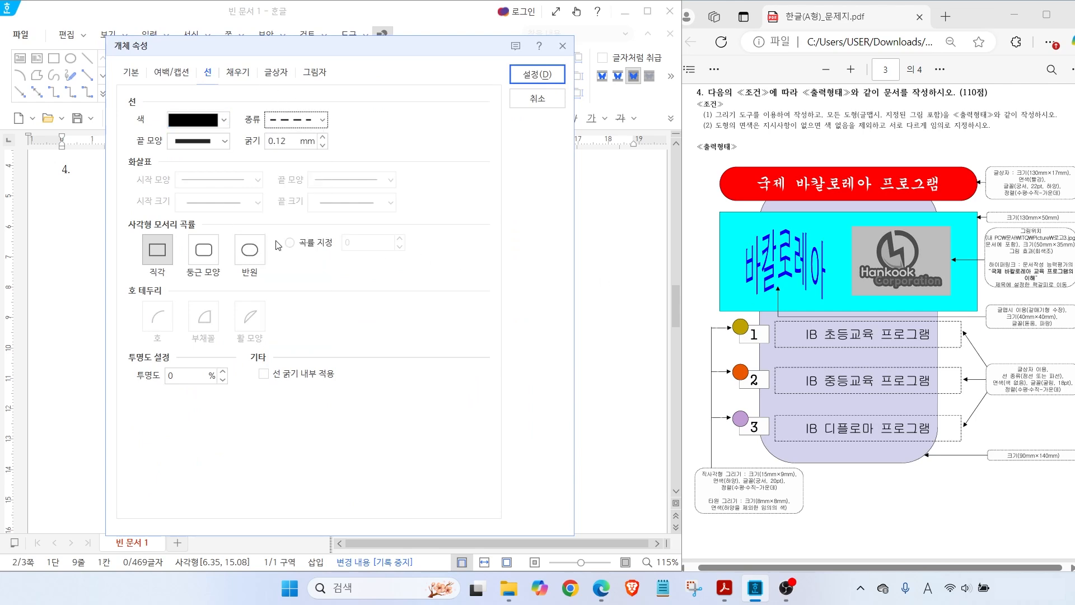
left_click(238, 72)
left_click(177, 120)
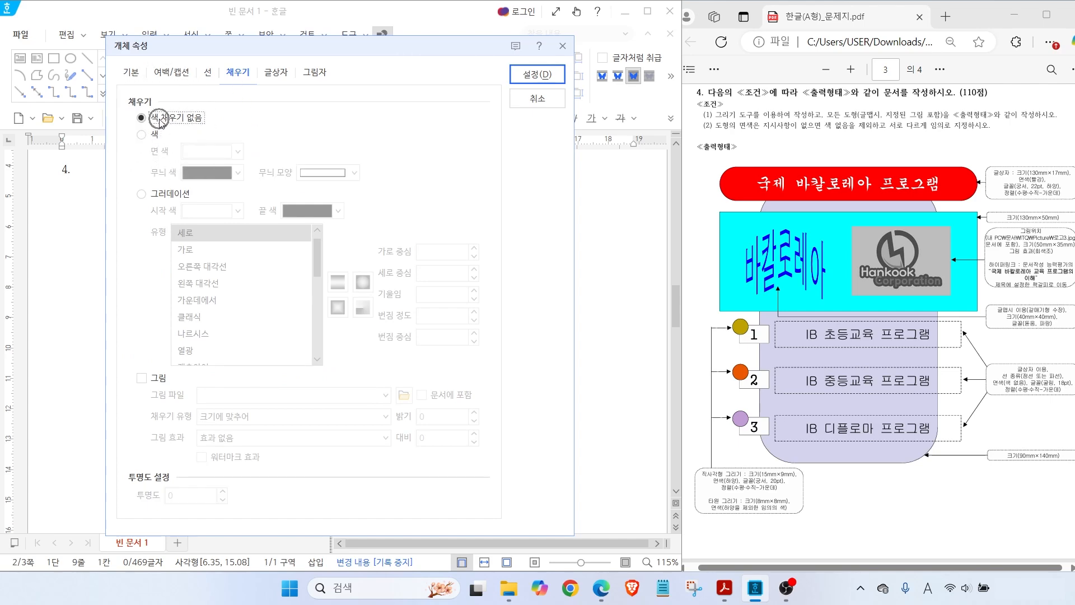
left_click(536, 74)
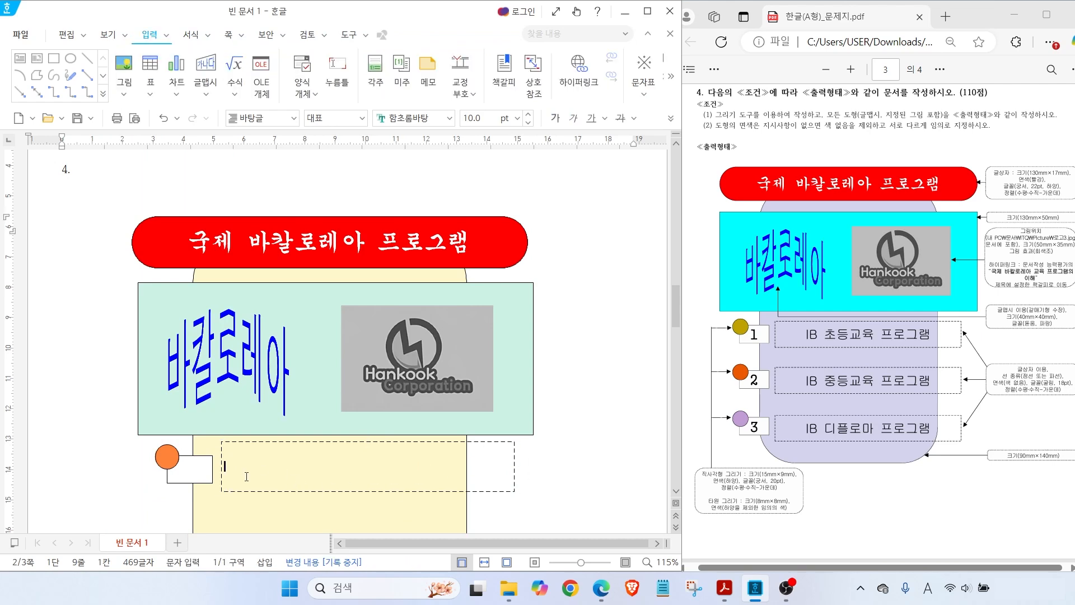
Format the dashed box's text as centred 굴림 18 pt
key("Escape")
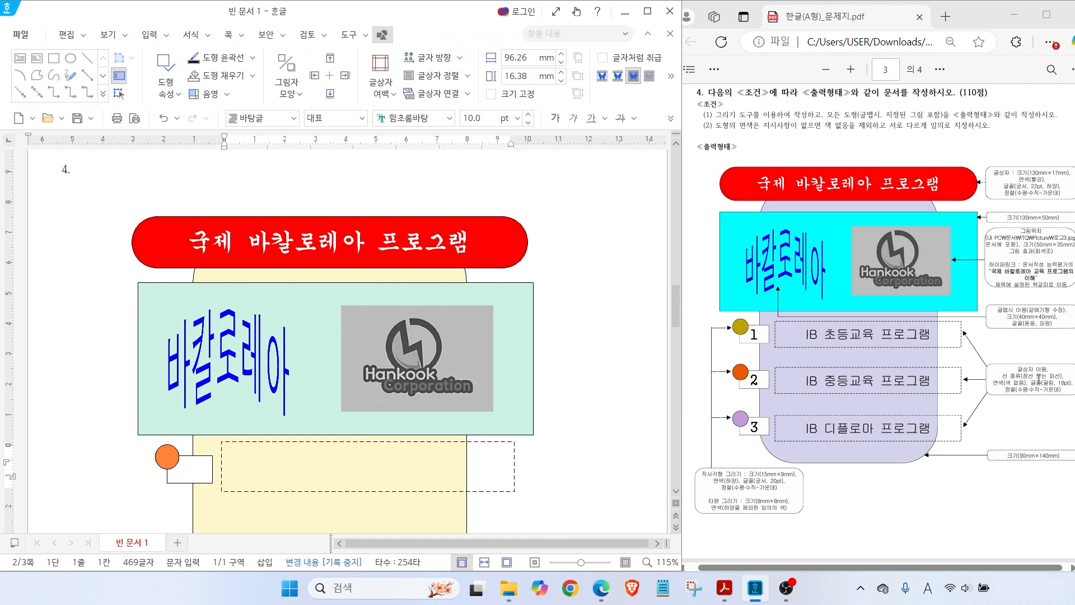
key("Hangul")
left_click(448, 119)
left_click(491, 173)
left_click(520, 117)
left_click(477, 335)
left_click(670, 119)
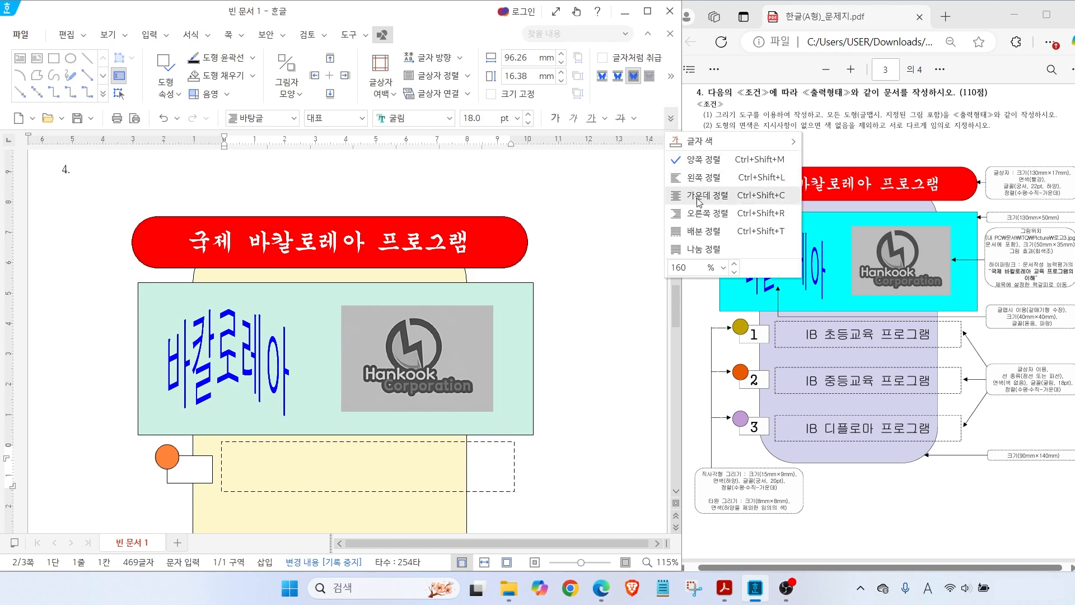
left_click(698, 196)
Select the orange circle, small white box and dashed box together
scroll(395, 464, "down", 1)
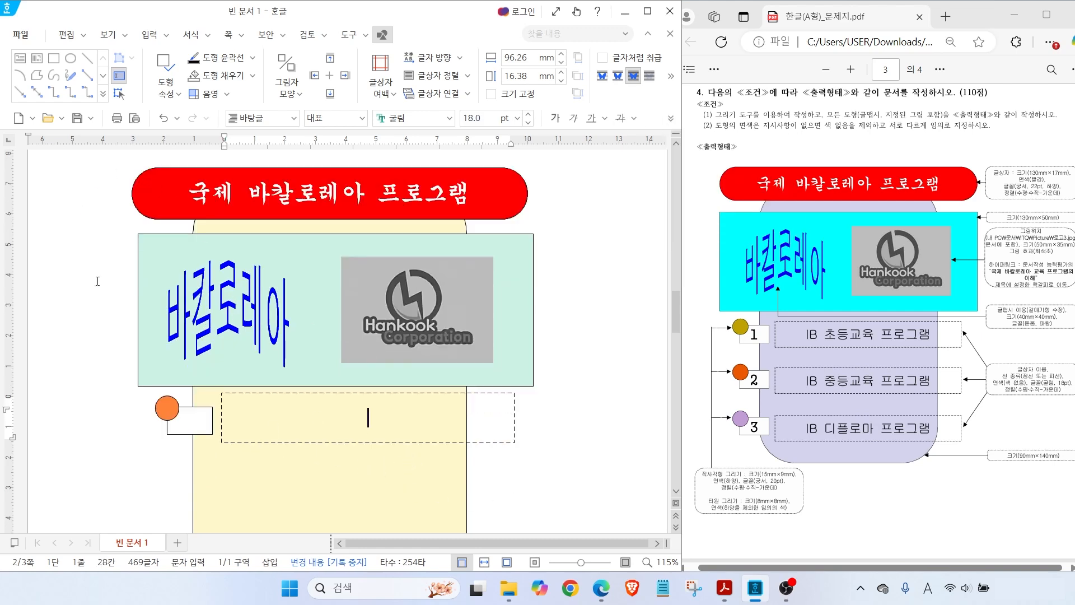
left_click(167, 408)
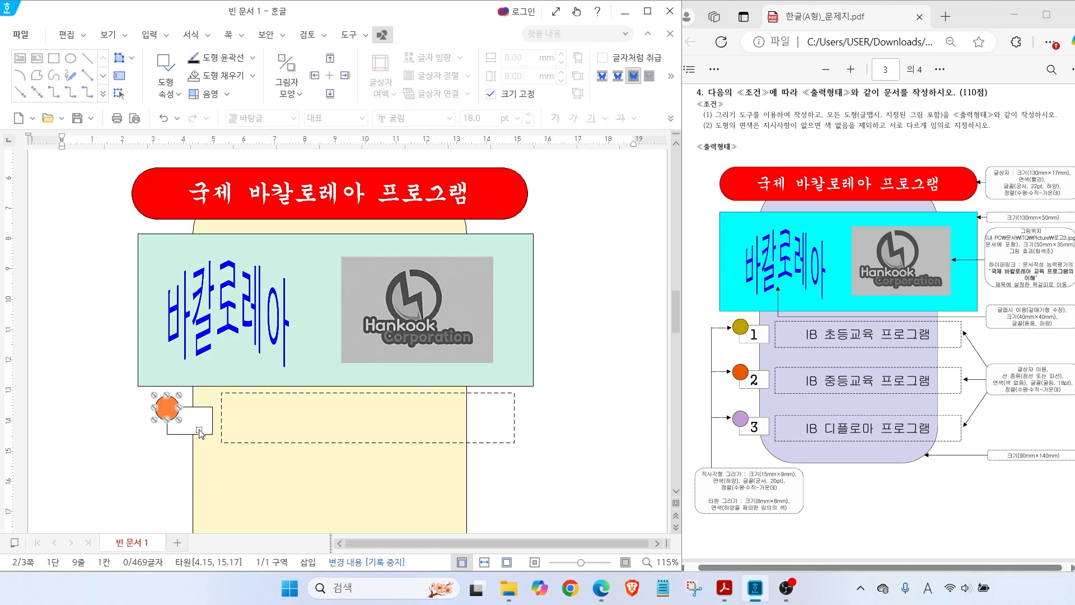
left_click(200, 432, "shift")
left_click(514, 410, "shift")
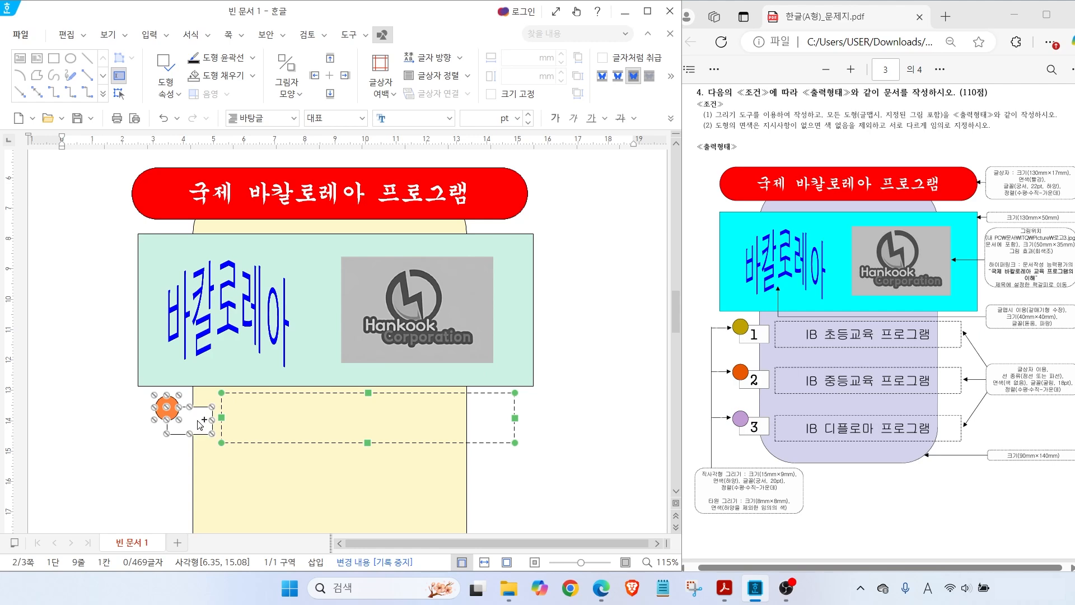
Duplicate the circle, small box and dashed box twice downward to make three rows
left_click_drag(200, 424, 202, 506)
scroll(199, 485, "down", 3)
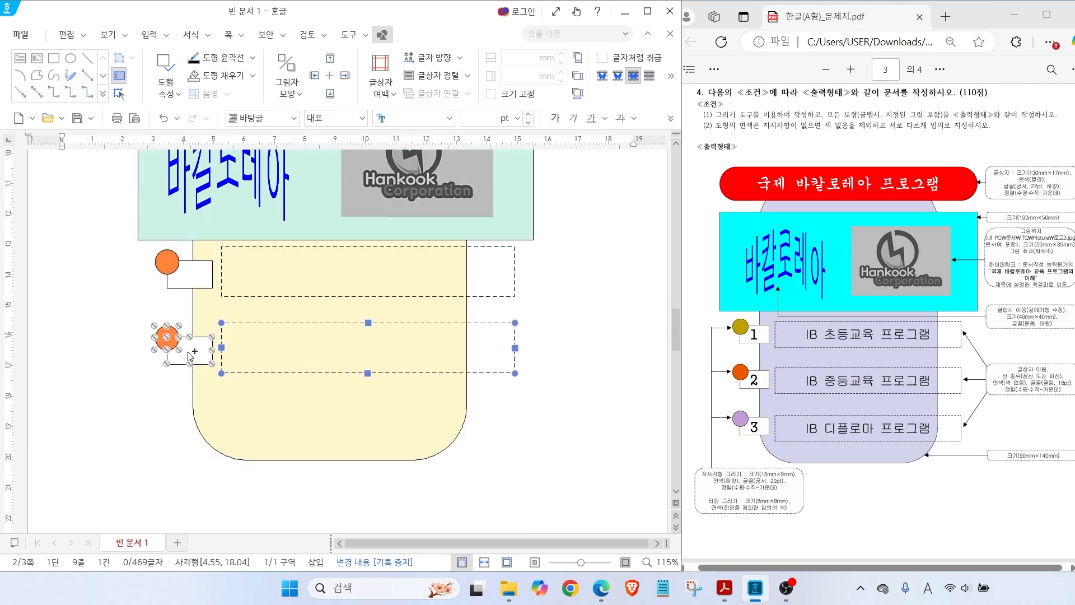
left_click_drag(192, 357, 192, 431)
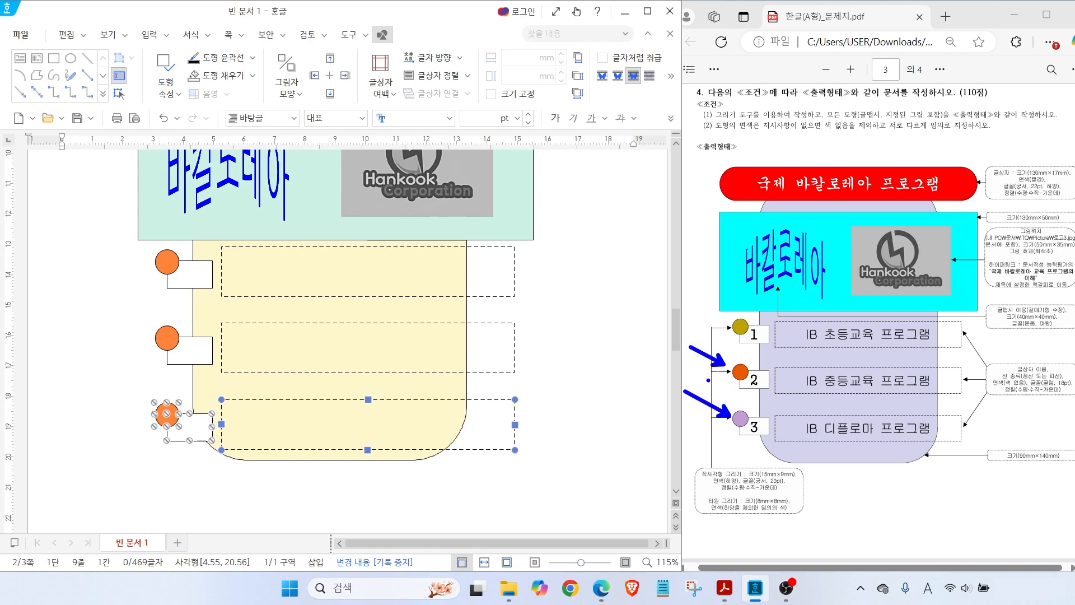
key("Escape")
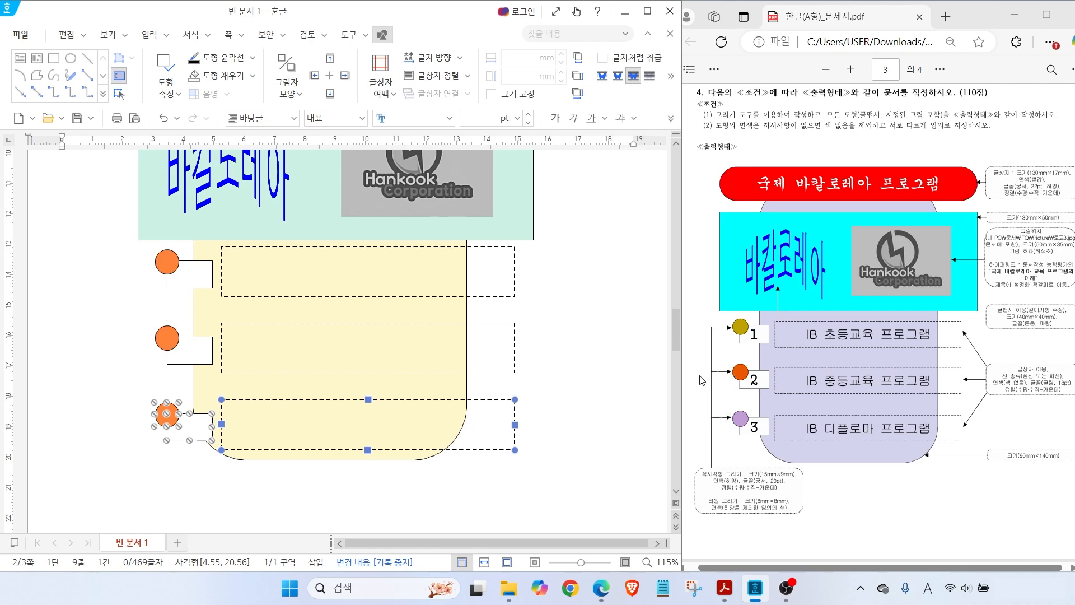
Fill the second circle green and the third circle lavender blue
double_click(163, 341)
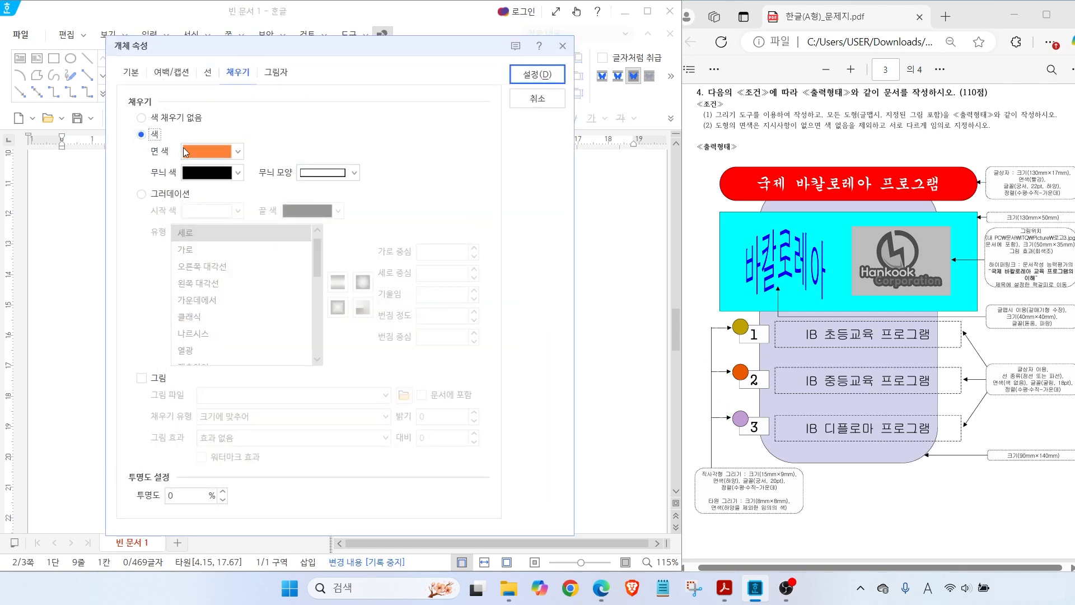
left_click(183, 148)
left_click(301, 220)
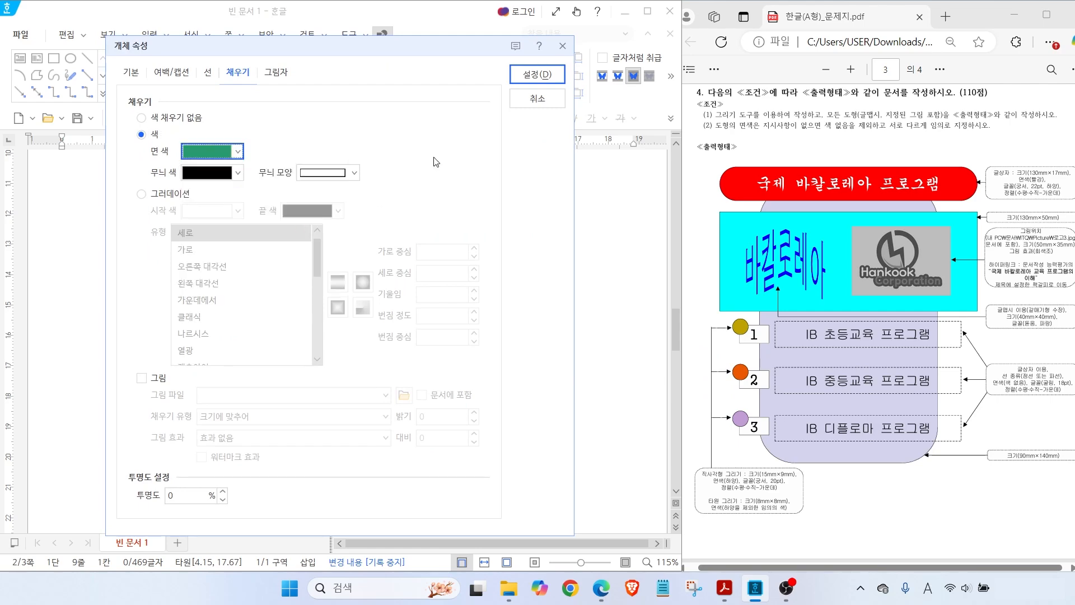
left_click(537, 75)
double_click(164, 423)
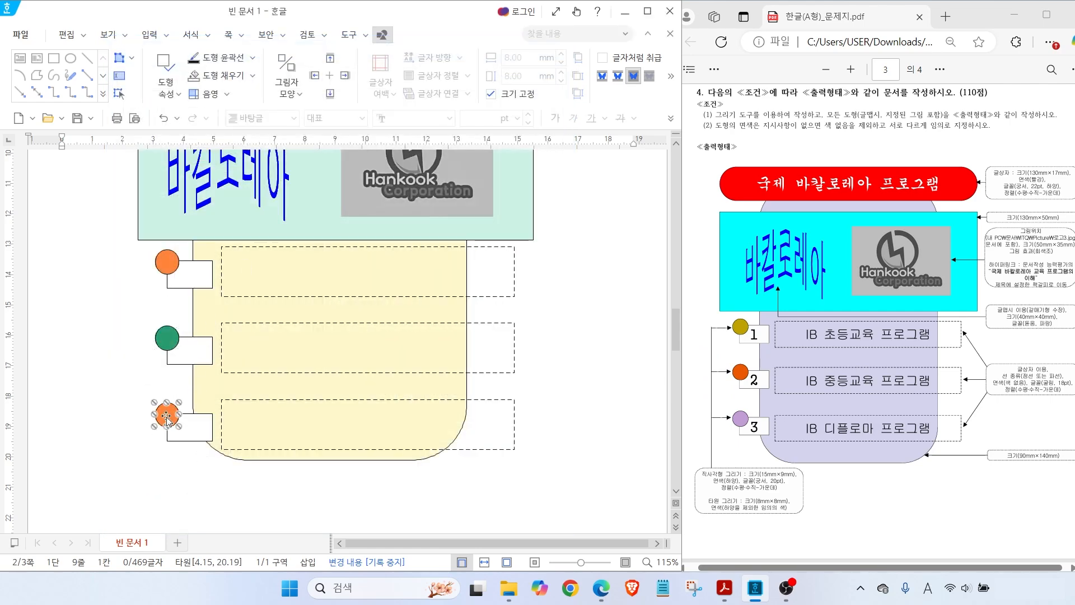
left_click(204, 150)
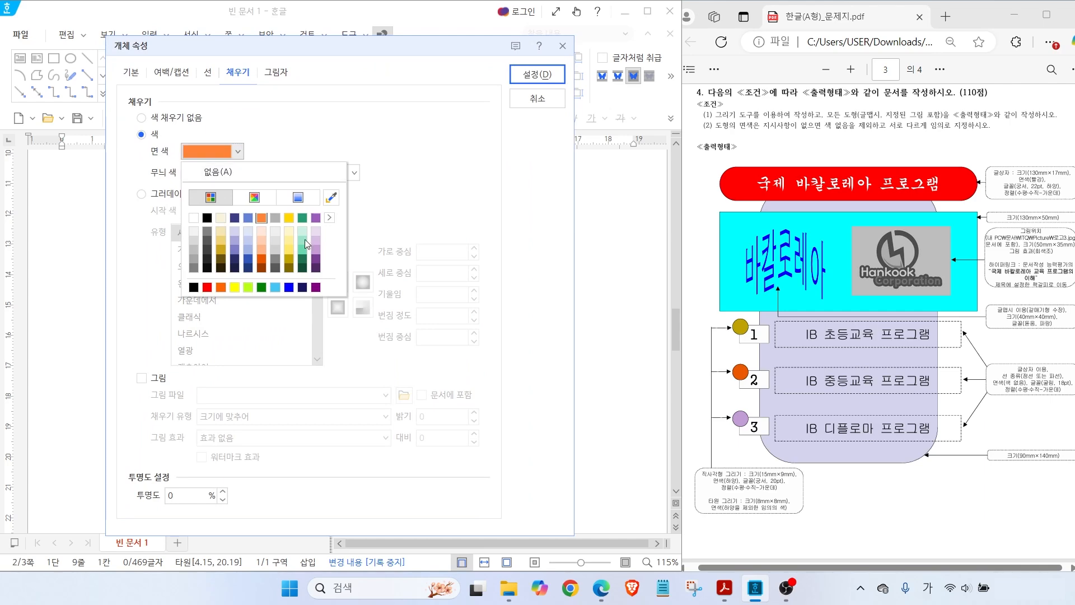
left_click(248, 252)
left_click(539, 79)
Number the three small white boxes 1, 2 and 3
left_click(357, 288)
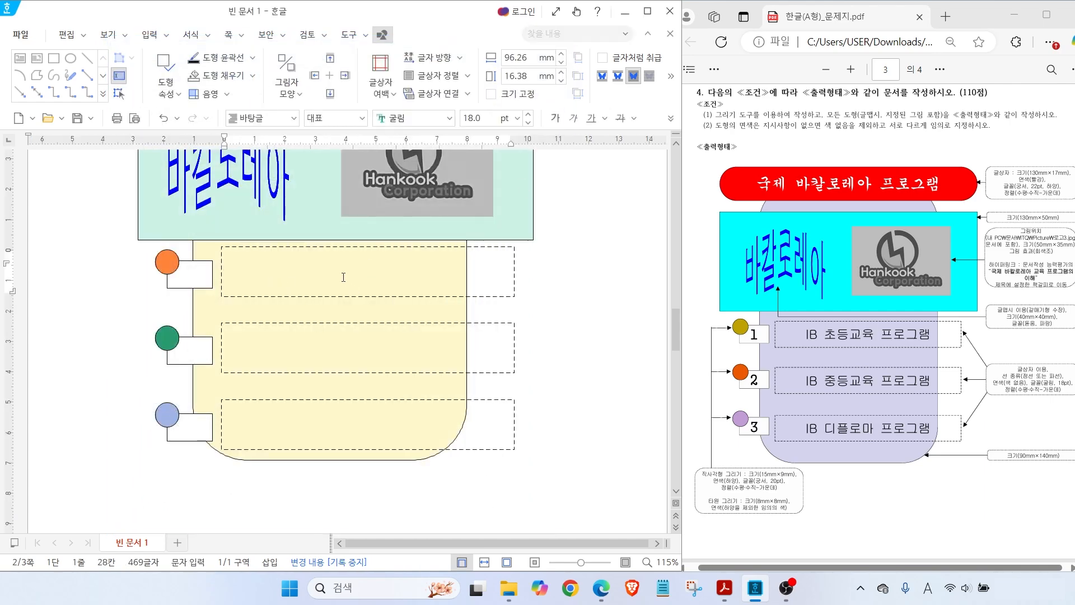
left_click(190, 273)
type("1")
left_click(200, 344)
type("2")
left_click(199, 427)
type("3")
Enter IB 초등교육 프로그램, IB 중등교육 프로그램 and IB 디플로마 프로그램 in the dashed boxes
left_click(306, 262)
type("IB 초등교유")
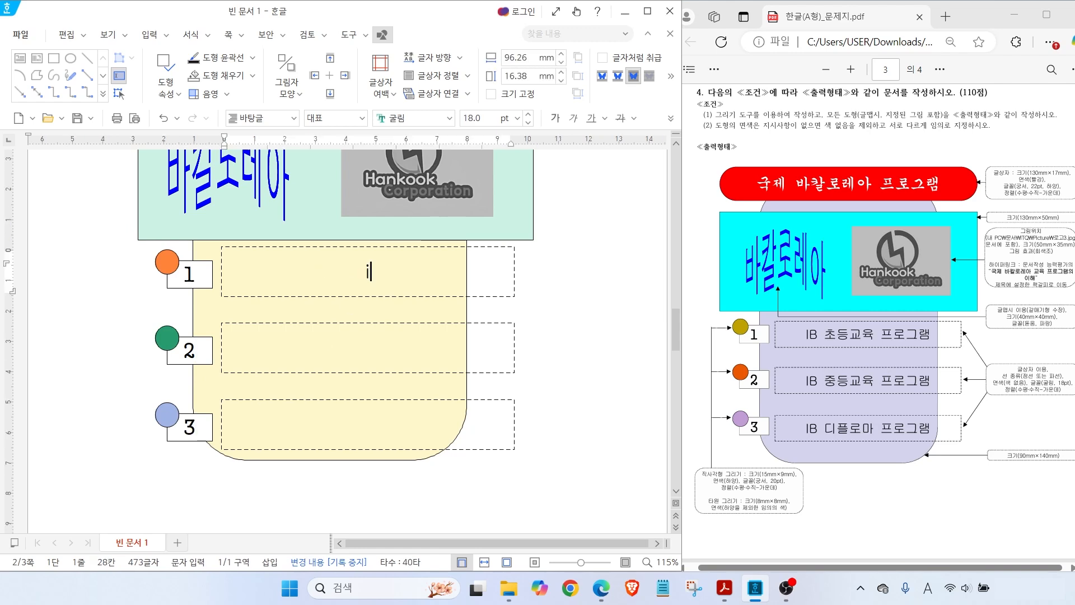
type("ㄱ 프로그램")
left_click(324, 344)
type("IB 중등굥")
type("육 프로그램")
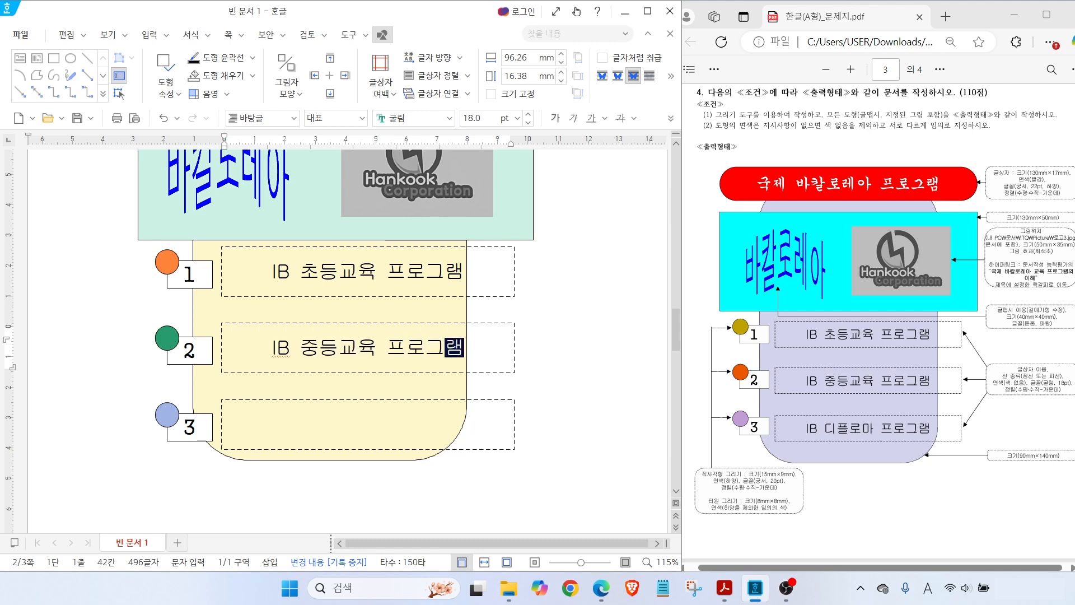
left_click(282, 406)
type("IB 디플로마 프로그램")
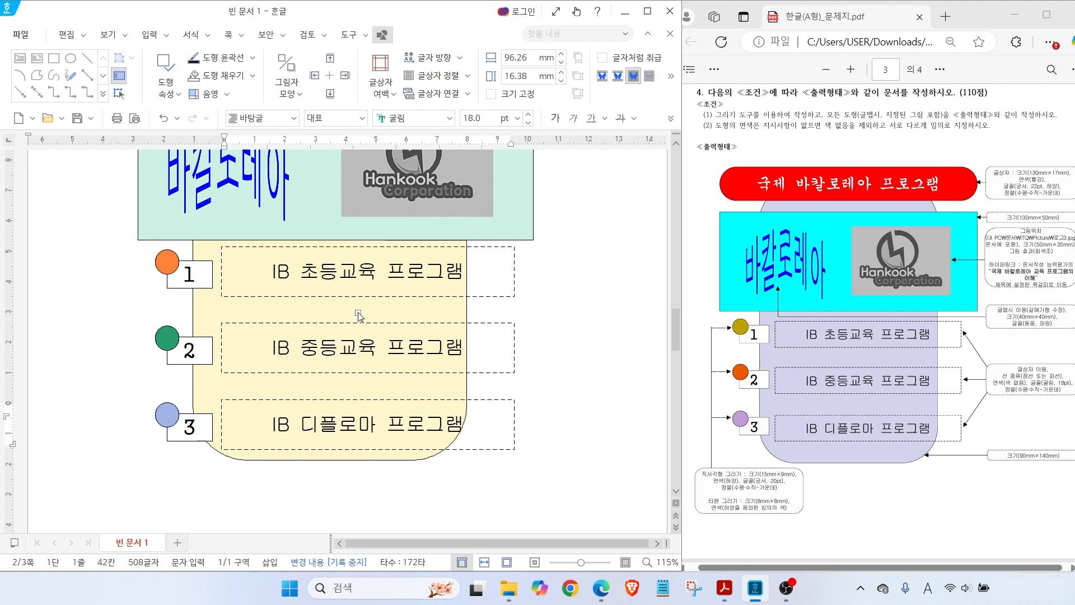
left_click(569, 407)
scroll(392, 364, "down", 5)
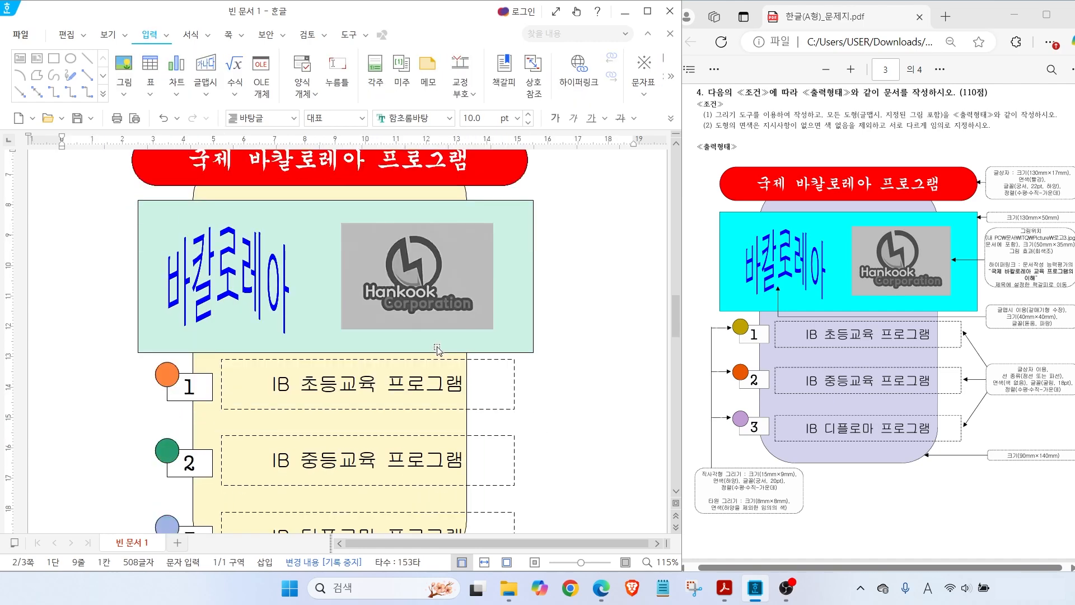
scroll(436, 351, "up", 1)
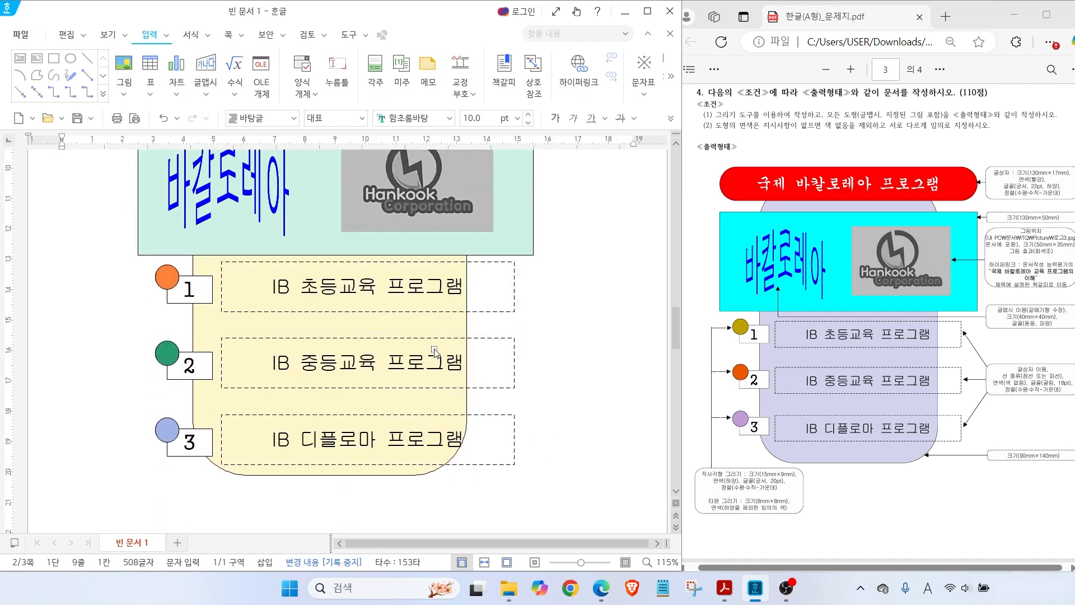
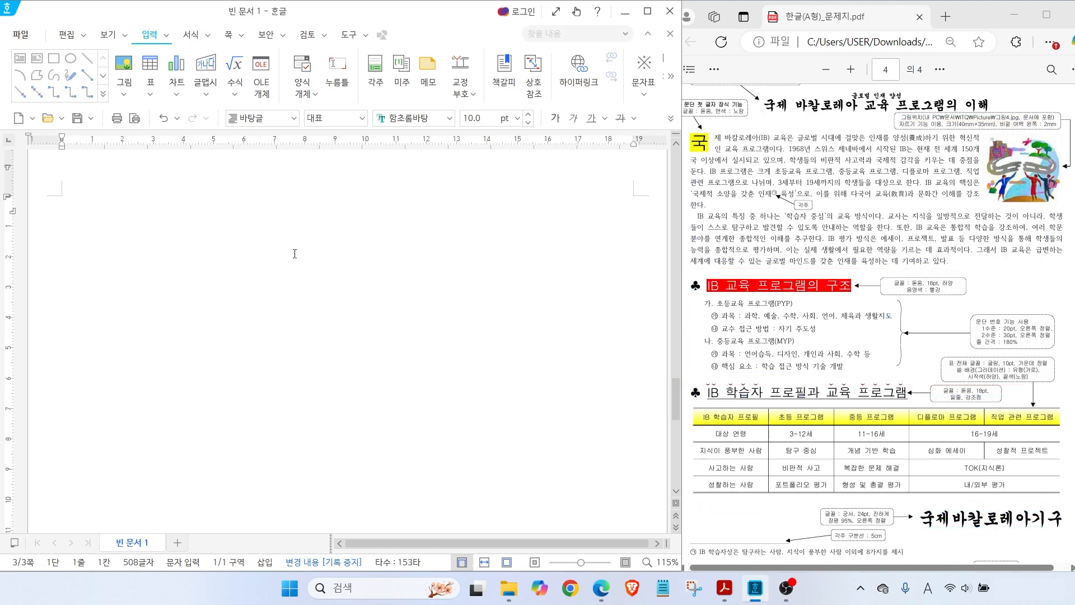
Type the title 국제 바칼로레아 교육 프로그램의 이해 and begin the body sentence up to 양성
type("국제 바칼로레아 교육 ㅍ")
type("로그램의 이해")
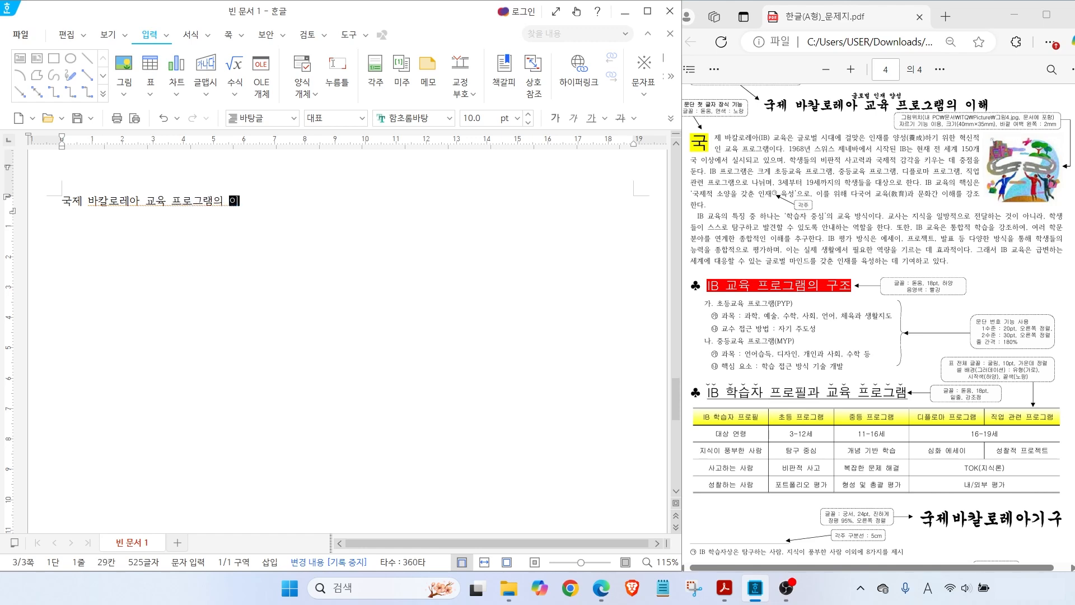
key("Return")
key("Return")
type("국제 바칼로레아(")
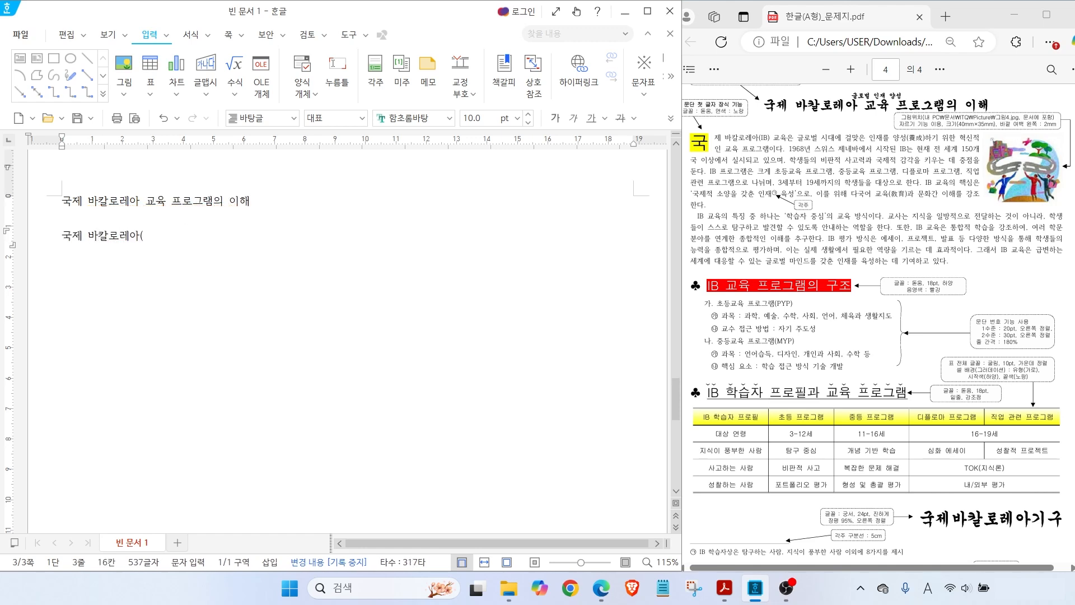
type("IB) 교육은 글롭ㅓㄹ 시대에 걸맞은 인재를 양성")
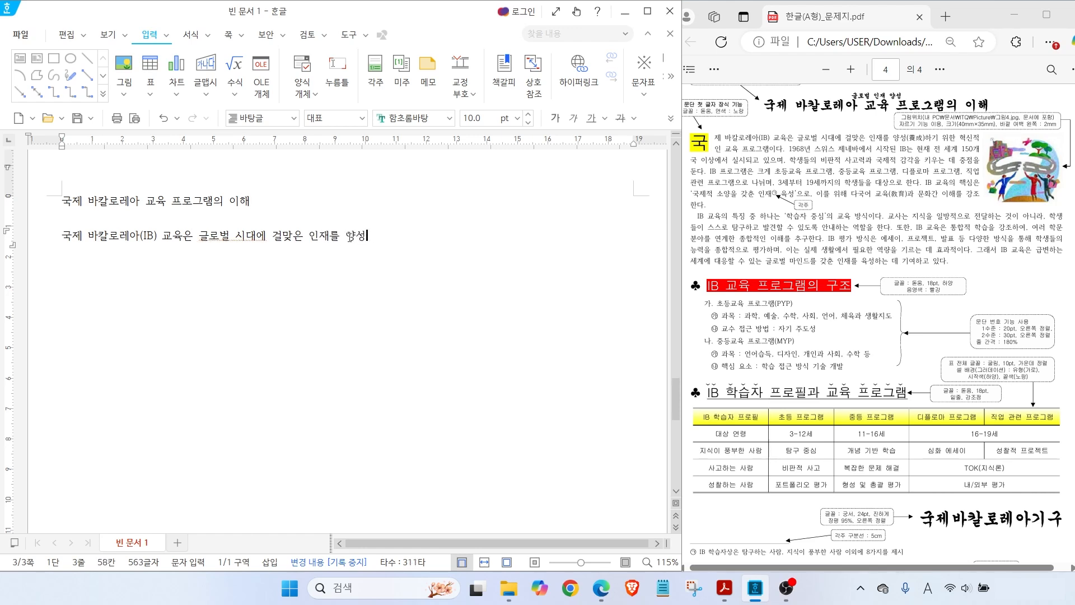
Convert 양성 to Hanja 養成 in 한글(漢字) format, giving 양성(養成)
key("F9")
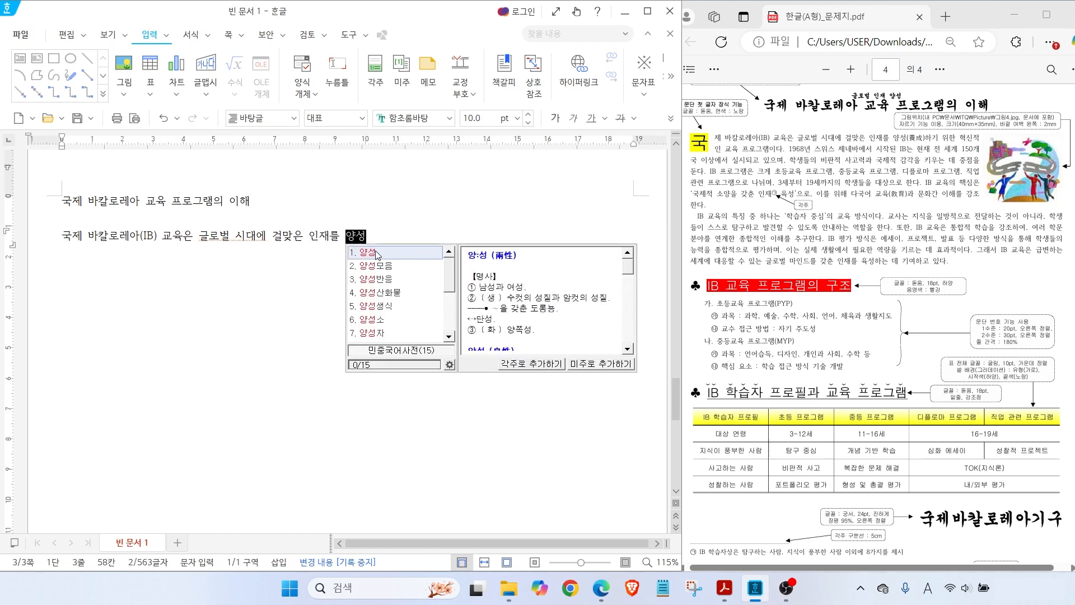
key("F9")
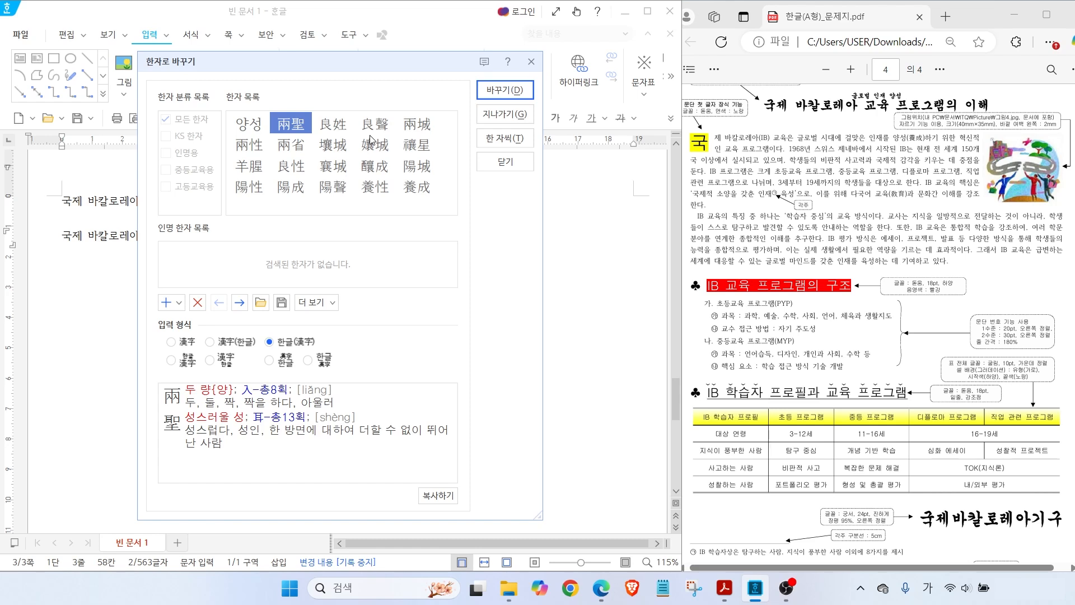
left_click(406, 191)
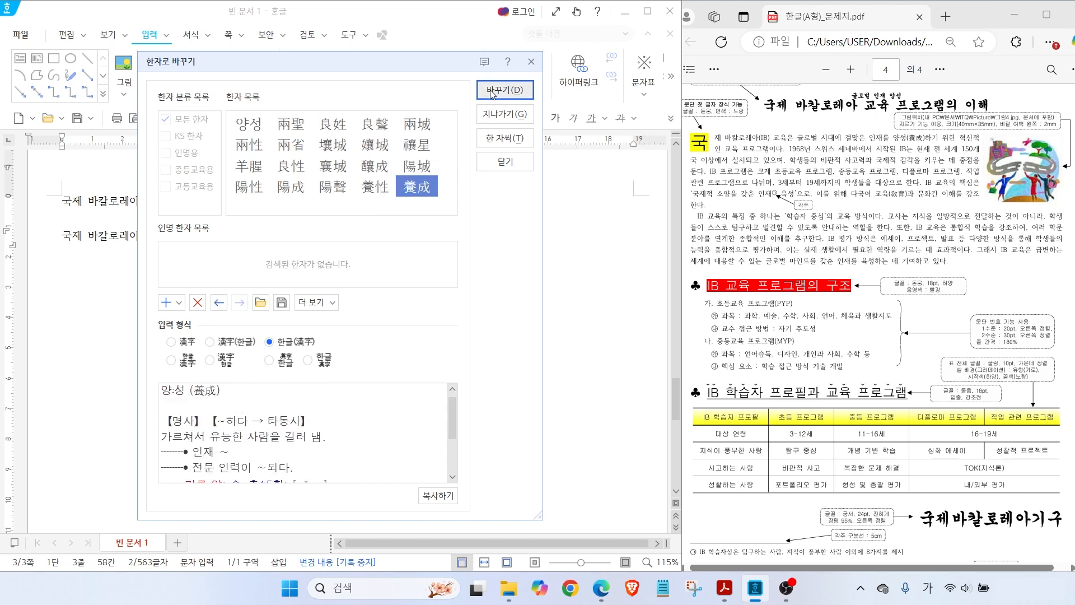
key("alt")
left_click_drag(255, 323, 335, 358)
left_click_drag(268, 302, 283, 335)
left_click_drag(329, 303, 303, 337)
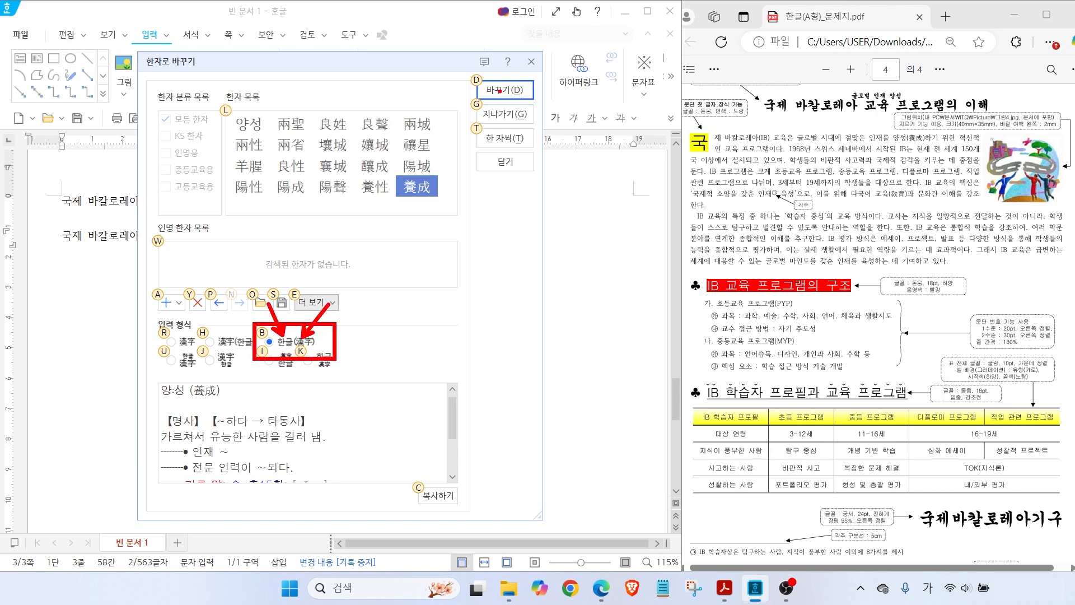
key("Escape")
left_click(506, 92)
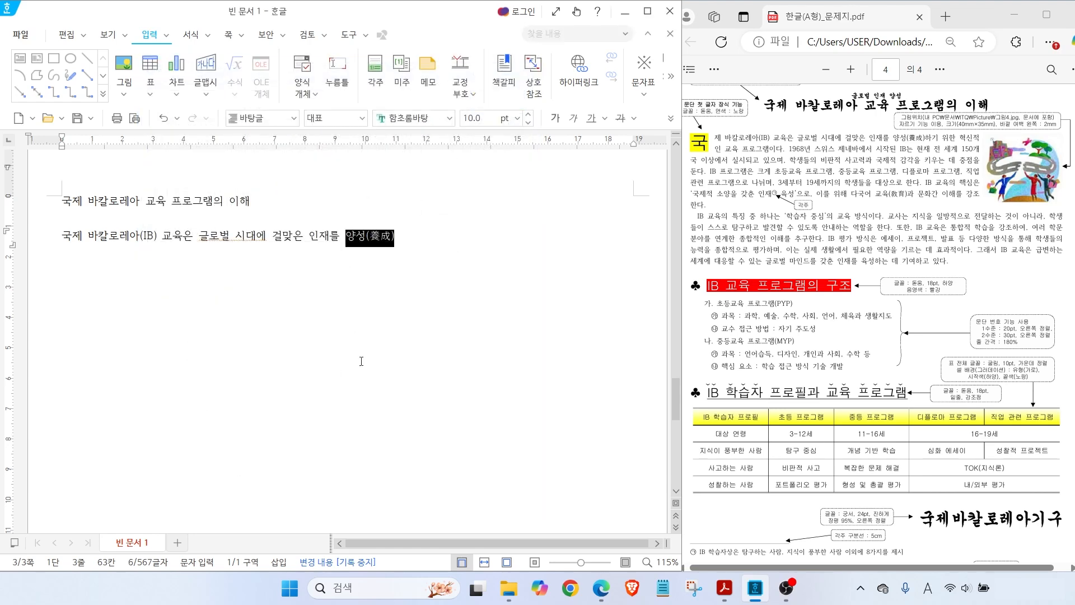
Finish the first paragraph, converting 교육 to 교육(敎育), ending with 문화간 이해를 강조한다
type("하기 위한 혁신적인 ㄱ교육 프로그램")
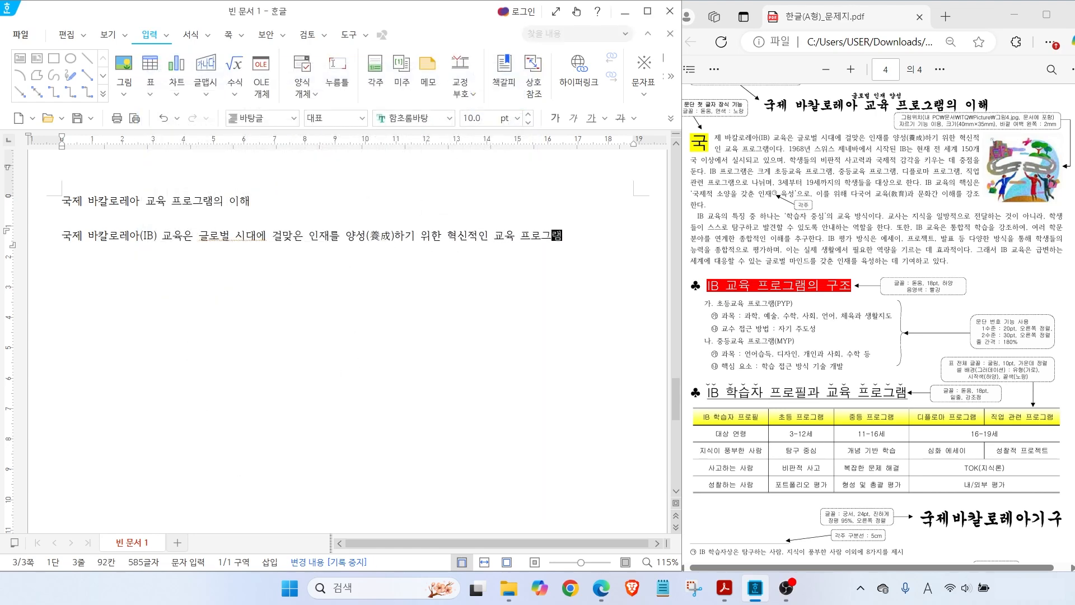
type("이다. 1968년 스위스 제네바에서 시작된 IB는 현재 전 세계 1")
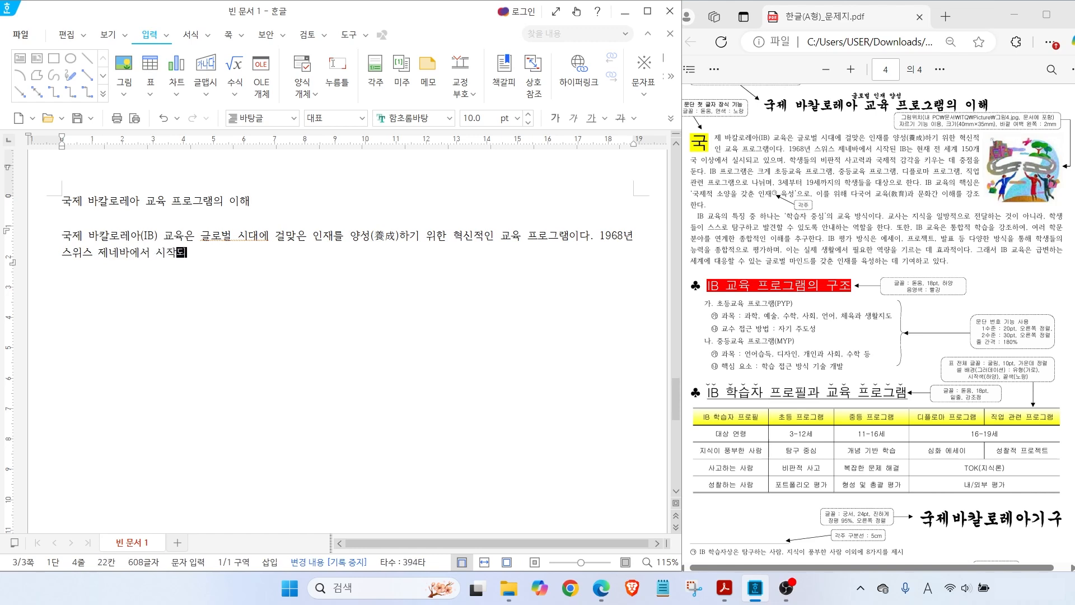
type("50개")
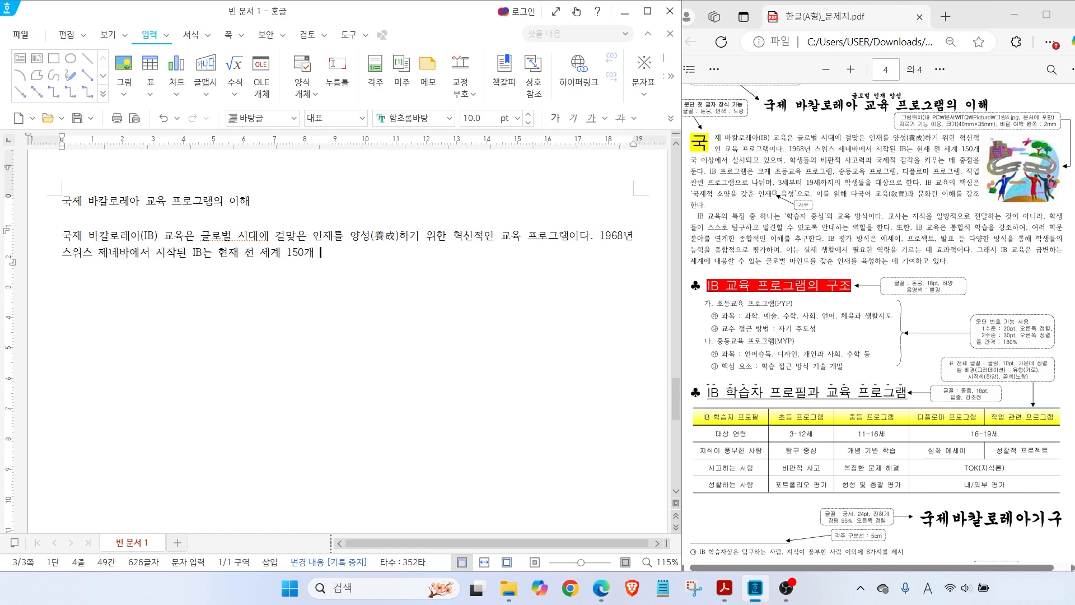
type("국 이상에서 실시되고 있으며, 학생들의 비")
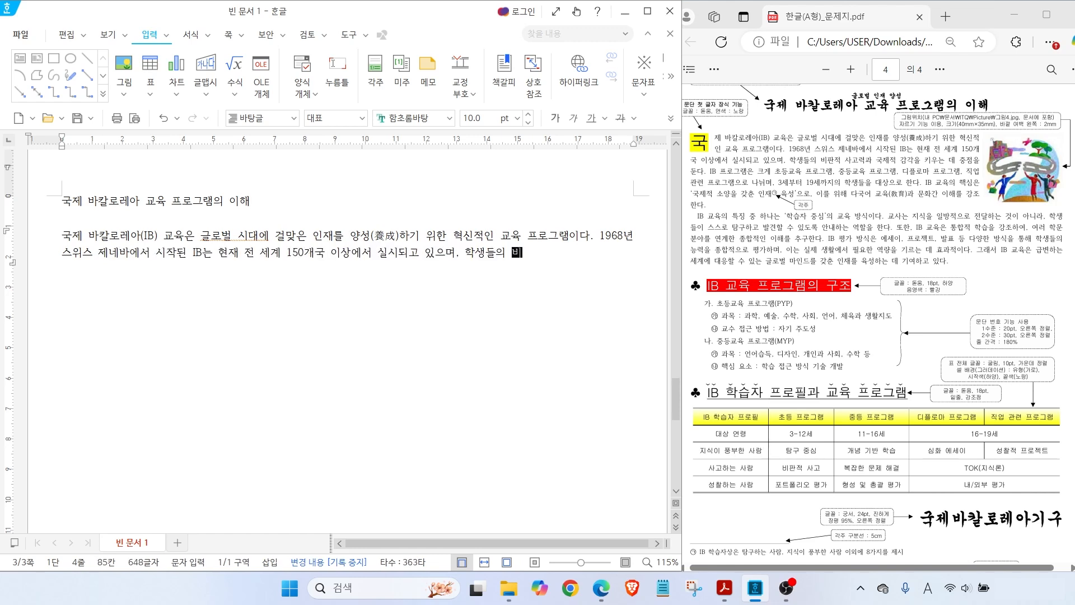
type("판적 사고력과 국제적 감각을 키우는 ")
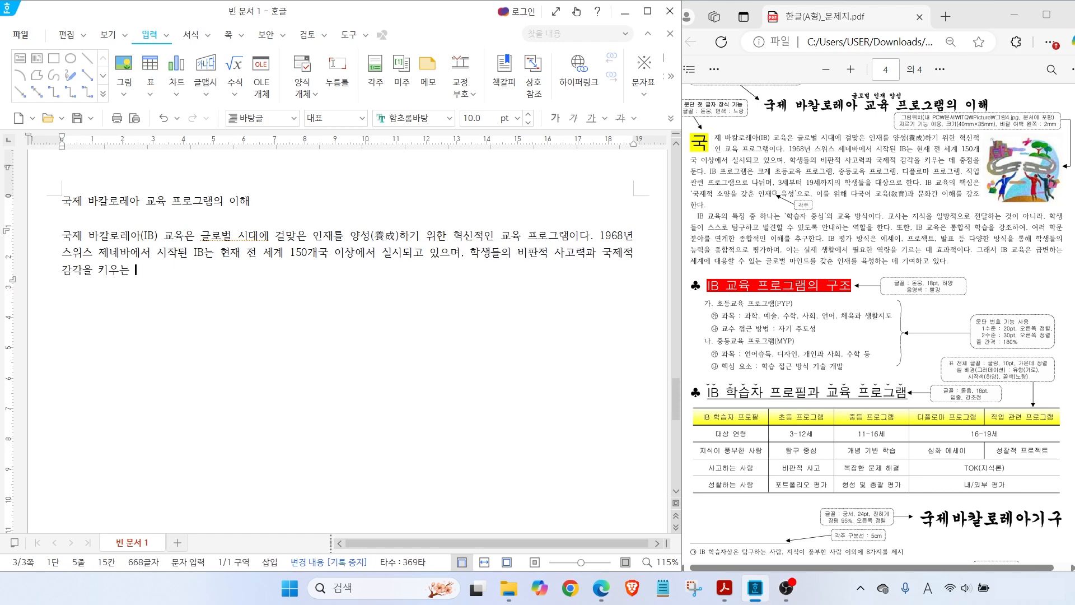
type("데 중점을 둔다. IB 프로그램은 ")
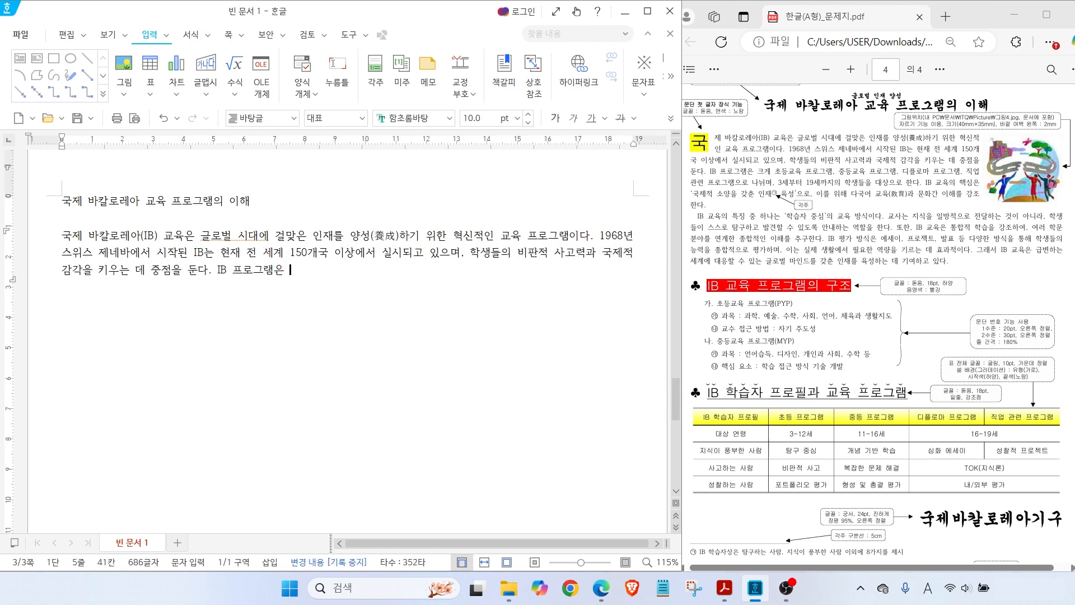
type("크게 초등교육 프로그램, 중등교육 프로그램, 디플로마 프로그램, 직업 관련")
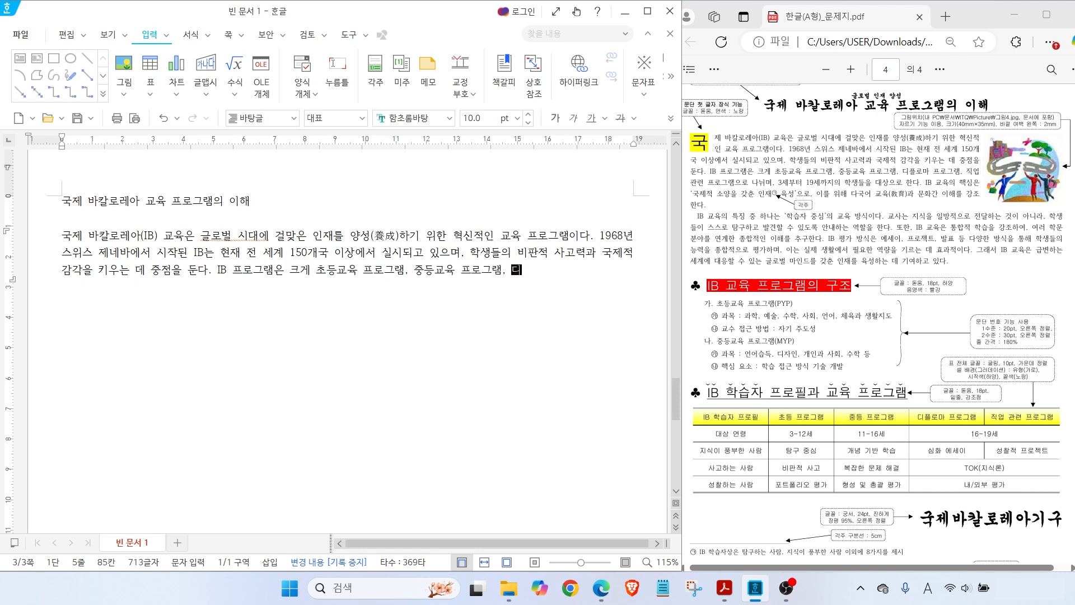
type(" 프로그램으로 나뉘며, 3세부터 19세까지의")
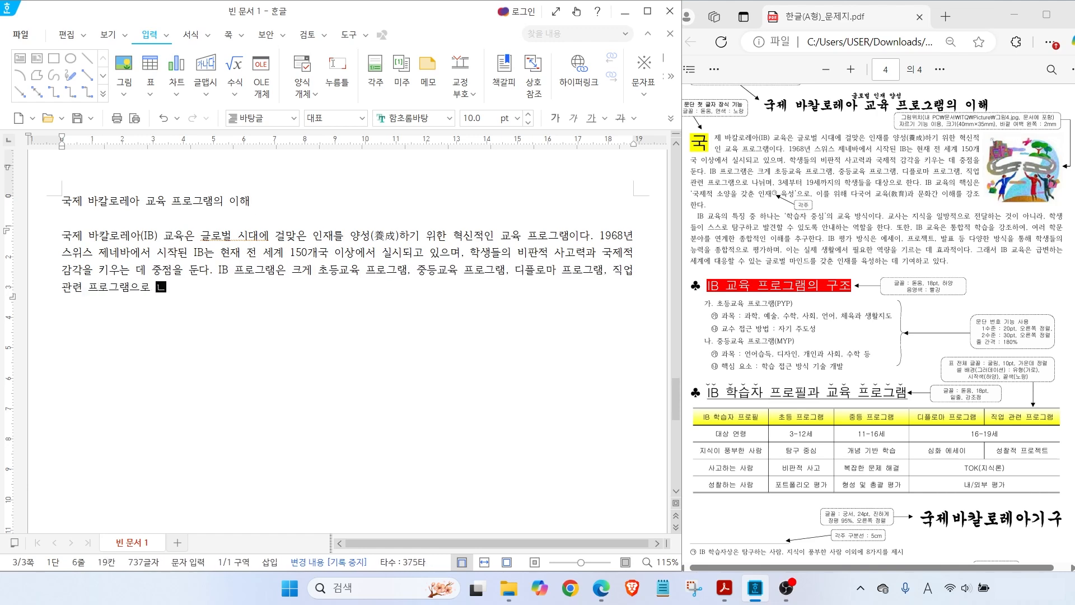
type("  학생들을 대상으로 한다. ")
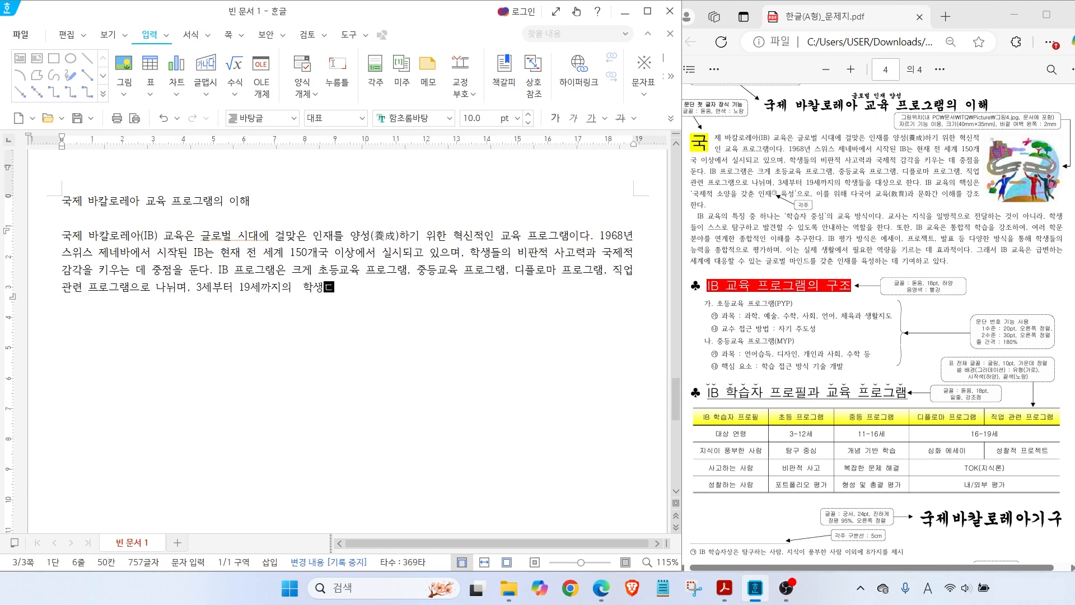
type("IB 교육의 핵심은 '국제적 소아")
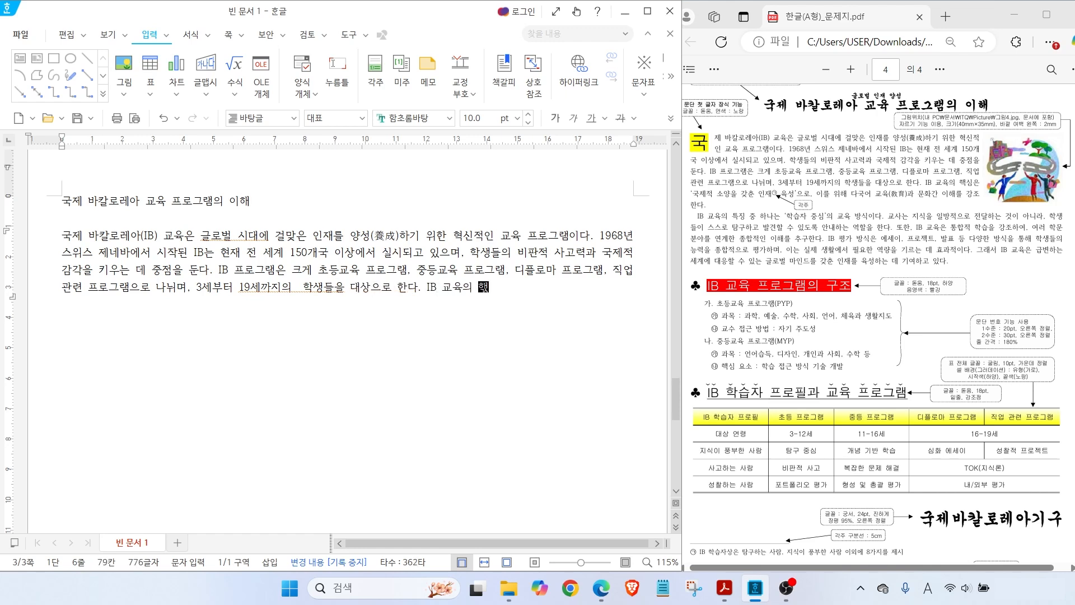
type("인재 육성'으로 , 이를 위해 다국어 교육")
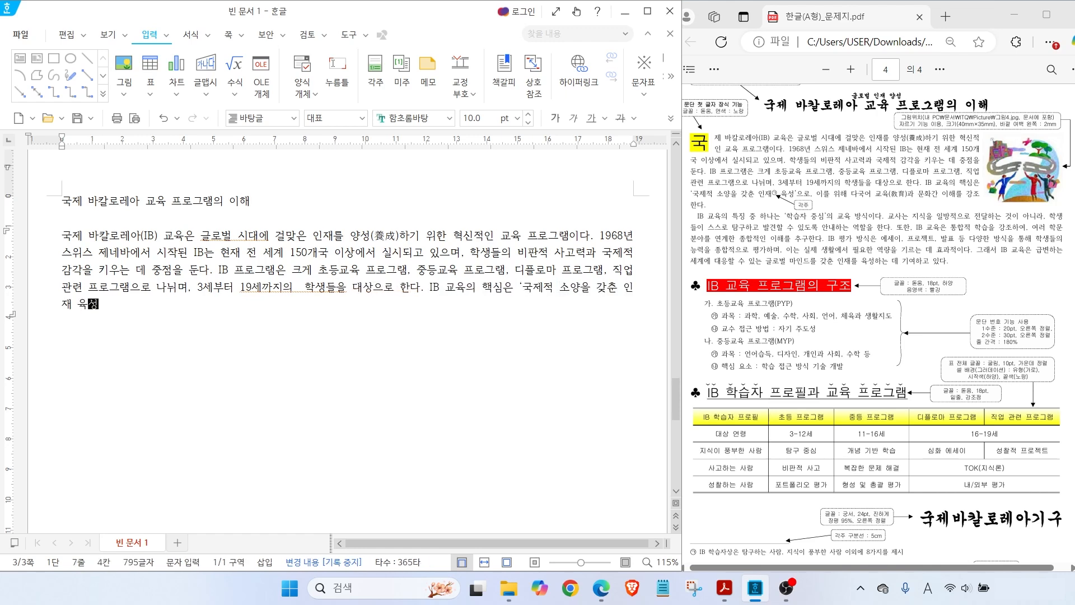
key("F9")
key("Return")
type("과 문화간 이해를 강조한다.")
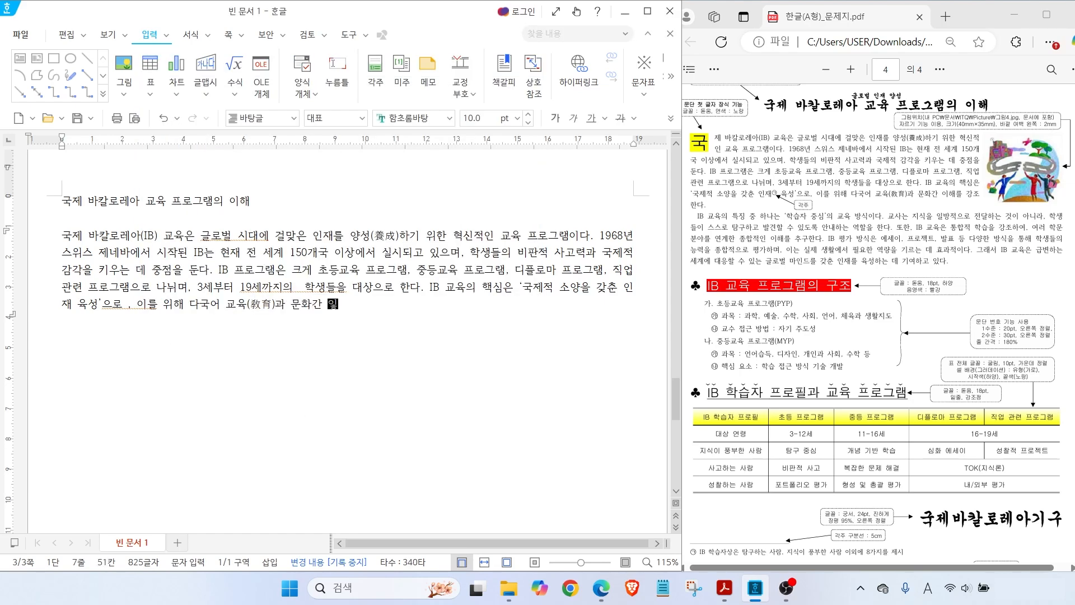
Type the second paragraph on learner-centred education, ending with '기여하고 있다.', plus a blank line
key("Return")
type("IB 교육의")
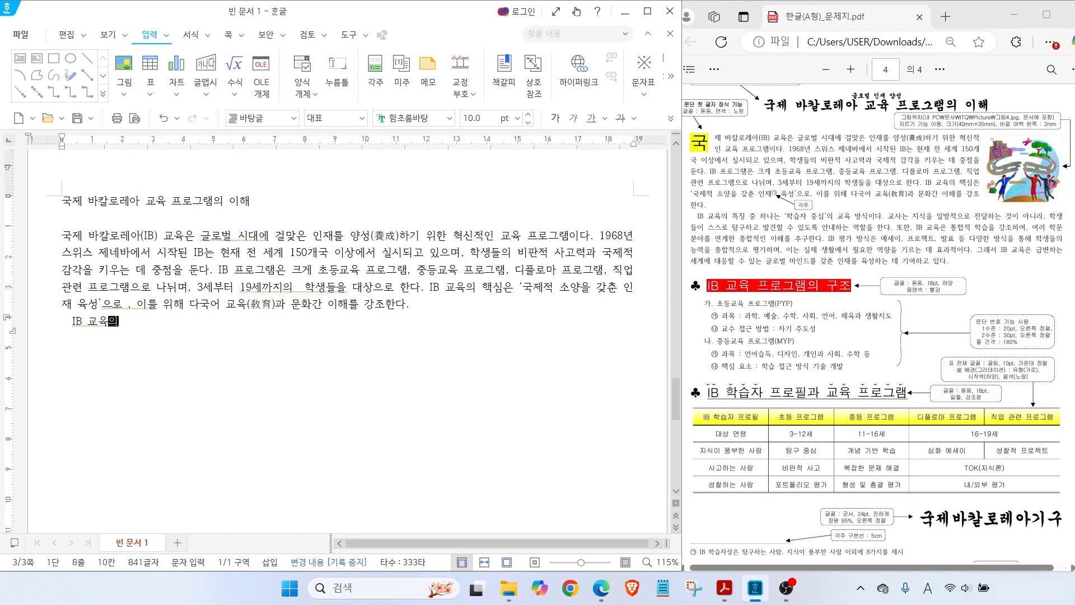
type(" 특징 중 하나는 '학습자 중시ㅁ'의 교육 방식이다. 교사는 지식을 읿")
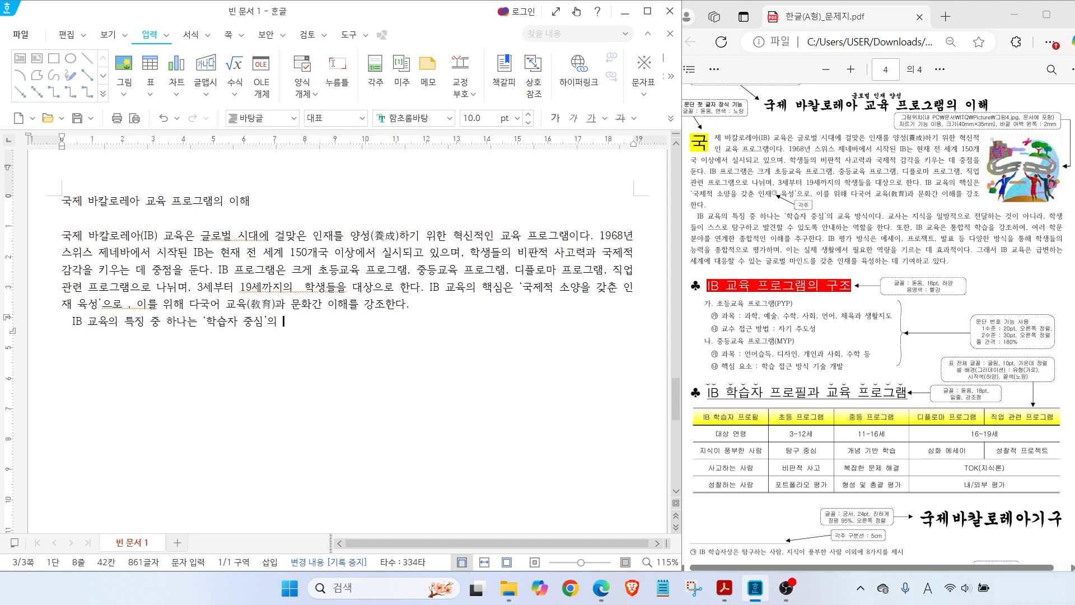
type("ㅏㅇ적으로 전달하는 것이 안")
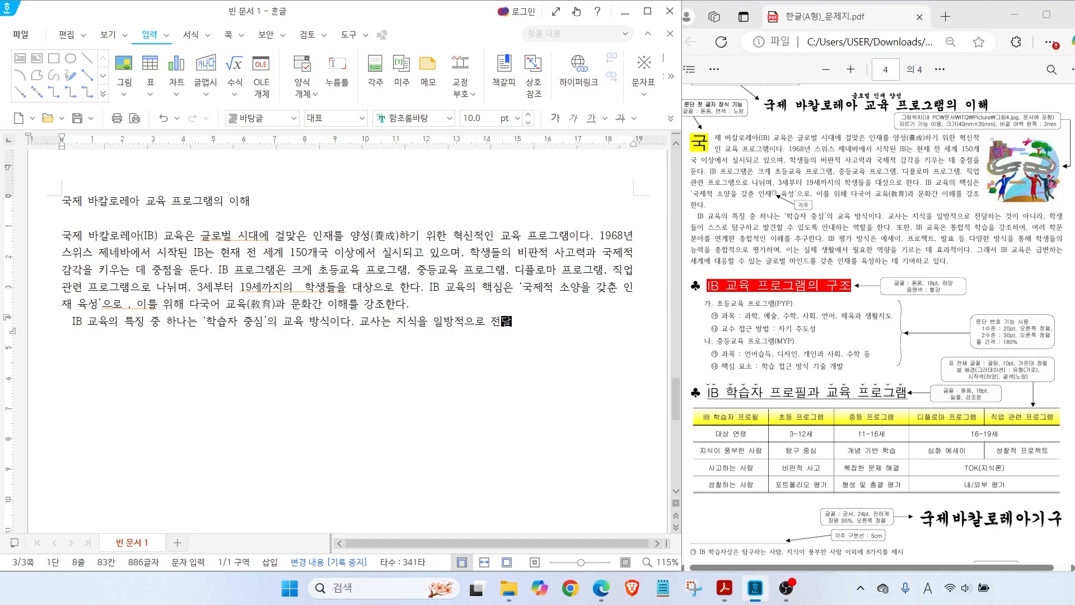
type("ㅣ라, 학생들이 스스로 탐구하고 발견할 수 있도록 ")
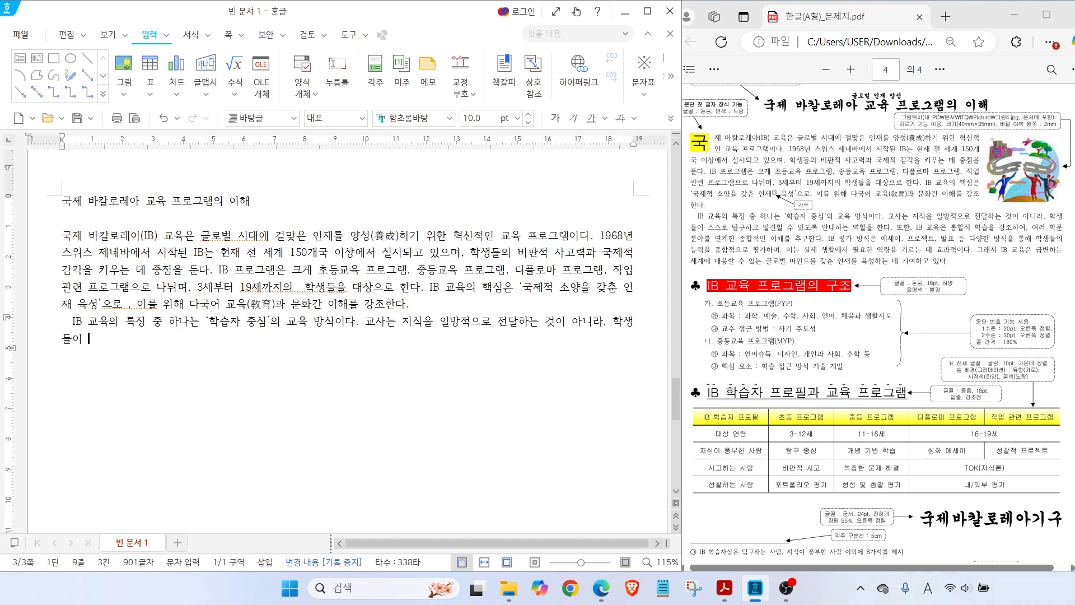
type("안내하는 역할")
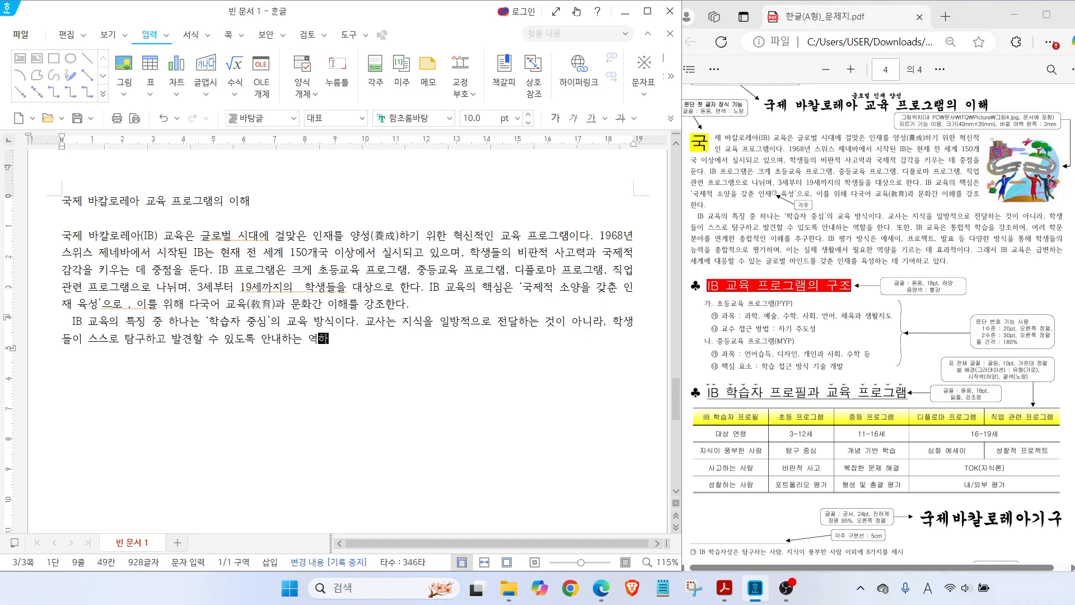
type("을 한다. 또한, IB 교육은 통합적 학")
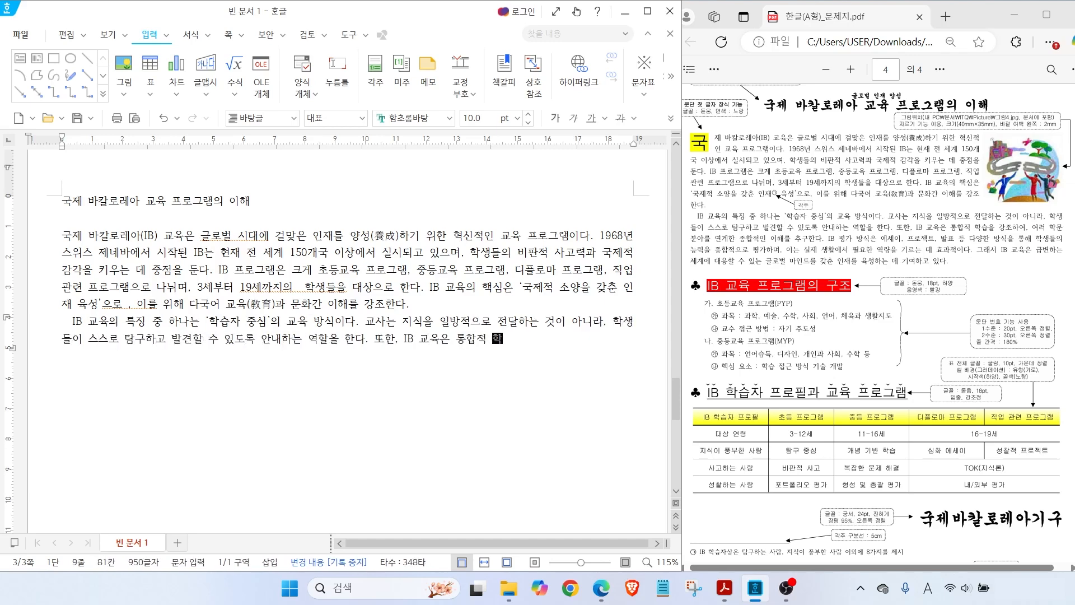
type("습을 강조하여, 여러 학문 분야")
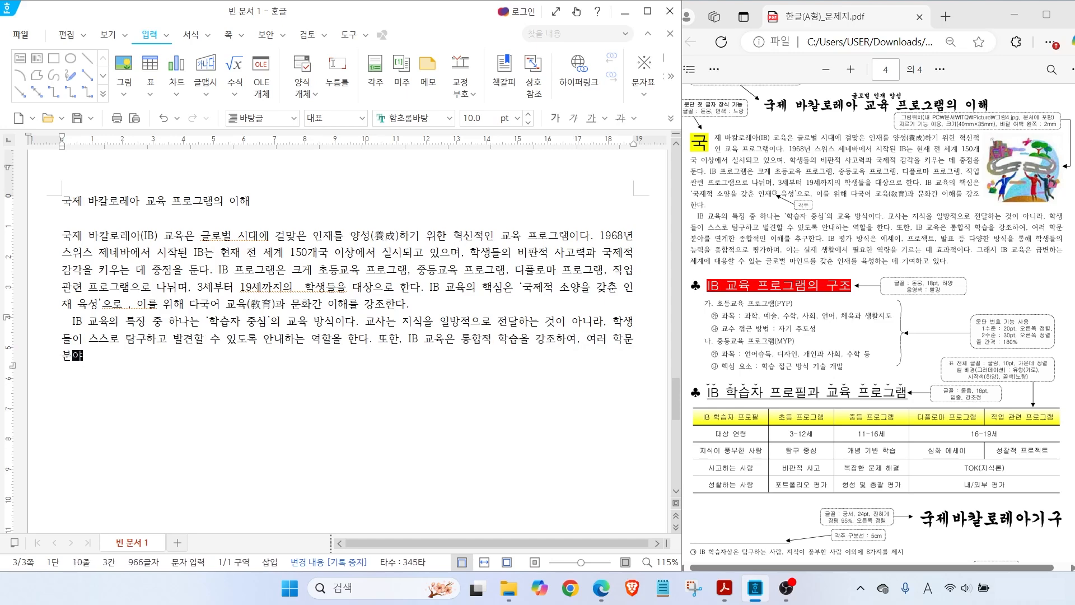
type("를 연계한 종합적인 이해를 추구한다. ㅇ")
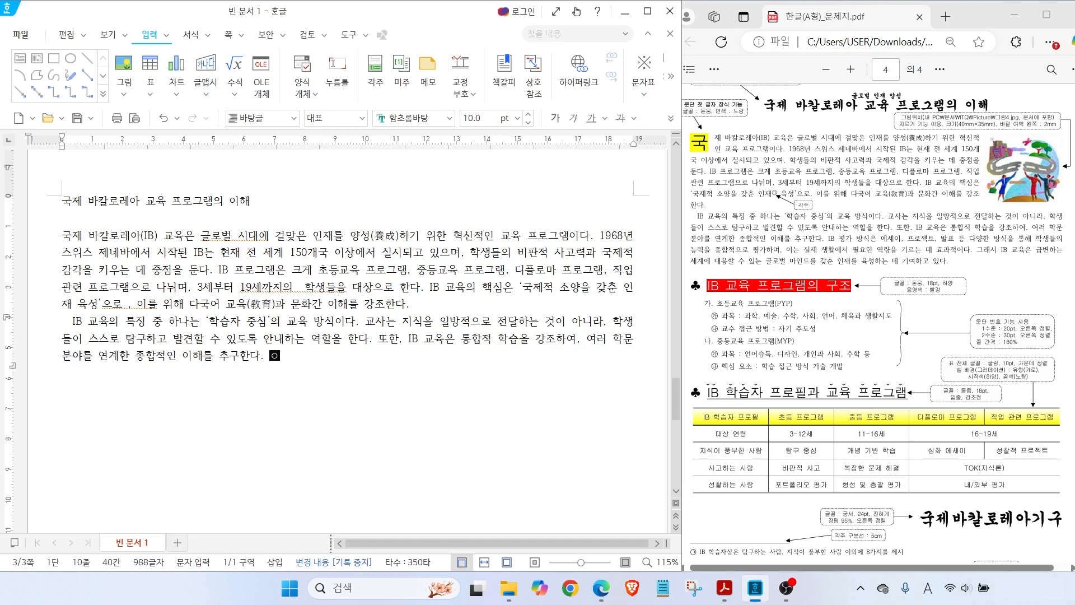
type("B 평가 방식은 ")
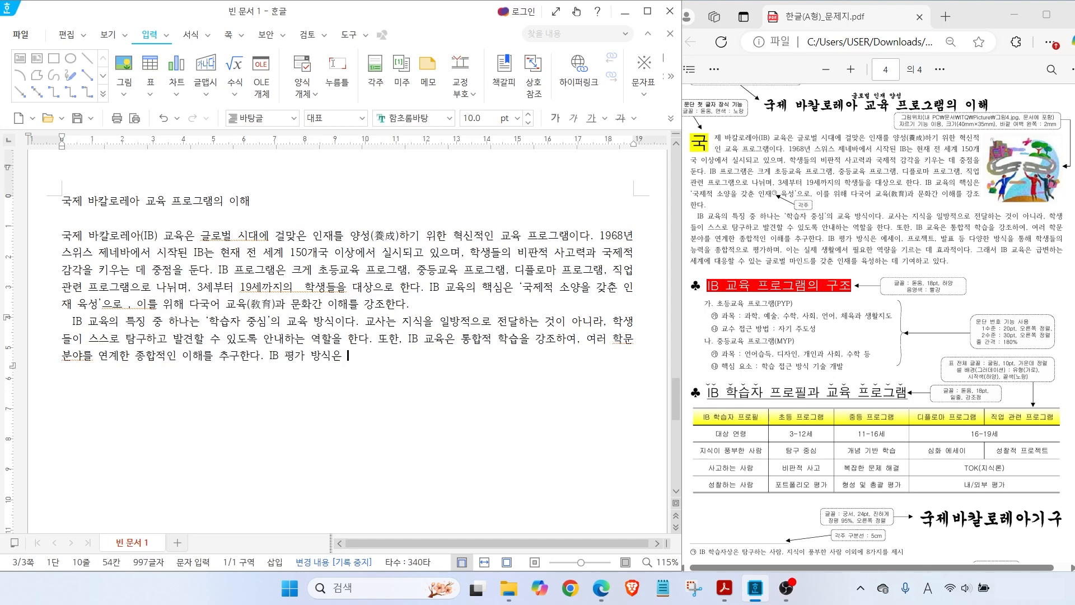
type("에세이, 프로젝트, 발표 등이 다양한 방식을 통해 학생들의 ")
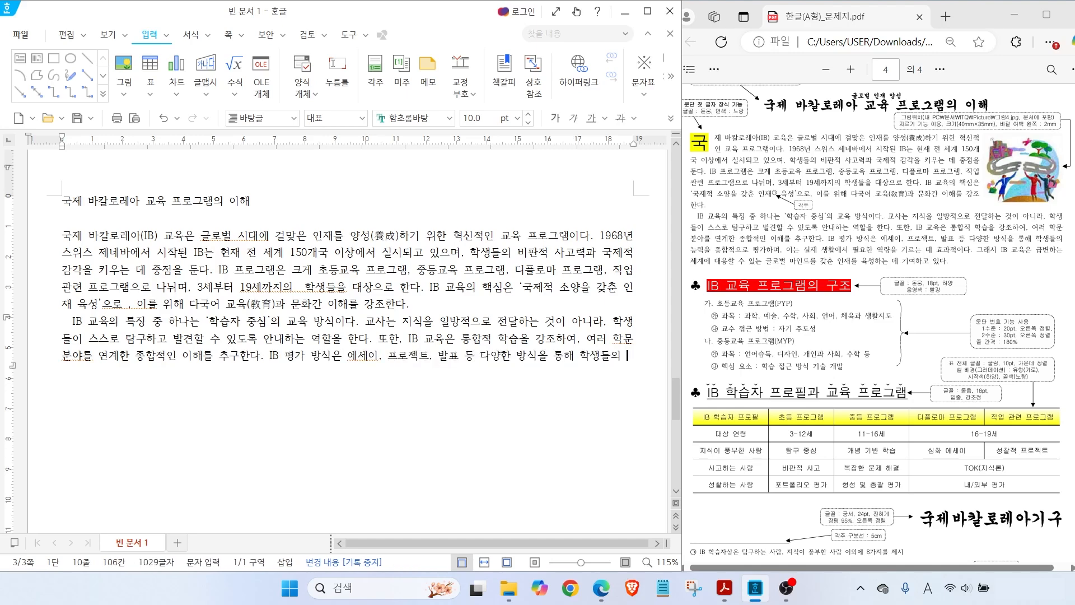
type("능력을 종합적으로 평가하며, 이는 실제 생활에서 필요한 역량을 기르는 데 효과적이다. 그래서 IB 교육은")
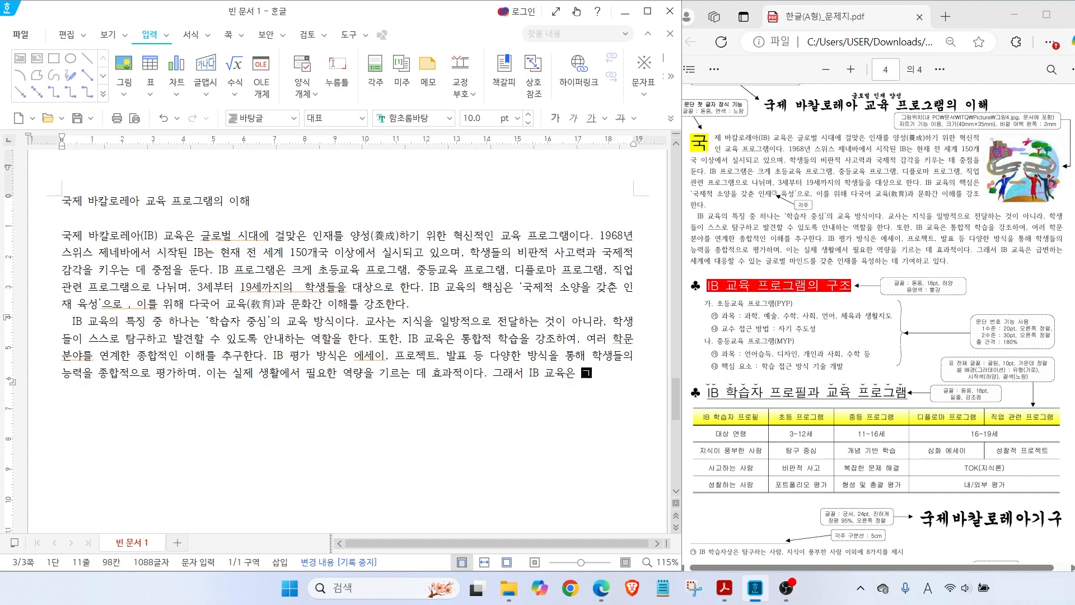
type(" 급변하는 세계에 대응할 수 있는 글로")
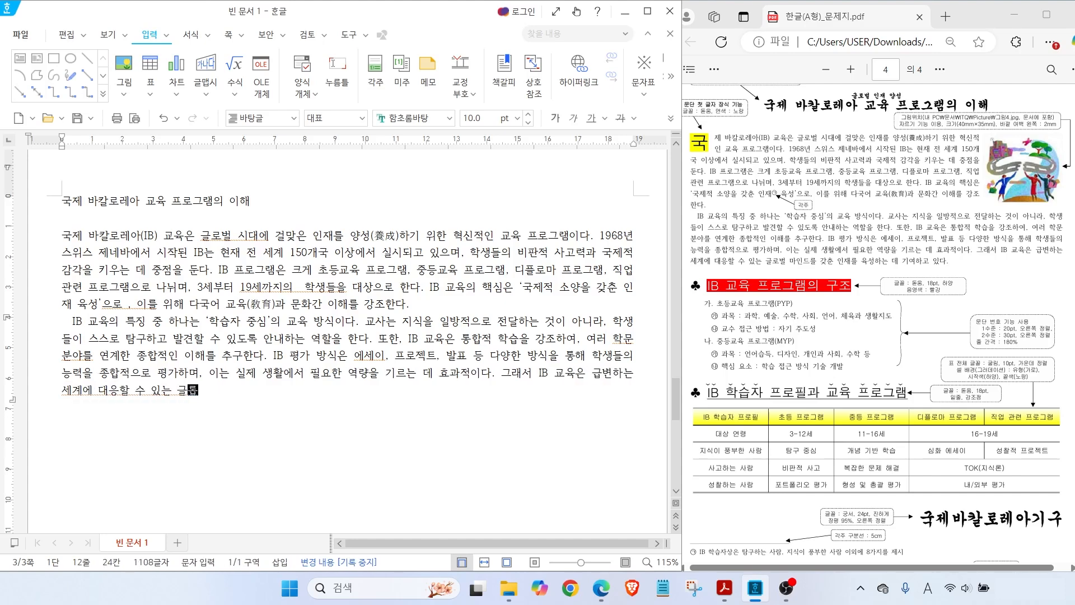
type("벌 마인드를 갖춘 인재를 육성하는 데 기여하고 있다.")
key("Return")
key("Return")
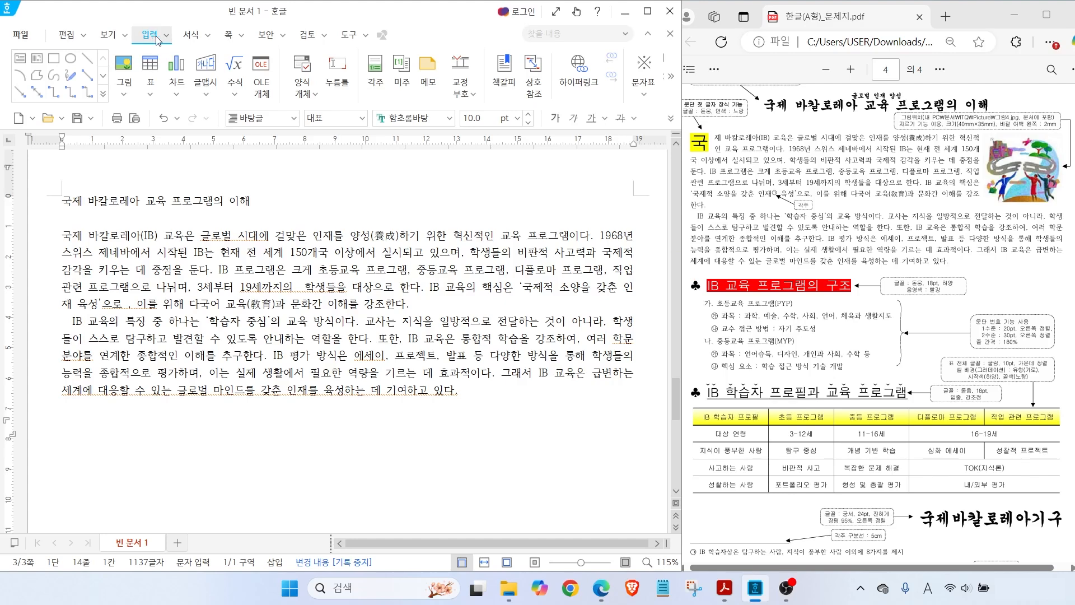
left_click(643, 98)
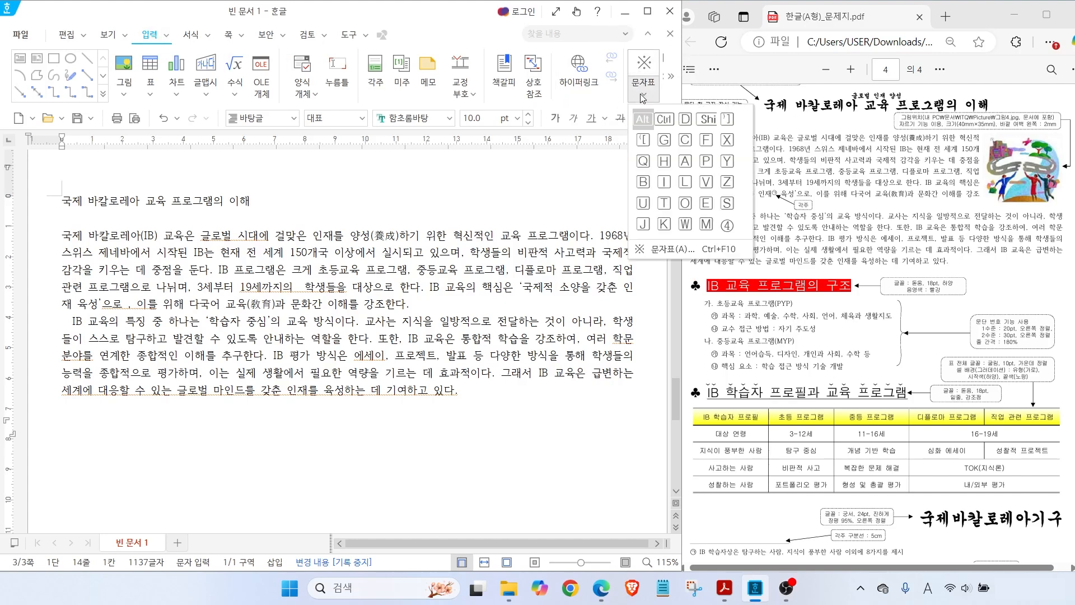
Insert ♣ from the HNC full-width general symbols, then type the heading IB 교육 프로그램의 구조
left_click(654, 251)
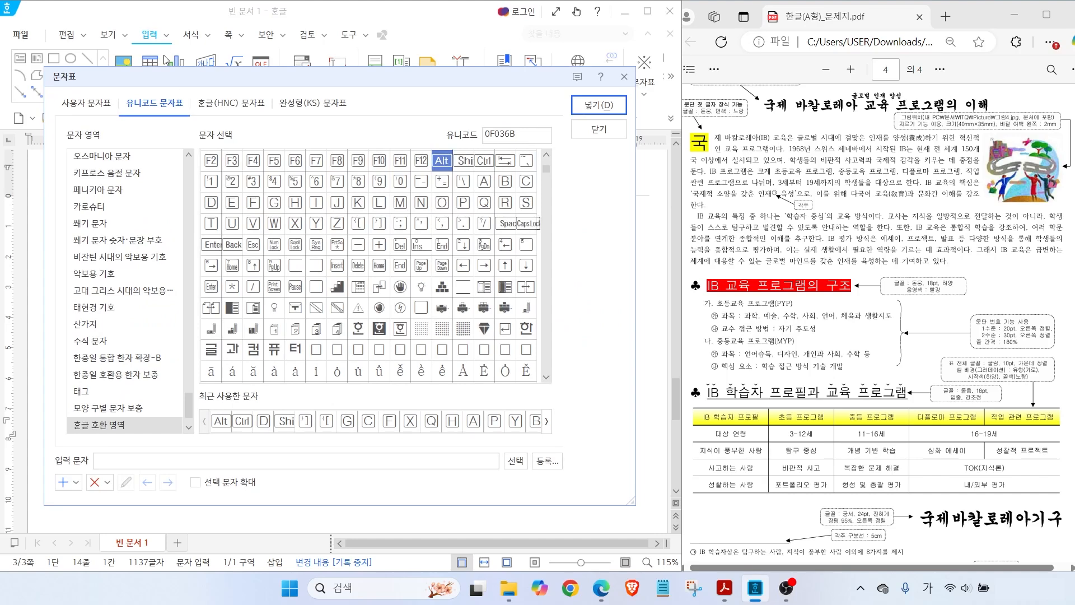
key("alt")
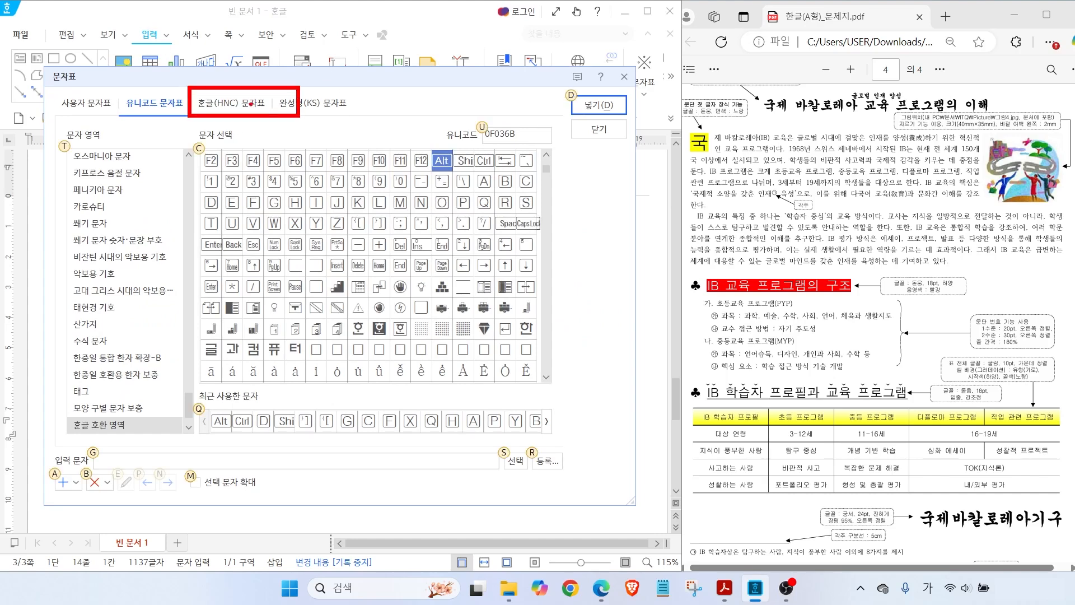
left_click(232, 102)
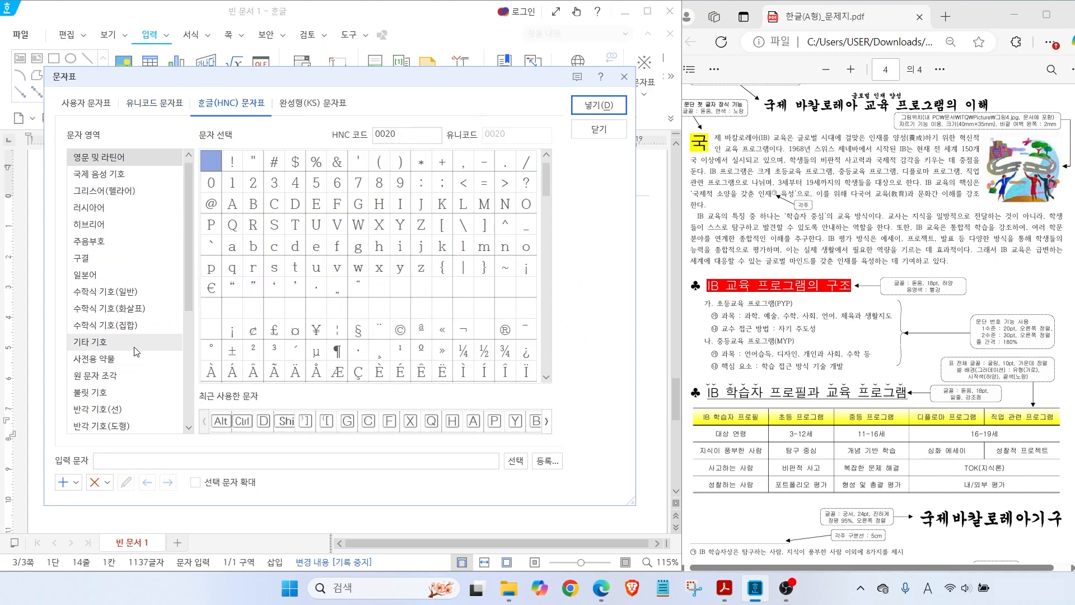
scroll(136, 350, "down", 2)
left_click(104, 409)
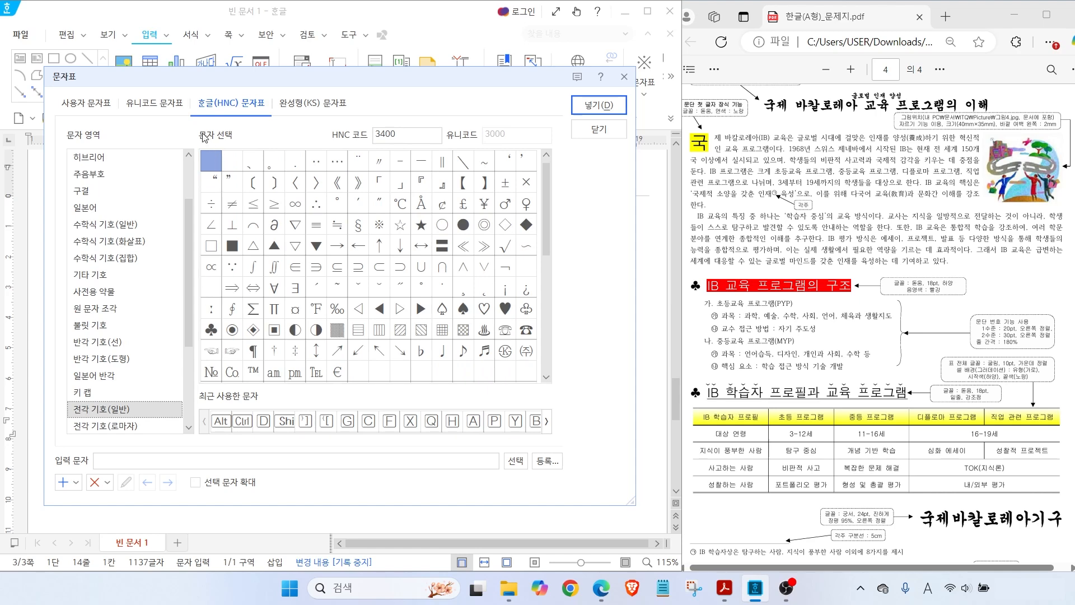
key("alt")
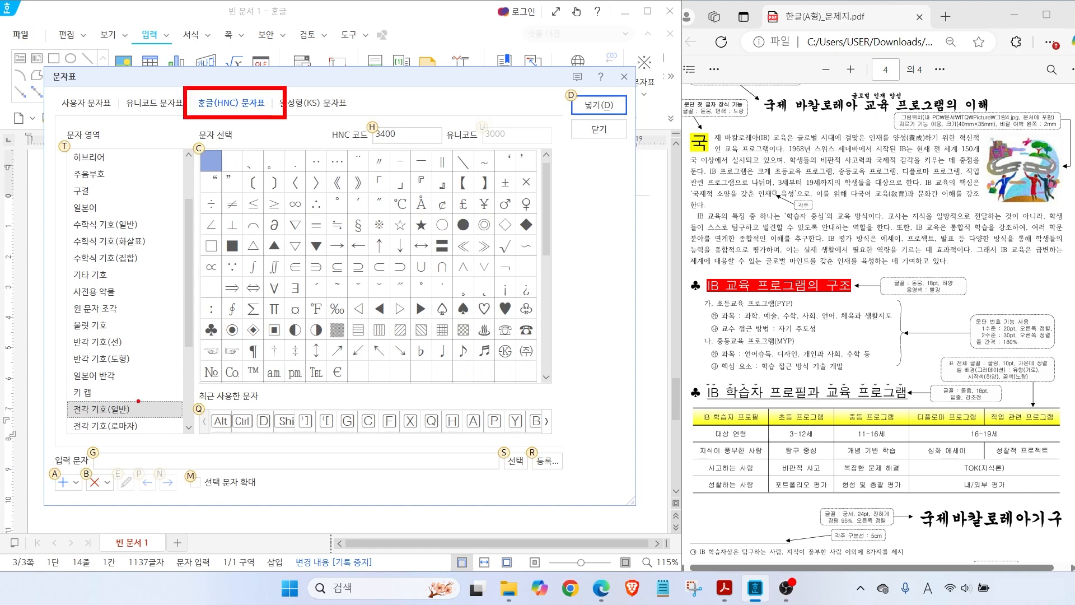
left_click_drag(62, 394, 157, 427)
left_click_drag(305, 58, 267, 88)
left_click_drag(170, 365, 110, 403)
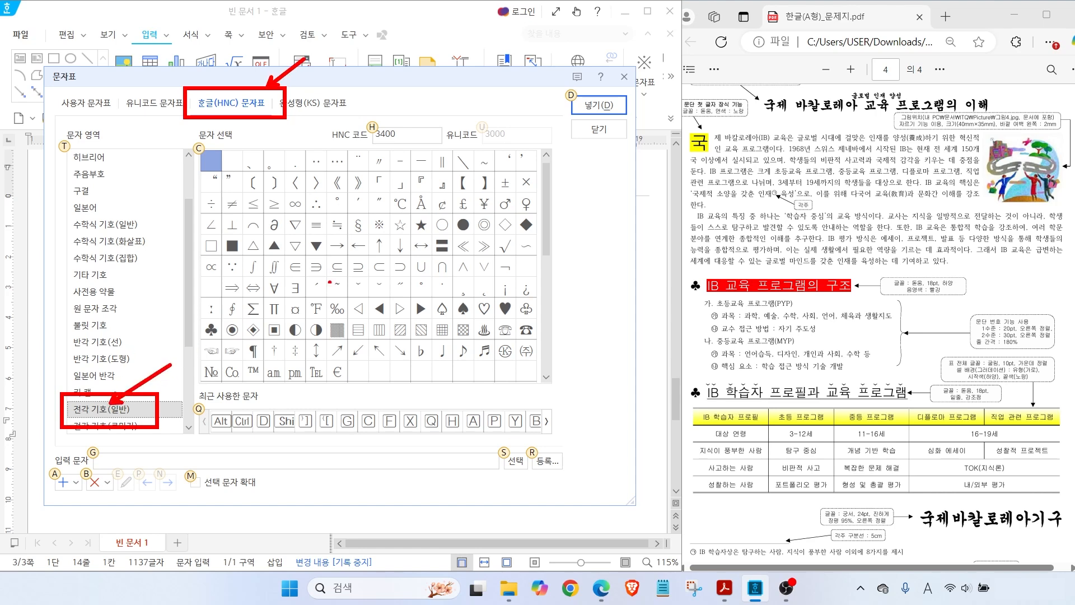
key("Escape")
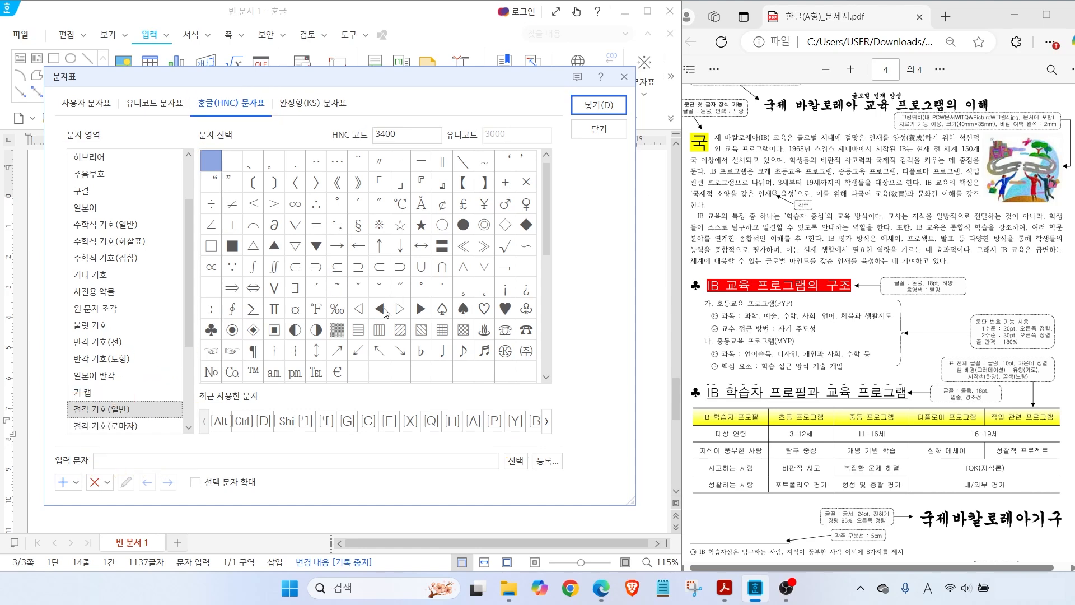
double_click(212, 336)
type("IB 교육 프로그램의 구조")
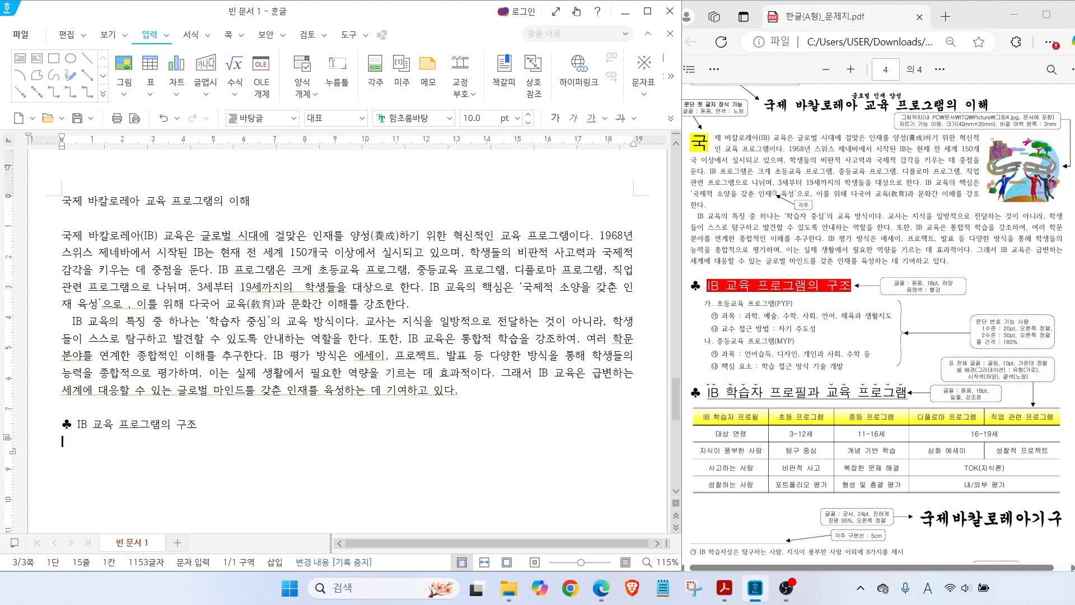
key("Return")
Type the PYP lines: 초등교육 프로그램(PYP), its subjects, and 교수 접근 방법 : 자기 주도성
type("초등교육 프로그램(PYP)")
key("Return")
type("과목 : 과학, 예술, 수학, 어회, 언어, 체육과 생활지도")
key("Return")
type("교수 ")
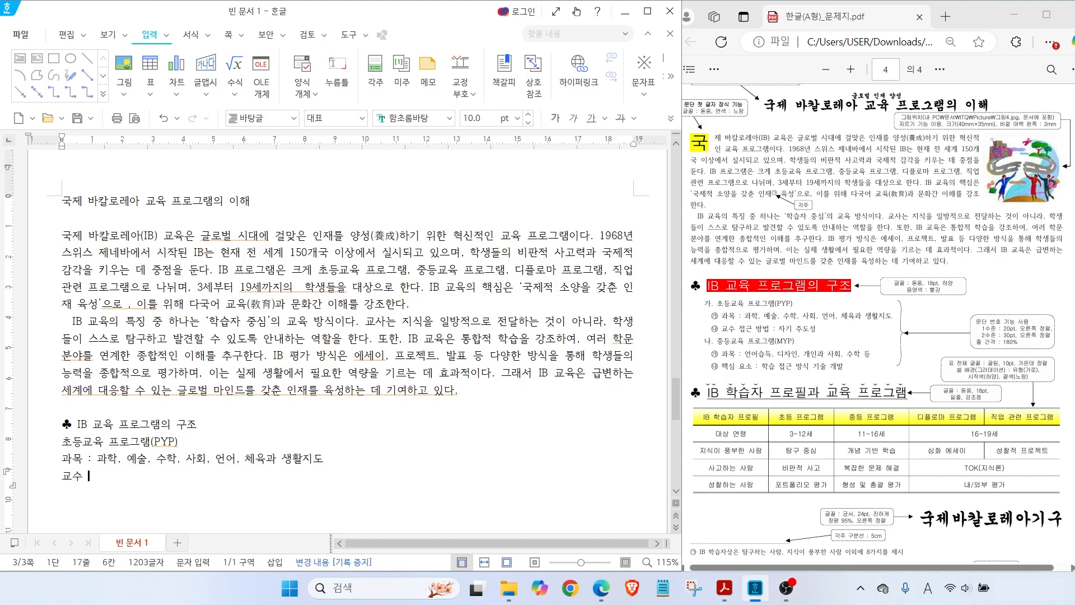
type("접근 방법 : 자기 주도성")
key("Return")
Add the MYP lines (subjects, 핵심요소) and the heading ♣ IB학습자 프로필과 교육 프로그램
type("중등교육 플로그램(MYP)")
key("Return")
type("과목 ")
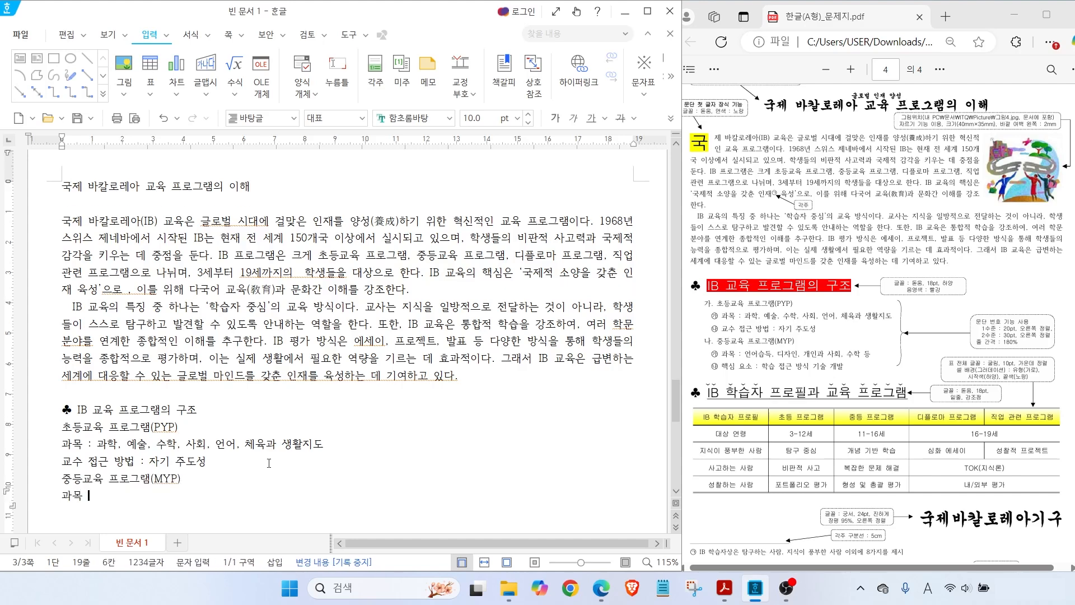
type(": 언어습득, 디자인, 개인과 사회, 수학")
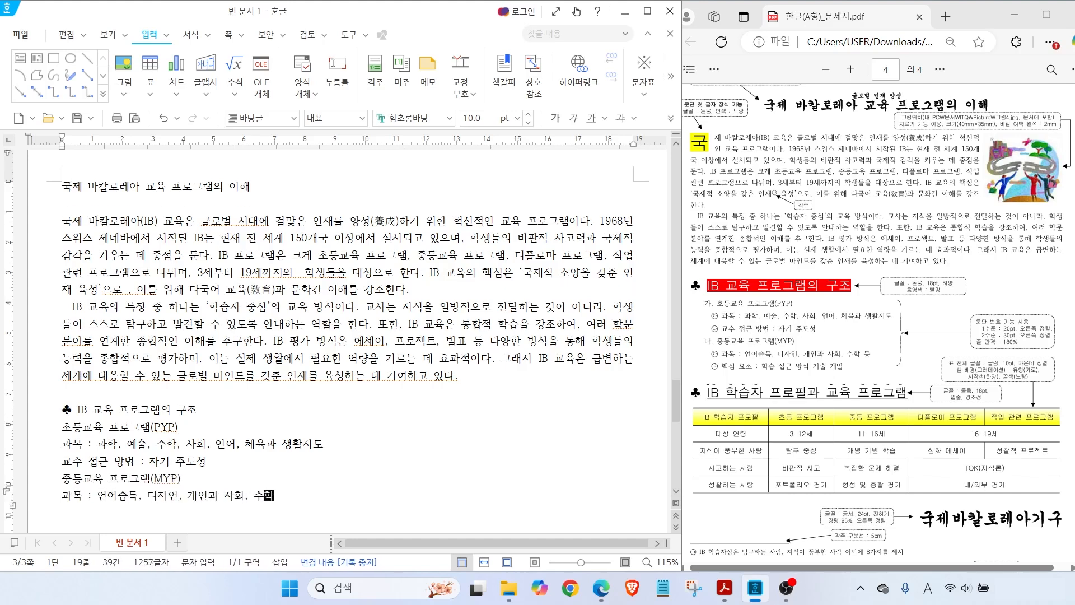
type(" 등")
key("Return")
type("핵심요소 : 학습 접근 방식 깃")
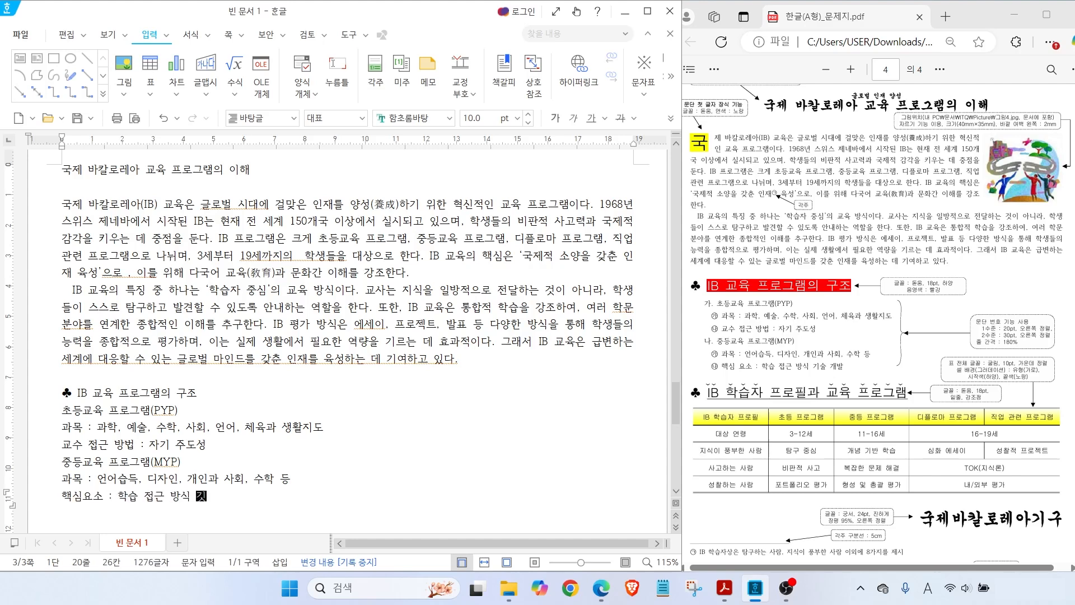
type("술 개발")
key("Return")
type("♣ IB")
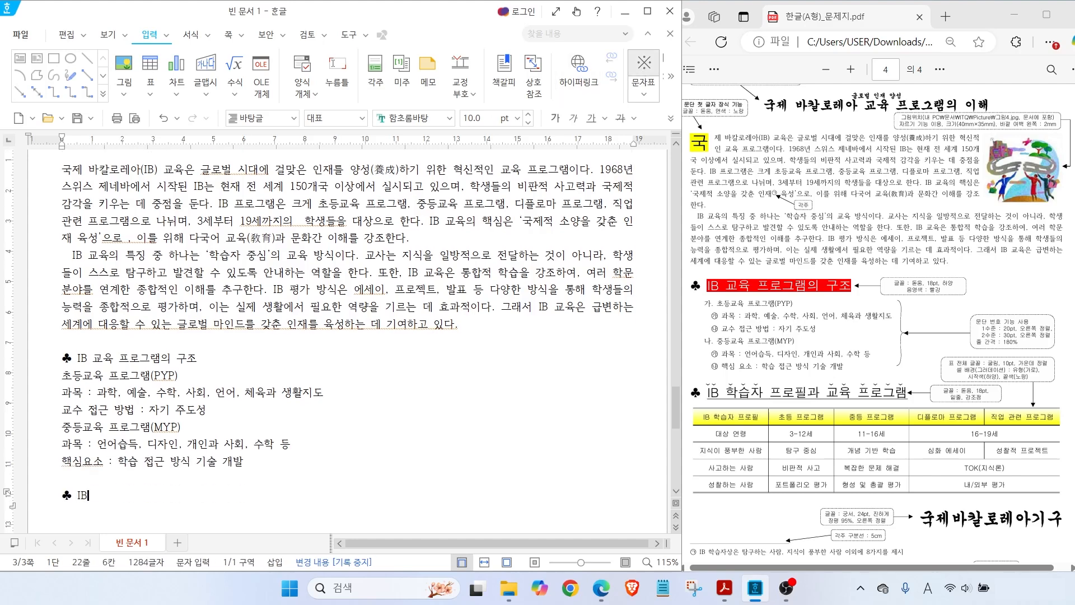
type("학습자 프로필과 교육 프로그램")
key("Return")
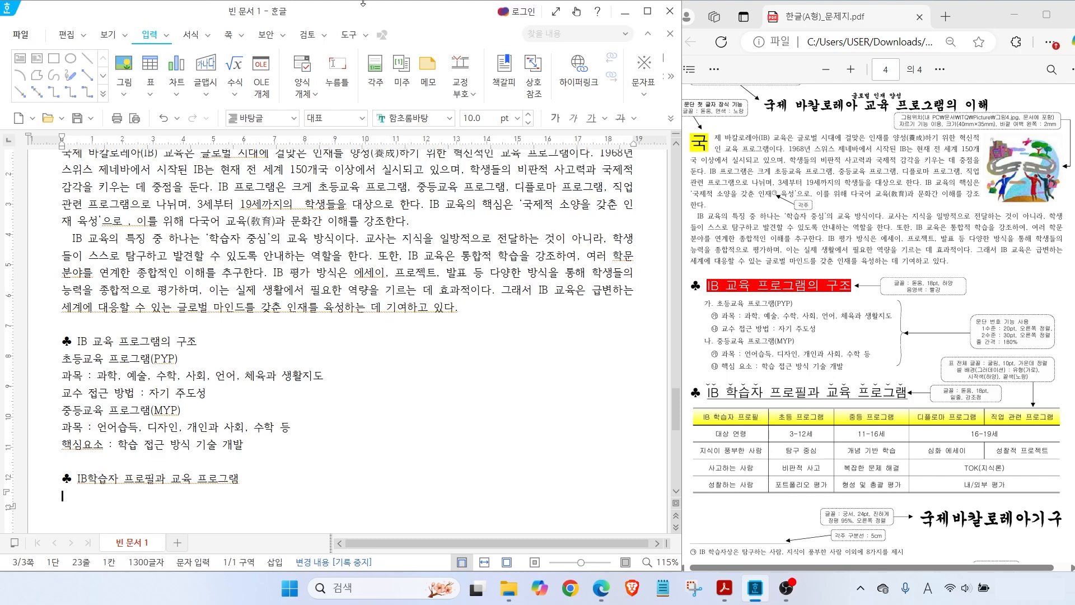
left_click(150, 72)
Create the 5×5 table and fill the header row: IB 학습자 프로필, 초등, 중등, 디플로마, 직업 관련 프로그램
key("Tab")
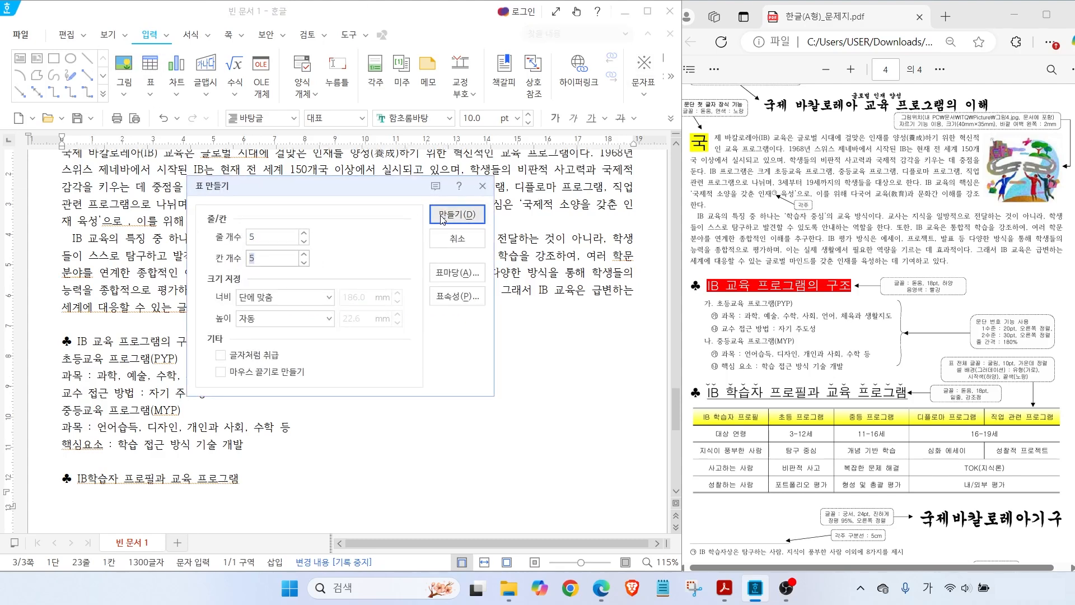
left_click(443, 218)
type("IB 학습자 프로필")
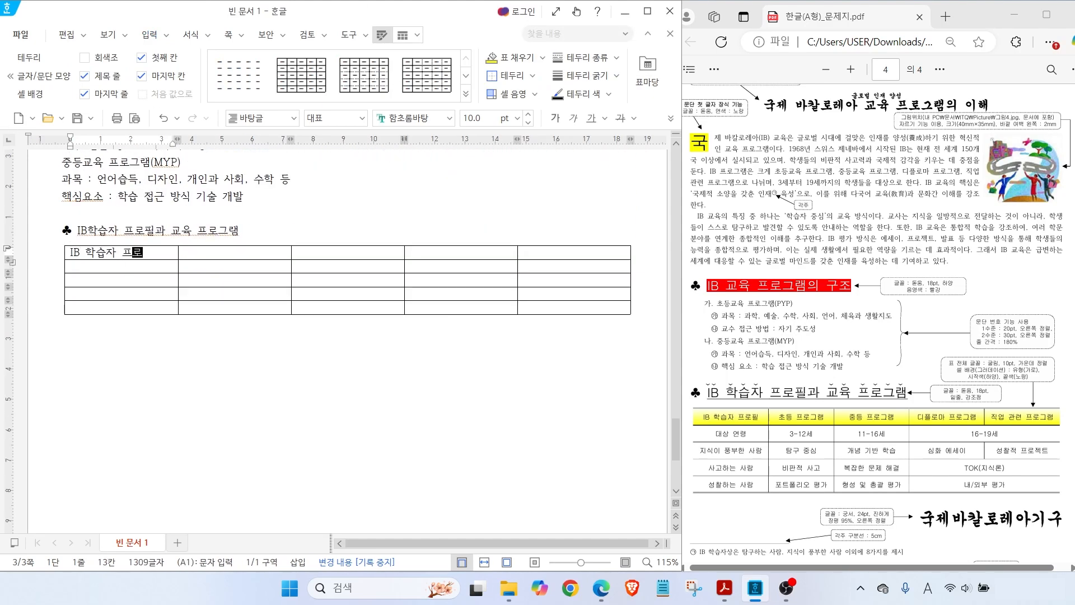
key("Tab")
type("초등 프로그램")
key("Tab")
type("중등 프로그램")
key("Tab")
type("디플로마 프로그램")
key("Tab")
type("직어")
type(" 관련 프로그램")
Fill row 2 with 대상 연령, 3-, 11, and merge D2:E2 containing 16-19세
key("Tab")
type("대상 연령")
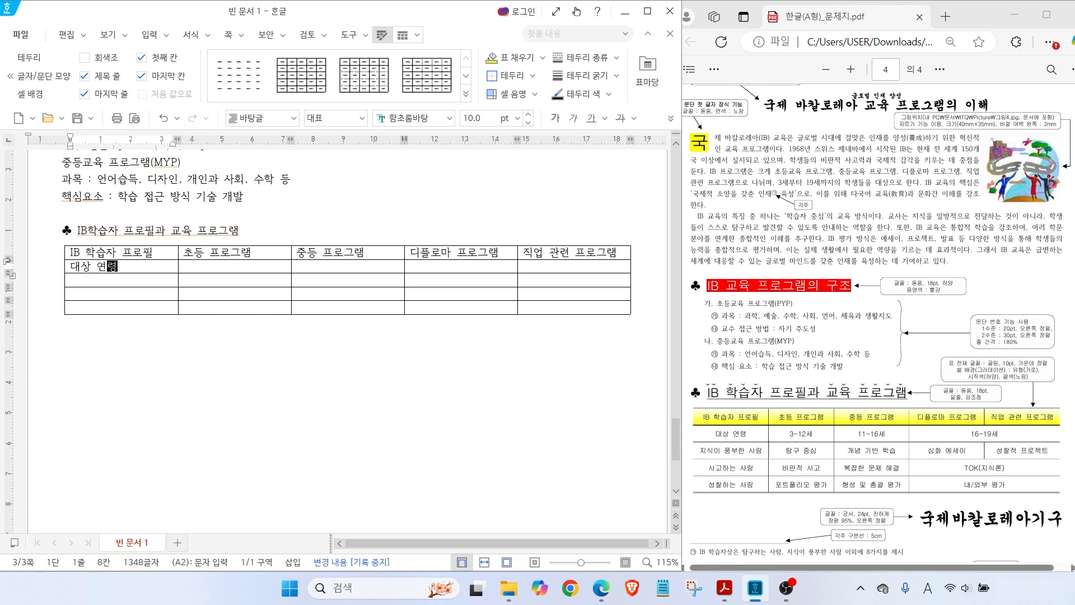
key("Tab")
type("3-")
key("Tab")
type("11")
key("Tab")
left_click_drag(418, 267, 542, 268)
right_click(542, 268)
left_click(584, 402)
type("16-19")
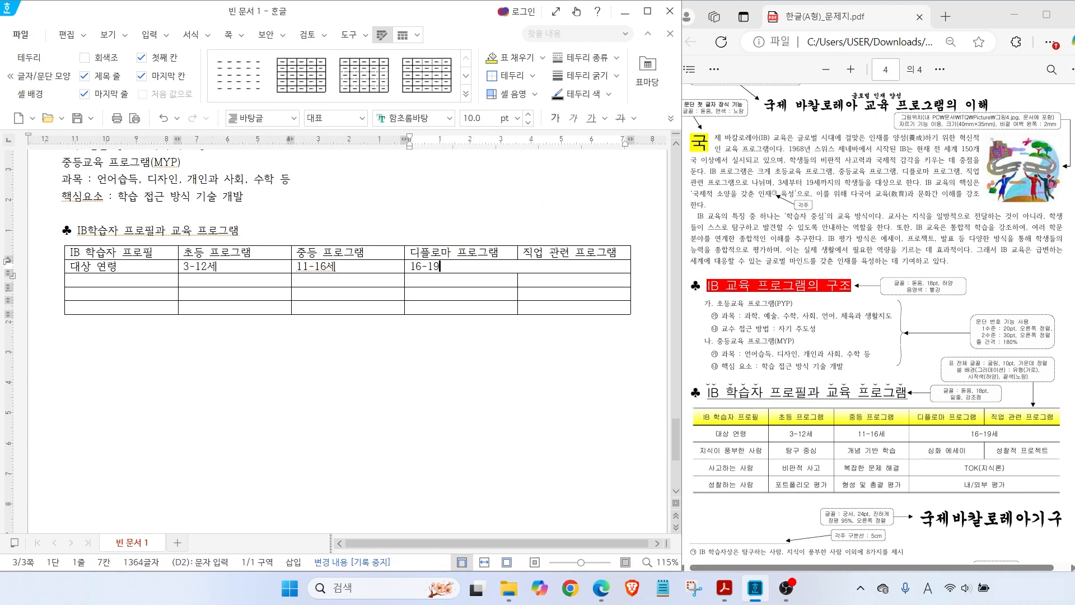
type("세")
Fill row 3: 지식이 풍부한 사람, 탐구 중심, 개념 기반 학습, 심화 에세이, 성찰적 프로젝트
key("Tab")
type("지식이 풍부한 사람")
key("Tab")
type("탐구 중심")
key("Tab")
type("개념 기반 학습")
key("Tab")
type("심화 에세이")
key("Tab")
type("성찰적 프로젝트")
Fill row 4 with 사고하는 사람, 비판적 사고, 복잡한 문제 해결, and merged D4:E4 TOK(지식론)
key("Tab")
type("사고하")
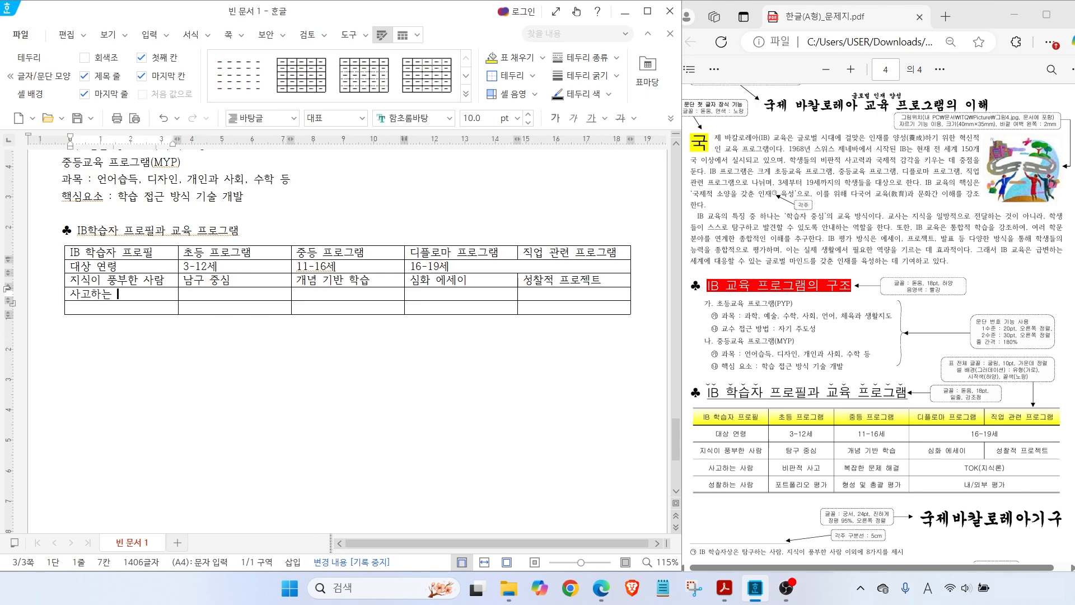
type("는 사람")
key("Tab")
type("비판적 사고")
key("Tab")
type("복잡한 문제")
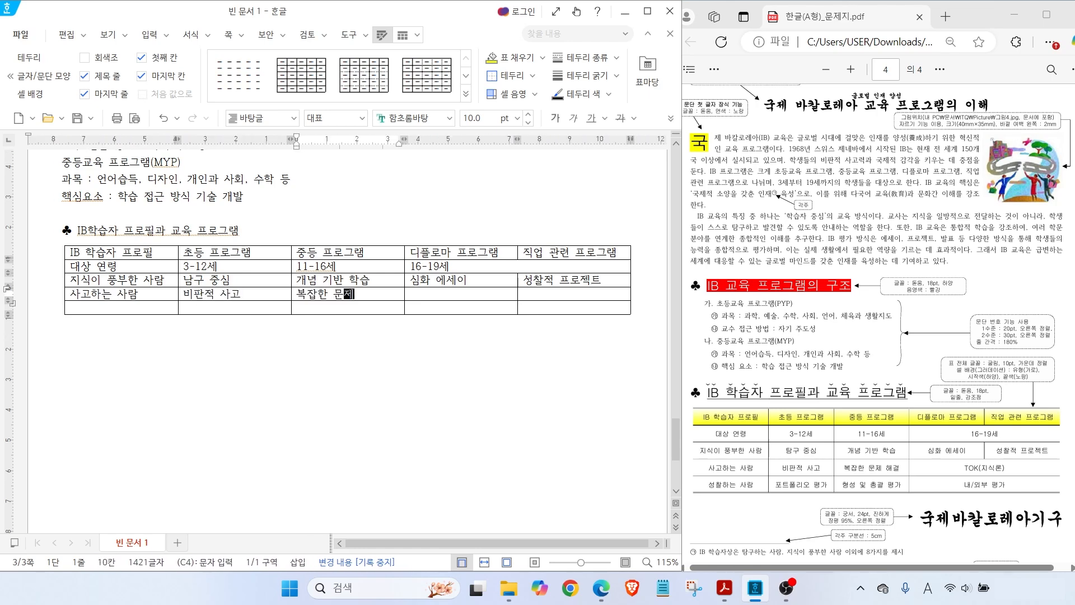
type(" 해결")
key("Tab")
left_click_drag(448, 293, 523, 294)
right_click(523, 294)
left_click(556, 397)
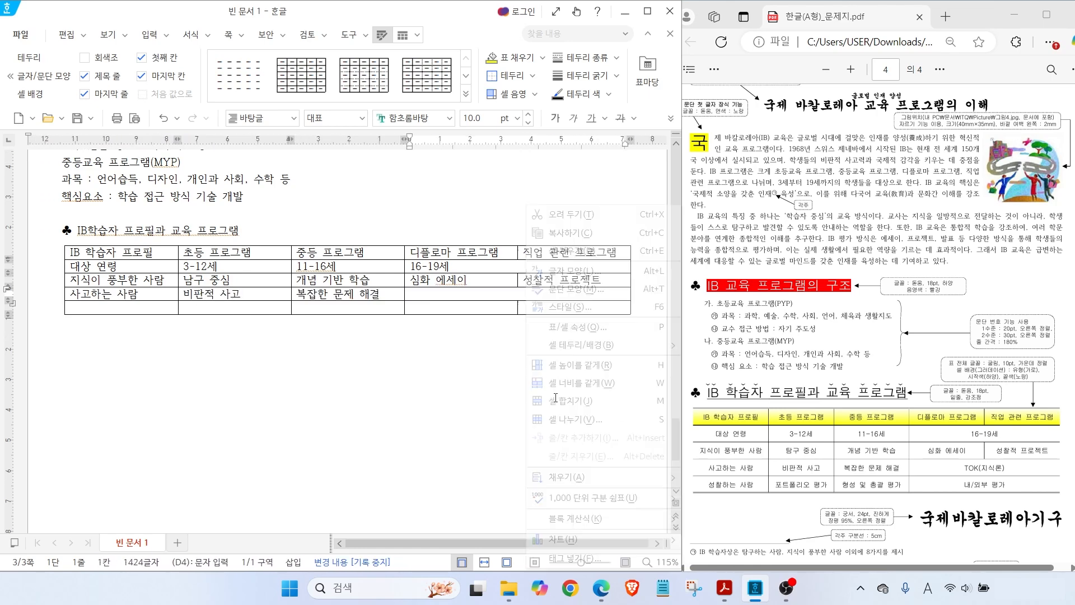
type("TOK(지식론)")
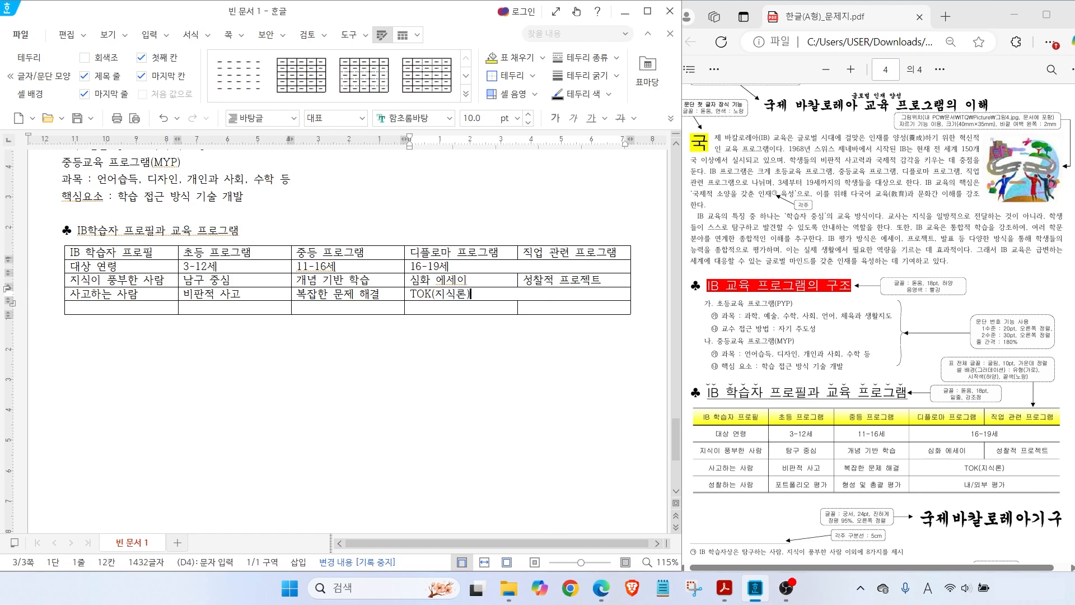
Fill row 5 with 성찰하는 사람, 포트폴리오 평가, 형성 및 총괄 평가, and merged D5:E5 내/외부 평가, then type 국제바칼로레아기구 below
key("Tab")
type("성찰하는 사람")
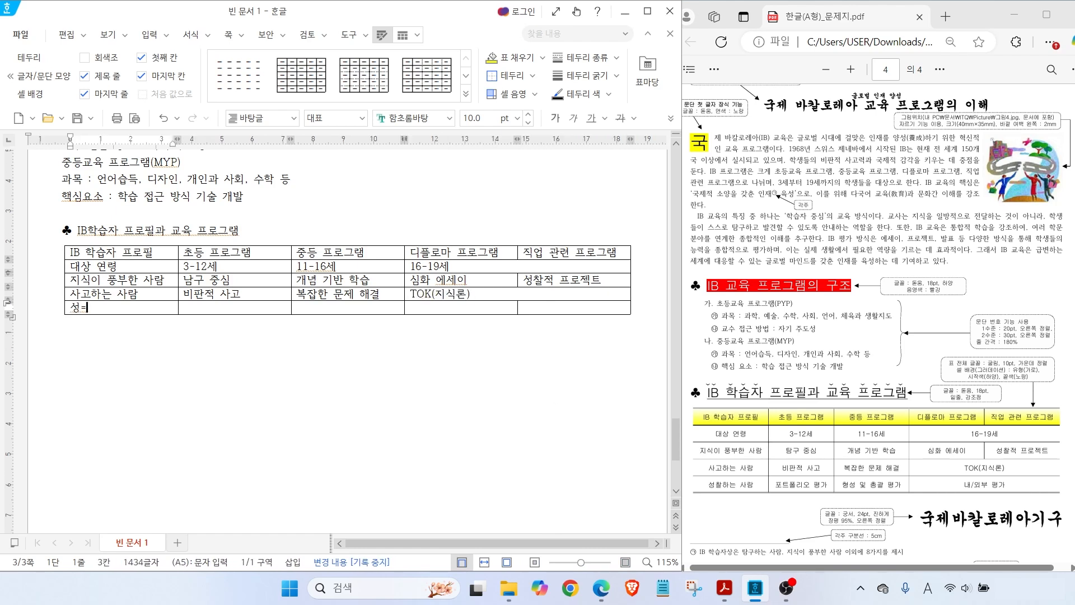
key("Tab")
type("프트폴리오 평가")
key("Tab")
type("형성 및 총괄 평가")
left_click_drag(509, 310, 573, 307)
right_click(574, 307)
left_click(561, 401)
type("내/외부 평가")
key("Down")
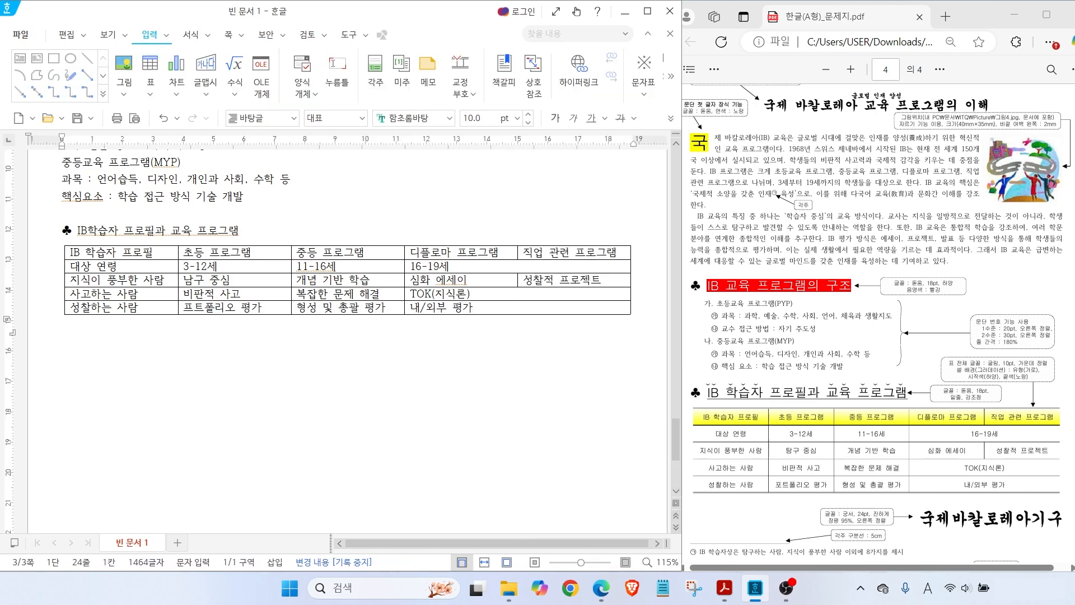
type("국제바칼로레아기구")
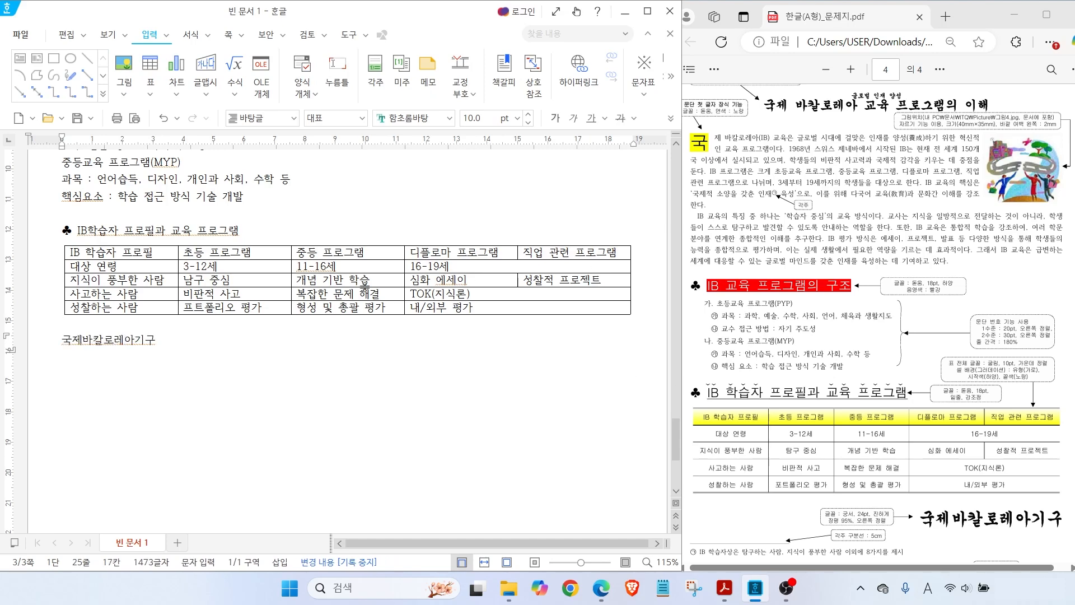
scroll(268, 350, "up", 6)
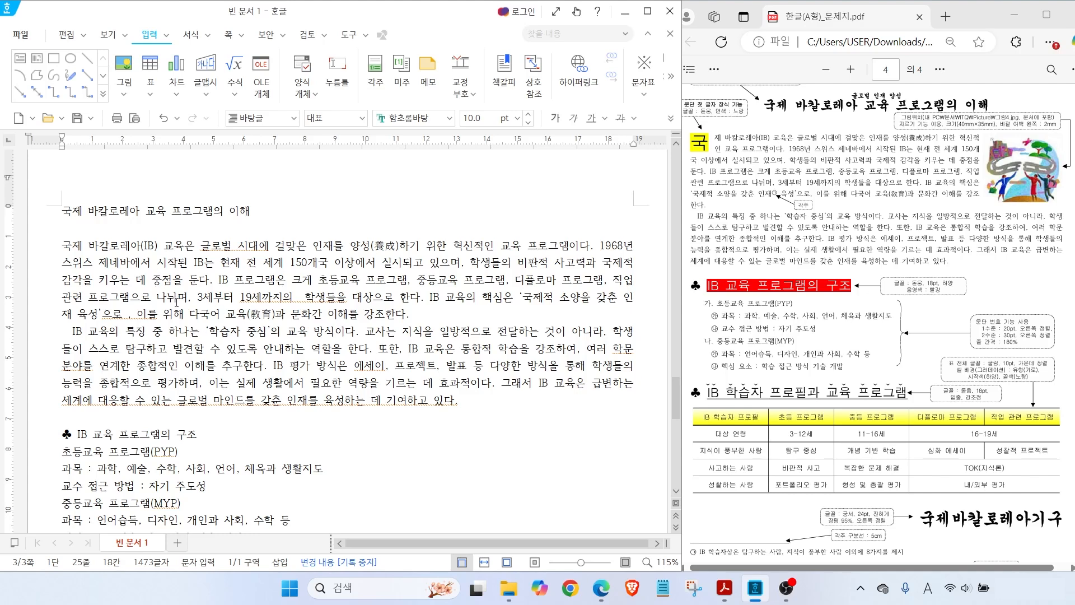
left_click(129, 313)
key("BackSpace")
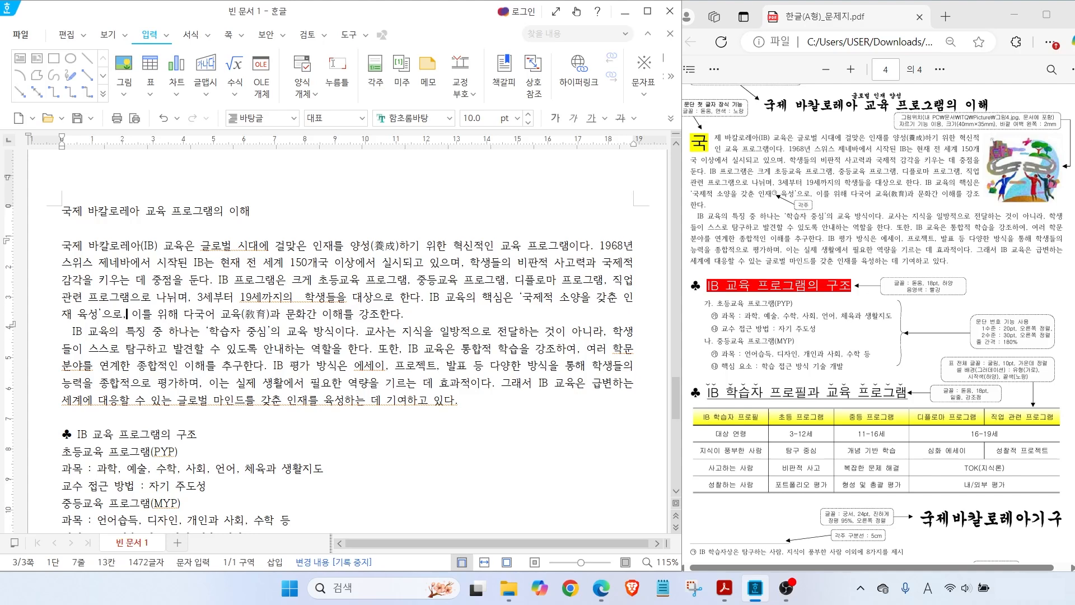
left_click(263, 295)
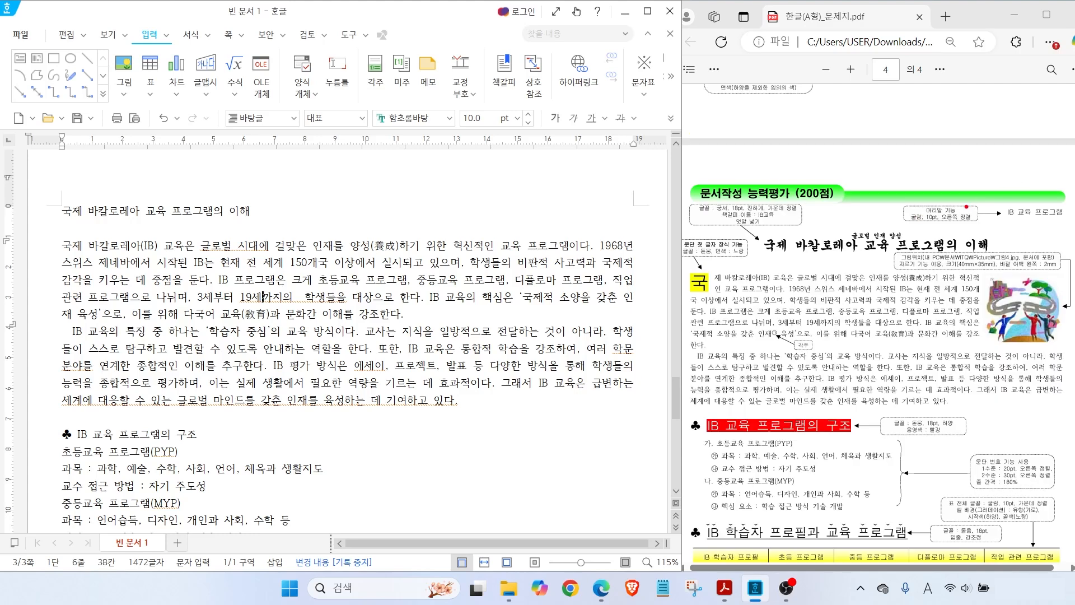
left_click_drag(995, 185, 1061, 223)
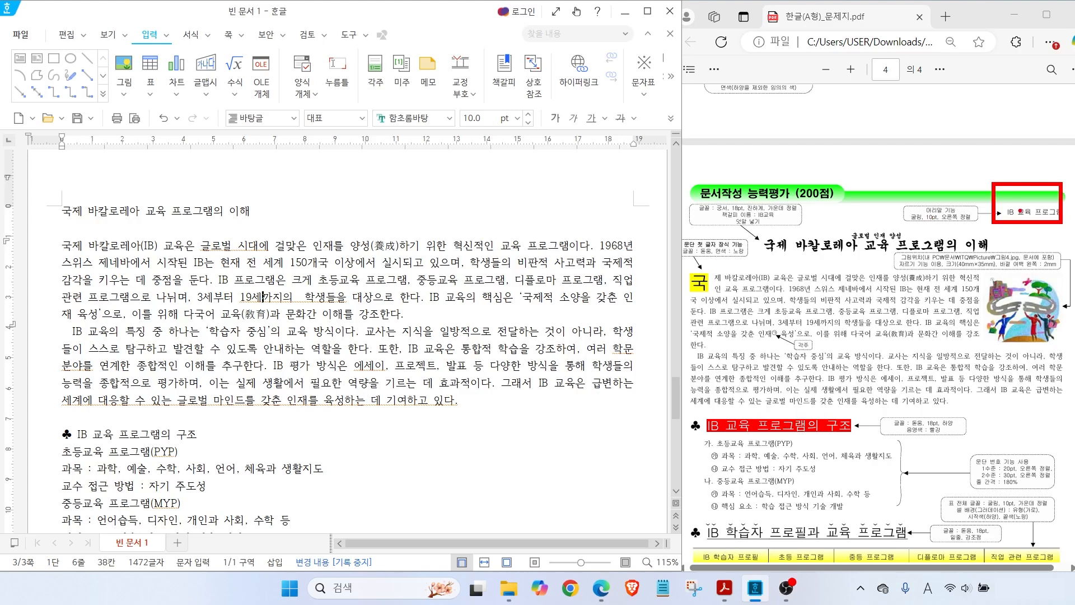
left_click_drag(65, 207, 37, 173)
left_click(65, 210)
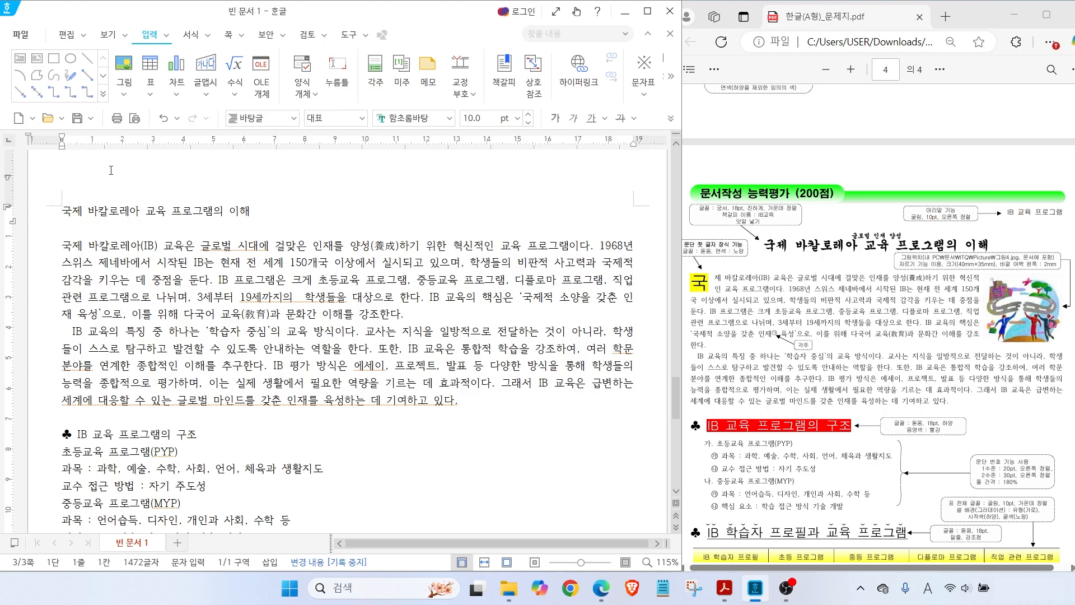
Create a plain both-sides top header containing IB 교육 프로그램
left_click(227, 35)
left_click(229, 70)
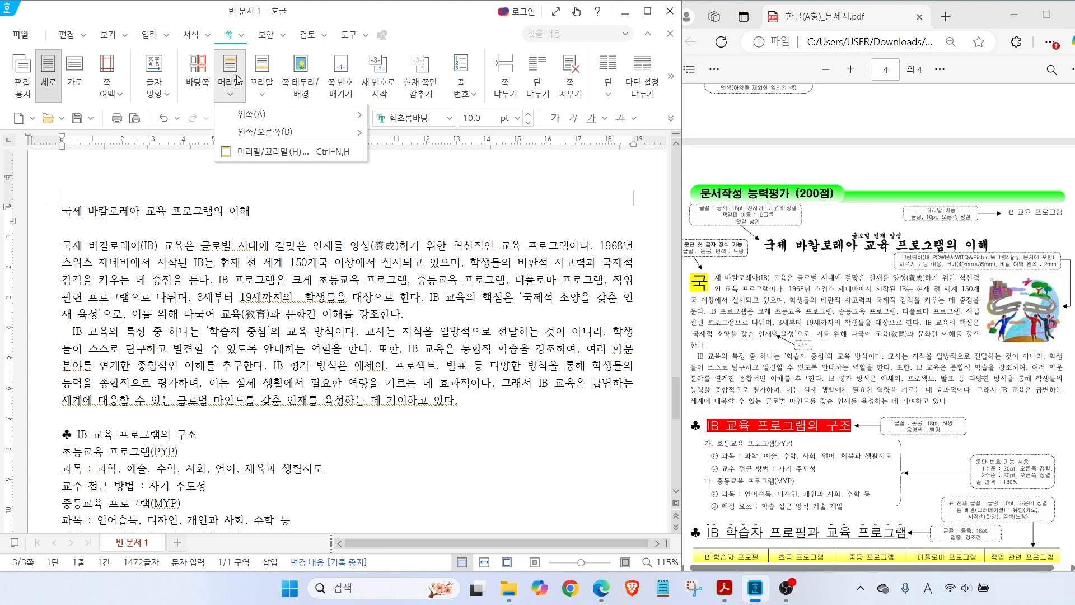
mouse_move(255, 120)
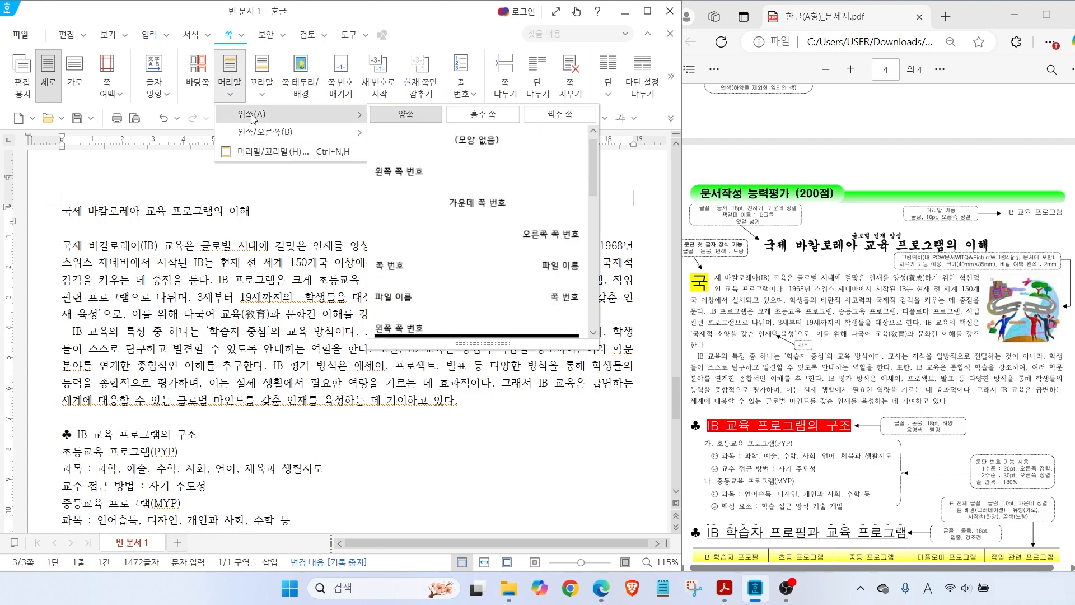
left_click(465, 140)
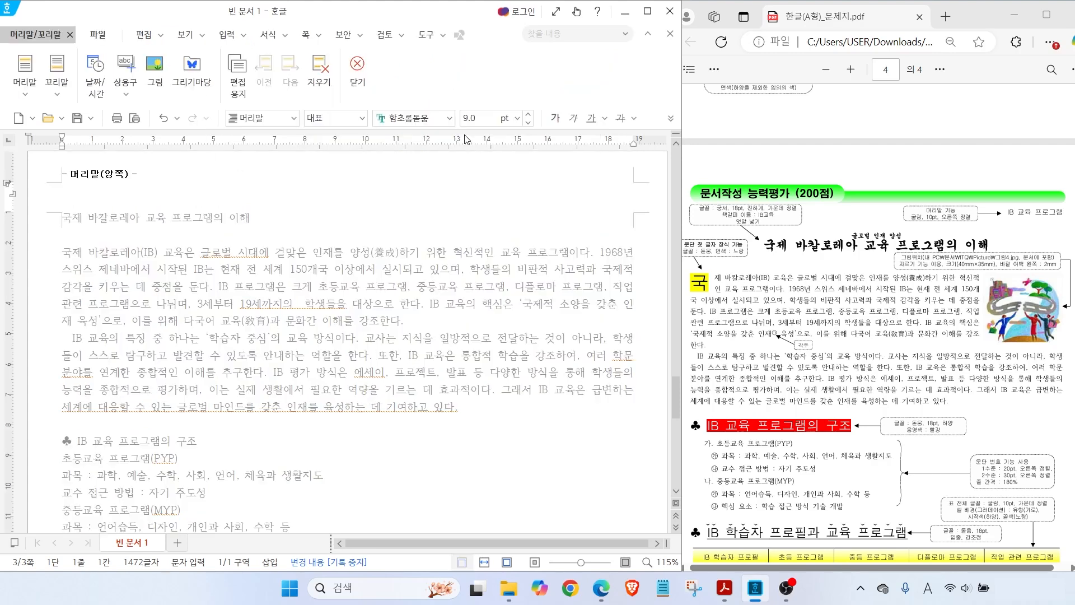
type("IB 교육 프로그램")
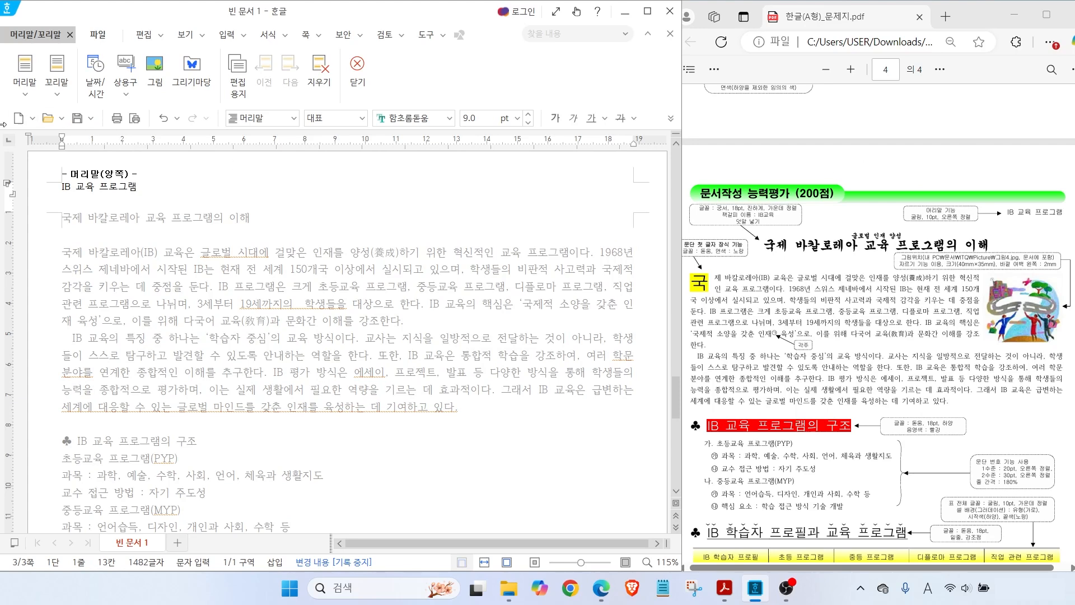
Format the header text as 굴림 10 pt, right-aligned
left_click_drag(145, 191, 59, 187)
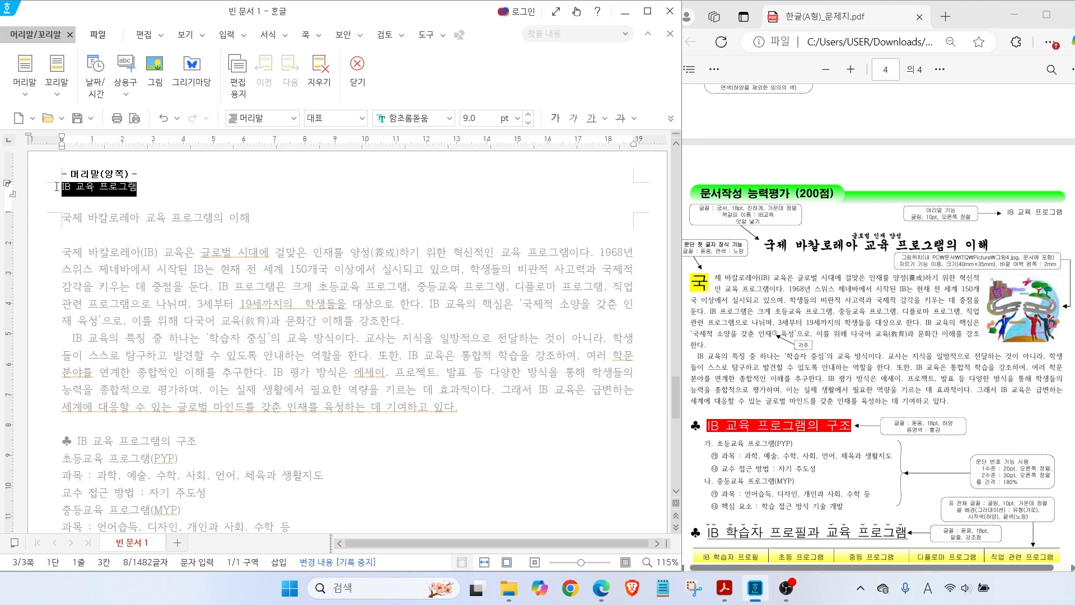
left_click(450, 119)
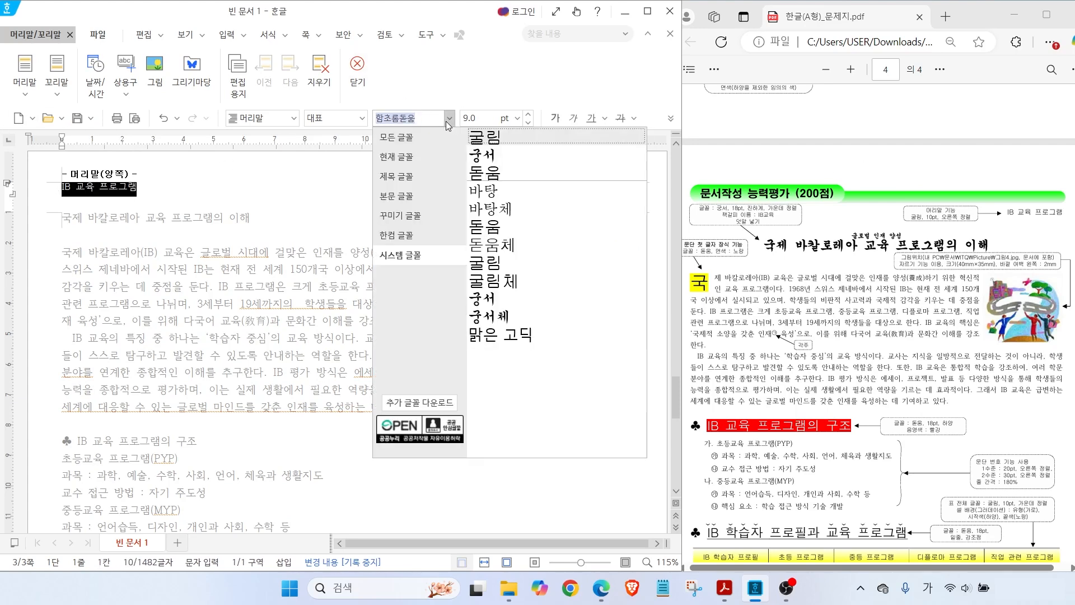
left_click(485, 137)
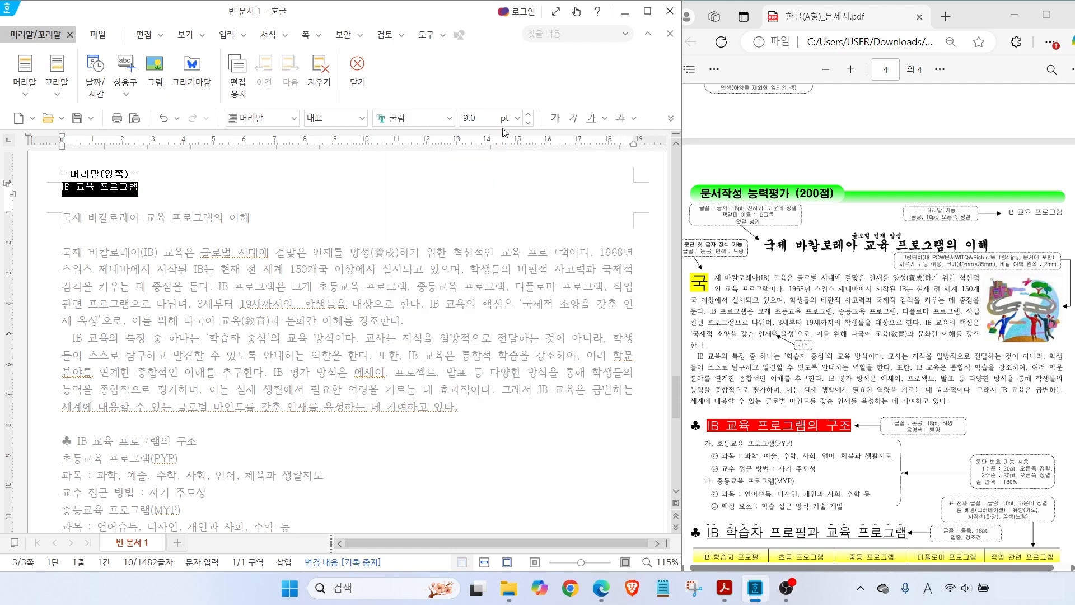
left_click(530, 116)
left_click(670, 118)
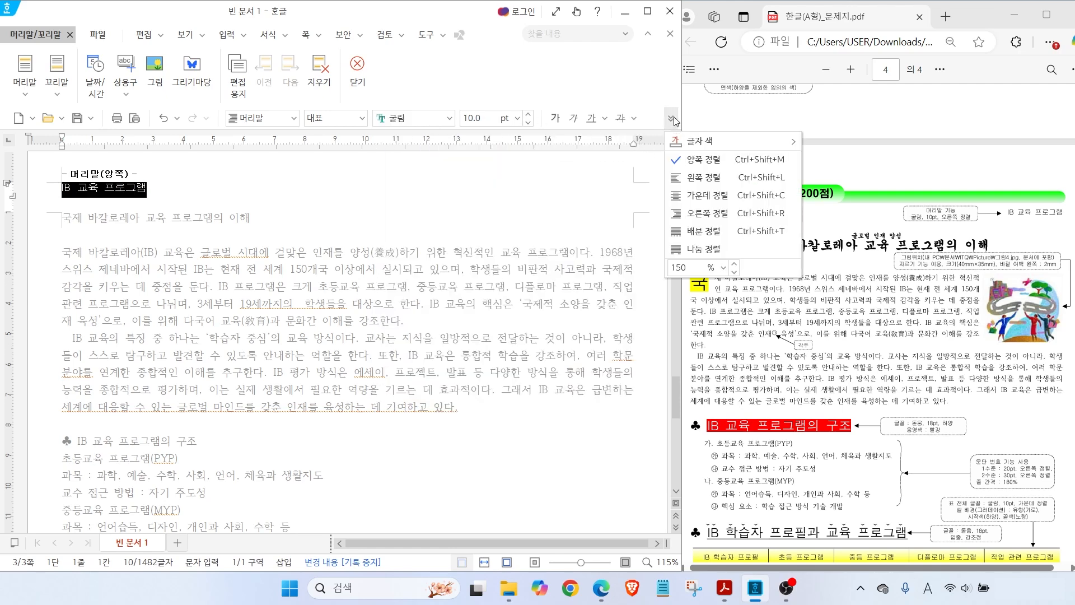
left_click(705, 213)
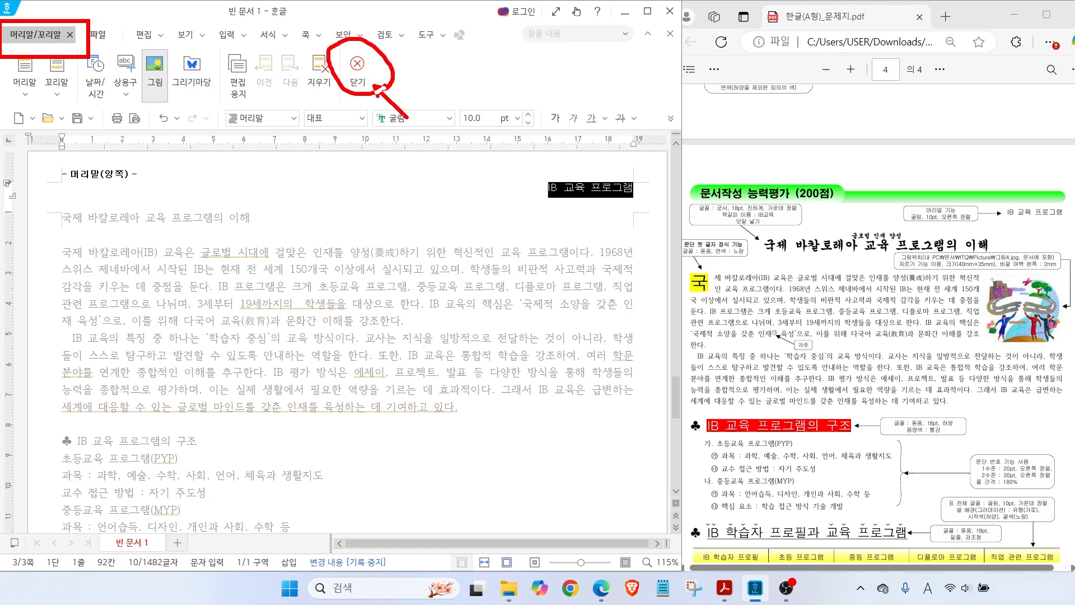
Close the header editor, then reopen the header to check it
left_click(366, 73)
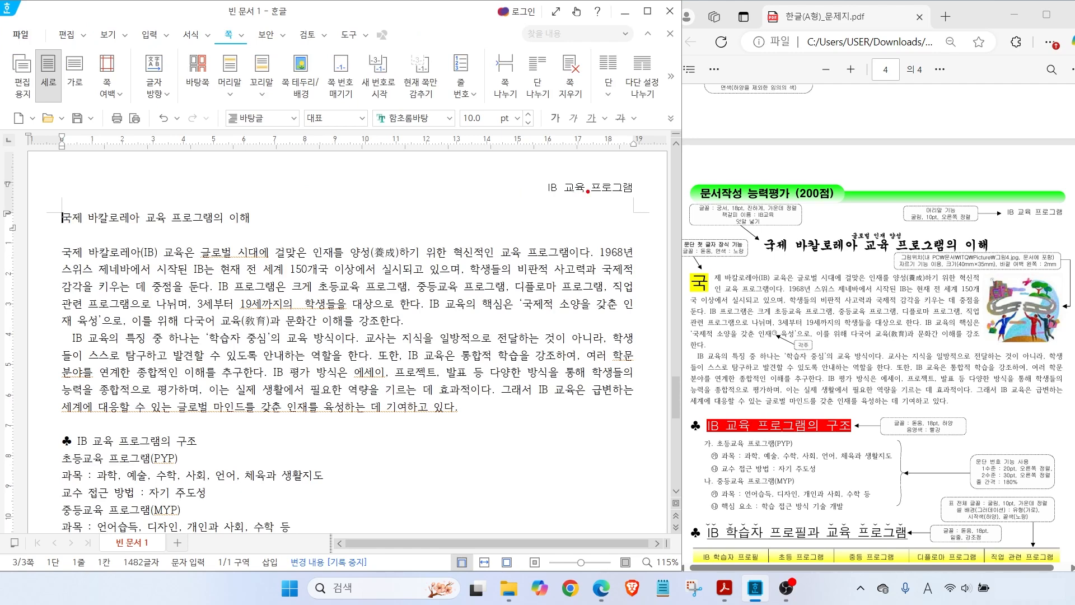
double_click(585, 185)
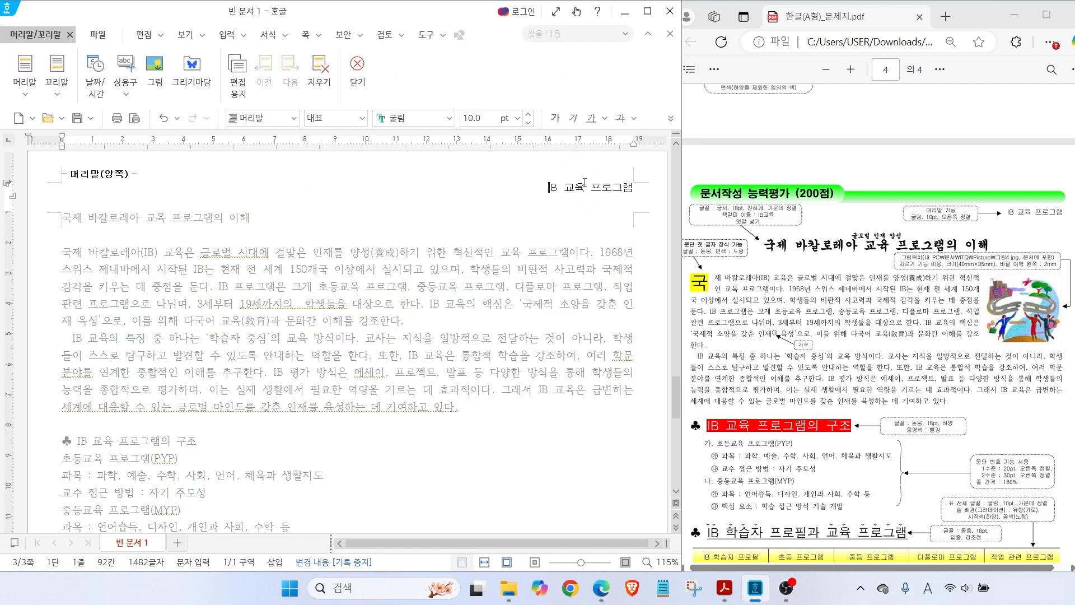
mouse_move(85, 52)
left_mouse_down()
mouse_move(59, 58)
mouse_move(58, 36)
left_mouse_up()
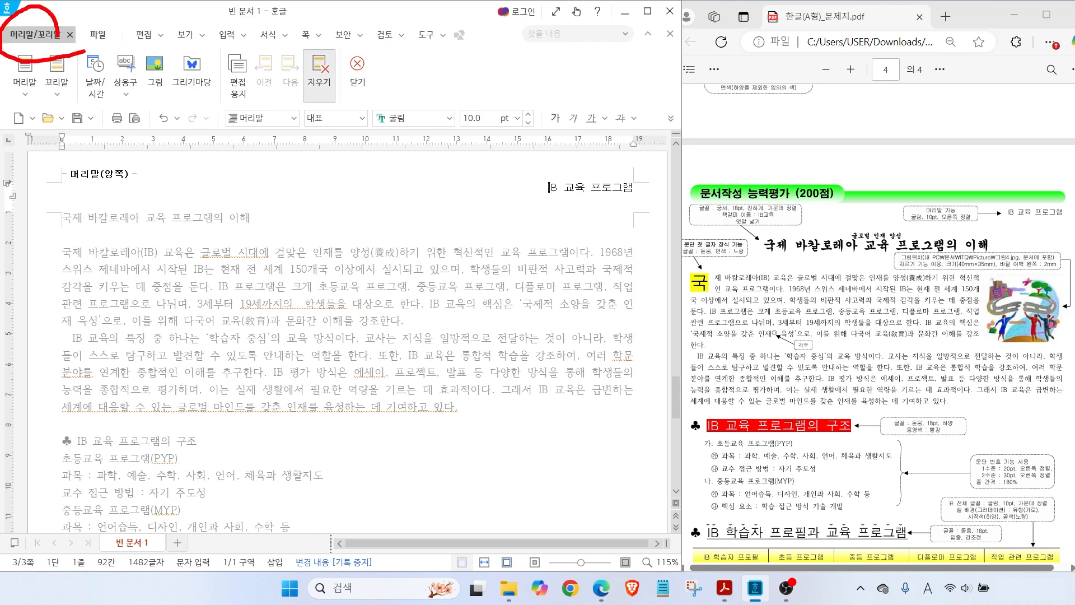
mouse_move(371, 83)
left_mouse_down()
mouse_move(328, 72)
mouse_move(368, 80)
left_mouse_up()
key("Escape")
Format the title line 국제 바칼로레아 교육 프로그램의 이해 as 궁서 18 pt, centred
left_click(357, 71)
left_click_drag(62, 218, 274, 234)
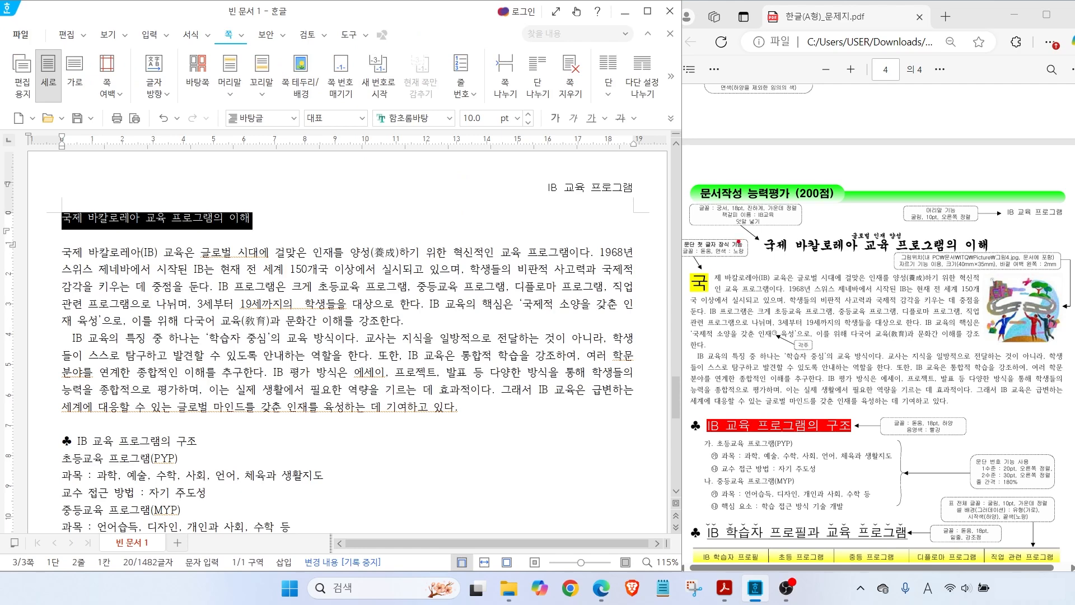
left_click_drag(736, 200, 768, 176)
key("Escape")
left_click(449, 118)
left_click(483, 154)
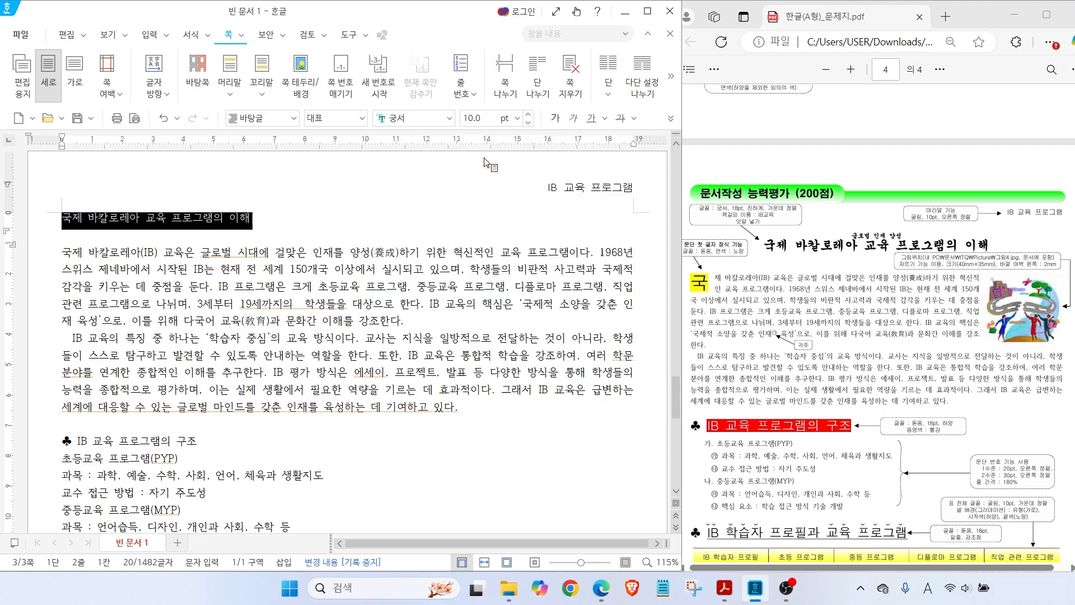
left_click(517, 118)
left_click(670, 117)
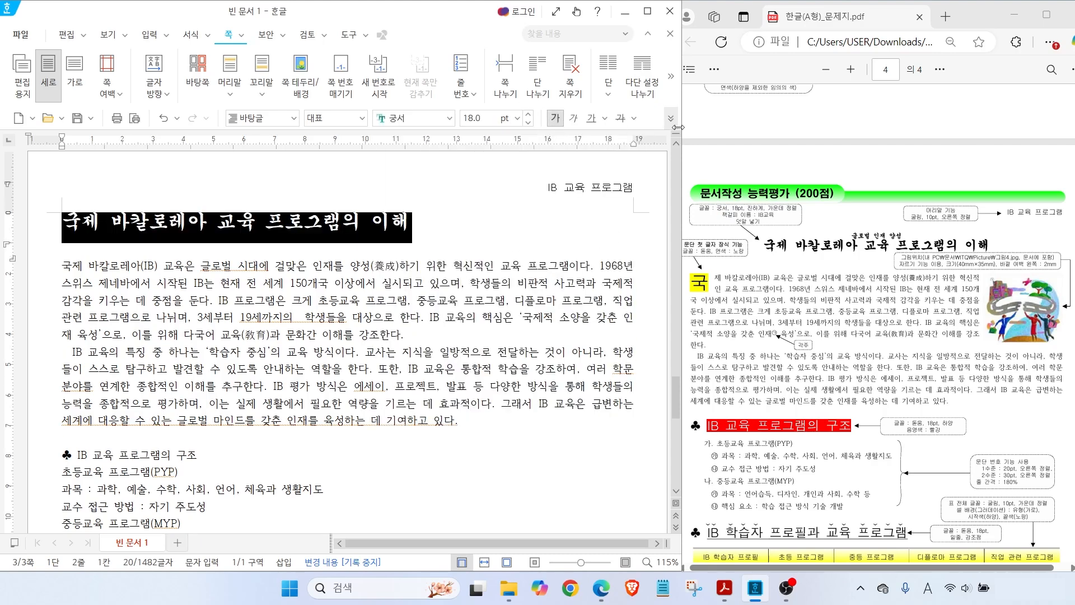
left_click(728, 213)
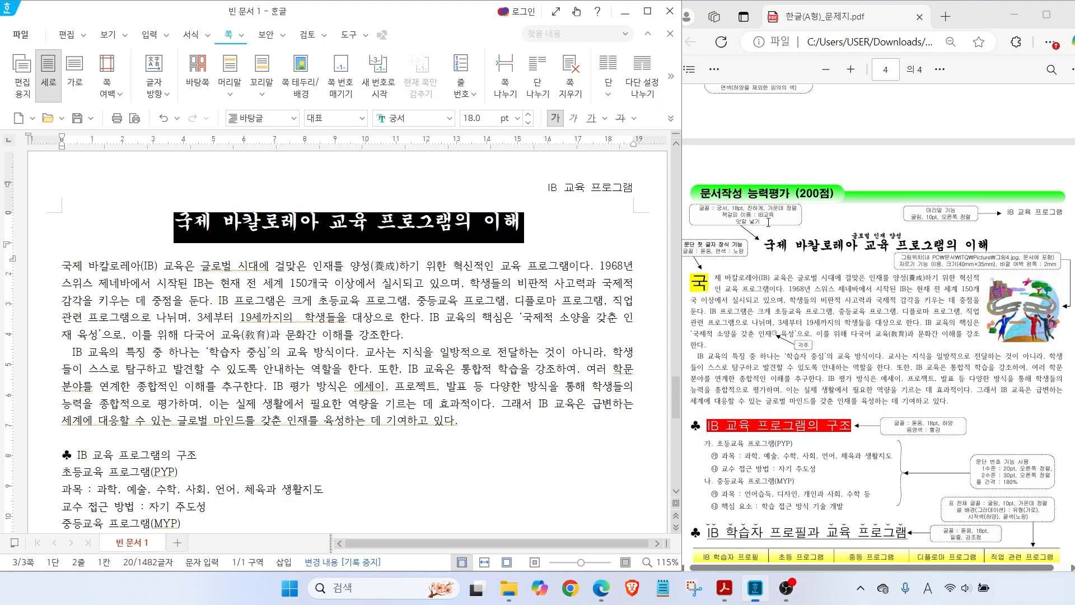
left_click(176, 225)
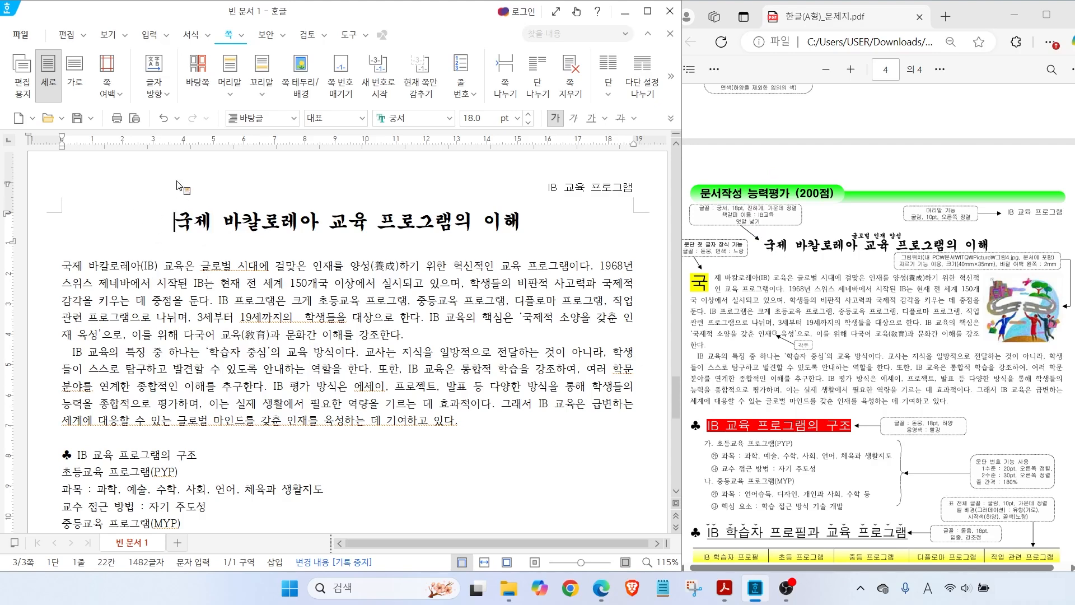
left_click(152, 34)
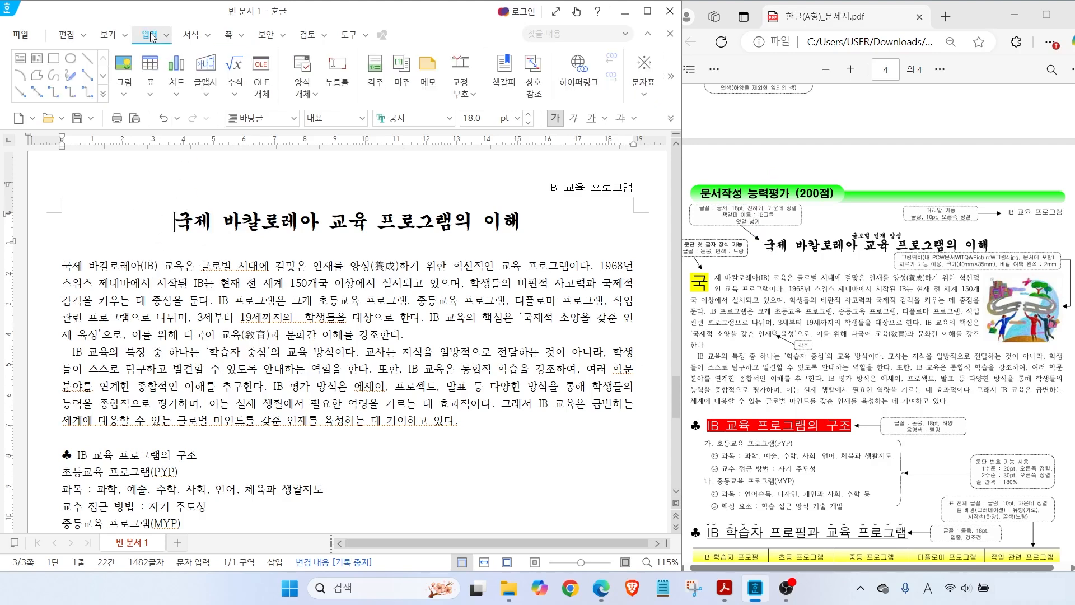
Insert a bookmark named 'IB 교육' at the start of the title
left_click(504, 69)
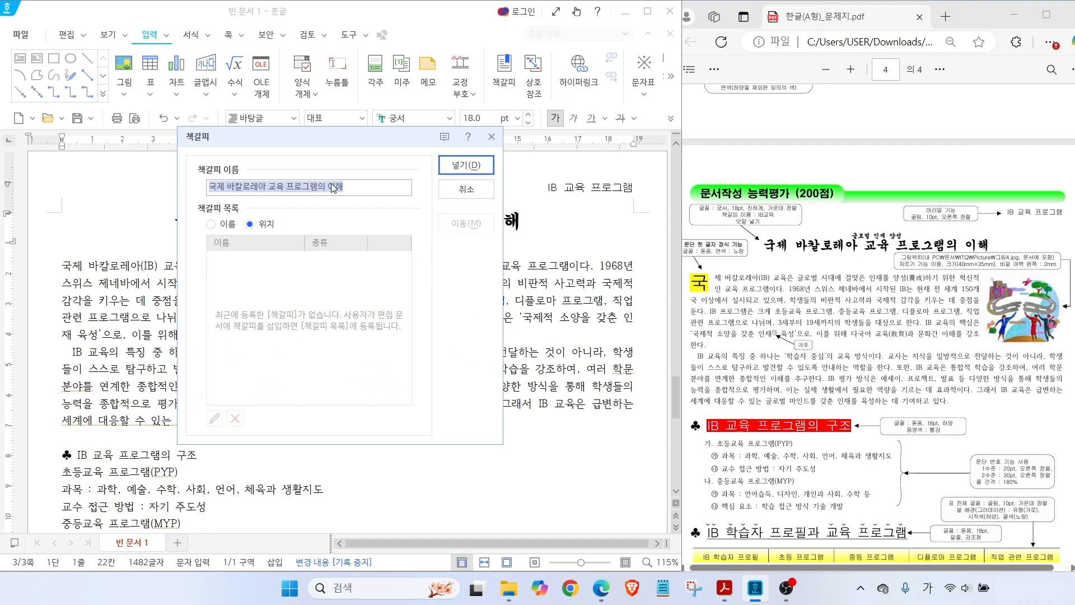
type("IB")
key("Hangul")
type("교유")
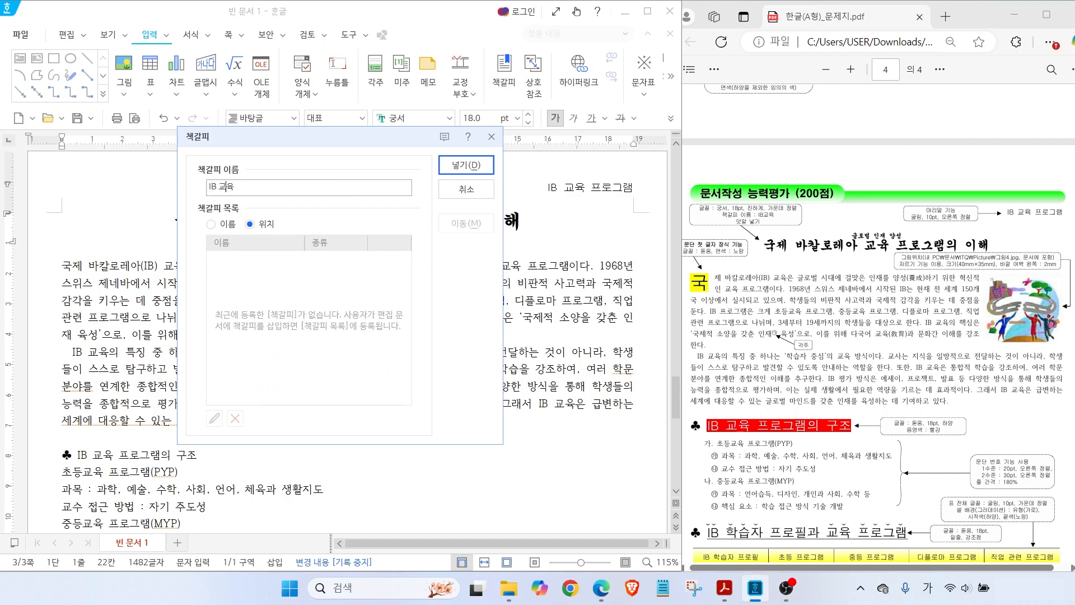
left_click(452, 171)
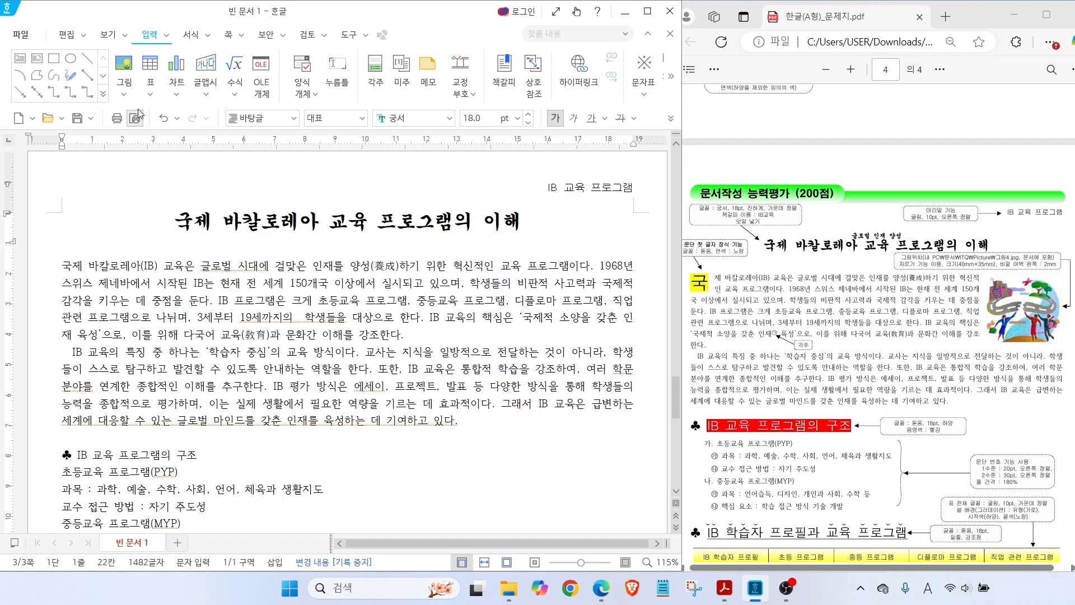
Show paragraph marks and formatting codes to confirm the bookmark, then hide them again
left_click(111, 35)
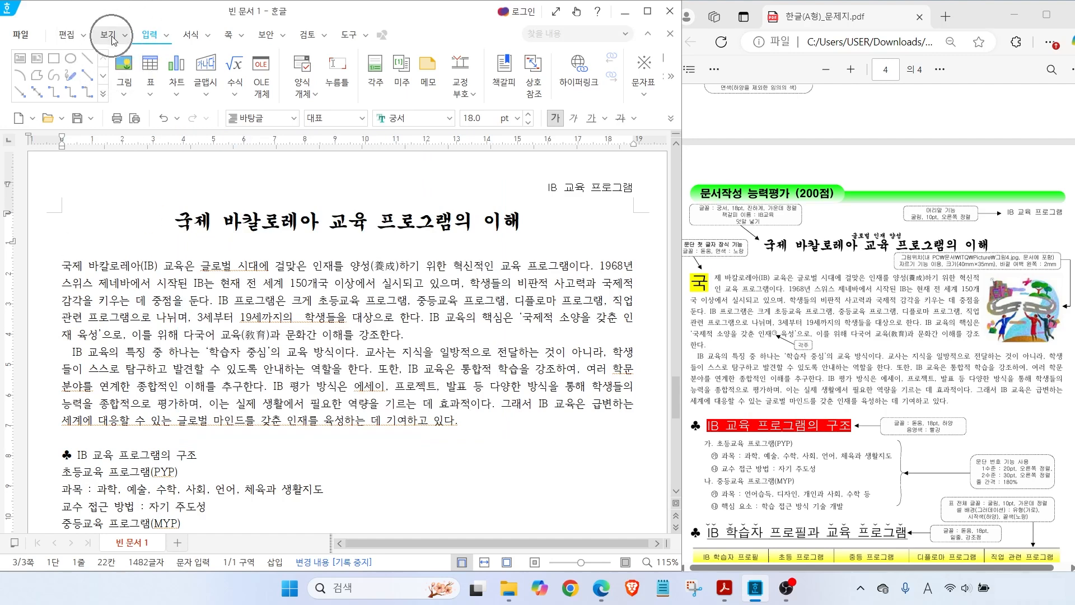
left_click(156, 60)
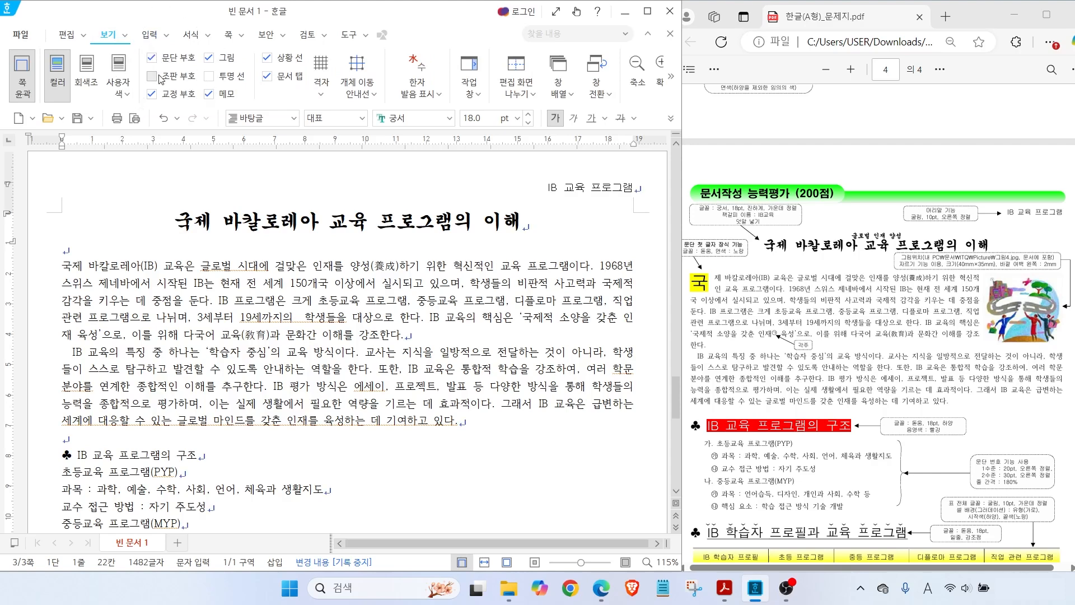
left_click(153, 78)
left_click(369, 219)
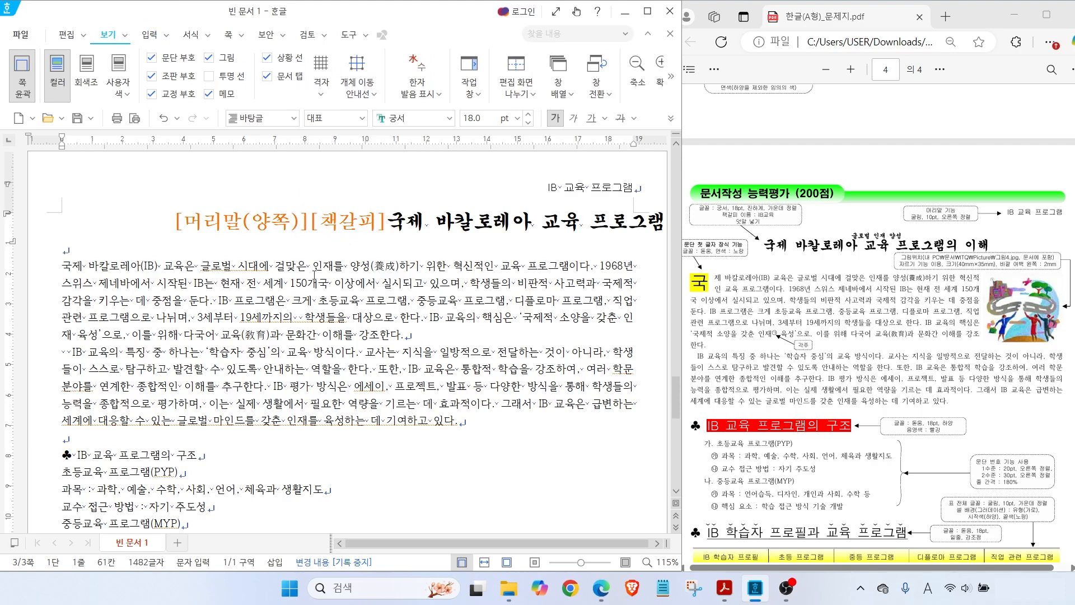
key("Hangul")
left_click(152, 58)
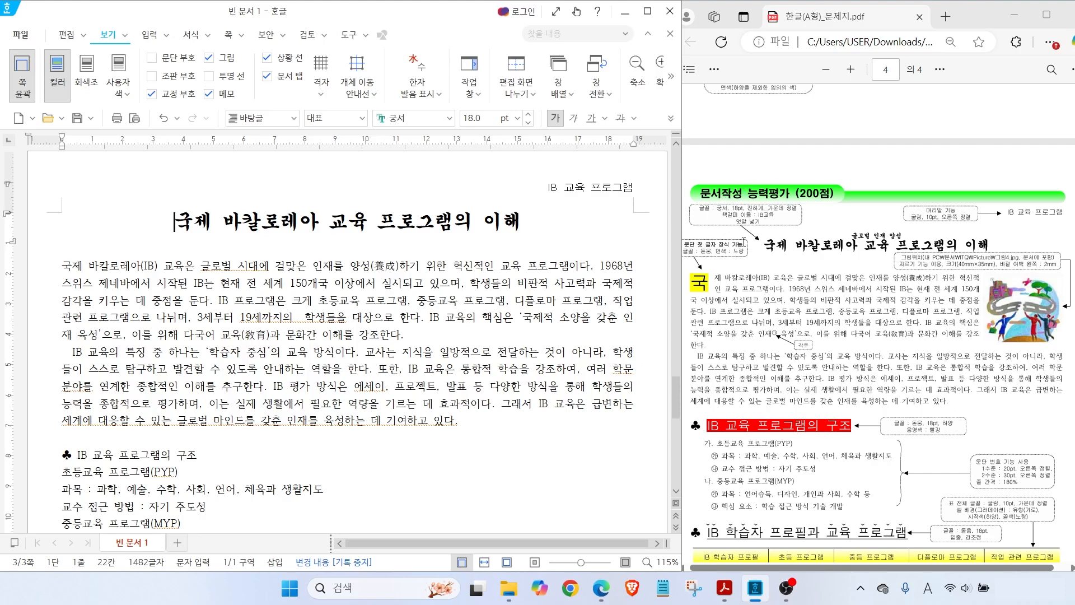
key("Hangul")
left_click_drag(185, 221, 427, 221)
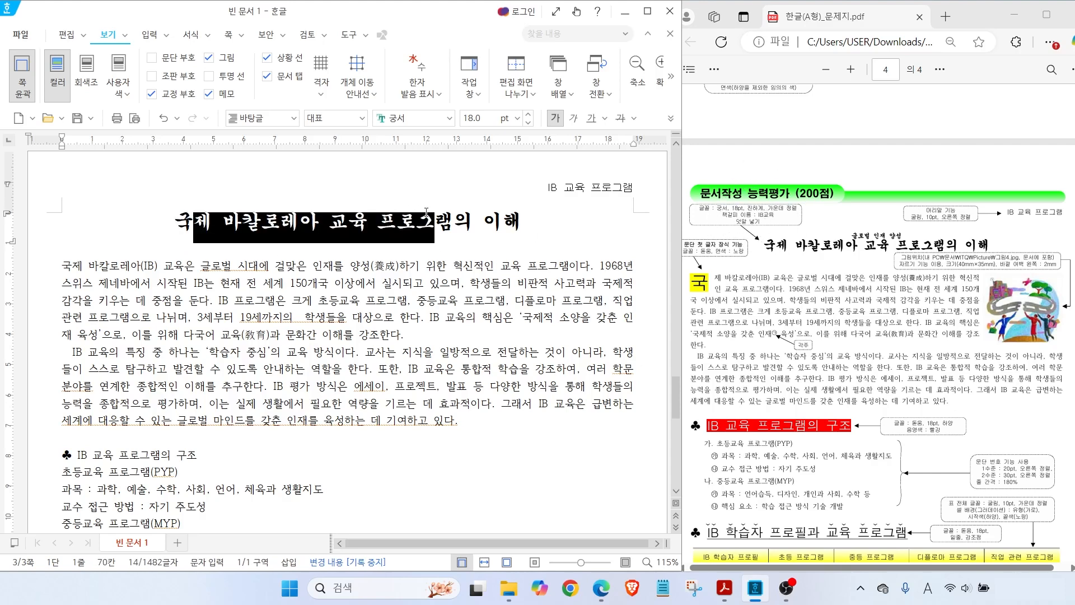
Select the title 국제 바칼로레아 교육 프로그램의 이해 and set '글로벌 인재 양성' above it
left_click(515, 219)
key("shift+Left")
key("shift+Left")
key("shift+Left")
key("shift+Left")
key("shift+Left")
key("shift+Left")
key("shift+Left")
key("shift+Left")
key("shift+Left")
key("shift+Left")
key("shift+Left")
key("shift+Left")
key("shift+Left")
key("shift+Left")
key("shift+Left")
key("shift+Left")
key("shift+Left")
key("shift+Left")
key("shift+Left")
key("shift+Left")
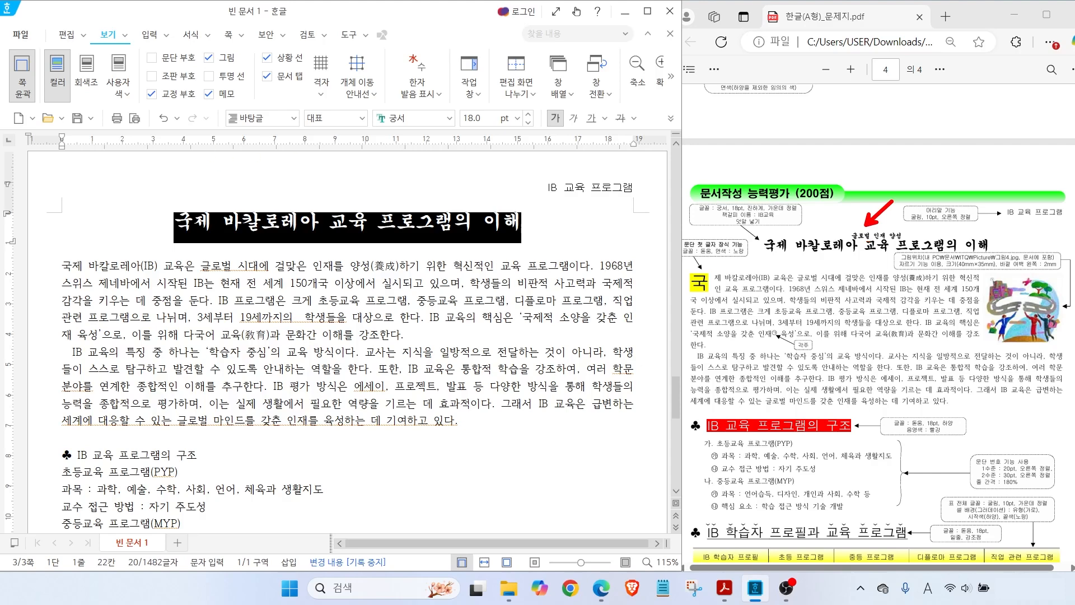
left_click(149, 35)
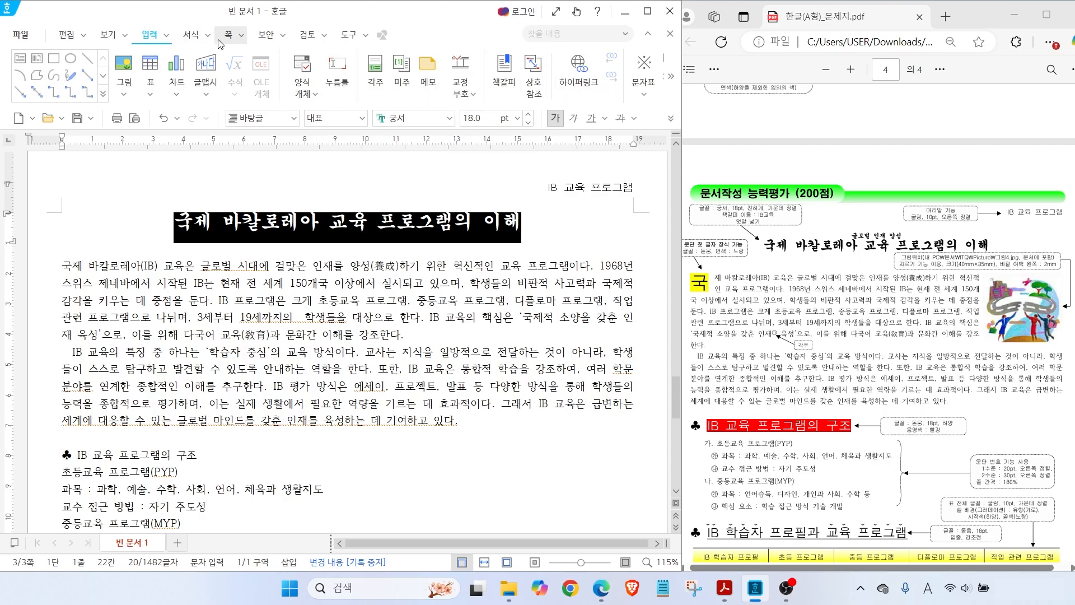
left_click(167, 35)
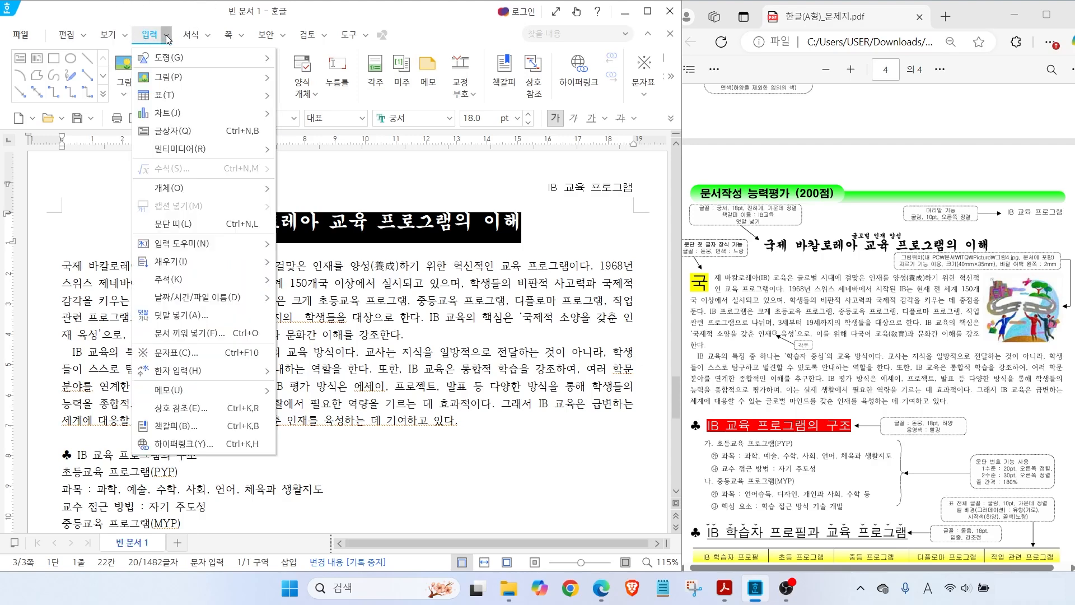
left_click(170, 317)
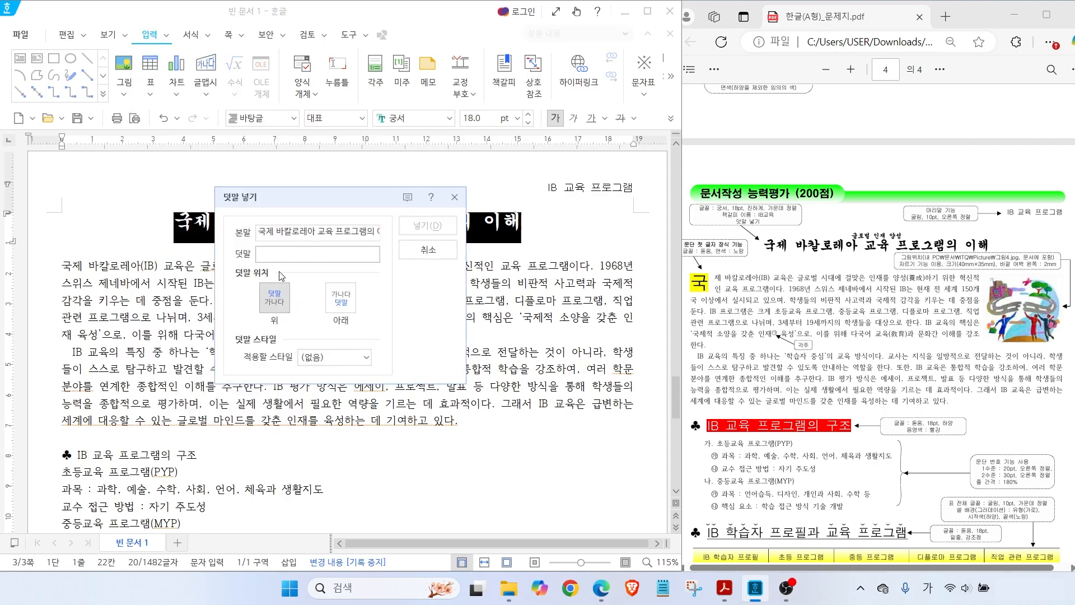
type("글로벌 인재 양성")
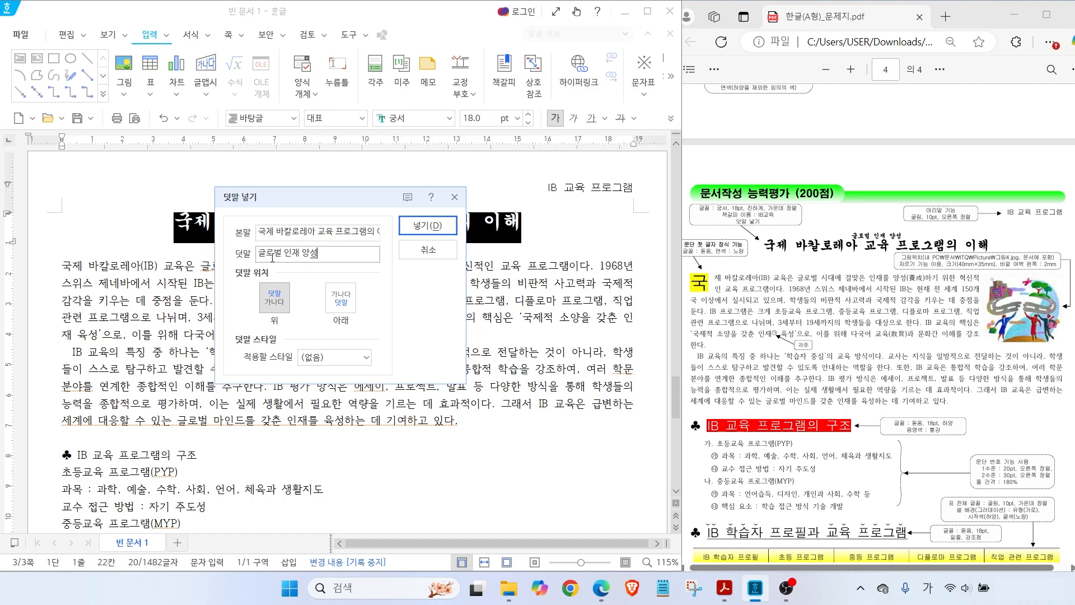
key("alt+2")
mouse_move(300, 314)
left_mouse_down()
mouse_move(243, 288)
mouse_move(291, 317)
left_mouse_up()
left_click_drag(399, 212, 426, 191)
key("Escape")
left_click(424, 224)
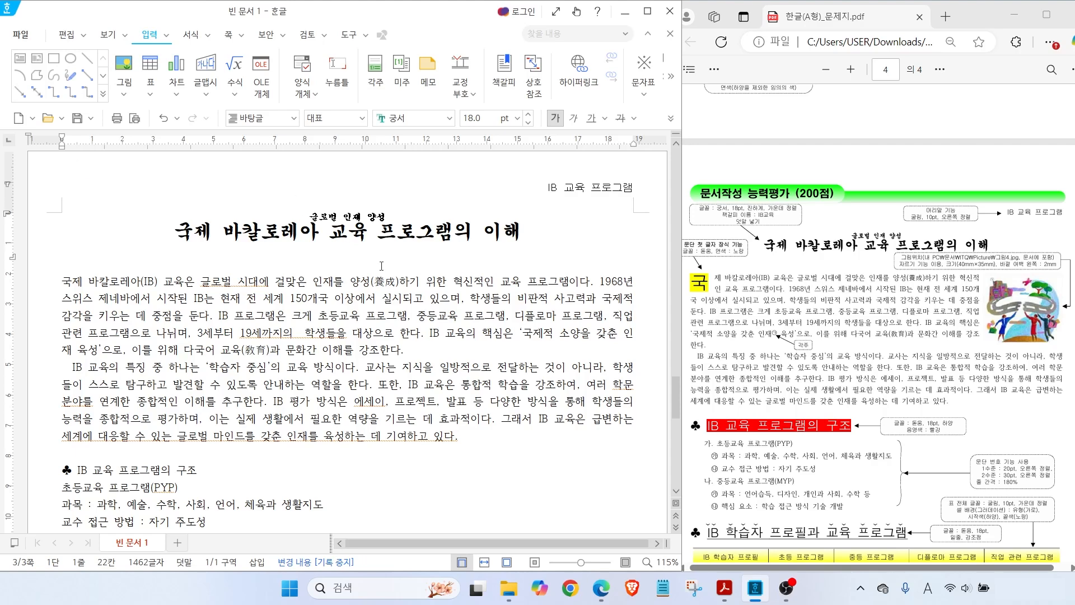
scroll(422, 260, "up", 10)
left_click(388, 238)
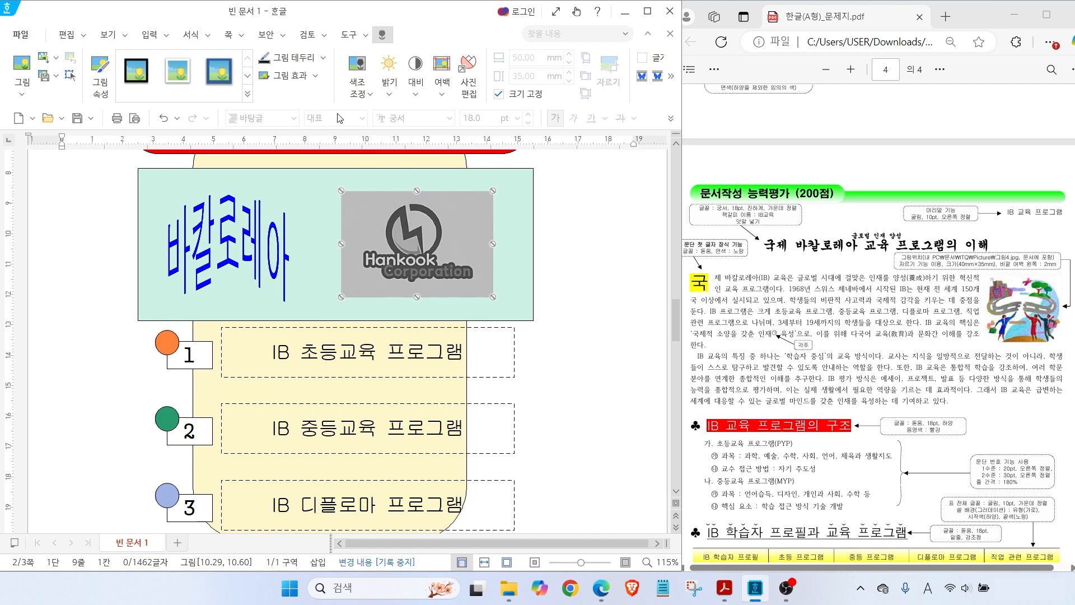
Hyperlink the Hankook logo to the IB교육 bookmark, then test it by jumping to the page 3 title
left_click(144, 36)
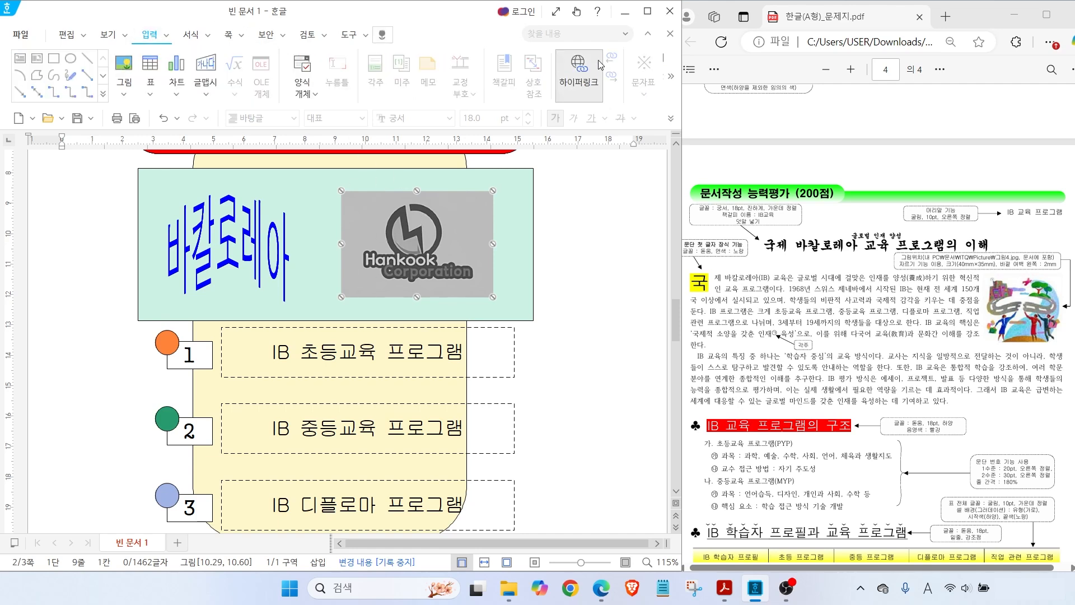
left_click(572, 84)
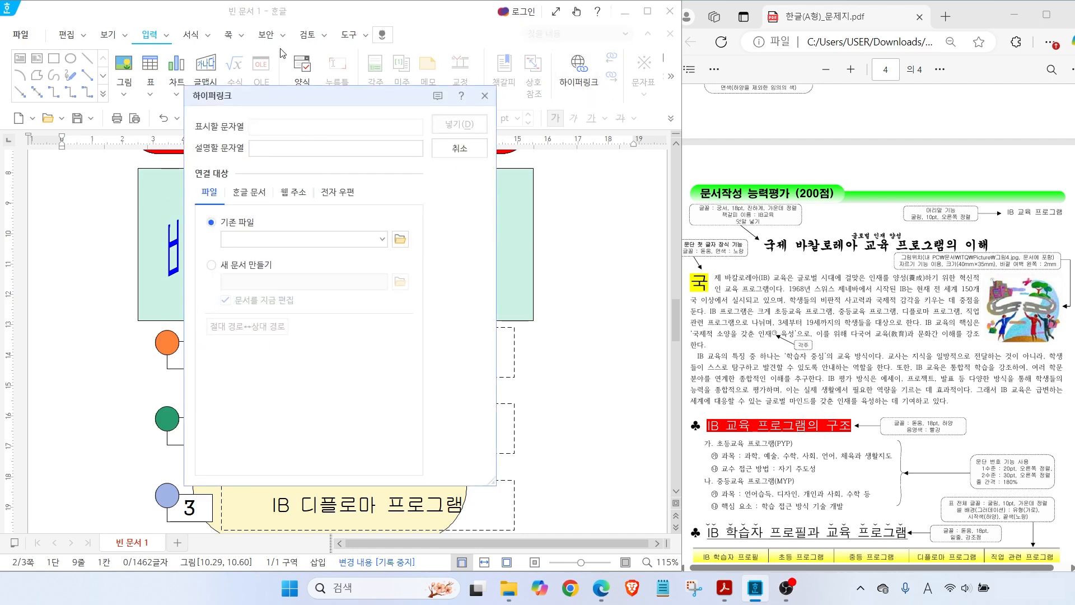
left_click_drag(260, 96, 277, 75)
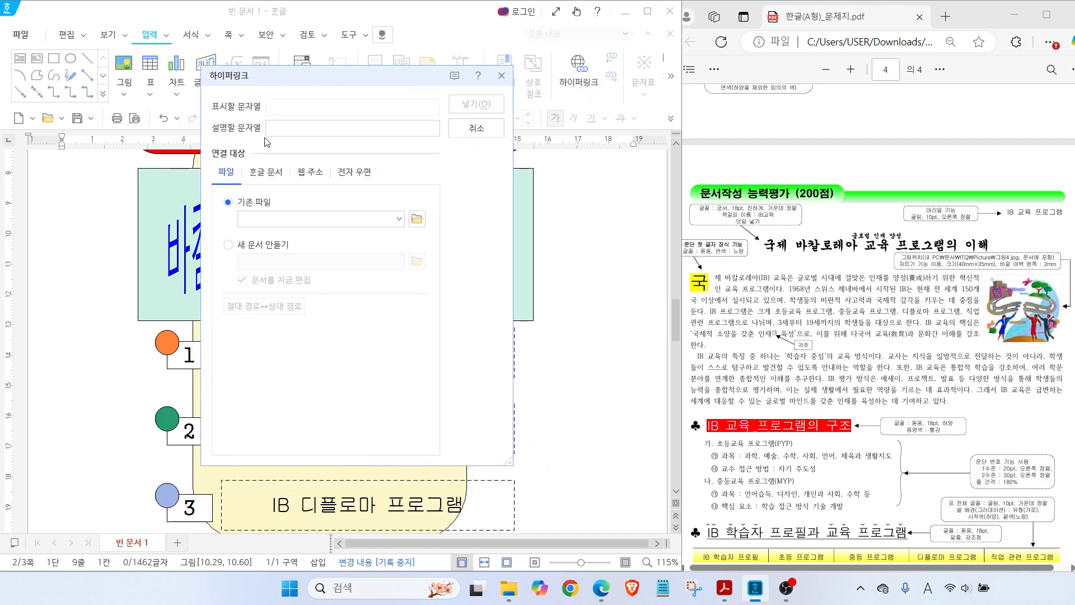
left_click(266, 174)
left_click(301, 306)
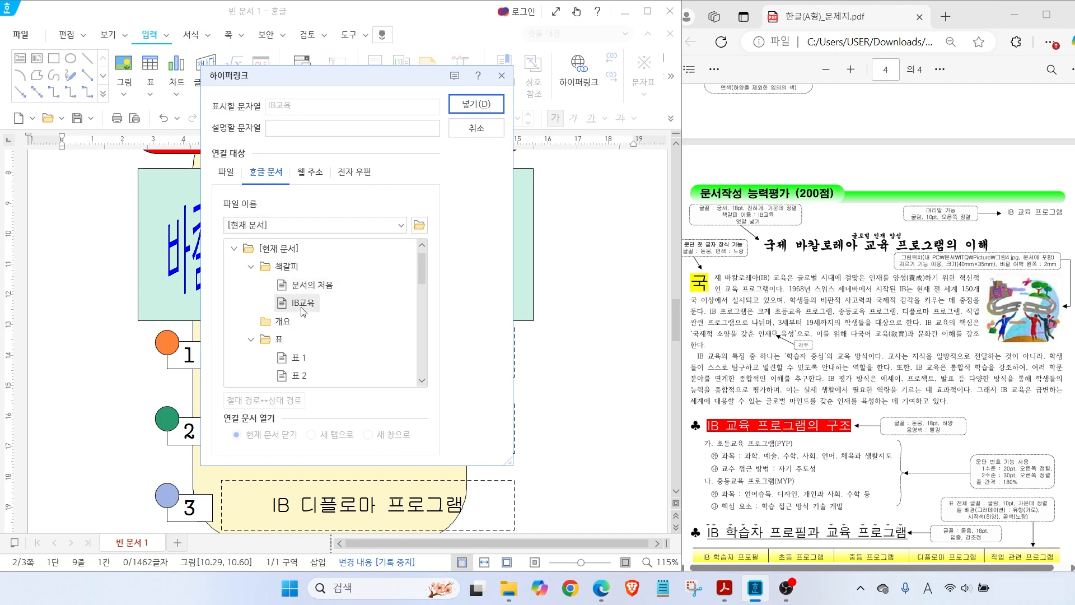
key("alt+2")
mouse_move(335, 323)
left_mouse_down()
mouse_move(280, 279)
mouse_move(337, 322)
left_mouse_up()
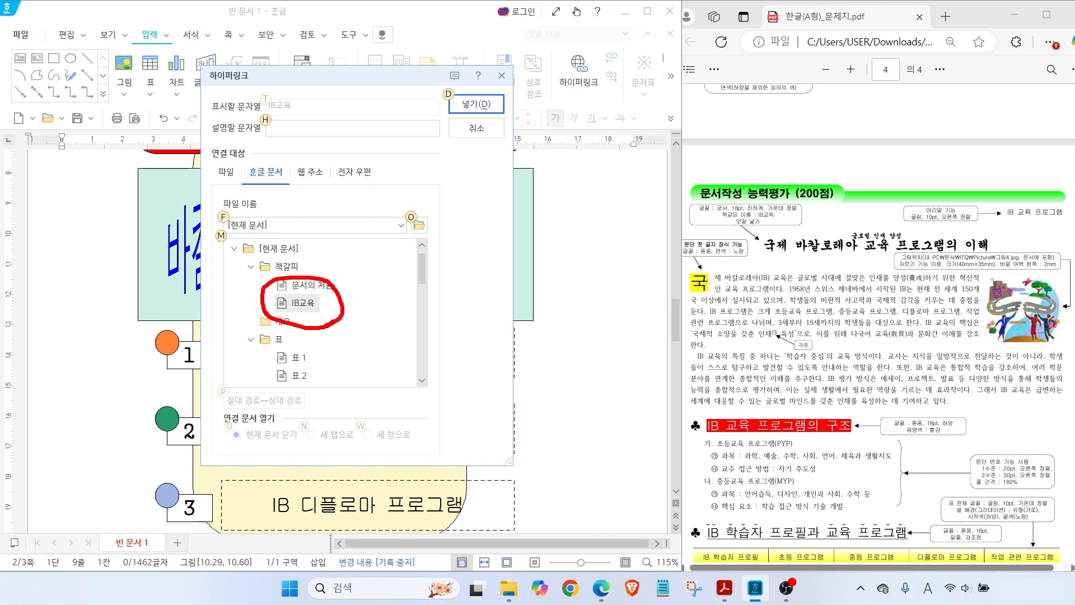
left_click_drag(458, 82, 508, 64)
key("Escape")
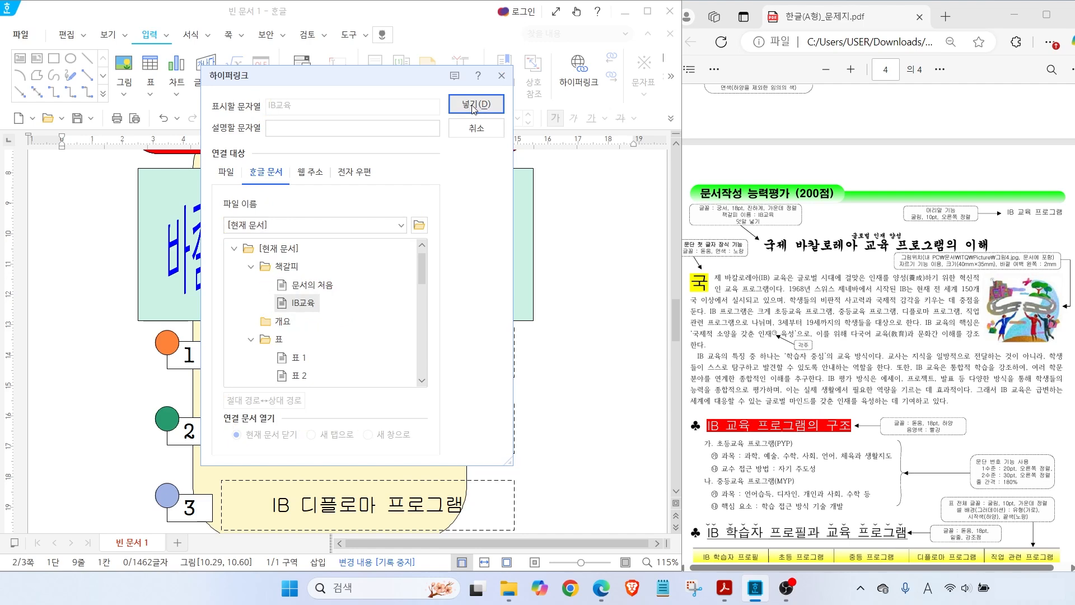
left_click(476, 104)
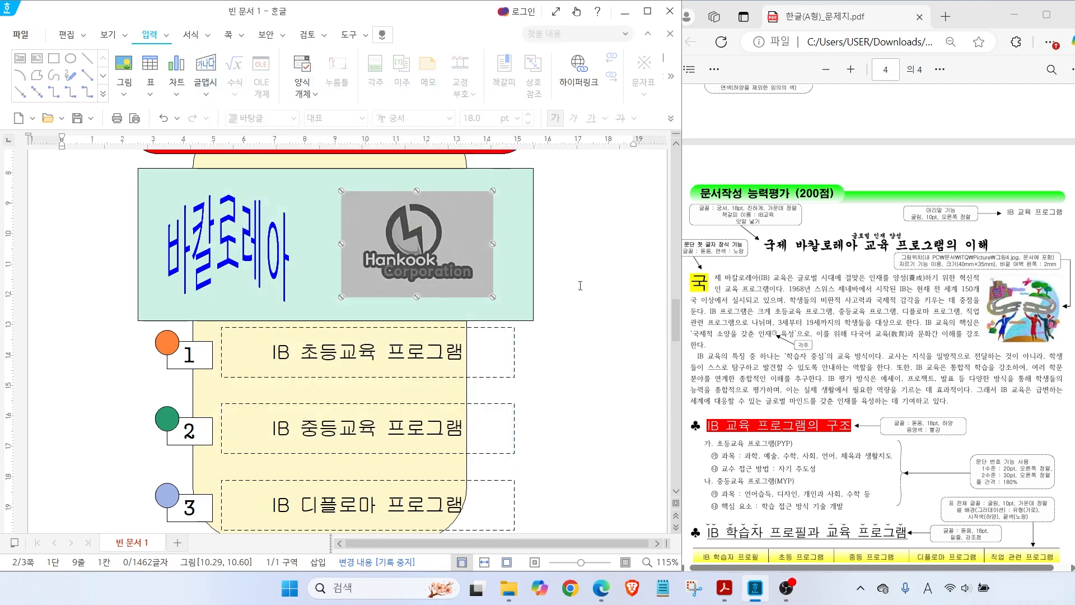
left_click(580, 286)
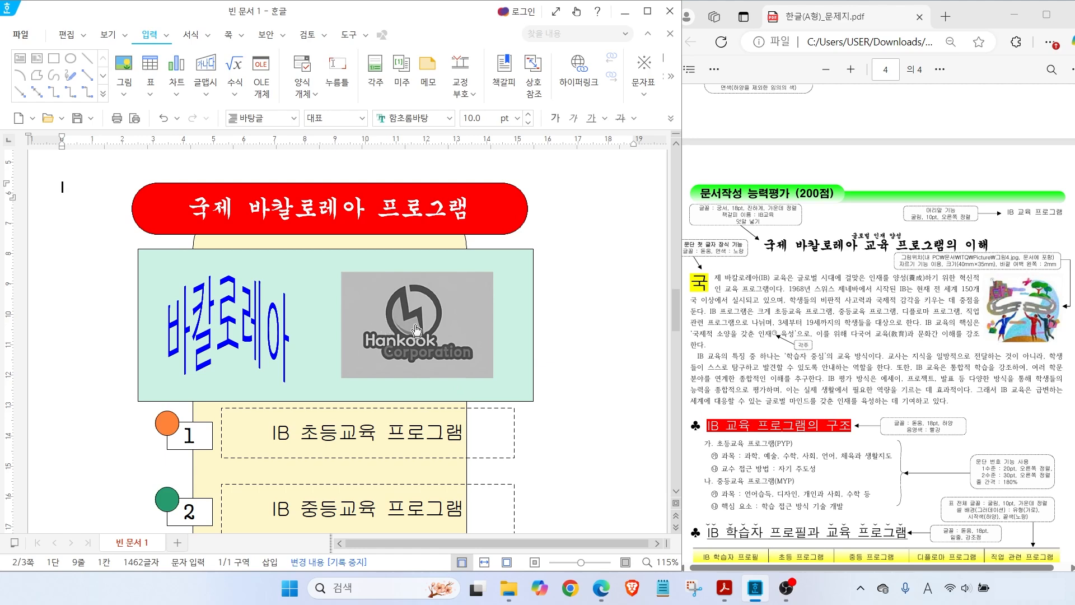
left_click(361, 303)
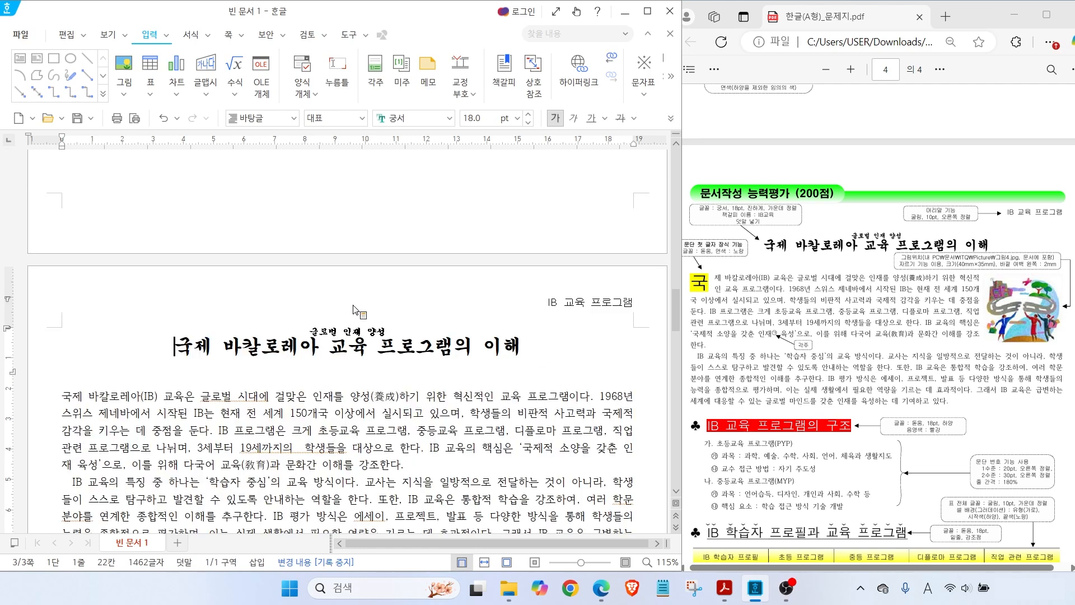
In the first body paragraph, start a drop cap on 국 spanning two lines
key("ctrl")
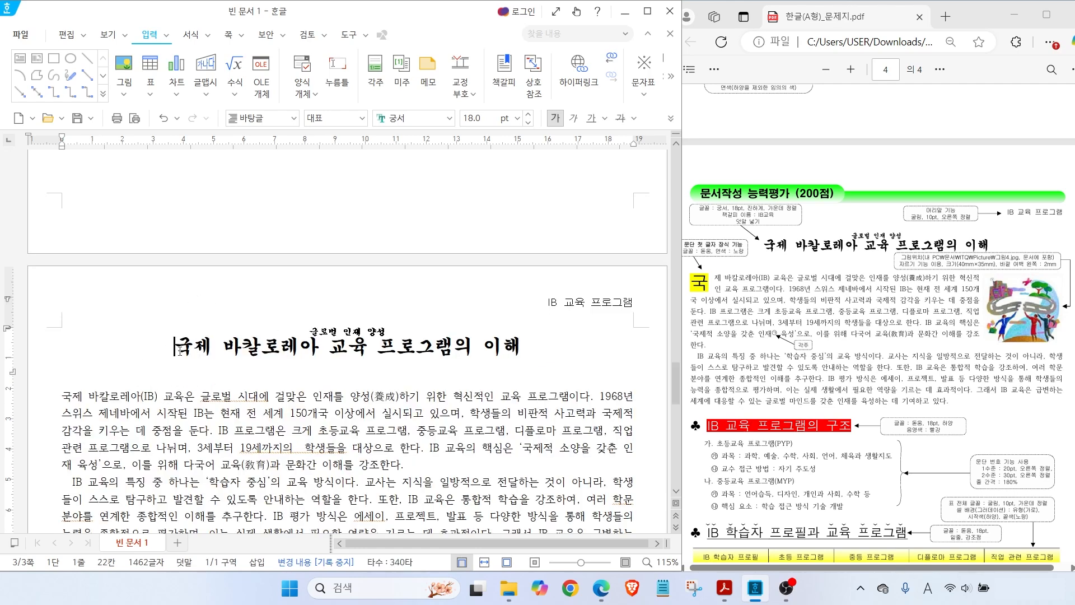
scroll(87, 355, "down", 4)
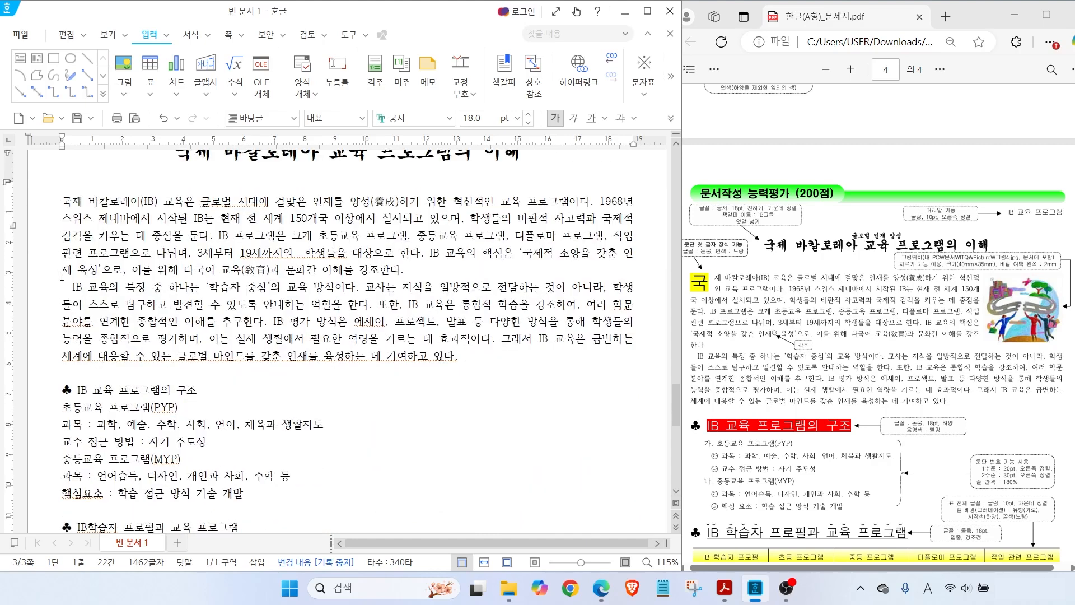
left_click(63, 202)
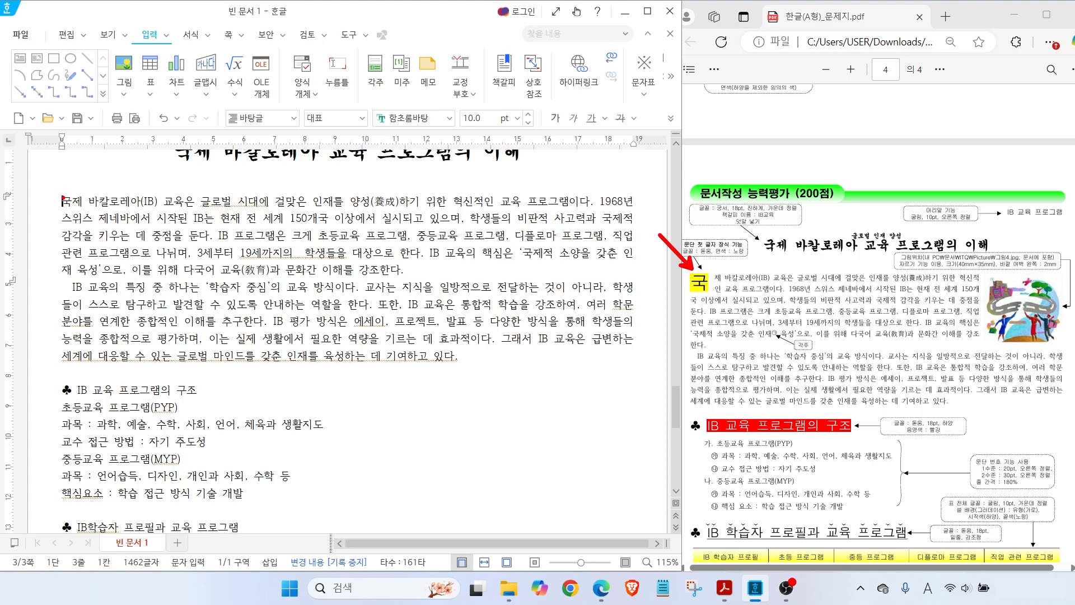
left_click(191, 34)
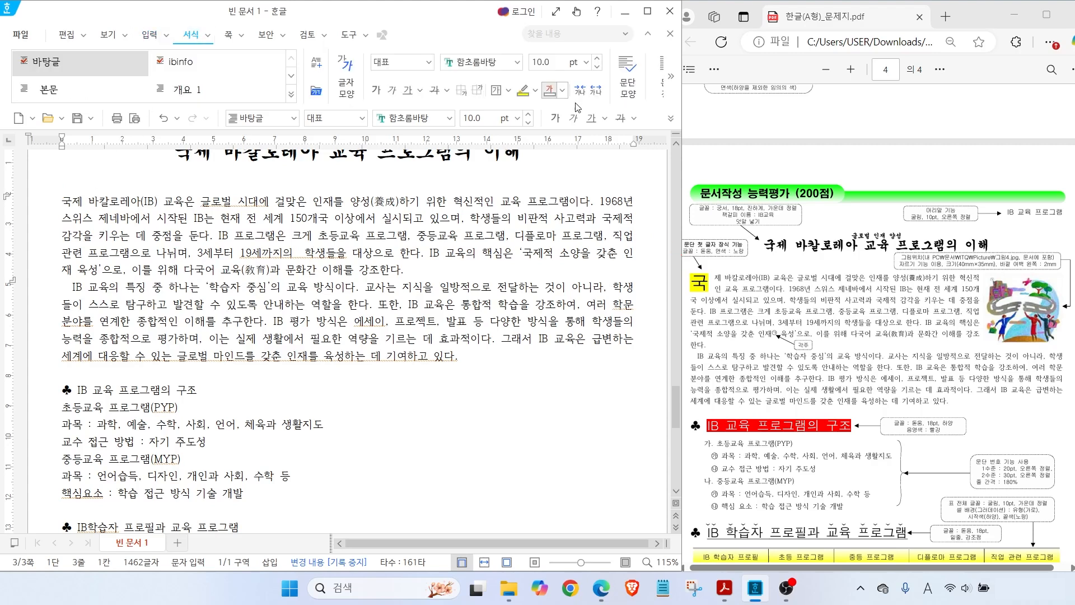
left_click(675, 76)
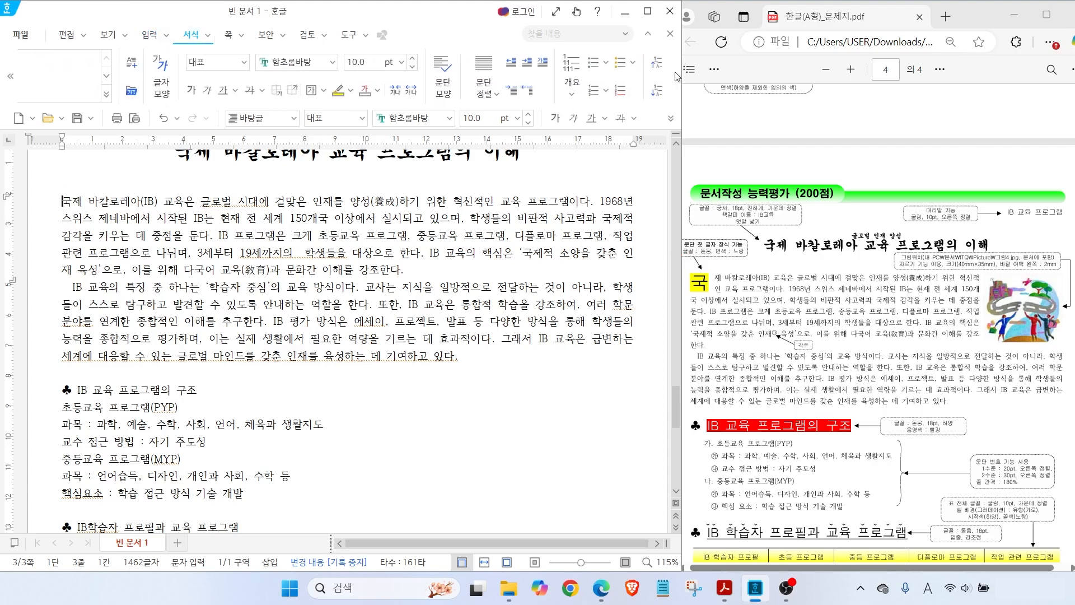
left_click(543, 64)
left_click(543, 63)
left_click(543, 63)
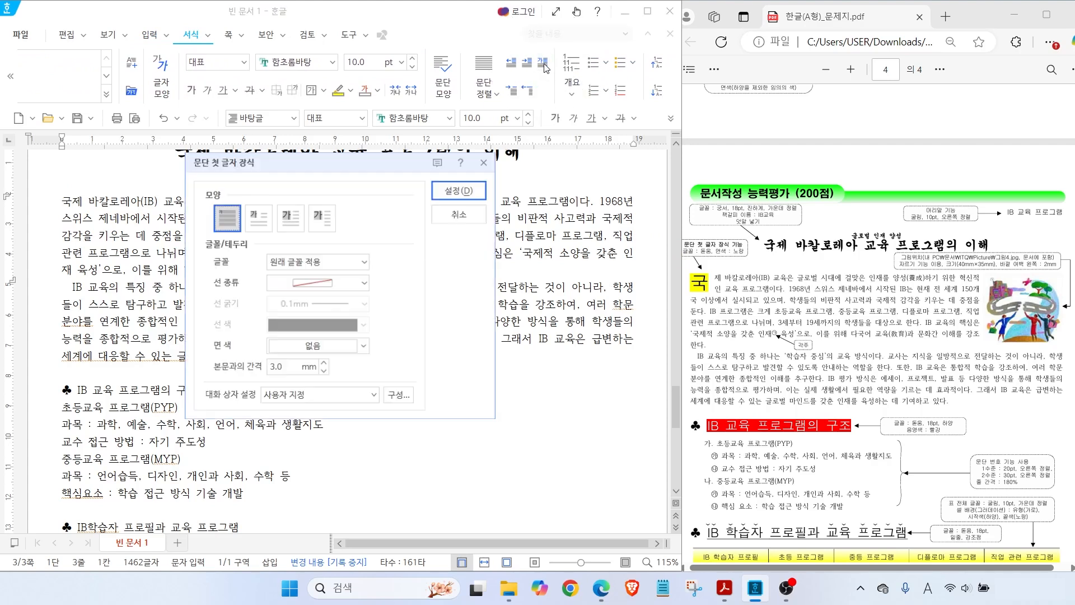
left_click(265, 219)
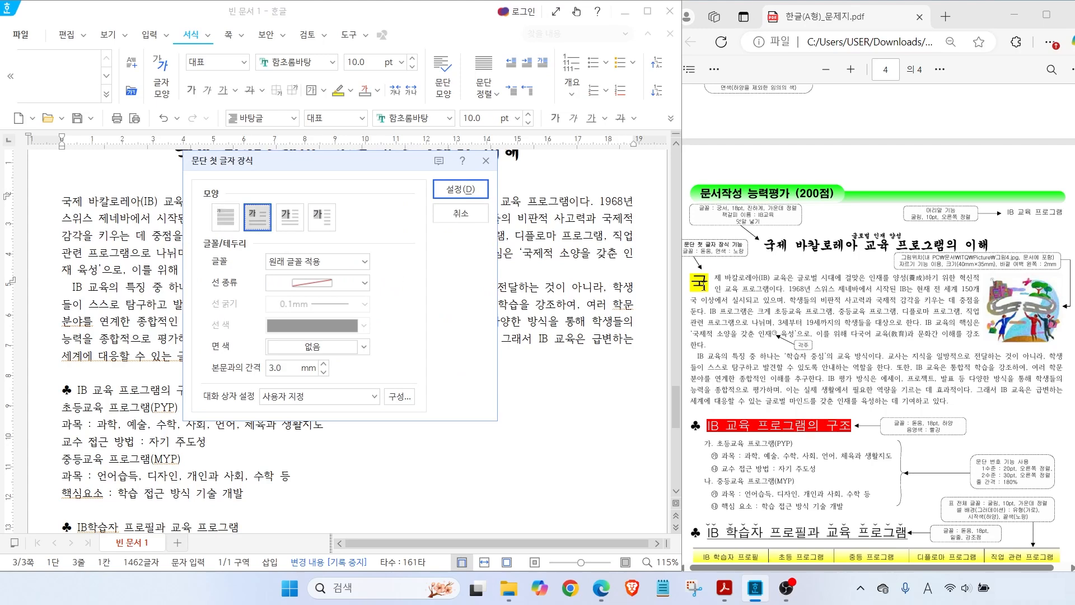
Give the drop cap the 돋움 font and a yellow background, and apply it
key("ctrl")
key("ctrl")
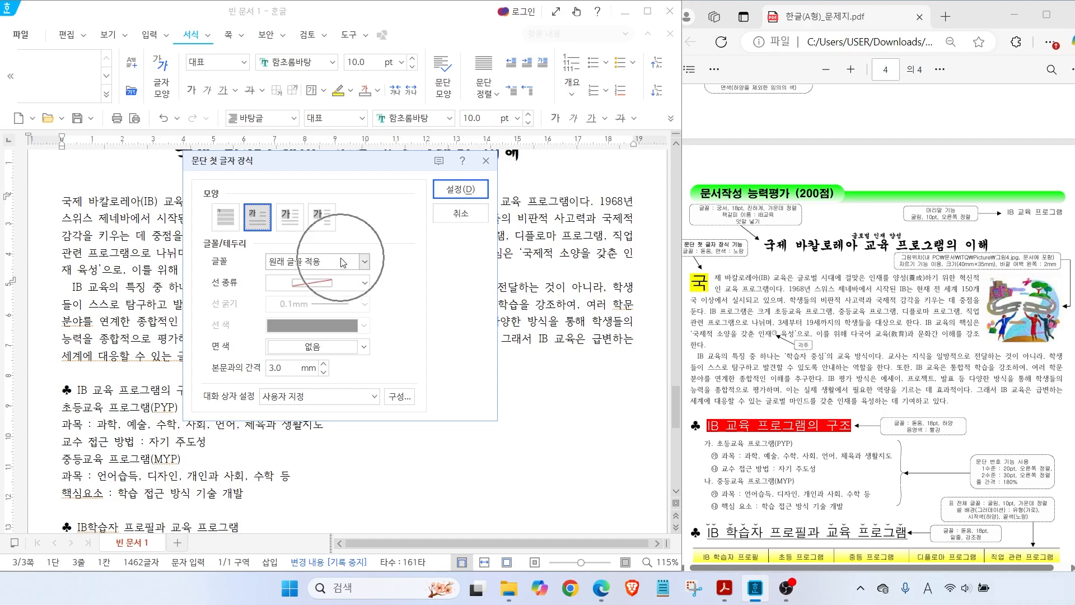
left_click(365, 264)
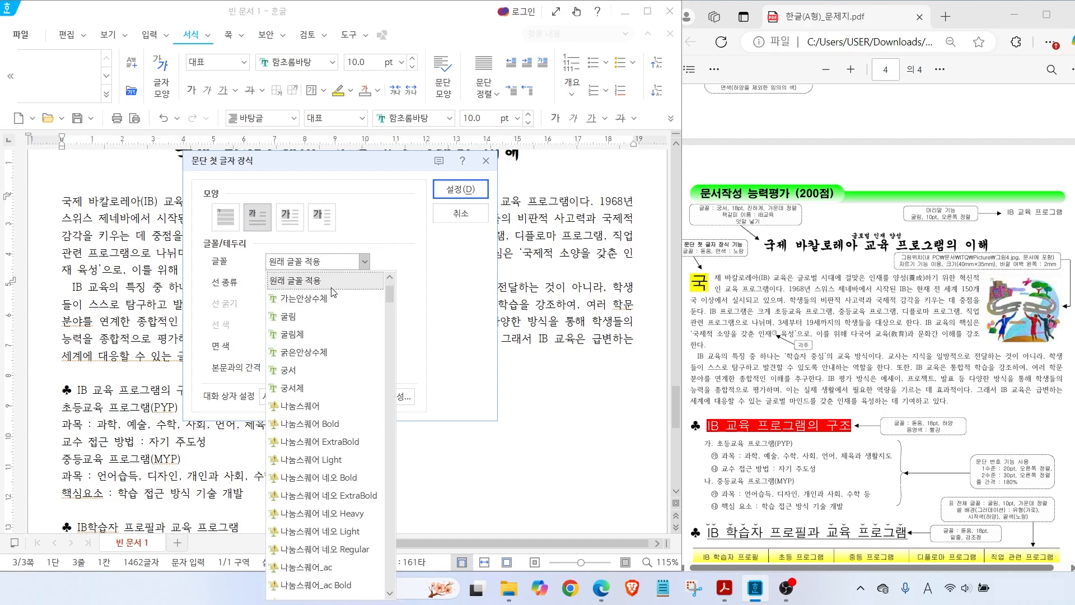
scroll(327, 498, "down", 6)
left_click(314, 389)
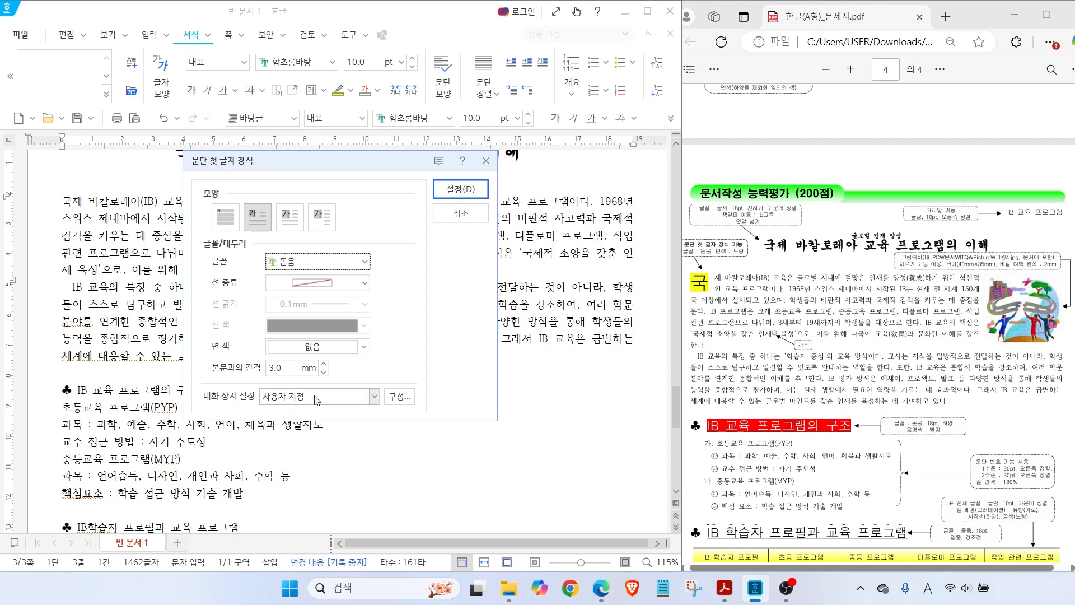
left_click(365, 347)
left_click(347, 465)
left_click(459, 190)
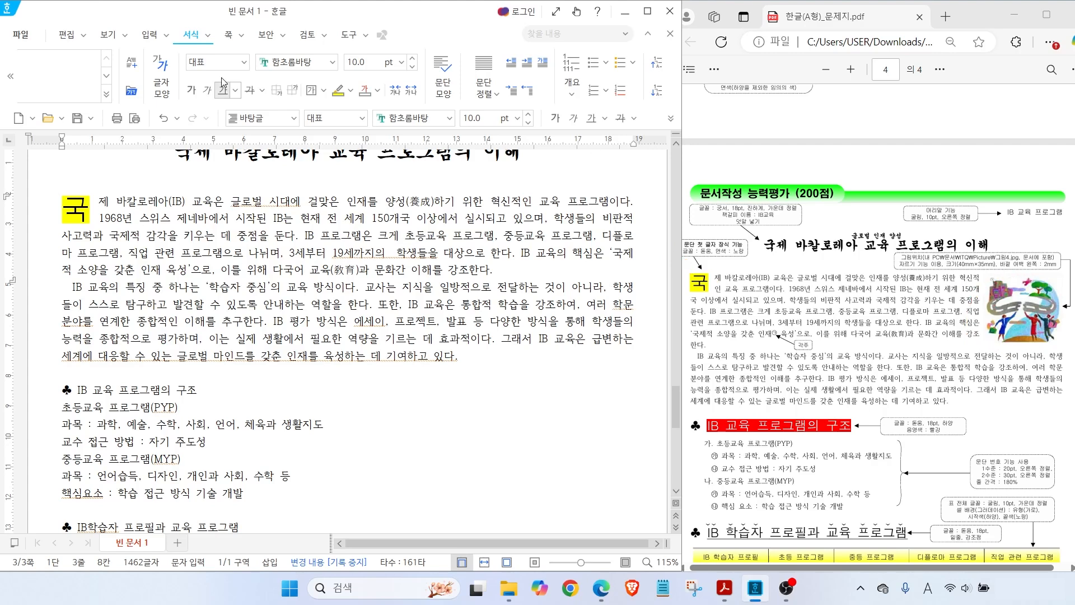
left_click(150, 34)
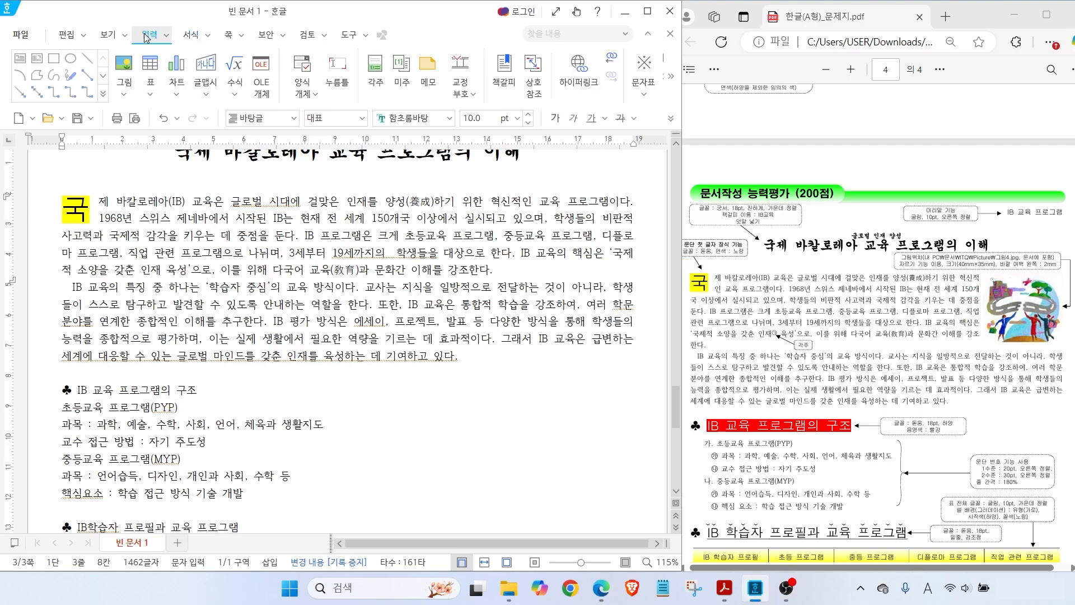
Insert 그림4.jpg and draw its frame beside the first body paragraph
left_click(128, 66)
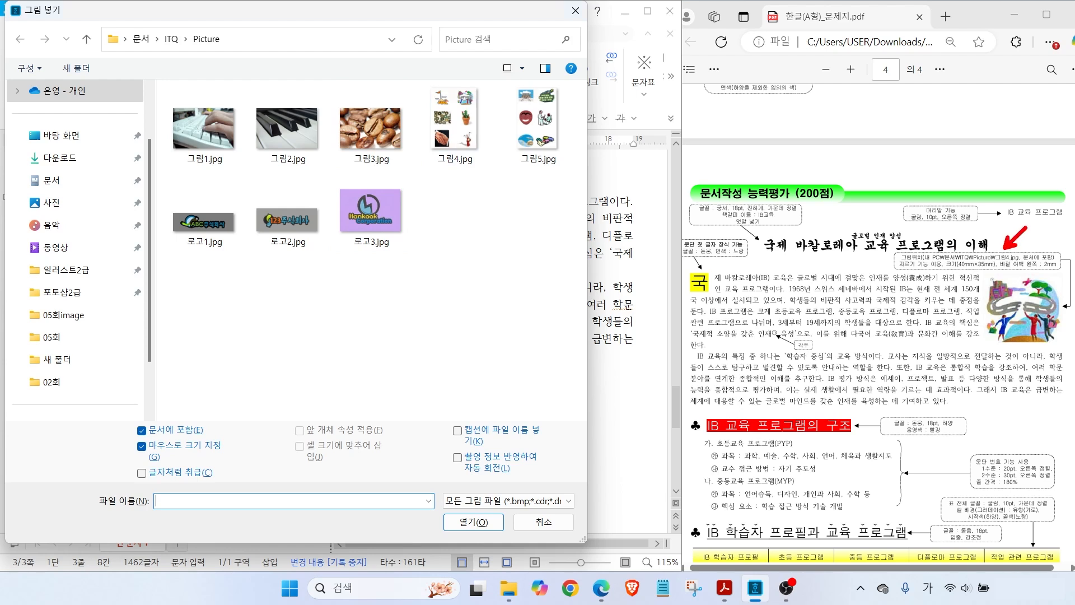
mouse_move(470, 181)
left_mouse_down()
mouse_move(412, 178)
mouse_move(476, 90)
mouse_move(469, 178)
left_mouse_up()
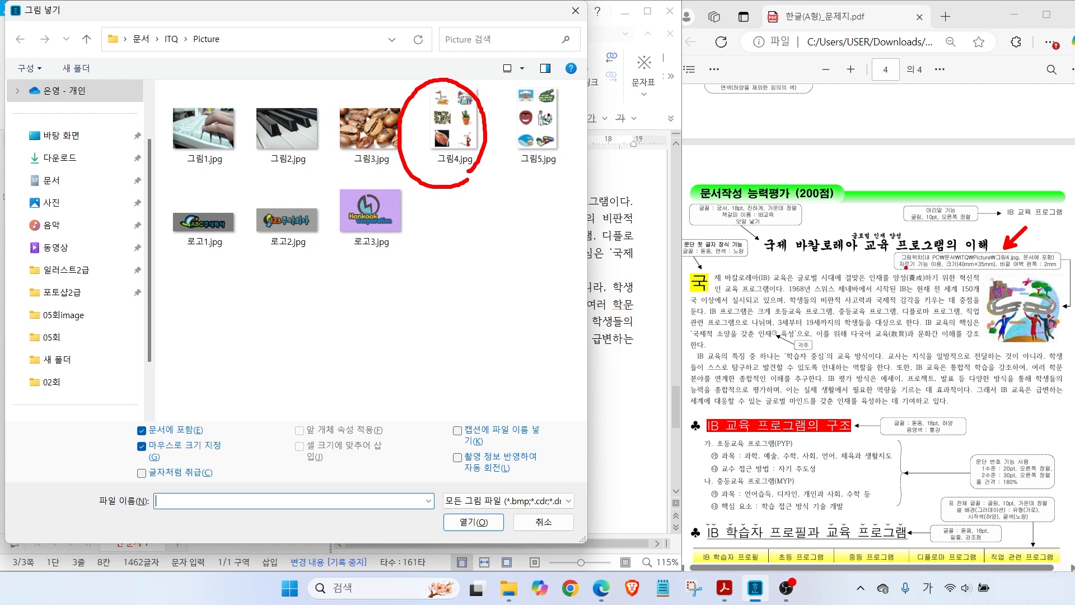
left_click_drag(890, 272, 948, 273)
left_click(455, 121)
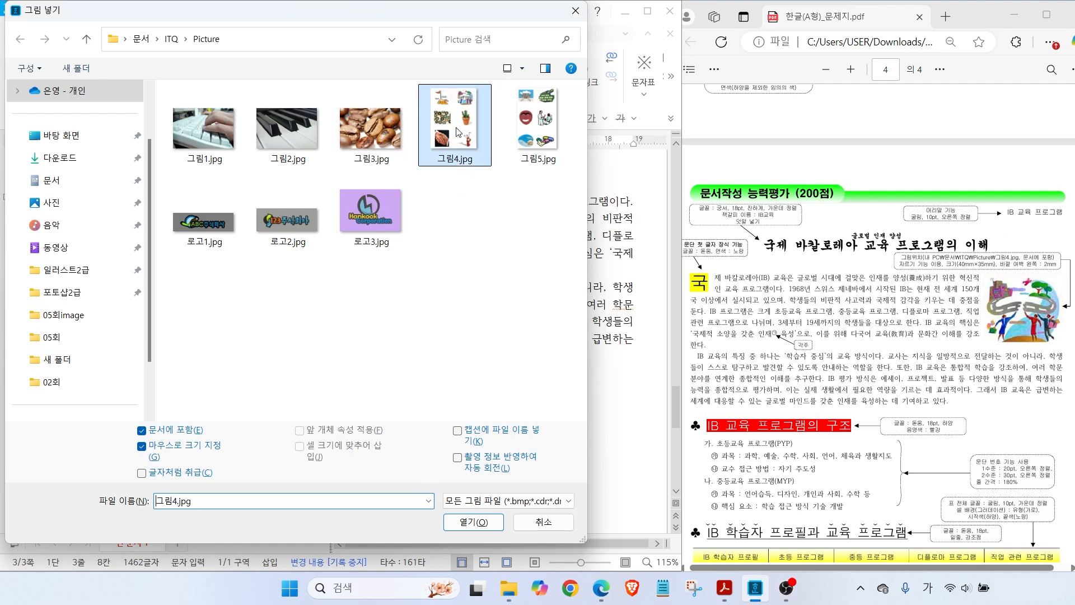
left_click(475, 524)
left_click_drag(411, 197, 562, 362)
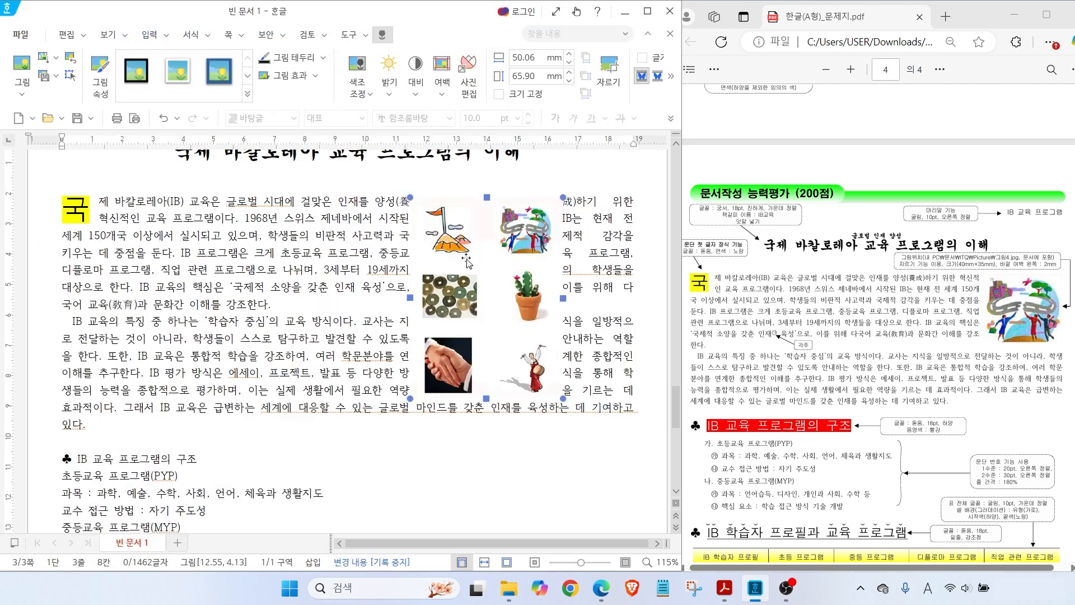
mouse_move(419, 47)
left_mouse_down()
mouse_move(361, 28)
mouse_move(413, 46)
left_mouse_up()
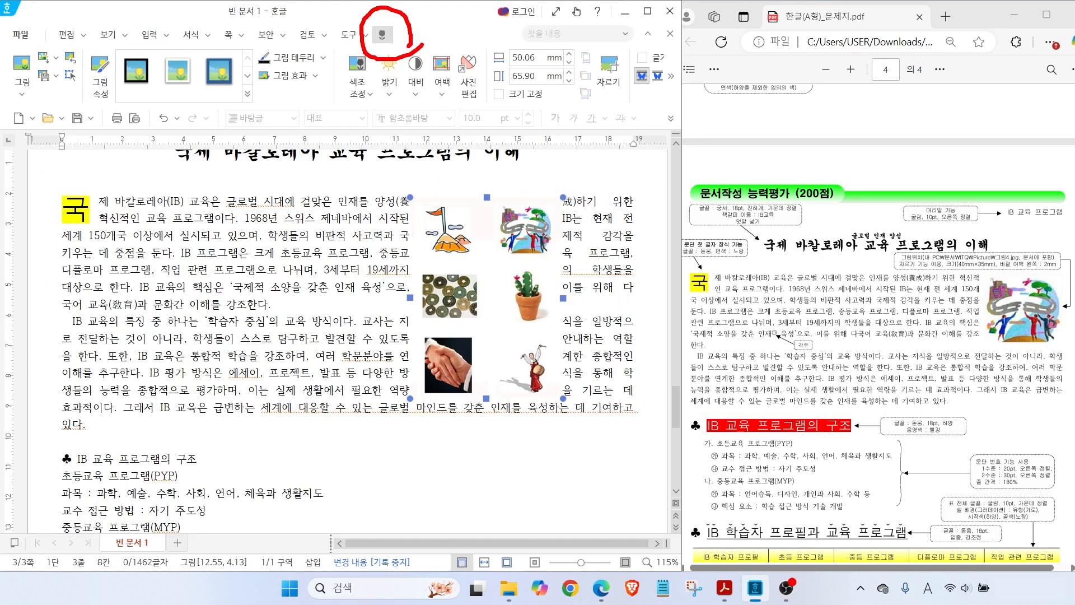
Crop the clip-art grid to the top-right winding-road image, now 24.11 × 23.01 mm
mouse_move(634, 97)
left_mouse_down()
mouse_move(570, 70)
mouse_move(626, 87)
mouse_move(656, 132)
left_mouse_up()
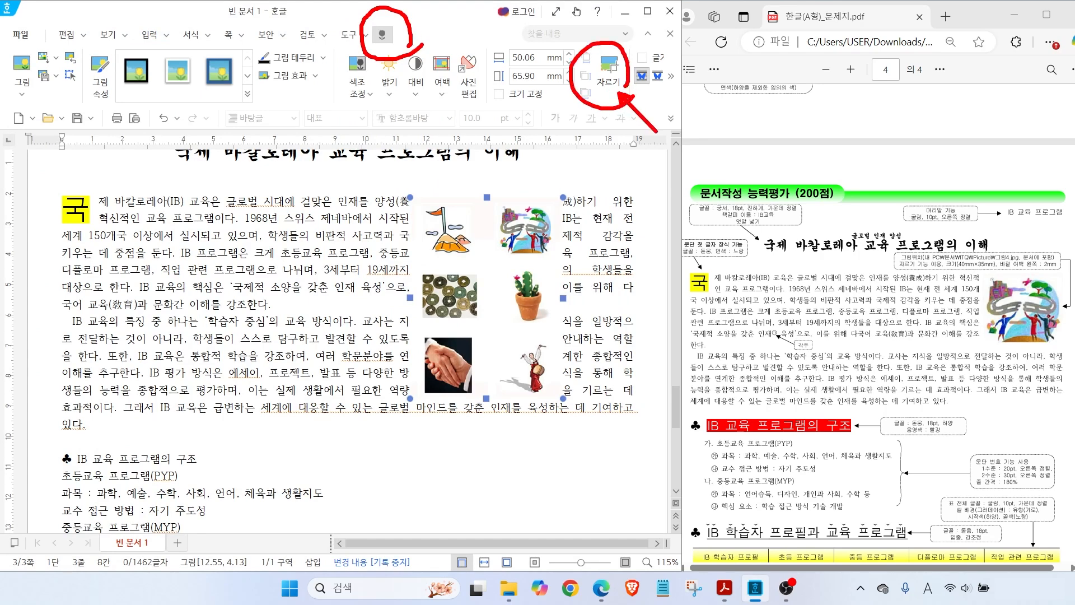
key("Escape")
left_click(612, 78)
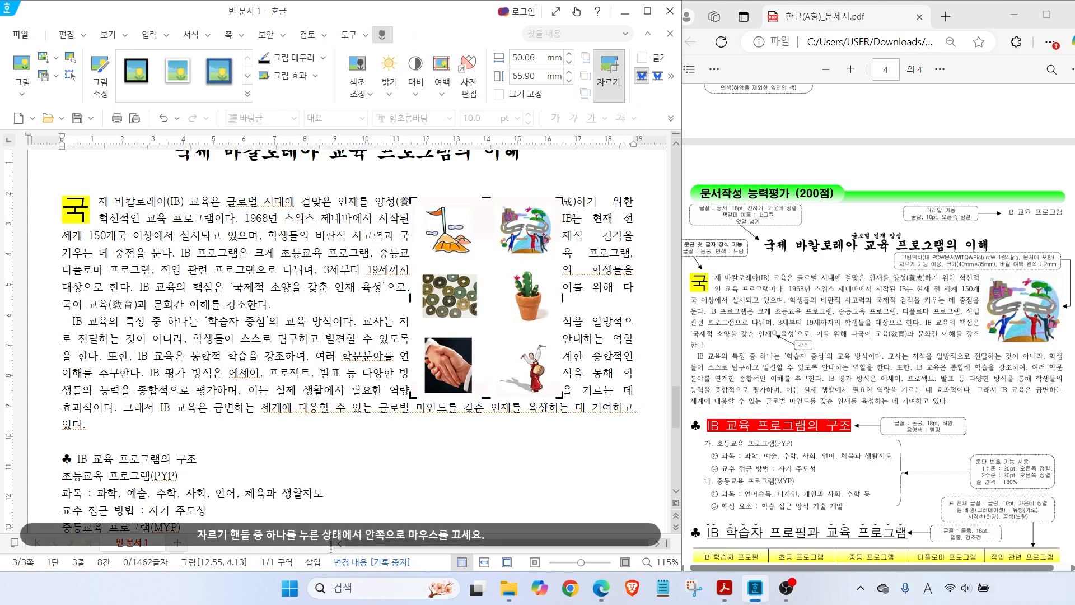
left_click_drag(586, 183, 566, 197)
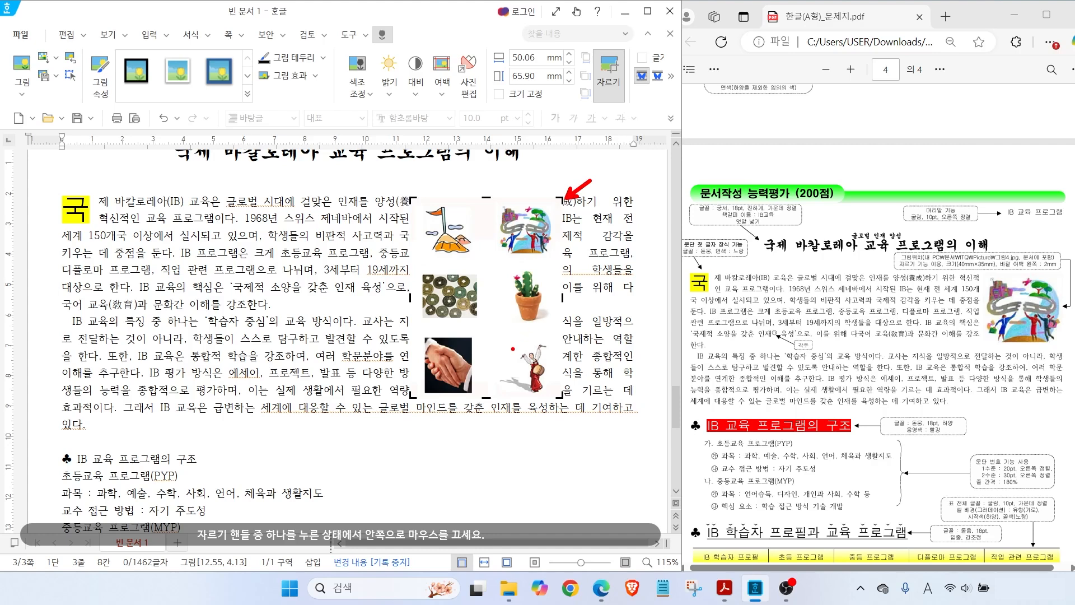
mouse_move(429, 407)
left_mouse_down()
mouse_move(397, 400)
mouse_move(425, 430)
mouse_move(413, 395)
mouse_move(490, 267)
left_mouse_up()
key("Escape")
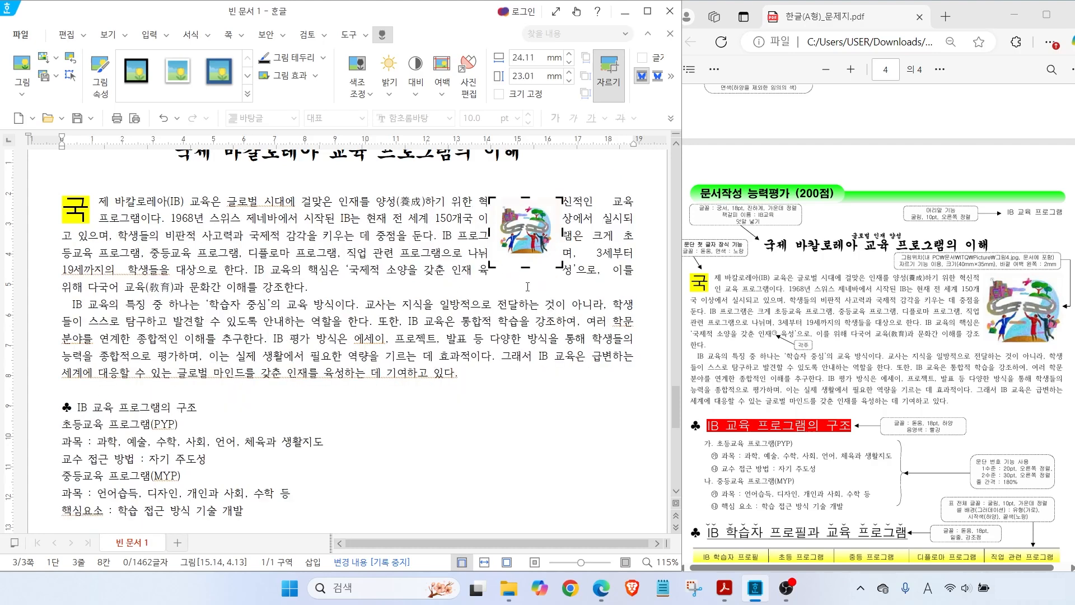
double_click(526, 234)
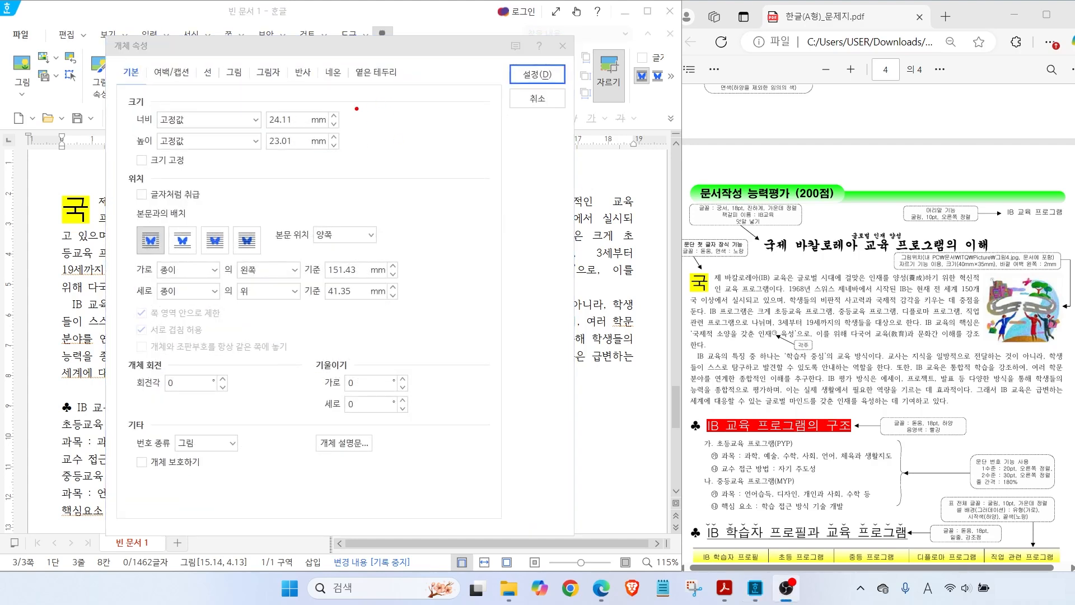
Set the picture to 40 mm wide and 35 mm high with its size locked
left_click_drag(299, 108, 324, 94)
left_click_drag(296, 159, 325, 180)
left_click_drag(937, 273, 1008, 273)
double_click(280, 119)
type("40")
key("Tab")
key("Tab")
type("35")
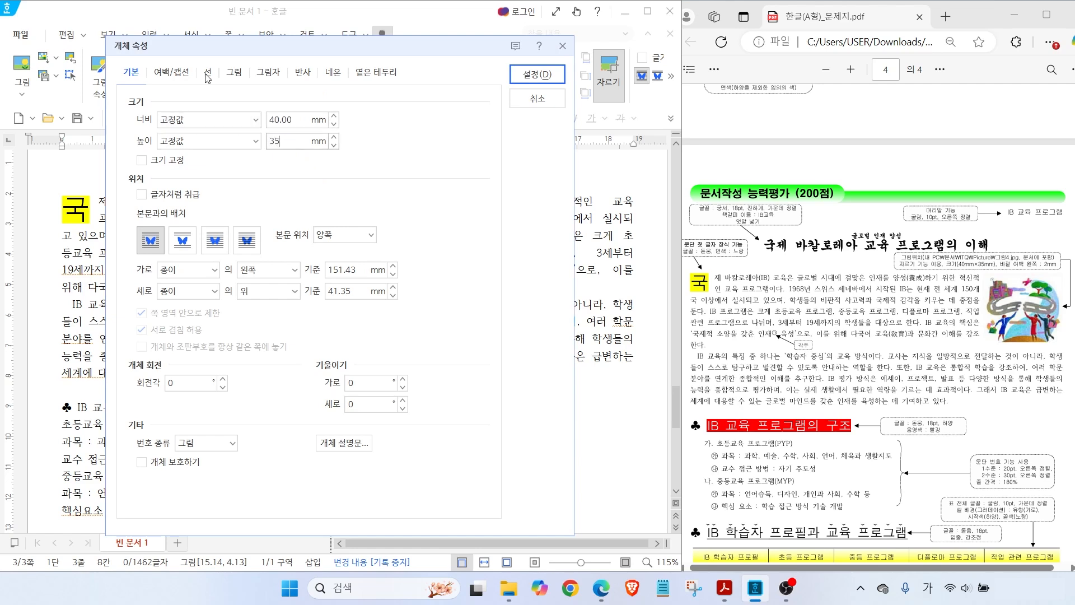
left_click(142, 160)
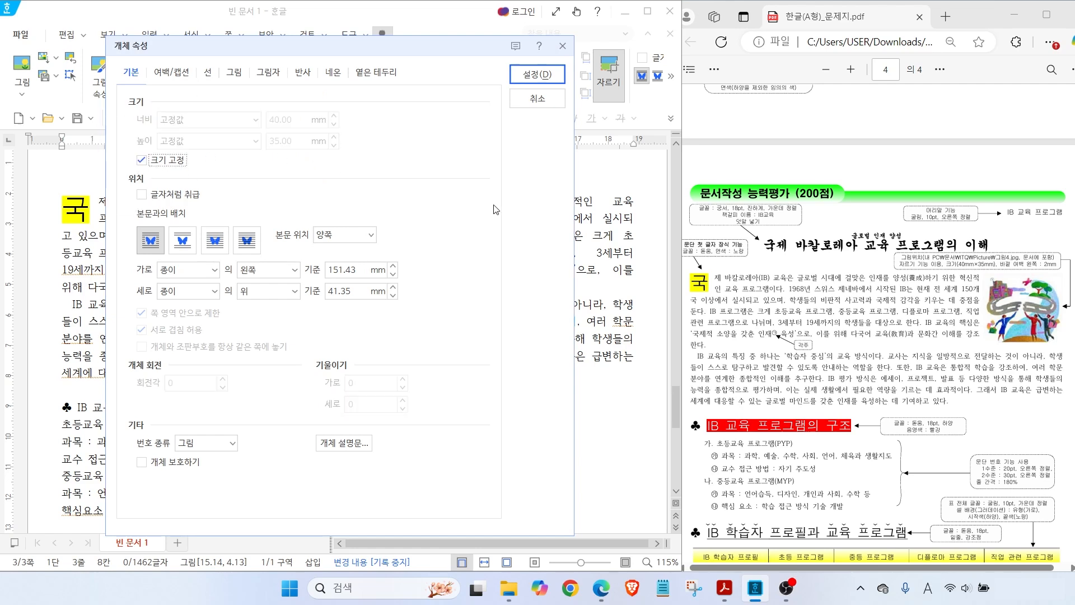
Give the picture a 2 mm left outer margin and apply the settings
key("alt")
left_click_drag(995, 269, 1062, 269)
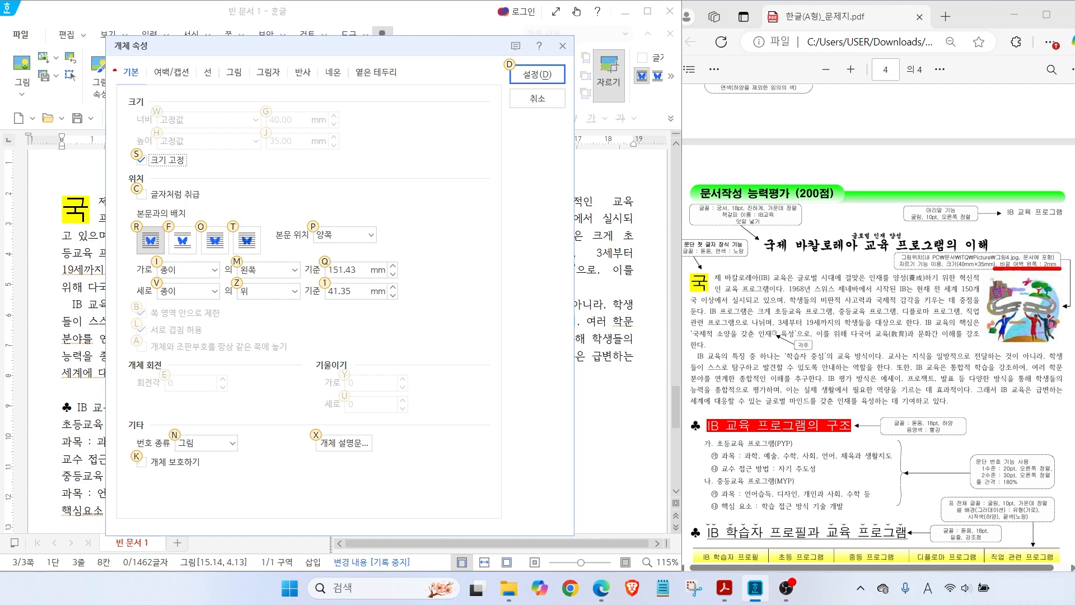
mouse_move(200, 83)
left_mouse_down()
mouse_move(167, 96)
mouse_move(203, 60)
mouse_move(201, 88)
left_mouse_up()
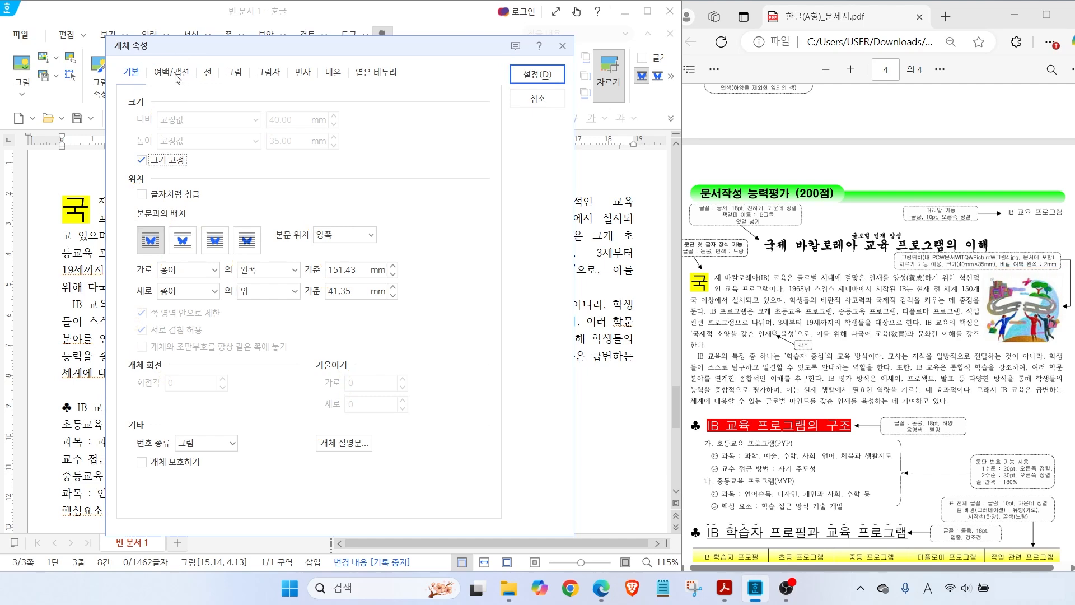
left_click(177, 78)
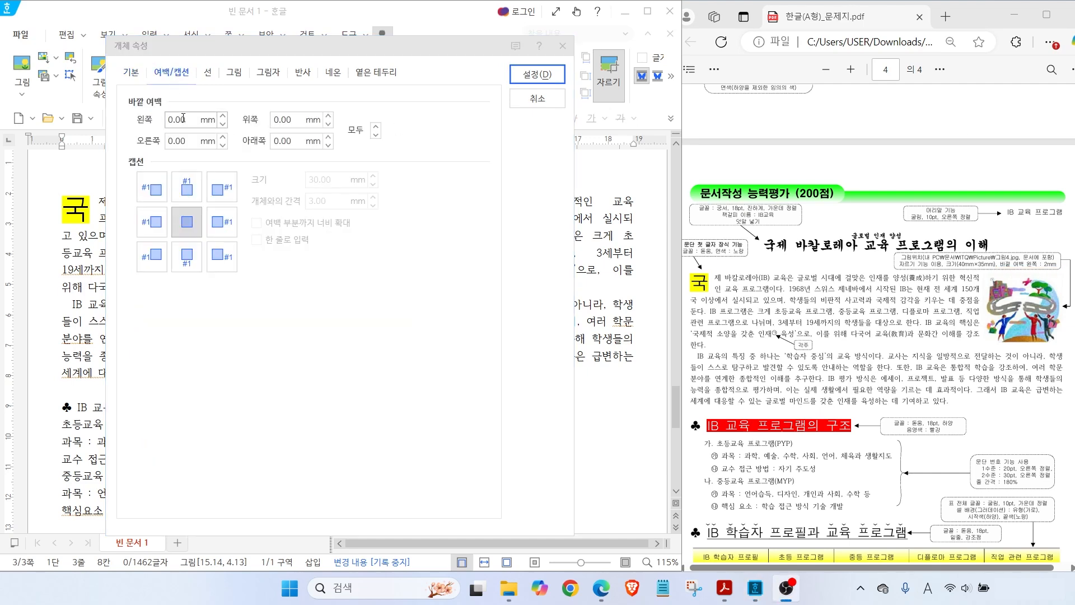
left_click(224, 116)
left_click(223, 116)
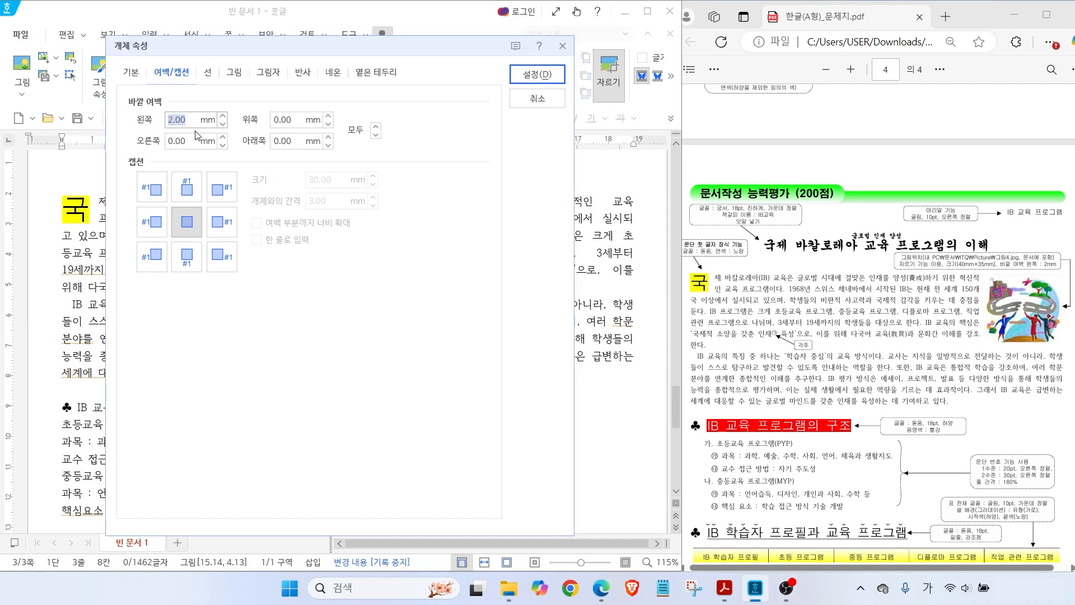
left_click(535, 84)
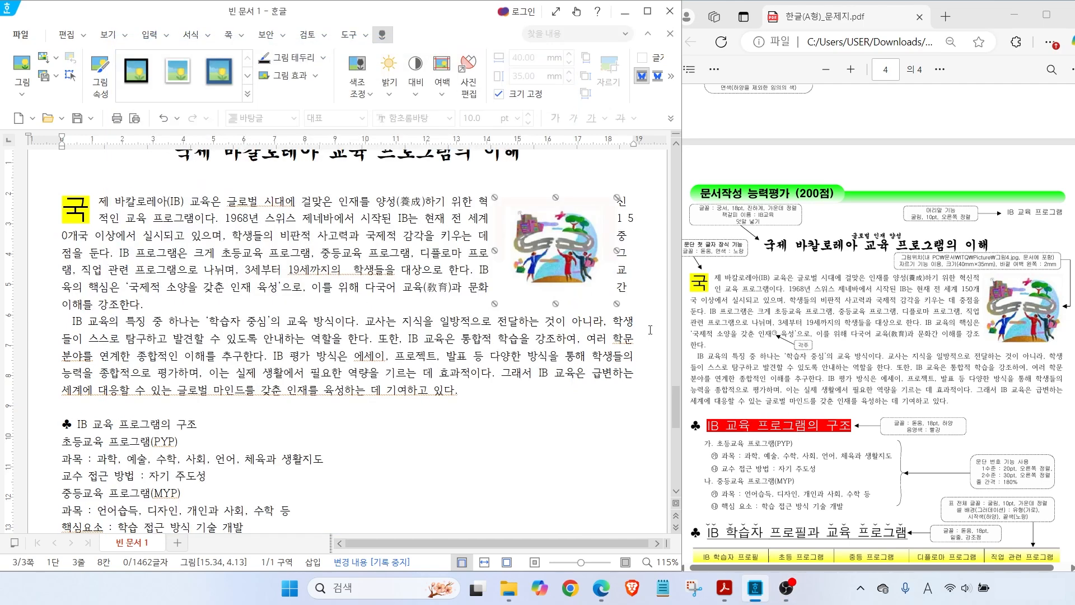
Move the picture flush against the right text edge of the paragraph
left_click_drag(566, 277, 584, 279)
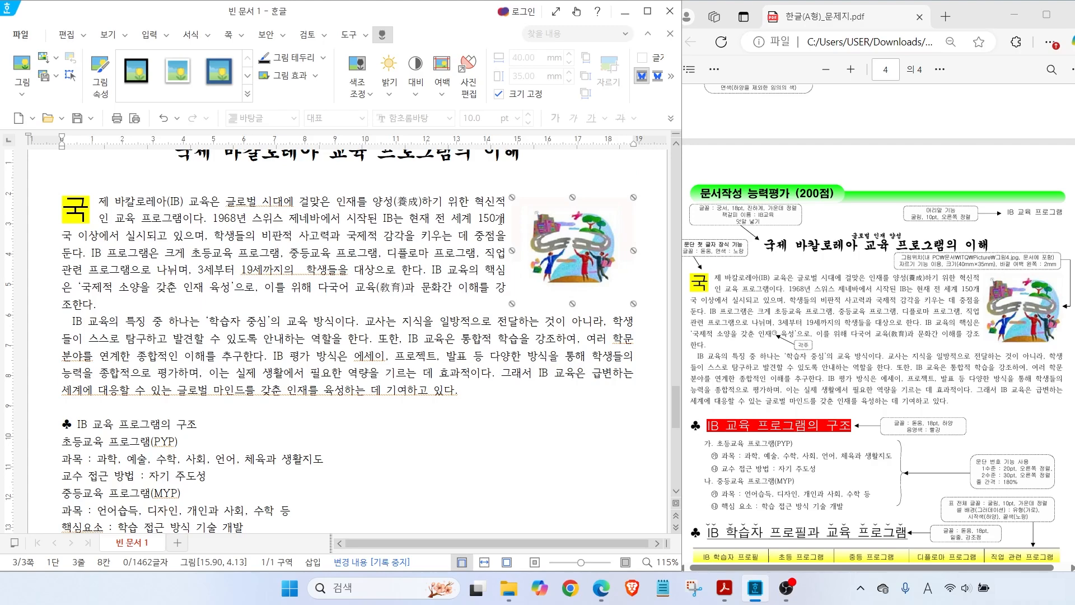
mouse_move(829, 365)
left_mouse_down()
mouse_move(755, 321)
mouse_move(826, 364)
left_mouse_up()
left_click(204, 287)
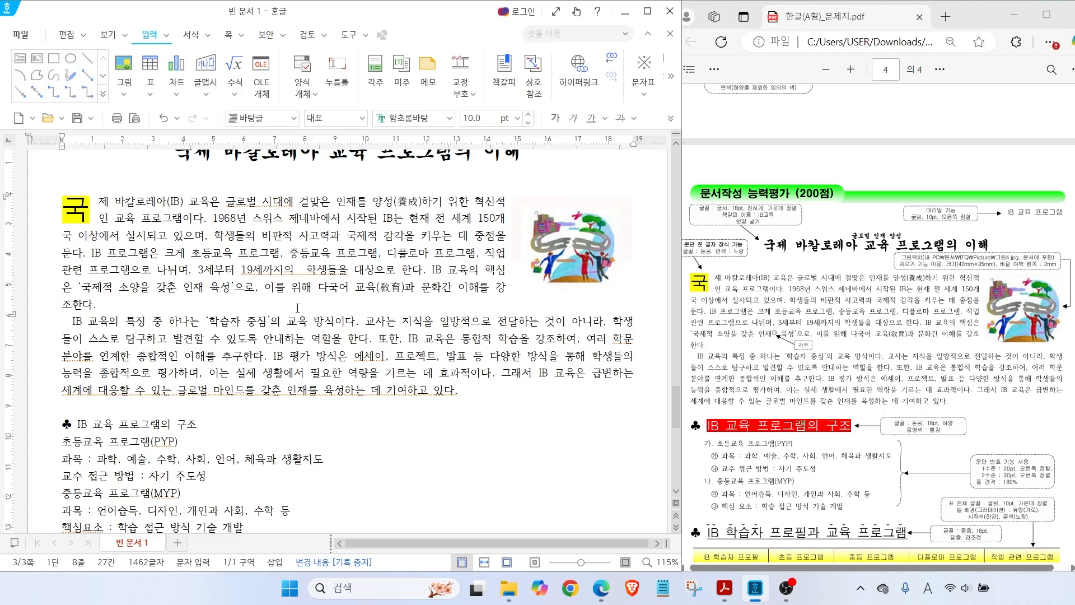
Add a footnote after 인재 reading 'IB 학습자상은 탐구하는 사람, 지식이 풍부한 사람 이외에 8가지를 제시'
left_click(375, 73)
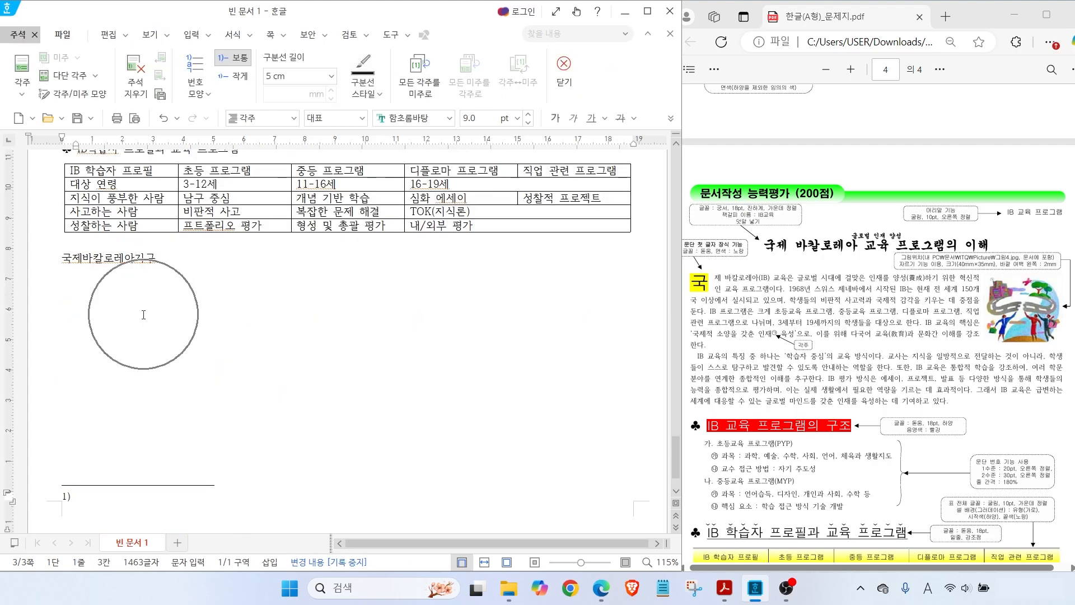
scroll(770, 422, "down", 3)
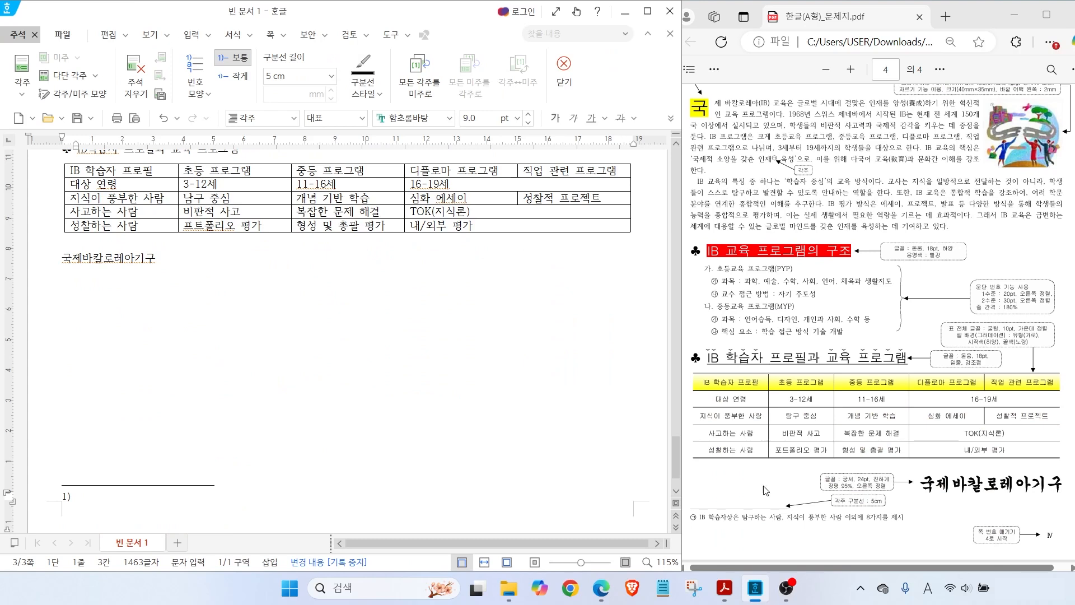
key("Hangul")
left_click_drag(678, 508, 916, 539)
left_click_drag(92, 498, 149, 457)
type("ㅑ")
key("BackSpace")
key("Hangul")
type("IB")
key("Hangul")
type("학습자상은 ")
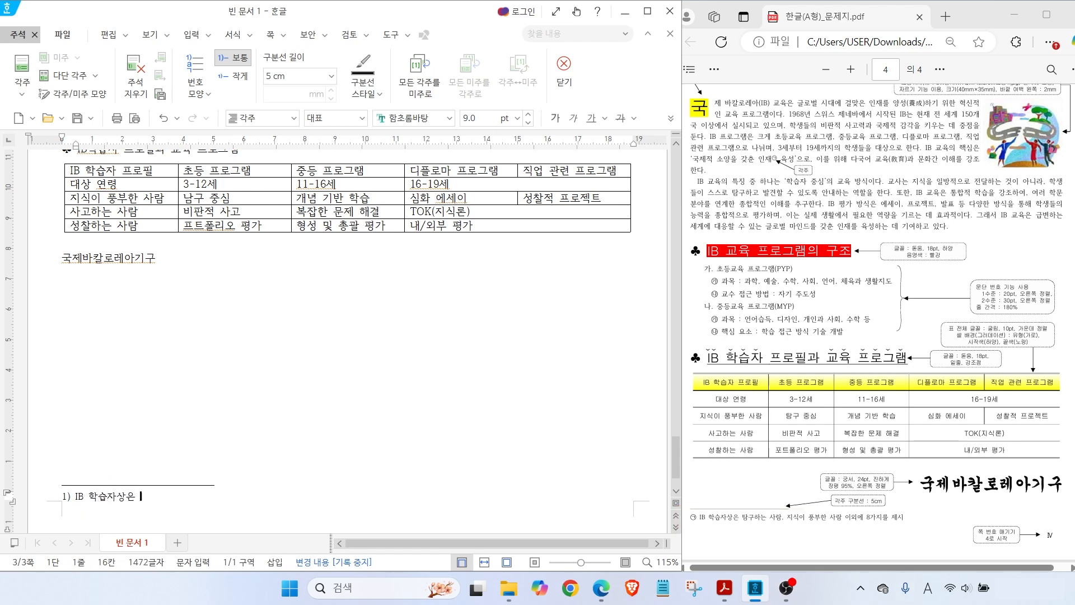
type("탐구하는 사람, 지식이 풍부한 사람 이외에 ")
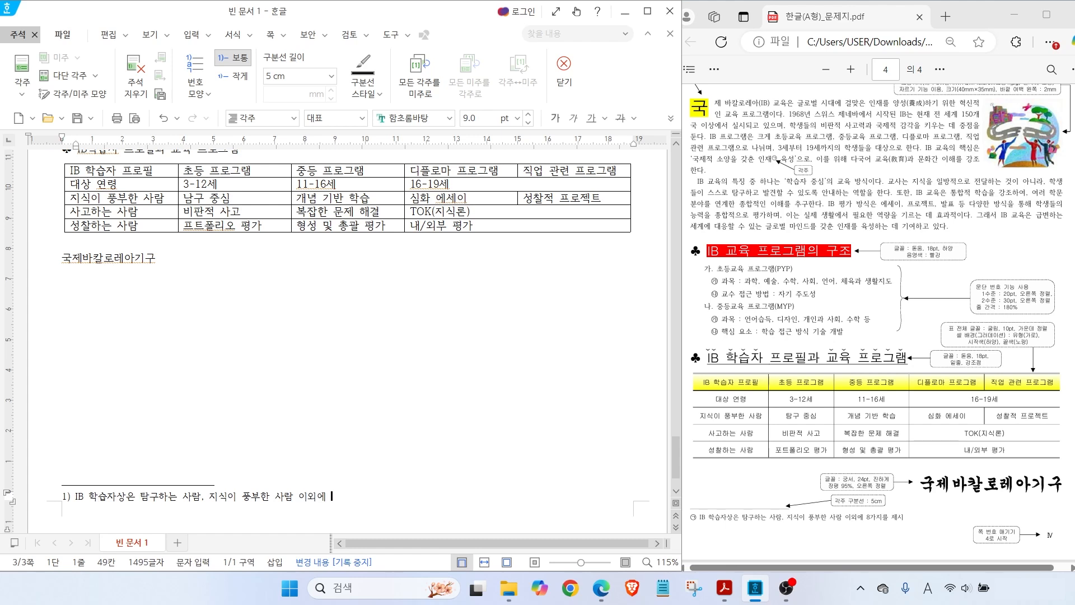
type("8가지를 제시")
Number the footnote with circled letters ㉠ and return to the body text
left_click_drag(862, 508, 898, 547)
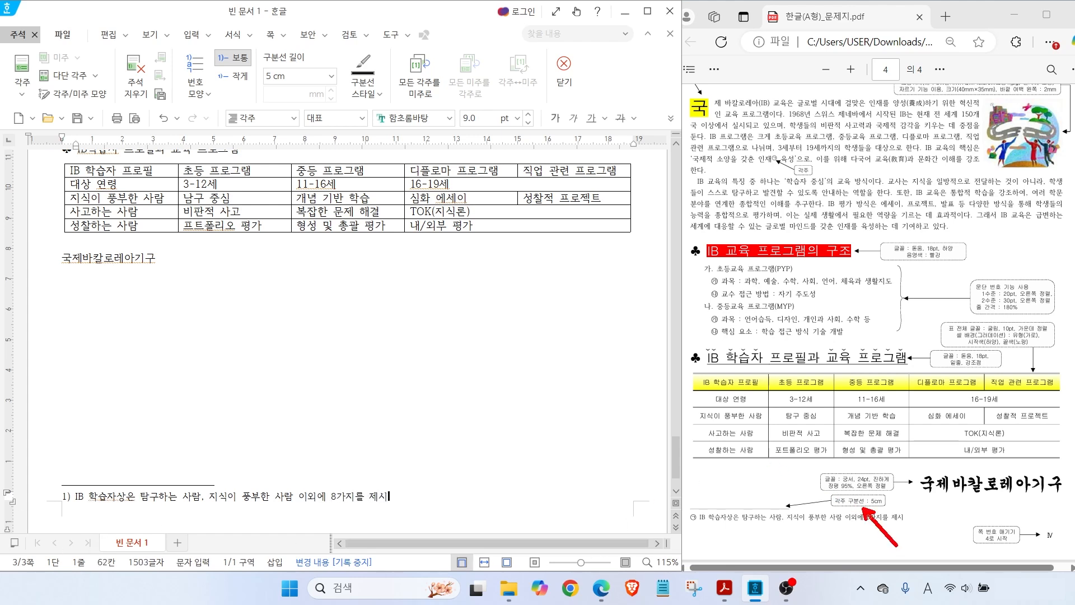
left_click_drag(829, 513, 894, 513)
mouse_move(47, 60)
left_mouse_down()
mouse_move(3, 54)
mouse_move(40, 10)
mouse_move(44, 56)
left_mouse_up()
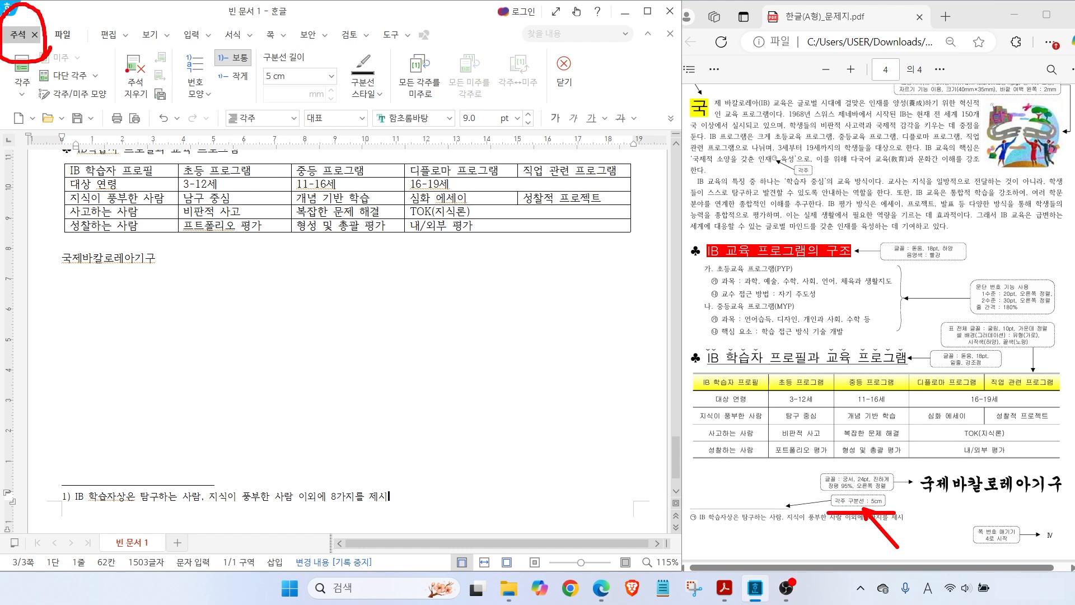
left_click_drag(31, 105, 577, 105)
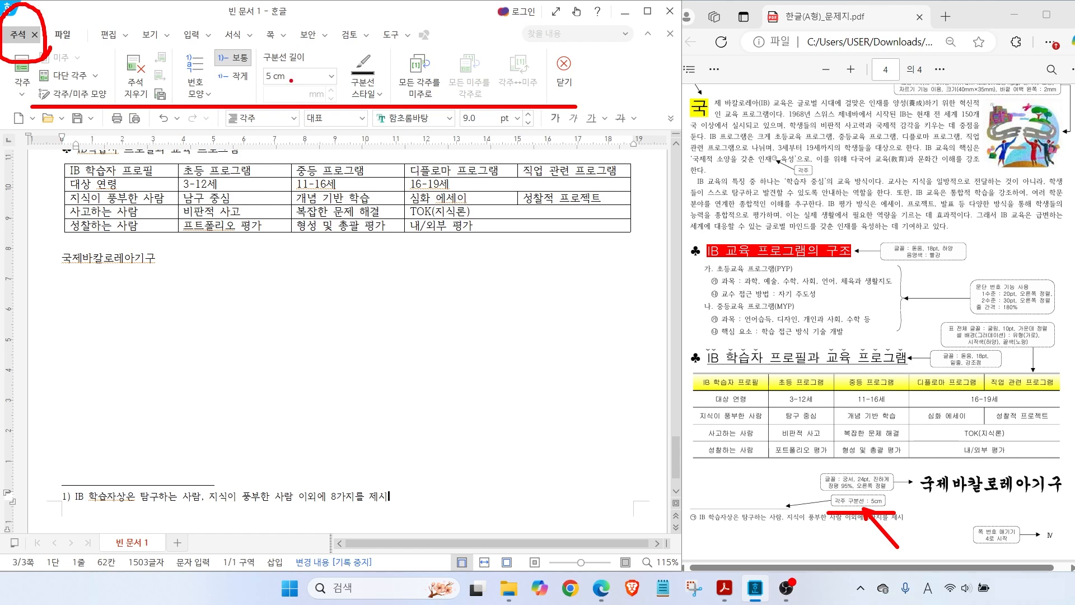
left_click_drag(252, 53, 355, 87)
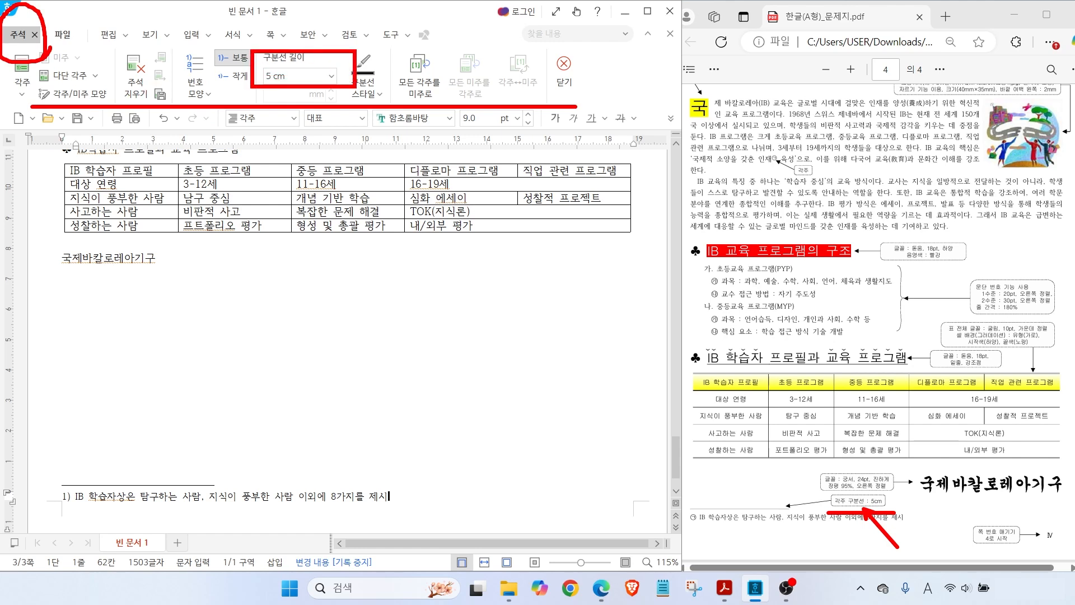
left_click_drag(63, 483, 65, 501)
left_click_drag(67, 468, 75, 511)
mouse_move(712, 529)
left_mouse_down()
mouse_move(709, 498)
mouse_move(701, 529)
mouse_move(702, 507)
mouse_move(691, 524)
left_mouse_up()
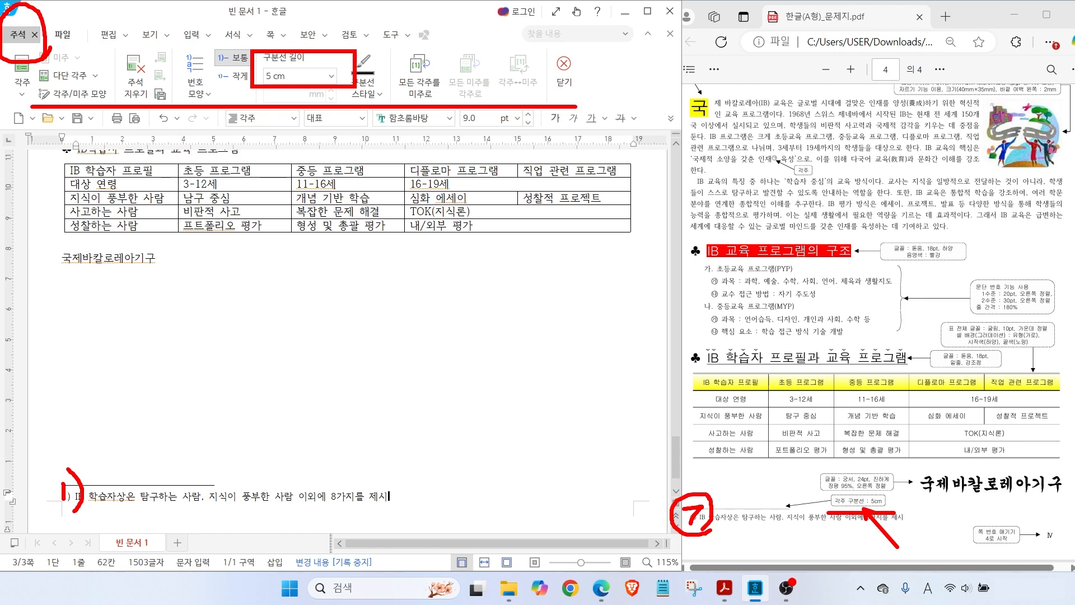
key("Escape")
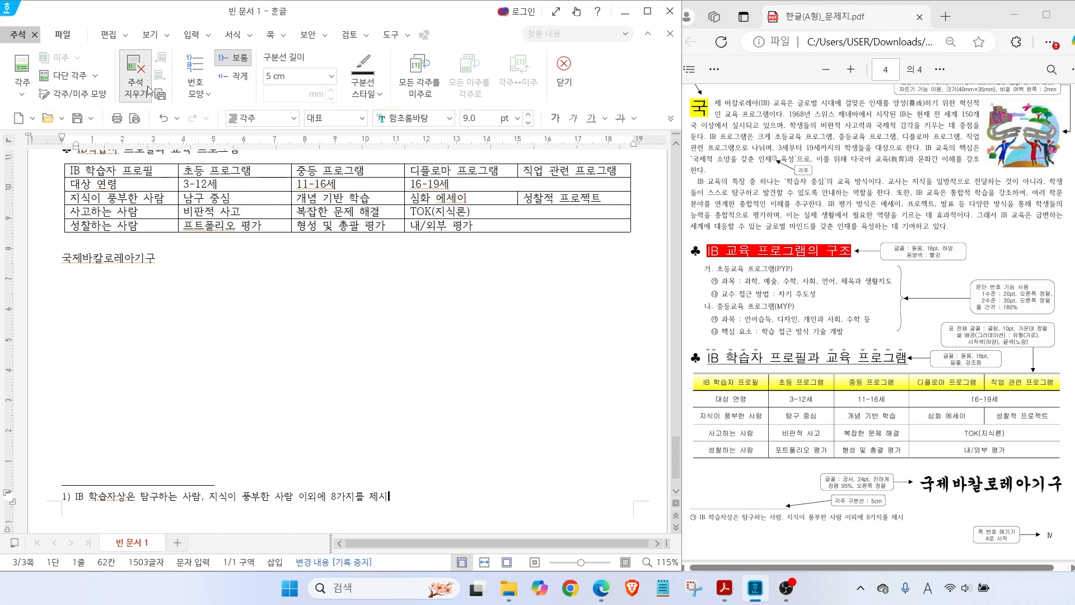
key("ctrl")
left_click(80, 96)
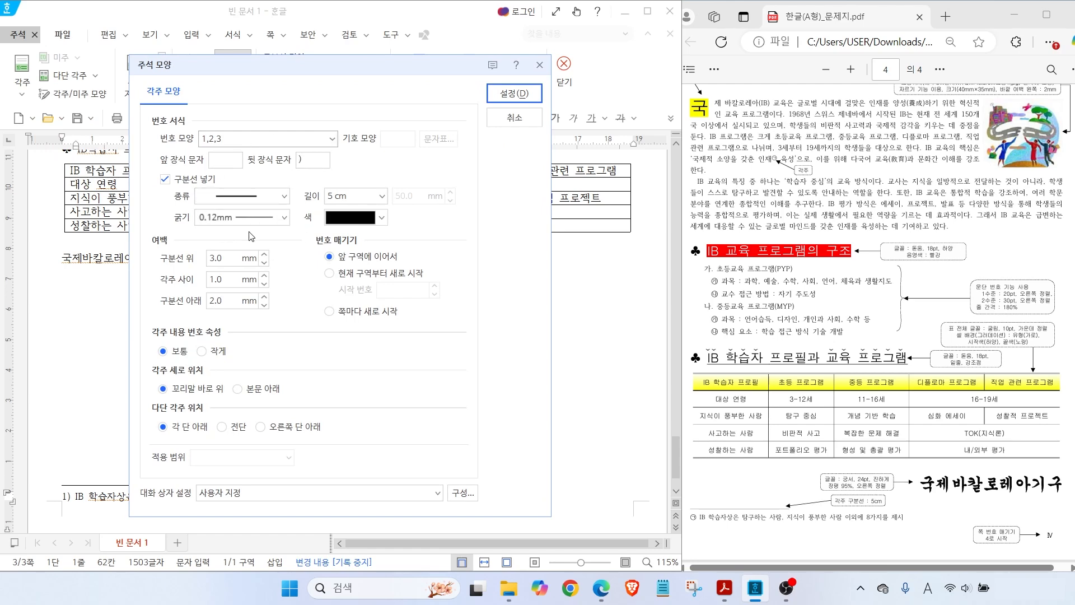
left_click(502, 118)
left_click(196, 99)
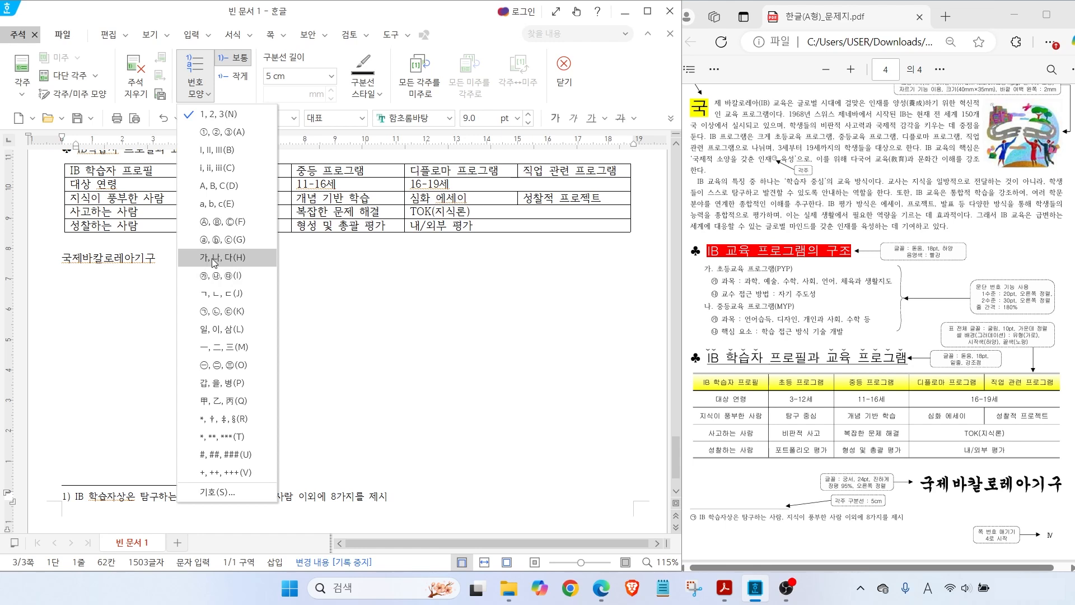
left_click(216, 312)
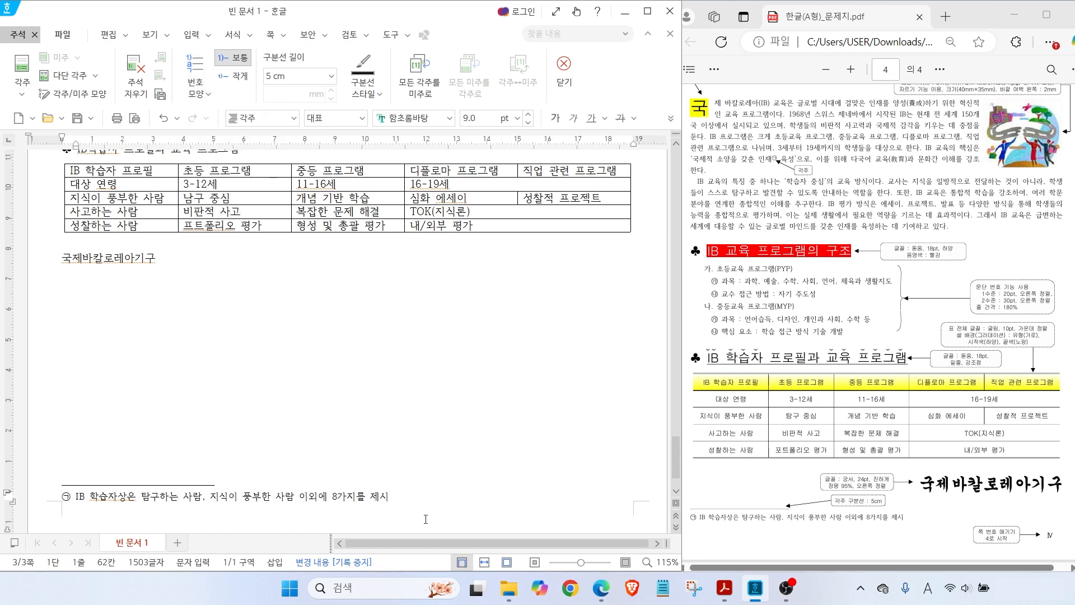
left_click(563, 72)
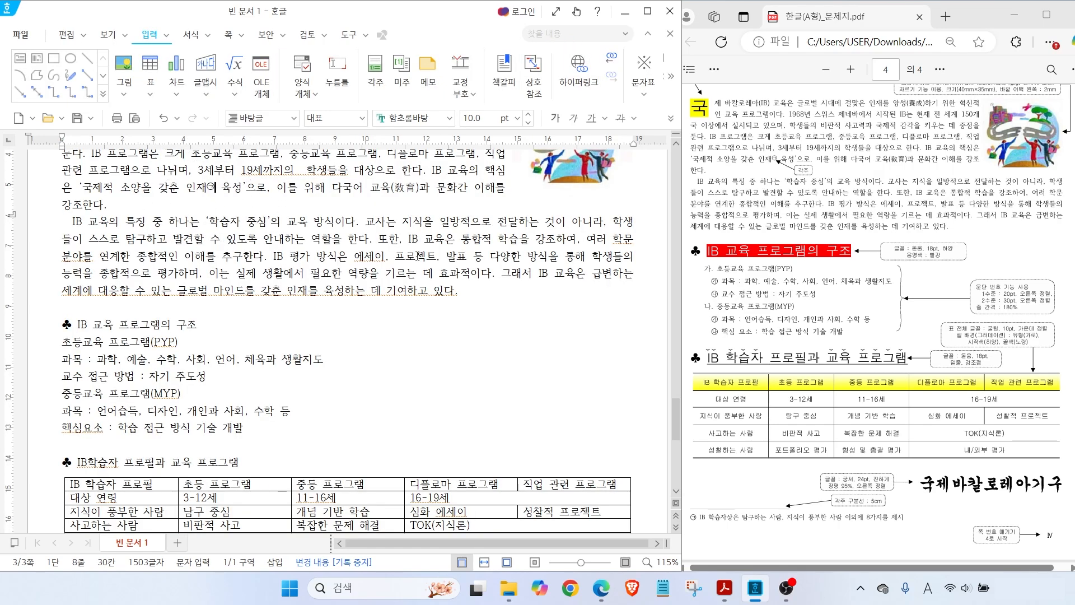
Set the heading 'IB 교육 프로그램의 구조' to 돋움, 18 pt
mouse_move(823, 184)
left_mouse_down()
mouse_move(806, 191)
mouse_move(820, 166)
mouse_move(822, 185)
left_mouse_up()
mouse_move(182, 206)
left_mouse_down()
mouse_move(229, 204)
mouse_move(225, 196)
left_mouse_up()
key("Escape")
mouse_move(914, 241)
left_mouse_down()
mouse_move(934, 223)
mouse_move(958, 227)
left_mouse_up()
left_click_drag(955, 288, 934, 261)
left_click_drag(710, 261, 857, 258)
mouse_move(704, 251)
left_mouse_down()
mouse_move(696, 268)
mouse_move(687, 241)
left_mouse_up()
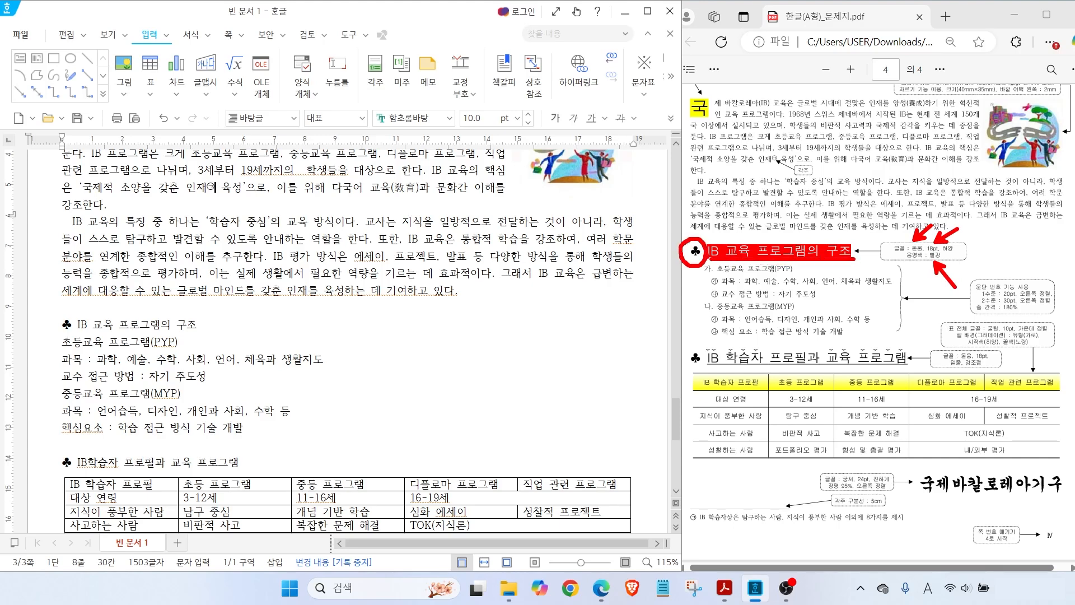
key("Escape")
left_click_drag(200, 328, 64, 325)
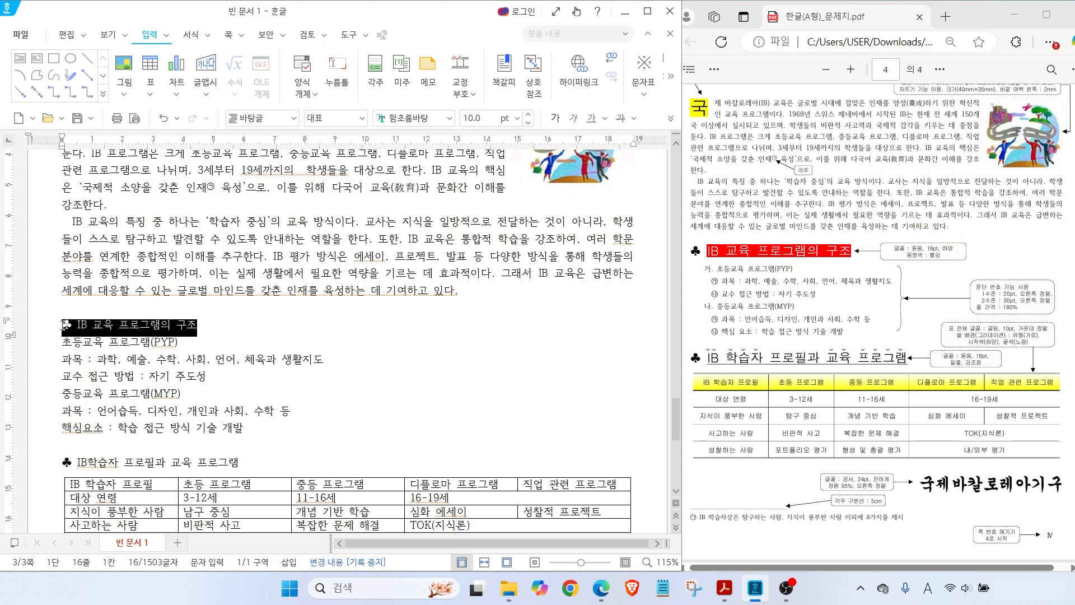
left_click(449, 118)
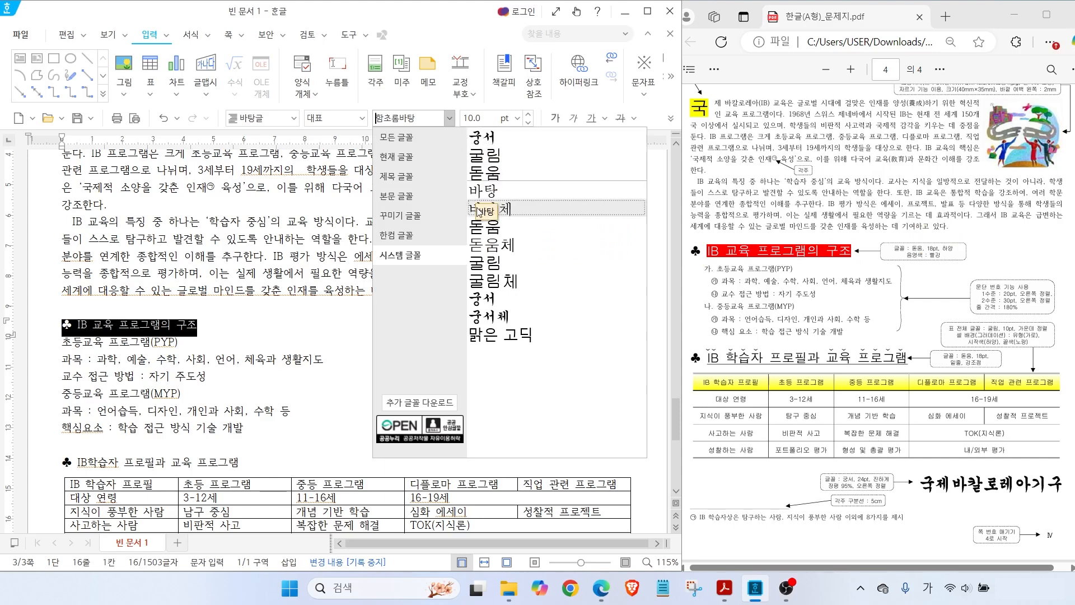
left_click(482, 174)
left_click(518, 118)
left_click(473, 334)
key("Escape")
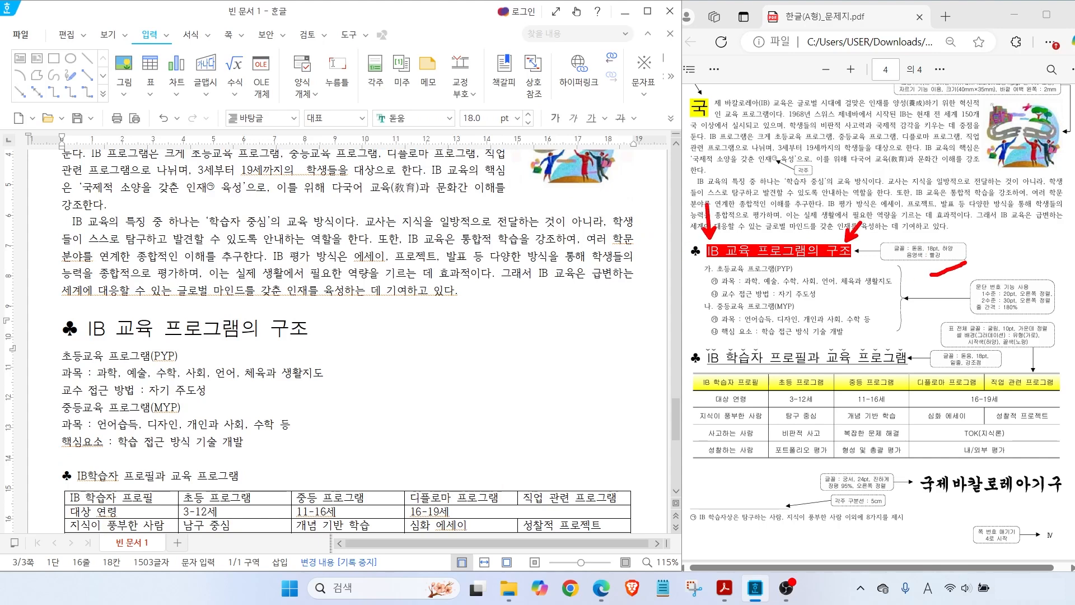
Give the 'IB 교육 프로그램의 구조' heading white text on red shading
left_click_drag(88, 329, 309, 331)
right_click(246, 329)
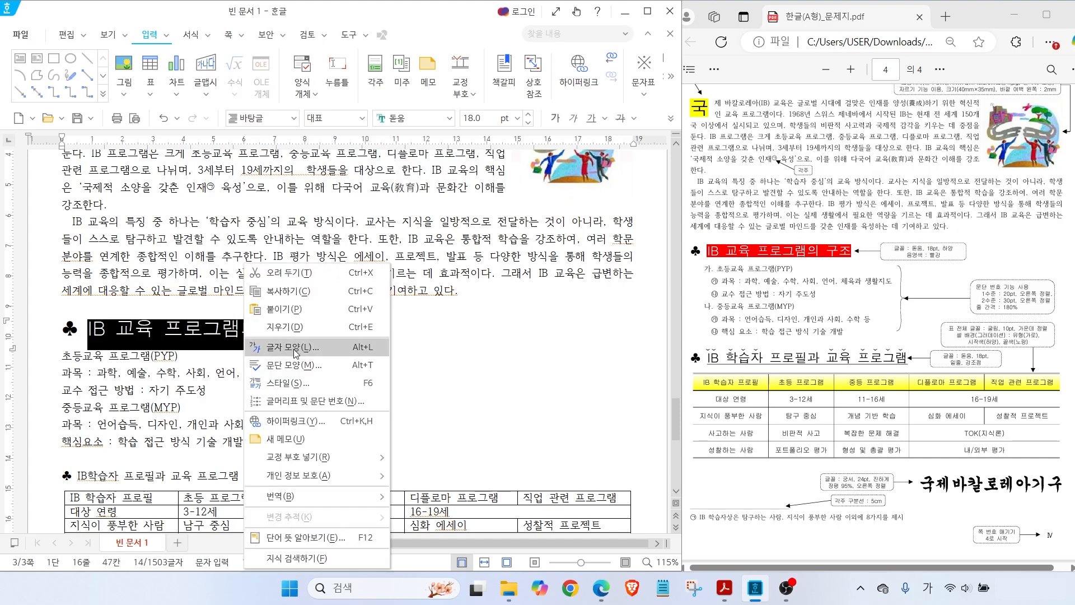
left_click(297, 348)
left_click_drag(236, 107, 312, 95)
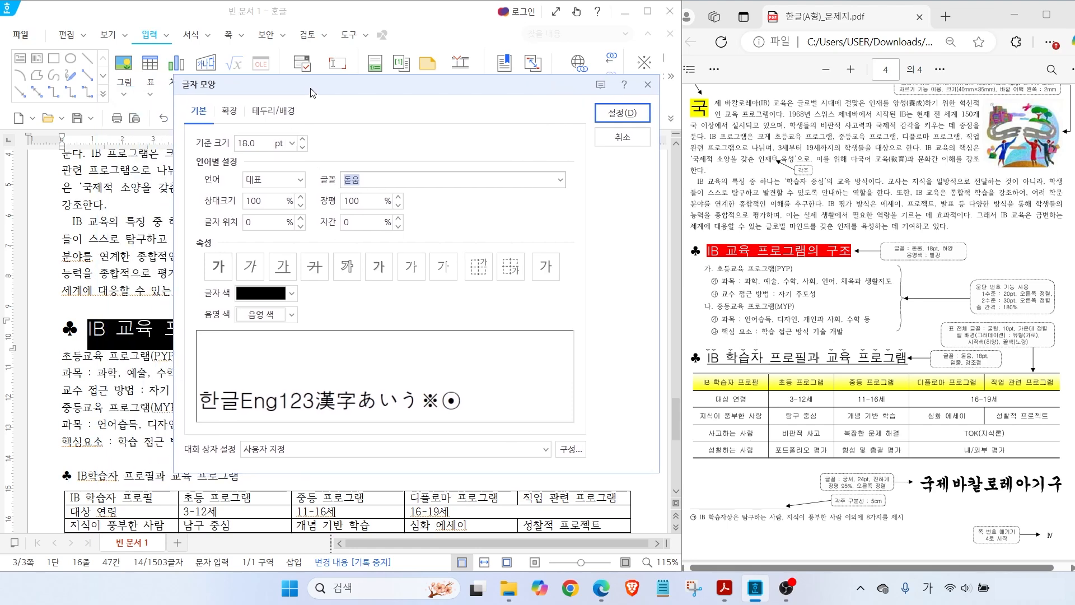
left_click(275, 294)
left_click(247, 340)
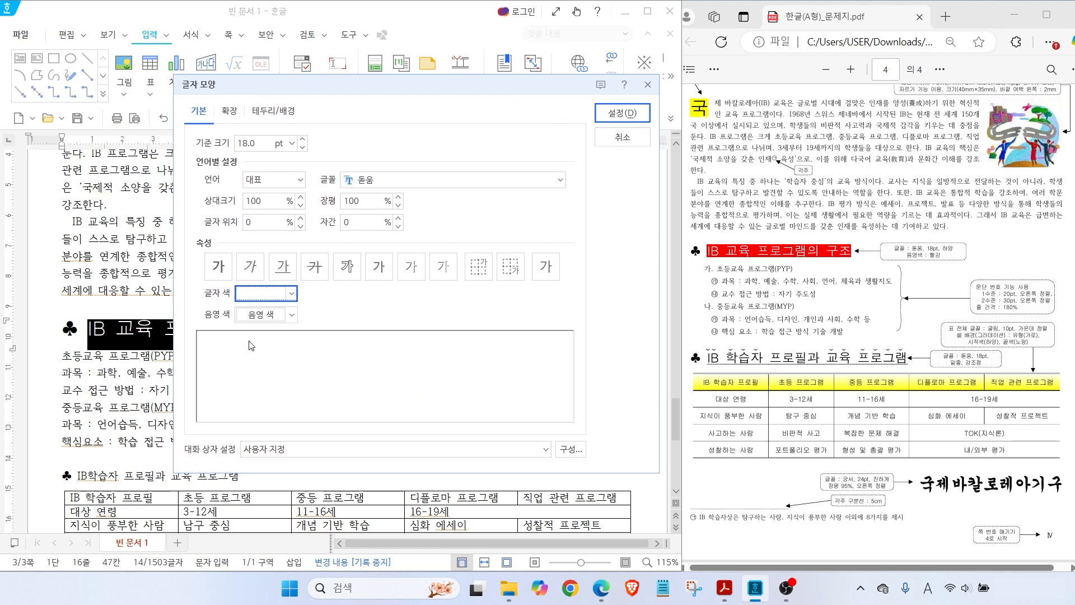
left_click(264, 317)
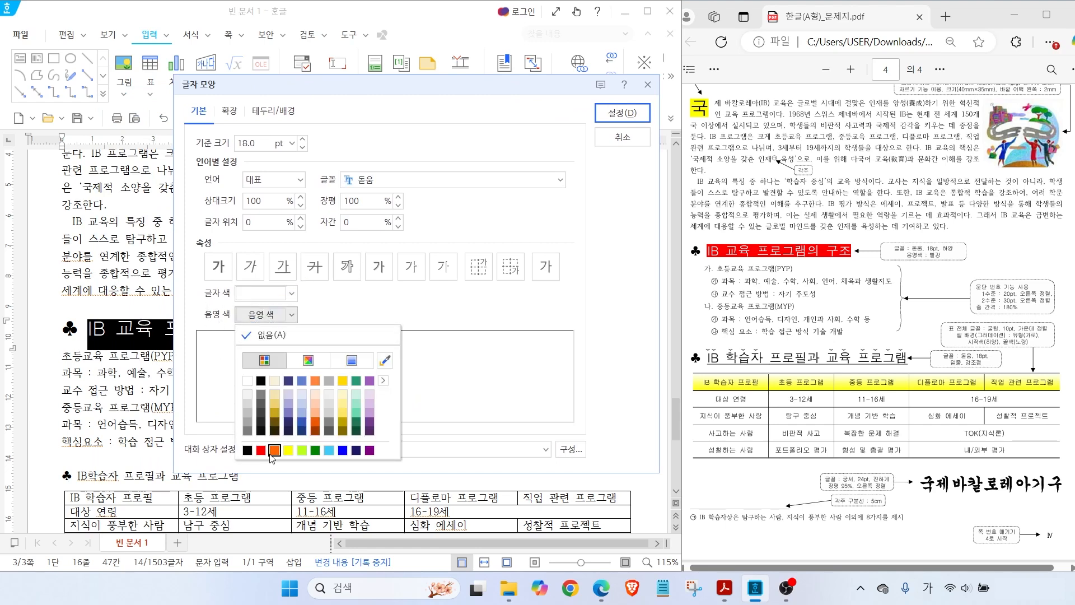
left_click(260, 450)
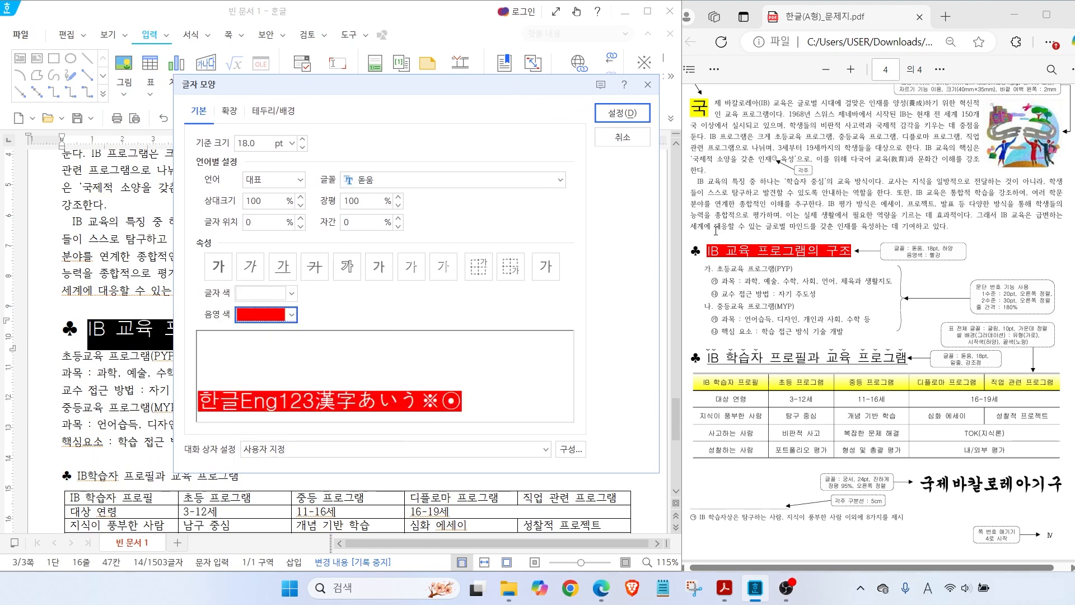
left_click(601, 122)
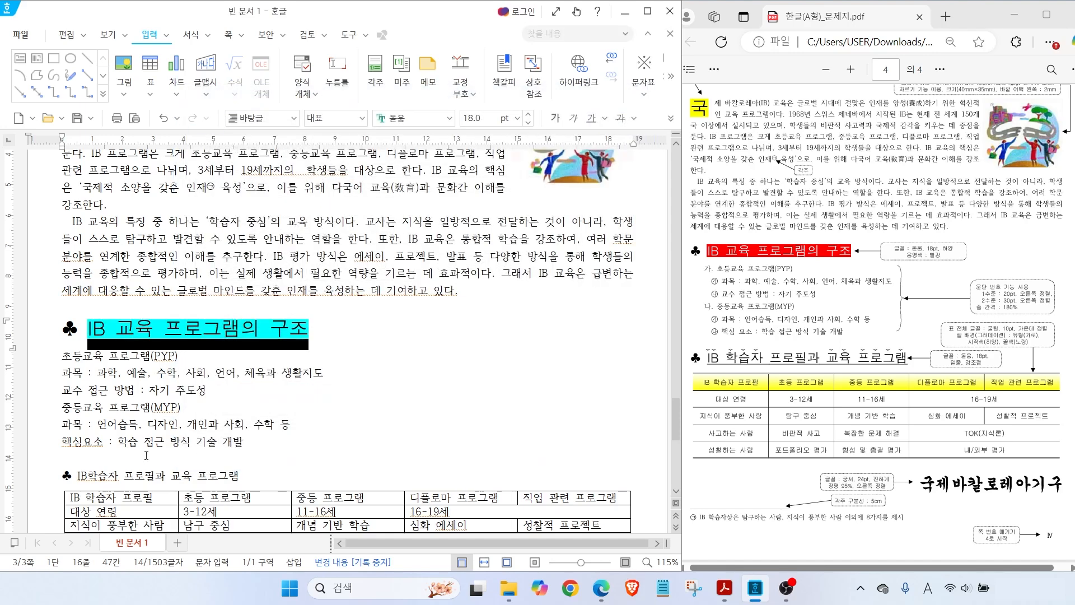
left_click(119, 466)
scroll(72, 273, "down", 4)
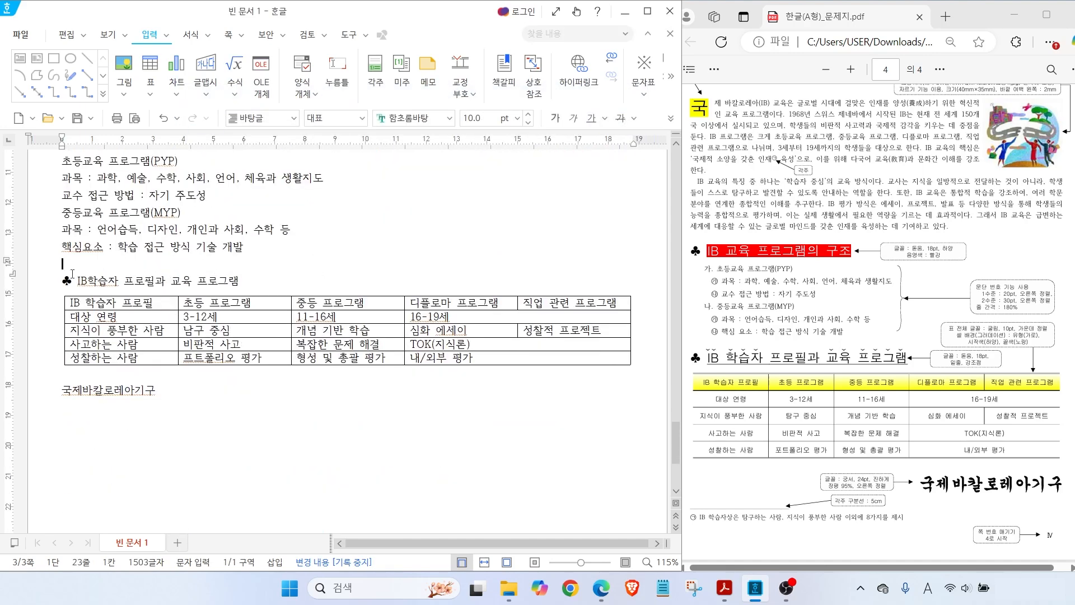
Set the 'IB학습자 프로필과 교육 프로그램' heading to 돋움, 18 pt
left_click_drag(61, 278, 239, 282)
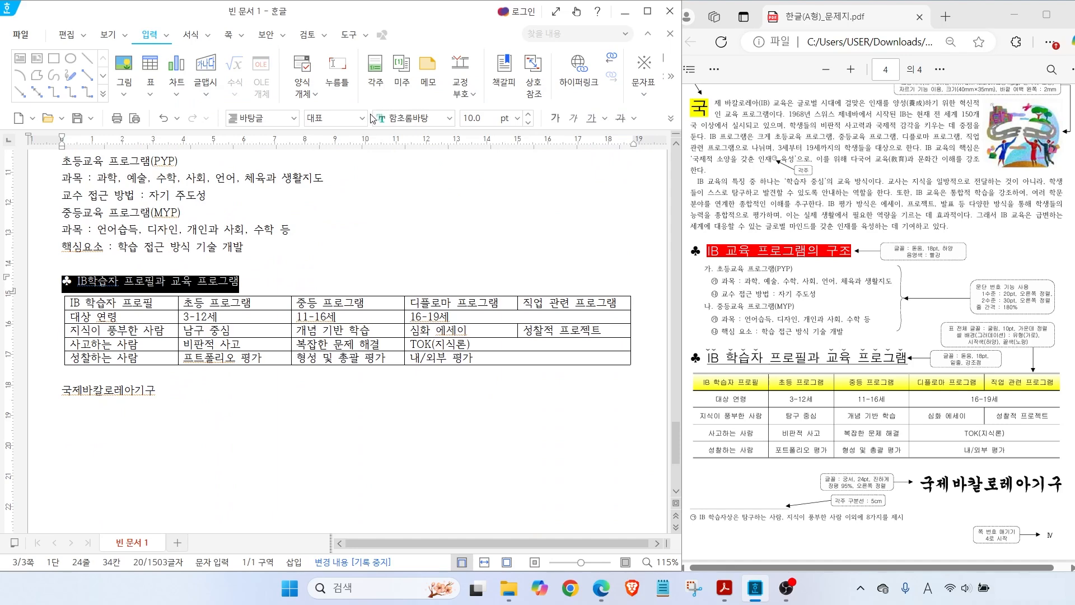
left_click(449, 117)
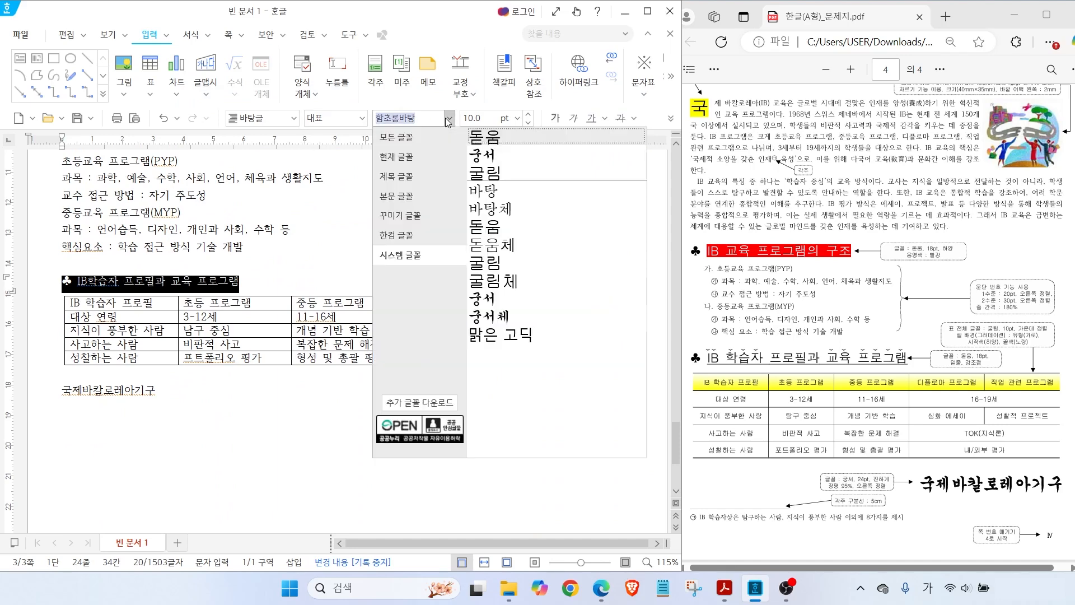
left_click(481, 144)
left_click(517, 118)
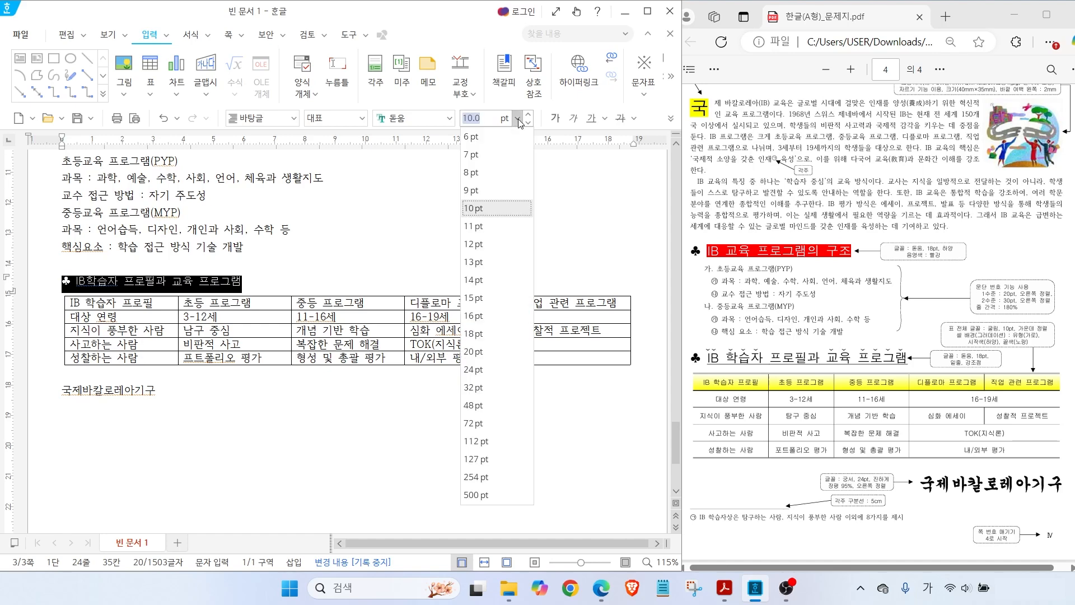
left_click(477, 337)
left_click(130, 296)
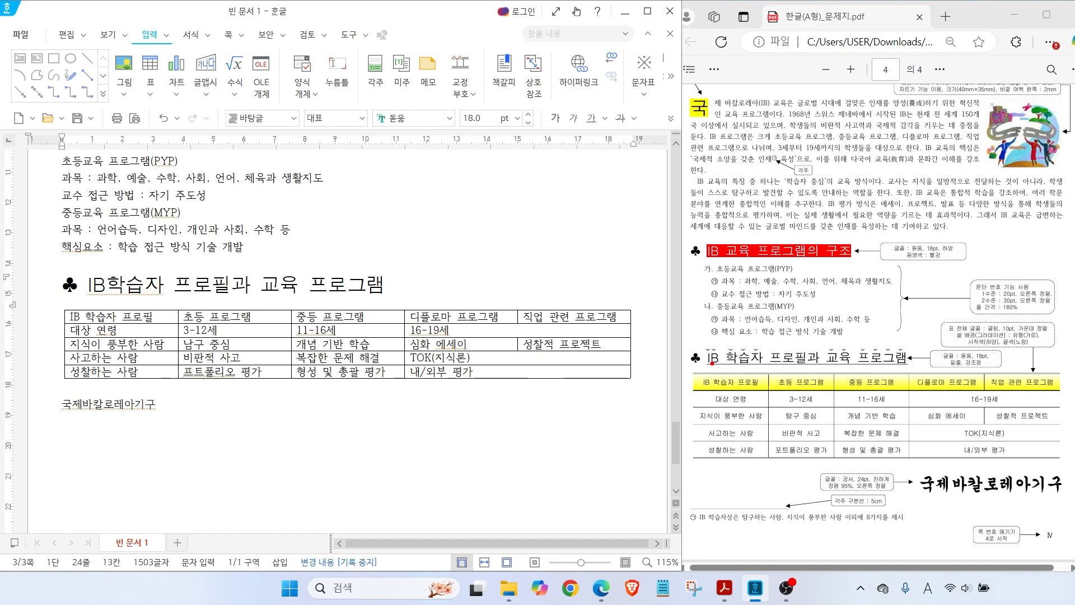
left_click(906, 352)
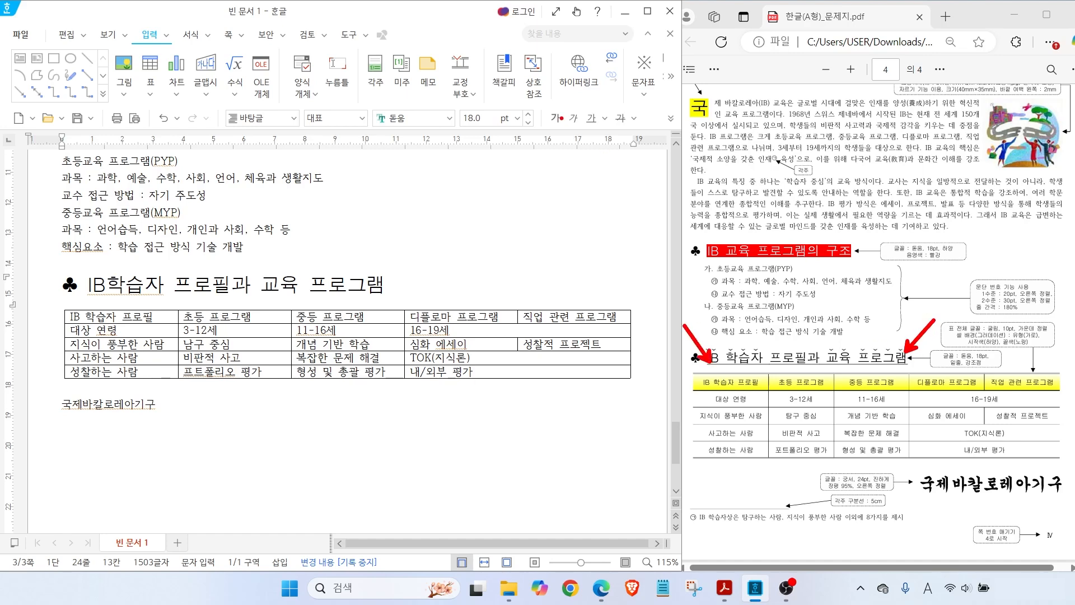
mouse_move(596, 133)
left_mouse_down()
mouse_move(574, 119)
mouse_move(597, 131)
left_mouse_up()
key("Escape")
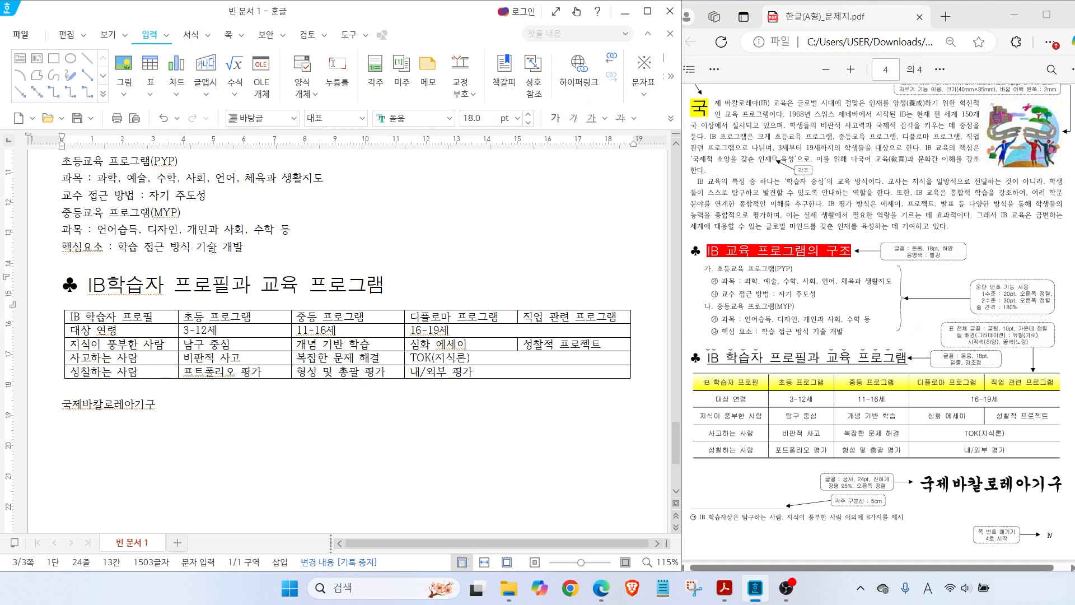
Underline the IB학습자 heading and insert a space after IB
left_click_drag(89, 287, 386, 287)
left_click(592, 118)
left_click(106, 287)
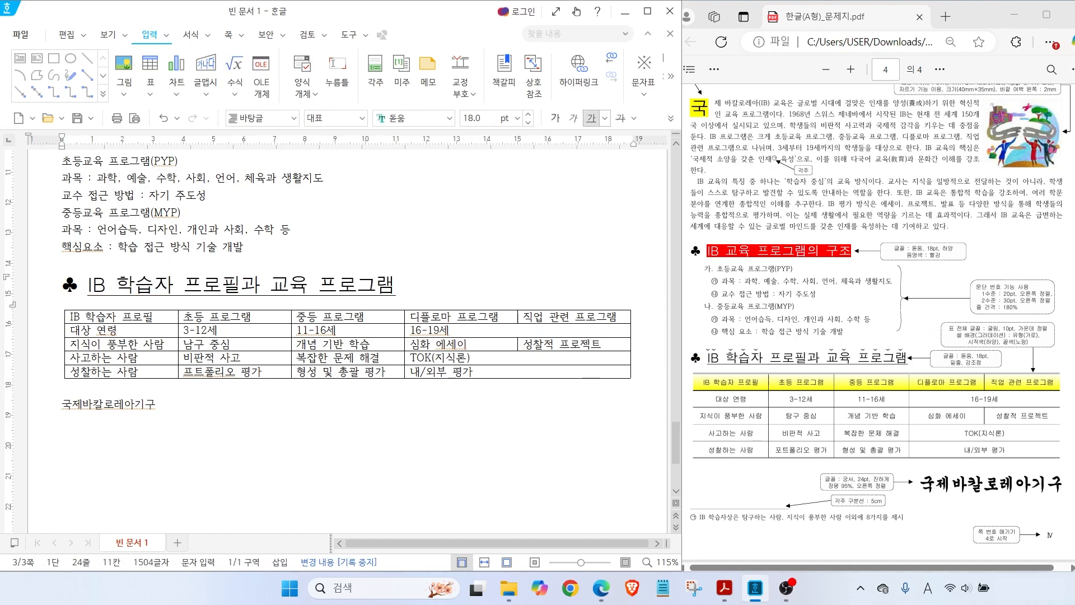
mouse_move(683, 315)
left_mouse_down()
mouse_move(702, 345)
mouse_move(740, 329)
left_mouse_up()
mouse_move(297, 96)
left_mouse_down()
mouse_move(537, 145)
mouse_move(669, 145)
left_mouse_up()
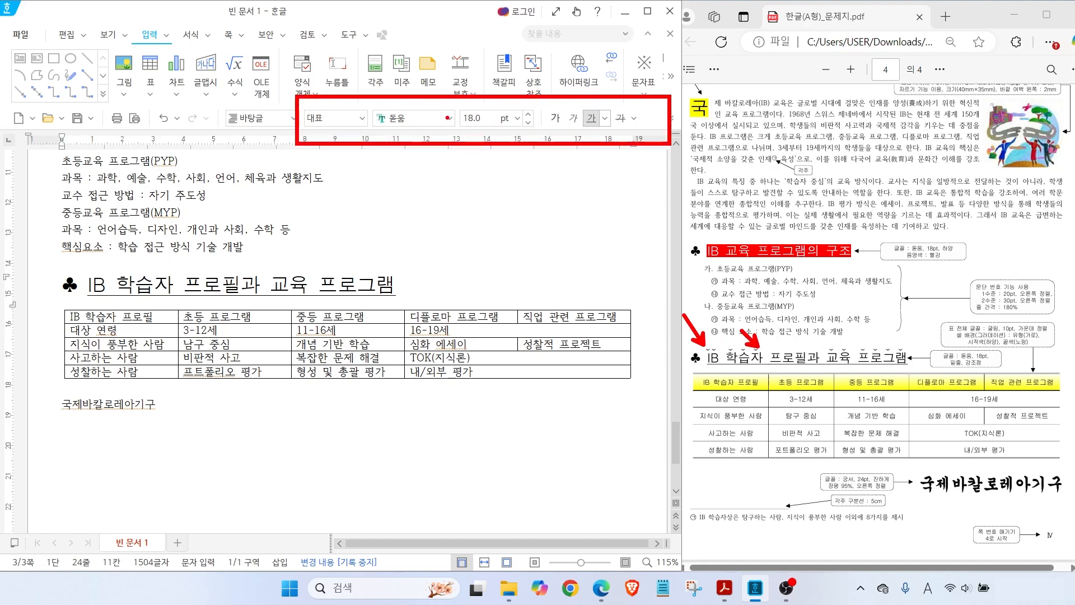
key("Escape")
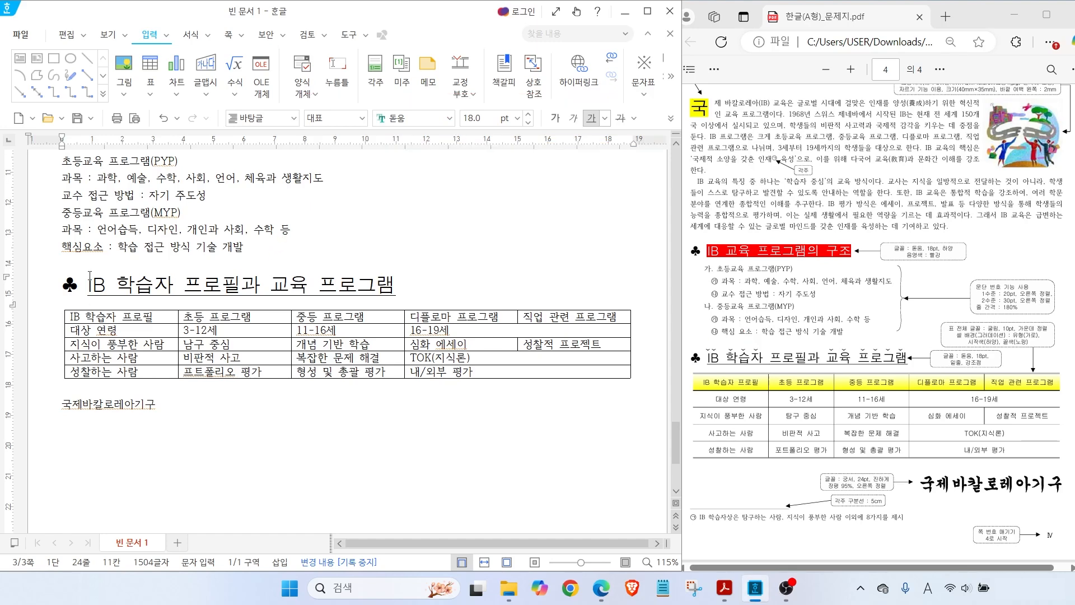
left_click_drag(89, 284, 168, 284)
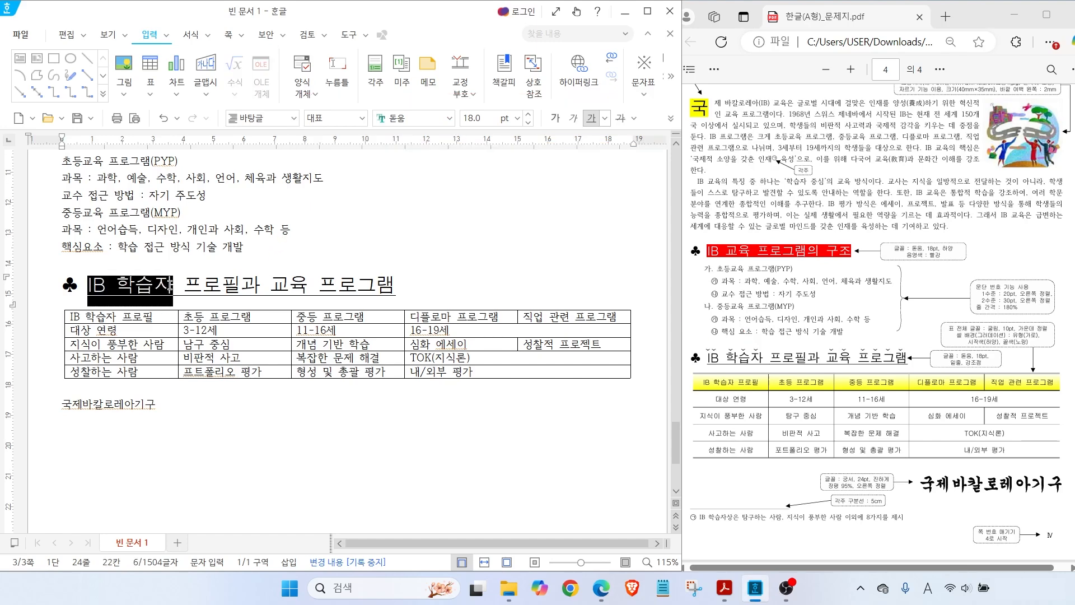
Add the fourth emphasis-mark style above 'IB 학습자'
right_click(145, 287)
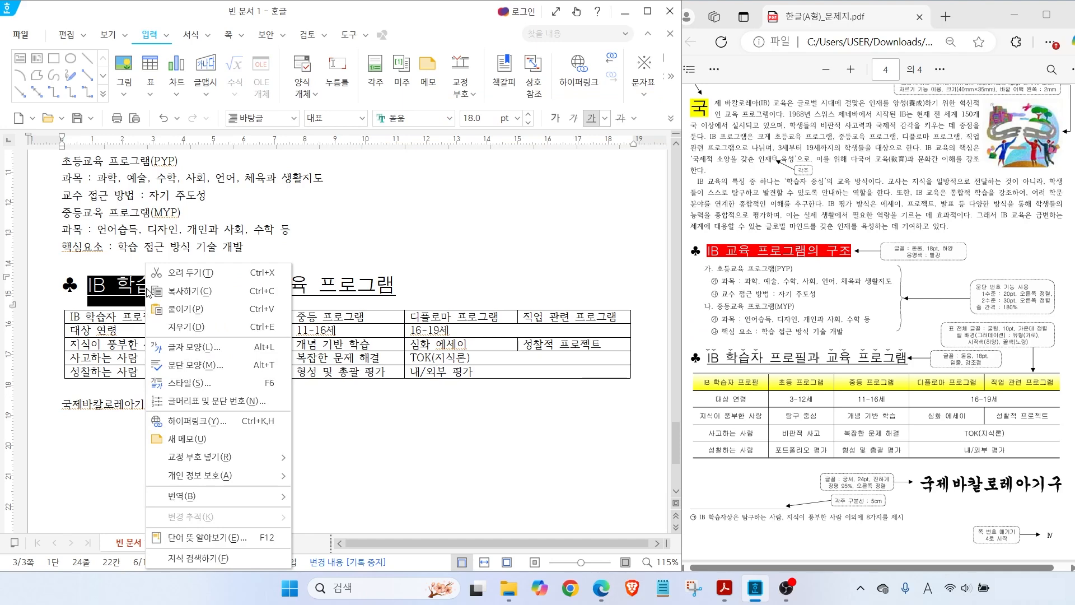
left_click(185, 346)
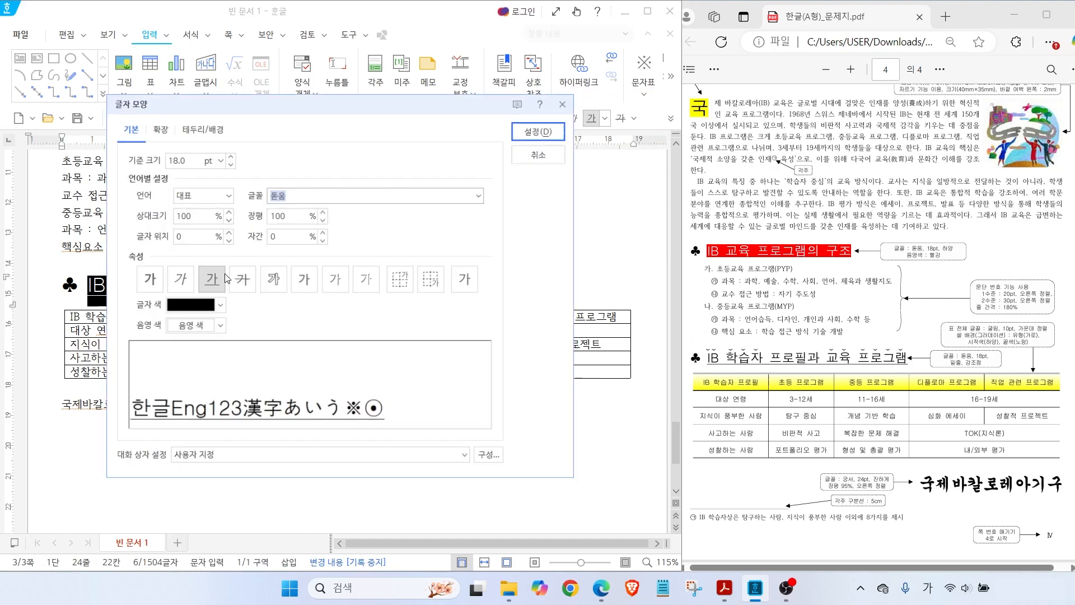
left_click(153, 126)
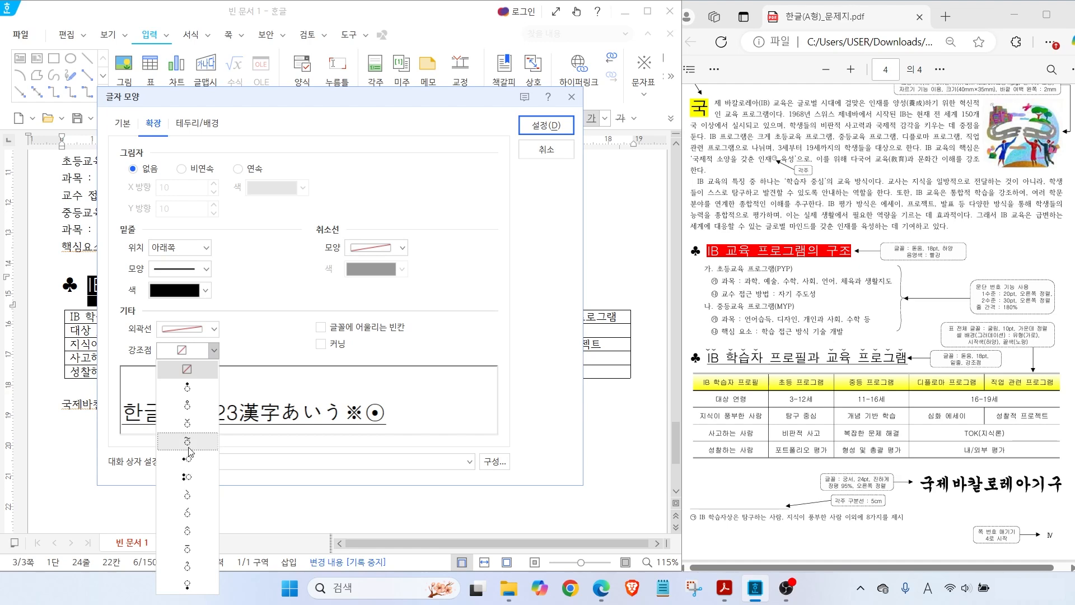
left_click(193, 424)
left_click(548, 124)
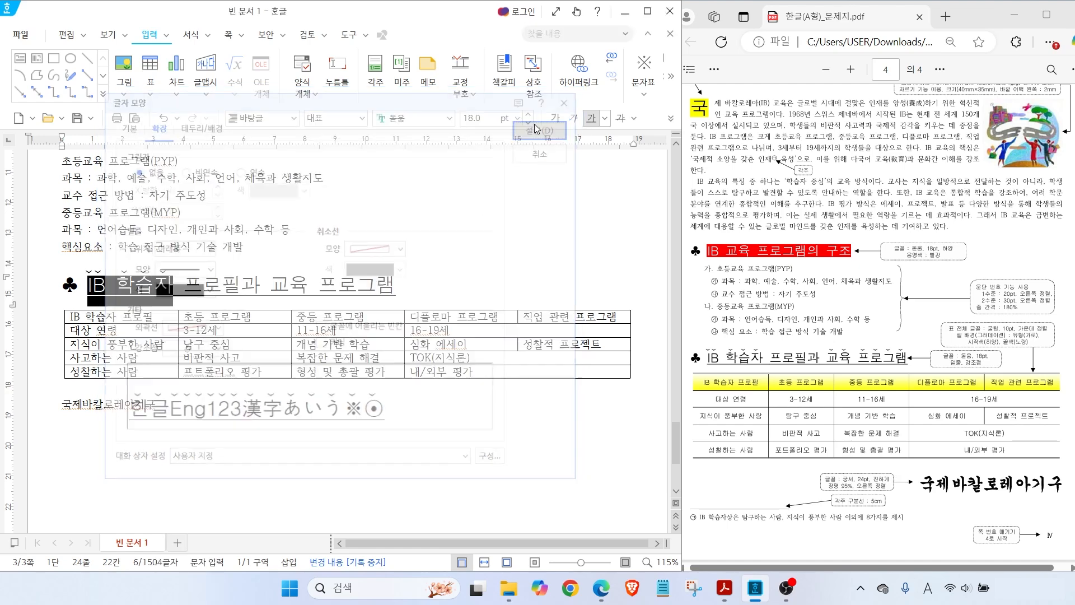
Add the same emphasis marks above '교육 프로그램'
left_click_drag(271, 287, 395, 286)
right_click(292, 287)
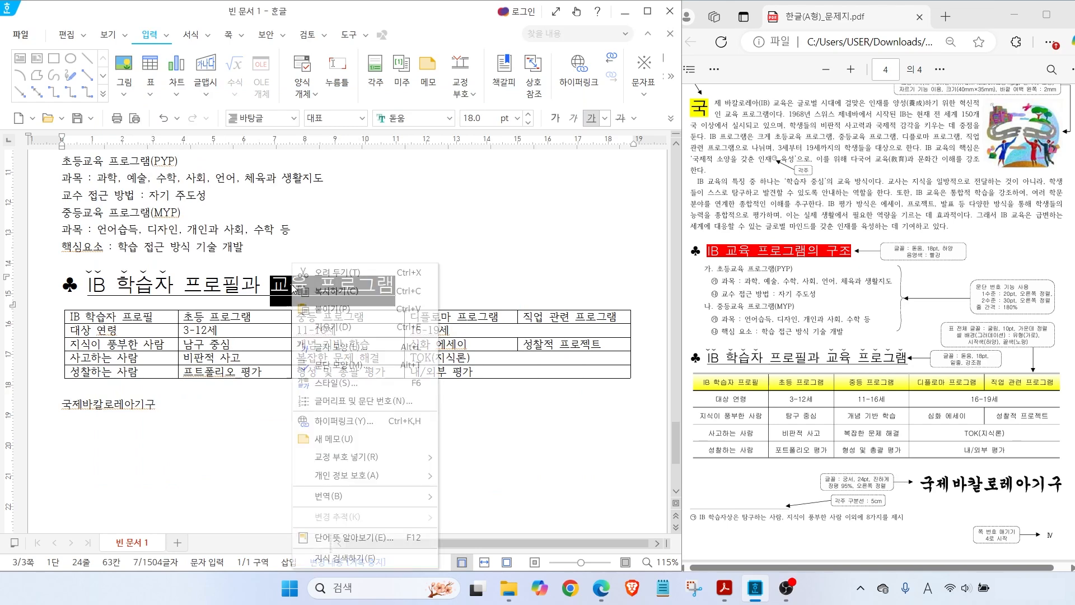
left_click(328, 347)
left_click(214, 350)
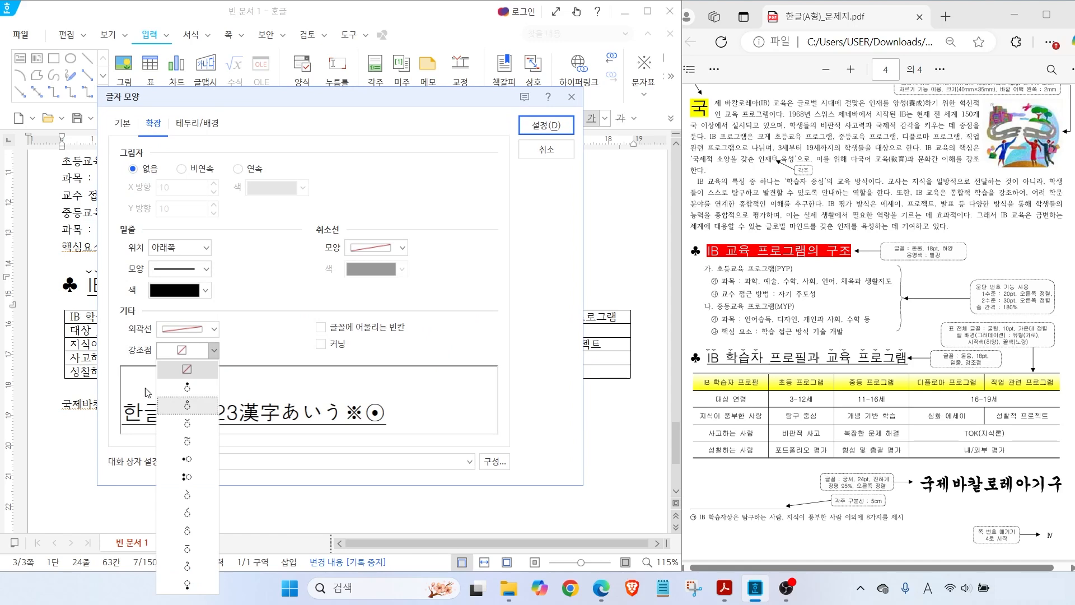
left_click(188, 423)
left_click(532, 128)
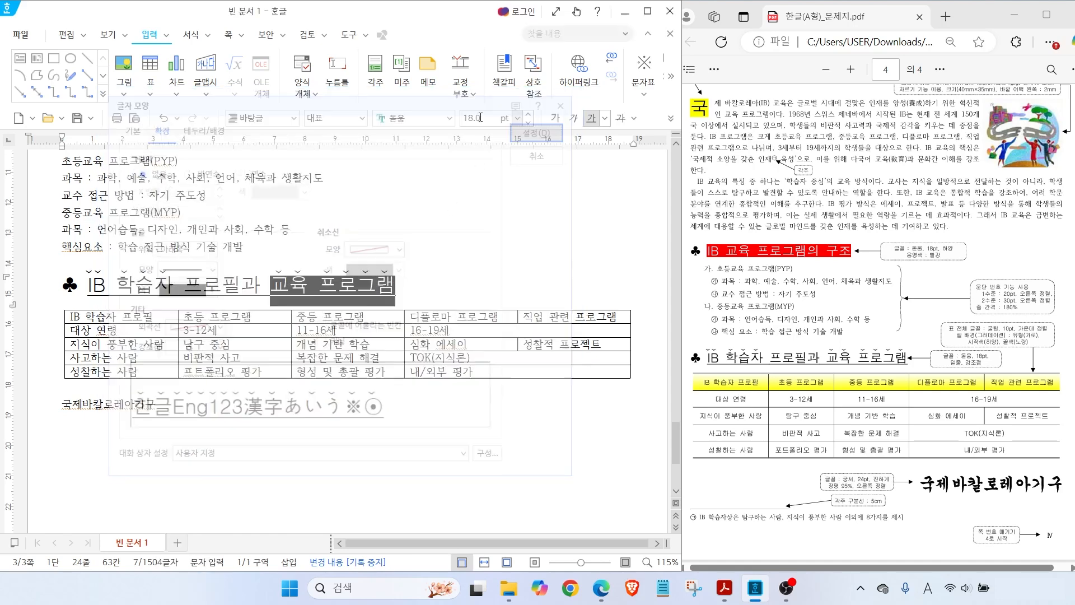
key("Escape")
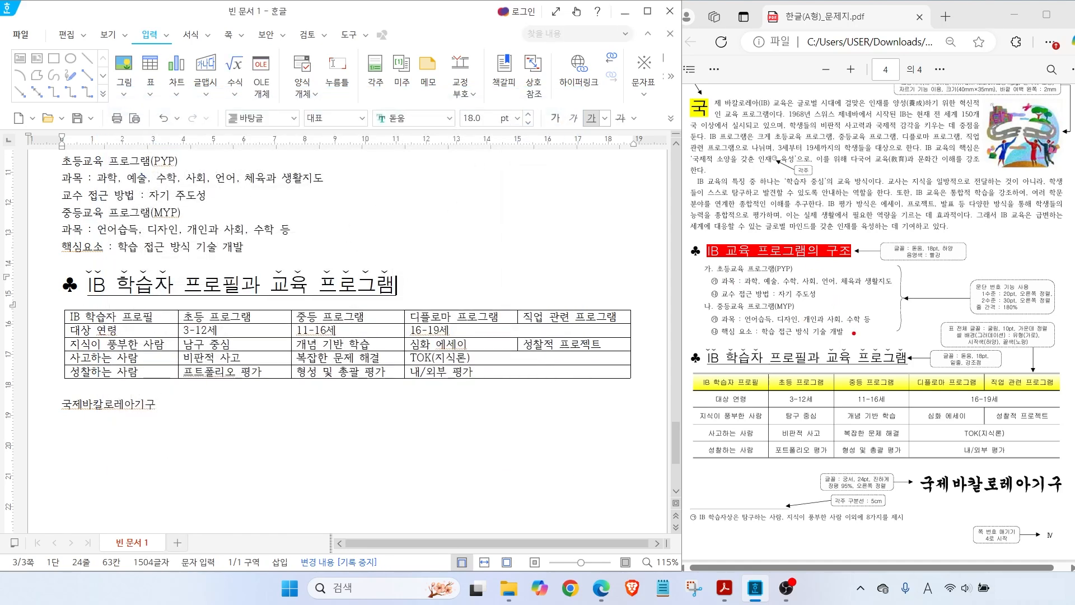
mouse_move(741, 341)
left_mouse_down()
mouse_move(698, 343)
mouse_move(697, 258)
mouse_move(739, 296)
mouse_move(725, 348)
left_mouse_up()
mouse_move(716, 297)
left_mouse_down()
mouse_move(707, 266)
mouse_move(724, 294)
left_mouse_up()
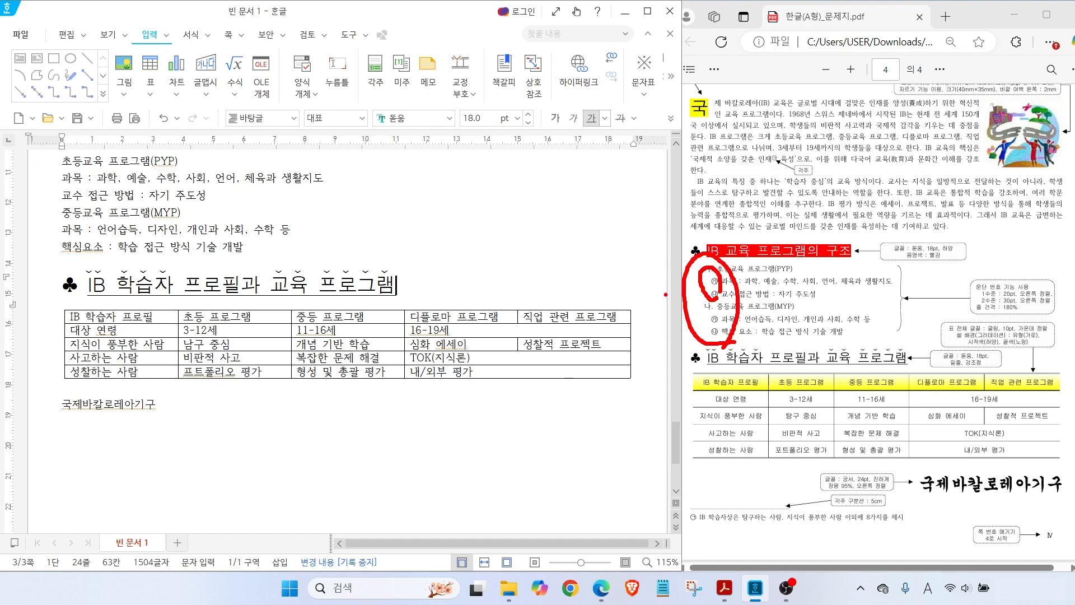
key("Escape")
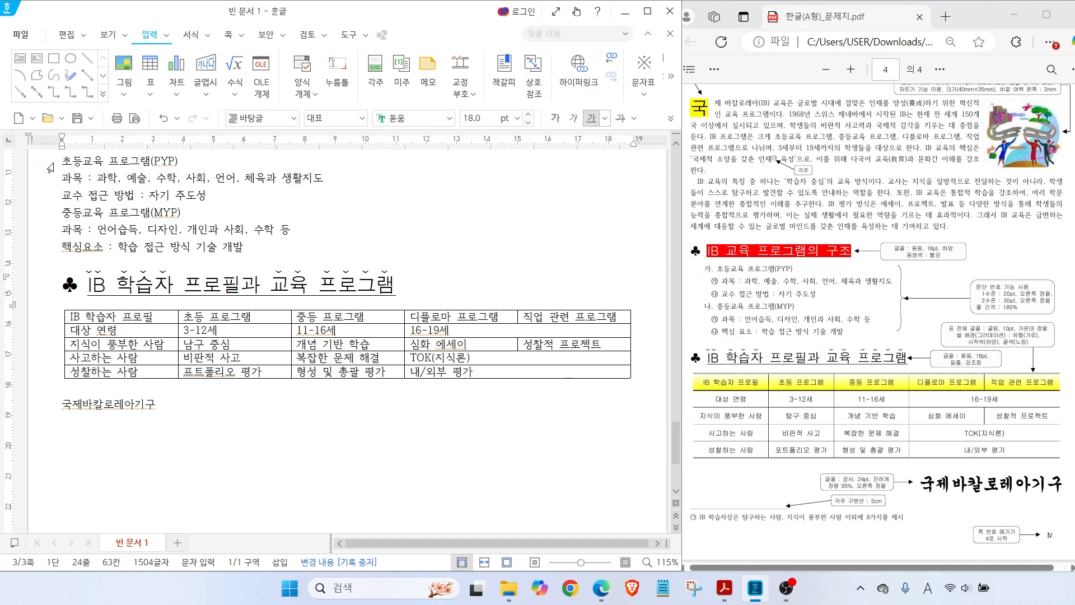
Choose 가) a) (1) (가) paragraph numbering for the six PYP/MYP lines and open custom settings
scroll(58, 159, "up", 3)
left_click_drag(61, 258, 271, 358)
right_click(119, 291)
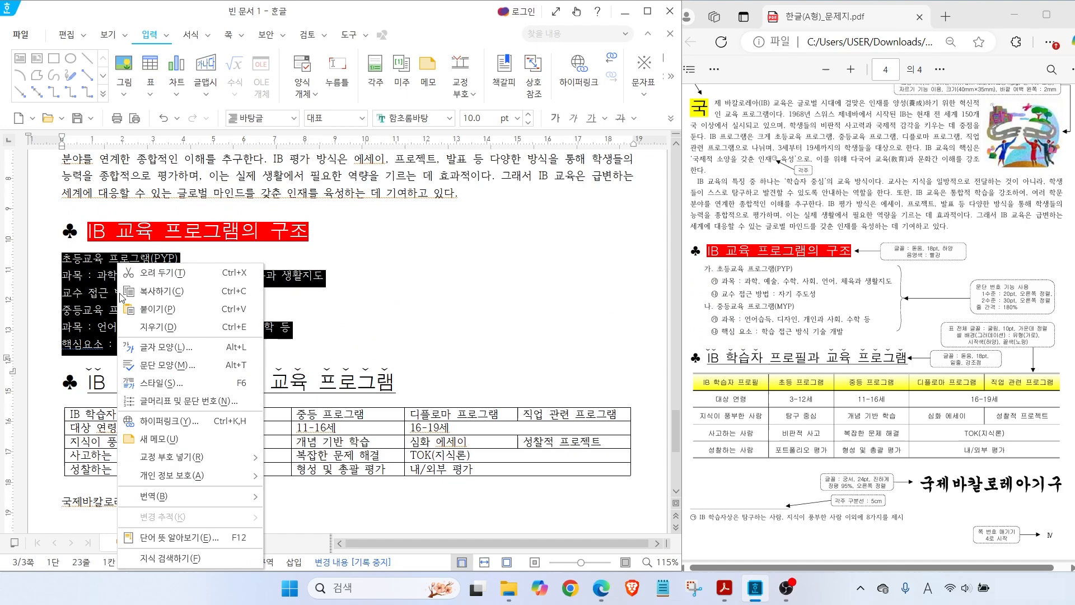
left_click(171, 403)
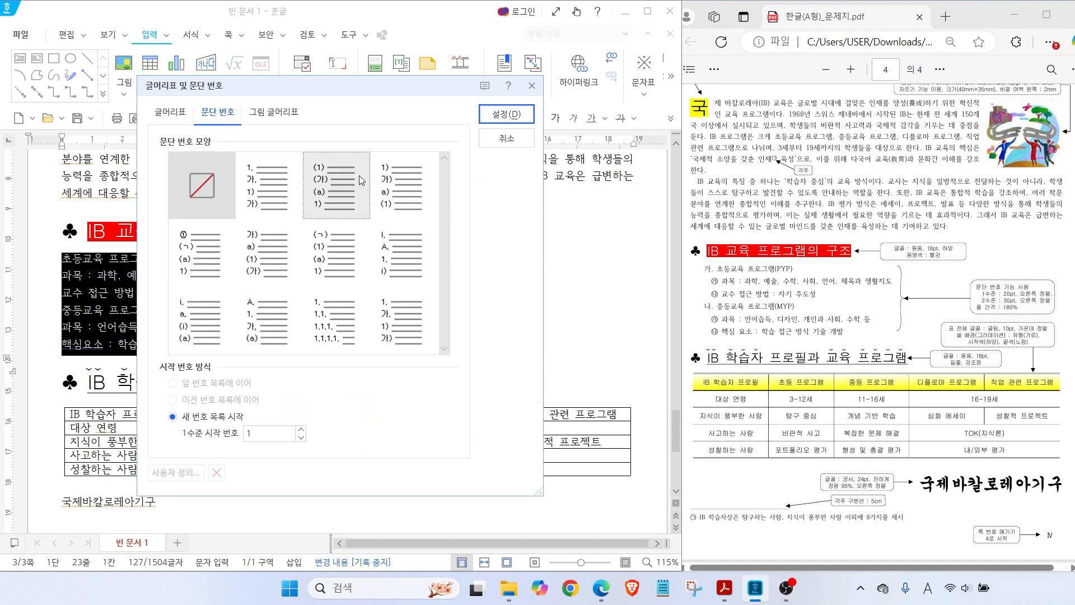
left_click(258, 247)
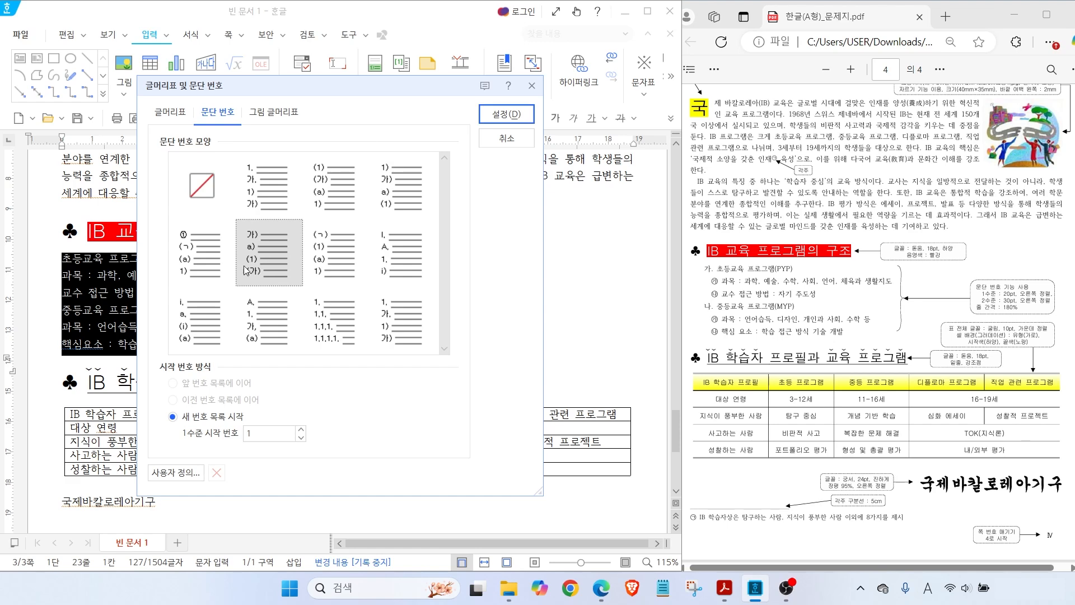
left_click(175, 473)
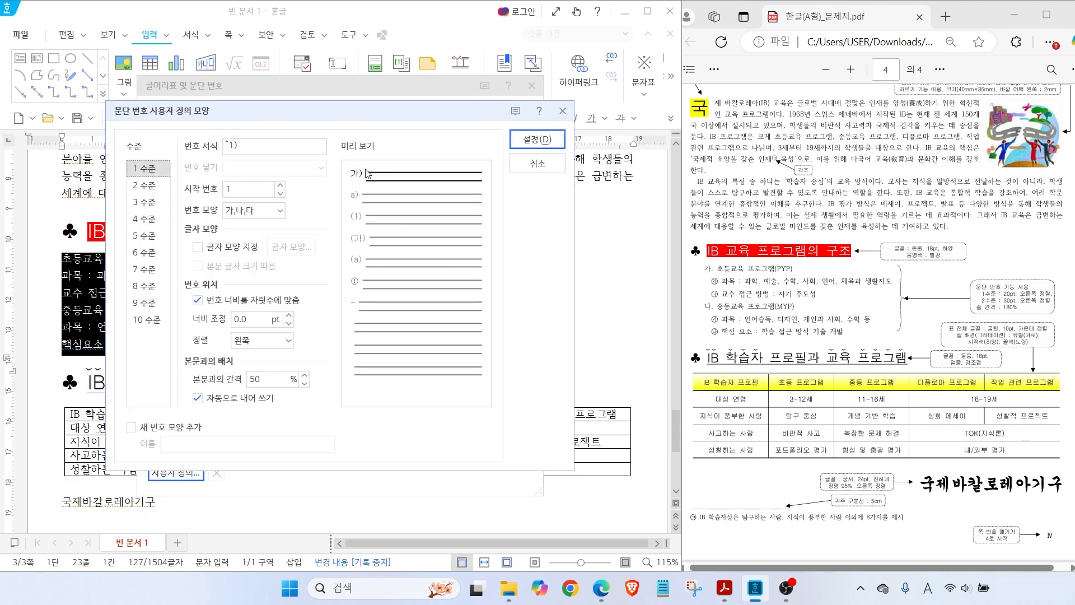
Change the level 1 number format to ^1. so numbers end with a period
left_click(236, 154)
key("alt+2")
left_click_drag(299, 168, 335, 185)
left_click_drag(352, 147, 358, 202)
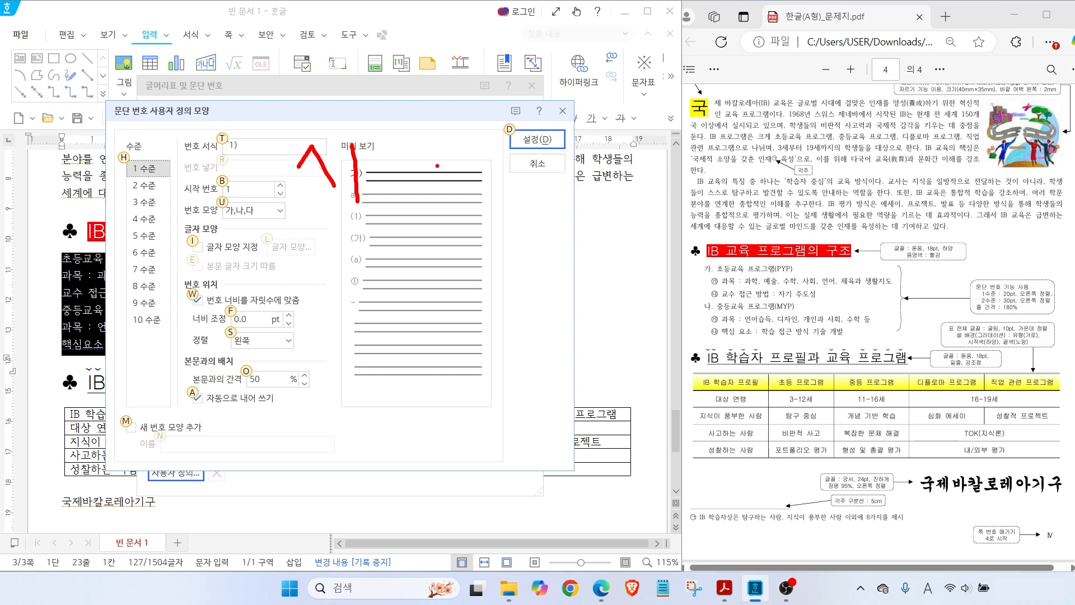
mouse_move(163, 174)
left_mouse_down()
mouse_move(140, 186)
mouse_move(152, 162)
left_mouse_up()
left_click_drag(373, 136, 387, 227)
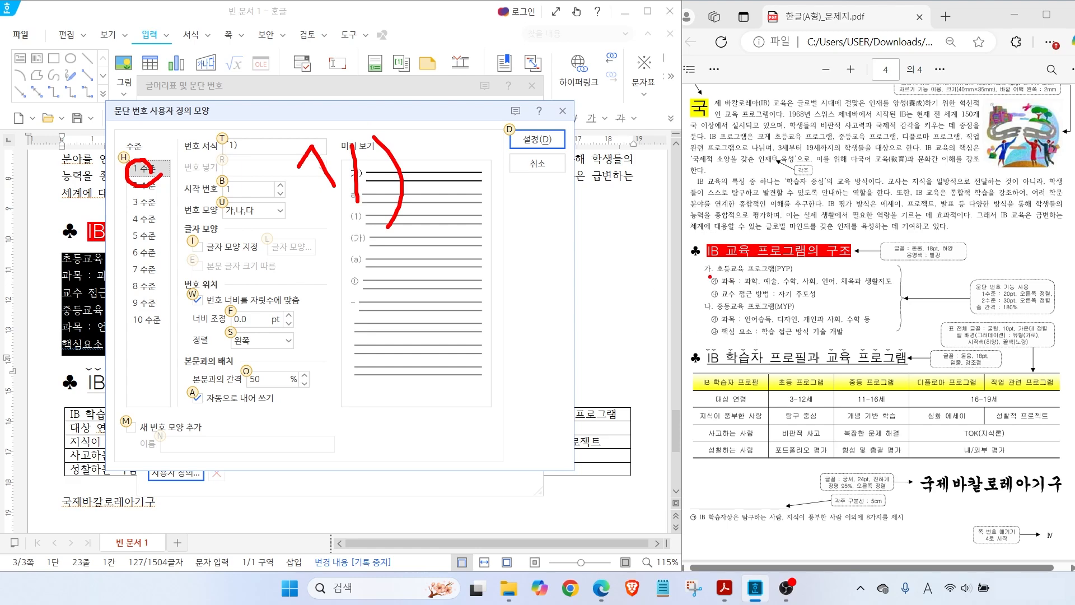
key("Escape")
left_click(246, 144)
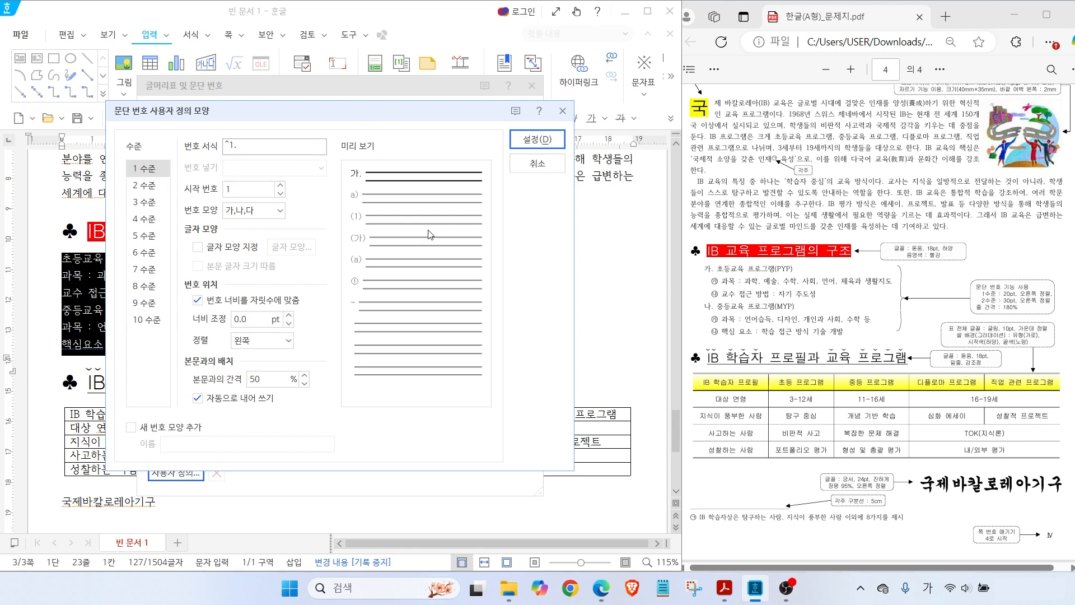
key("alt")
Give level 1 numbers a 20 pt width with right alignment
mouse_move(966, 255)
left_mouse_down()
mouse_move(989, 286)
mouse_move(1058, 300)
left_mouse_up()
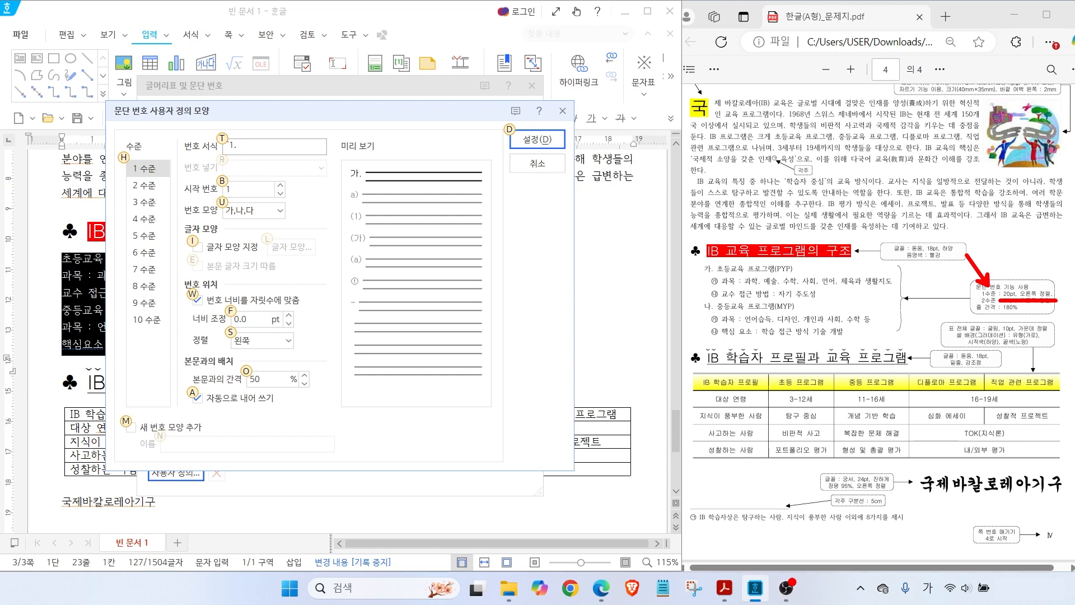
mouse_move(181, 281)
left_mouse_down()
mouse_move(277, 346)
mouse_move(306, 347)
left_mouse_up()
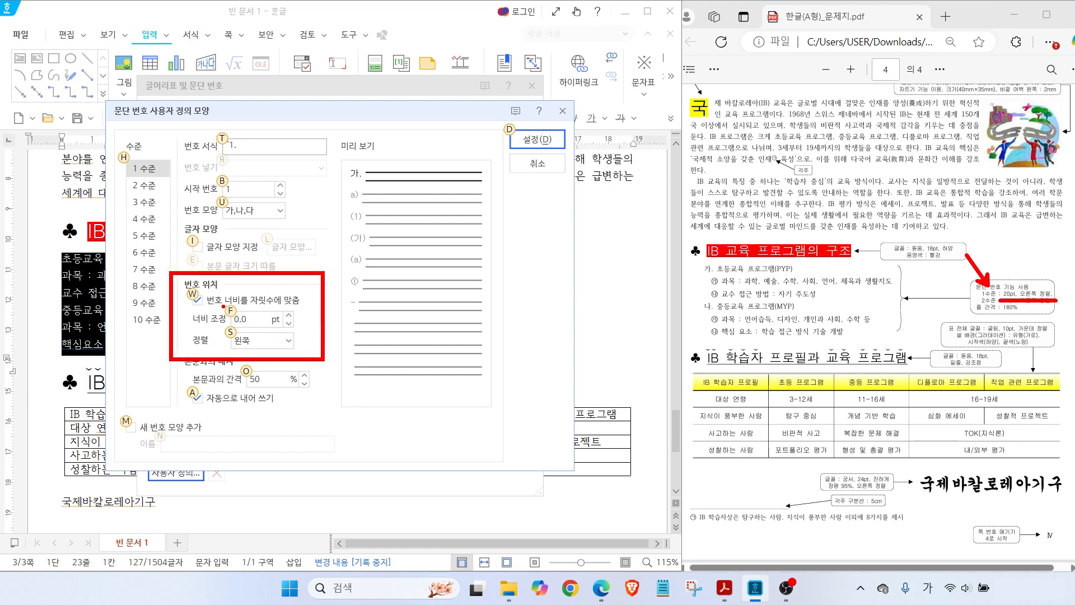
type("f")
type("20")
key("Tab")
left_click(288, 340)
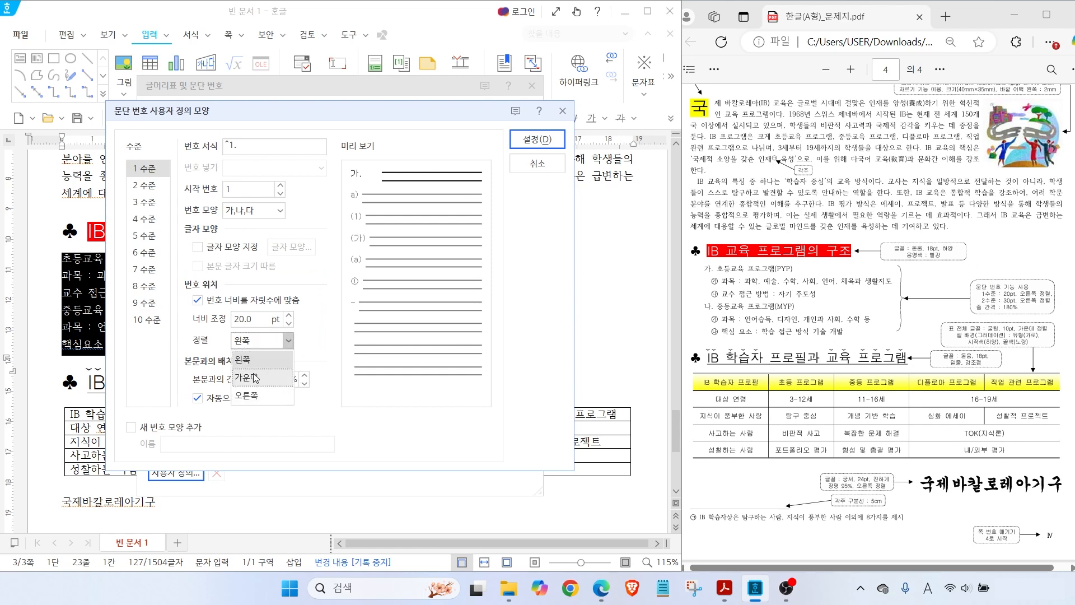
left_click(250, 395)
key("alt")
mouse_move(338, 178)
left_mouse_down()
mouse_move(352, 168)
mouse_move(371, 180)
left_mouse_up()
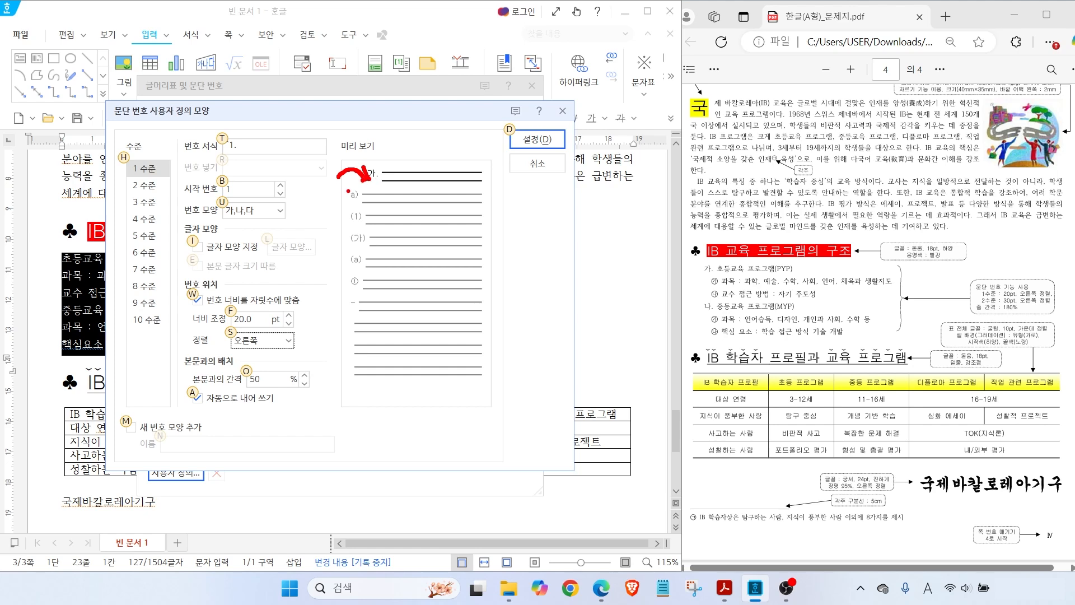
left_click(148, 185)
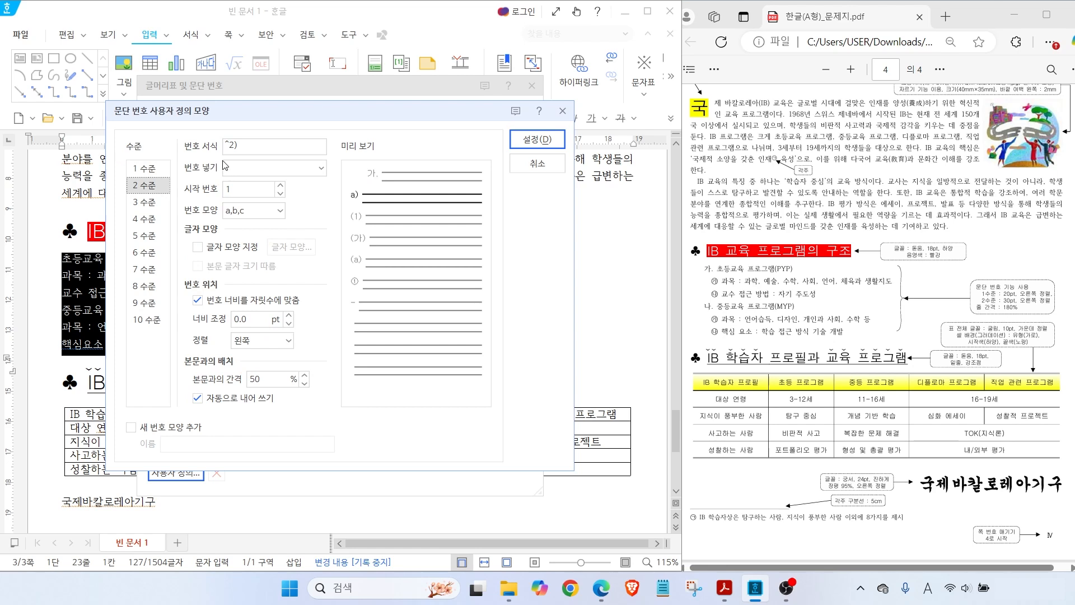
Drop the parenthesis from the level 2 format and use ㉮,㉯,㉰ markers
key("ctrl")
key("ctrl")
key("alt+2")
mouse_move(283, 190)
left_mouse_down()
mouse_move(292, 173)
mouse_move(317, 232)
mouse_move(348, 238)
left_mouse_up()
mouse_move(351, 157)
left_mouse_down()
mouse_move(381, 187)
mouse_move(374, 248)
left_mouse_up()
key("ctrl")
key("Escape")
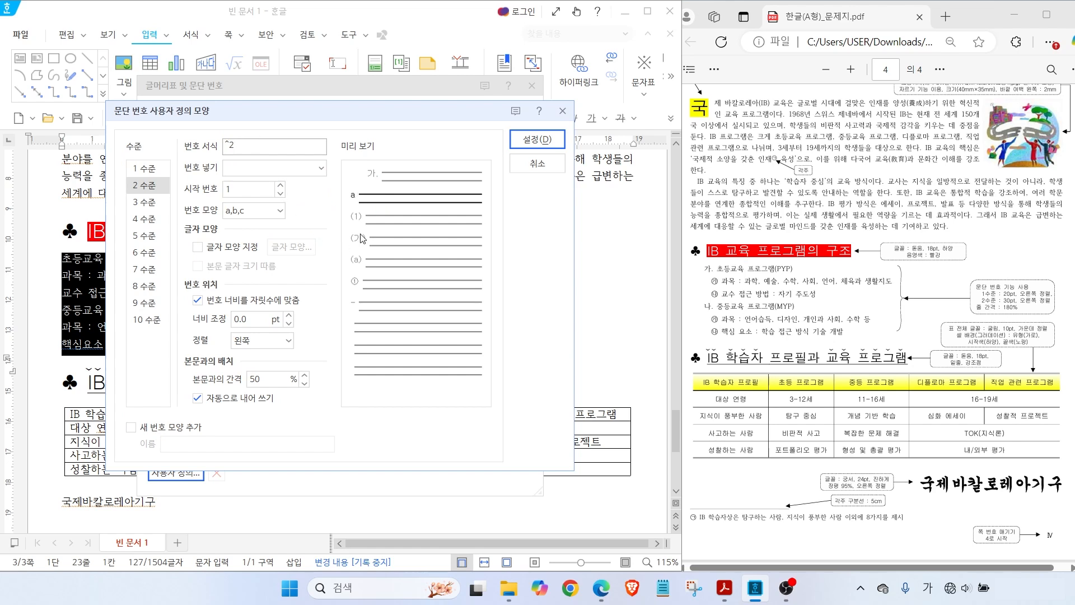
key("alt")
mouse_move(731, 292)
left_mouse_down()
mouse_move(730, 271)
mouse_move(734, 297)
left_mouse_up()
key("Escape")
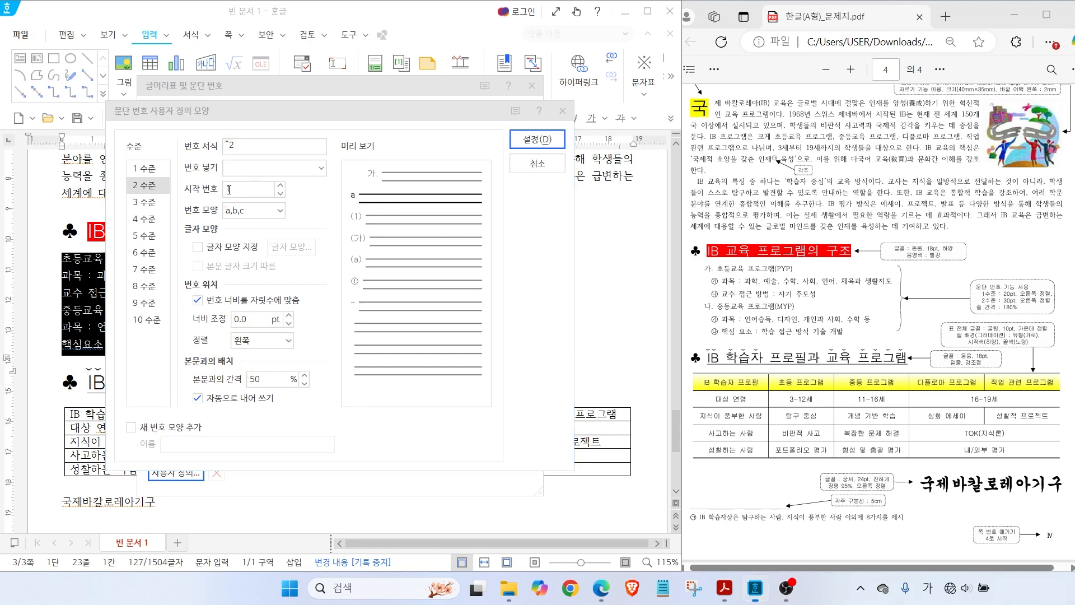
left_click(252, 210)
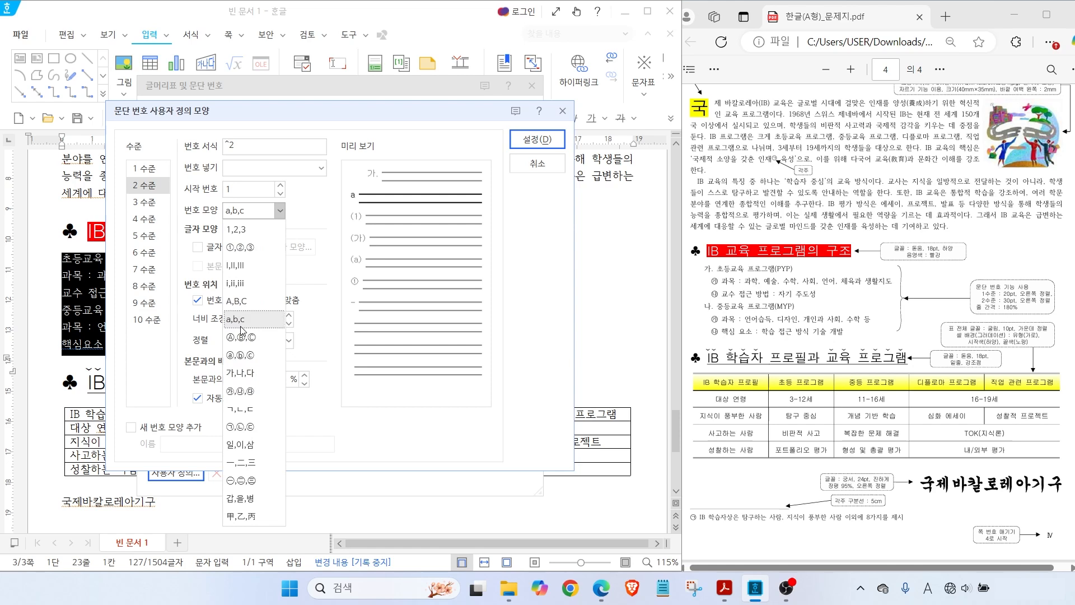
left_click(249, 391)
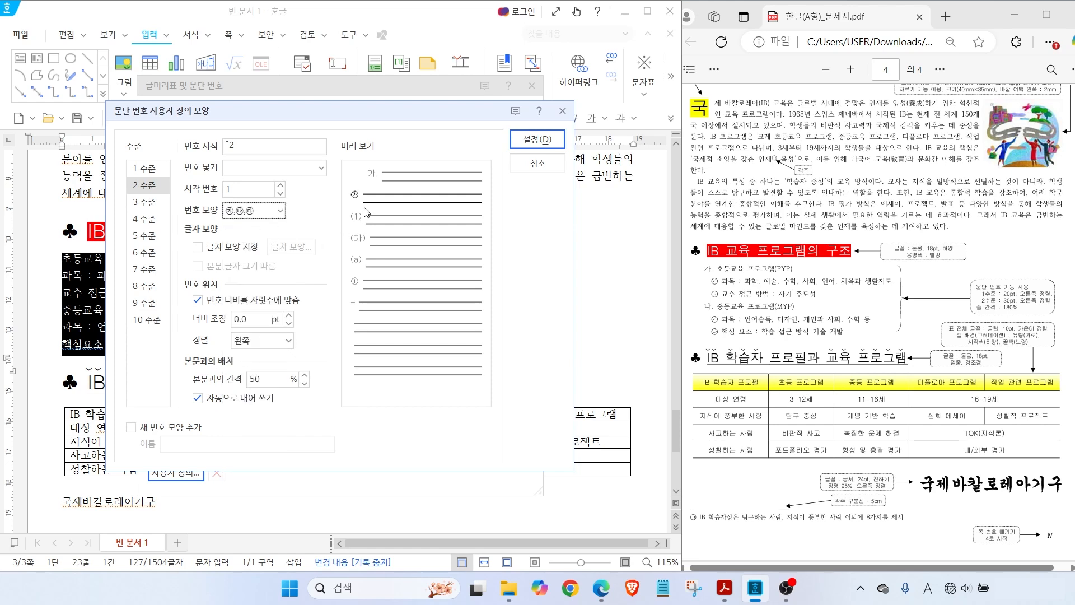
Give level 2 numbers a 30 pt width, right-aligned, and save the custom shape
key("alt")
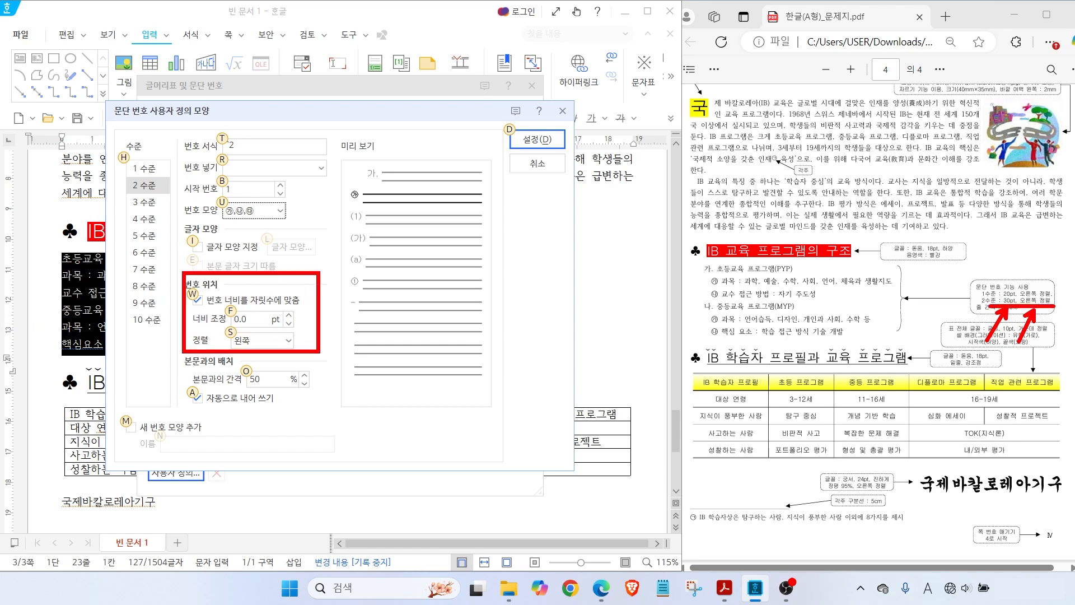
key("alt+f")
type("30")
key("Tab")
left_click(288, 340)
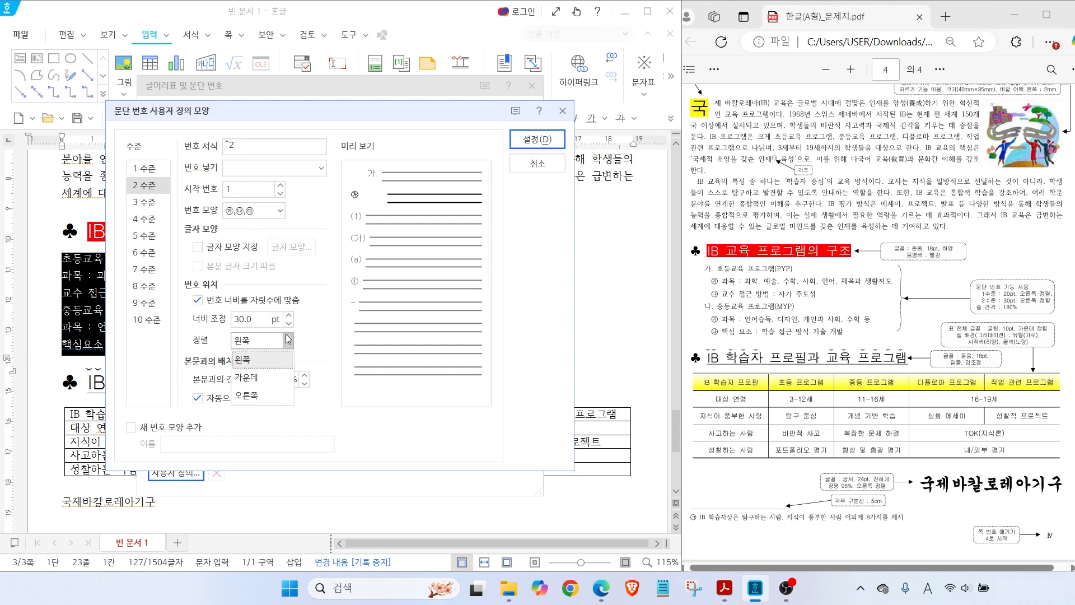
left_click(263, 399)
key("alt")
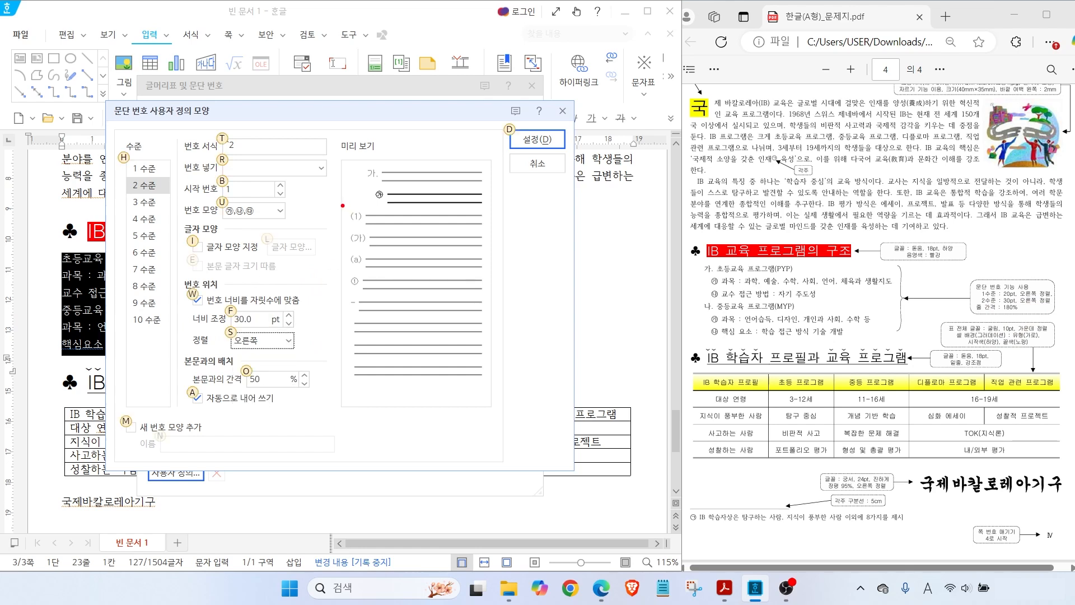
left_click_drag(358, 202, 377, 199)
key("Escape")
left_click(145, 167)
left_click(144, 183)
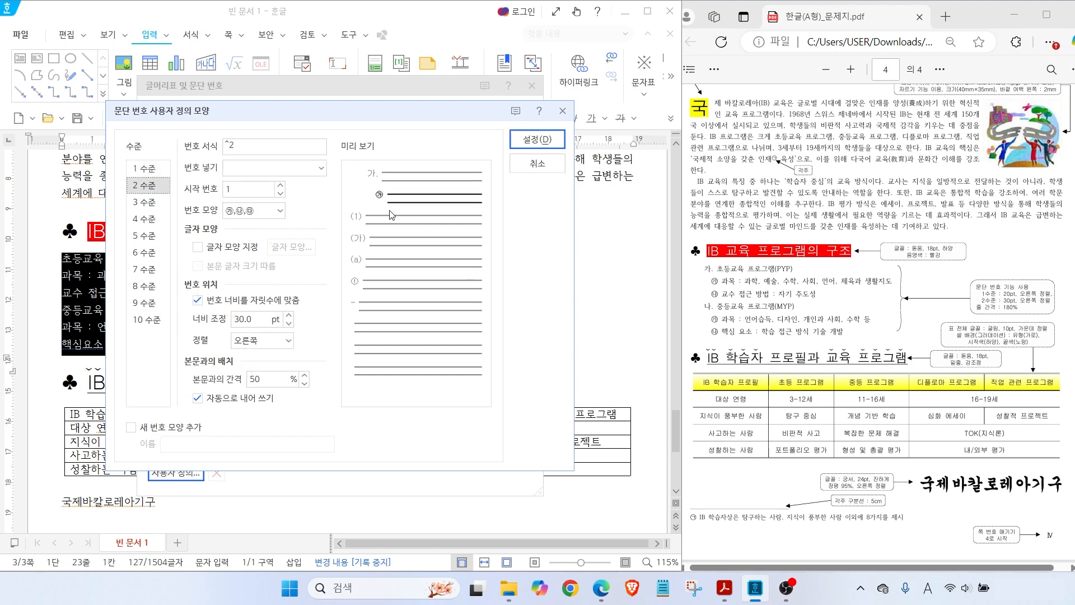
left_click(541, 141)
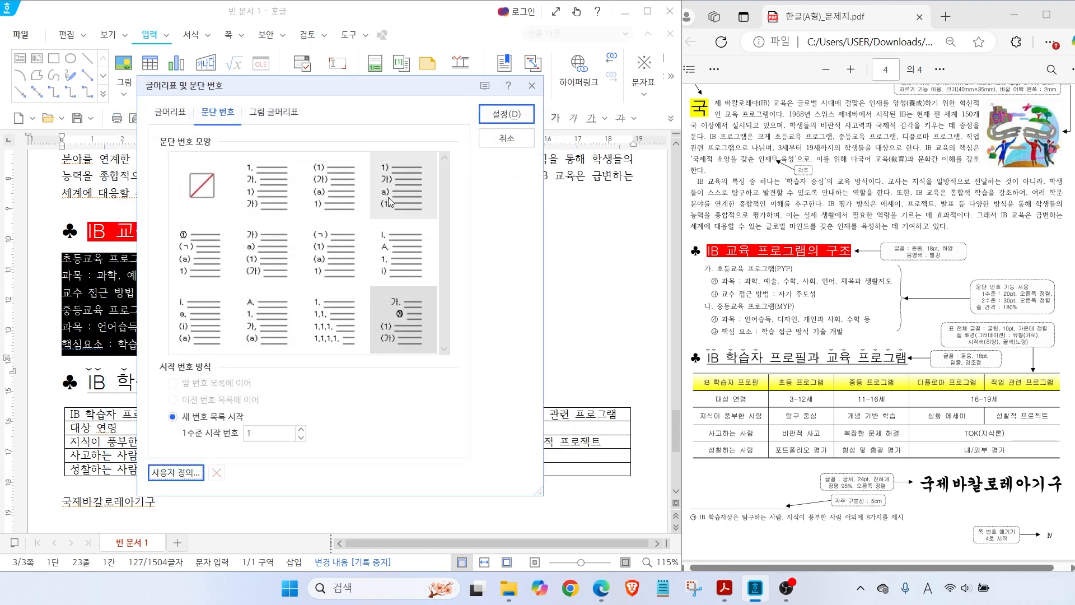
Apply the custom 가. to 바. numbering to the six PYP/MYP paragraphs
left_click(499, 126)
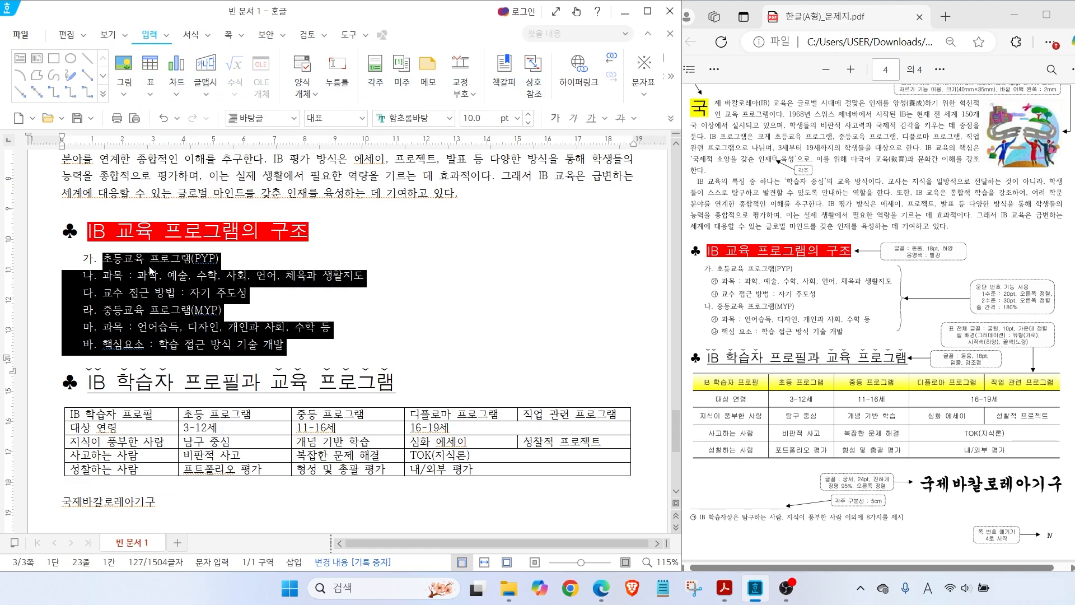
mouse_move(736, 299)
left_mouse_down()
mouse_move(707, 303)
mouse_move(718, 274)
mouse_move(727, 296)
left_mouse_up()
mouse_move(722, 335)
left_mouse_down()
mouse_move(705, 334)
mouse_move(724, 312)
mouse_move(726, 335)
left_mouse_up()
left_click_drag(102, 274, 262, 297)
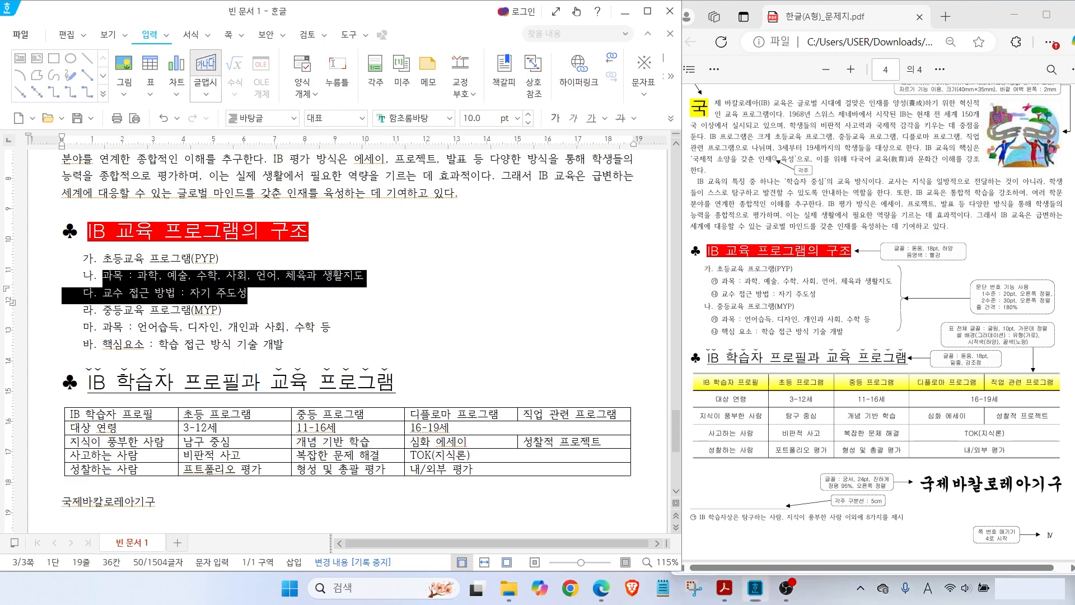
mouse_move(189, 49)
left_mouse_down()
mouse_move(204, 19)
mouse_move(241, 89)
left_mouse_up()
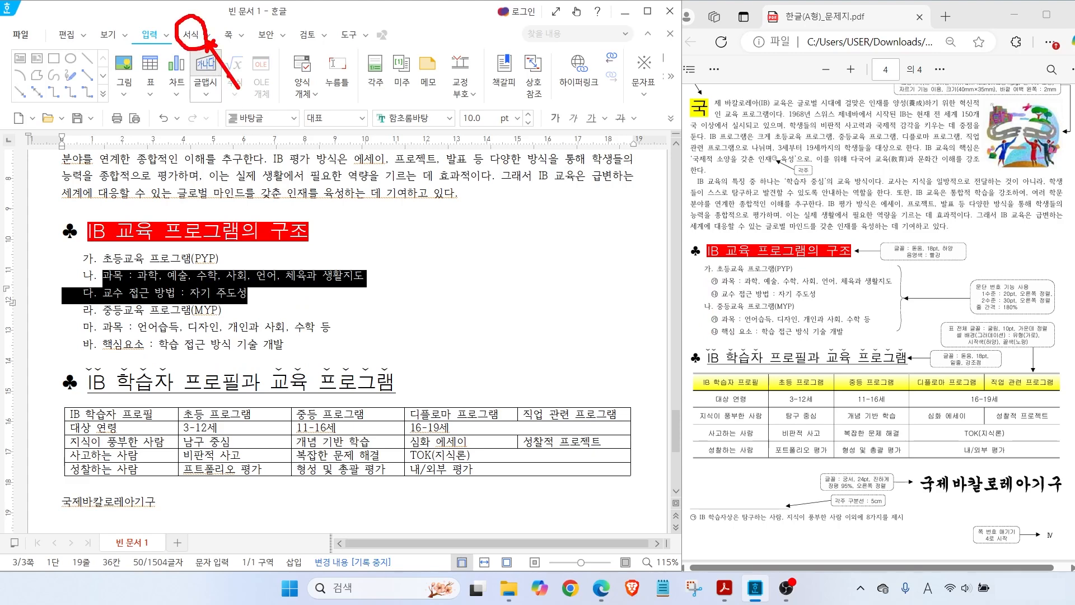
Demote the 과목, 교수 접근 방법 and 핵심요소 lines to second-level ㉮/㉯ items
left_click(192, 35)
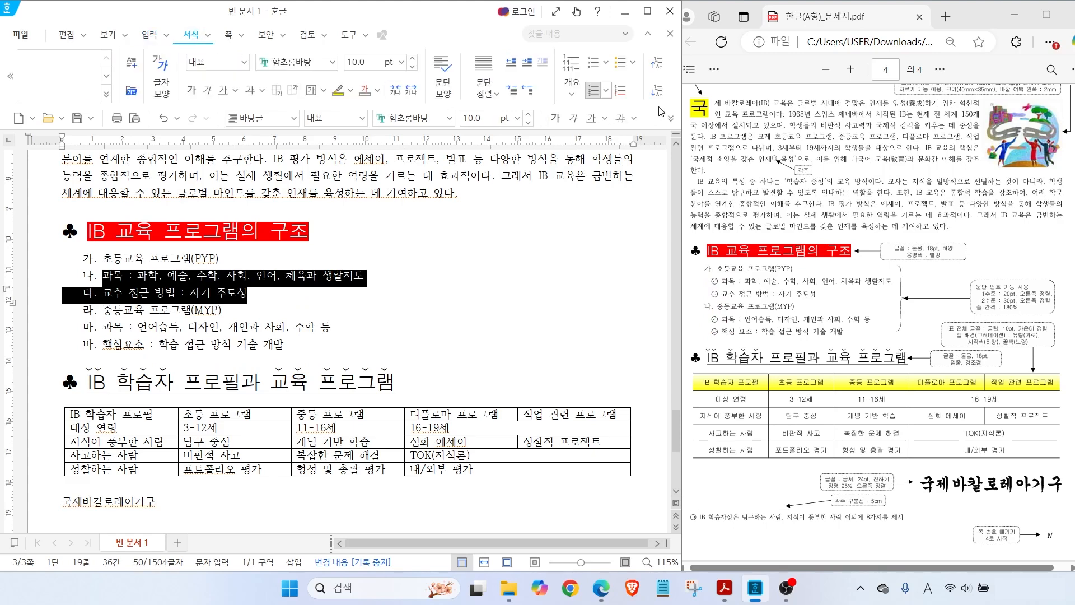
mouse_move(666, 71)
left_mouse_down()
mouse_move(644, 40)
mouse_move(679, 112)
mouse_move(642, 98)
mouse_move(682, 110)
left_mouse_up()
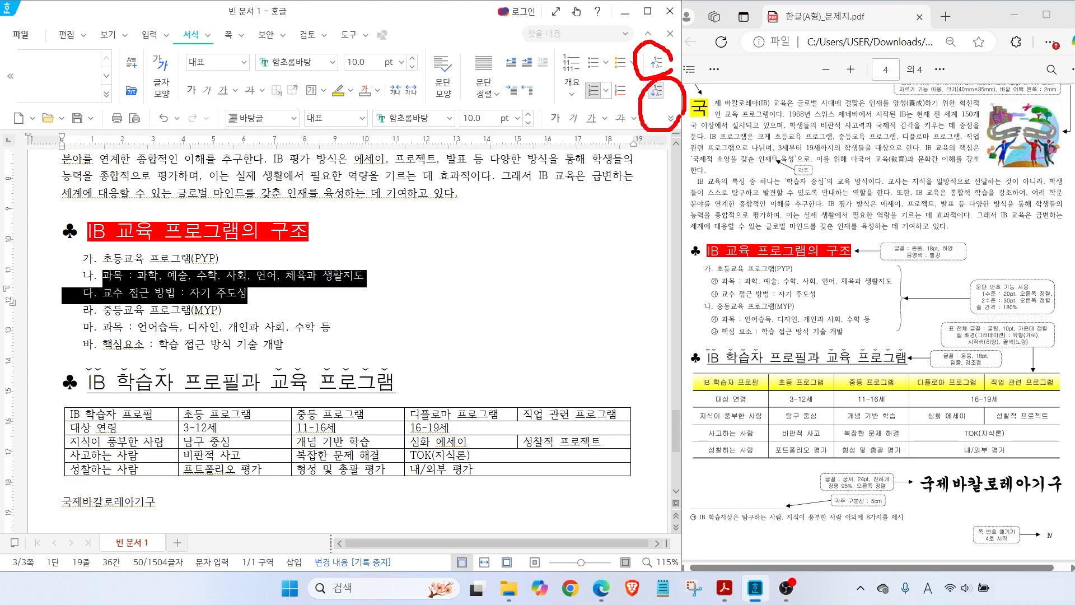
key("Escape")
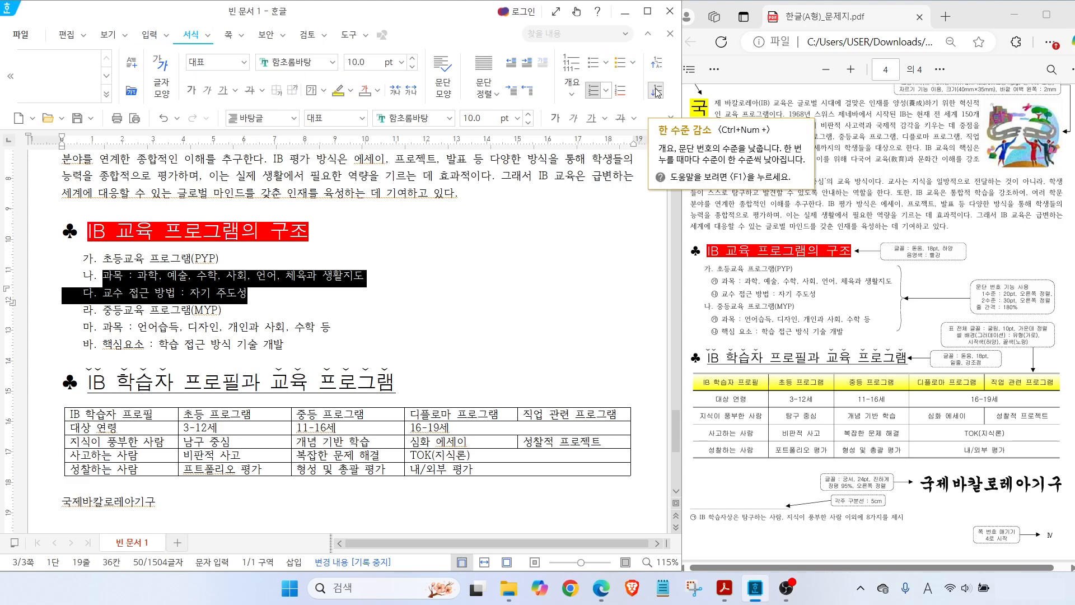
left_click(657, 91)
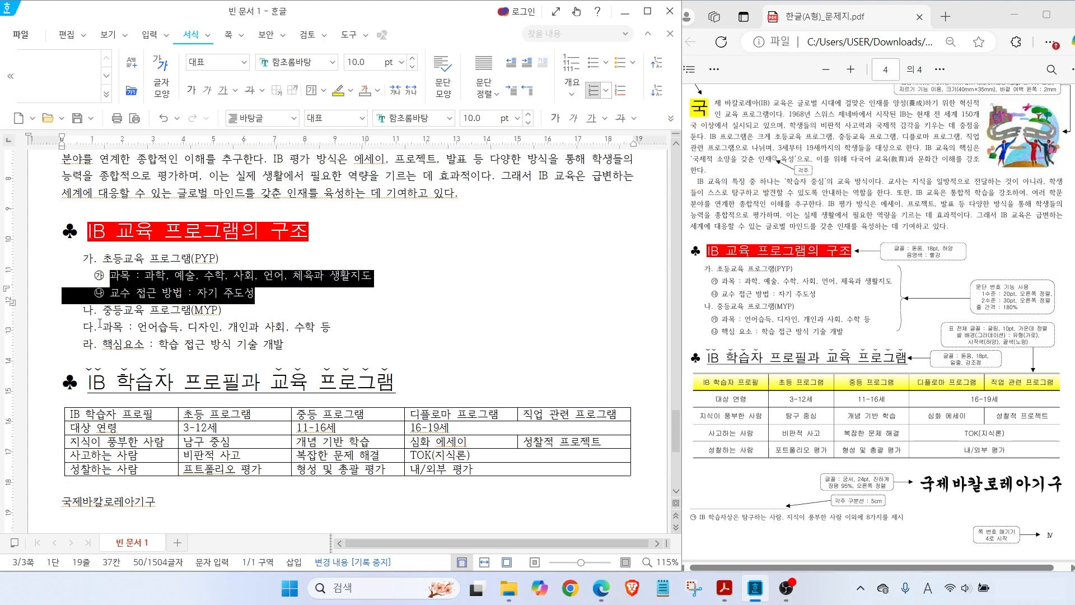
left_click_drag(105, 326, 155, 350)
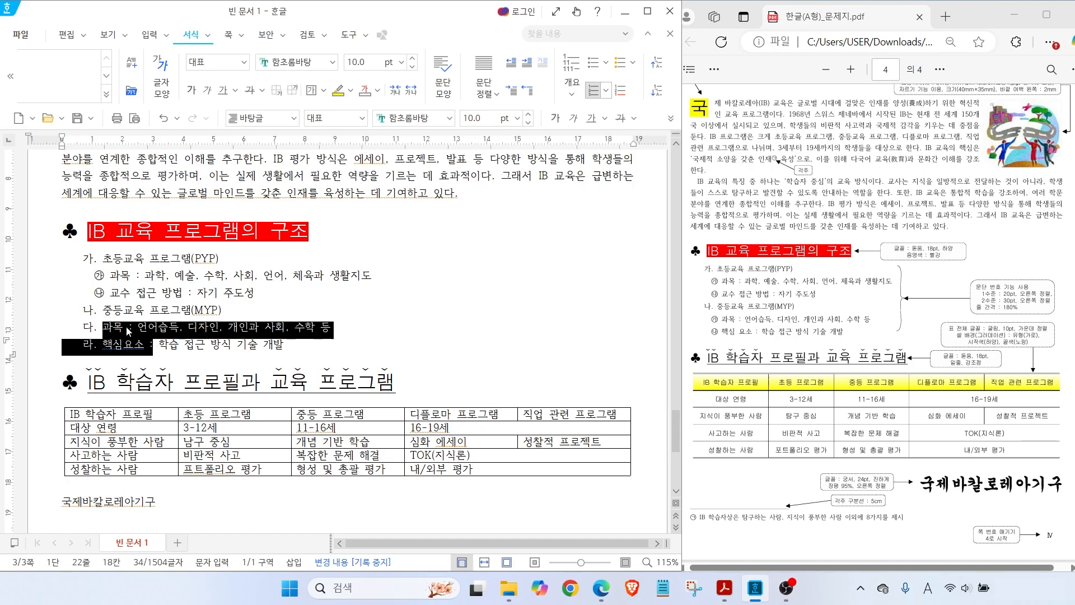
left_click(654, 93)
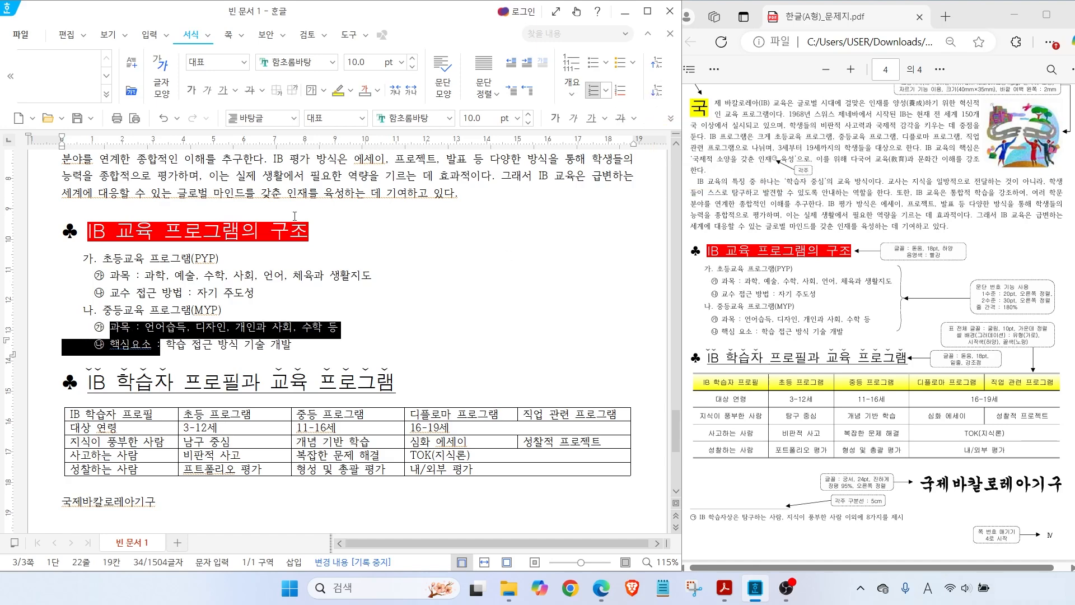
left_click(157, 348)
key("ctrl+2")
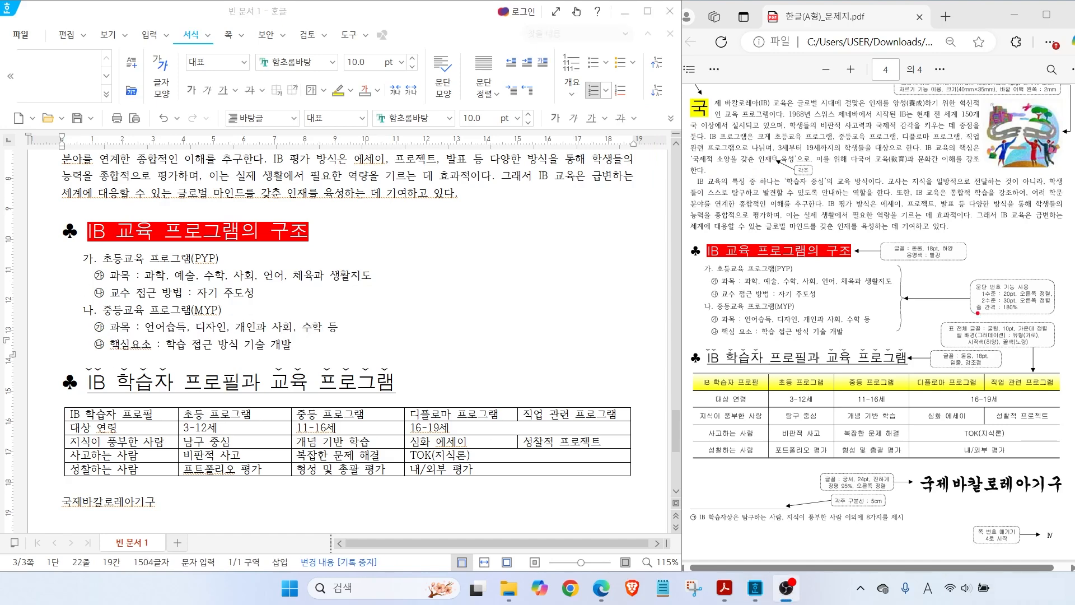
left_click_drag(973, 302, 1035, 315)
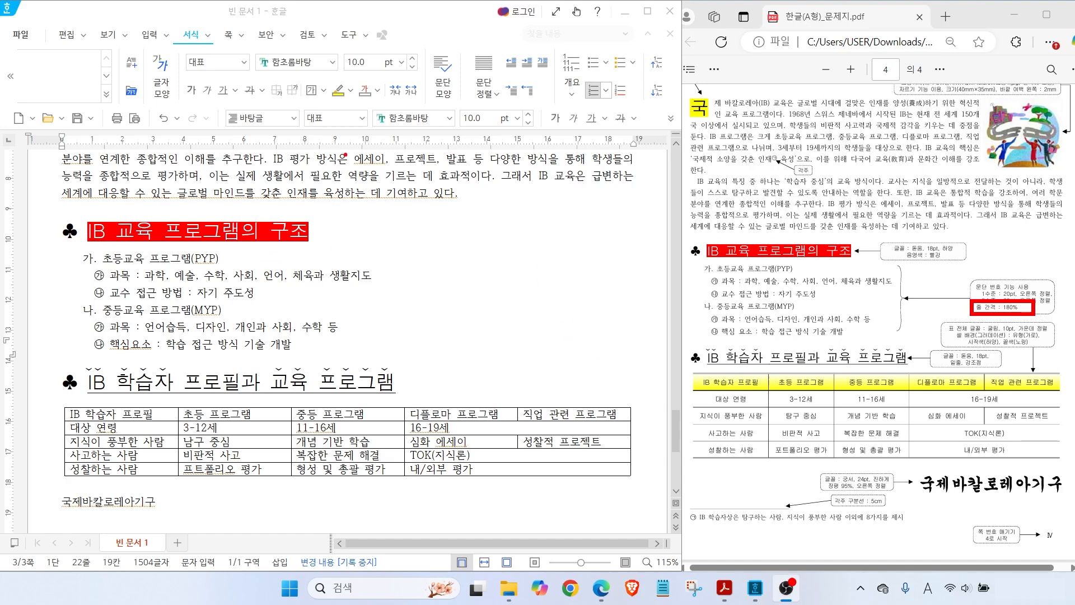
Set the whole numbered list's line spacing to 160%
key("Escape")
left_click(339, 158)
left_click(671, 118)
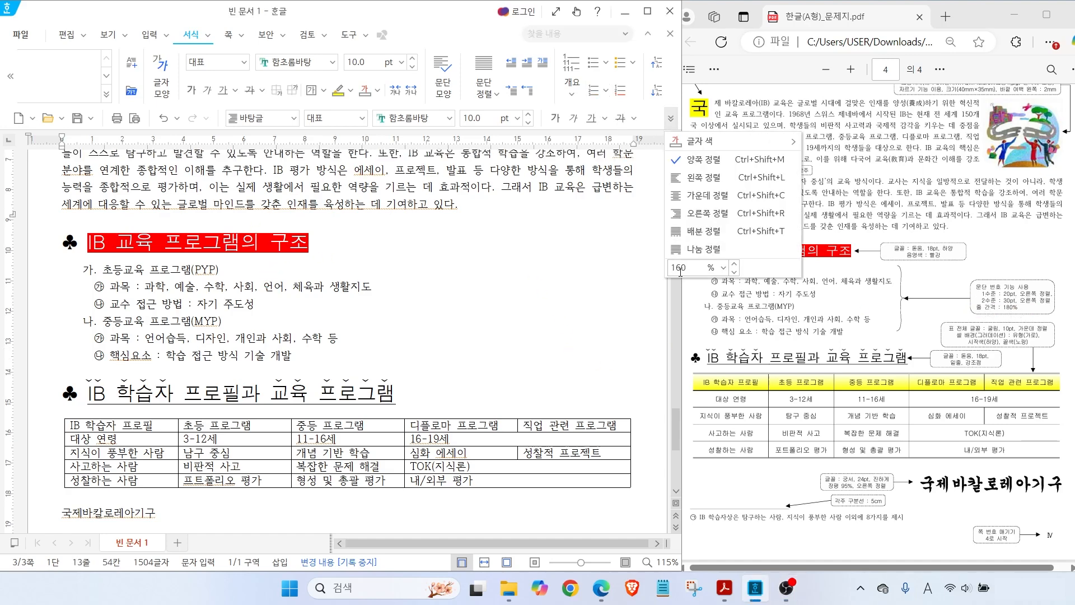
key("ctrl")
left_click(99, 271)
left_click_drag(81, 272, 293, 357)
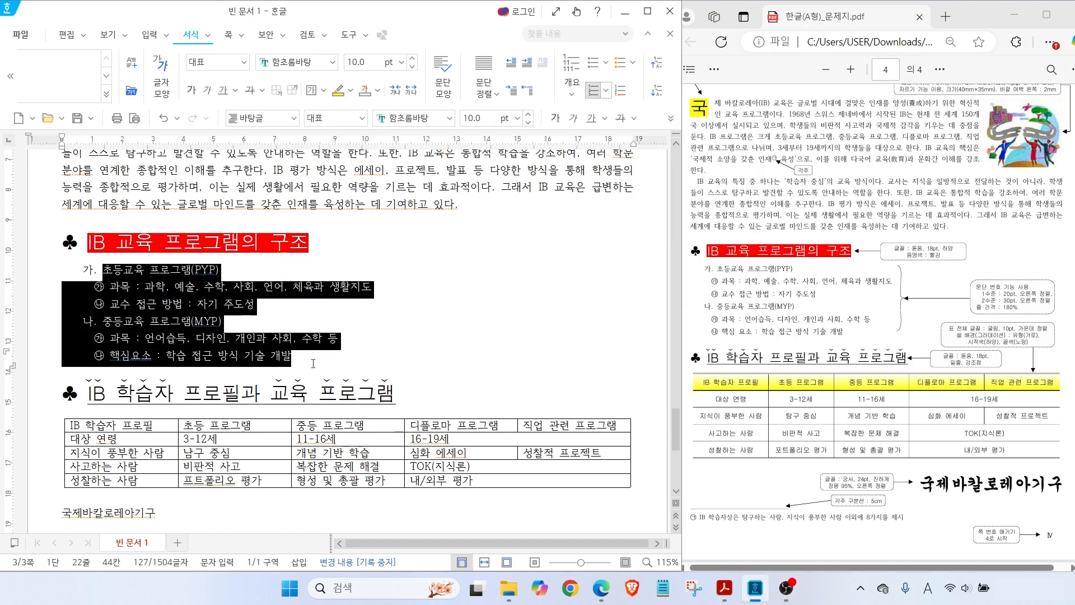
left_click(671, 118)
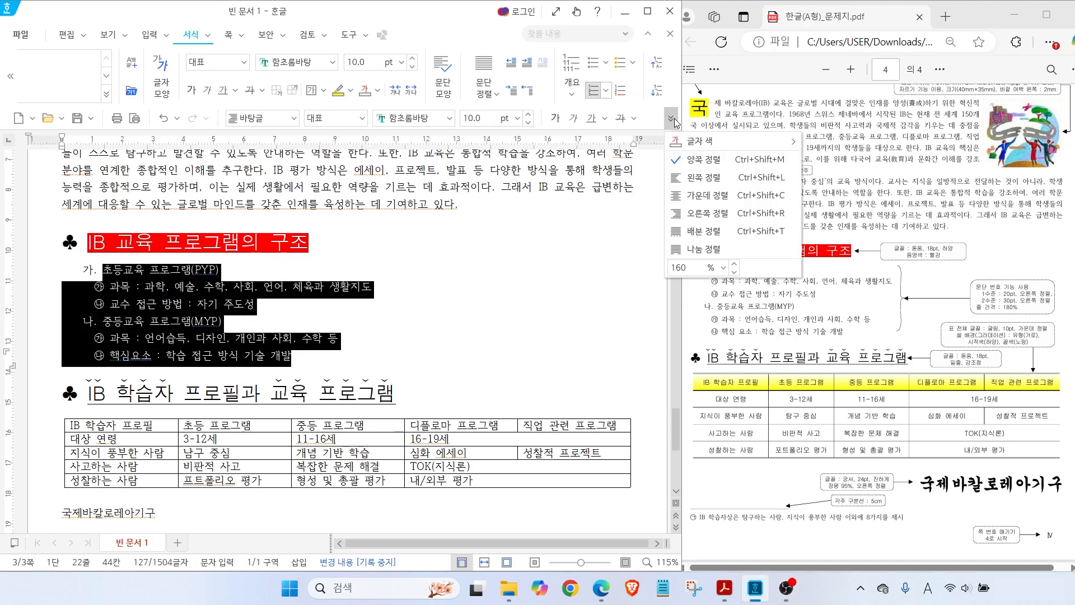
left_click(724, 267)
left_click(703, 339)
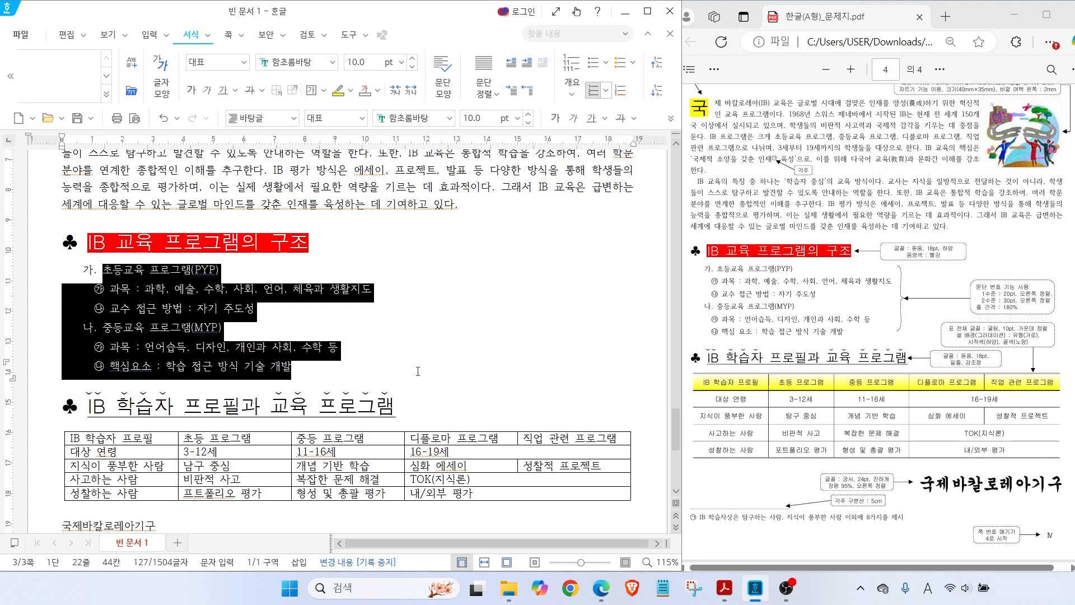
Block-select every cell of the IB learner profile table
scroll(188, 317, "down", 3)
left_click_drag(158, 241, 532, 313)
left_click_drag(974, 317, 940, 281)
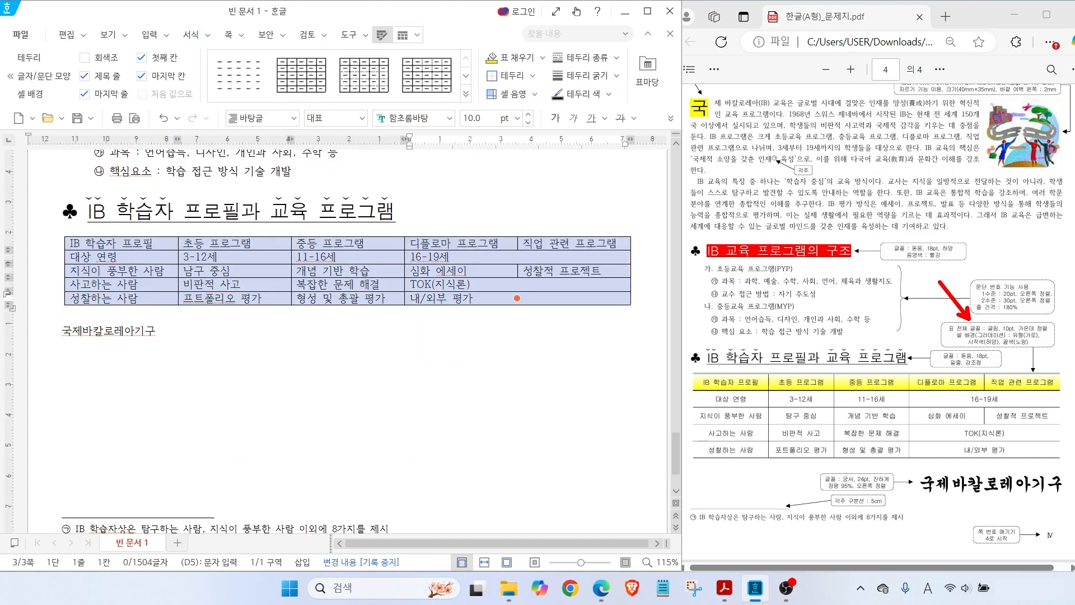
Set the table text font to 굴림 and centre the text in every cell
left_click(449, 119)
left_click(485, 173)
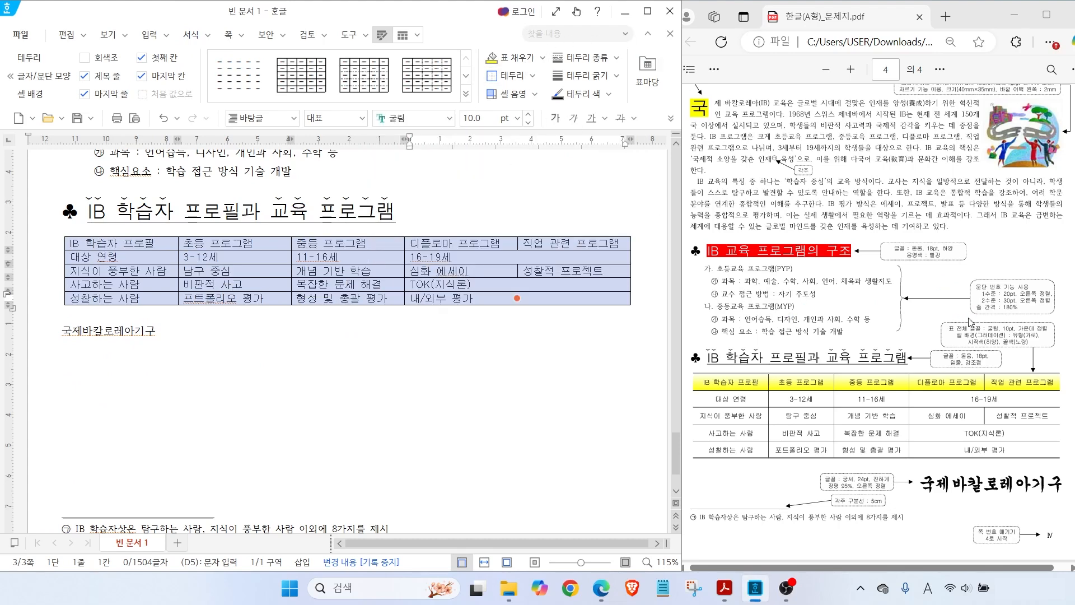
left_click(671, 118)
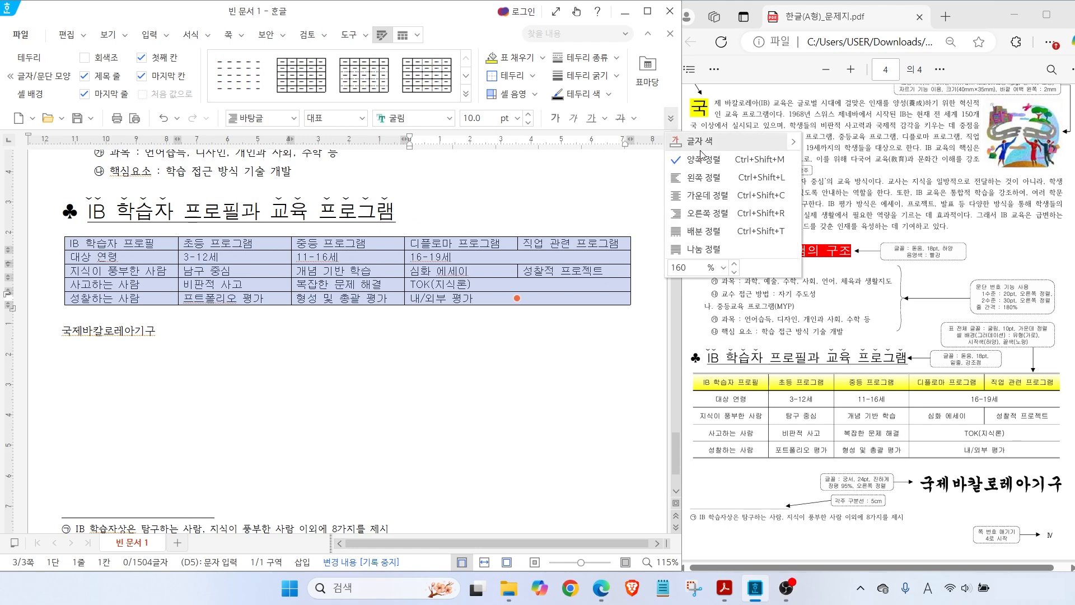
left_click(709, 197)
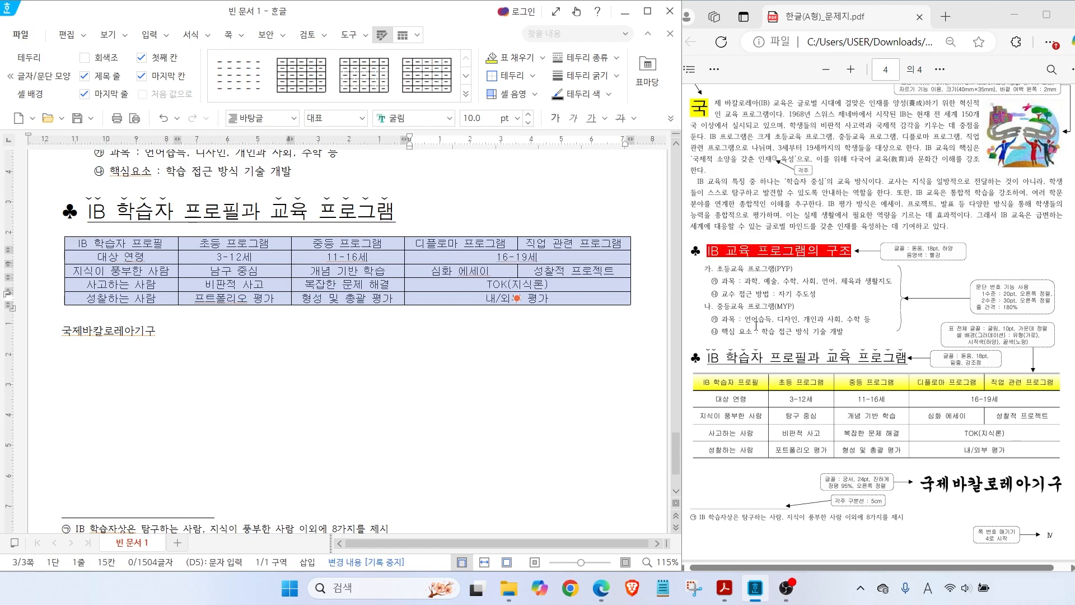
Select the header row and give its cells a gradient fill ending in yellow
left_click_drag(731, 375, 700, 337)
left_click_drag(151, 244, 559, 245)
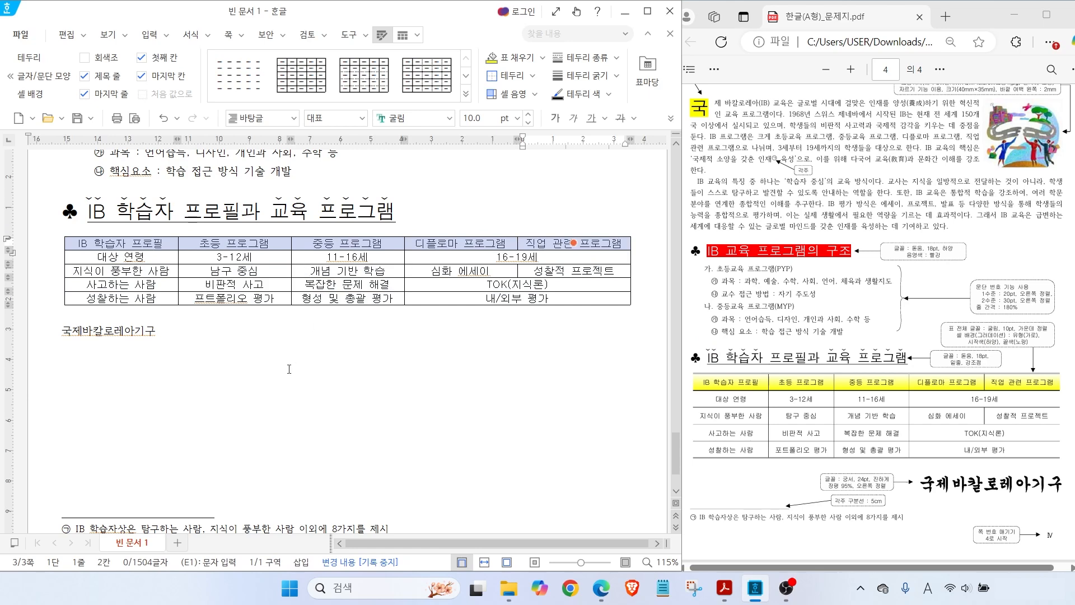
mouse_move(286, 360)
left_mouse_down()
mouse_move(232, 392)
mouse_move(290, 402)
left_mouse_up()
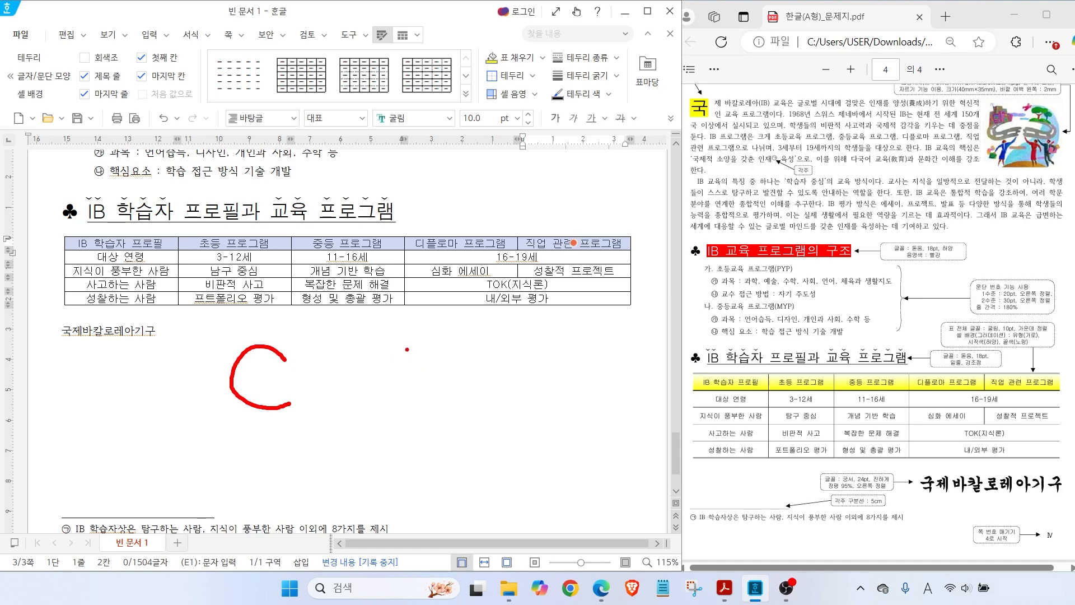
mouse_move(407, 353)
left_mouse_down()
mouse_move(454, 402)
mouse_move(467, 393)
left_mouse_up()
key("Escape")
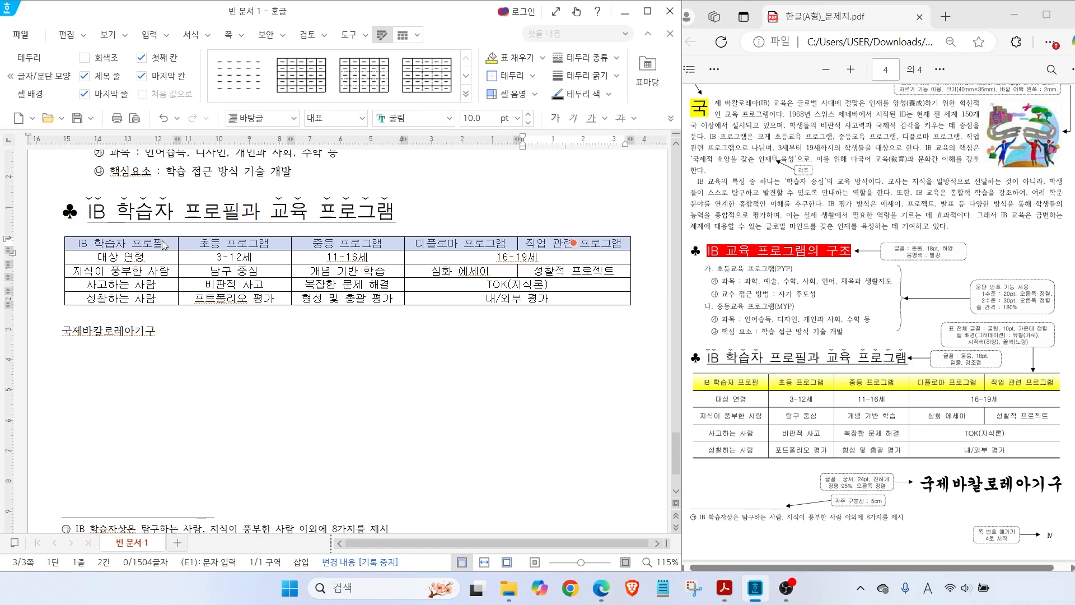
key("l")
left_click(161, 204)
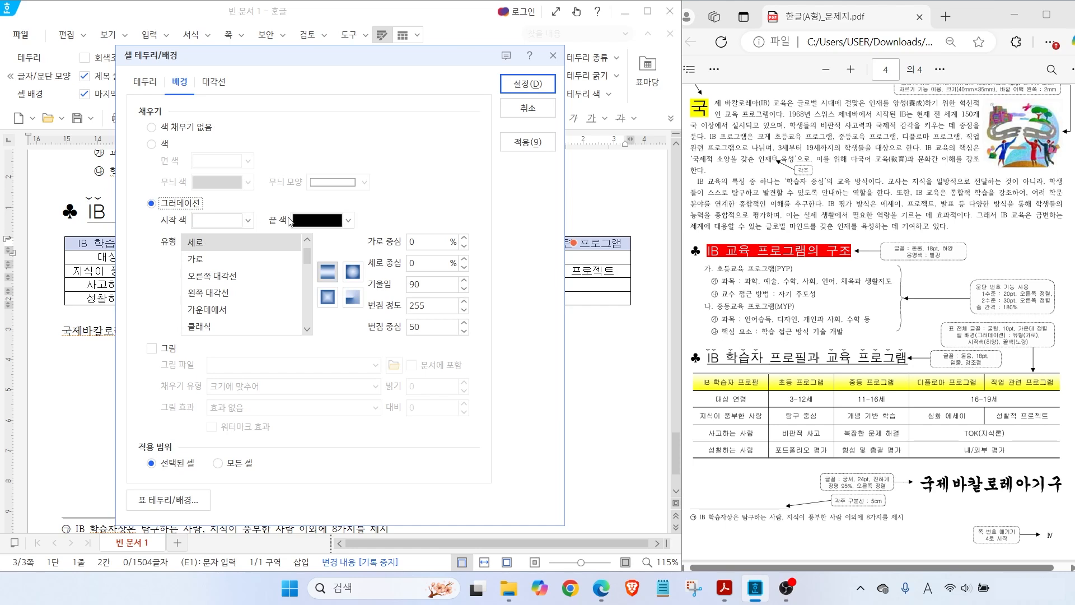
left_click(317, 221)
left_click(344, 335)
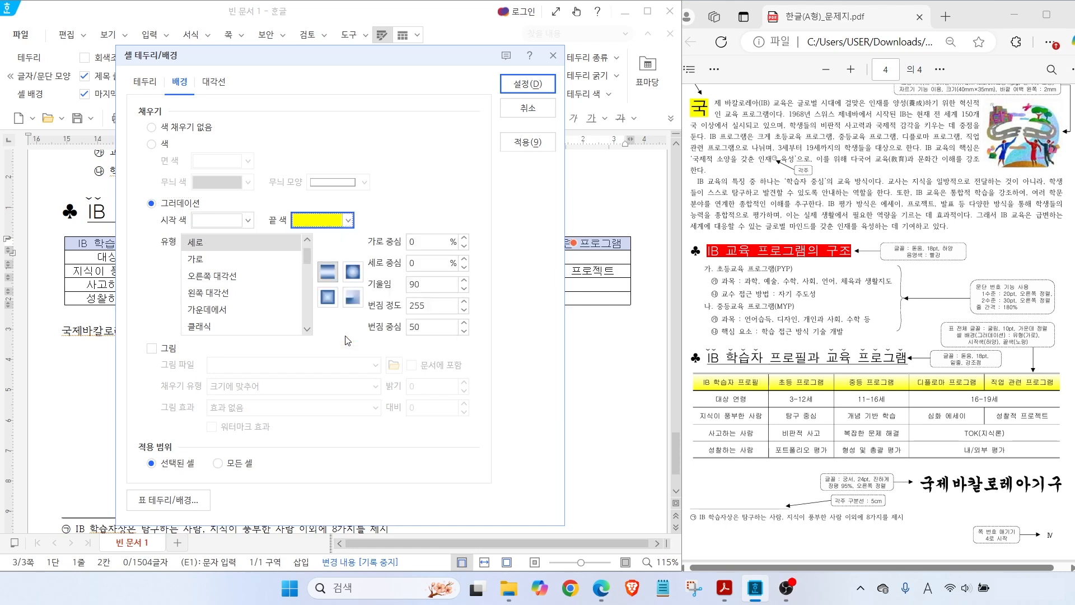
Make the white-to-yellow gradient run horizontally (가로) and apply it to the header row
key("alt")
left_click_drag(1020, 334, 989, 300)
left_click_drag(1003, 339, 1044, 339)
mouse_move(220, 258)
left_mouse_down()
mouse_move(180, 263)
mouse_move(215, 262)
left_mouse_up()
key("Escape")
left_click(200, 261)
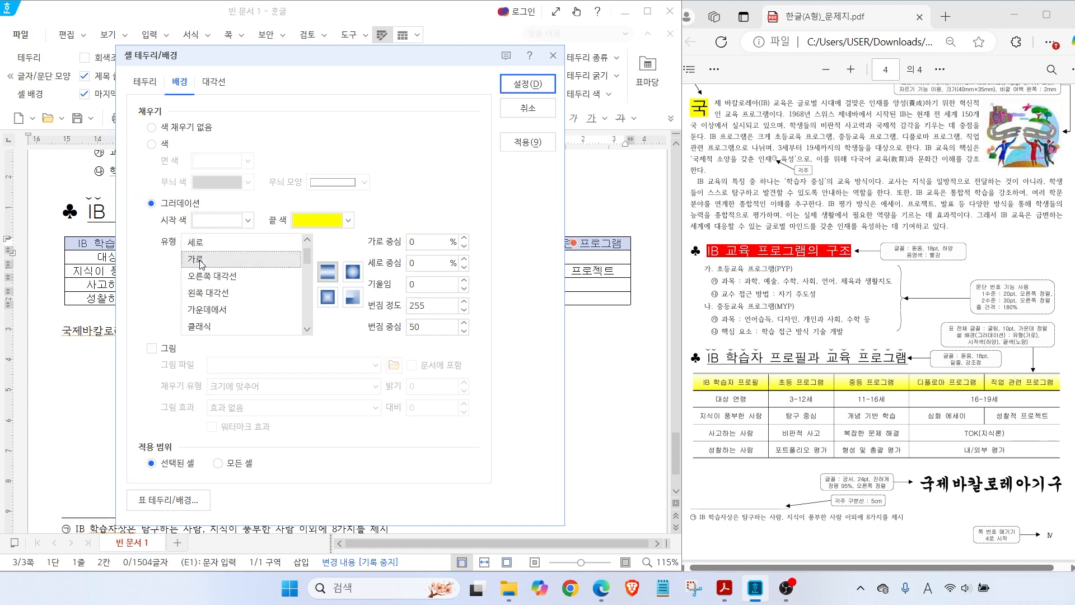
left_click(527, 83)
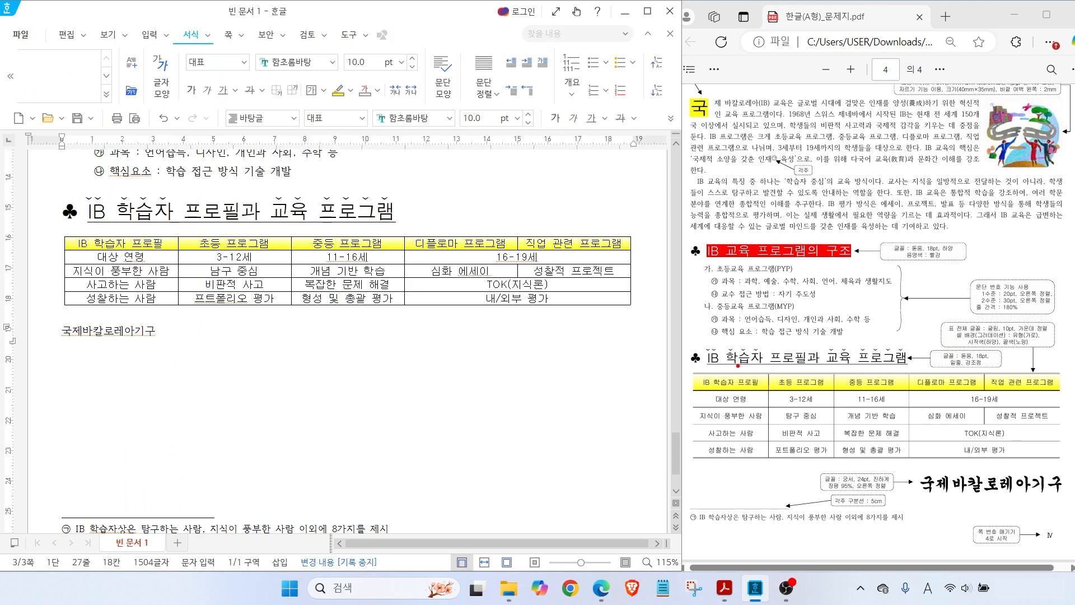
Give the whole table thin double-line top and bottom borders
left_click_drag(677, 341, 705, 368)
left_click_drag(697, 464, 674, 483)
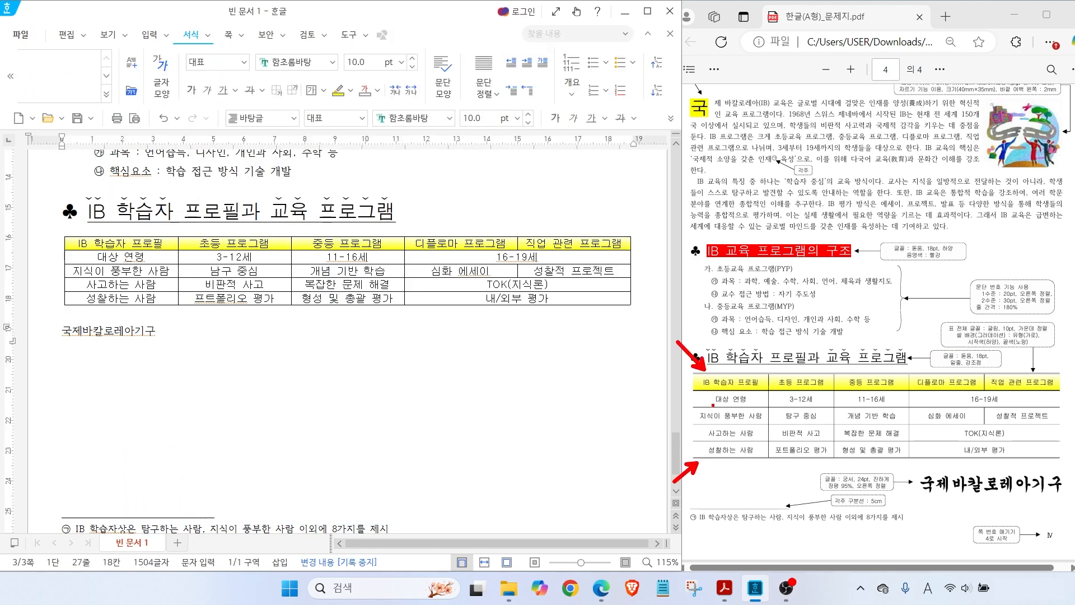
left_click_drag(690, 410, 711, 392)
left_click_drag(695, 374, 693, 444)
left_click_drag(1056, 377, 1055, 458)
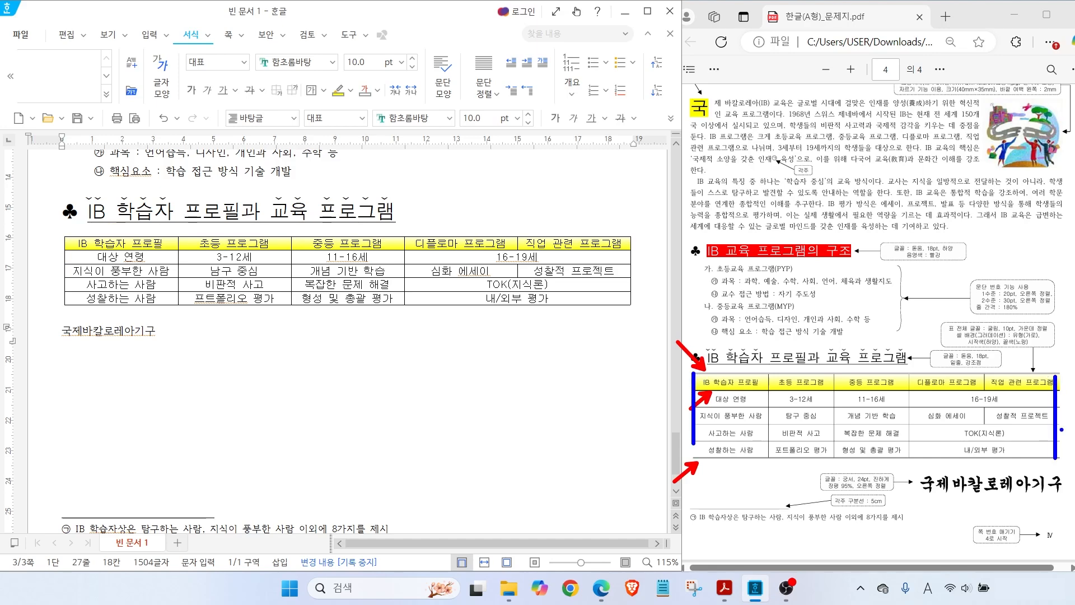
key("Escape")
left_click_drag(146, 244, 518, 301)
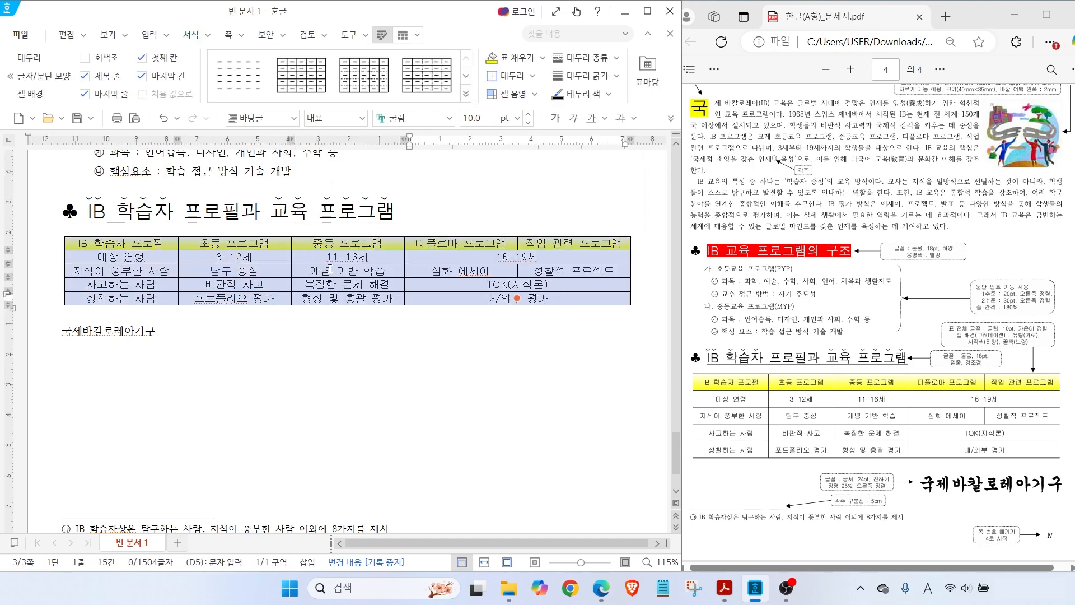
key("l")
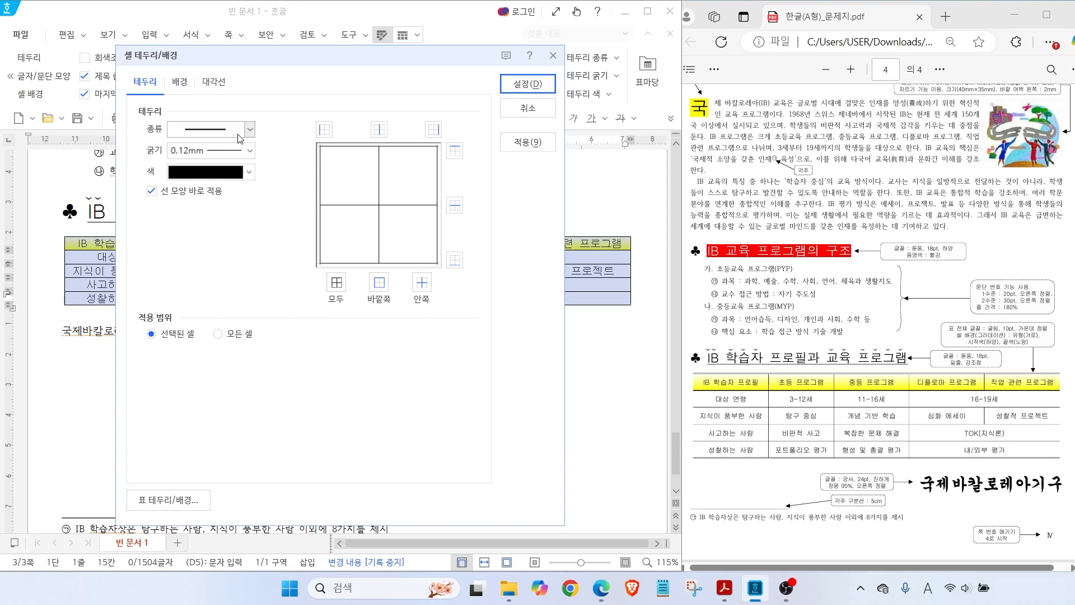
left_click(249, 129)
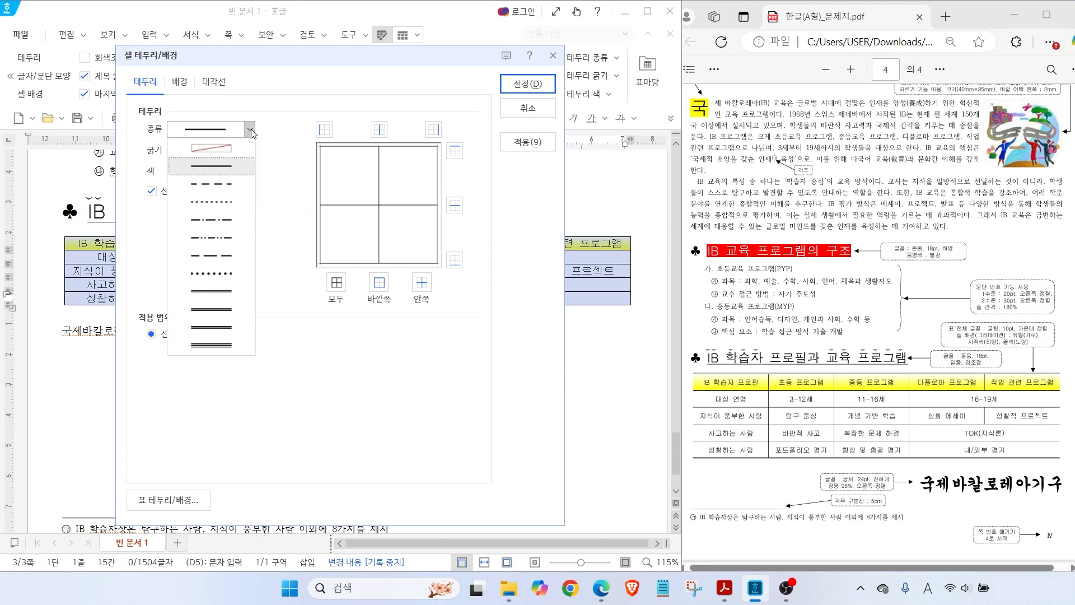
left_click(212, 290)
left_click(455, 150)
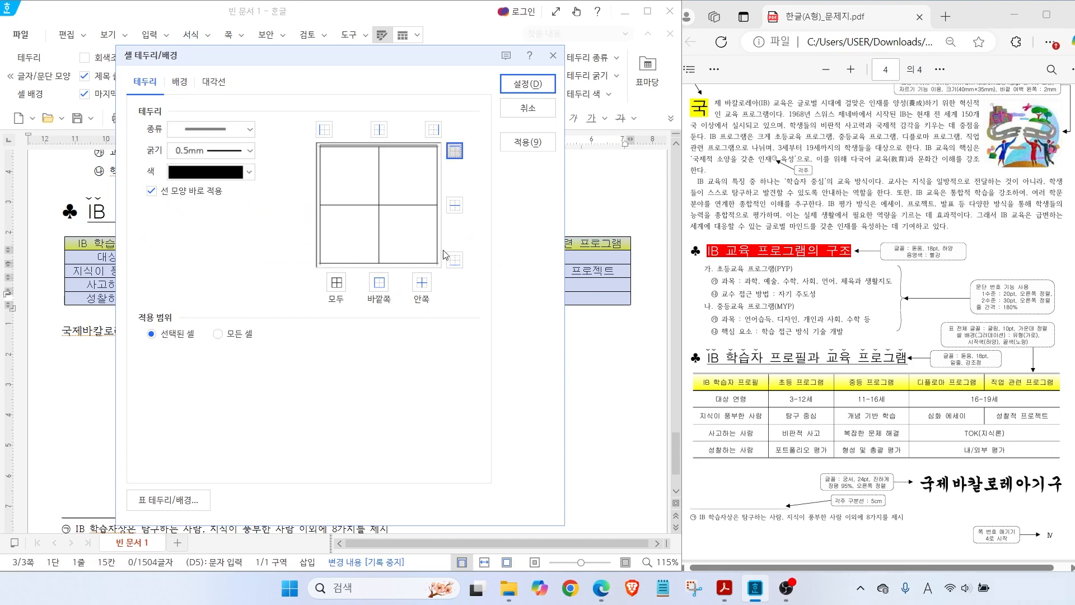
left_click(455, 259)
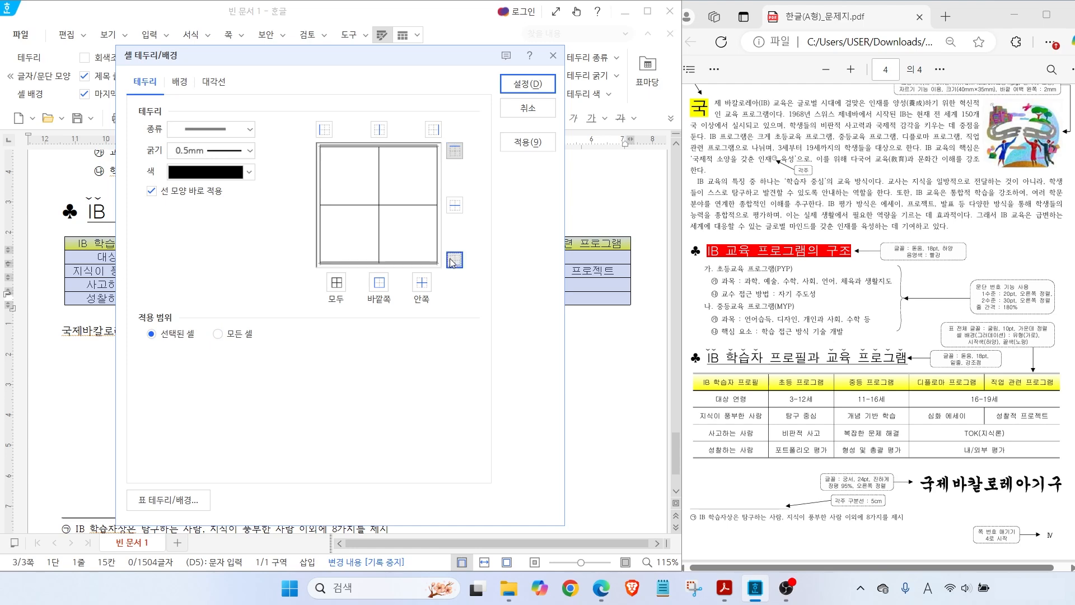
left_click(524, 85)
left_click(390, 317)
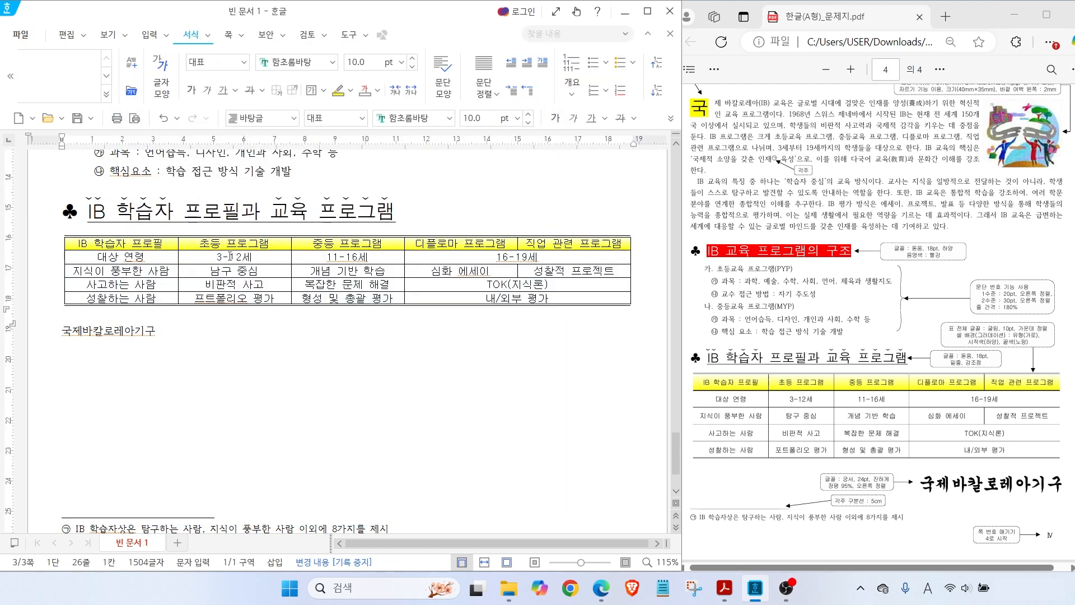
Remove the table's left and right outer borders
left_click_drag(168, 247, 517, 298)
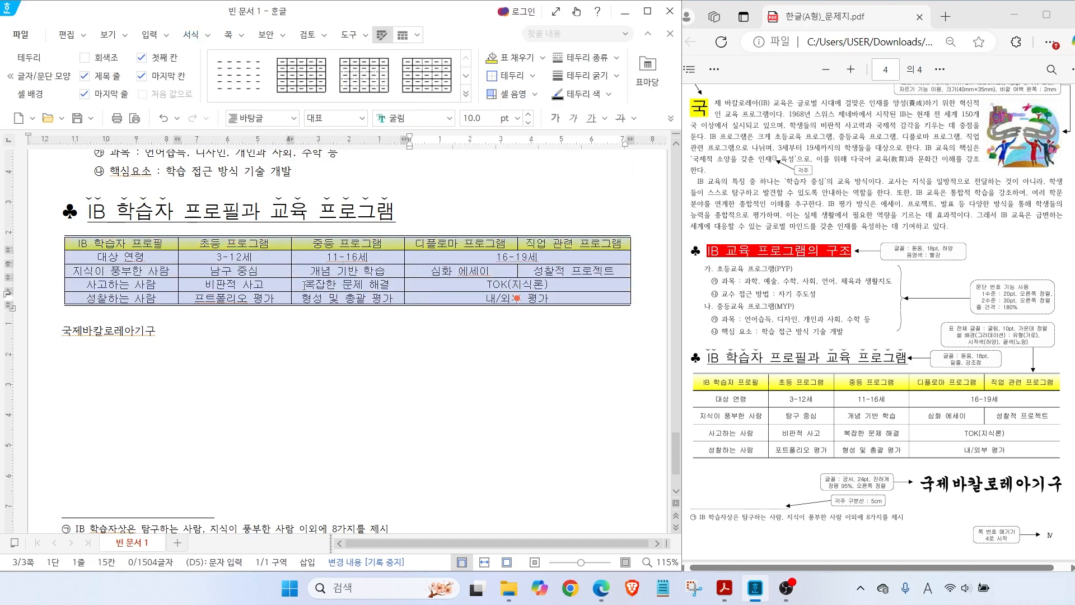
key("l")
left_click(249, 130)
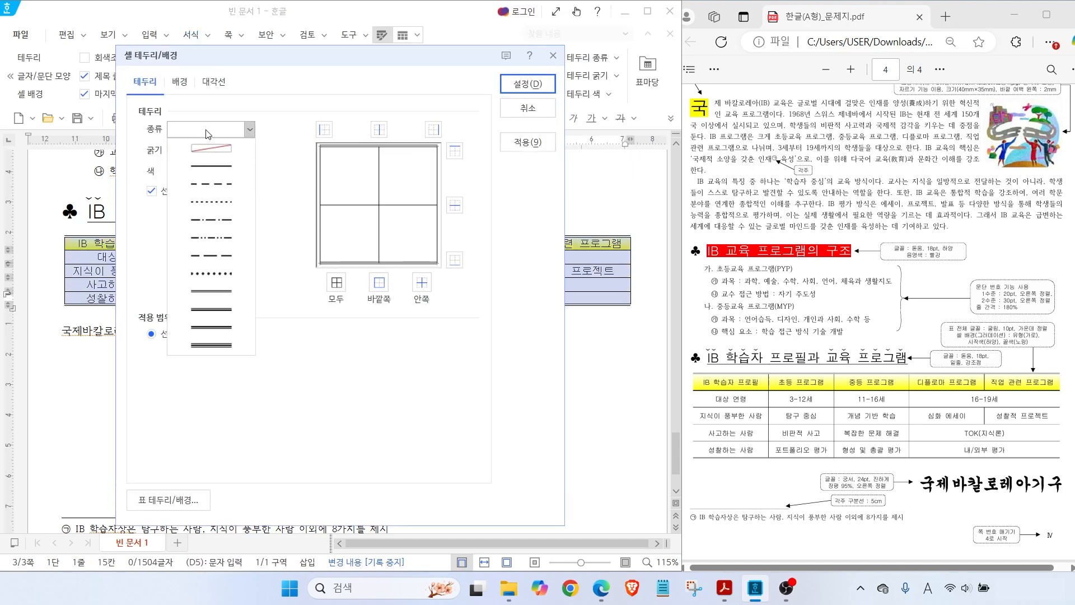
left_click(212, 148)
left_click(324, 130)
left_click(433, 129)
left_click(528, 83)
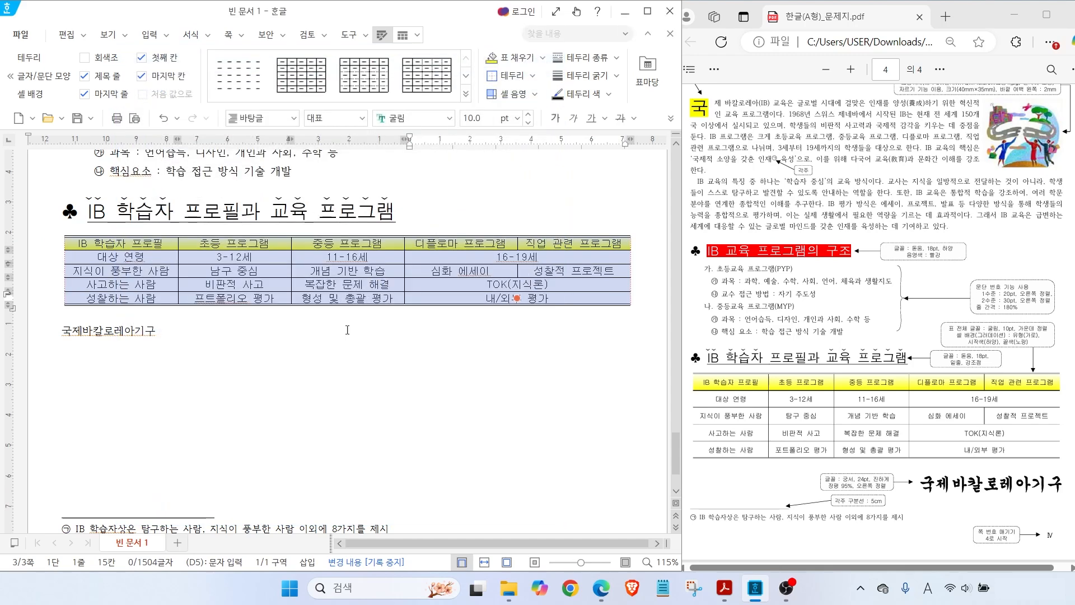
left_click(346, 330)
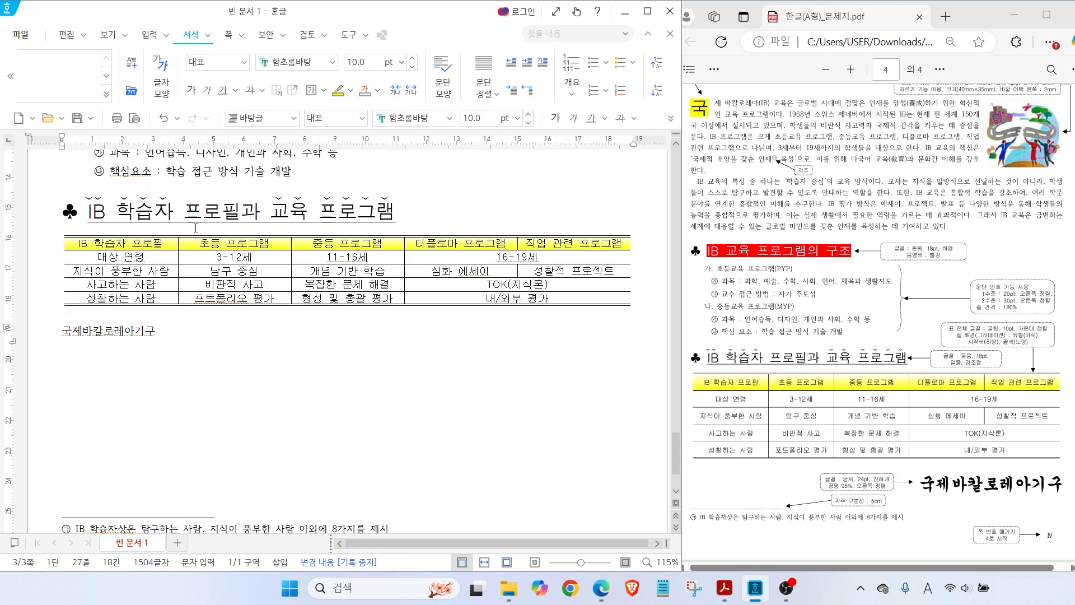
Put a thin double line under the yellow header row
left_click_drag(163, 241, 536, 240)
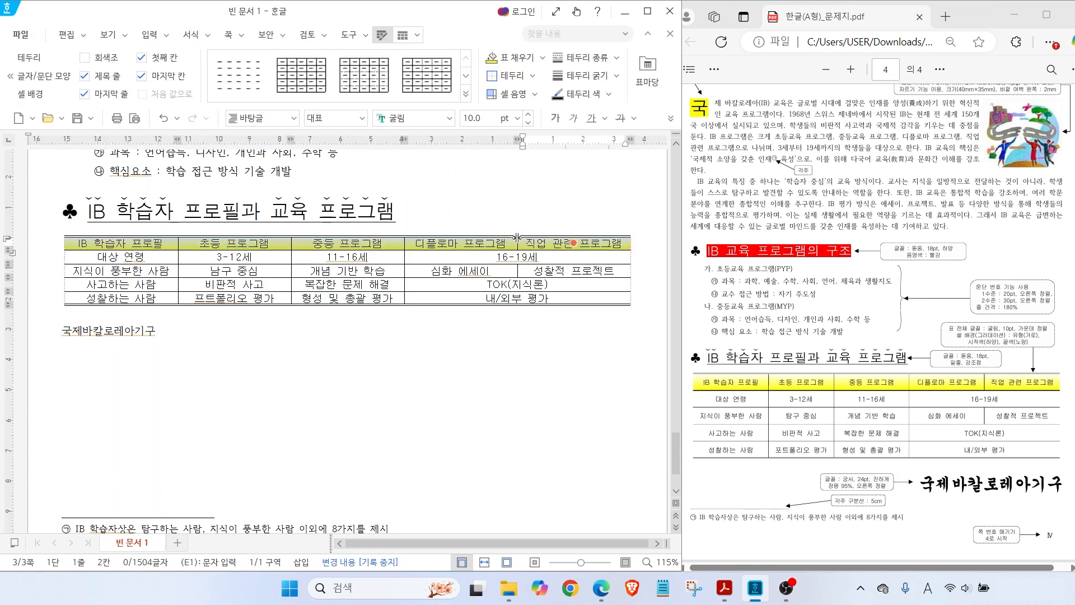
key("l")
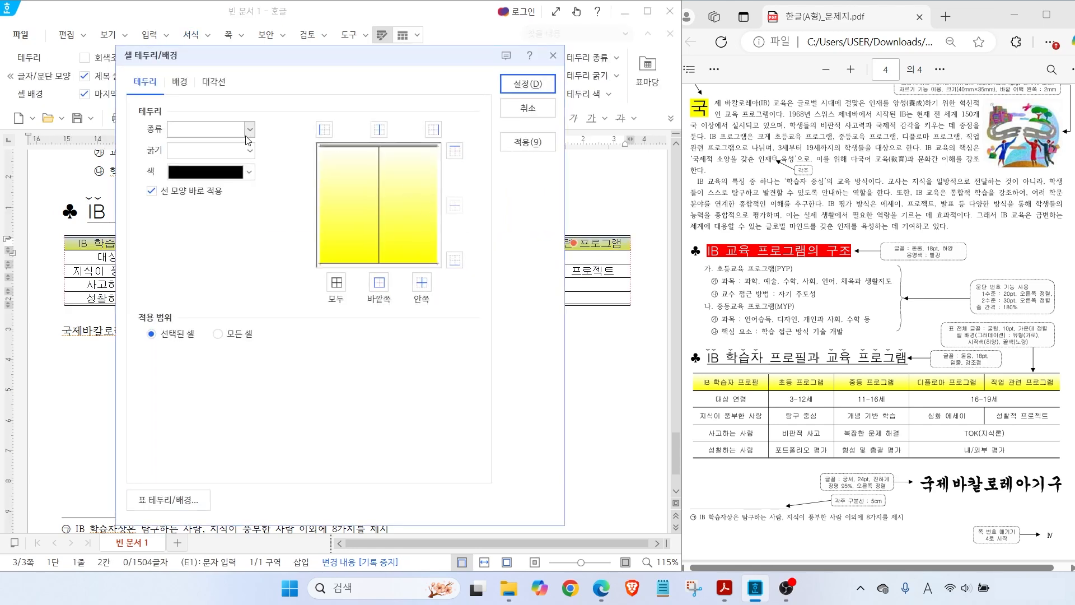
left_click(224, 129)
left_click(211, 291)
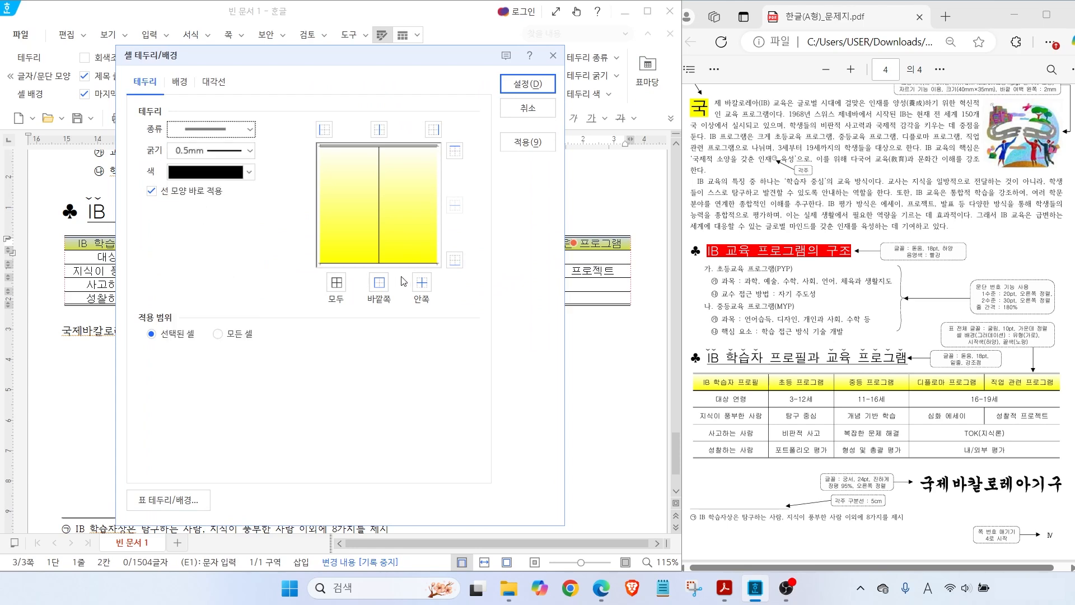
left_click(454, 260)
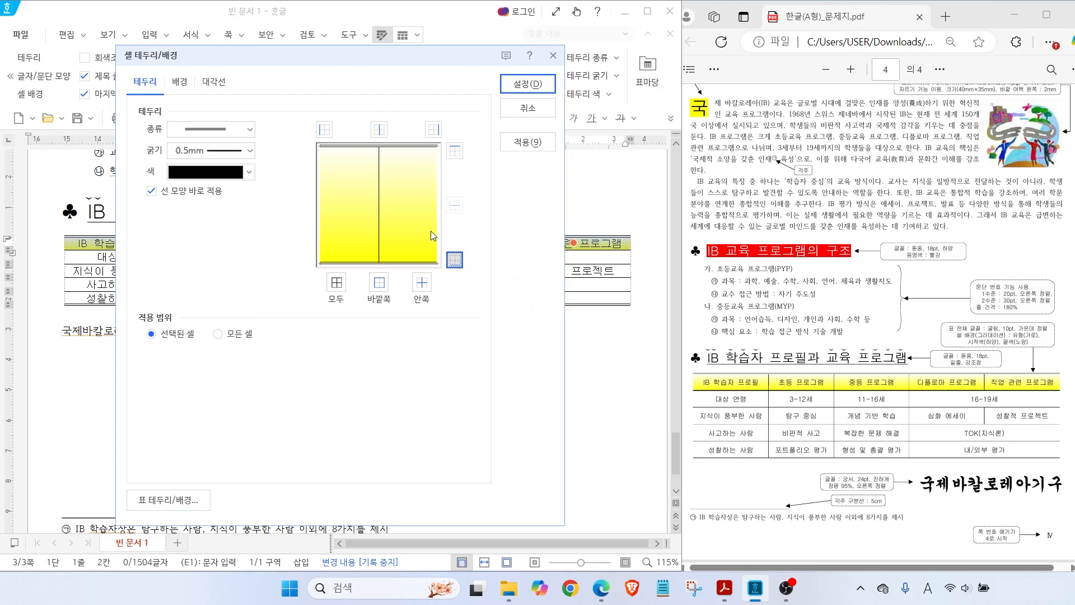
left_click(527, 84)
left_click(380, 325)
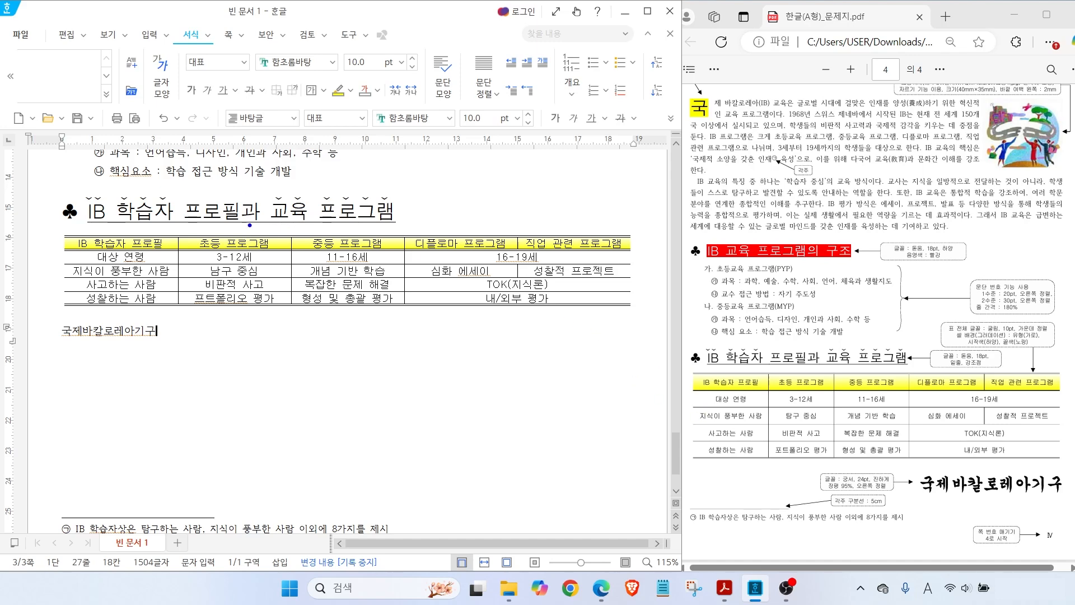
Select every cell of the IB learner-profile table and raise the row height with Ctrl+Down, easing back once
left_click_drag(155, 239, 510, 305)
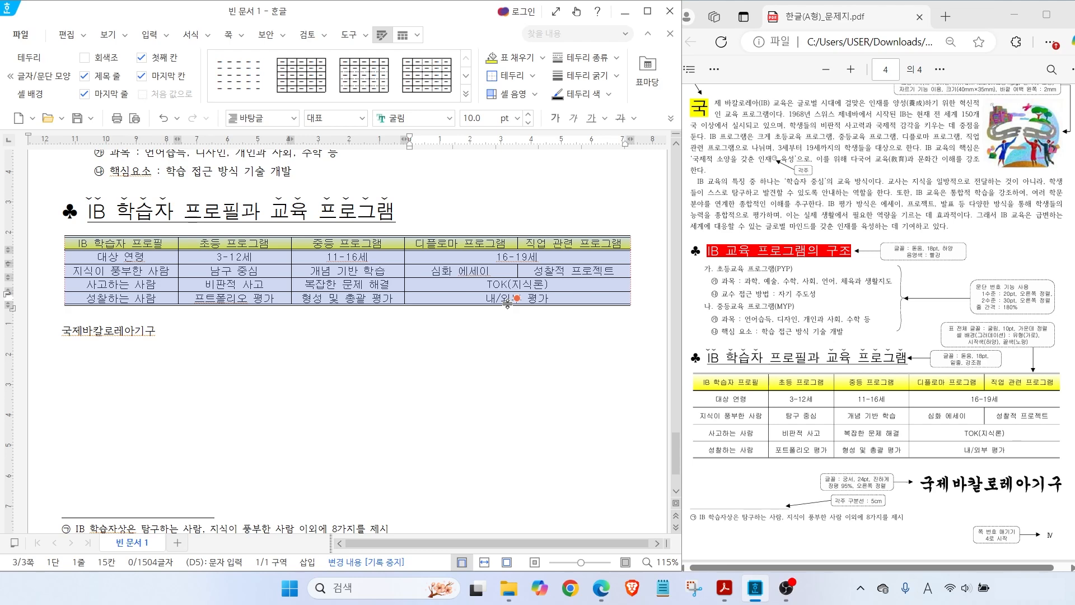
key("ctrl+Down")
key("ctrl+Down")
key("ctrl+Down")
key("ctrl+Down")
key("ctrl+Up")
key("ctrl+Up")
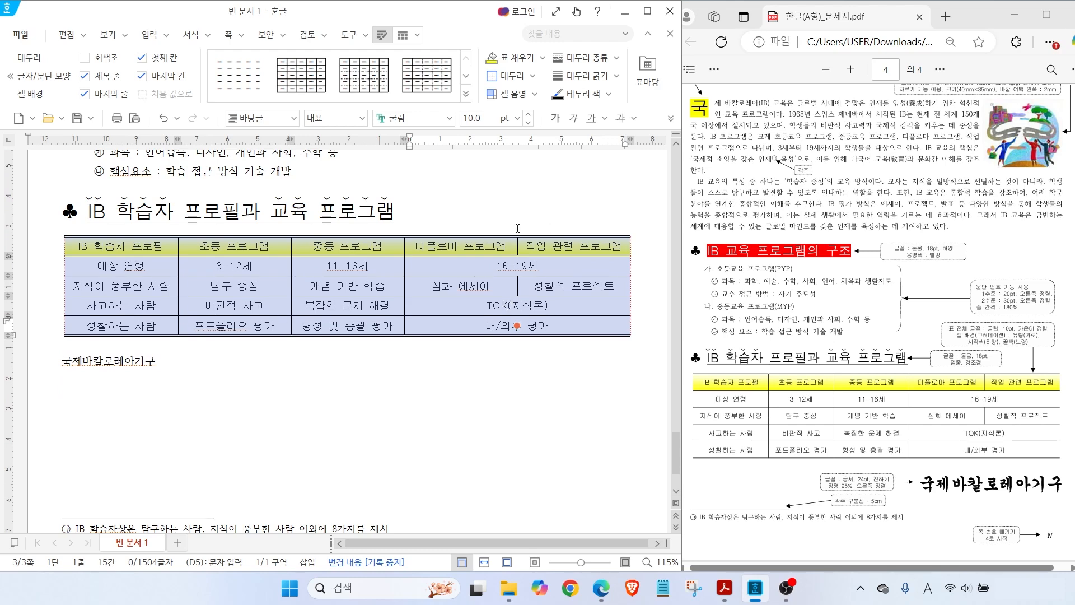
left_click(170, 361)
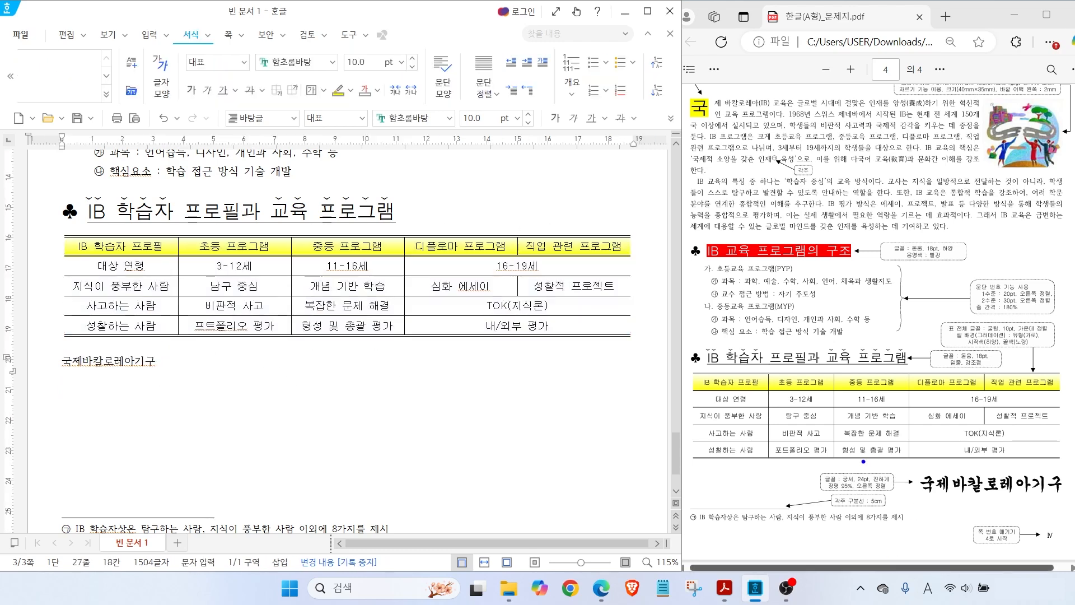
Set 국제바칼로레아기구 to bold 궁서 24 pt and right-align it
left_click_drag(864, 462, 838, 434)
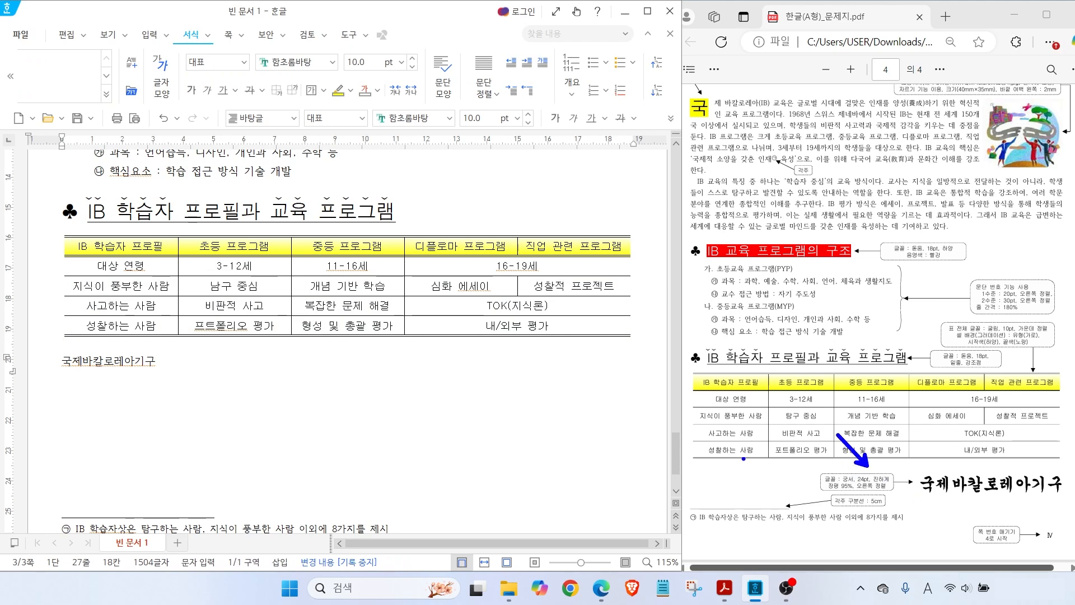
left_click_drag(159, 363, 60, 365)
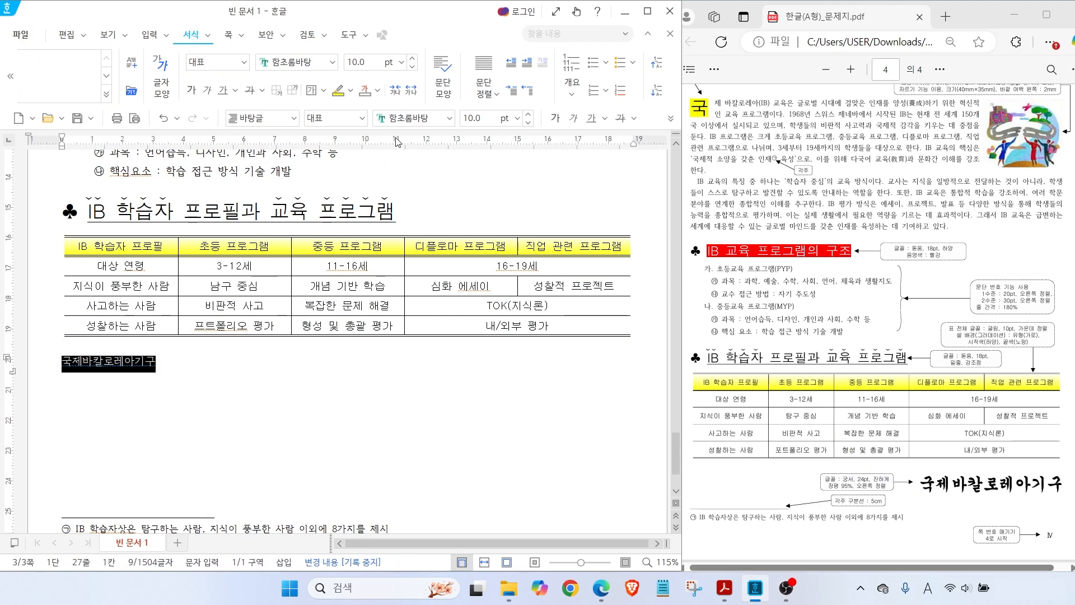
left_click(449, 118)
left_click(481, 172)
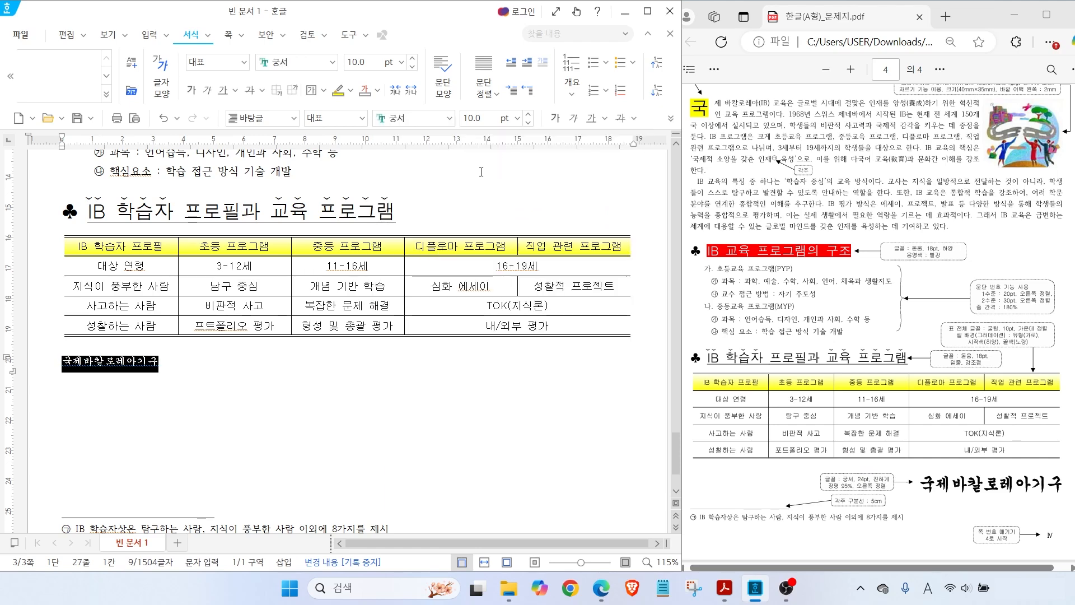
left_click(486, 117)
type("24")
key("Return")
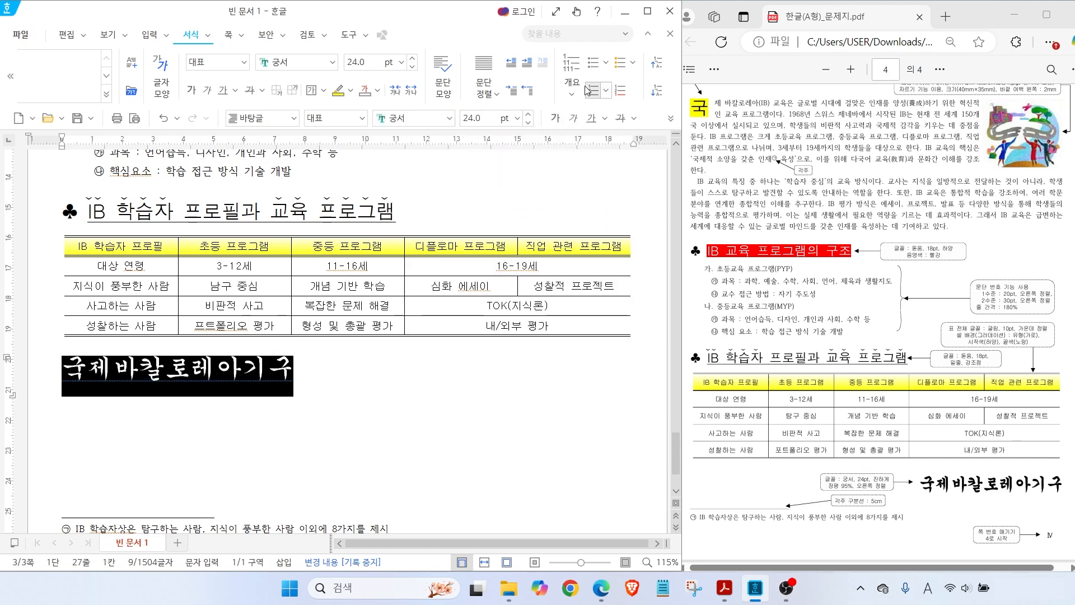
left_click(557, 119)
left_click(670, 118)
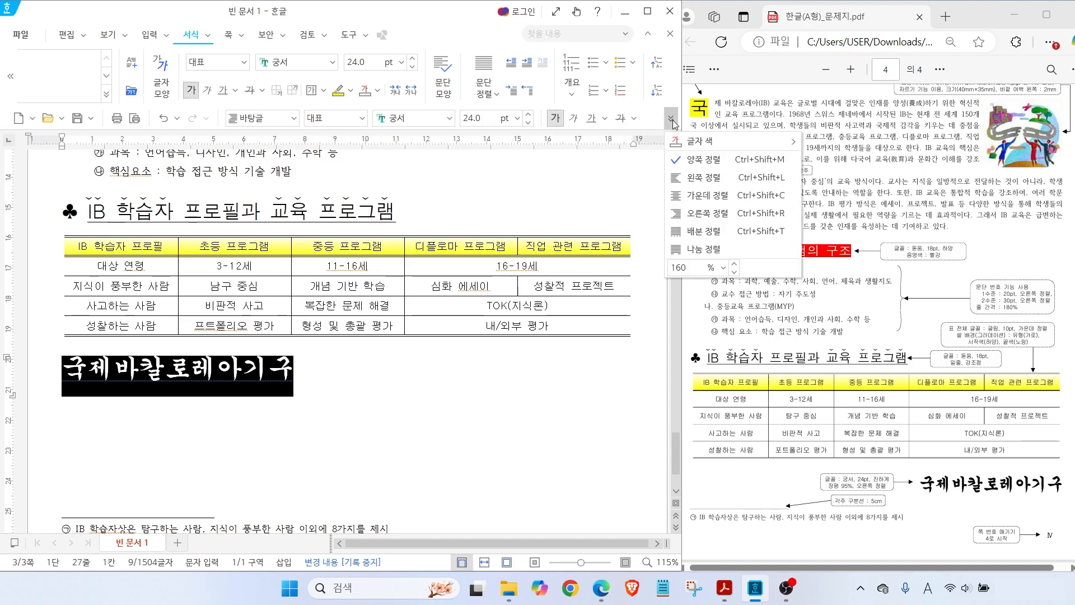
left_click(707, 213)
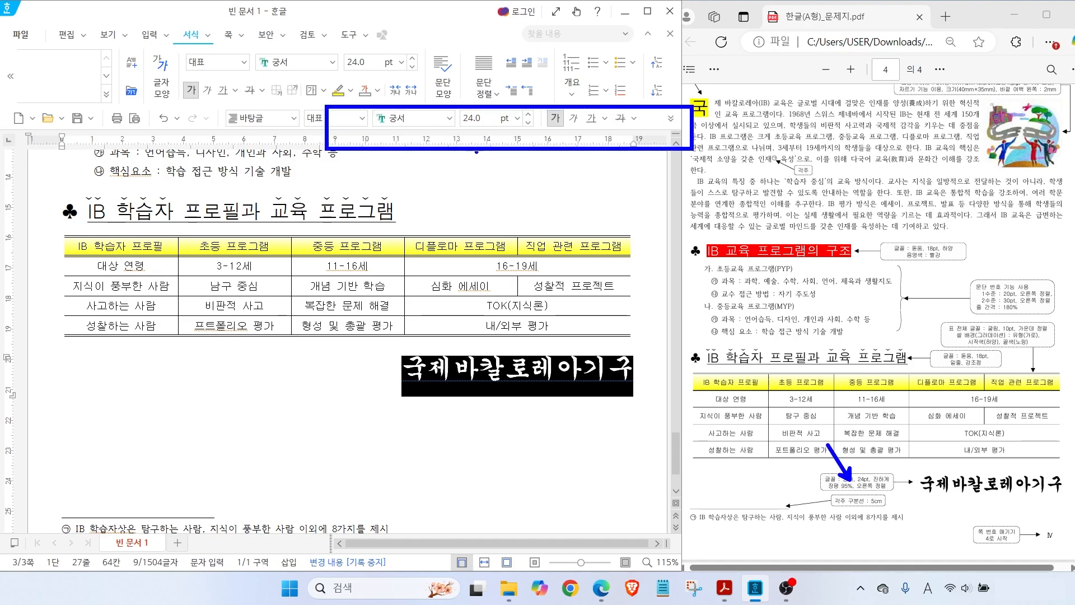
Change the organization name's character width (장평) to 95% in 글자 모양
right_click(506, 374)
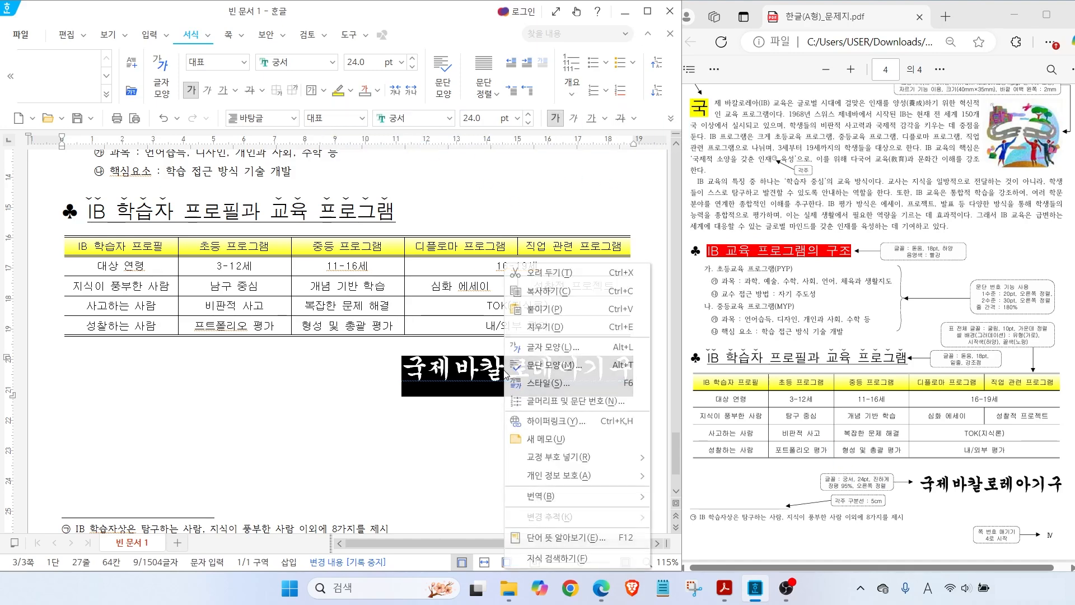
left_click(546, 348)
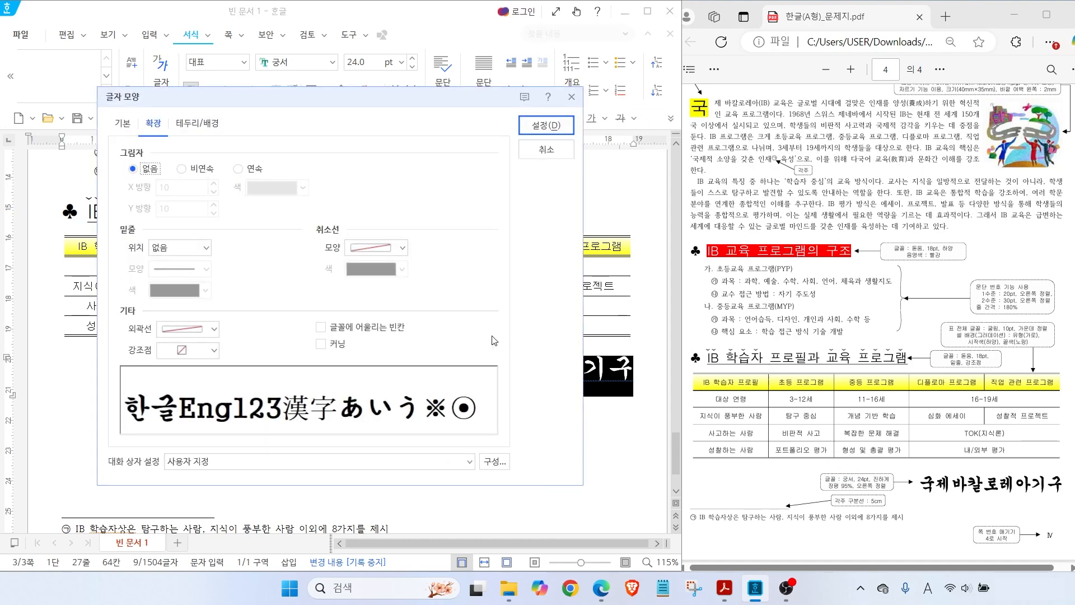
left_click(123, 126)
double_click(268, 215)
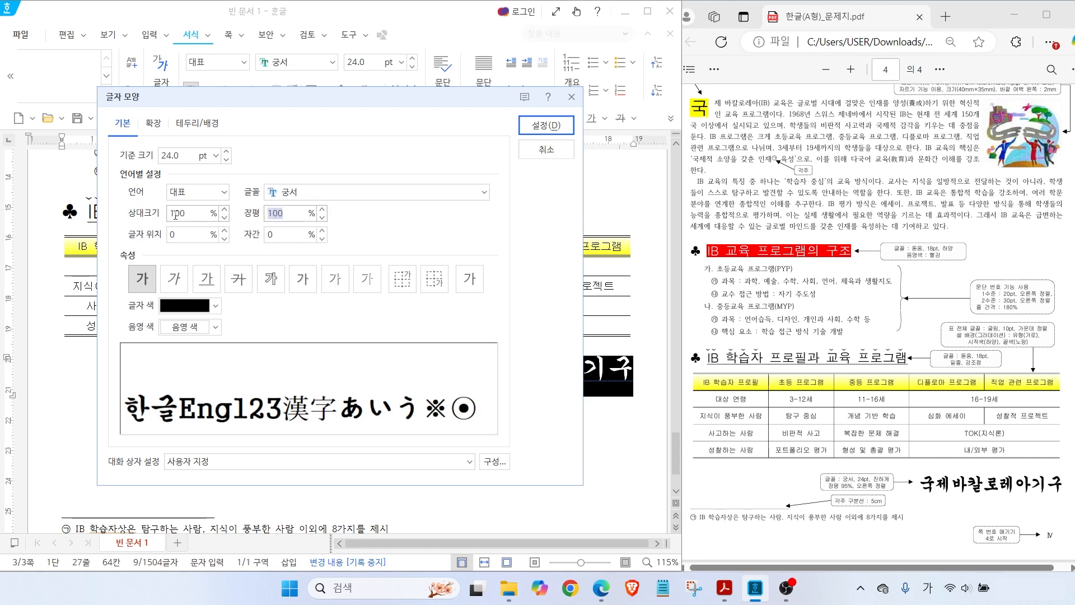
type("95")
left_click(209, 411)
left_click(532, 126)
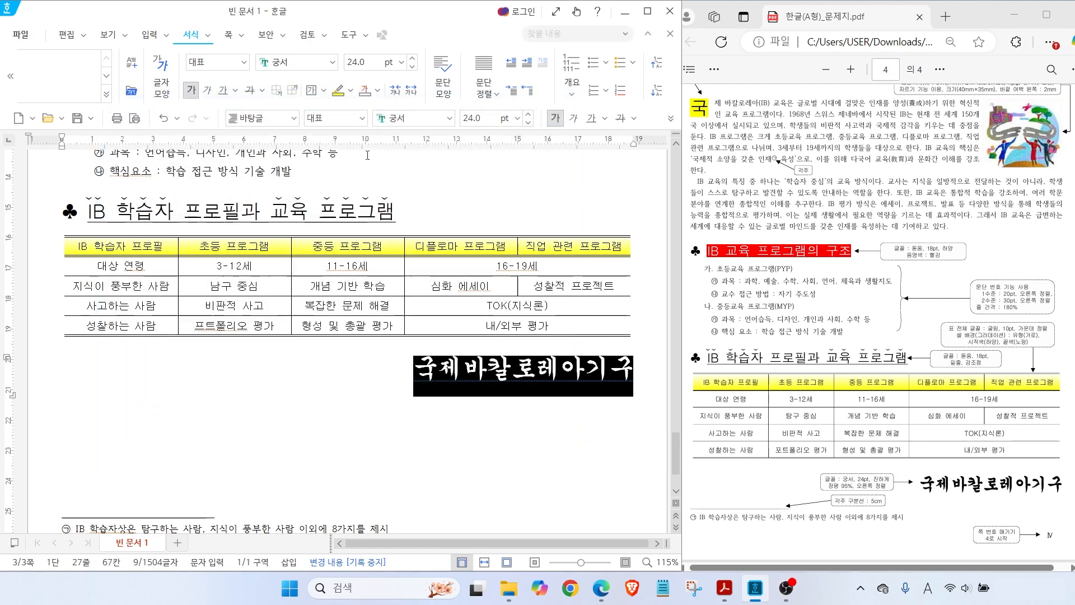
left_click(631, 368)
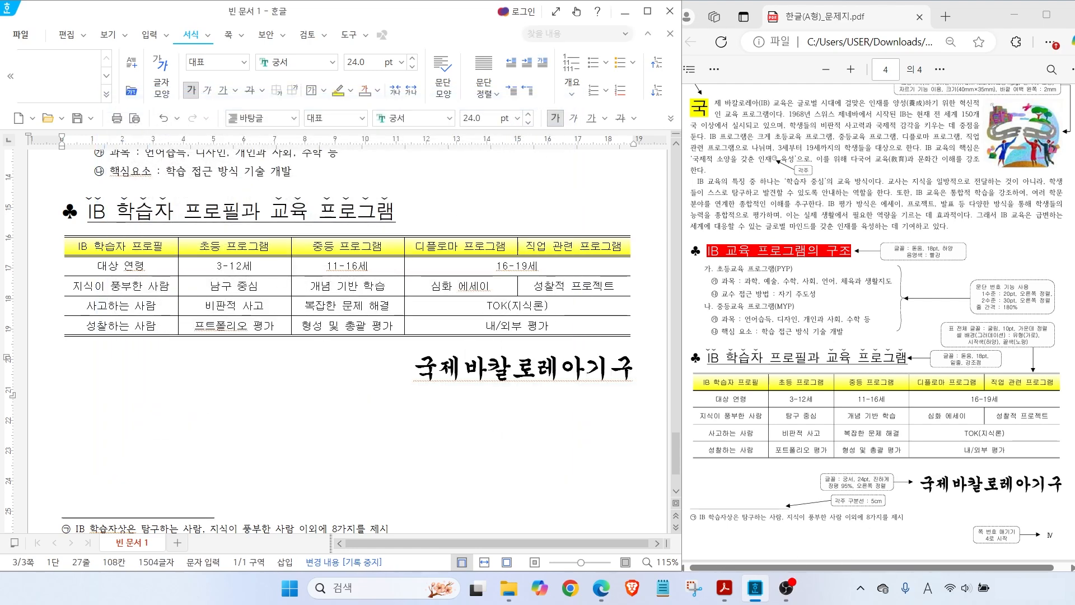
left_click_drag(1007, 525, 983, 485)
left_click_drag(967, 543, 1068, 544)
key("Escape")
left_click(637, 373)
left_click(228, 35)
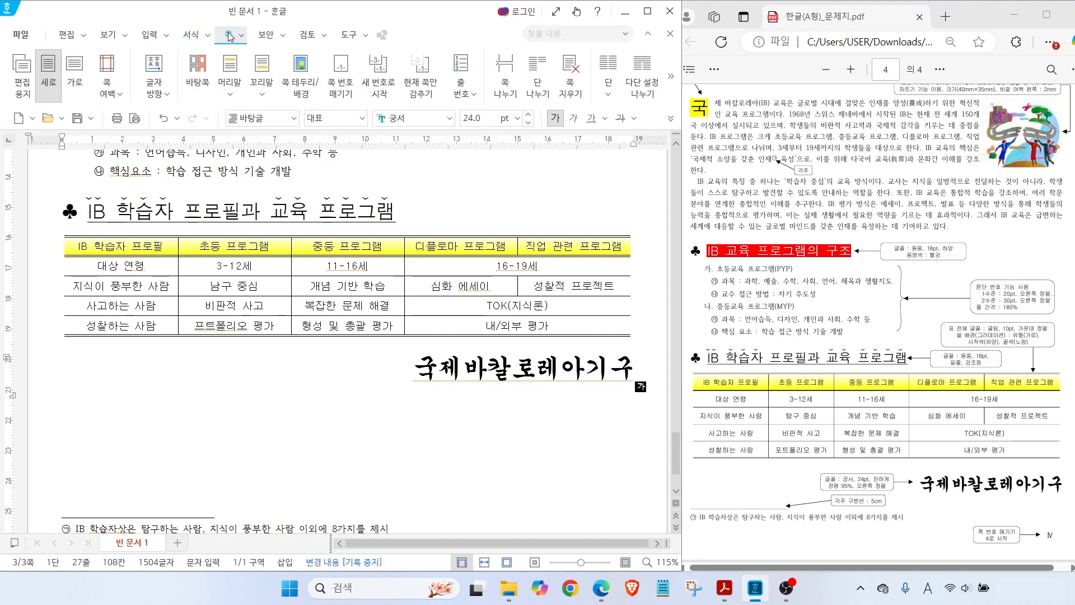
Insert a bottom-right page number in I,II,III Roman numerals with 줄표 넣기 unchecked
left_click(338, 87)
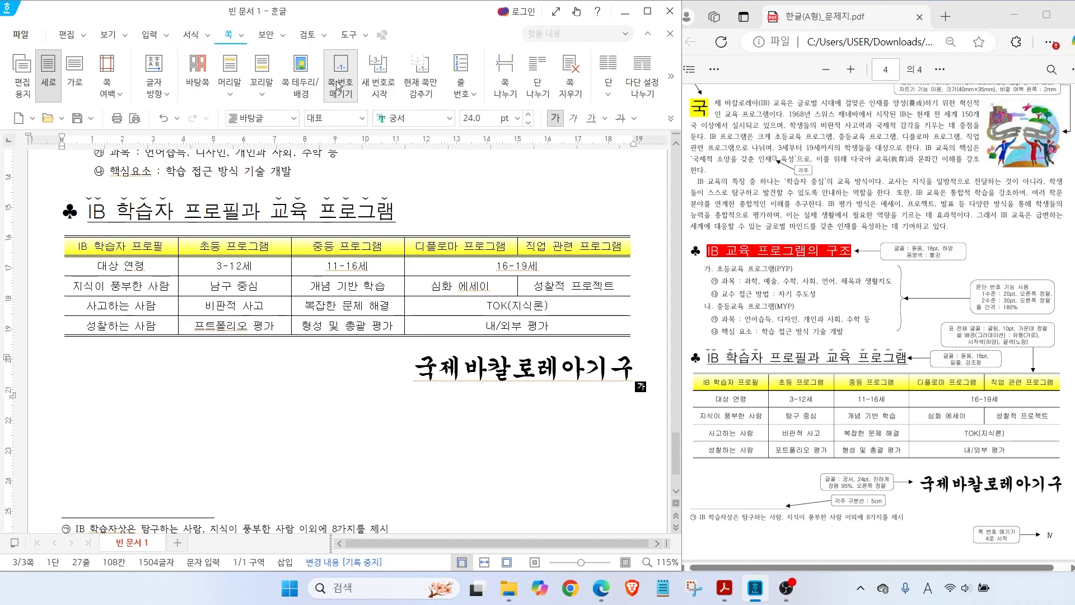
key("alt+2")
mouse_move(261, 309)
left_mouse_down()
mouse_move(235, 302)
mouse_move(264, 307)
mouse_move(309, 375)
left_mouse_up()
key("Escape")
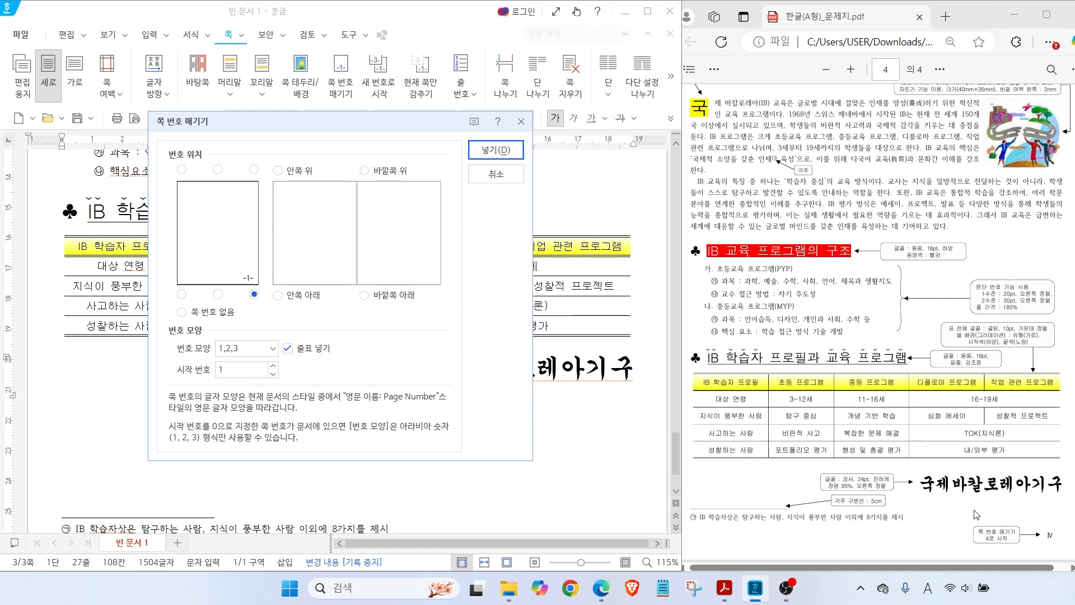
left_click(273, 349)
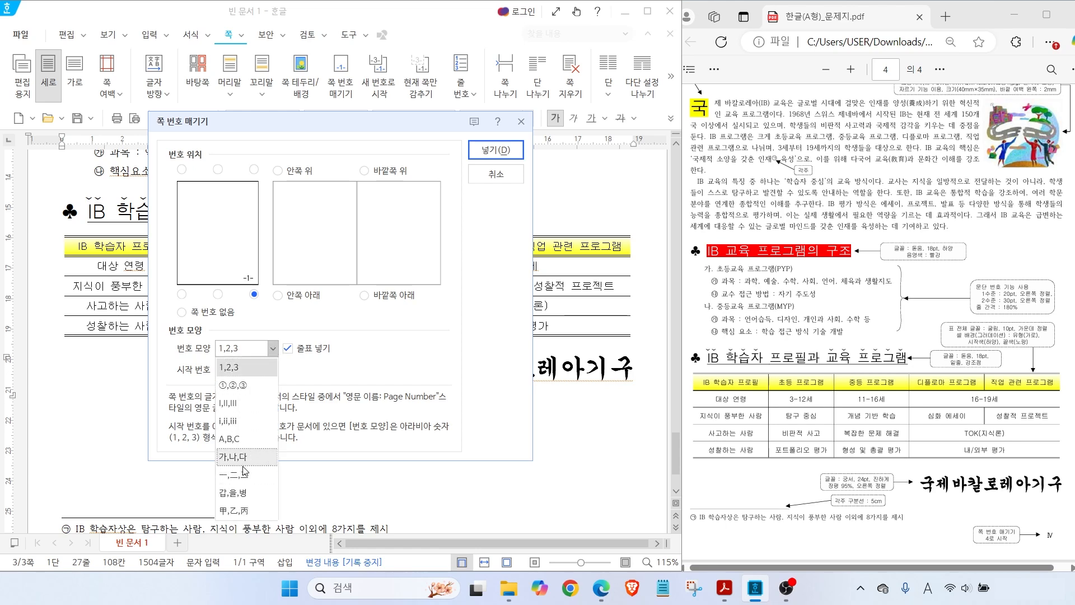
left_click(227, 403)
key("alt")
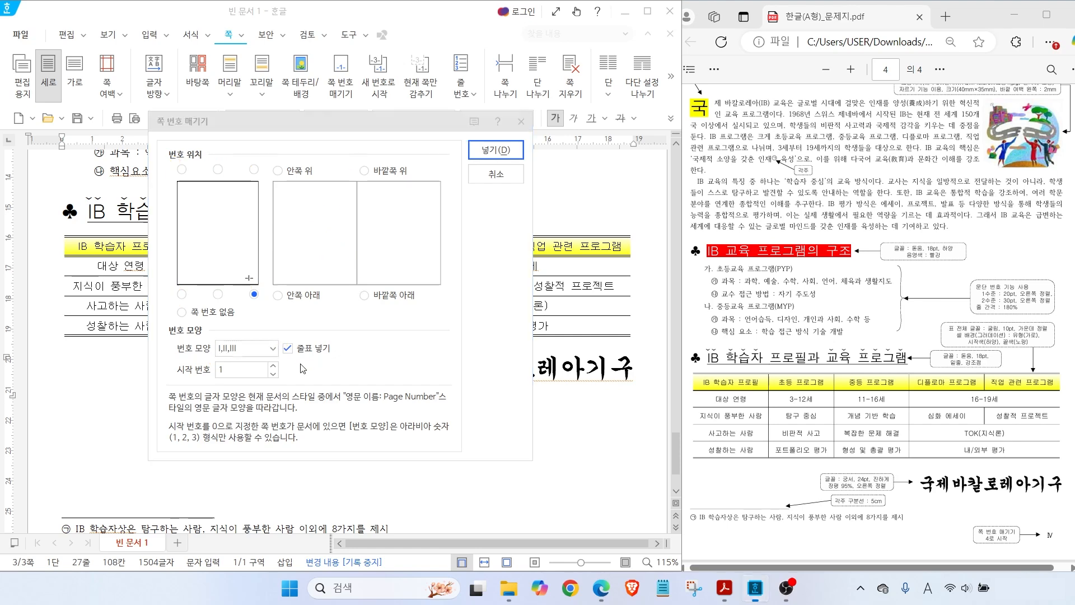
left_click(311, 348)
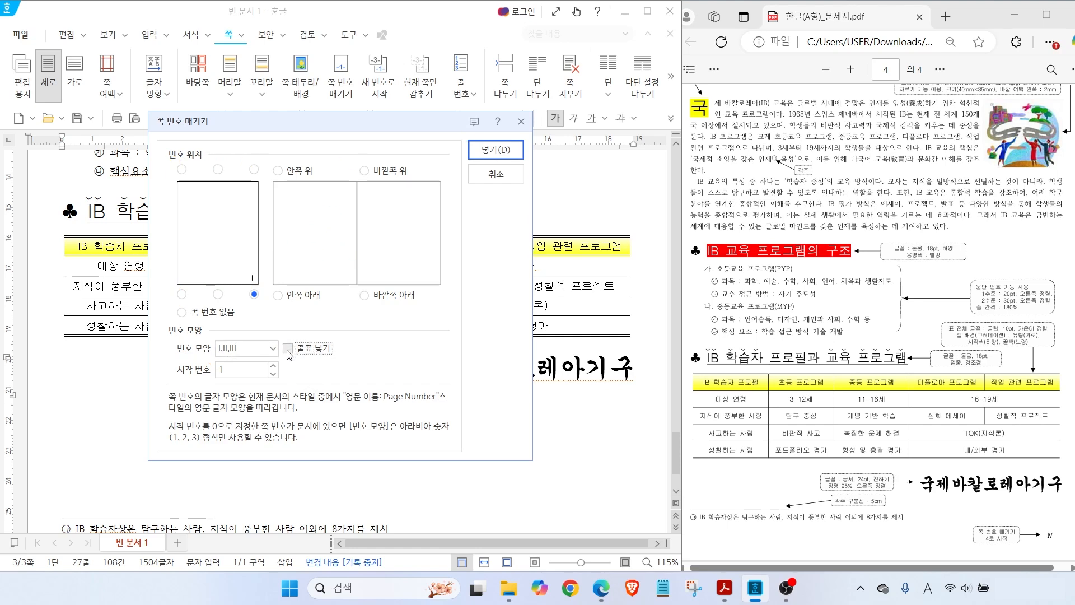
left_click(496, 150)
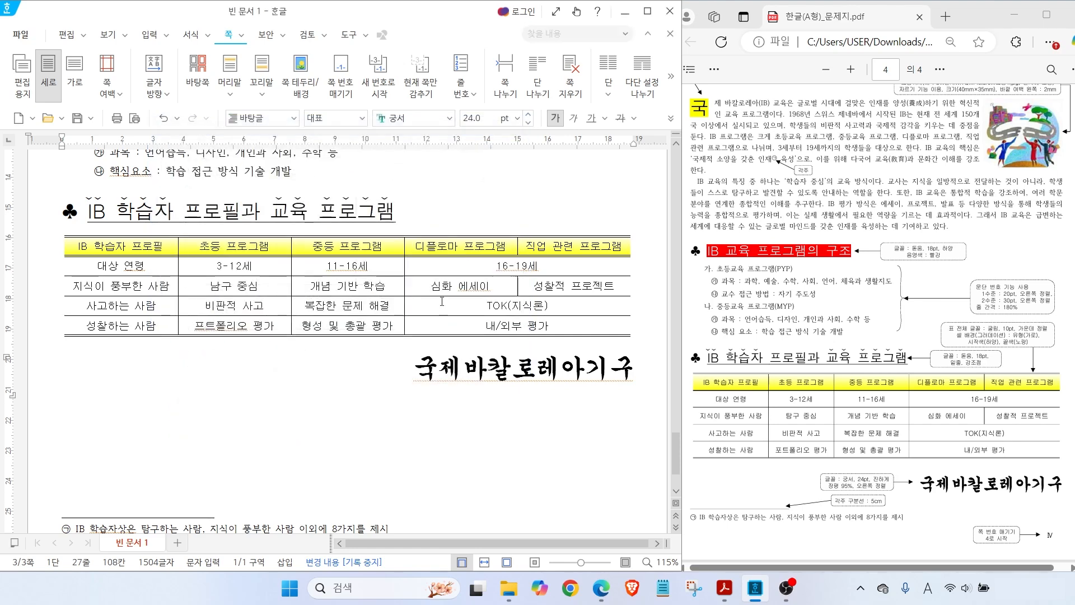
scroll(610, 493, "down", 2)
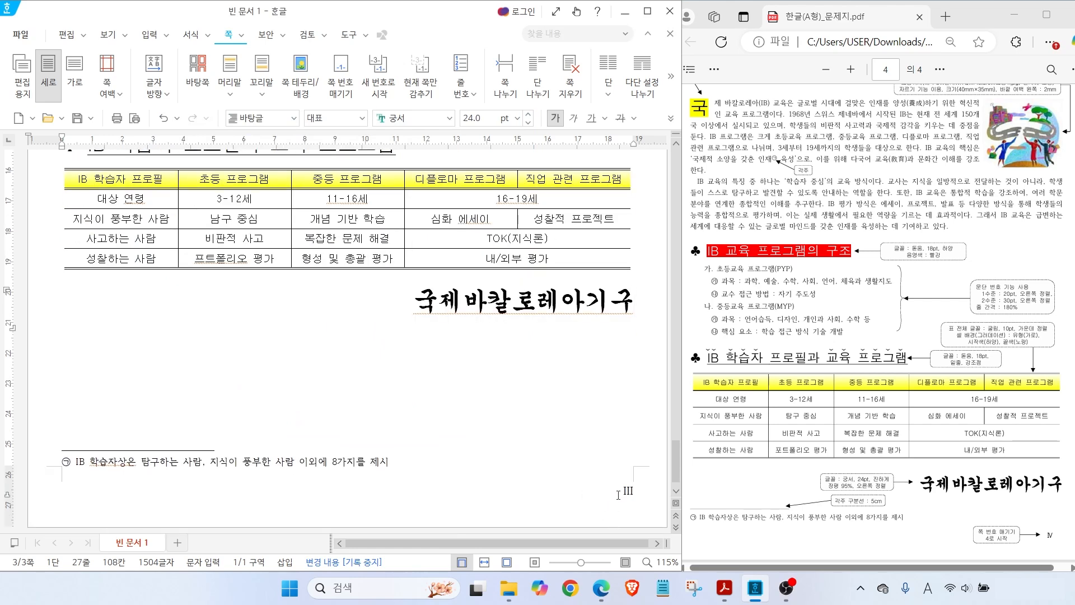
Use 새 번호로 시작 to set the page number's start value to 4, showing IV
mouse_move(644, 510)
left_mouse_down()
mouse_move(626, 468)
mouse_move(649, 507)
left_mouse_up()
left_click_drag(992, 521, 973, 497)
left_click_drag(967, 545, 1059, 542)
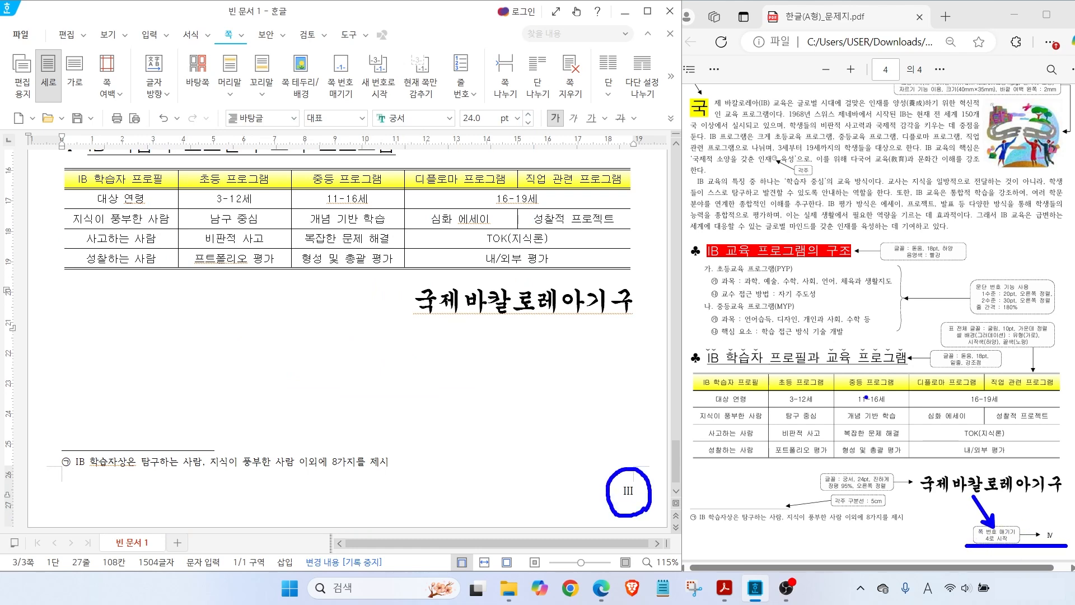
left_click(380, 89)
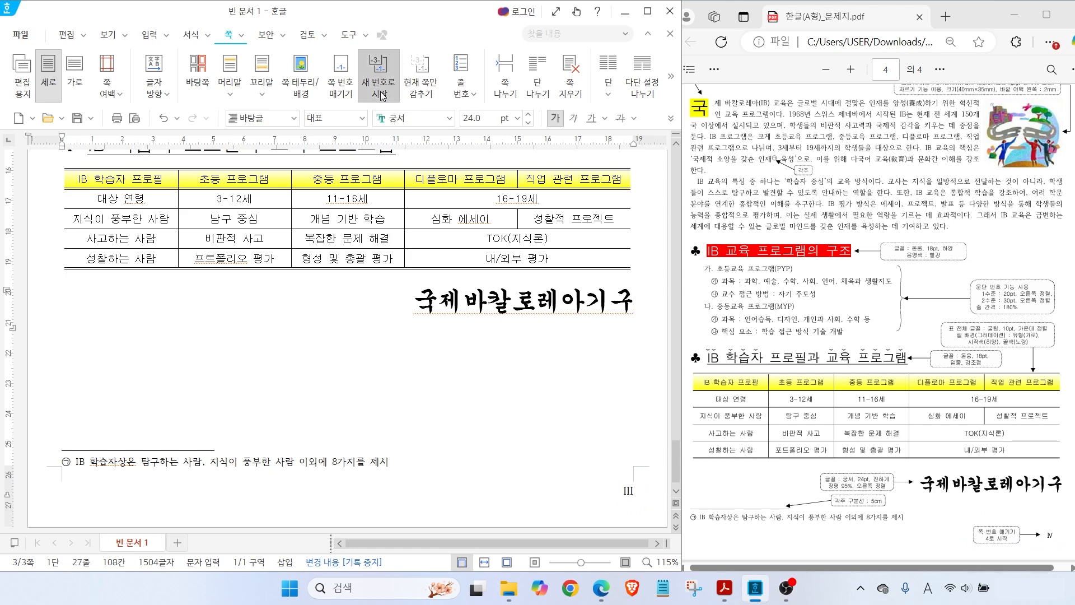
left_click(342, 327)
left_click(342, 327)
left_click(342, 326)
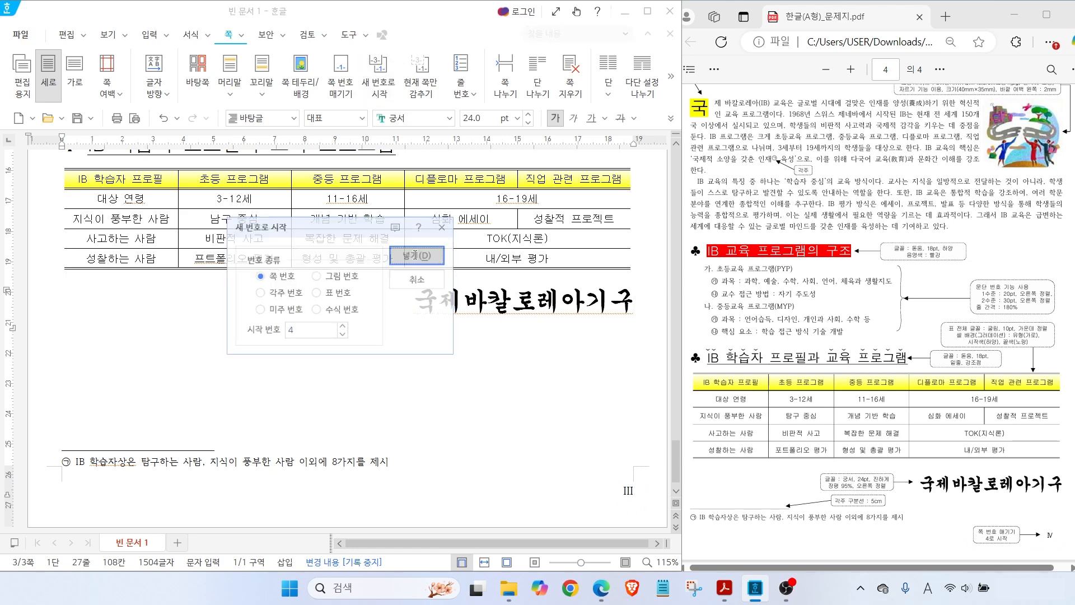
left_click(417, 257)
left_click(639, 504)
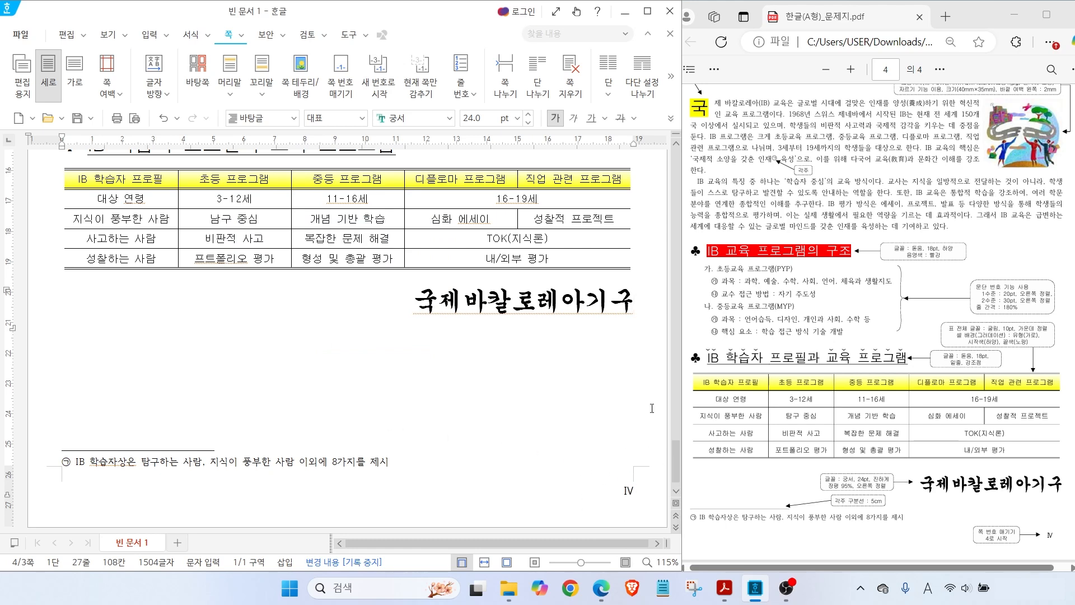
On page 1, use 현재 쪽만 감추기 with 쪽 번호 ticked to hide its page number
left_click_drag(675, 452, 661, 236)
scroll(661, 159, "down", 5)
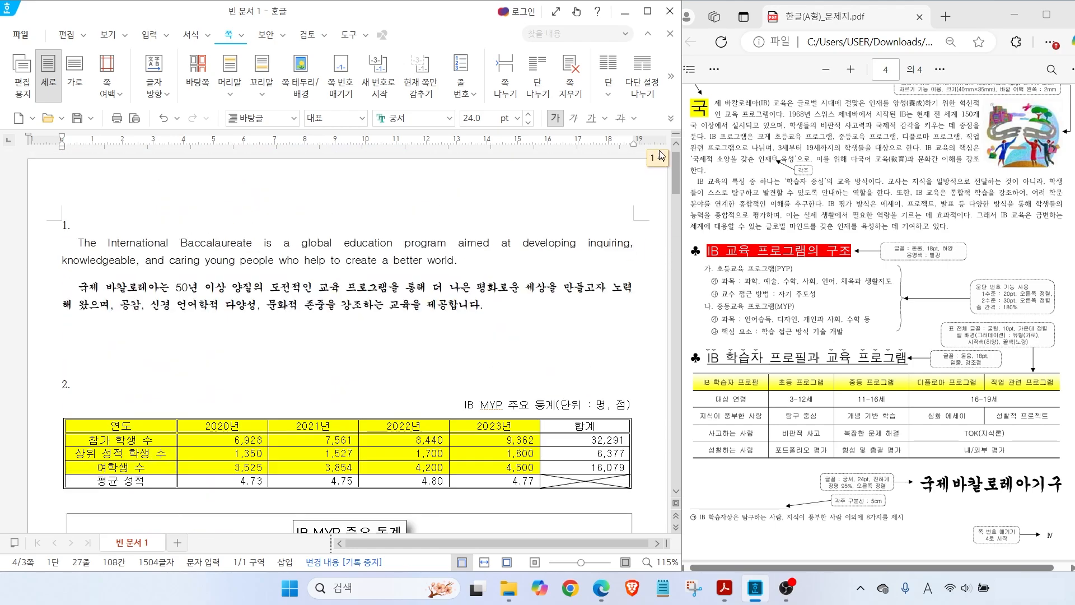
scroll(664, 168, "up", 5)
scroll(663, 171, "down", 15)
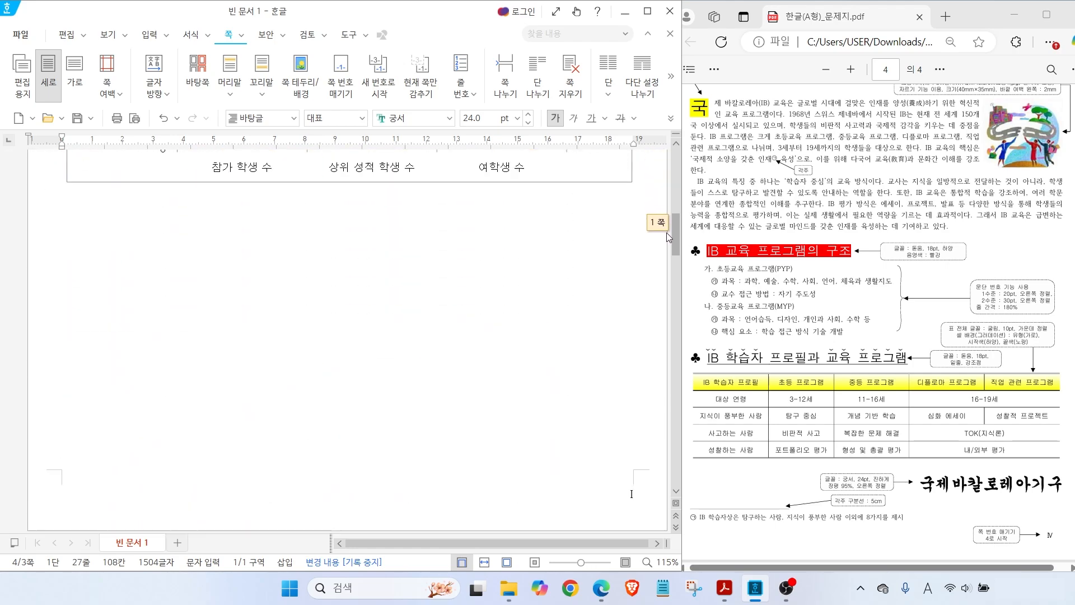
mouse_move(646, 321)
left_mouse_down()
mouse_move(640, 340)
mouse_move(599, 291)
mouse_move(654, 308)
mouse_move(649, 331)
left_mouse_up()
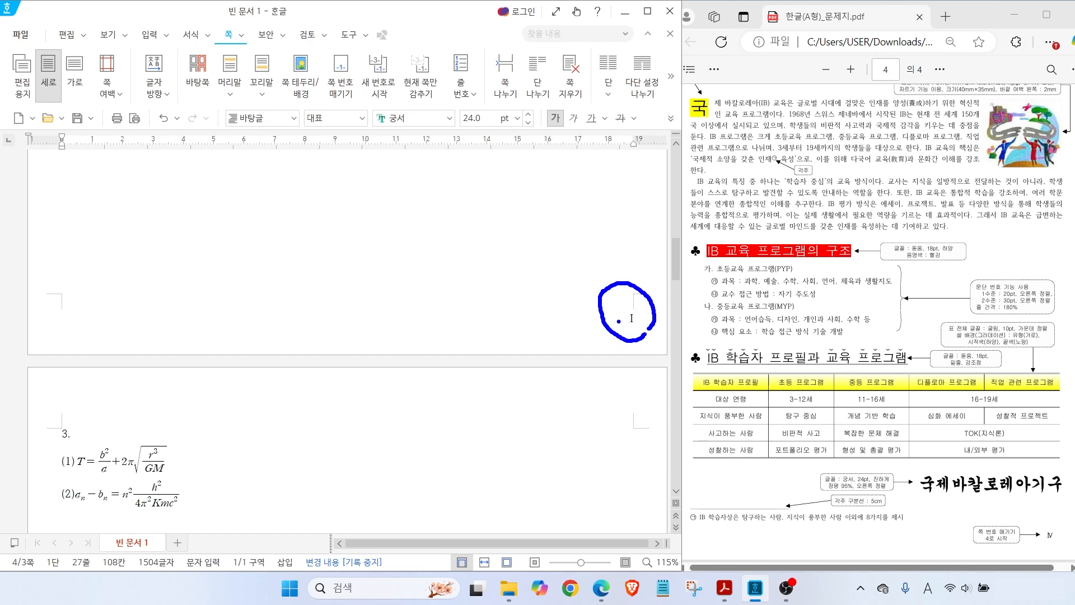
scroll(616, 320, "up", 8)
scroll(607, 321, "down", 5)
scroll(503, 230, "up", 8)
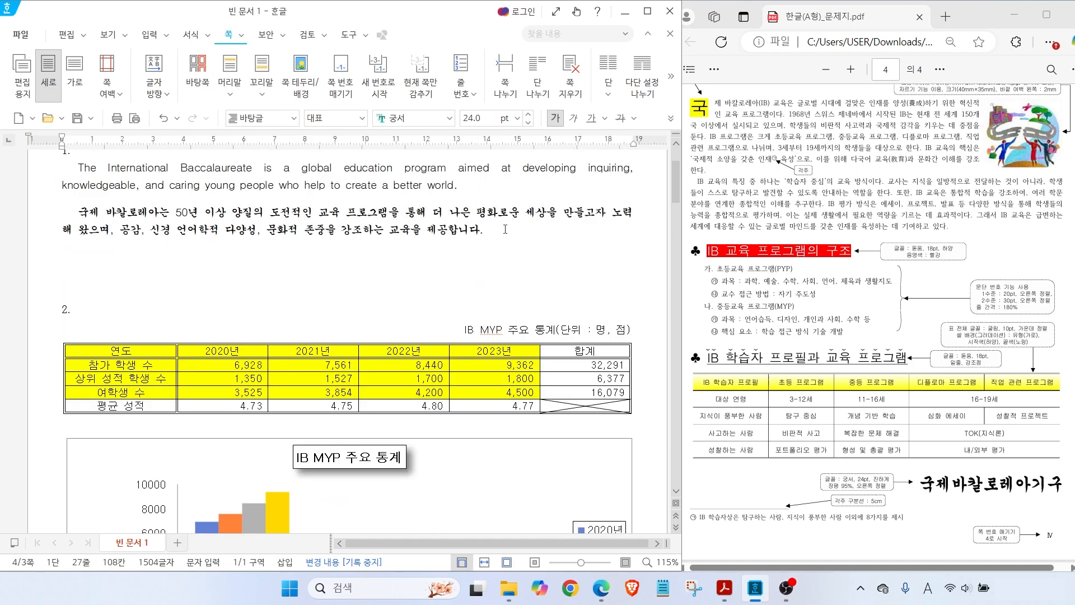
left_click(503, 230)
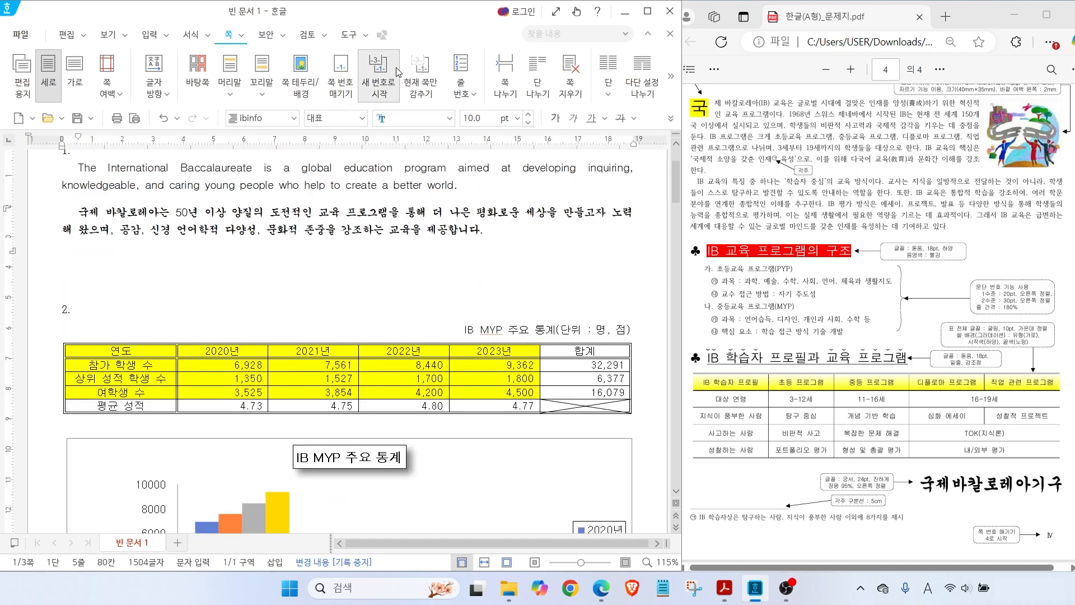
key("ctrl")
key("Hangul")
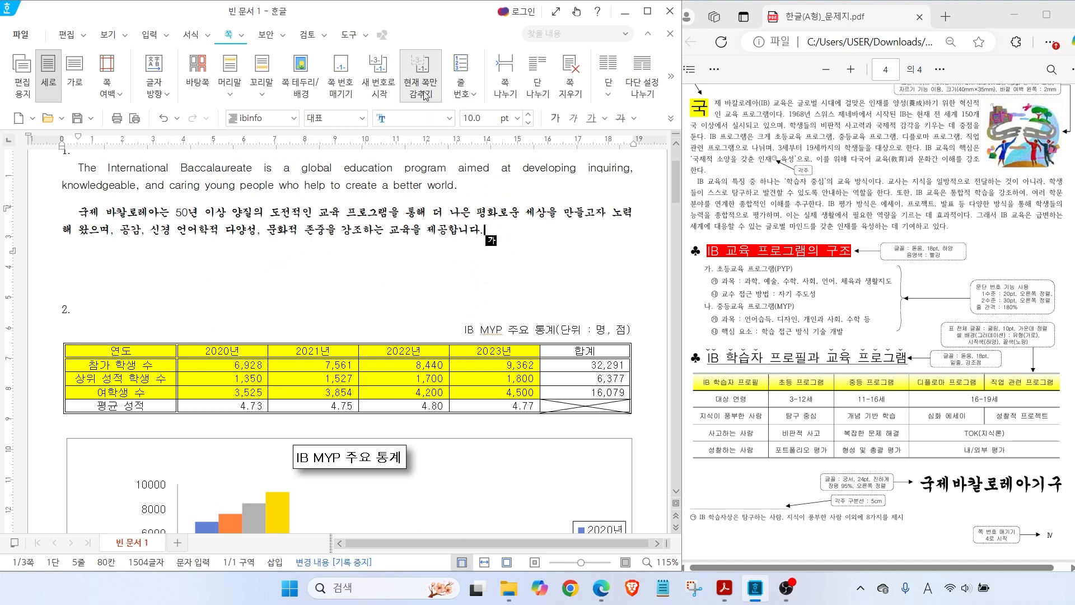
left_click(424, 89)
left_click(242, 274)
left_click(450, 240)
scroll(583, 391, "down", 12)
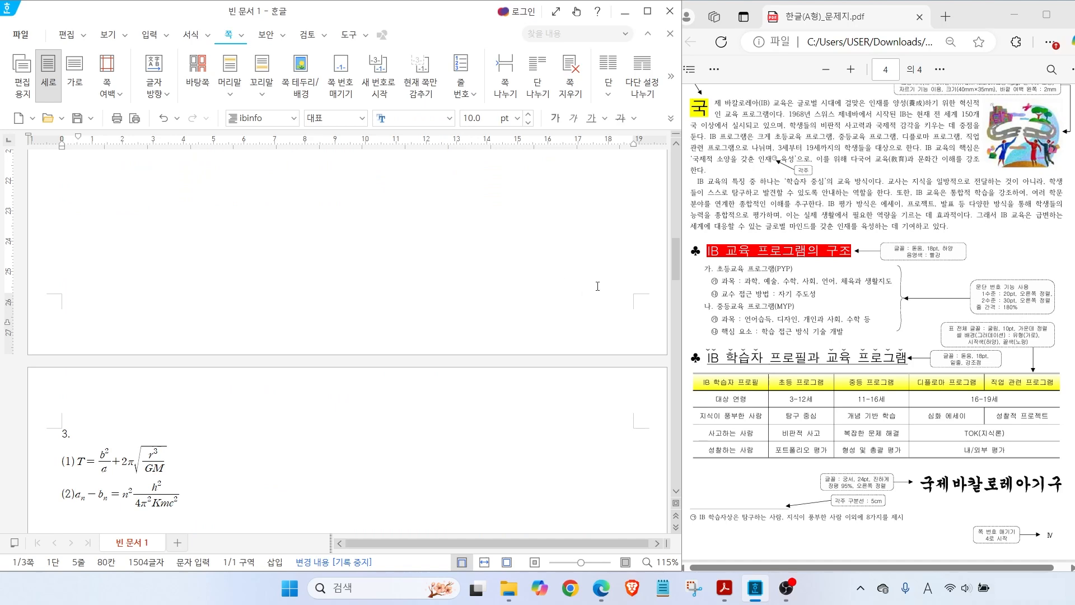
scroll(598, 289, "up", 12)
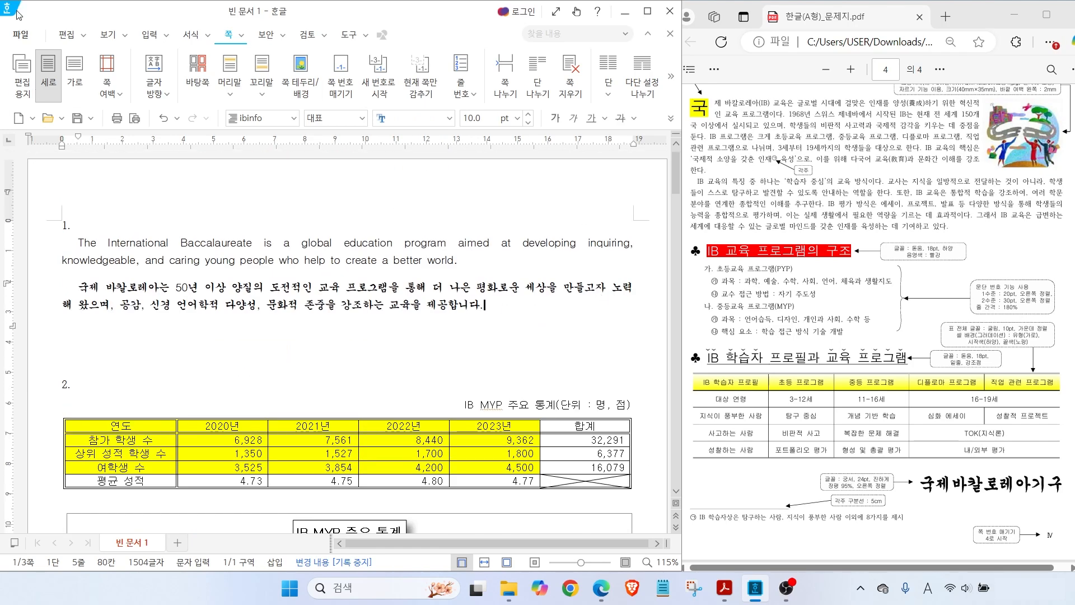
Save As into the ITQ folder, naming the file 1234- followed by the candidate's name
left_click(21, 36)
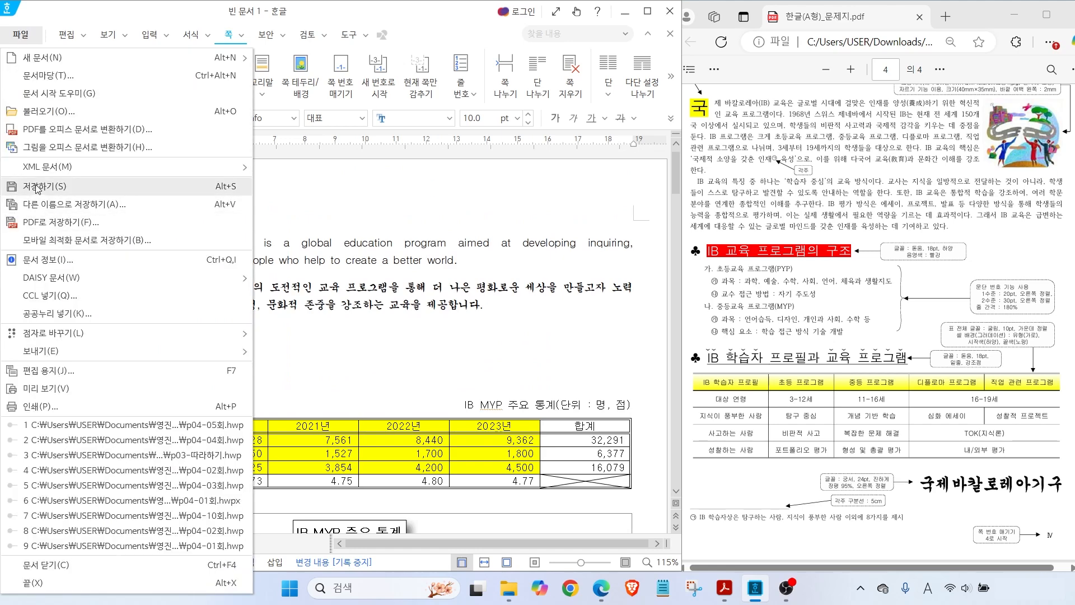
left_click(241, 187)
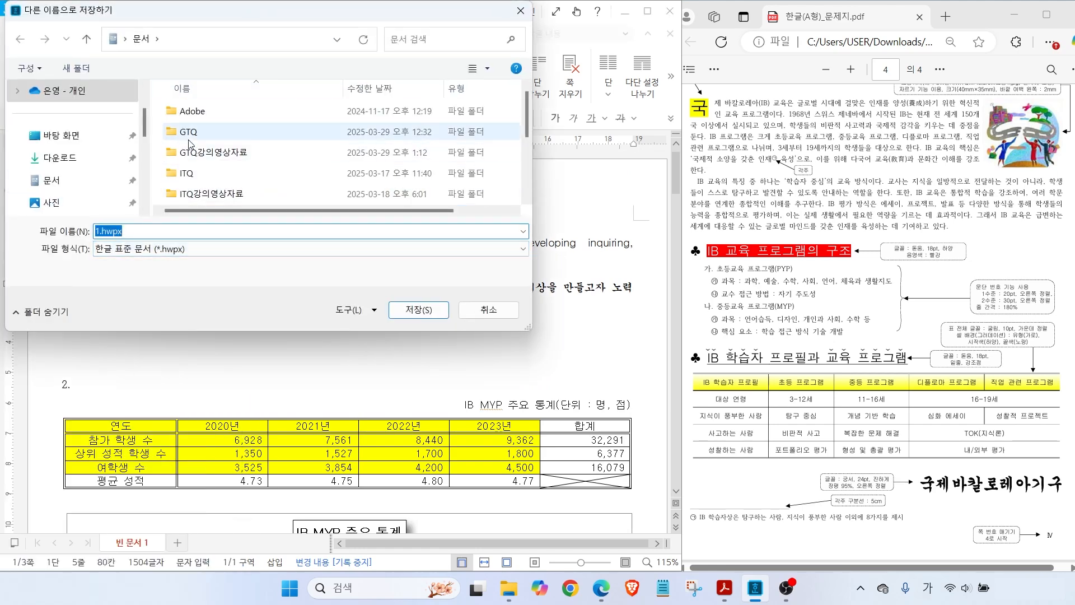
left_click(164, 174)
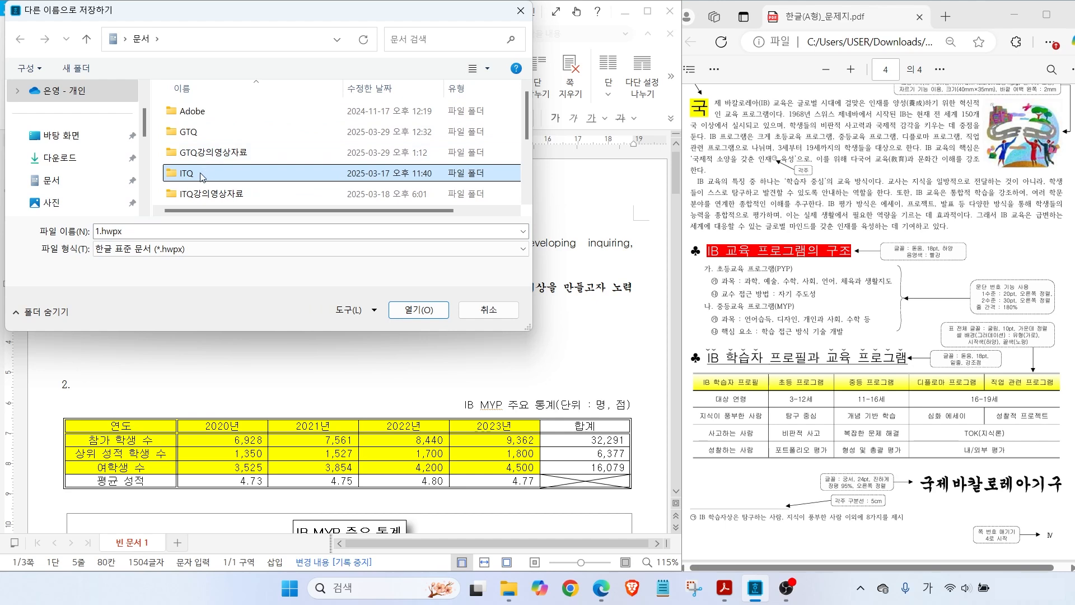
double_click(201, 177)
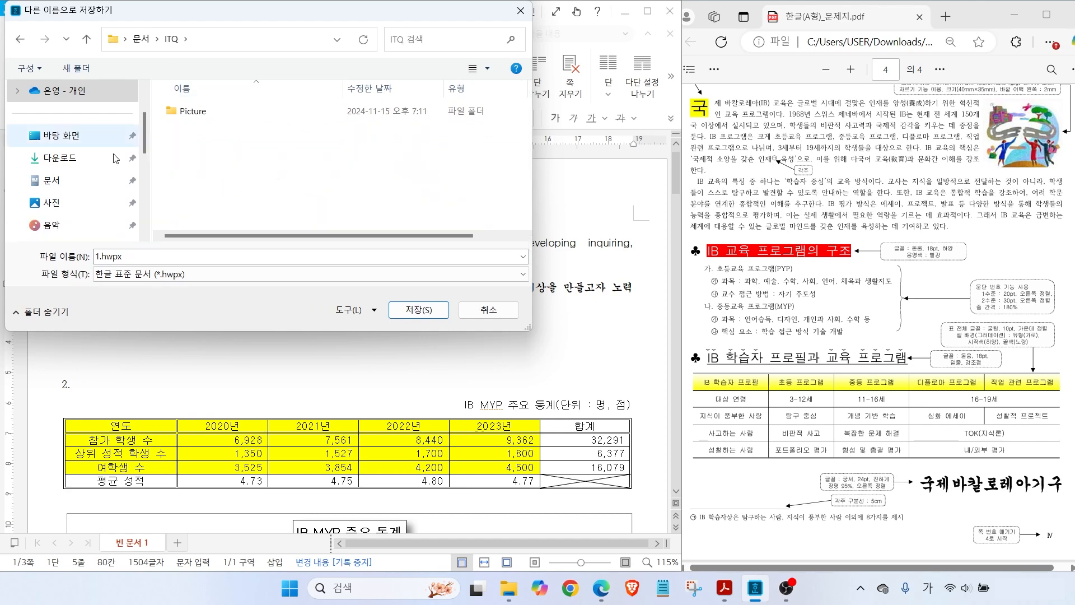
left_click(141, 256)
type("1234-")
key("Hangul")
type("dldms")
key("BackSpace")
key("BackSpace")
key("BackSpace")
key("BackSpace")
key("BackSpace")
key("Hangul")
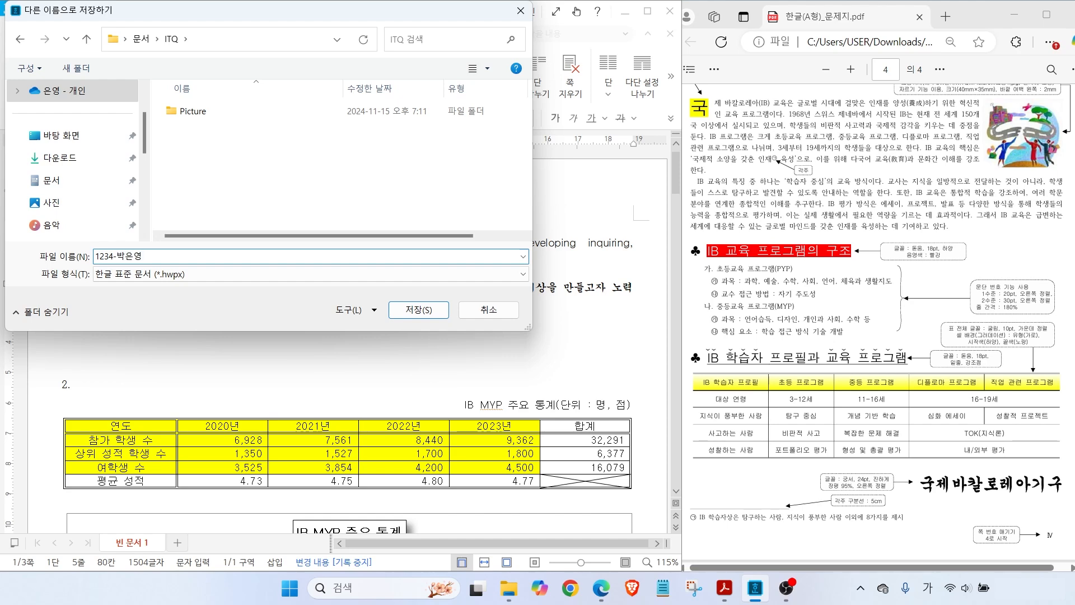
Set the file type to 한글 문서 (*.hwp) and save
left_click(186, 275)
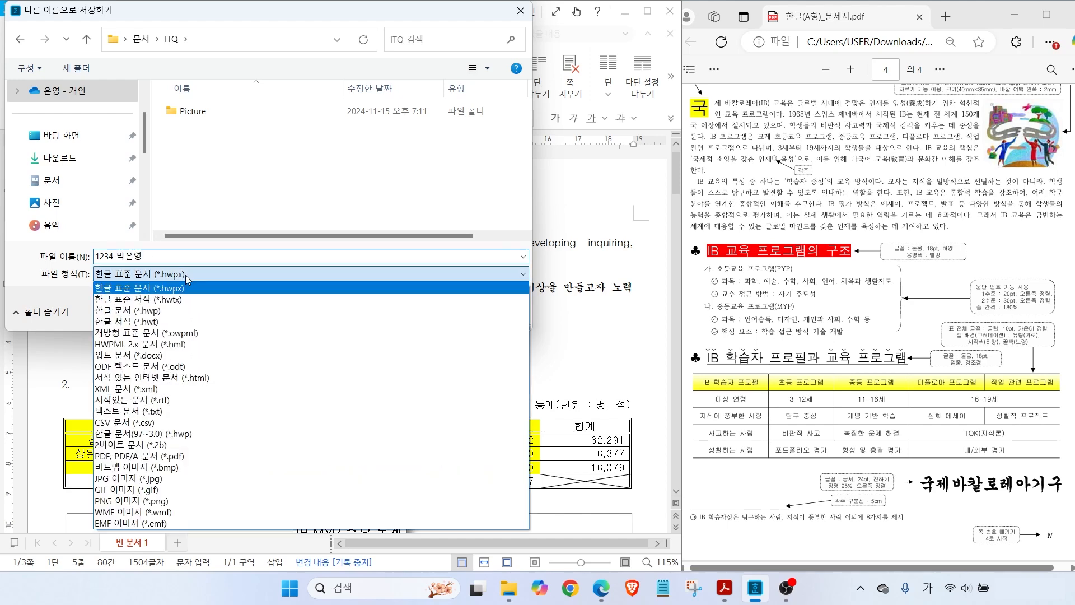
left_click(168, 311)
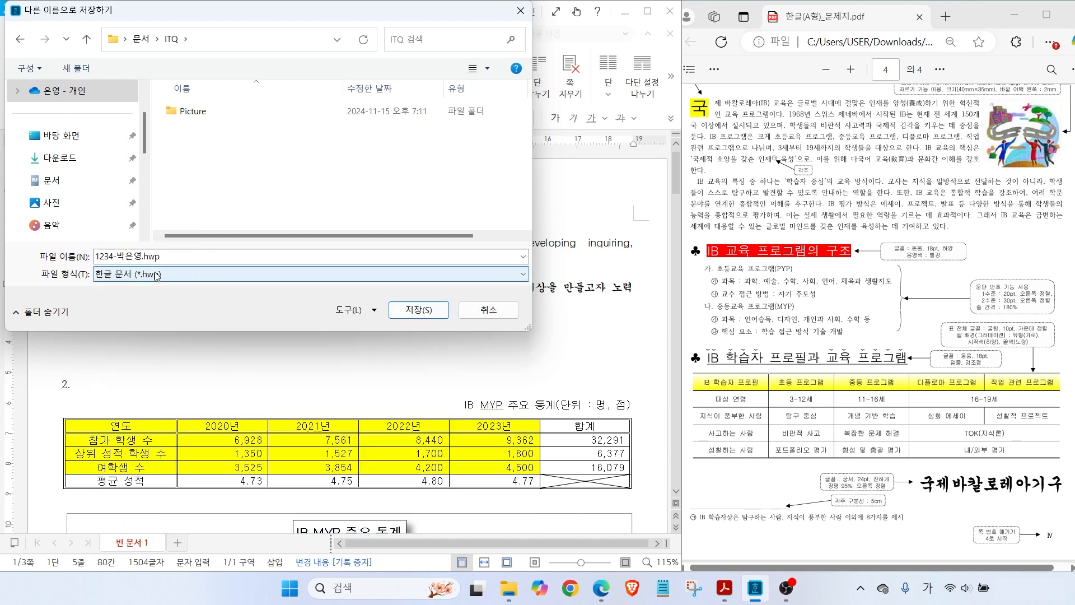
left_click(157, 276)
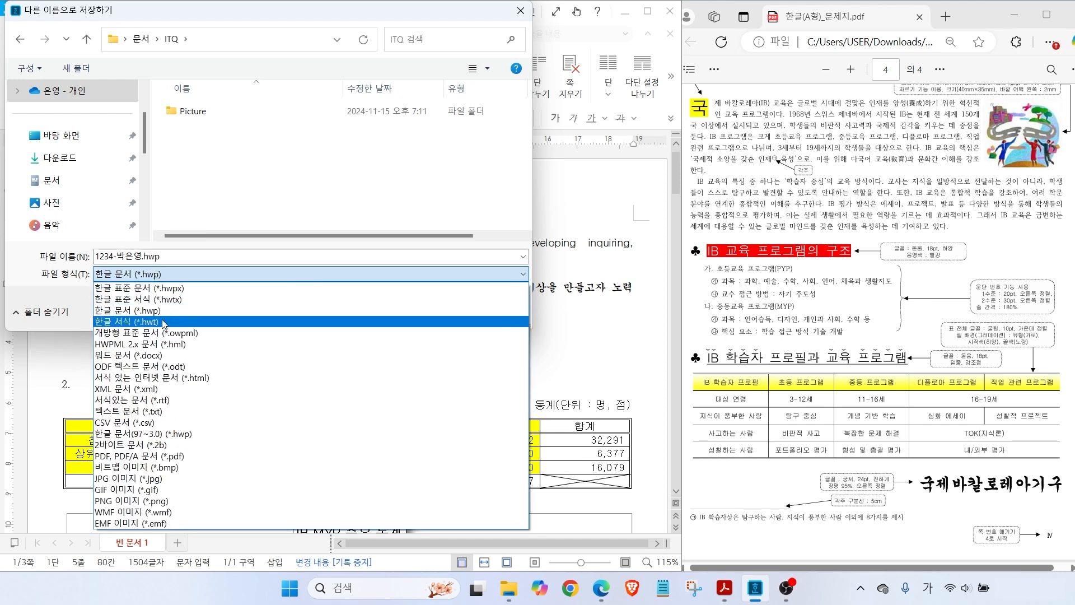
left_click(180, 291)
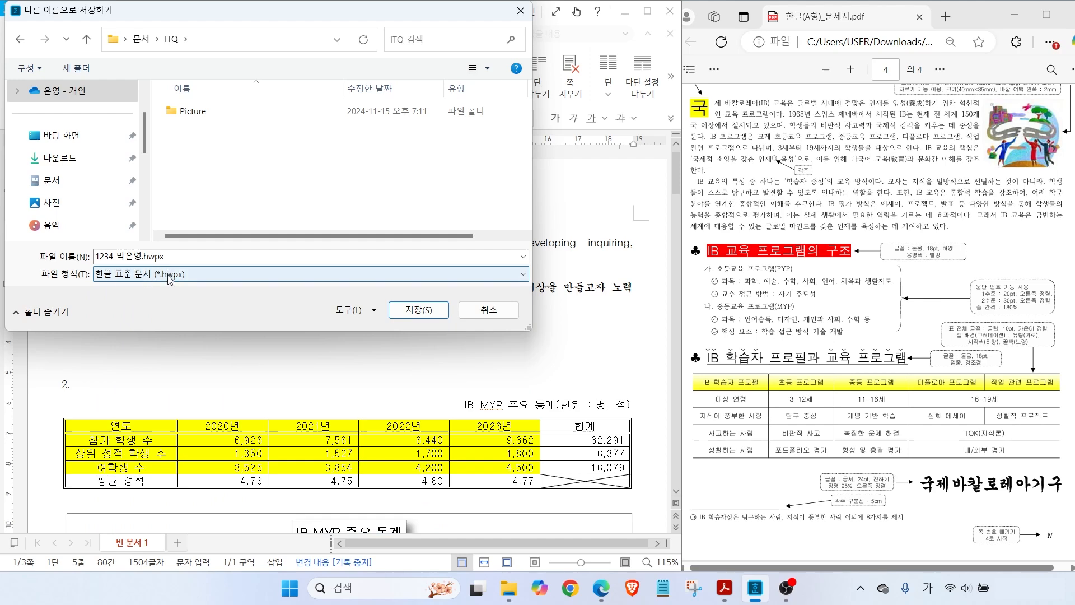
left_click(170, 278)
left_click(159, 311)
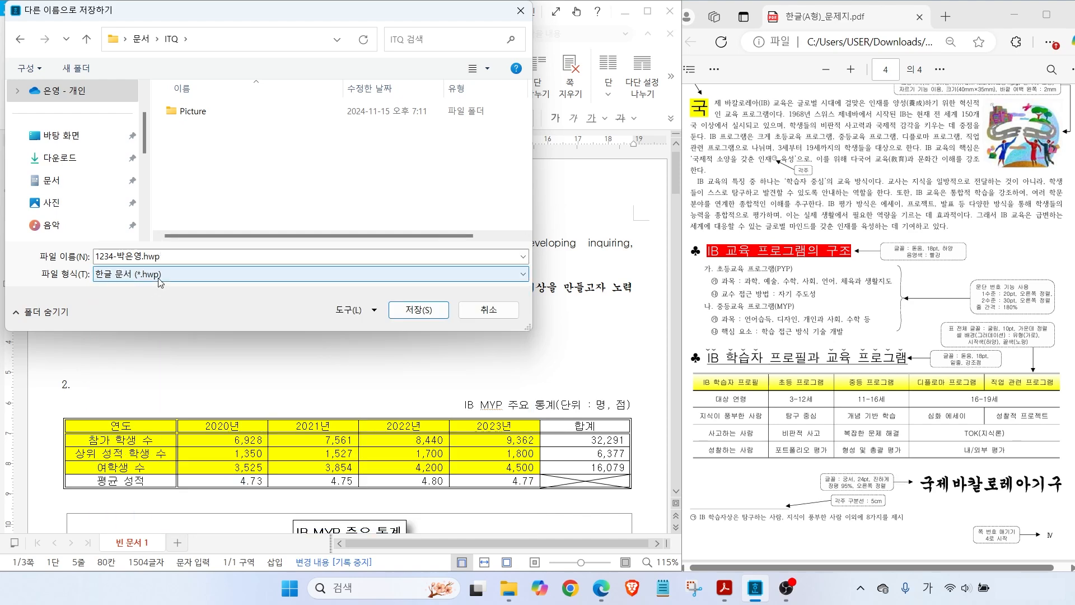
left_click(417, 310)
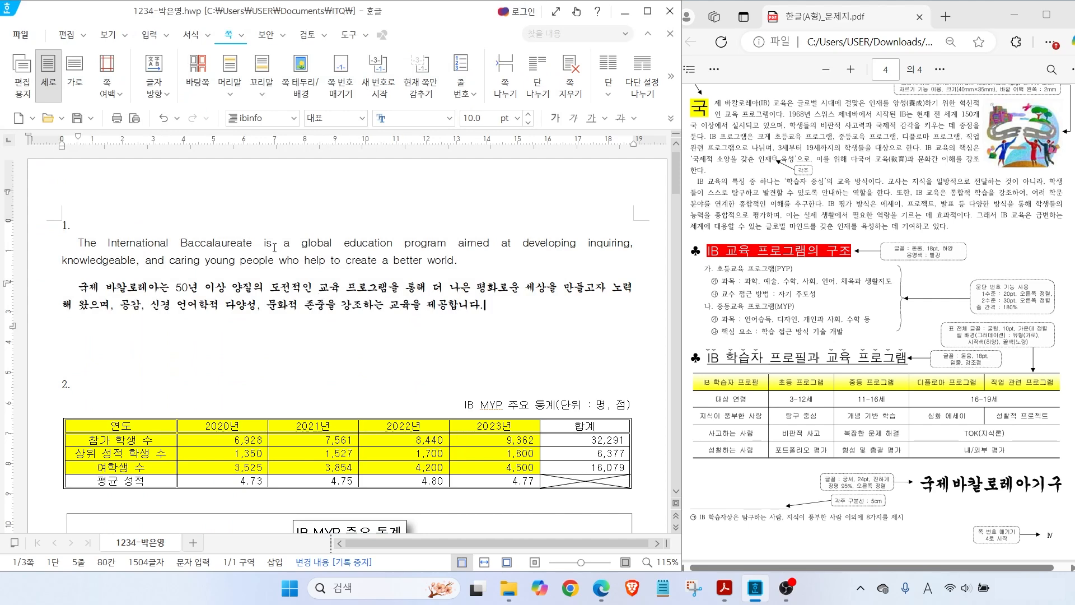
key("Hangul")
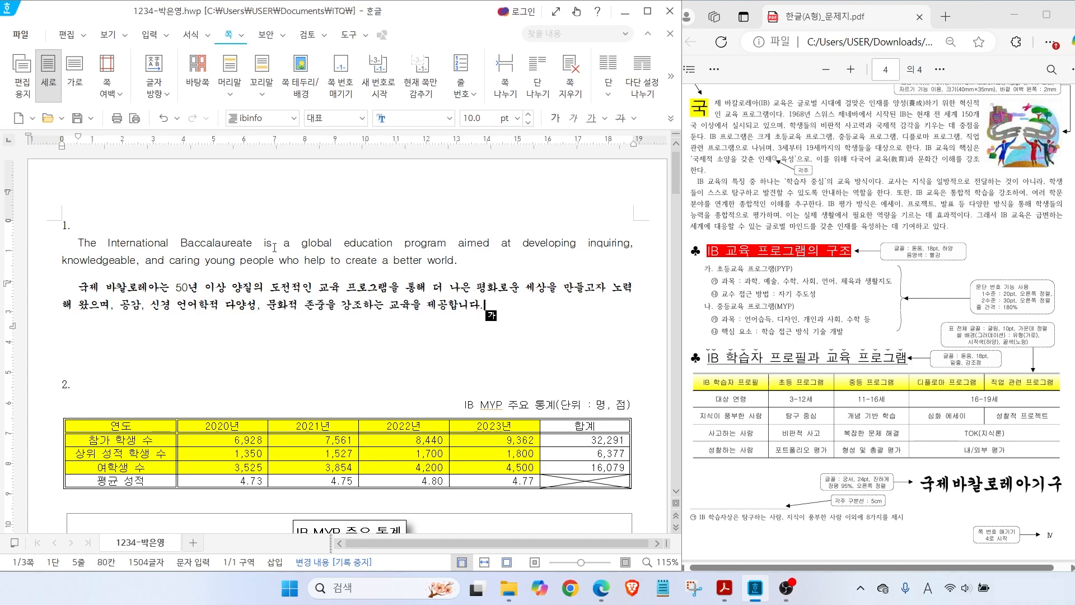